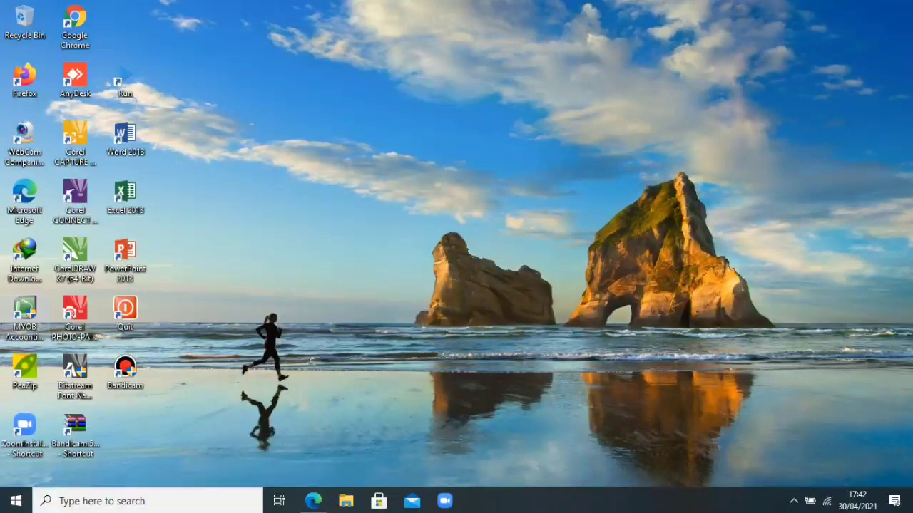
Start MYOB Accounting and begin creating a new company file, continuing to the company information page.
left_click(25, 310)
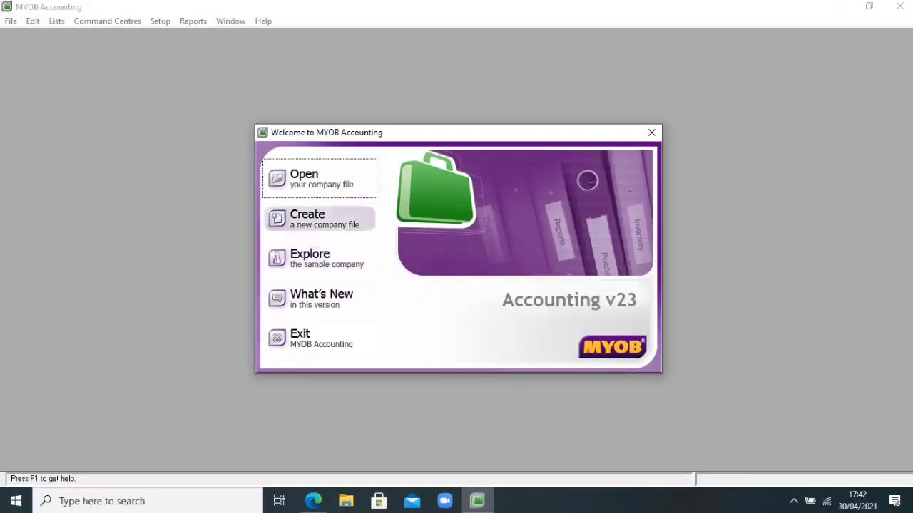
left_click(321, 219)
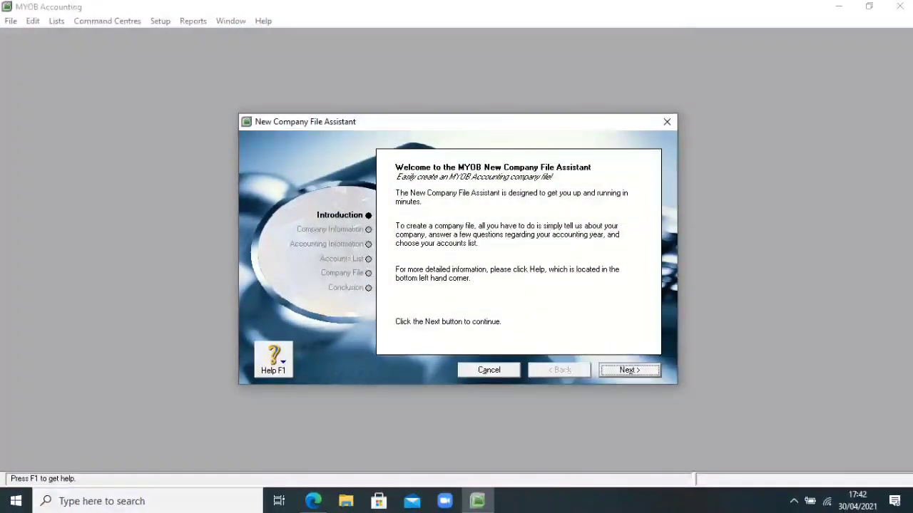
left_click(629, 371)
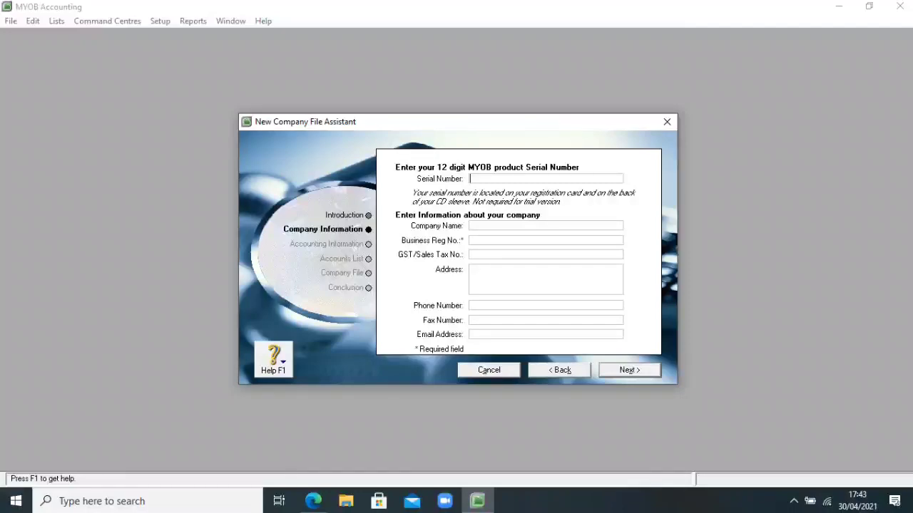
Copy the company name PT LKS SMK from Soal LKS MYOB.pdf into the company name field and enter the business registration number.
left_click(471, 226)
left_click(313, 502)
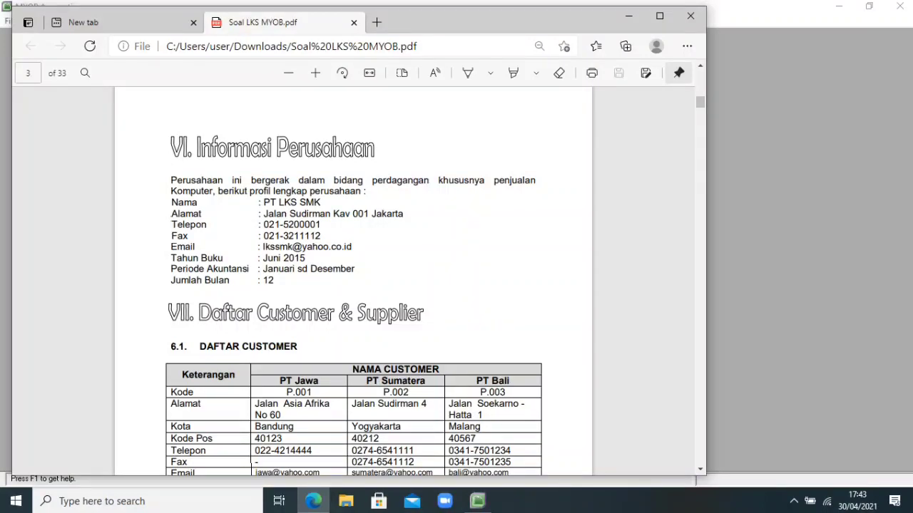
left_click_drag(321, 203, 262, 203)
key("ctrl+c")
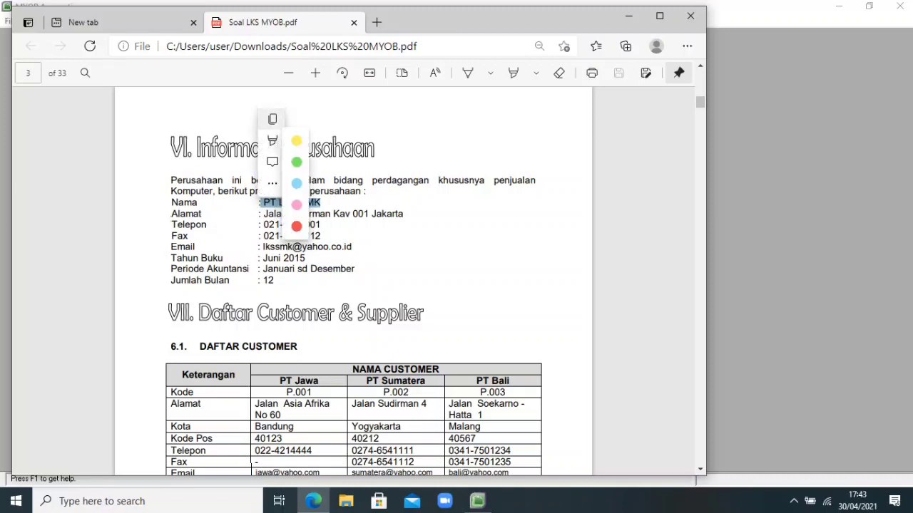
left_click(272, 119)
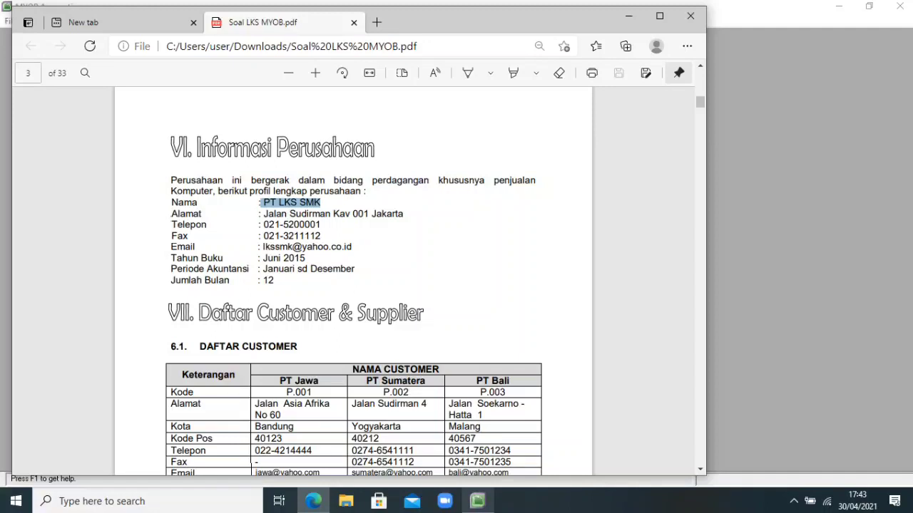
left_click(477, 501)
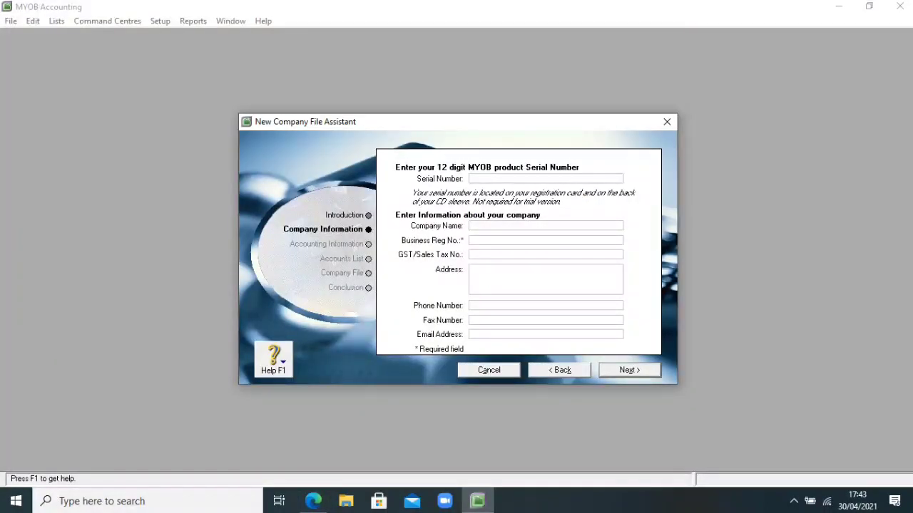
right_click(484, 225)
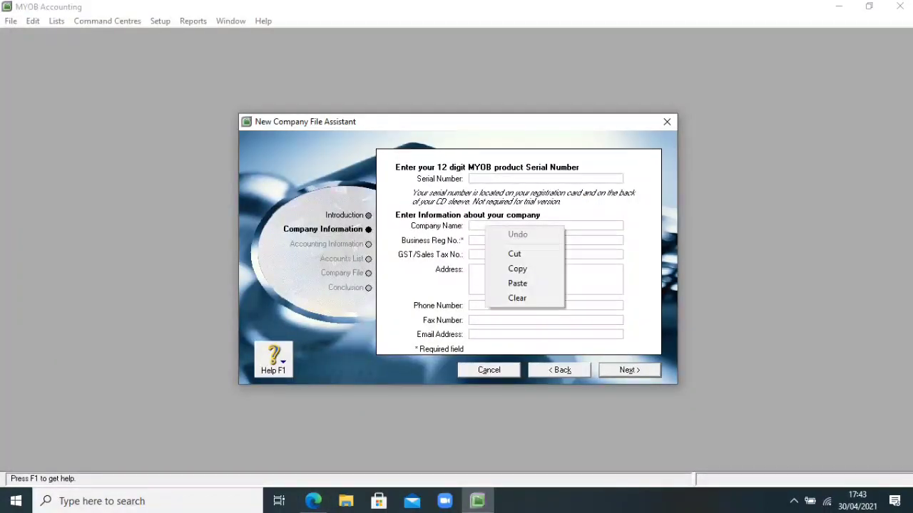
left_click(517, 283)
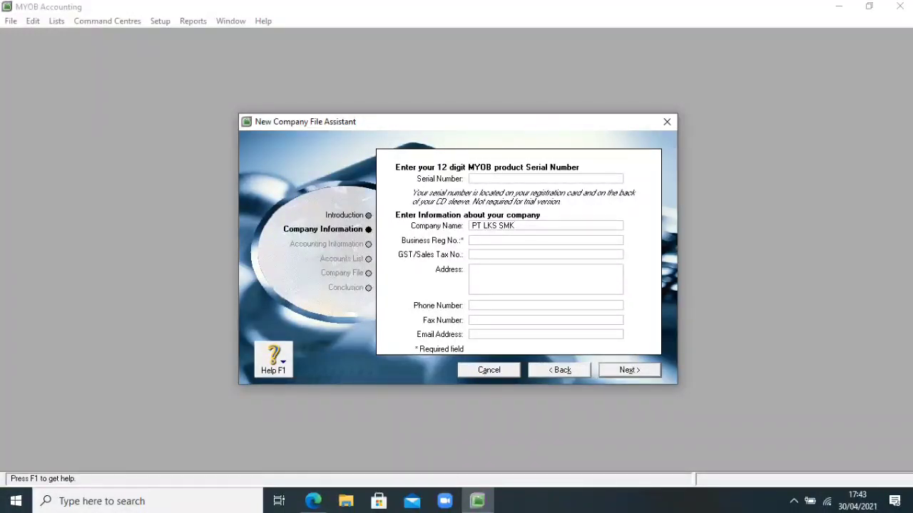
left_click(546, 241)
type("11111111")
Copy the company's street address from the Alamat line of Soal LKS MYOB.pdf into the new company file's address field.
left_click(470, 270)
left_click(313, 501)
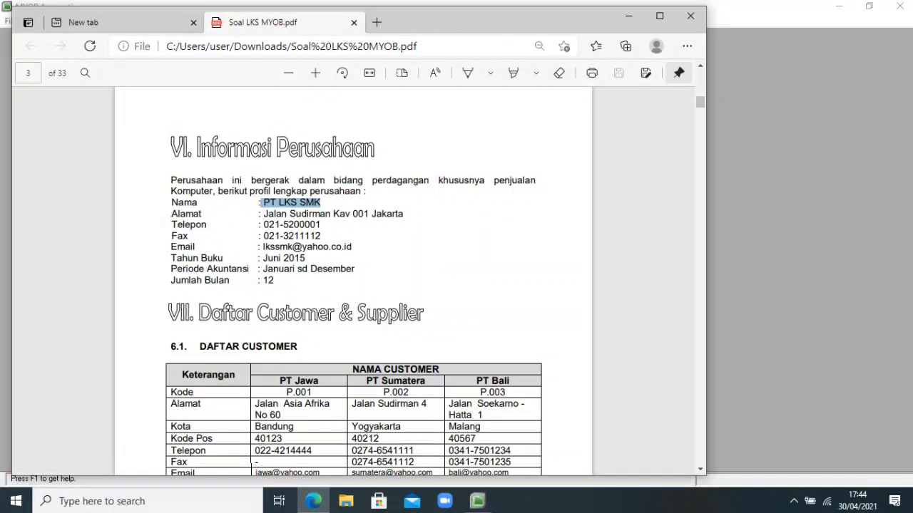
left_click(264, 214)
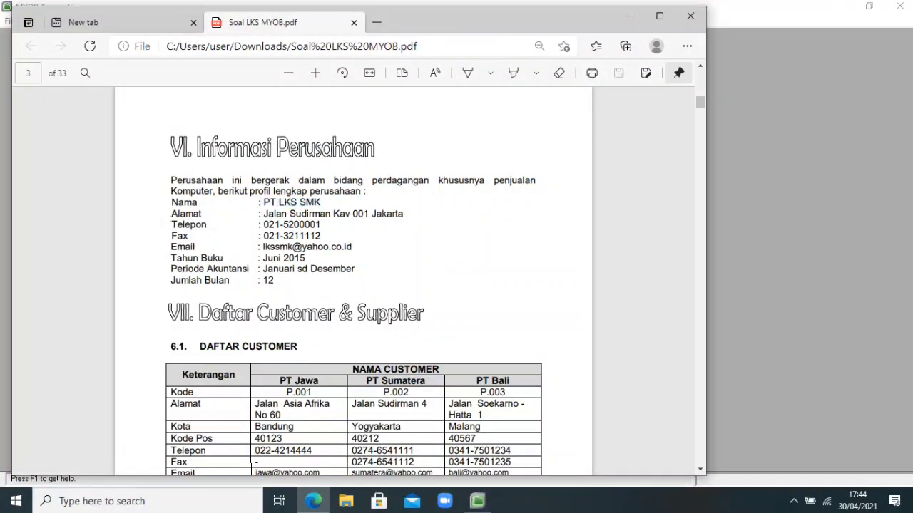
left_click_drag(403, 213, 259, 214)
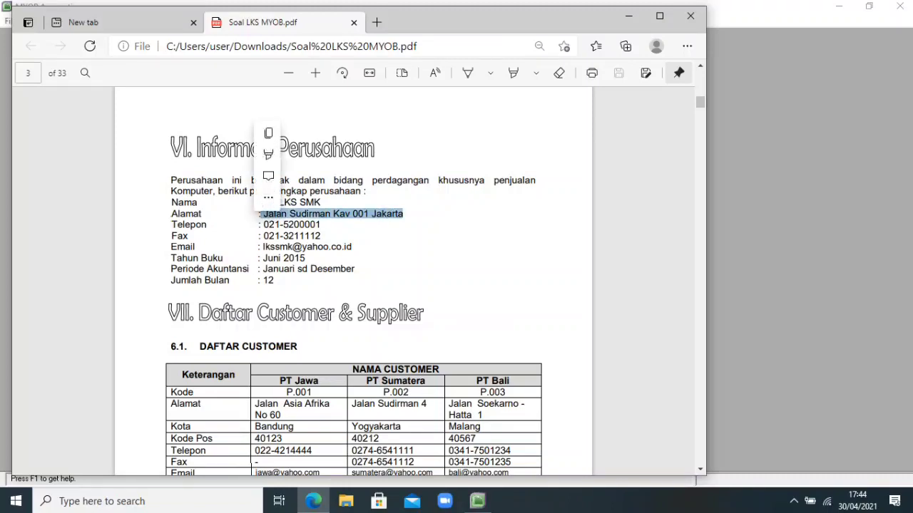
left_click(271, 133)
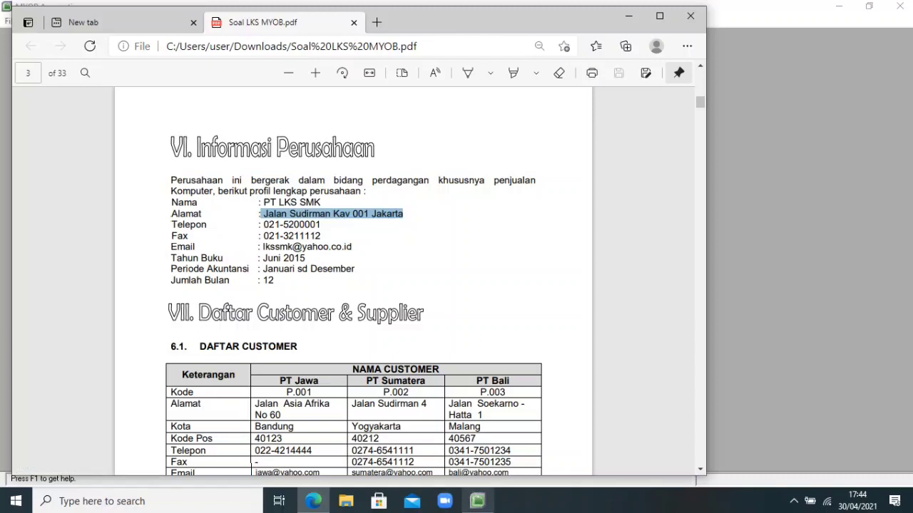
left_click(478, 502)
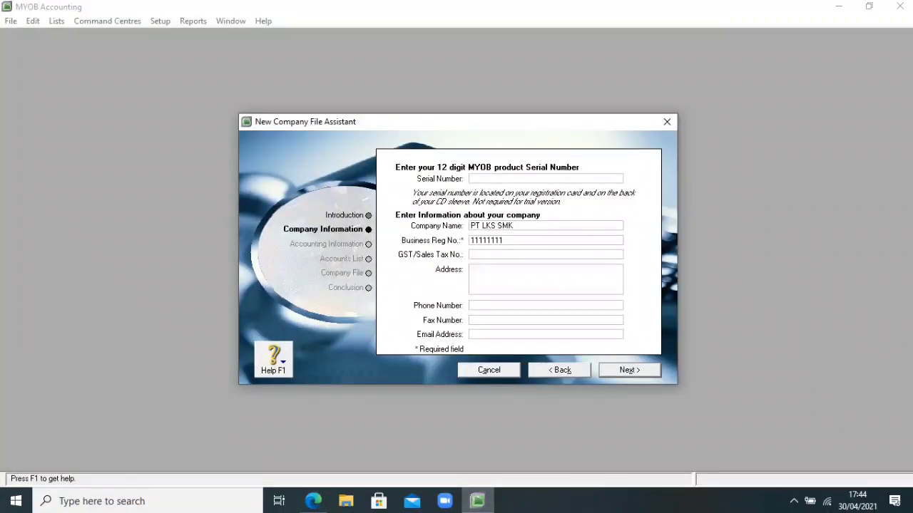
key("shift+F10")
key("Down")
key("Down")
key("Down")
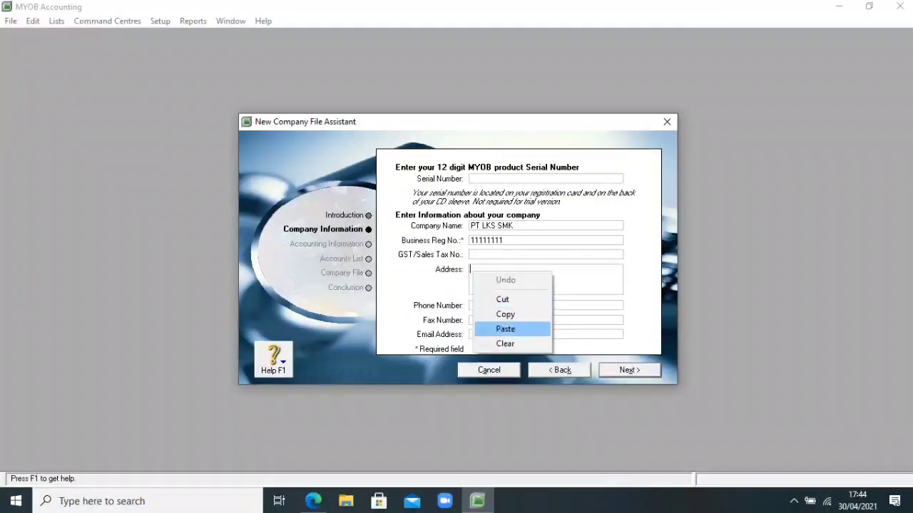
key("Return")
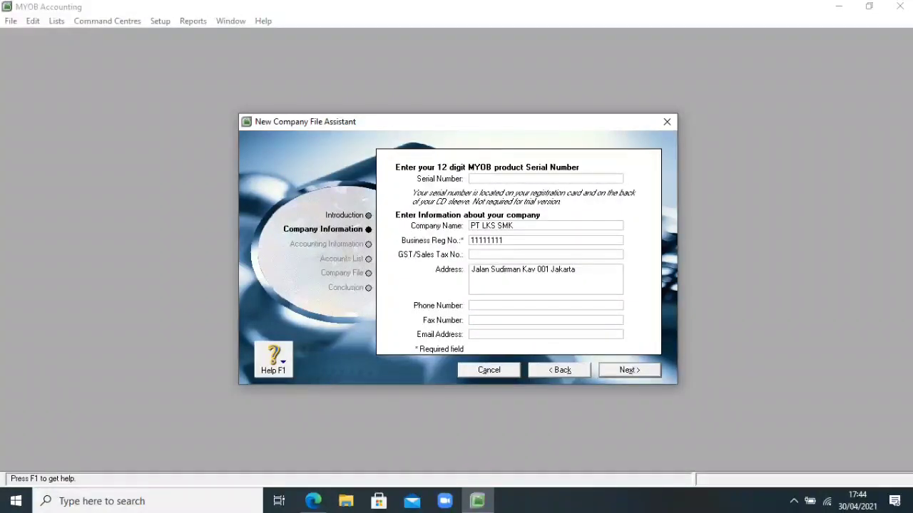
Copy the company's telephone number from the Telepon line of the PDF into the phone number field.
left_click(513, 305)
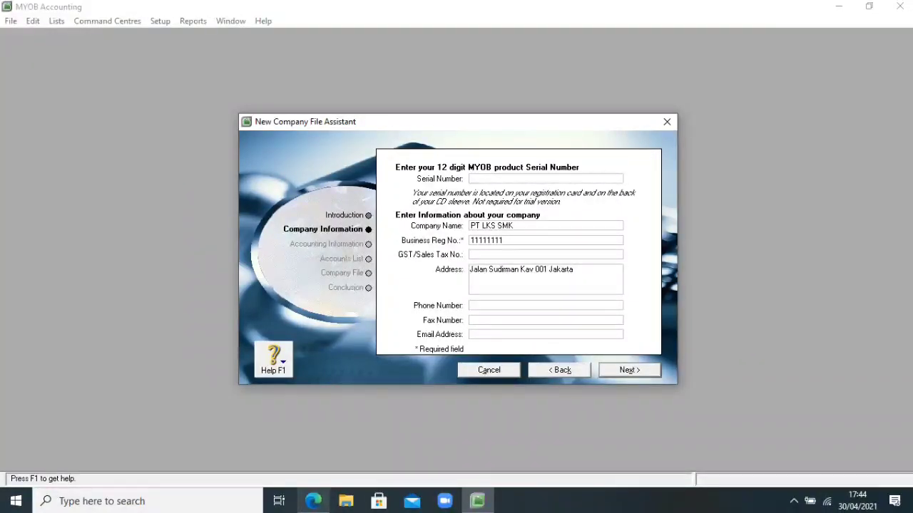
left_click(313, 502)
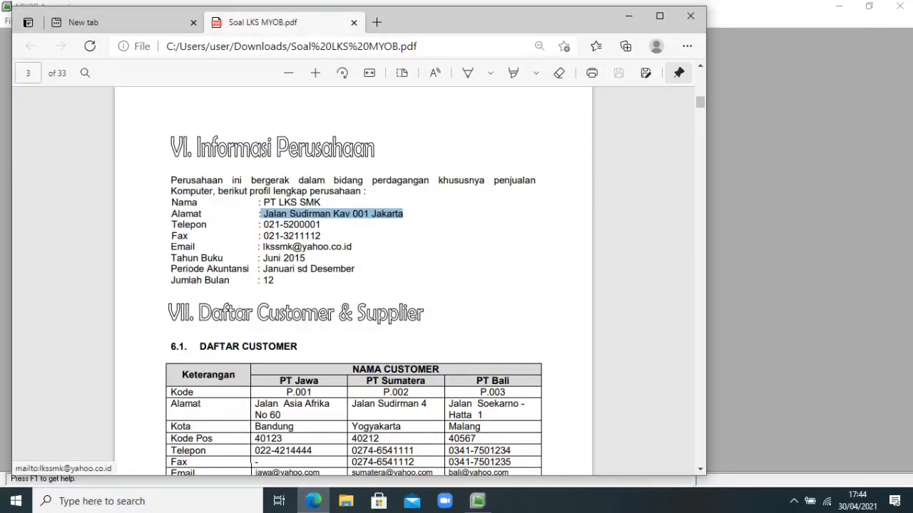
left_click(322, 225)
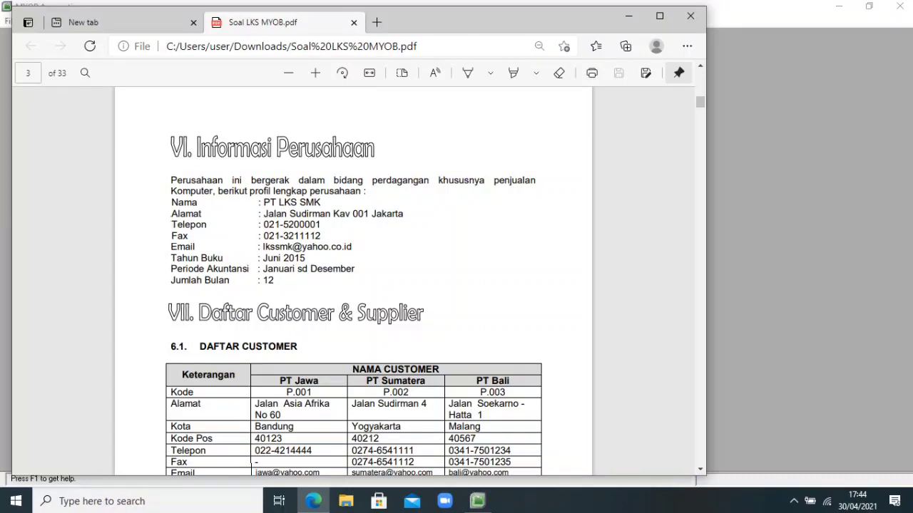
left_click_drag(321, 224, 258, 224)
key("ctrl+c")
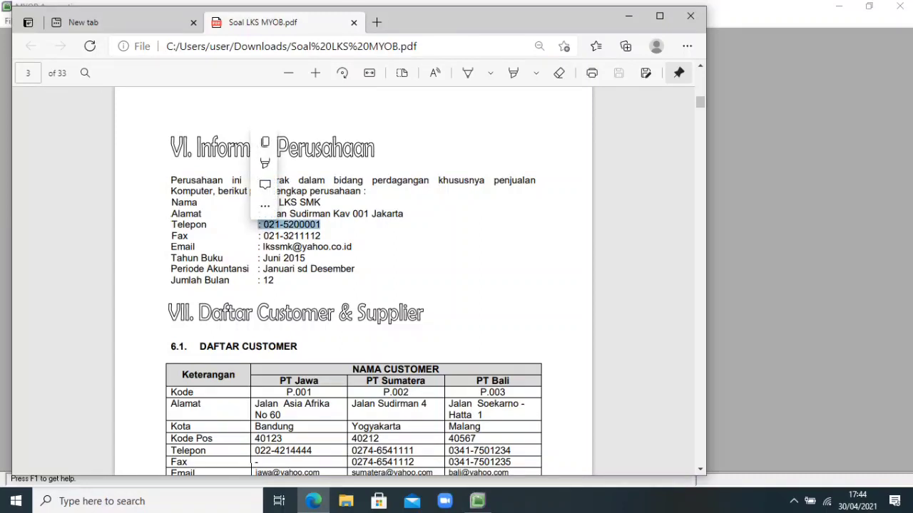
left_click(264, 141)
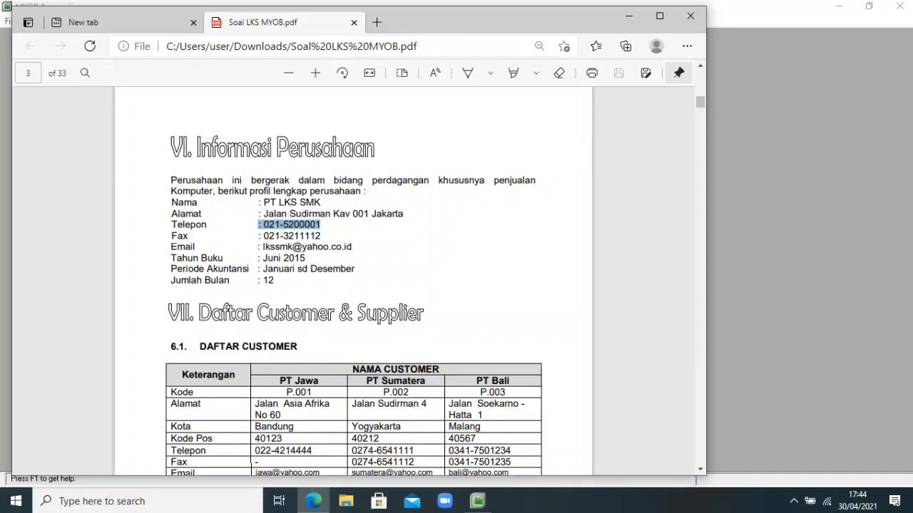
left_click(477, 502)
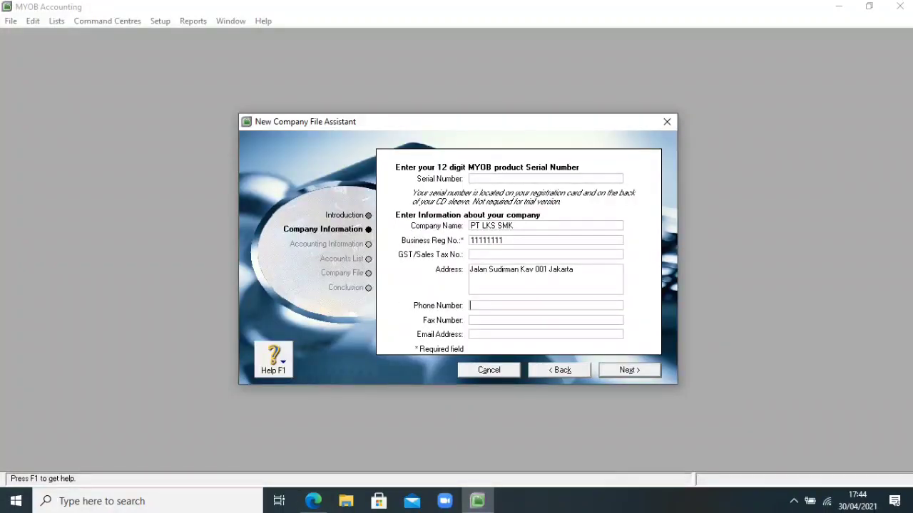
right_click(472, 307)
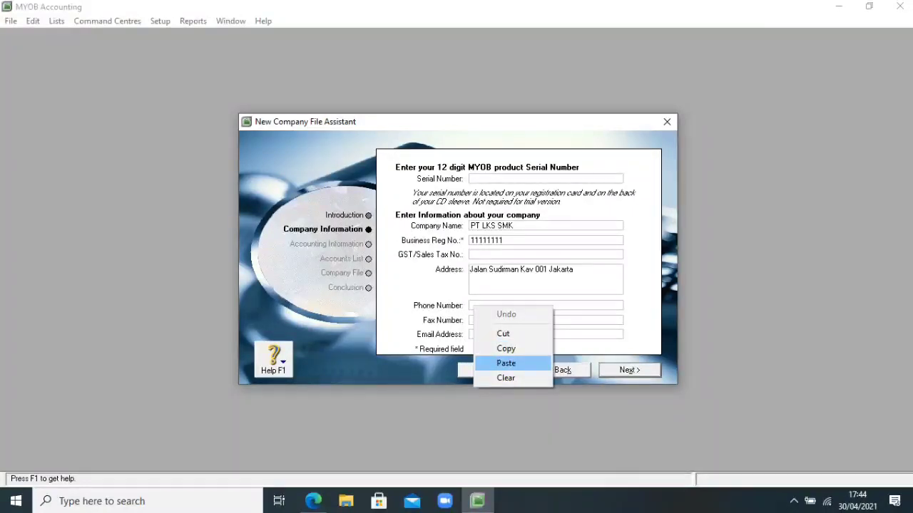
left_click(506, 363)
Copy the company's fax number from the Fax line of the PDF into the fax number field.
left_click(471, 320)
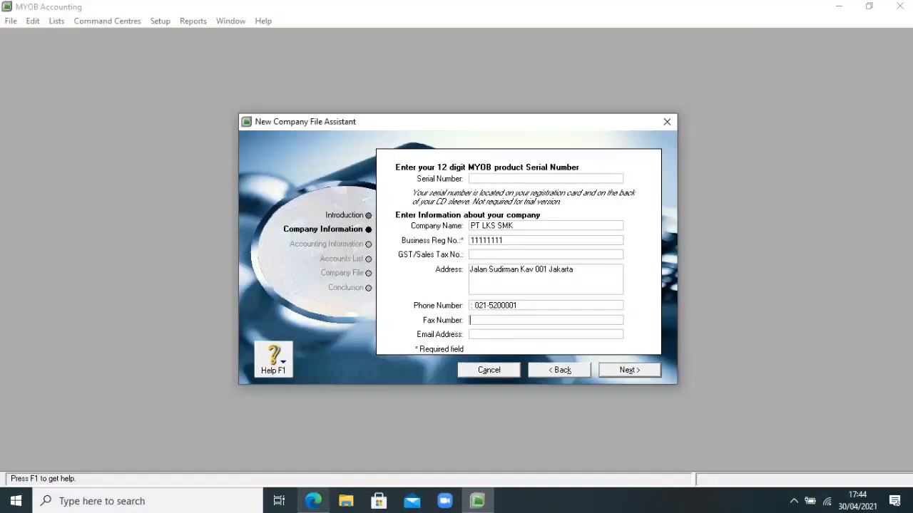
left_click(313, 501)
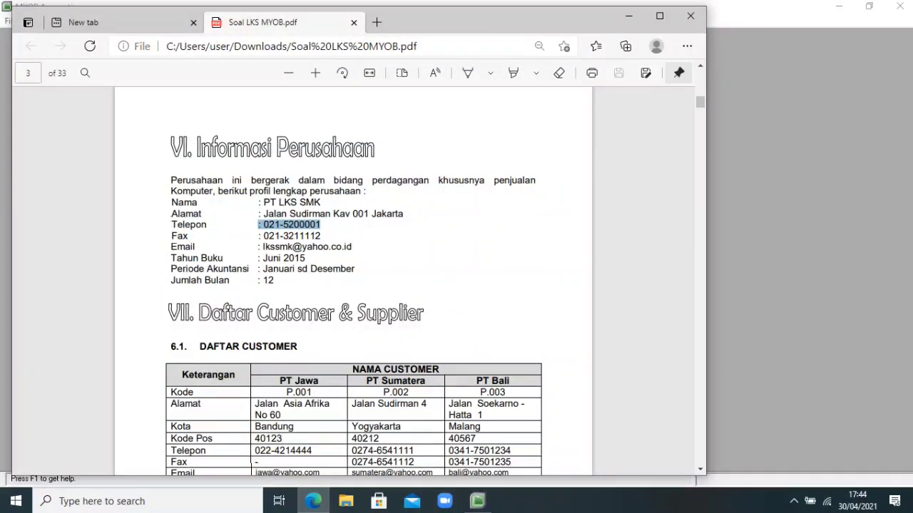
left_click(283, 225)
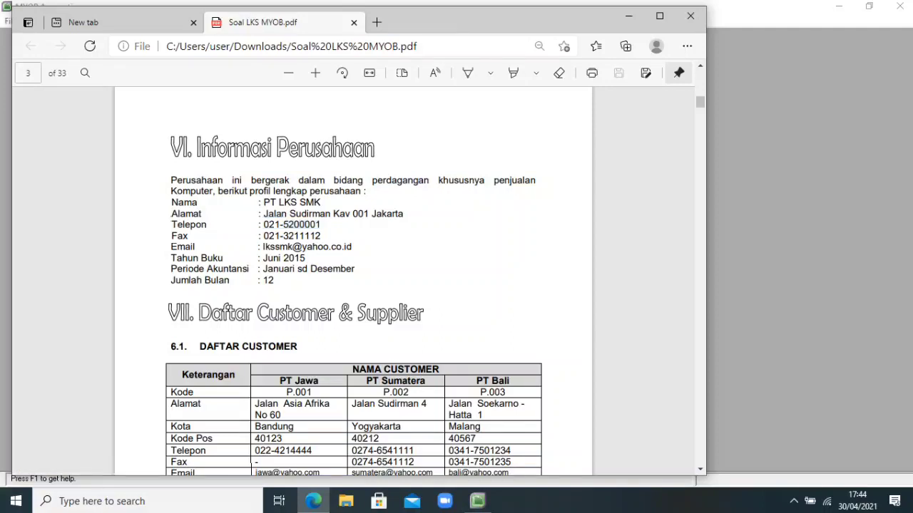
left_click_drag(321, 236, 261, 236)
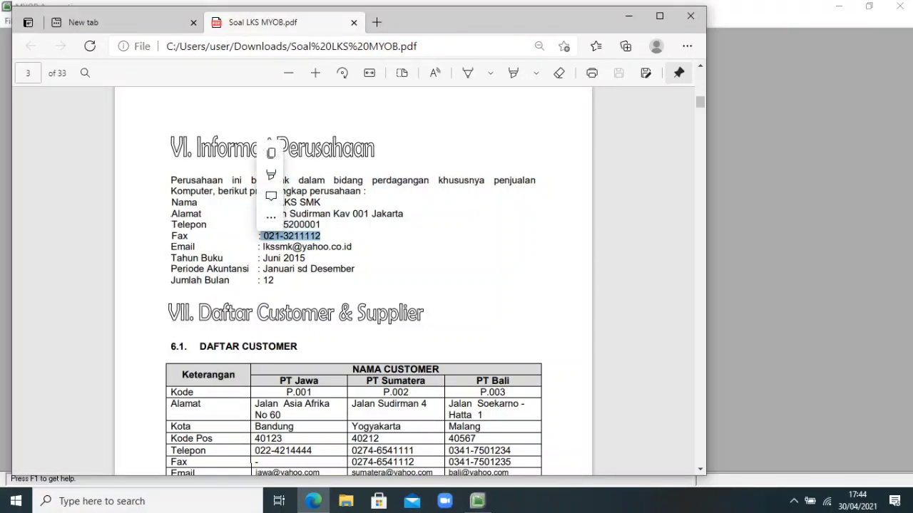
key("ctrl+c")
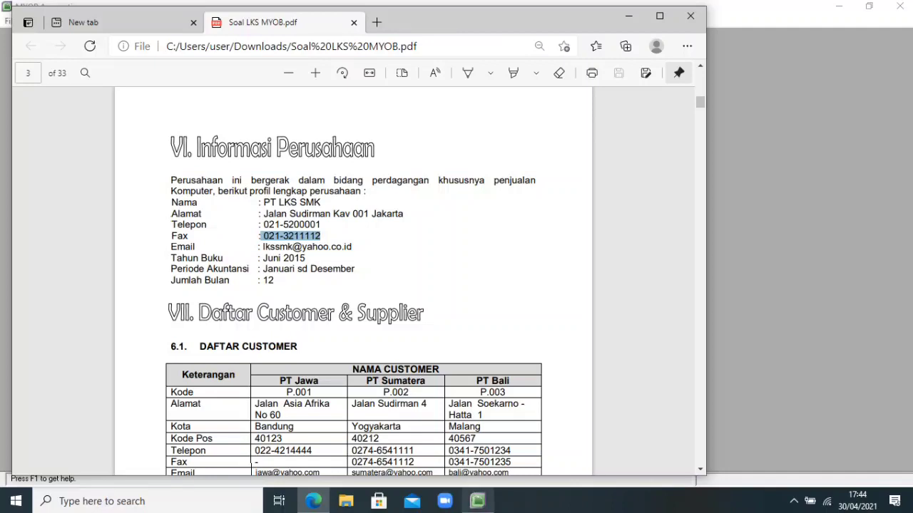
left_click(478, 501)
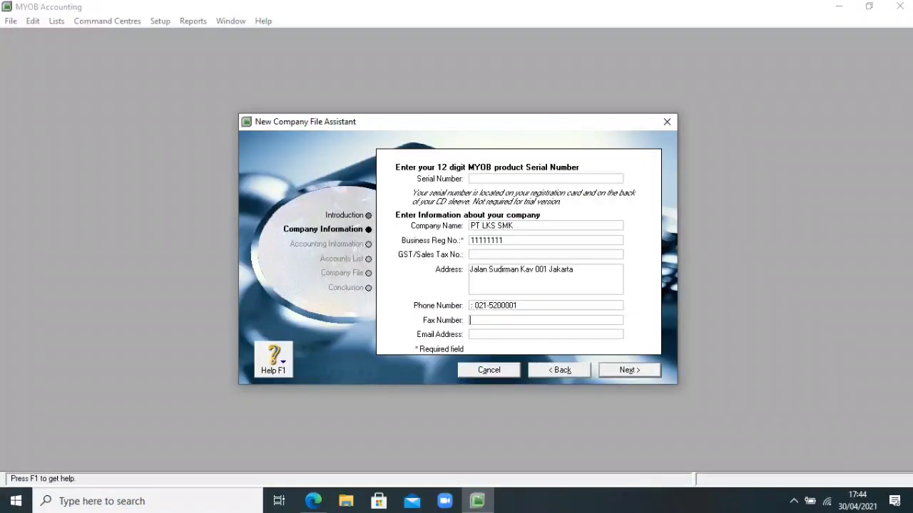
left_click(470, 320)
right_click(473, 322)
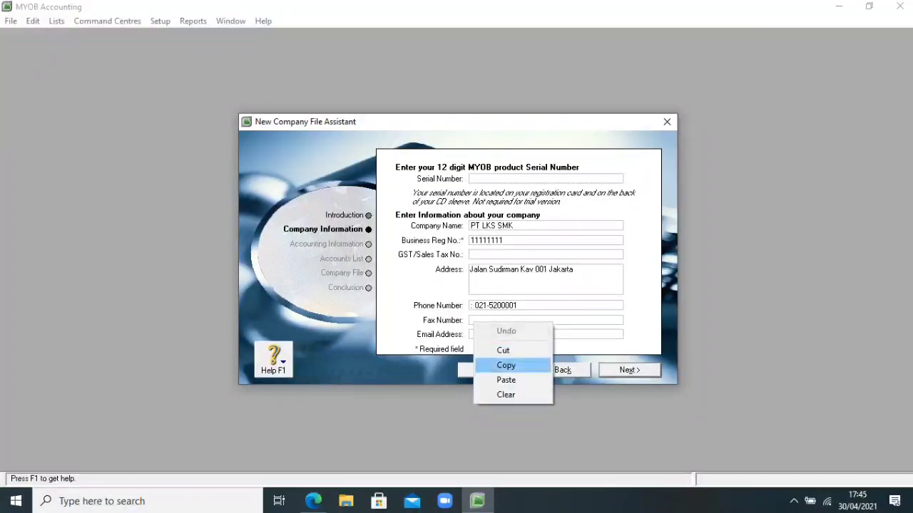
left_click(505, 380)
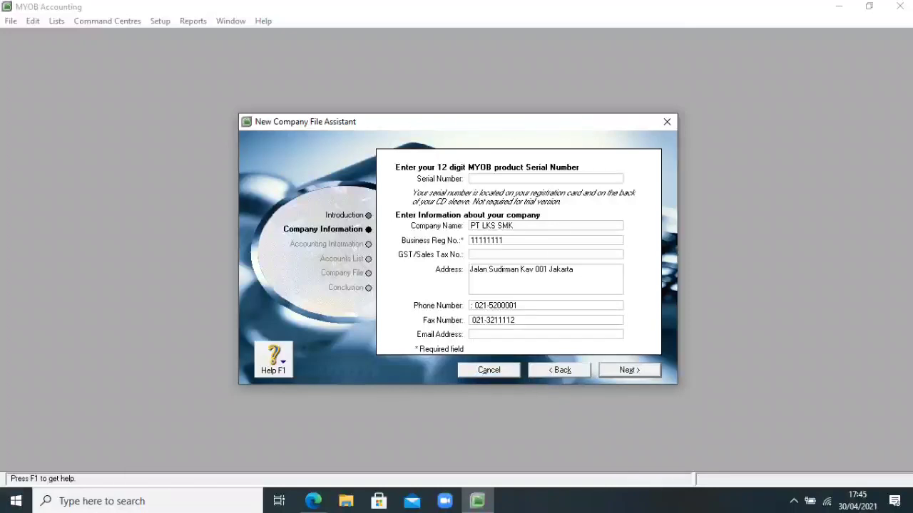
Copy the company's e-mail from the Email line of the PDF into the email address field and continue to the accounting information.
left_click(473, 334)
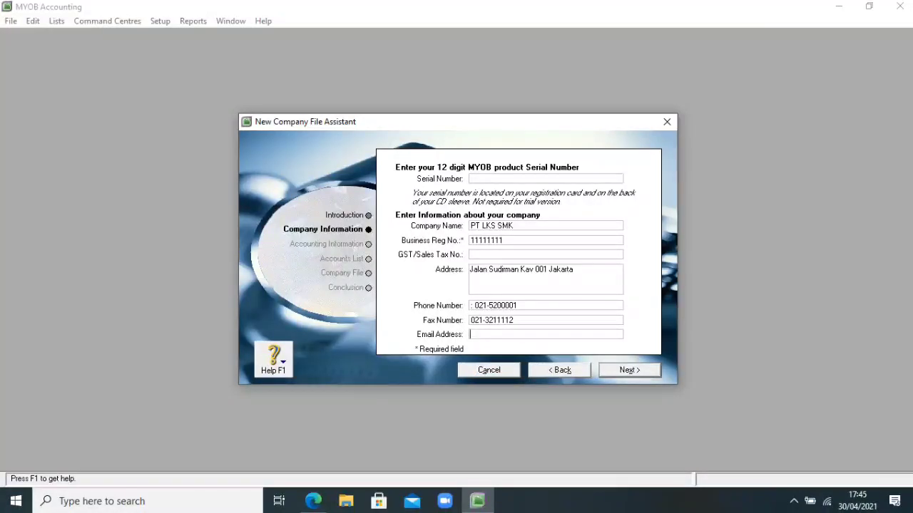
left_click(313, 501)
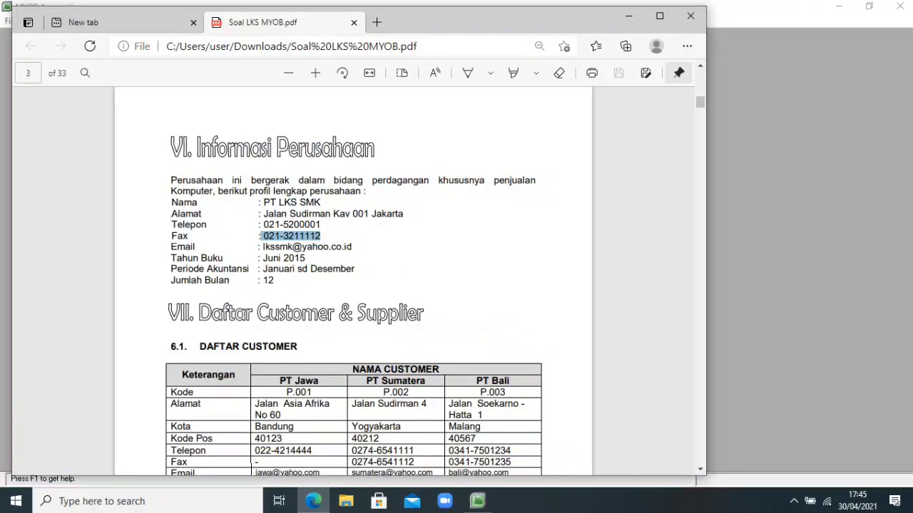
key("alt+Tab")
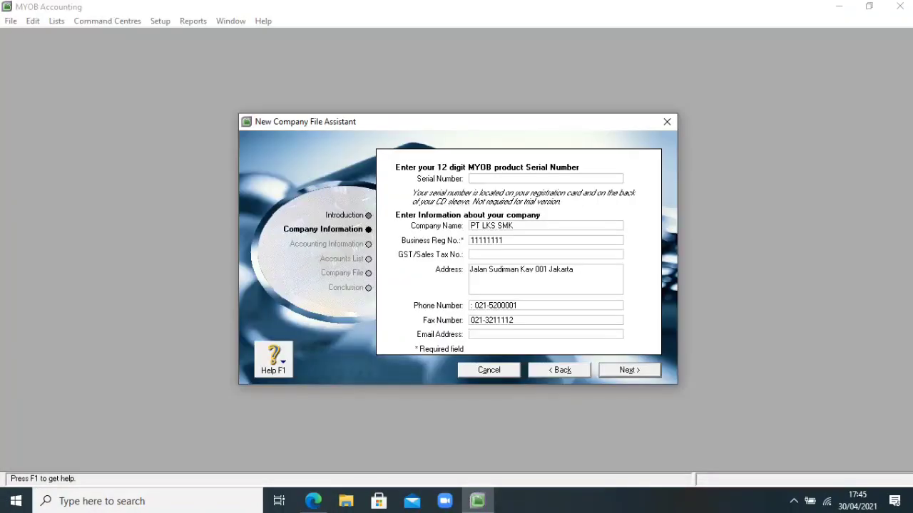
right_click(487, 336)
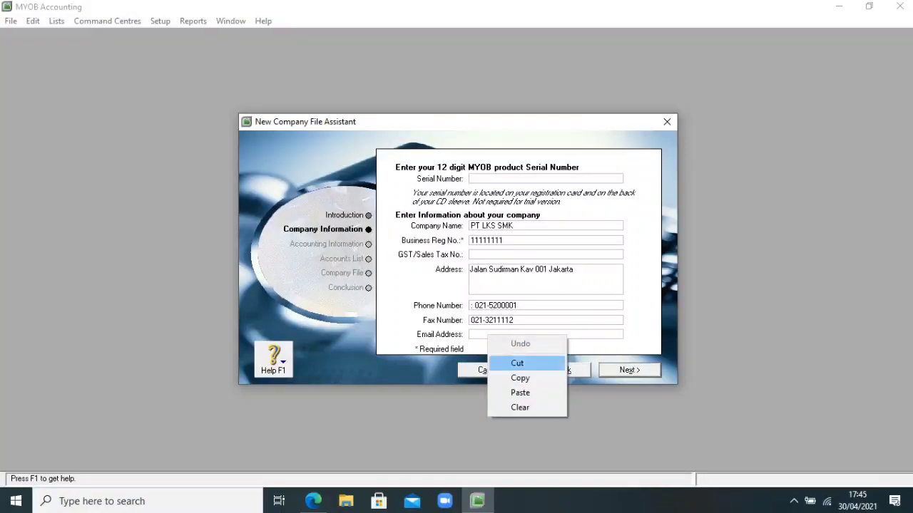
left_click(520, 392)
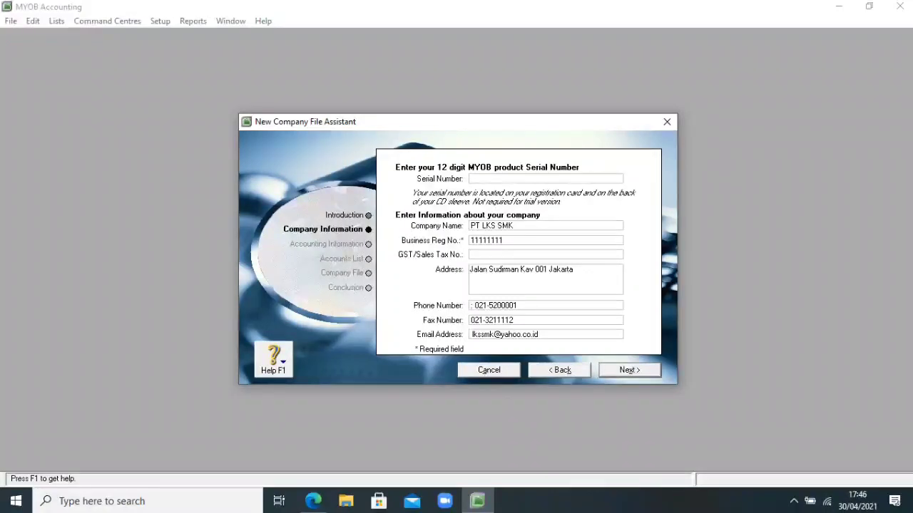
key("Return")
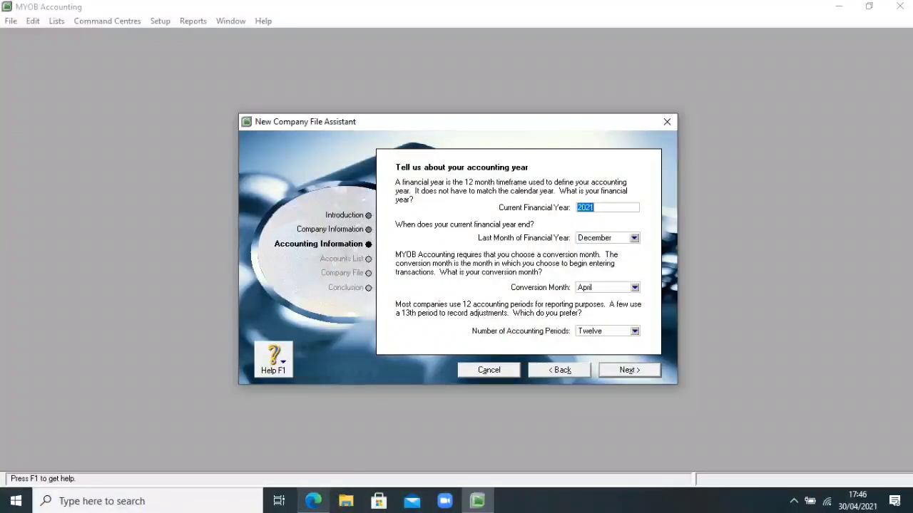
Check the Tahun Buku line in Soal LKS MYOB.pdf and set the current financial year to 2015 in MYOB Accounting.
mouse_move(313, 501)
left_click(313, 442)
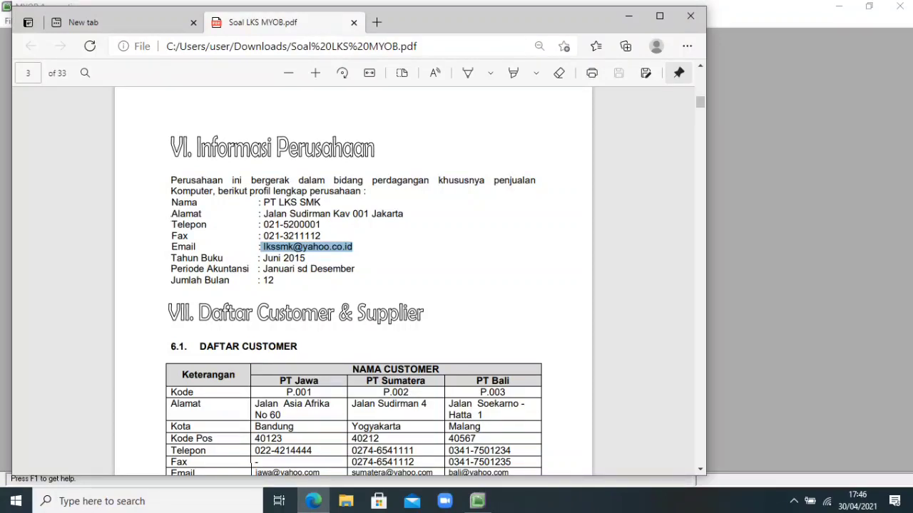
left_click(477, 501)
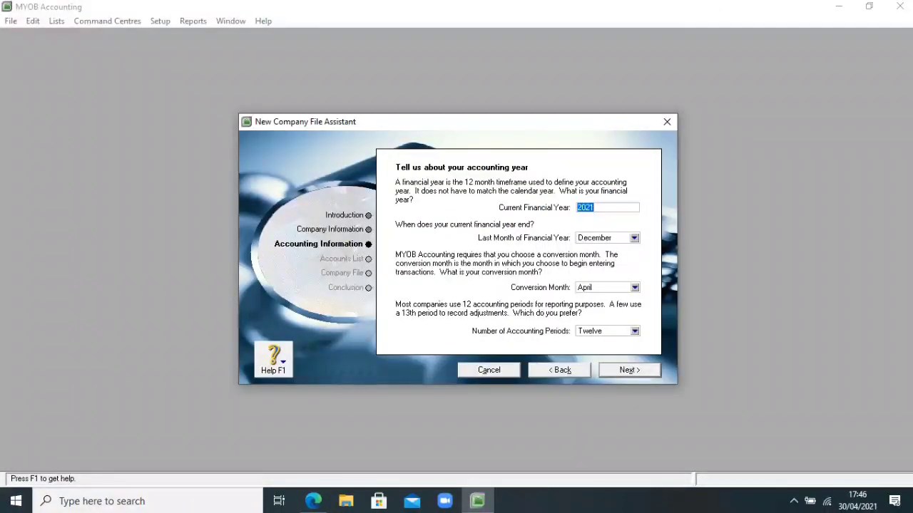
left_click(597, 207)
key("BackSpace")
key("BackSpace")
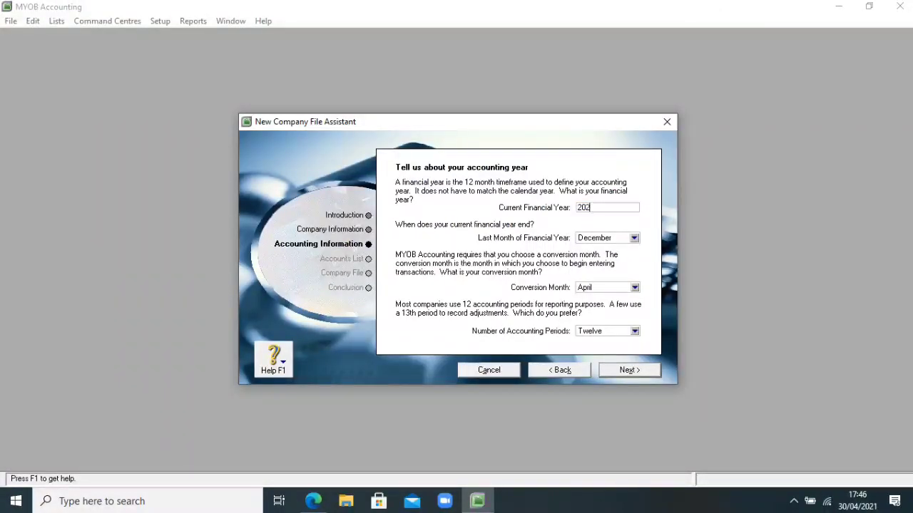
type("1")
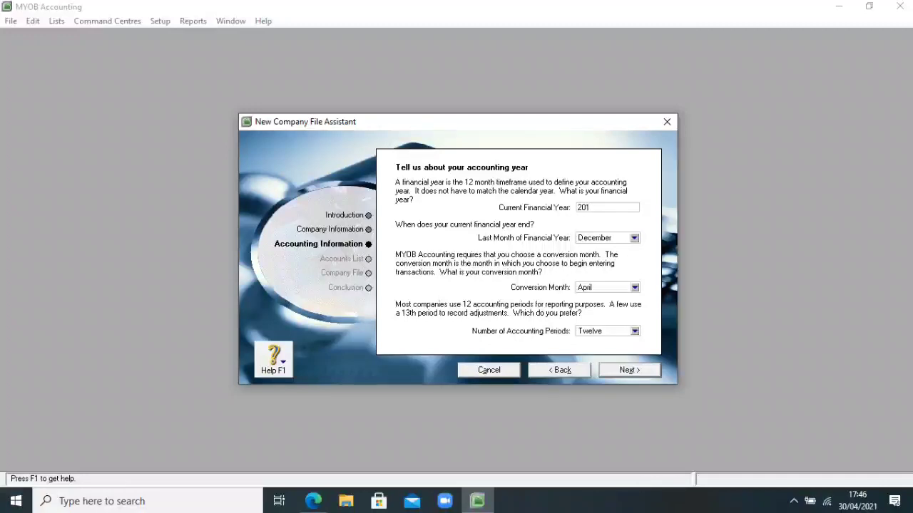
type("5")
Set the conversion month to June and confirm the accounting information.
left_click(634, 288)
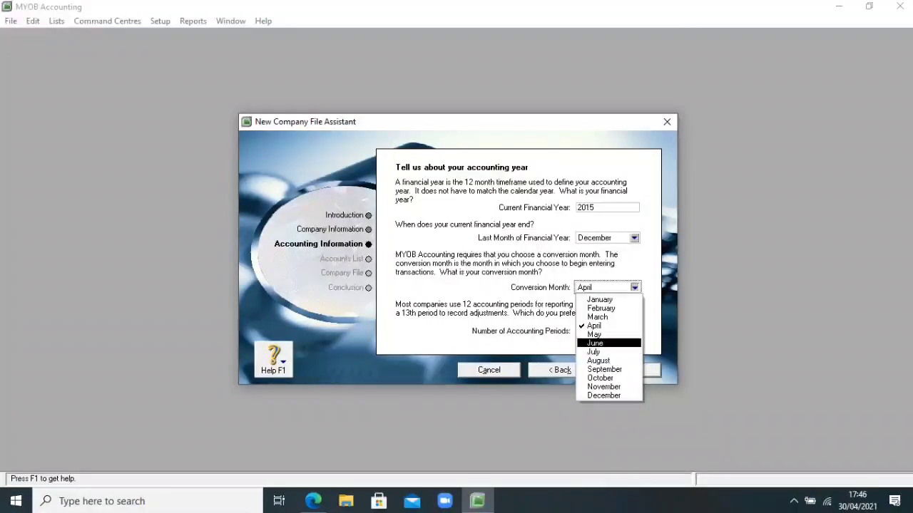
left_click(606, 343)
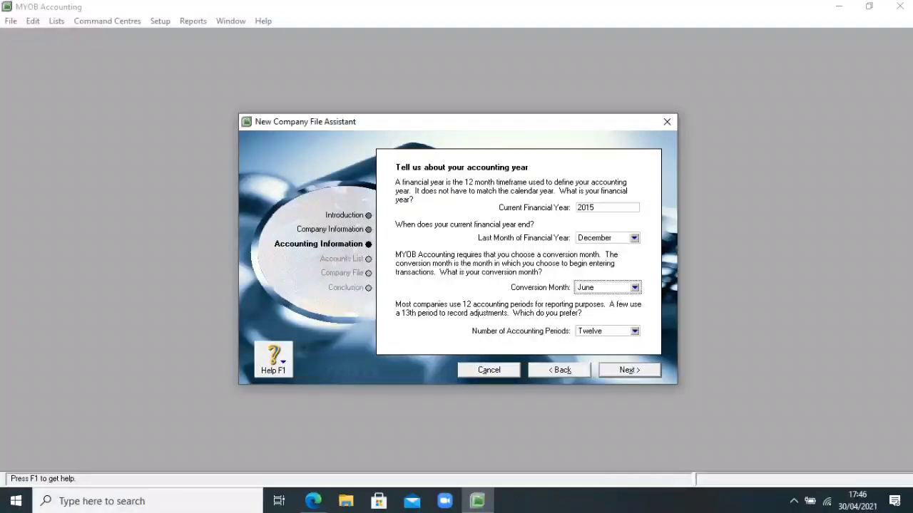
left_click(629, 370)
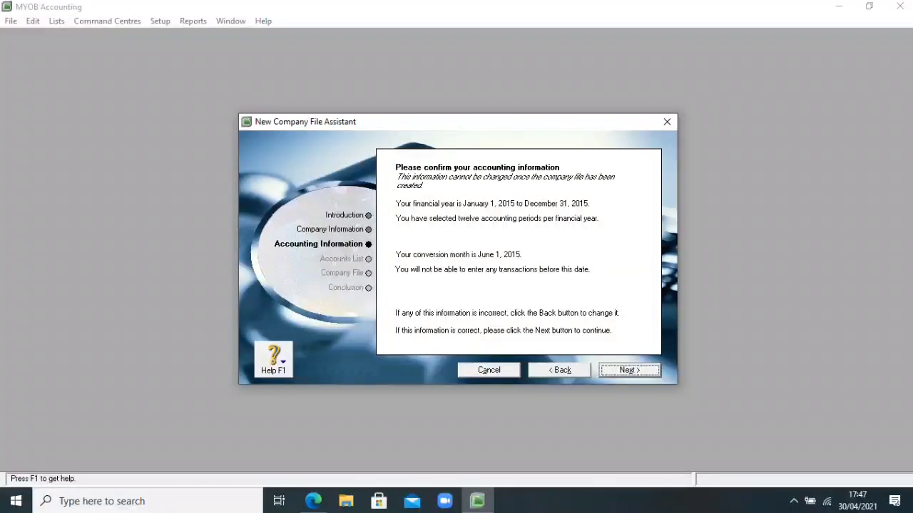
left_click(630, 370)
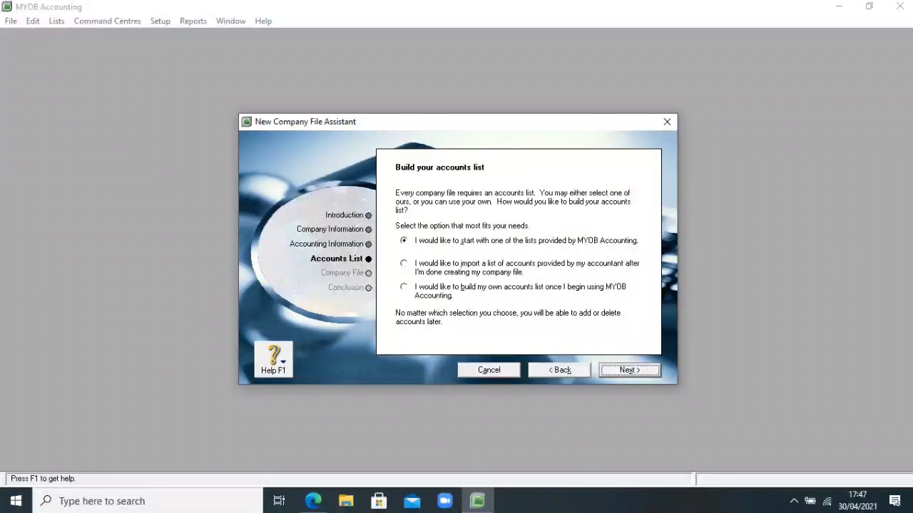
Choose to import a list of accounts provided by the accountant after the company file is created.
left_click(629, 370)
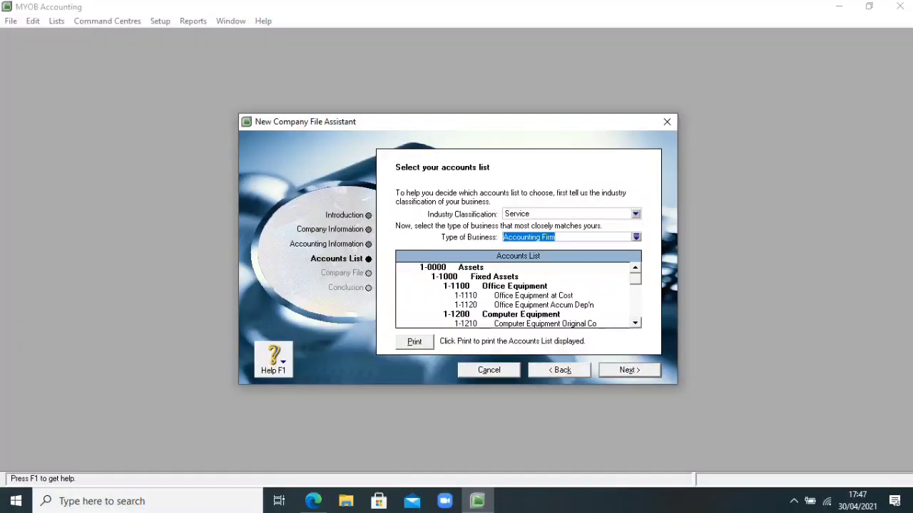
left_click(559, 371)
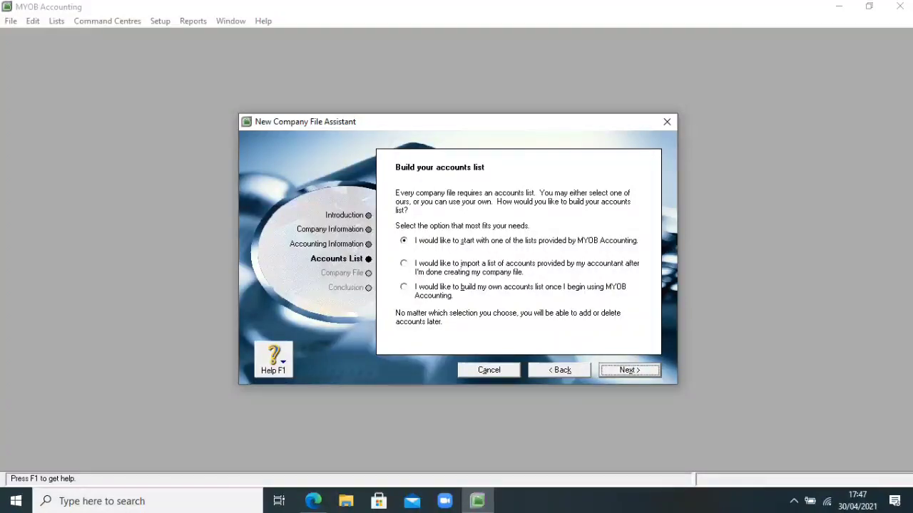
left_click(404, 264)
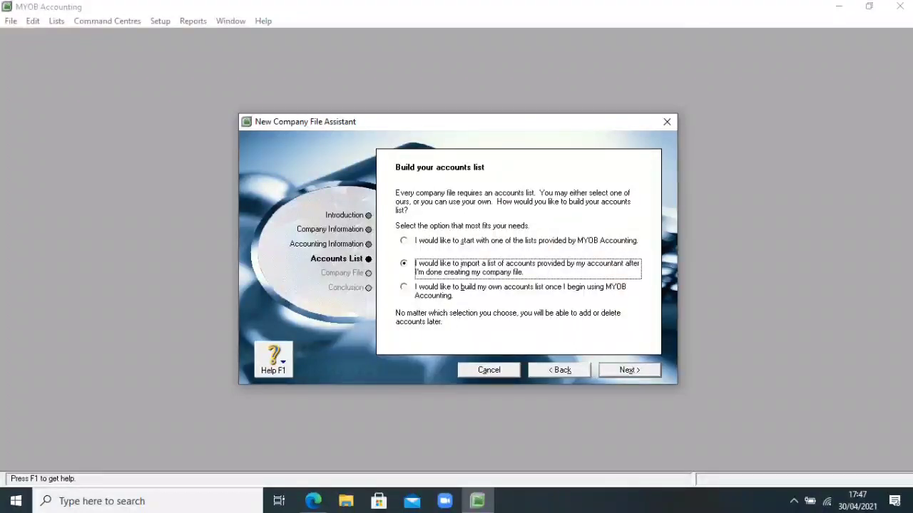
key("Return")
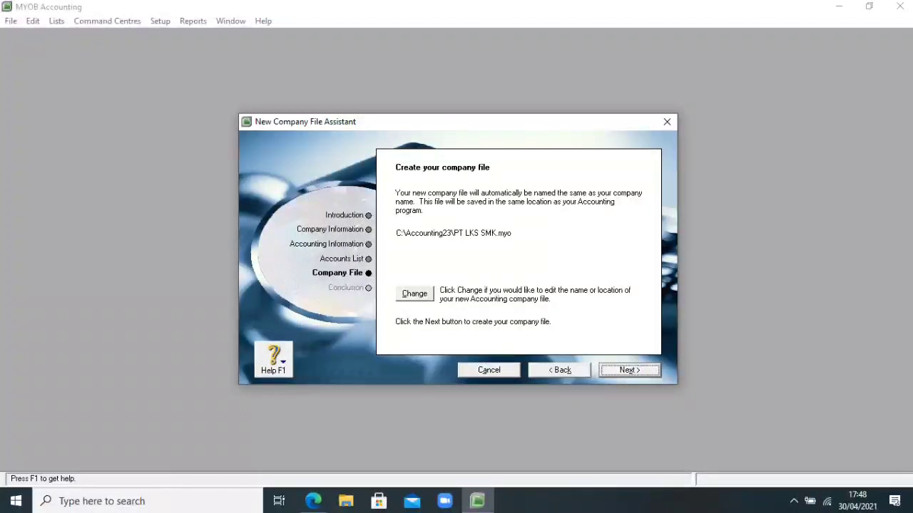
Change the company file's location to the Documents folder, keeping the name PT LKS SMK, and create the file.
left_click(414, 294)
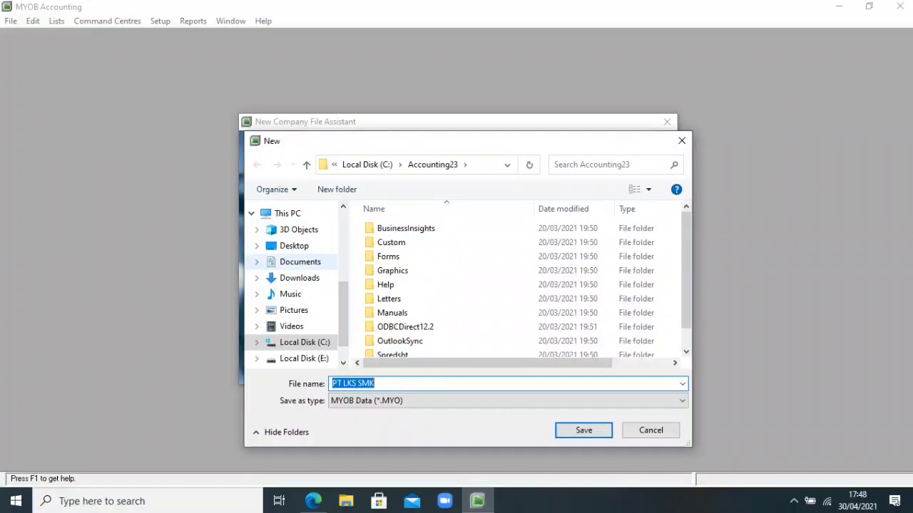
left_click(300, 261)
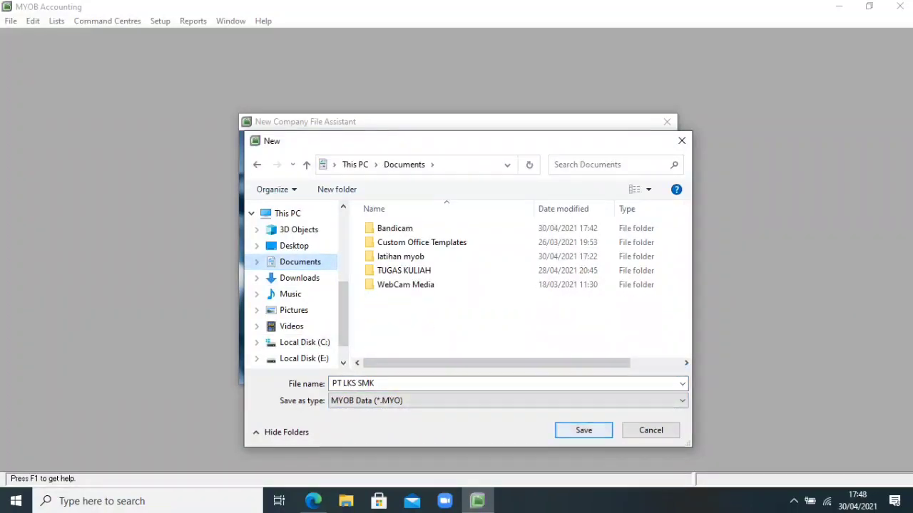
key("Return")
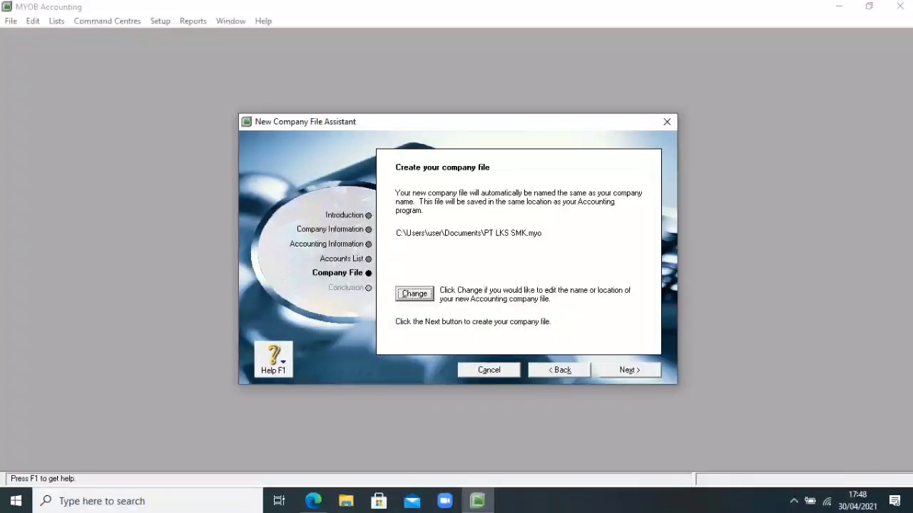
key("alt+x")
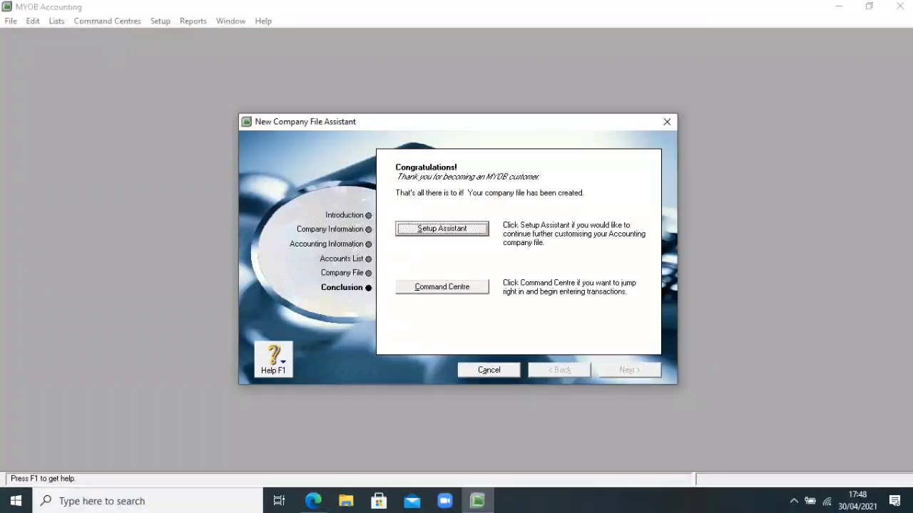
Go to the Command Centre of the new company file and open the Accounts List.
key("alt+c")
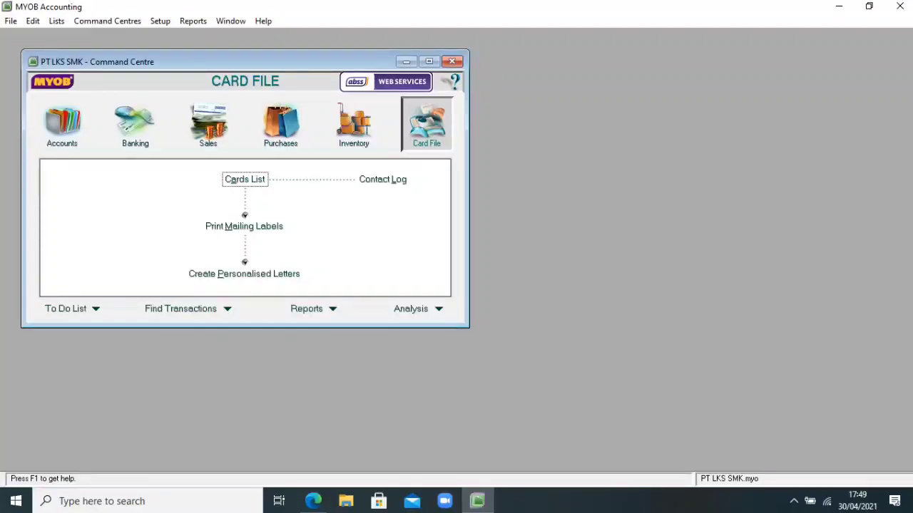
left_click(63, 124)
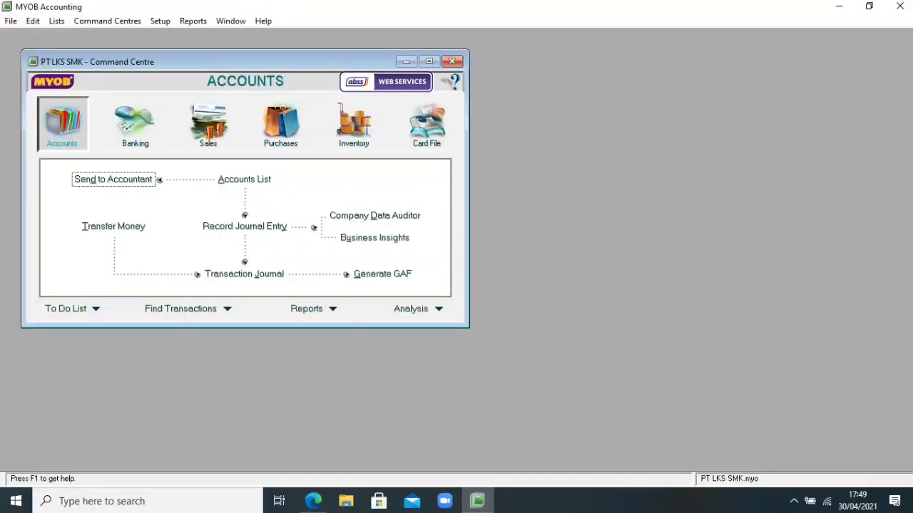
left_click(243, 179)
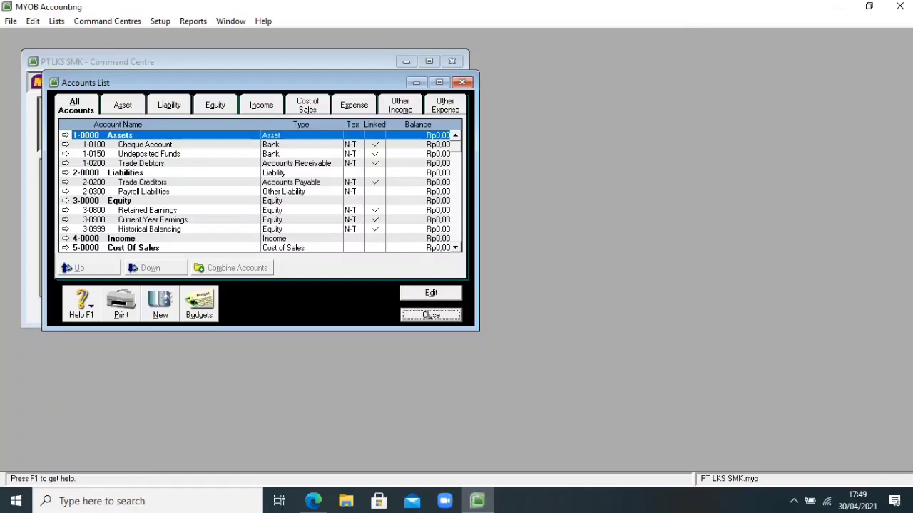
Start an import of account information and set duplicate records to Update Existing Record.
key("alt")
key("f")
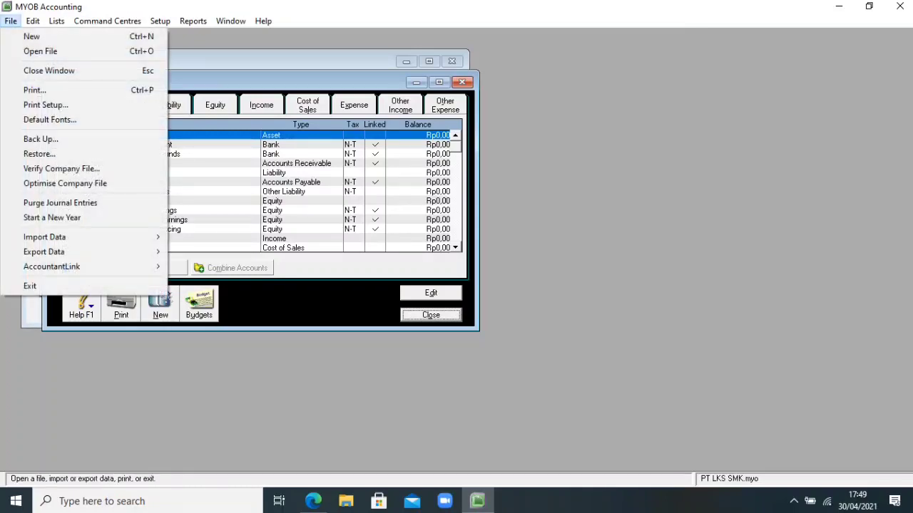
key("Escape")
key("alt+f")
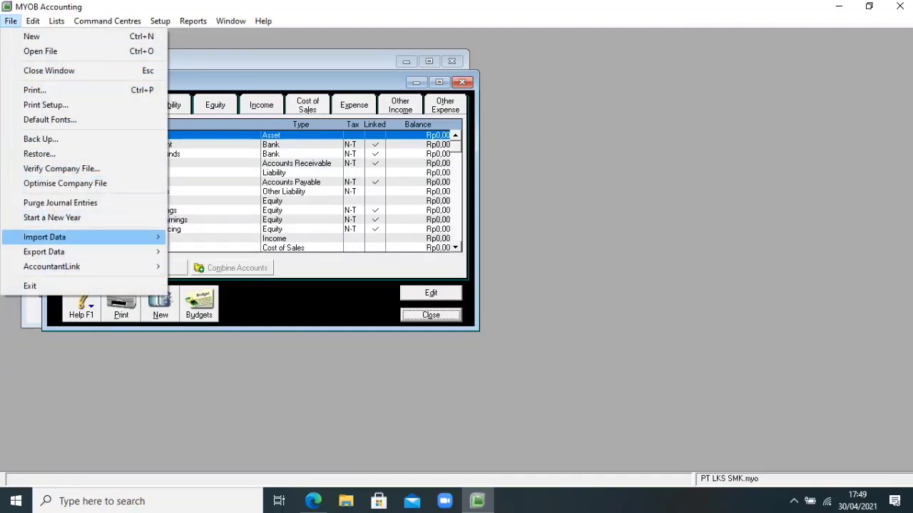
mouse_move(44, 237)
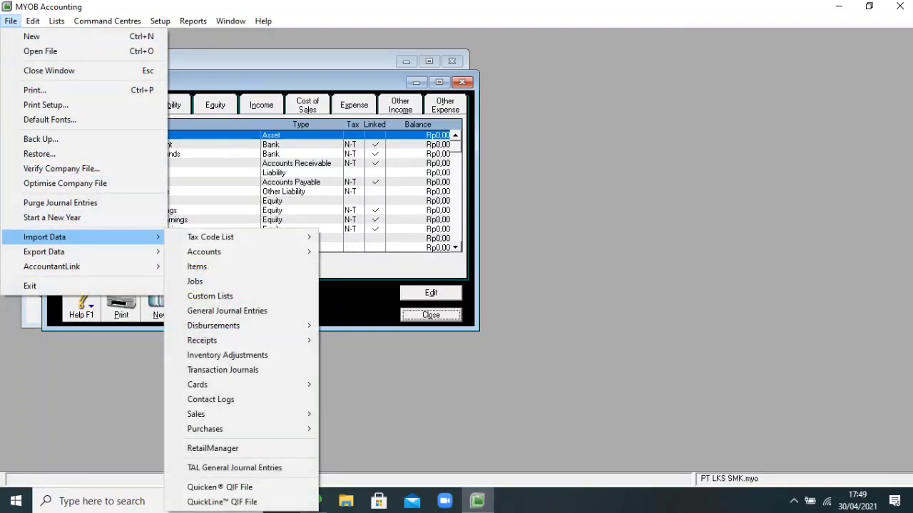
mouse_move(214, 252)
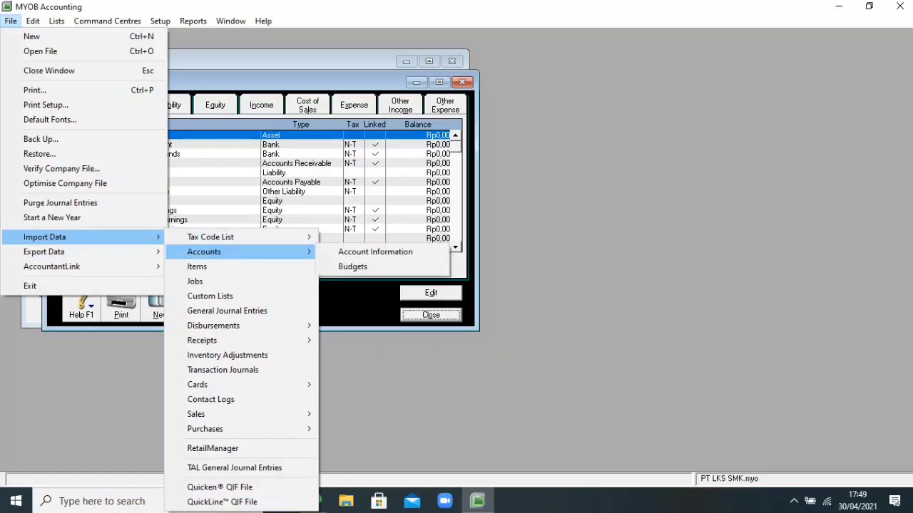
left_click(375, 252)
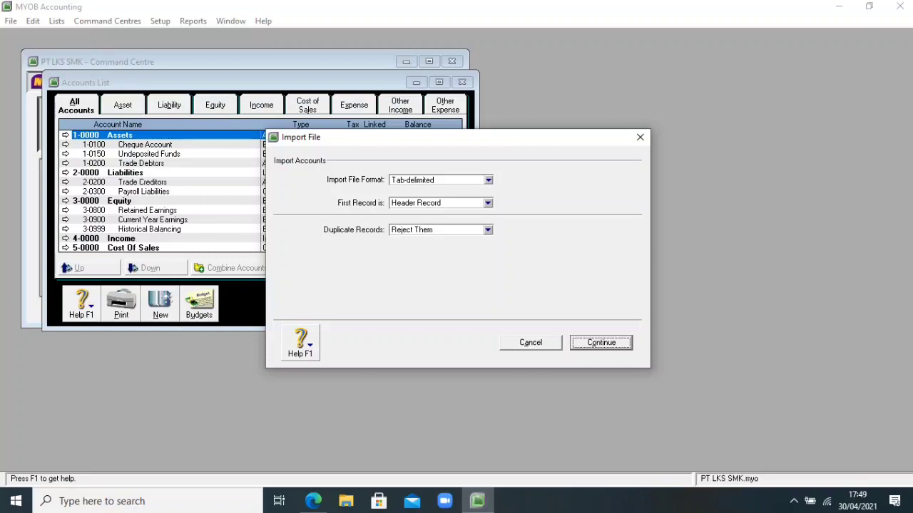
left_click(487, 229)
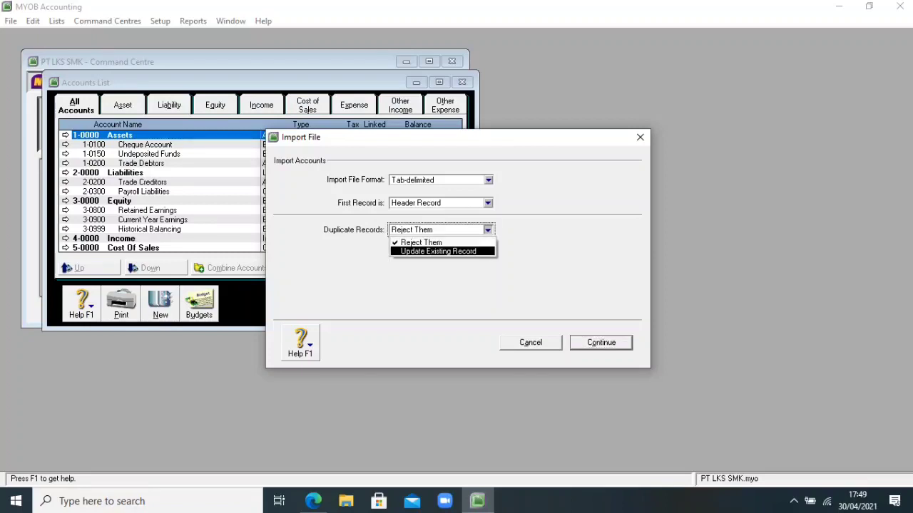
left_click(439, 252)
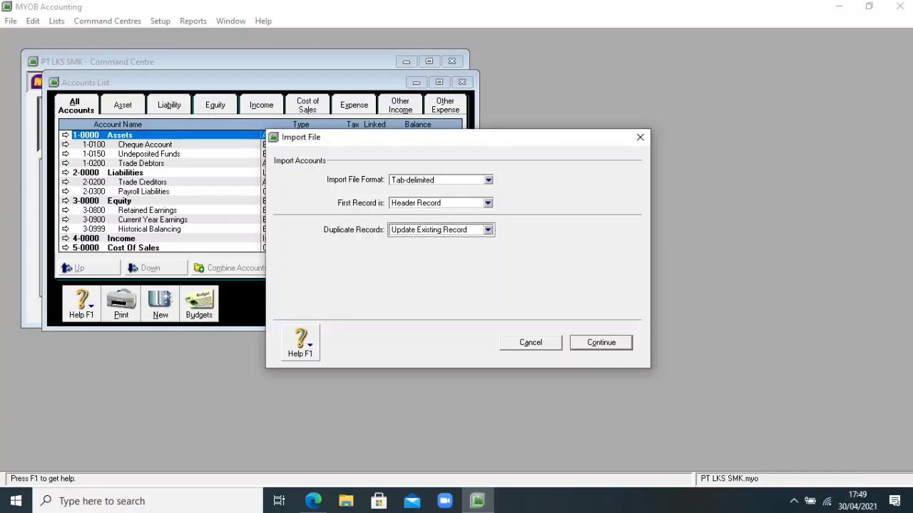
Continue the accounts import and open the Daftar Akun text file from the Downloads folder.
key("Return")
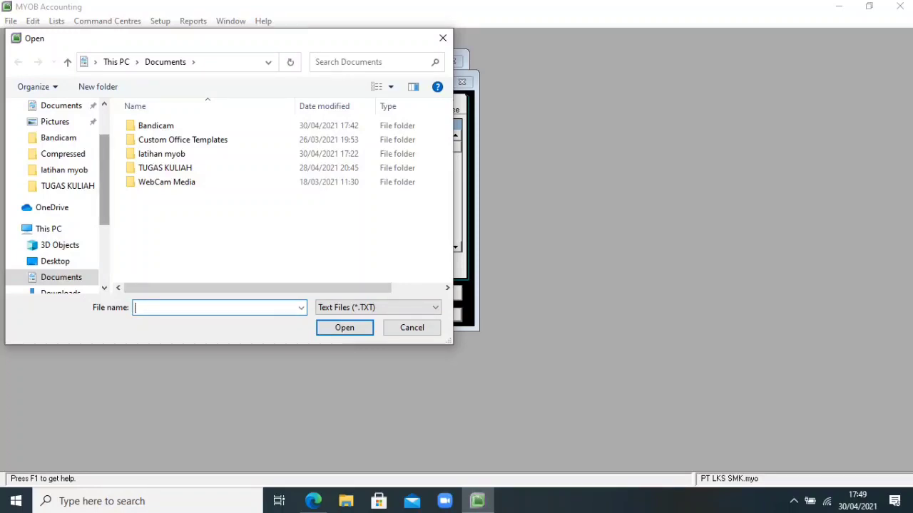
scroll(57, 197, "up", 3)
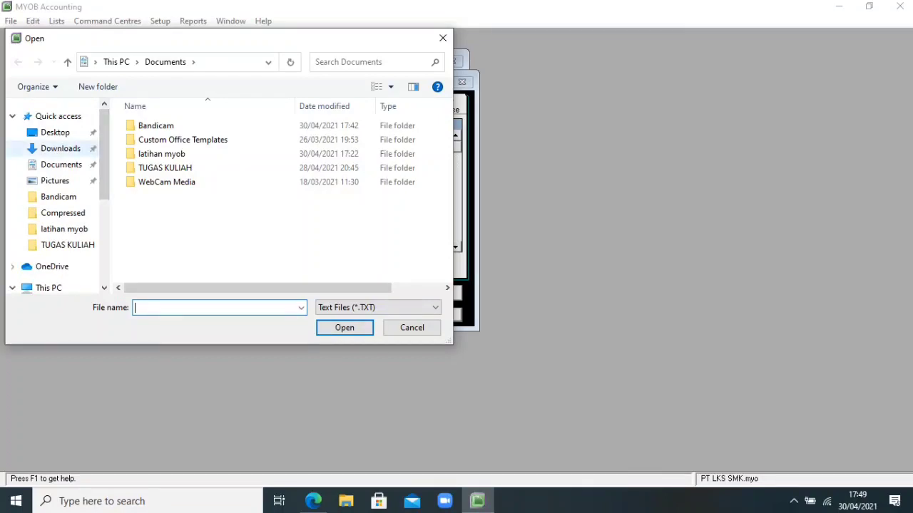
left_click(61, 148)
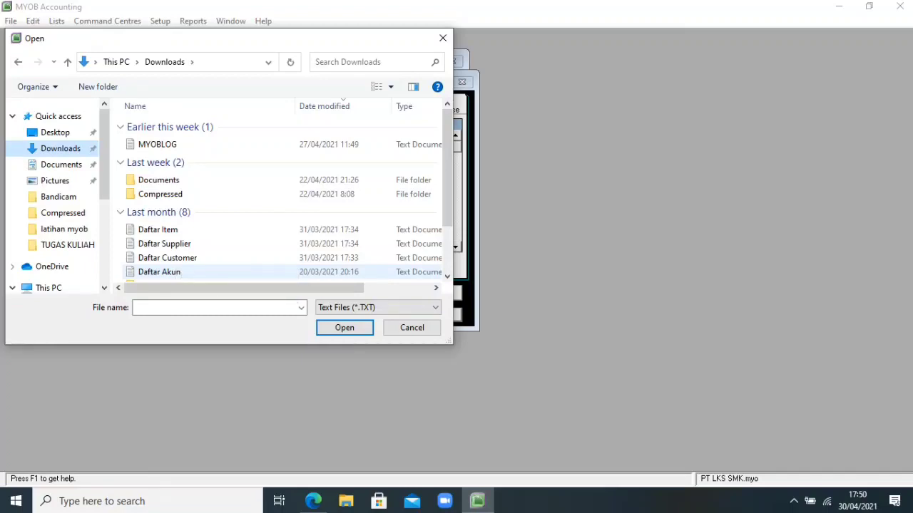
left_click(159, 272)
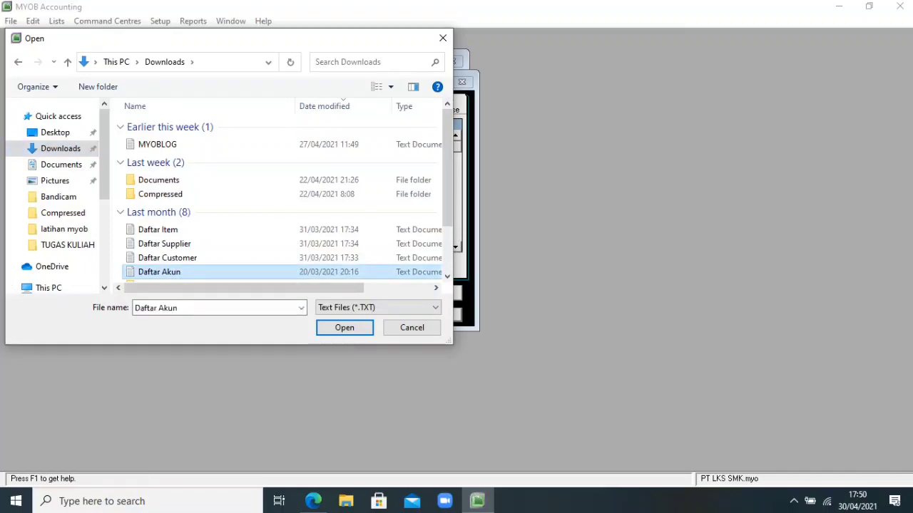
left_click(345, 328)
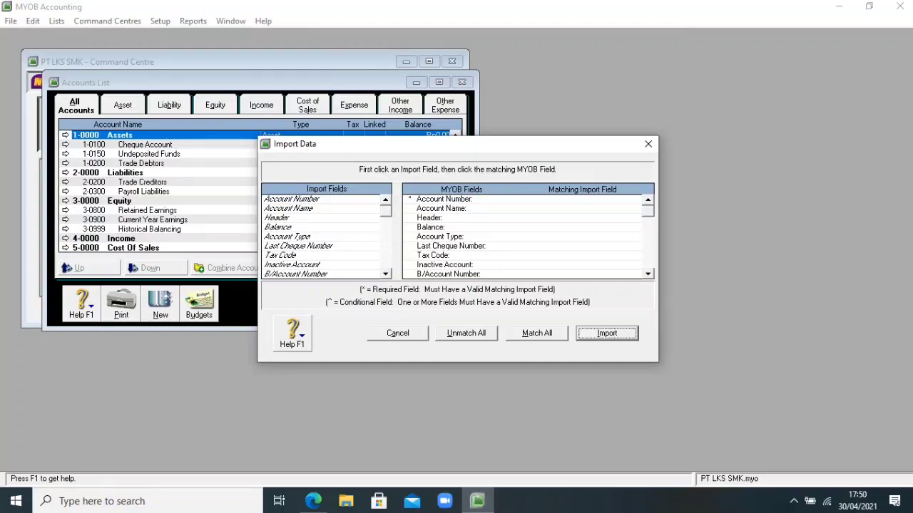
Match all import fields to the MYOB fields and import the account records.
key("alt+m")
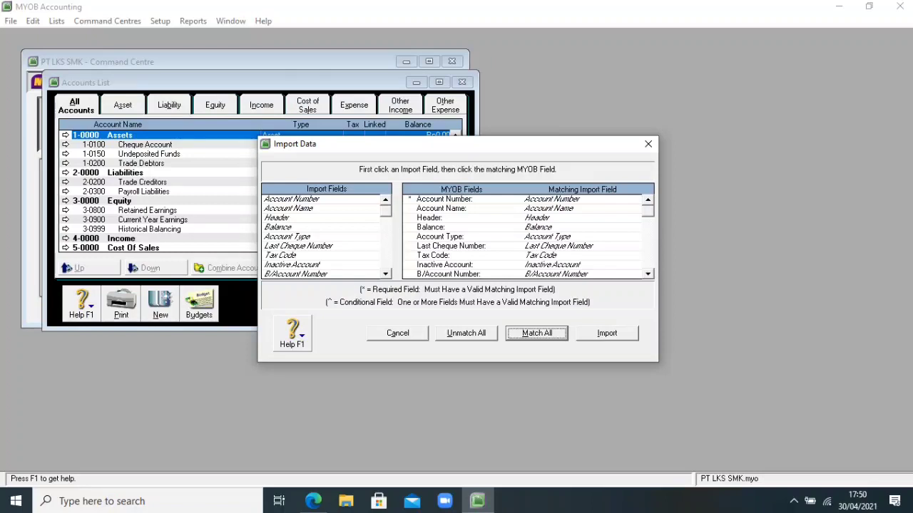
key("alt+i")
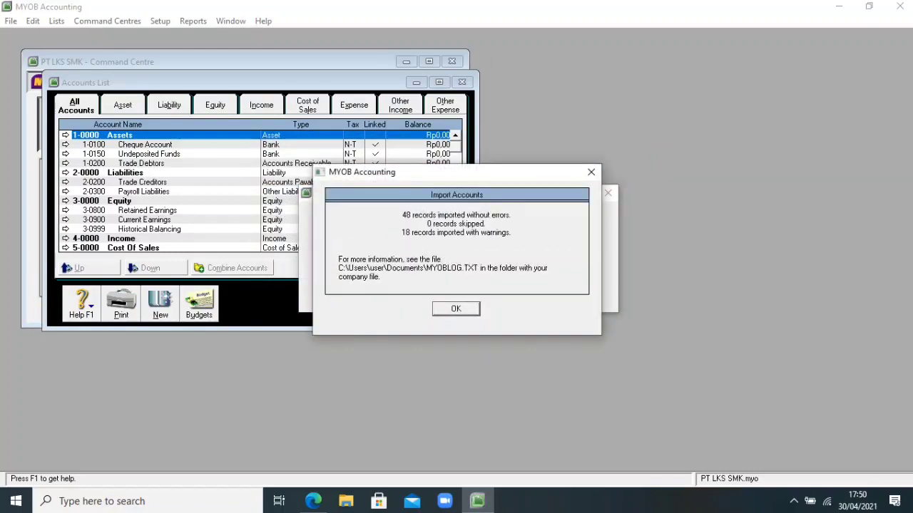
key("Return")
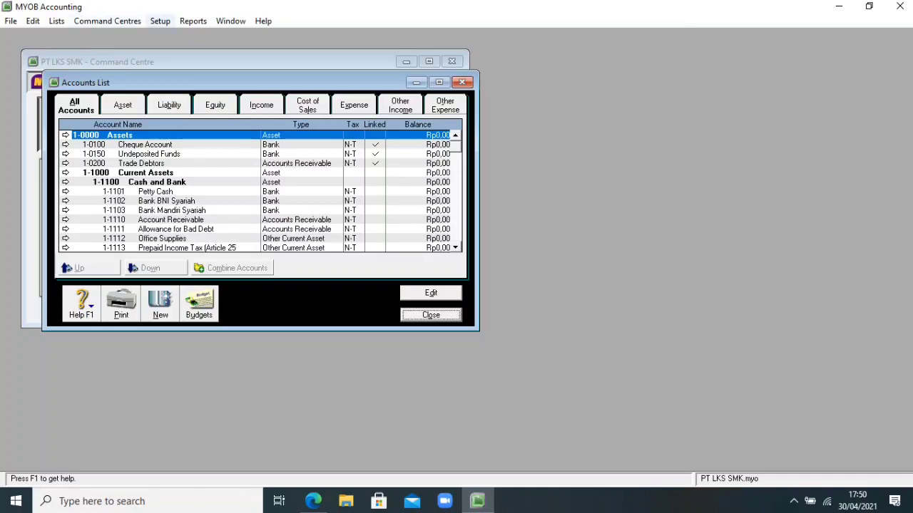
Change the linked bank account for undeposited funds to 1-1101 Petty Cash and save the accounts and banking links.
left_click(160, 21)
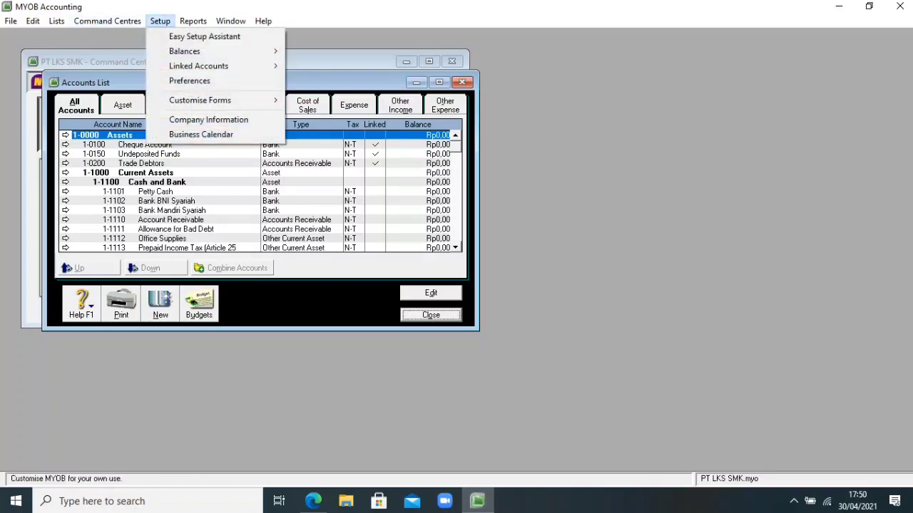
key("Escape")
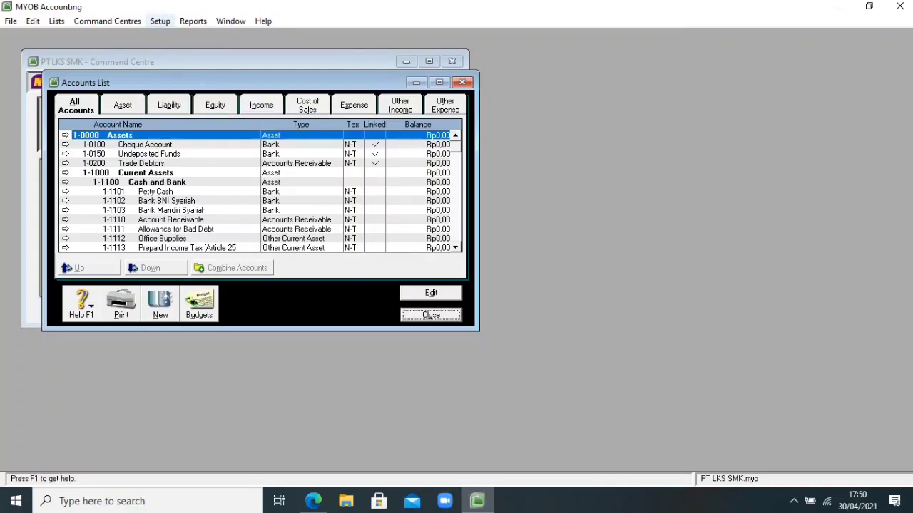
left_click(159, 21)
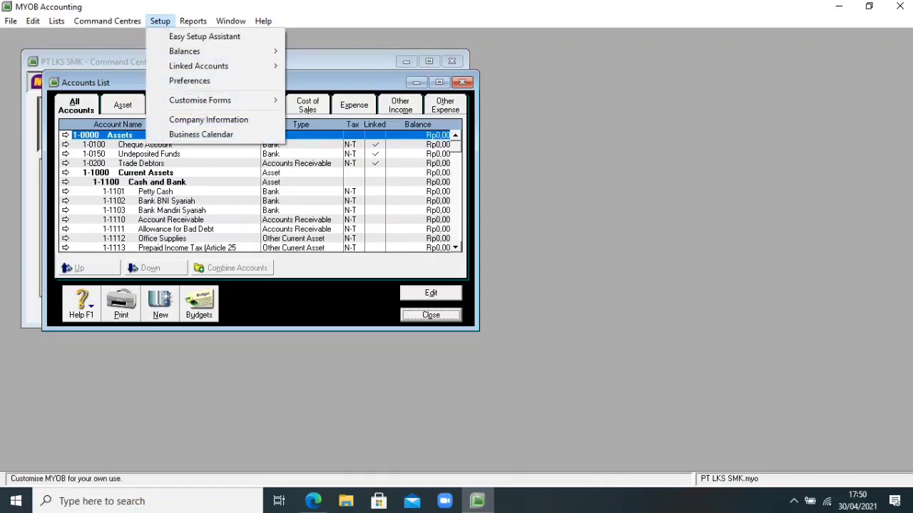
mouse_move(185, 51)
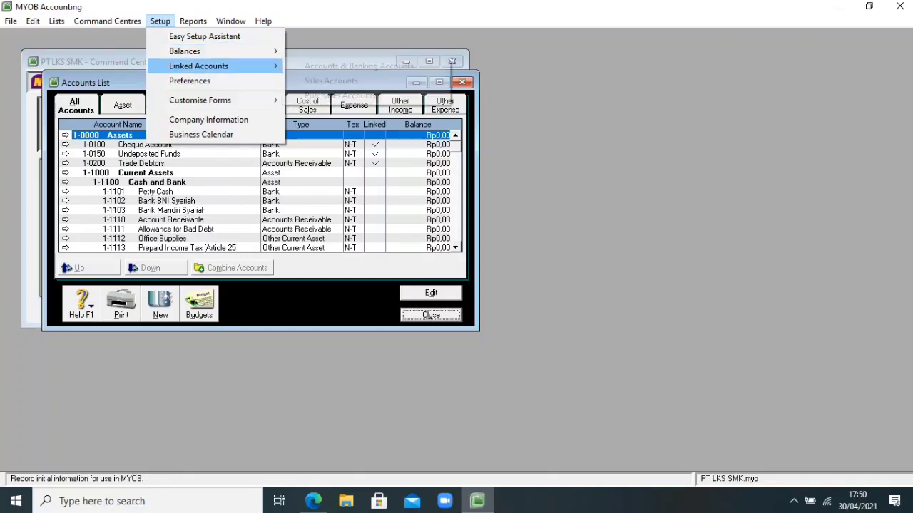
mouse_move(199, 65)
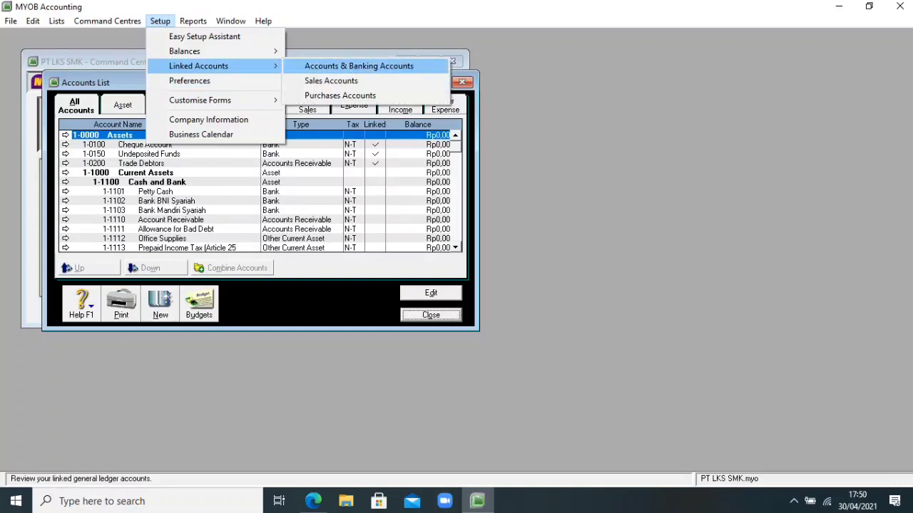
left_click(359, 65)
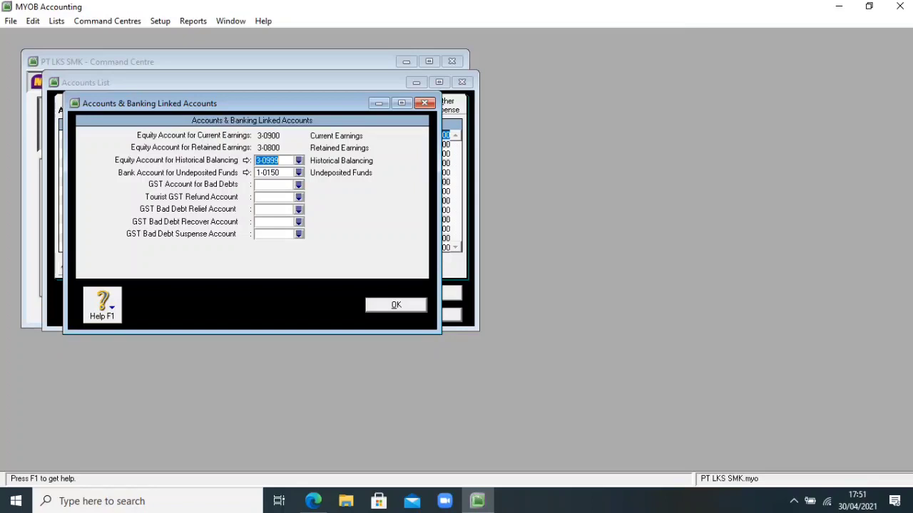
left_click(299, 172)
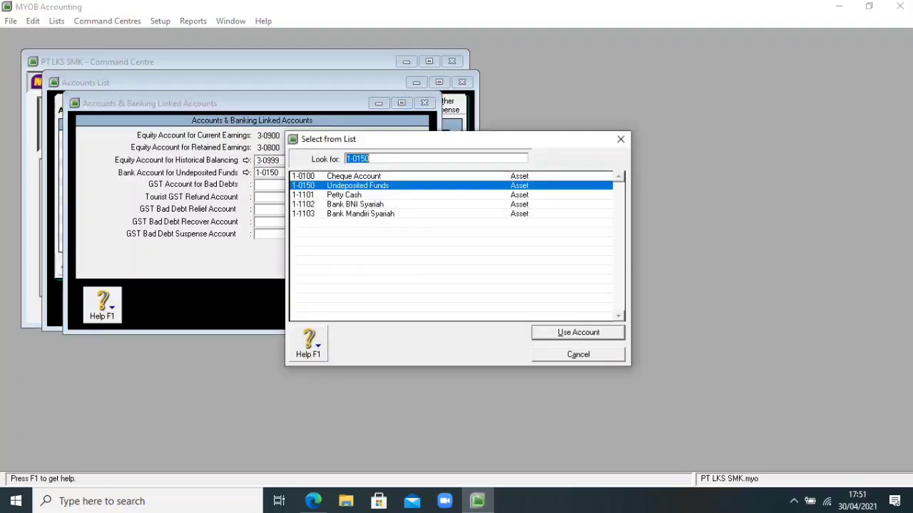
left_click(356, 195)
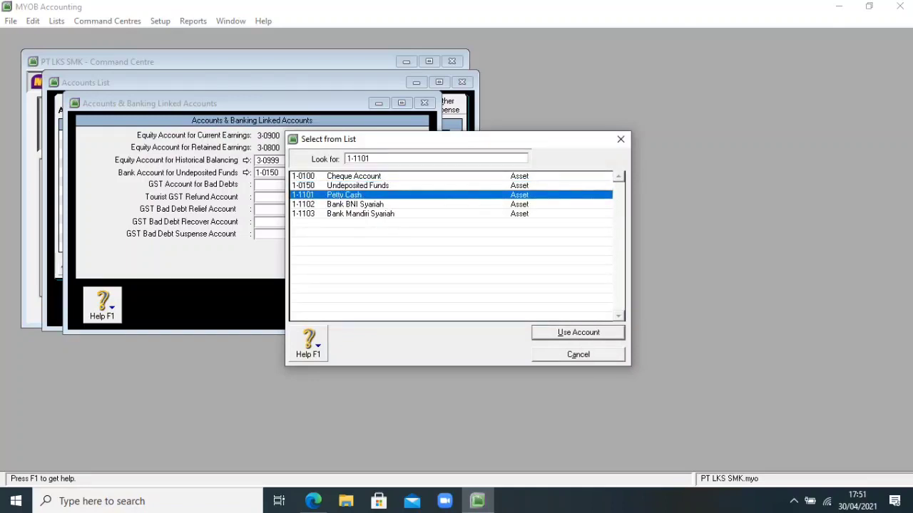
key("Return")
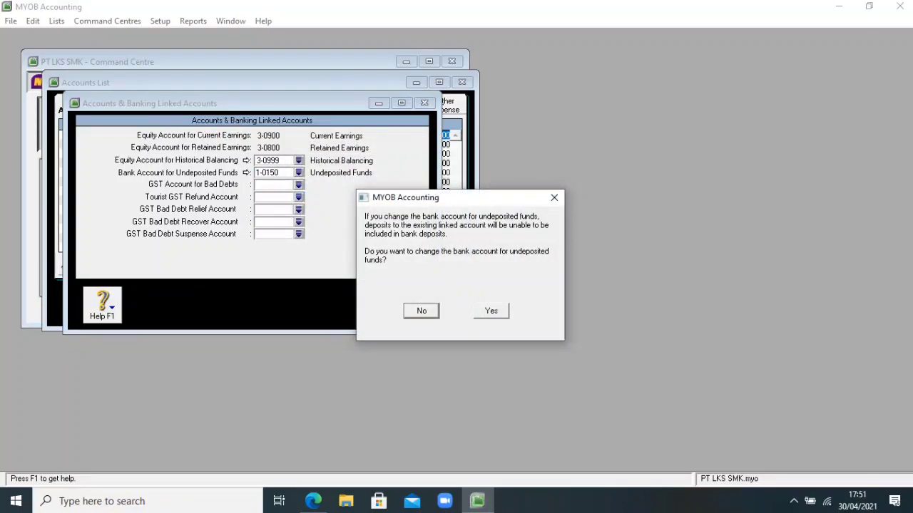
key("Return")
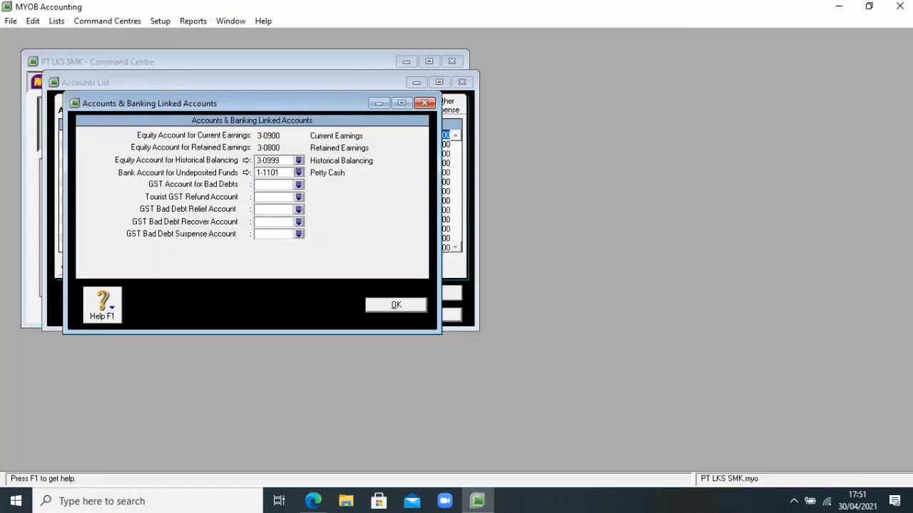
key("Return")
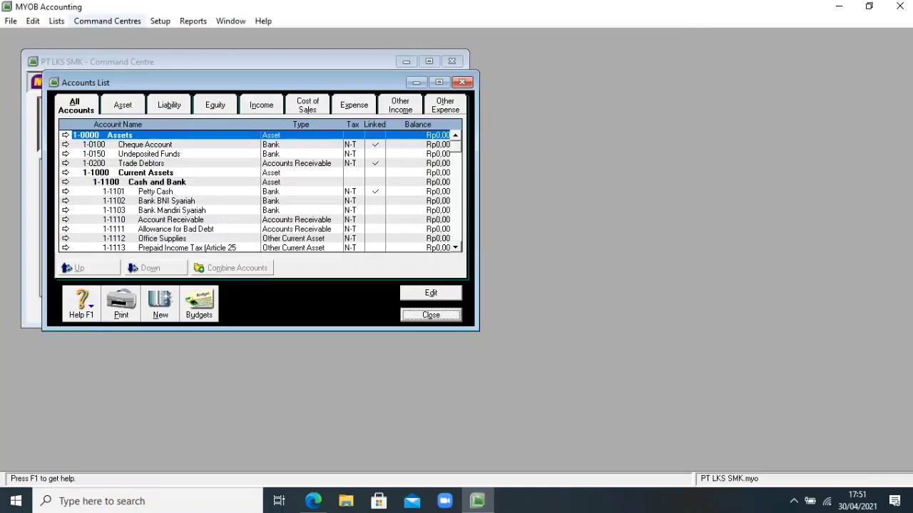
In the sales linked accounts, set receivables tracking to 1-1111 Allowance for Bad Debt and customer receipts to 1-1103 Bank Mandiri Syariah.
left_click(160, 22)
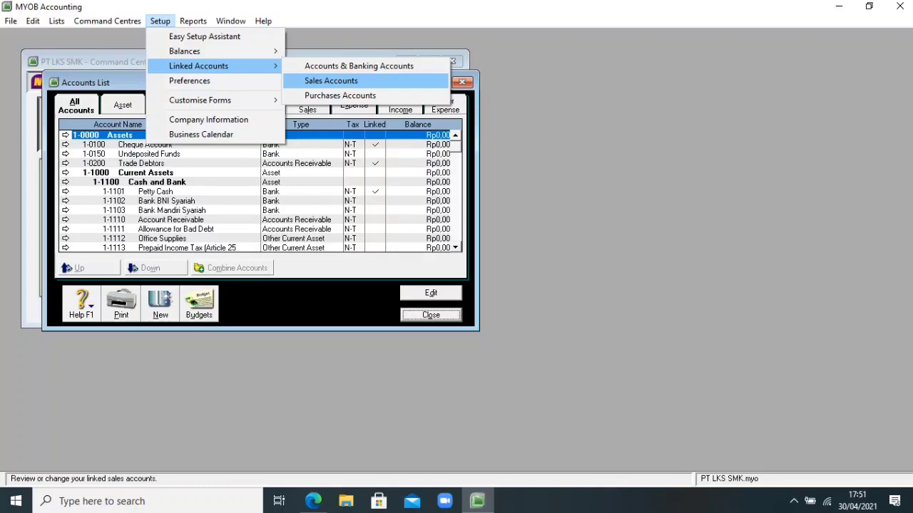
key("Return")
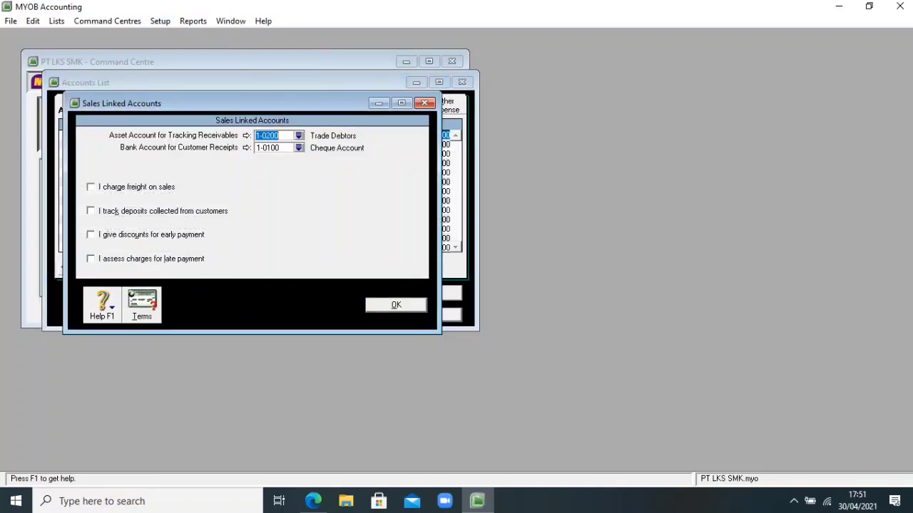
left_click(299, 135)
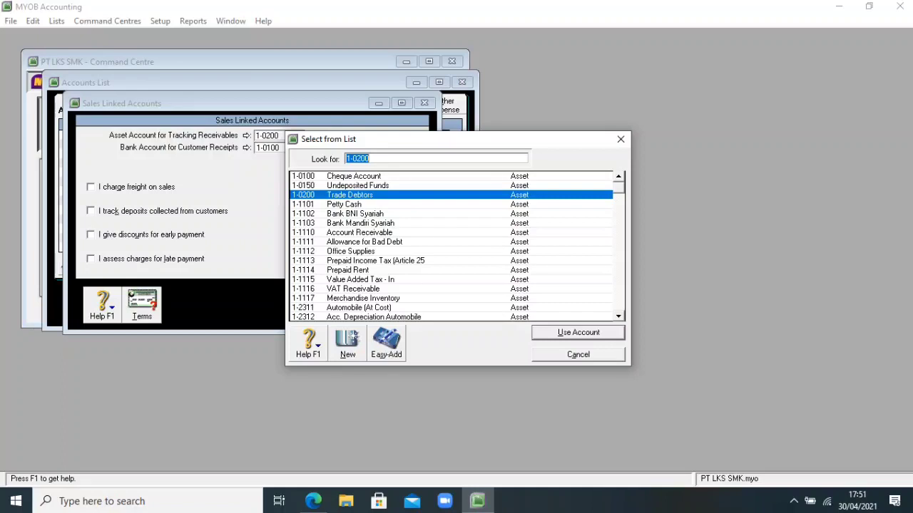
type("1-1111")
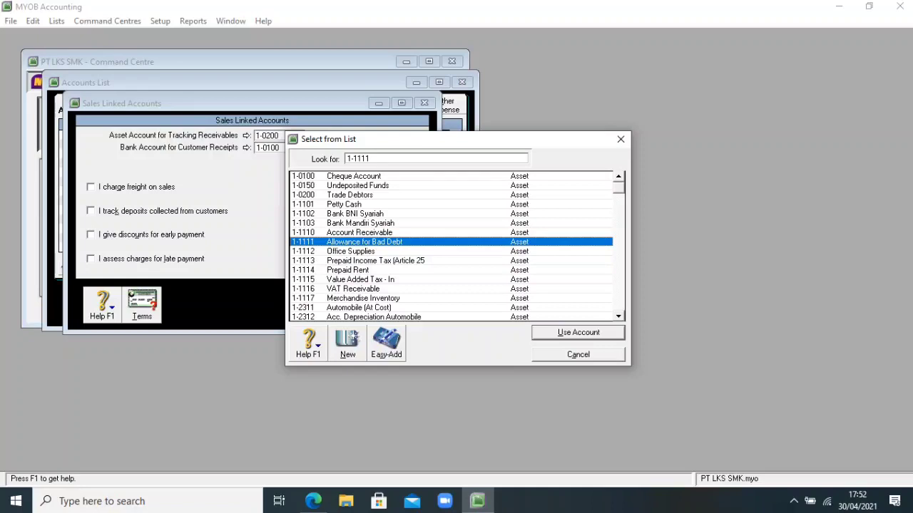
key("Return")
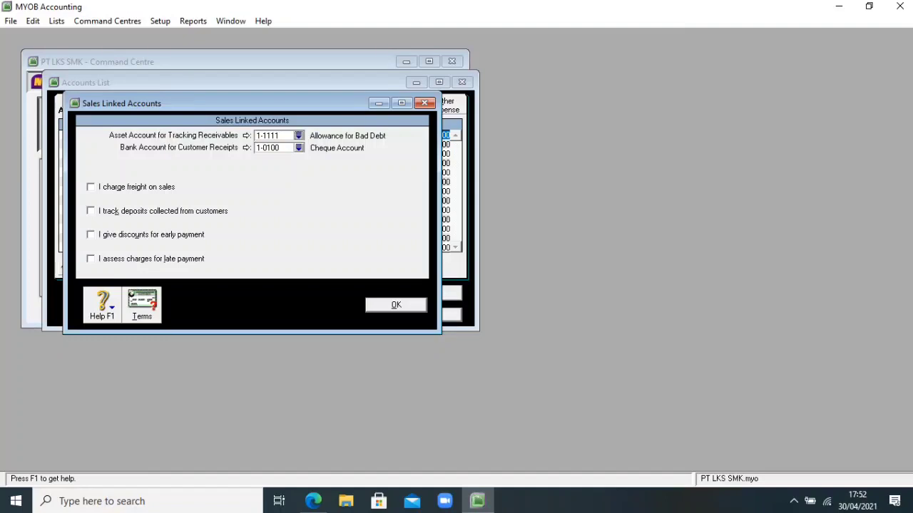
left_click(299, 147)
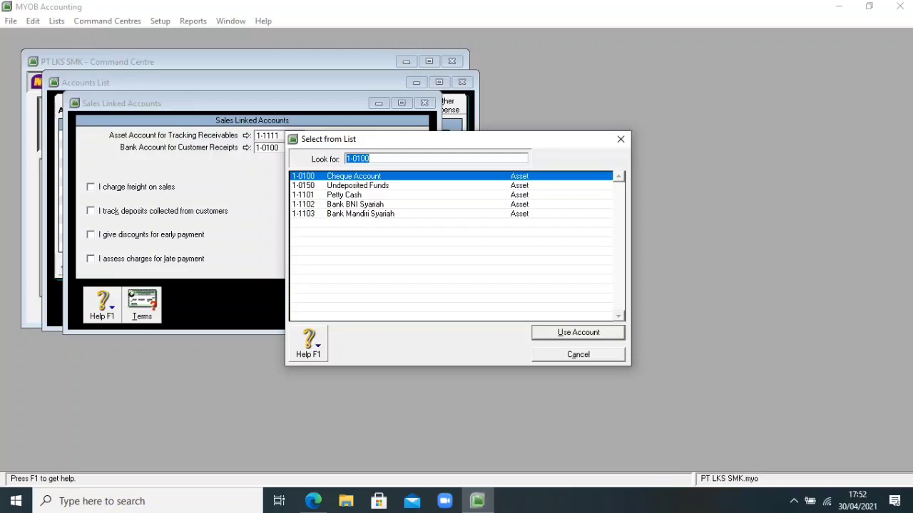
type("1-1103")
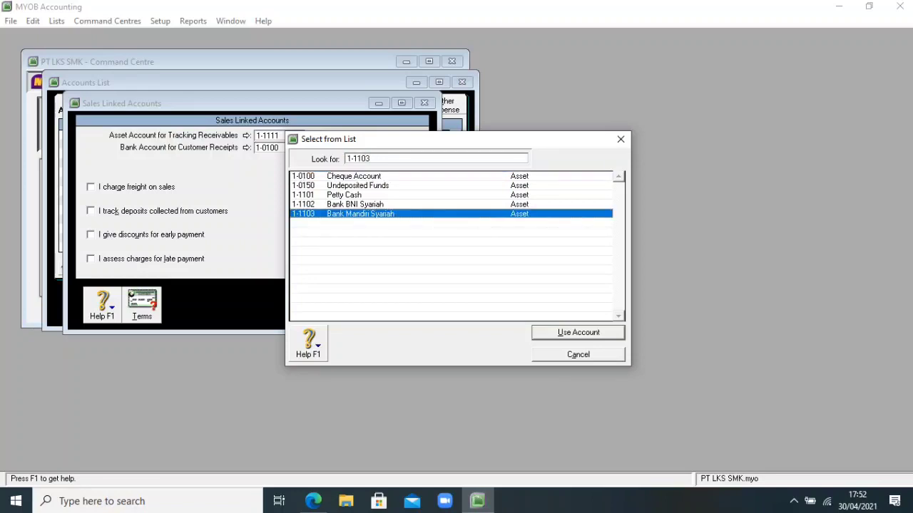
key("Return")
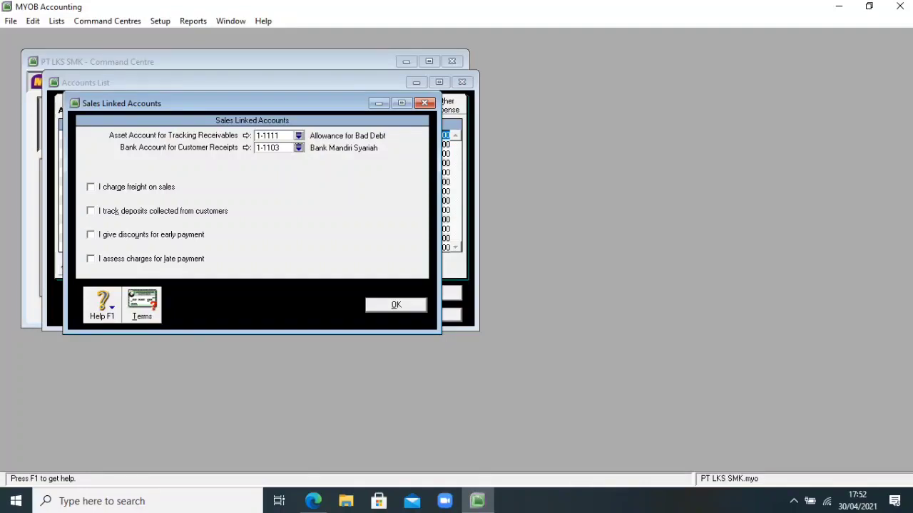
Enable sales discounts for early payment and link them to account 4-3000 Sales Discount, accepting the account type notice.
left_click(90, 235)
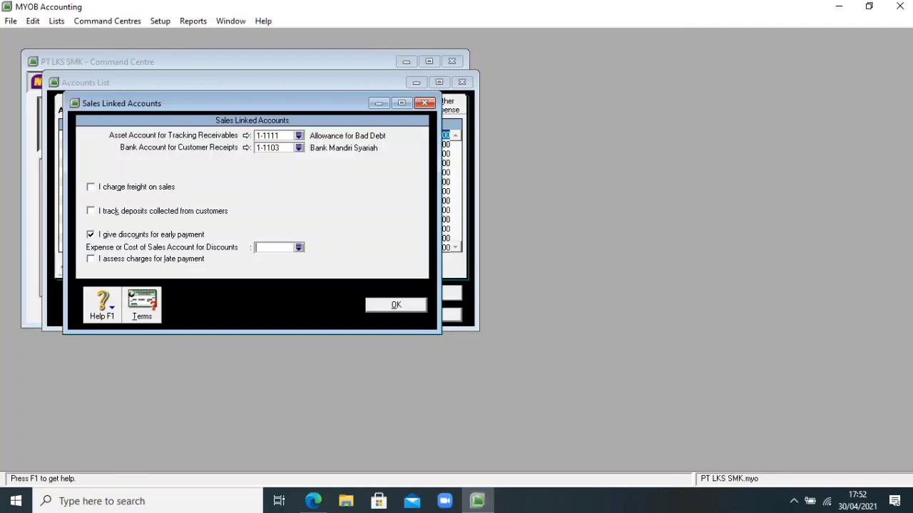
type("6")
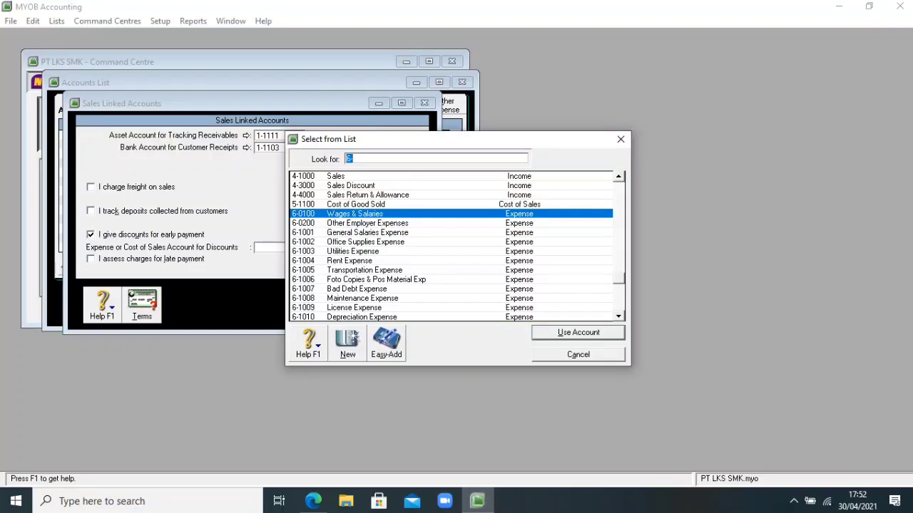
type("4-3000")
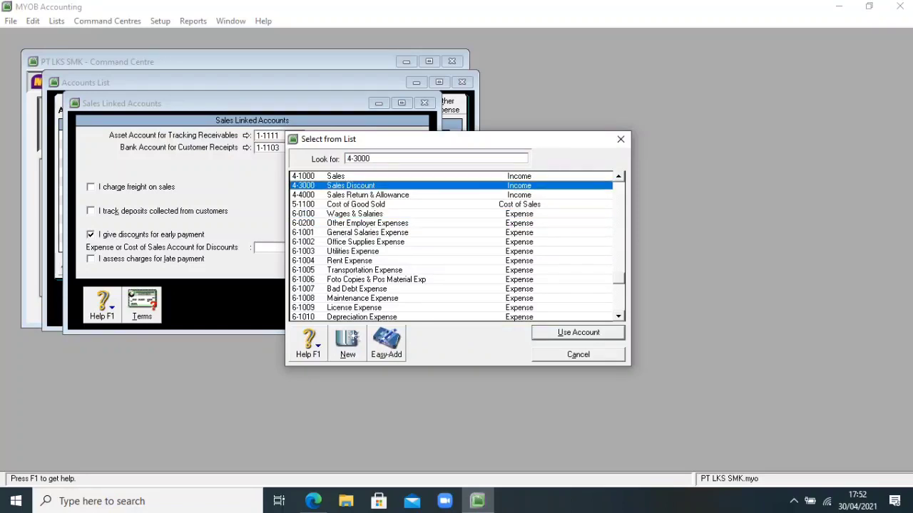
key("Return")
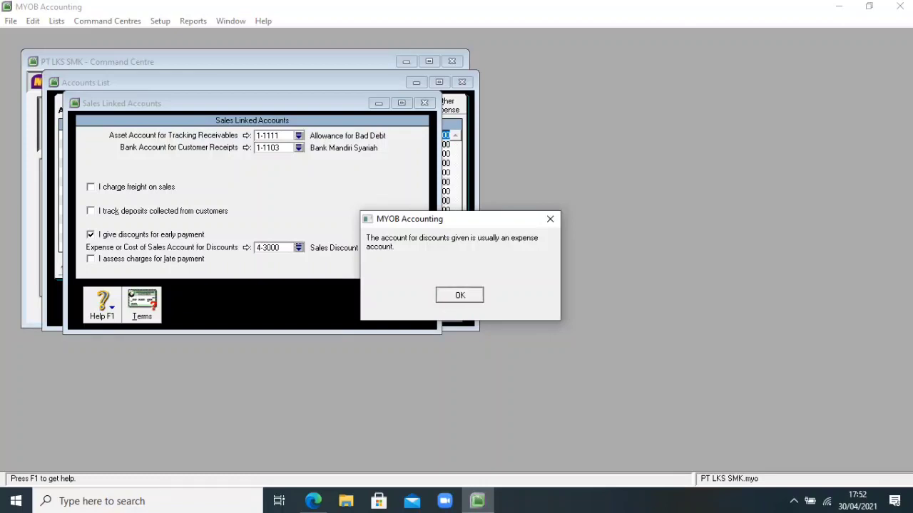
key("Return")
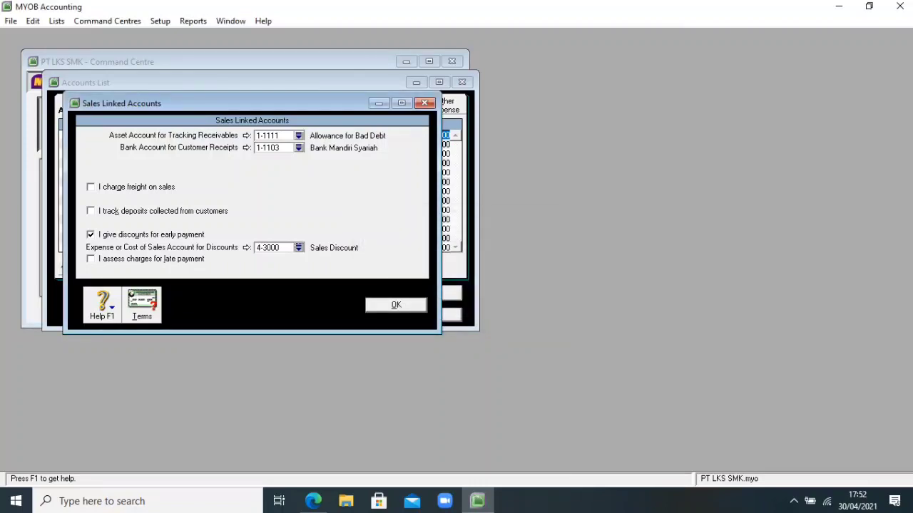
Enable charges for late payment on sales, link them to account 8-2000 Late Fees Collected, and save the sales linked accounts.
key("alt+l")
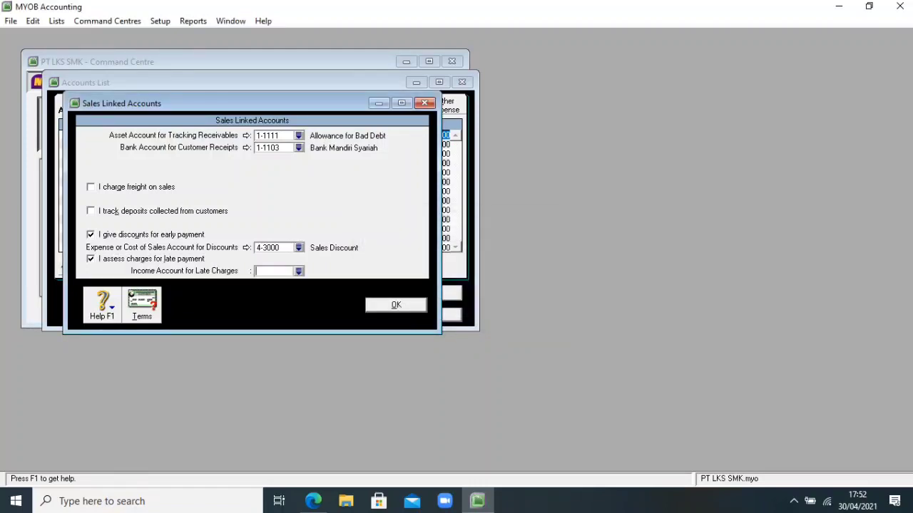
type("4")
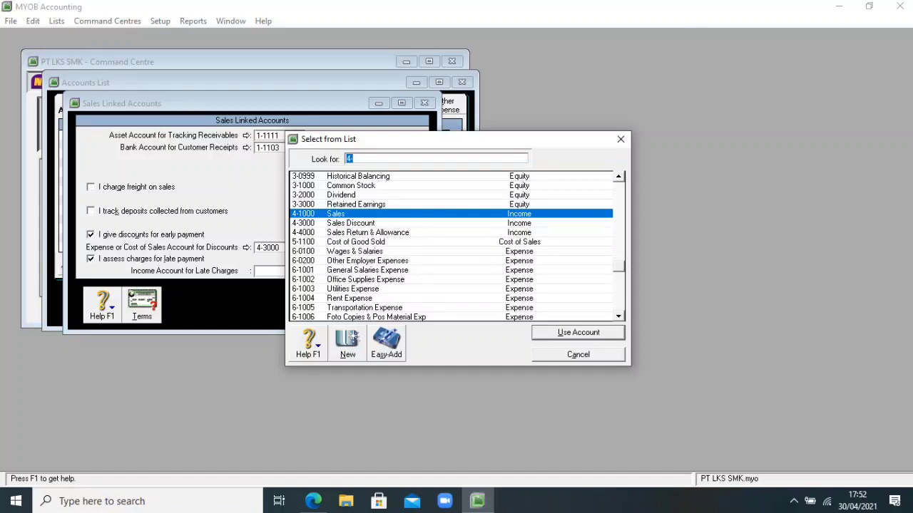
type("-")
key("BackSpace")
type("8")
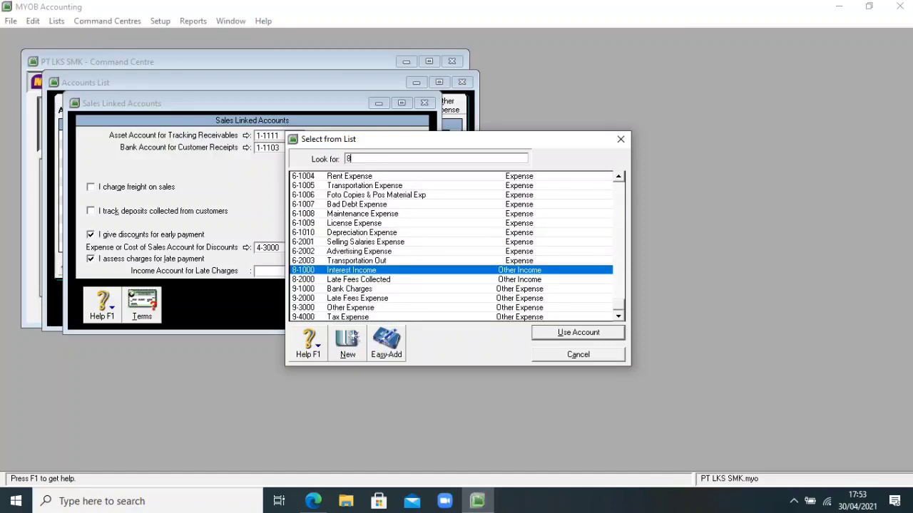
type("-2000")
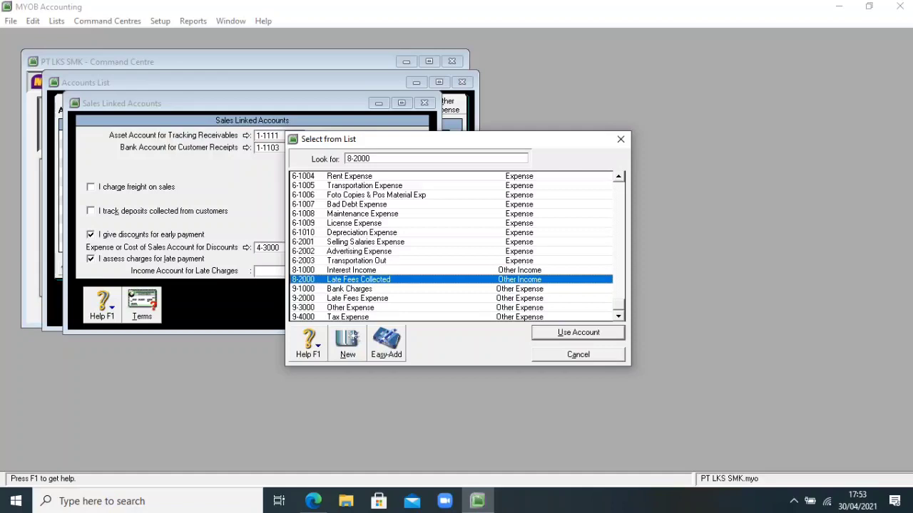
key("Return")
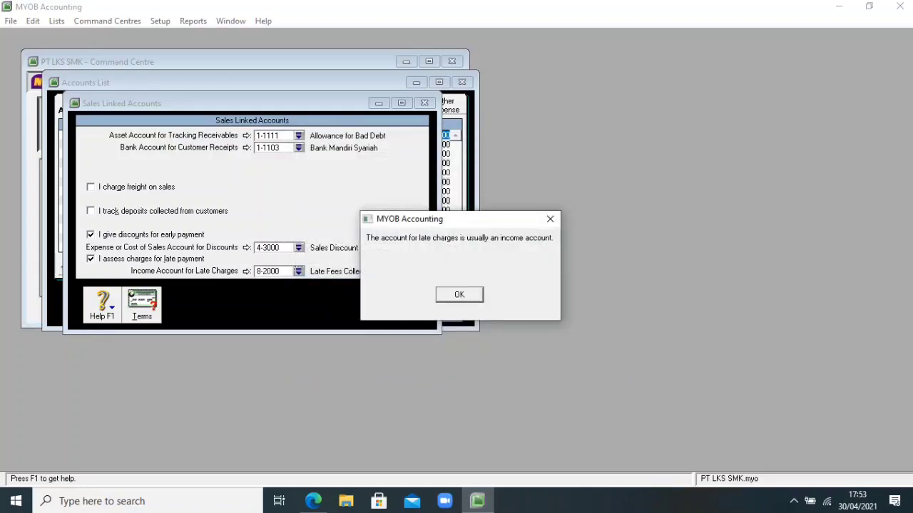
key("Return")
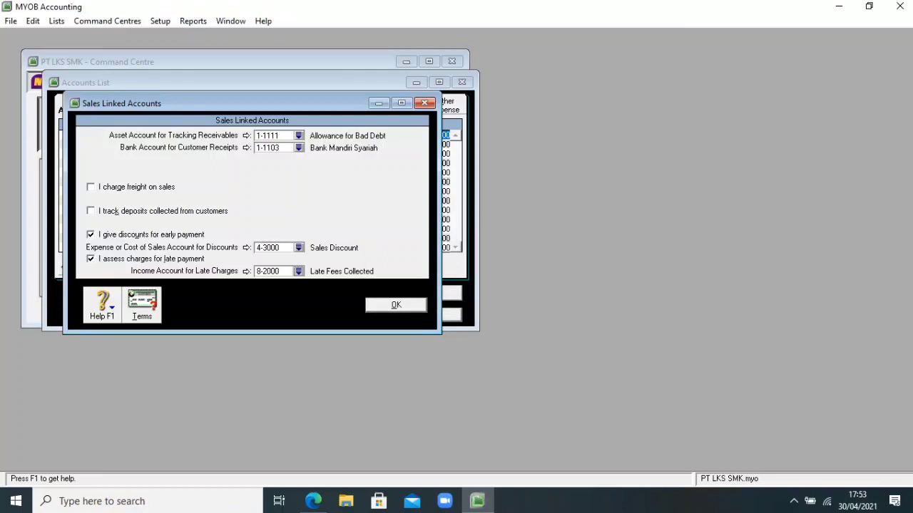
key("Return")
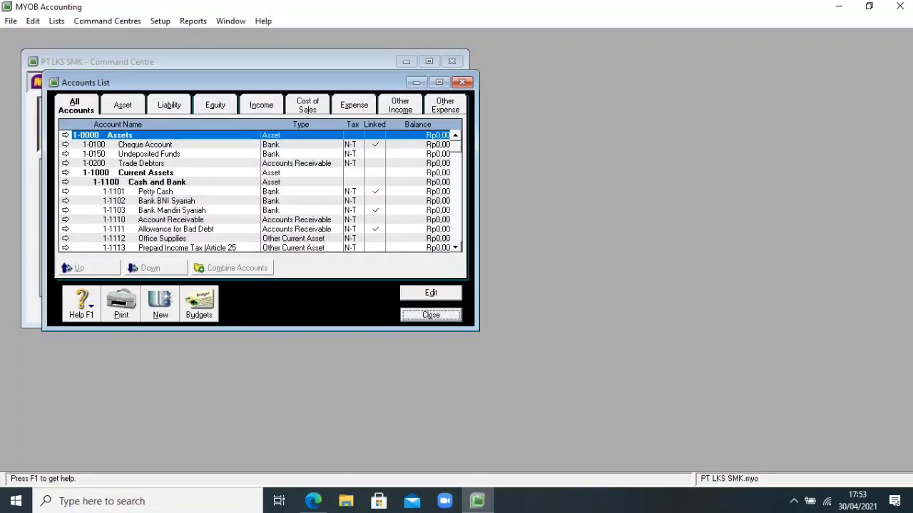
In the purchases linked accounts, set the liability account for tracking payables to 2-1201 Account Payable.
key("alt+s")
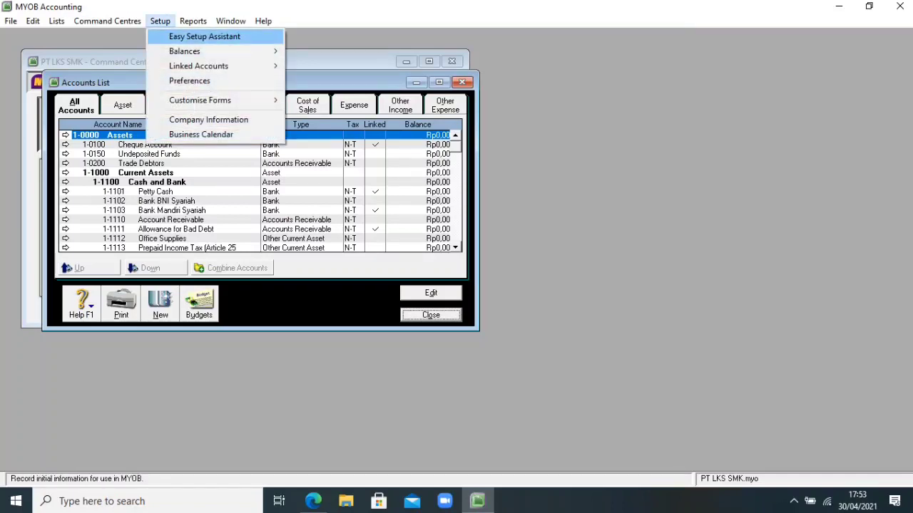
key("Down")
key("Right")
key("Down")
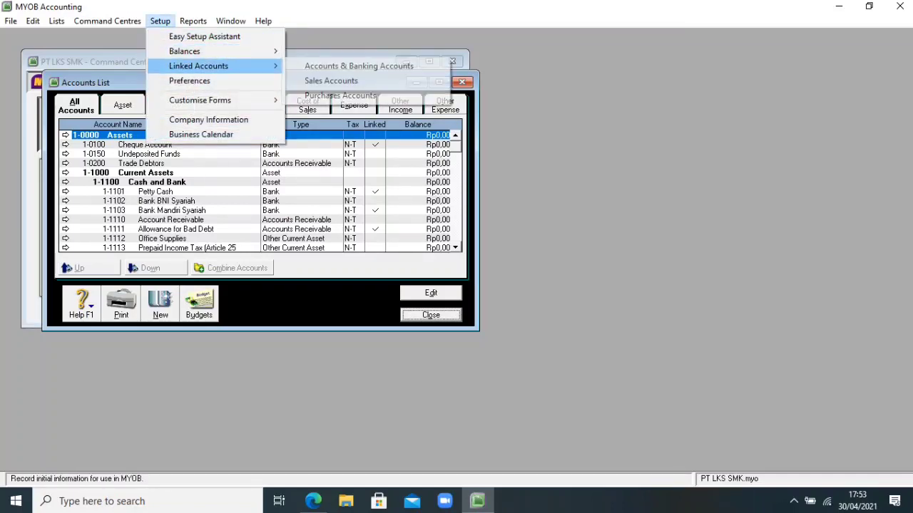
key("Right")
key("Down")
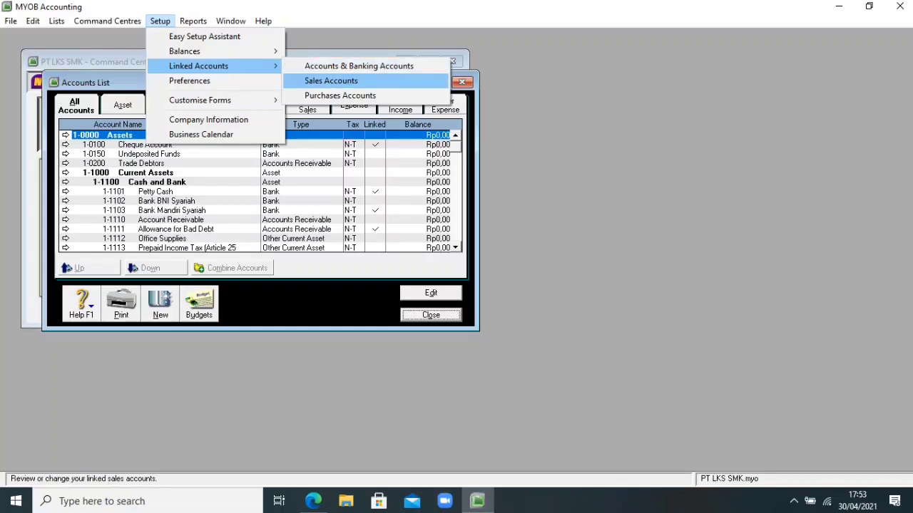
key("Down")
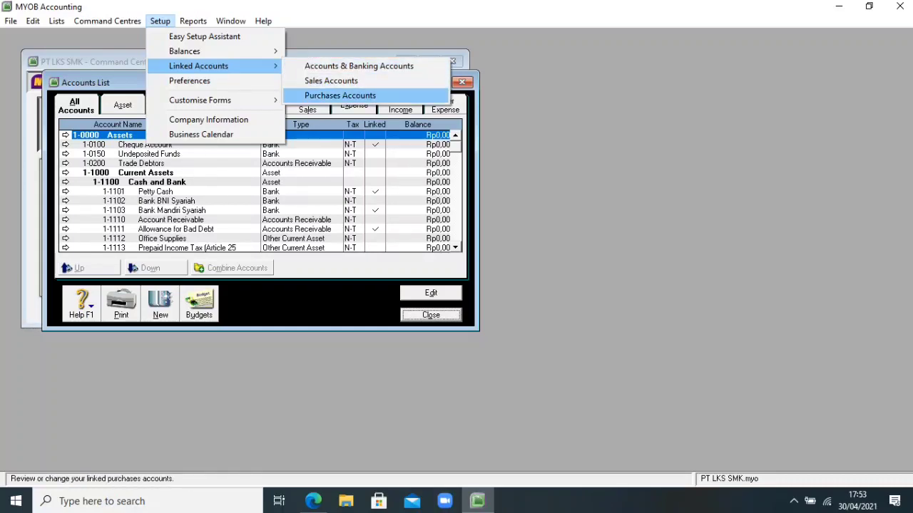
key("Return")
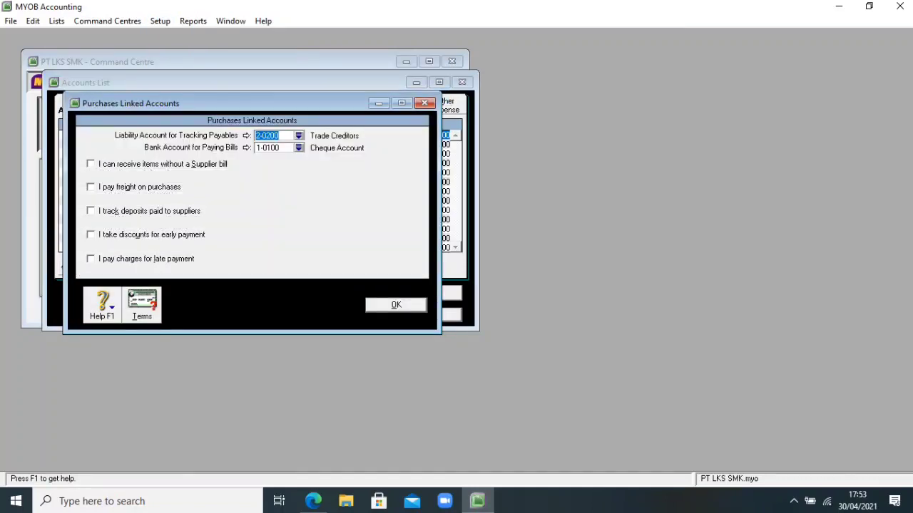
left_click(299, 136)
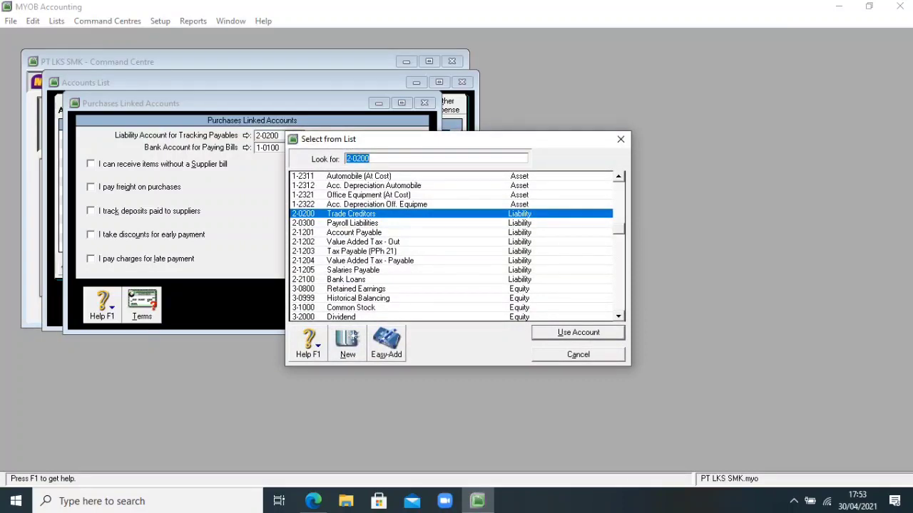
type("2-1201")
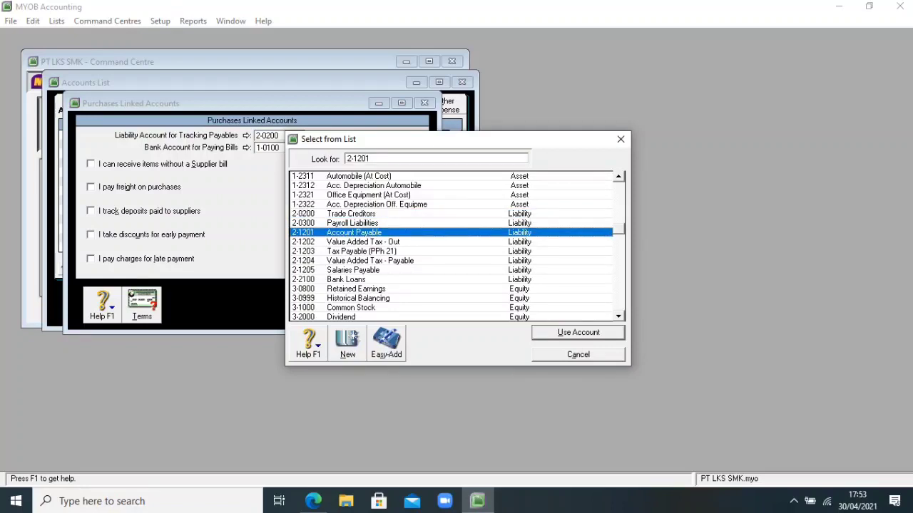
key("Return")
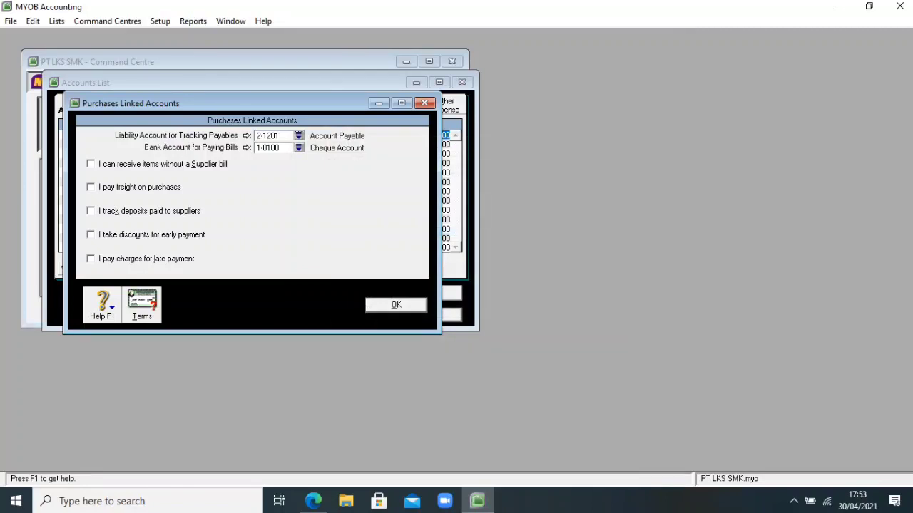
Set the bank account for paying bills to 1-1103 Bank Mandiri Syariah.
left_click(299, 148)
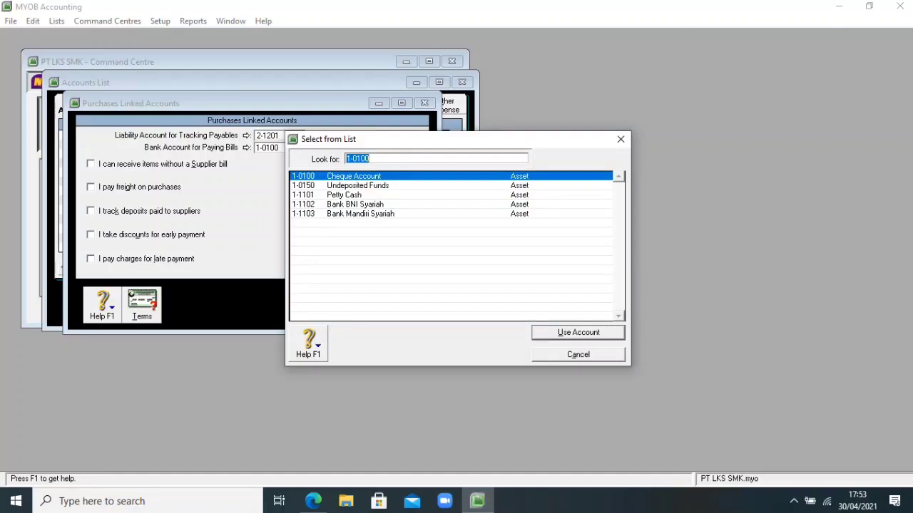
type("1-1103")
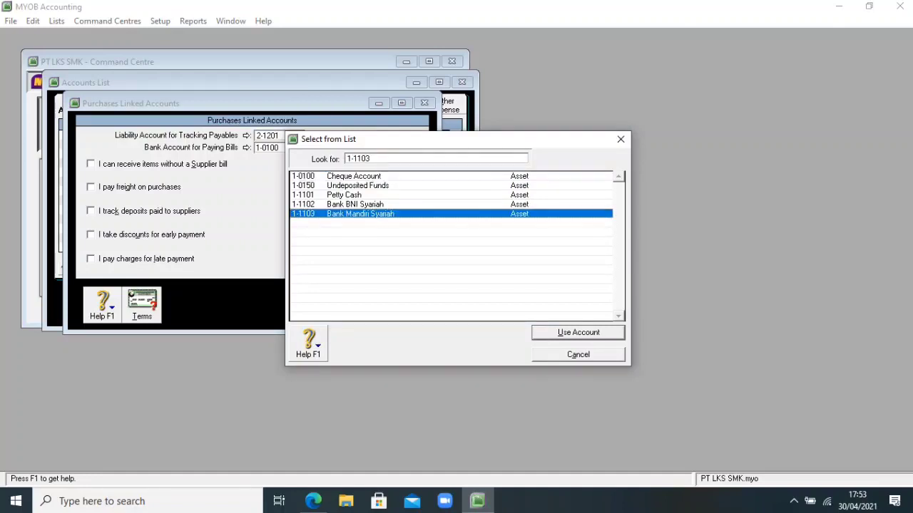
key("Return")
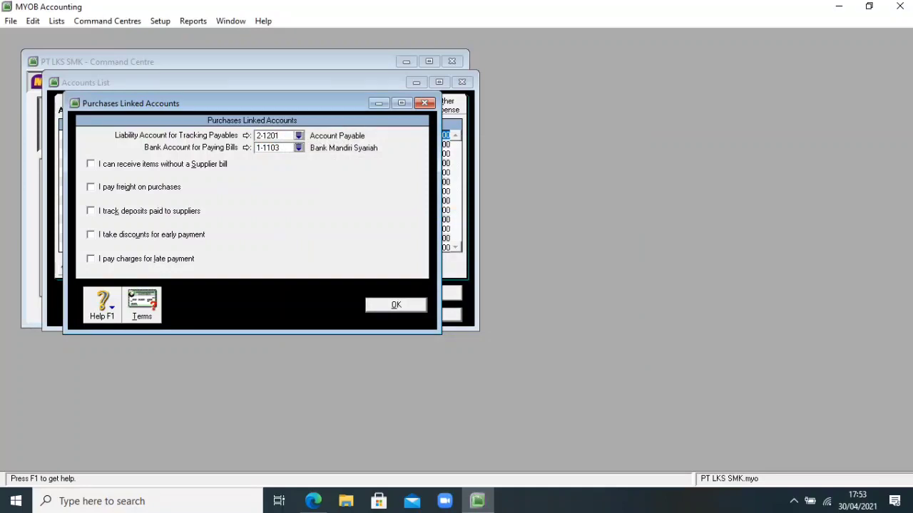
Enable charges for late payment on purchases, link them to account 9-2000 Late Fees Expense, and save the purchases linked accounts.
key("alt+l")
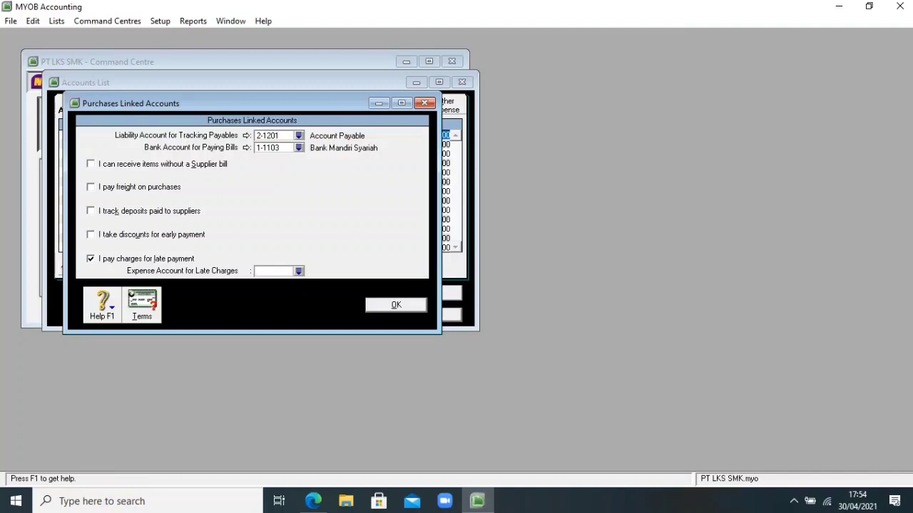
type("6")
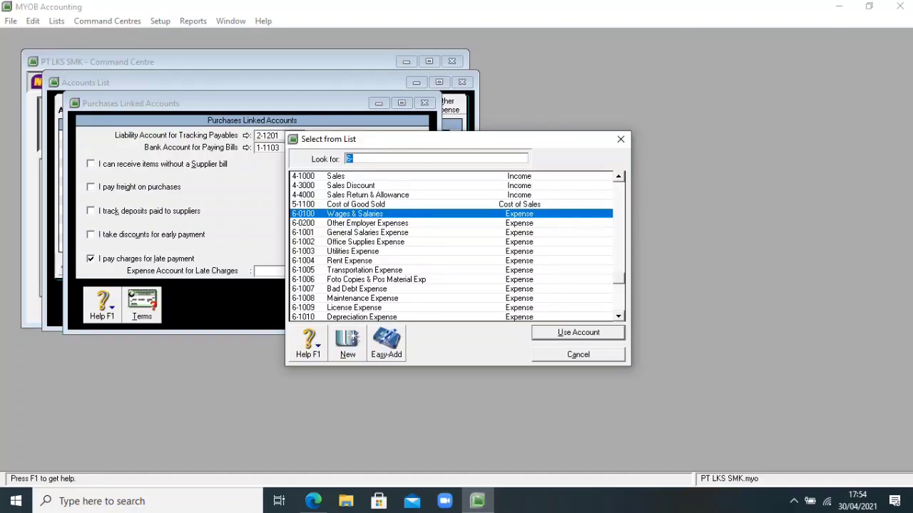
left_click(354, 159)
key("BackSpace")
type("9")
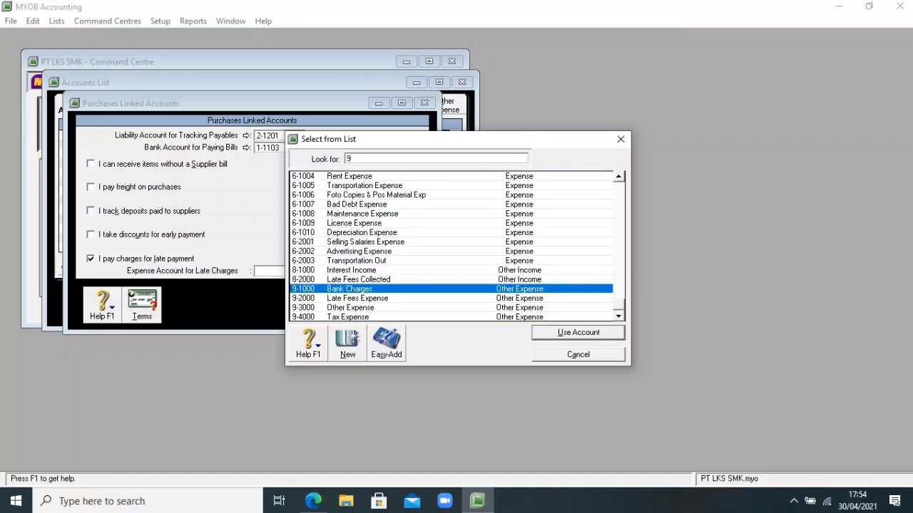
type("-2000")
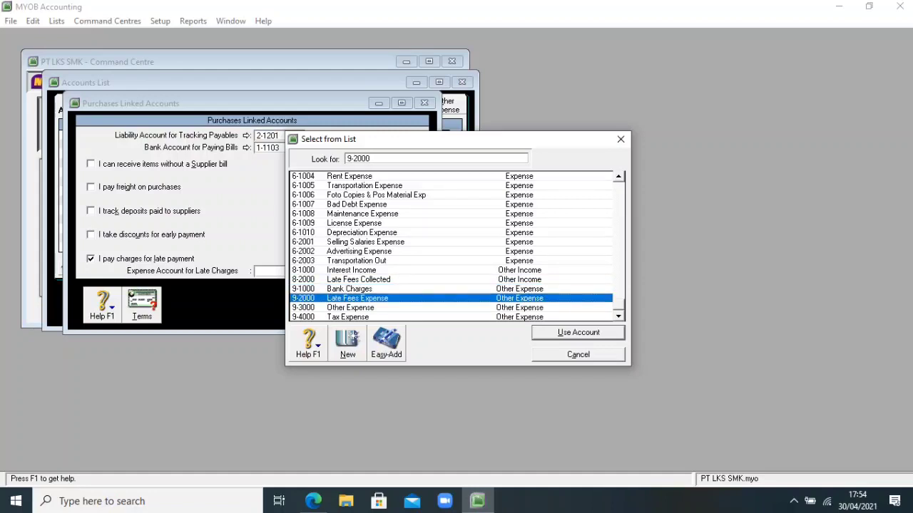
key("Return")
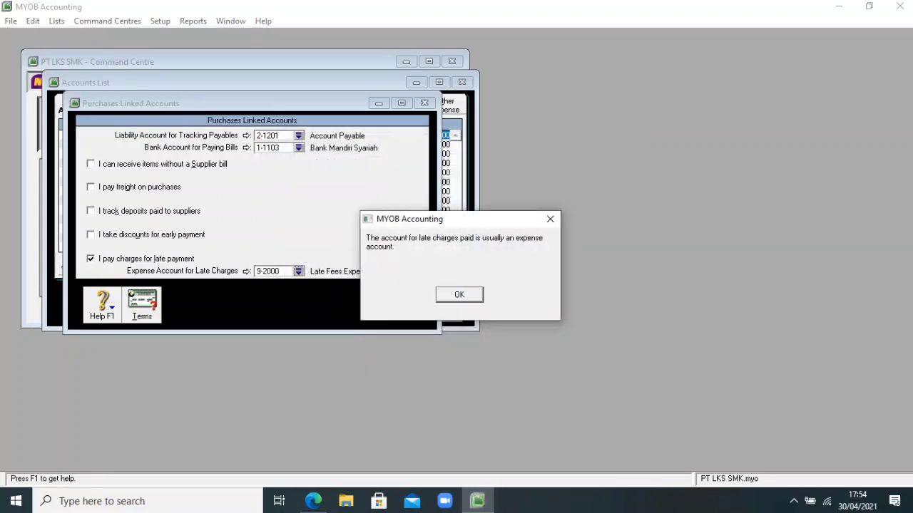
key("Return")
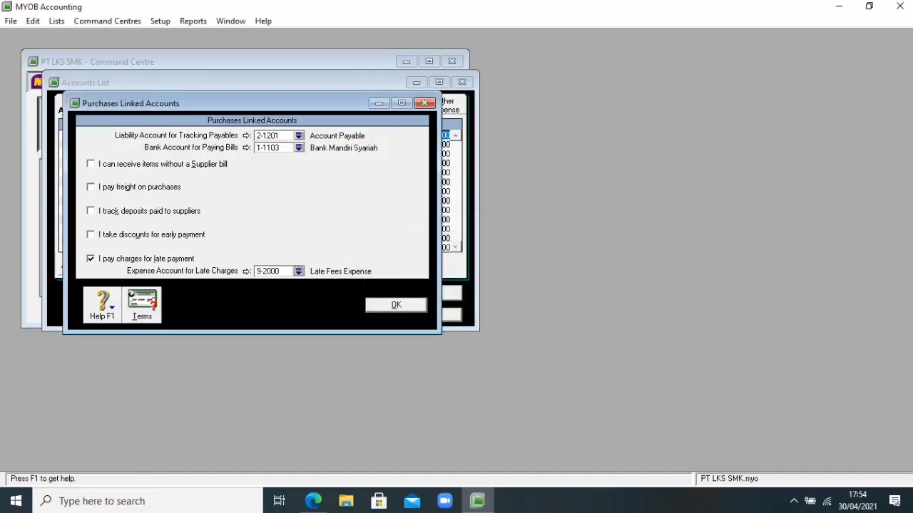
key("Return")
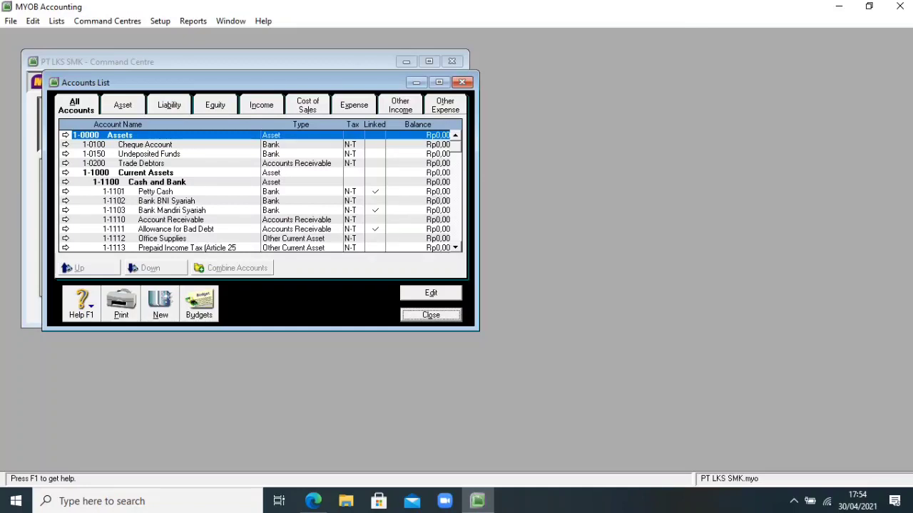
Check the linked accounts in each category from assets to other expenses, close the accounts list and reopen it on all accounts.
left_click(122, 105)
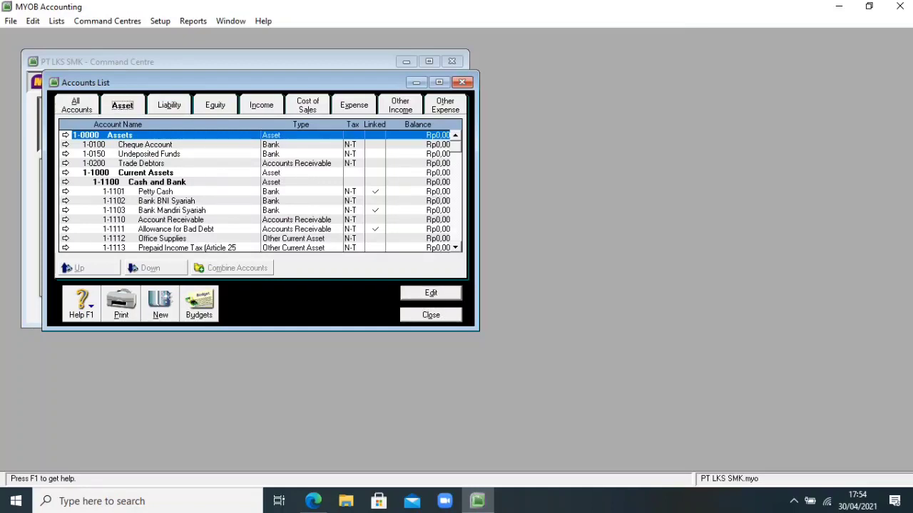
left_click(169, 105)
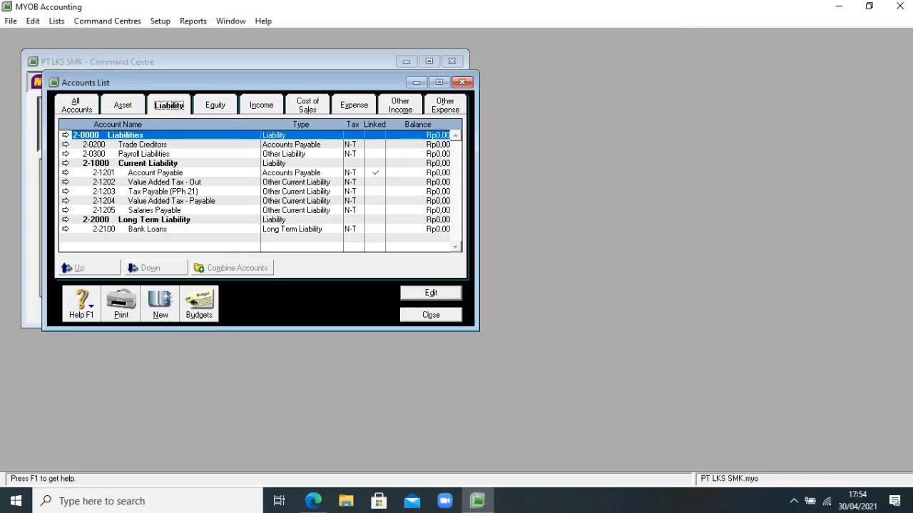
left_click(215, 105)
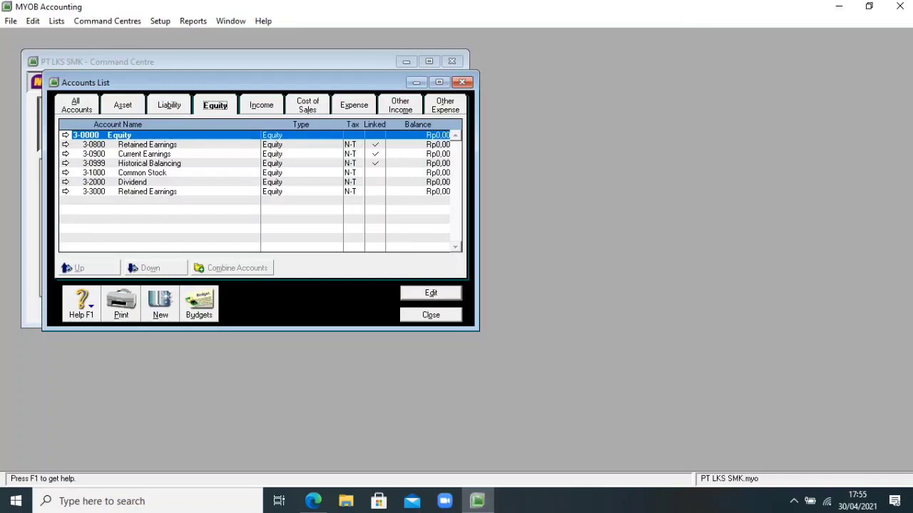
left_click(261, 104)
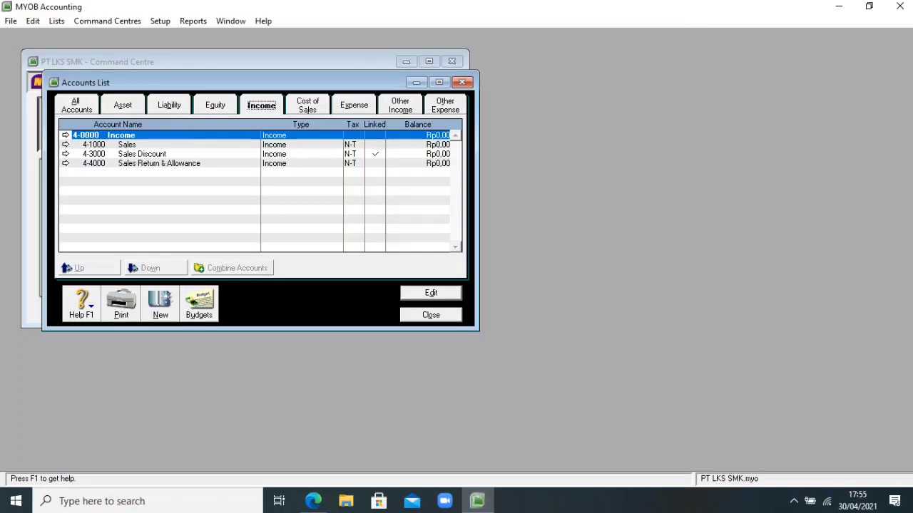
left_click(307, 105)
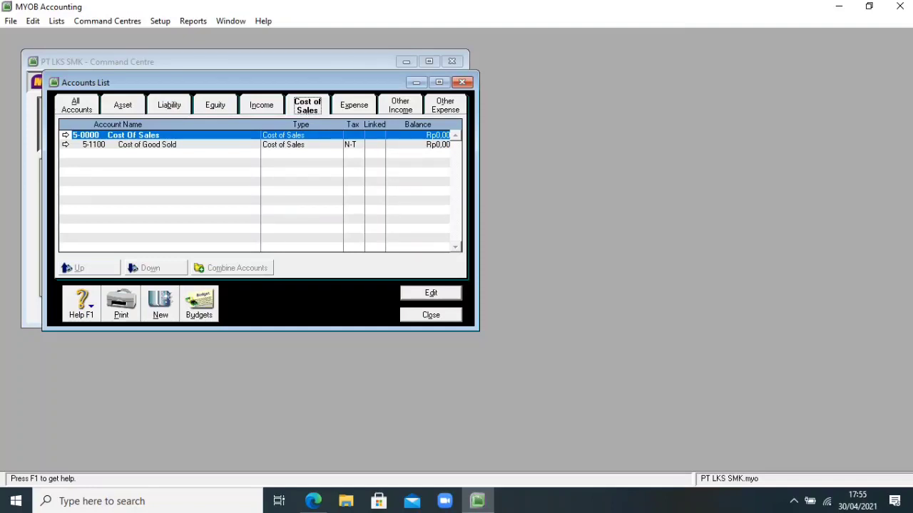
left_click(354, 105)
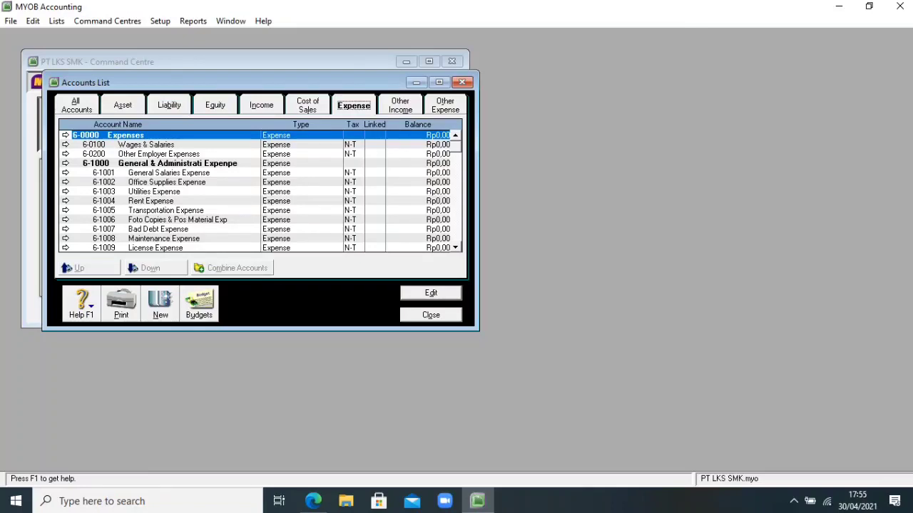
left_click(400, 105)
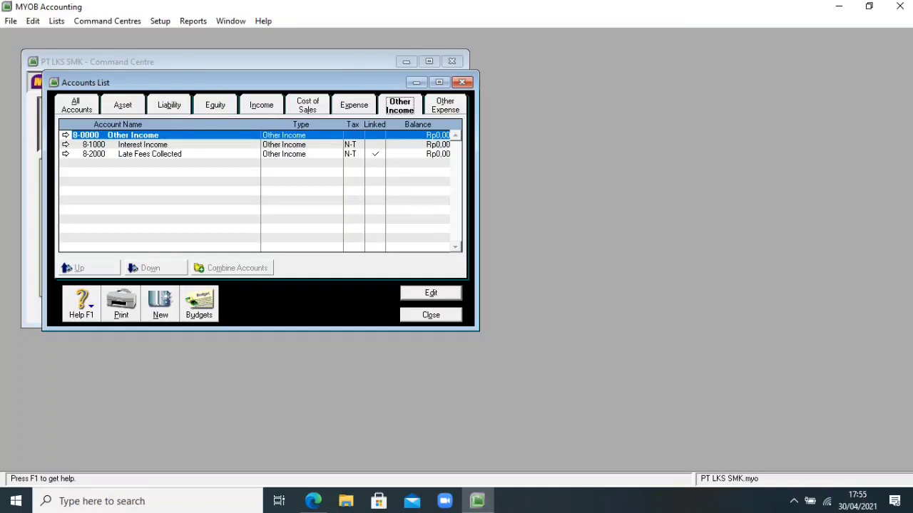
key("Right")
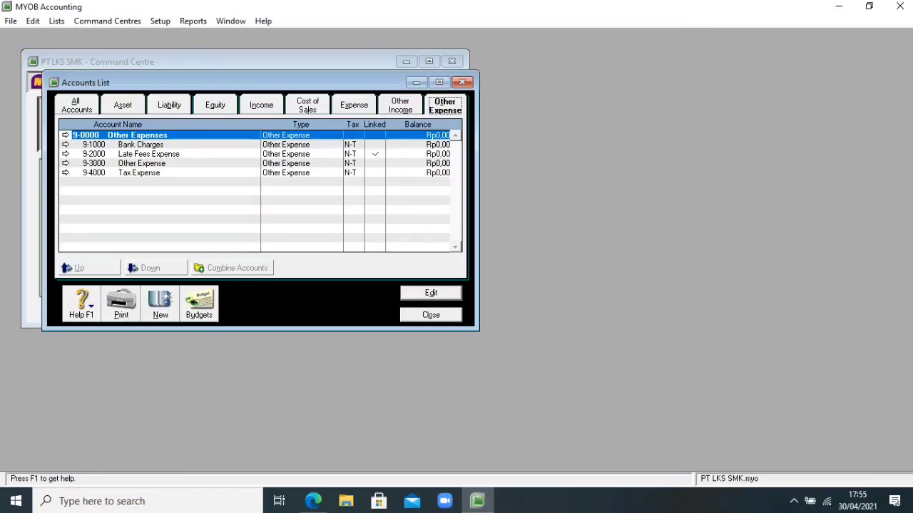
key("Escape")
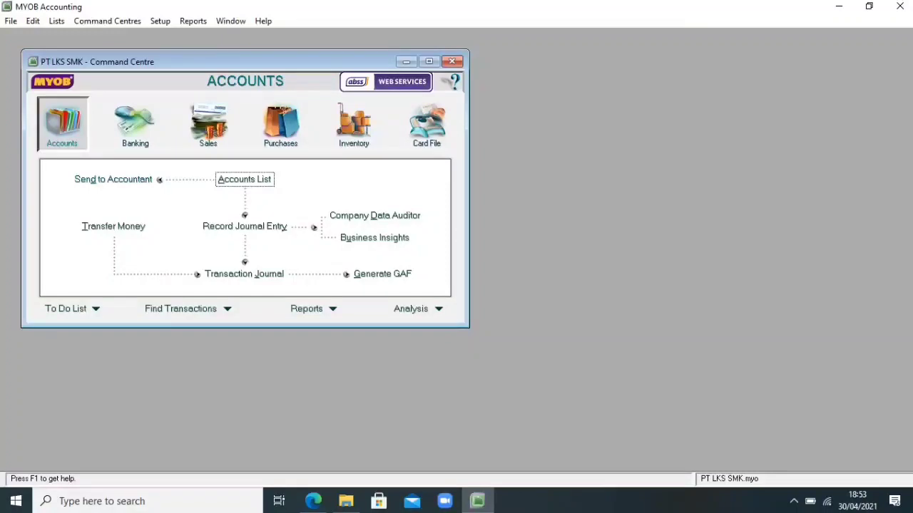
key("Return")
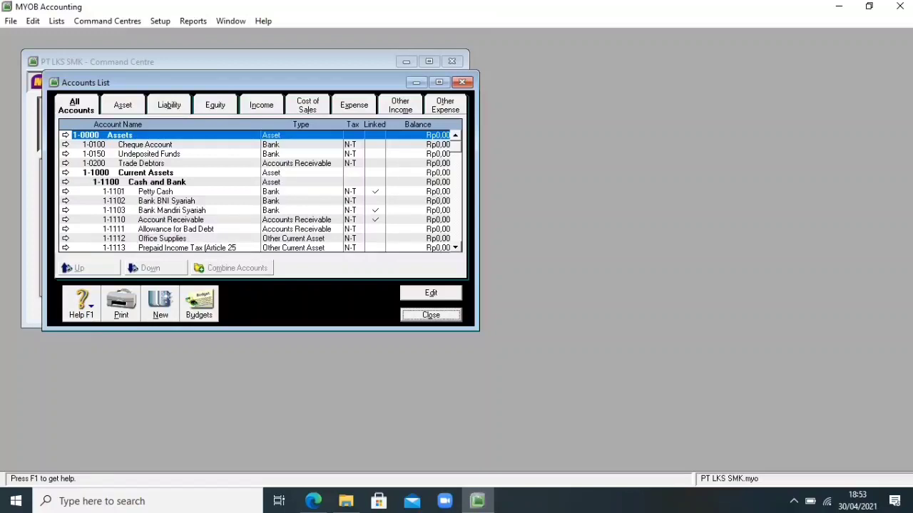
Delete the asset accounts 1-0100 Cheque Account, 1-0150 Undeposited Funds and 1-0200 Trade Debtors.
left_click(66, 145)
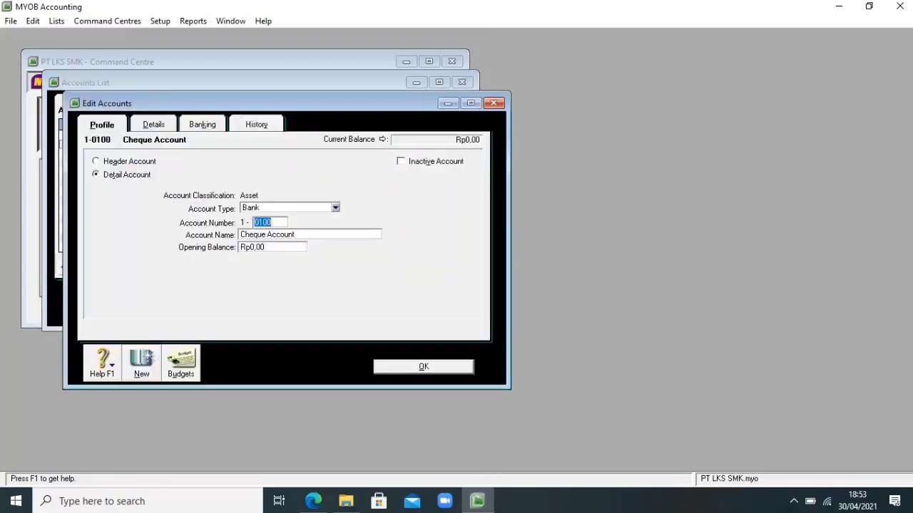
right_click(370, 203)
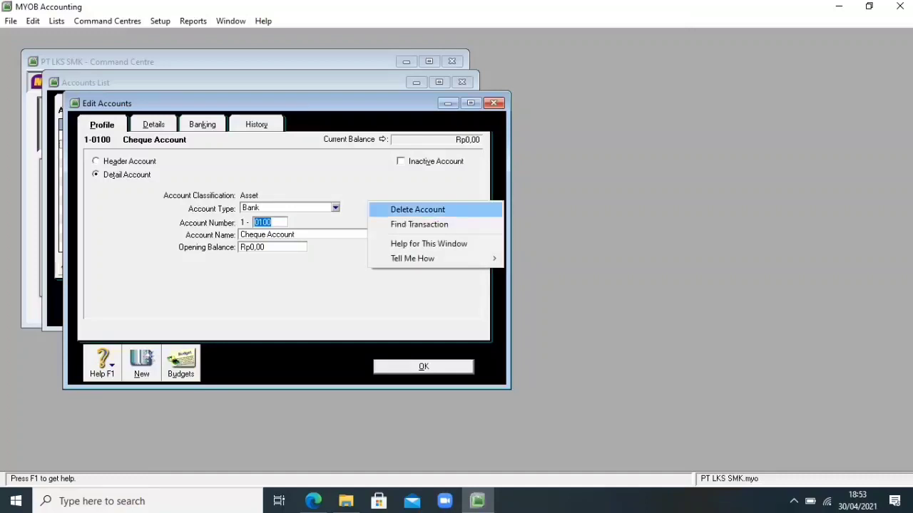
left_click(417, 209)
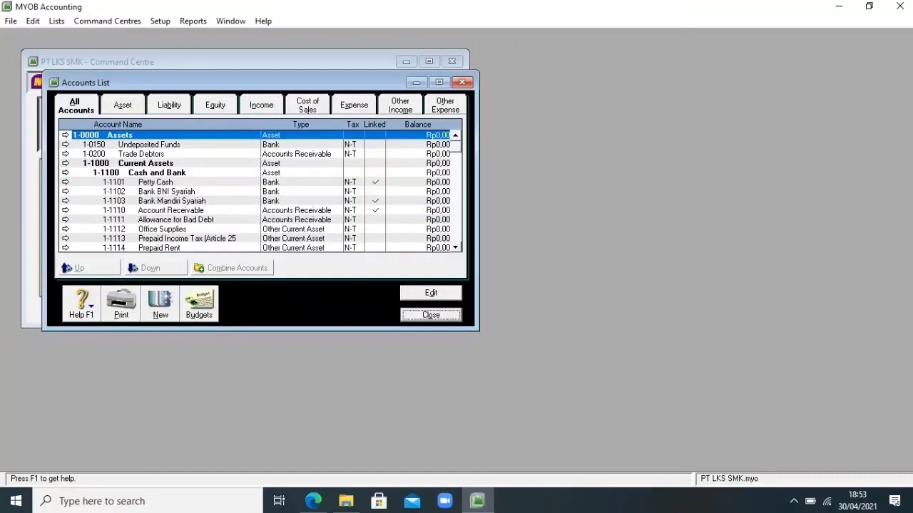
left_click(66, 145)
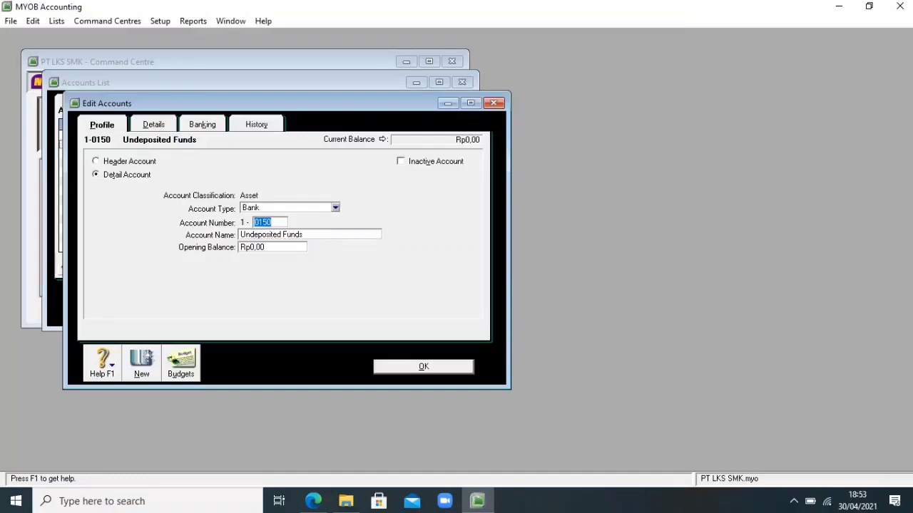
right_click(159, 194)
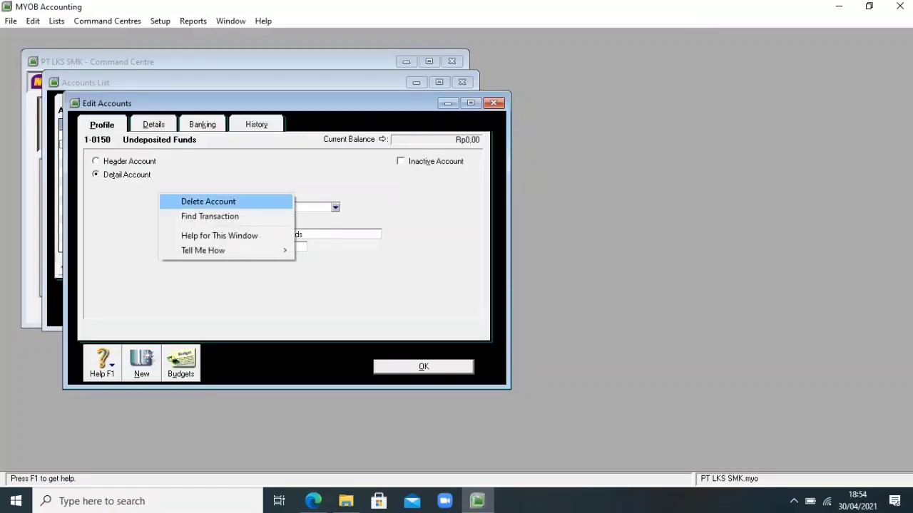
left_click(208, 202)
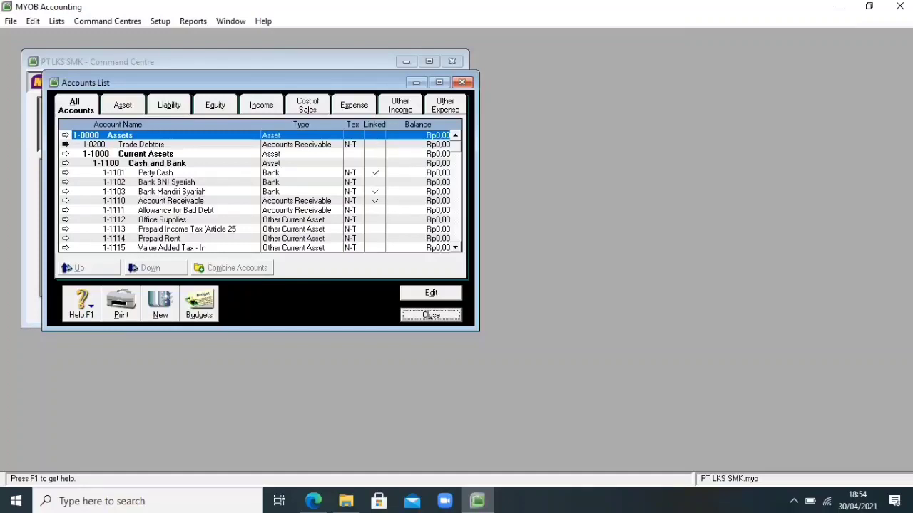
left_click(66, 145)
right_click(399, 204)
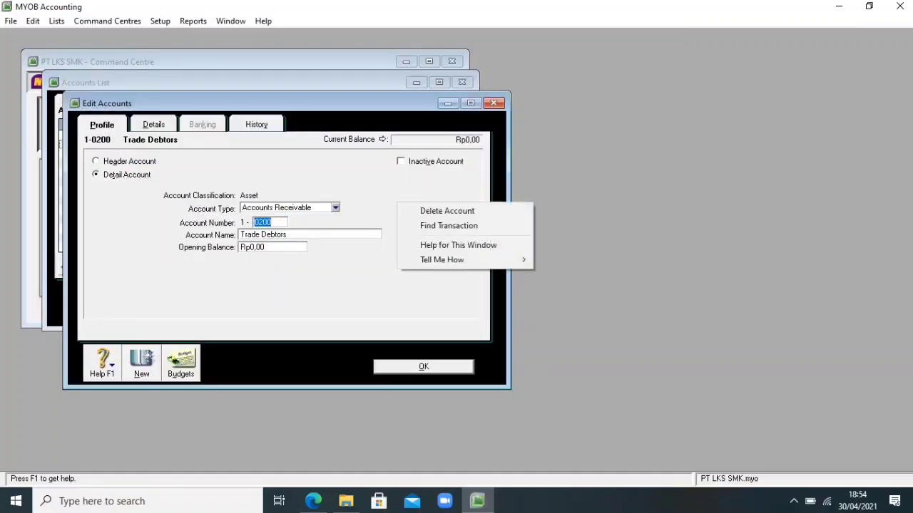
left_click(448, 211)
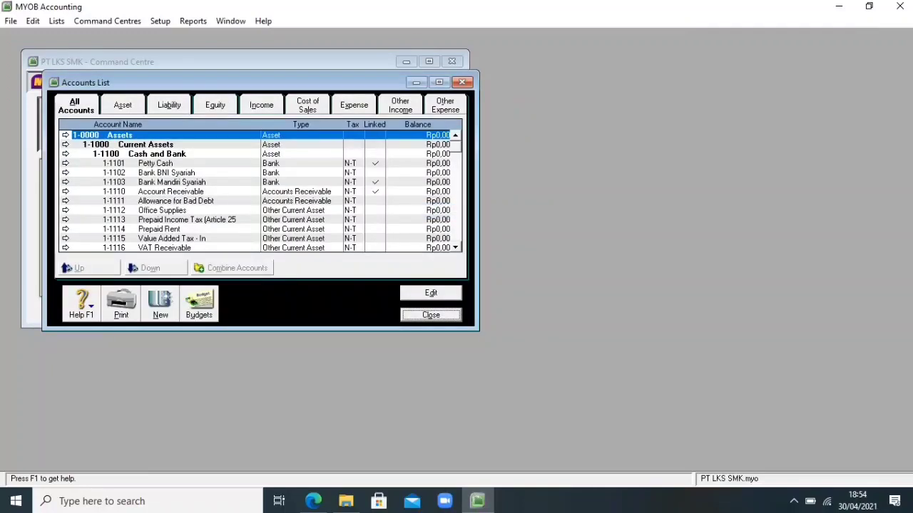
Delete the liability accounts 2-0200 Trade Creditors and 2-0300 Payroll Liabilities.
left_click(122, 104)
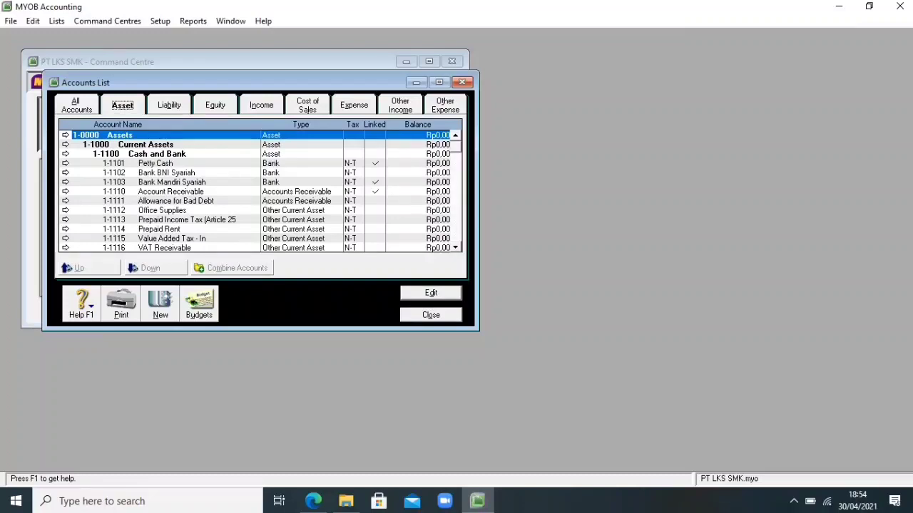
left_click(169, 105)
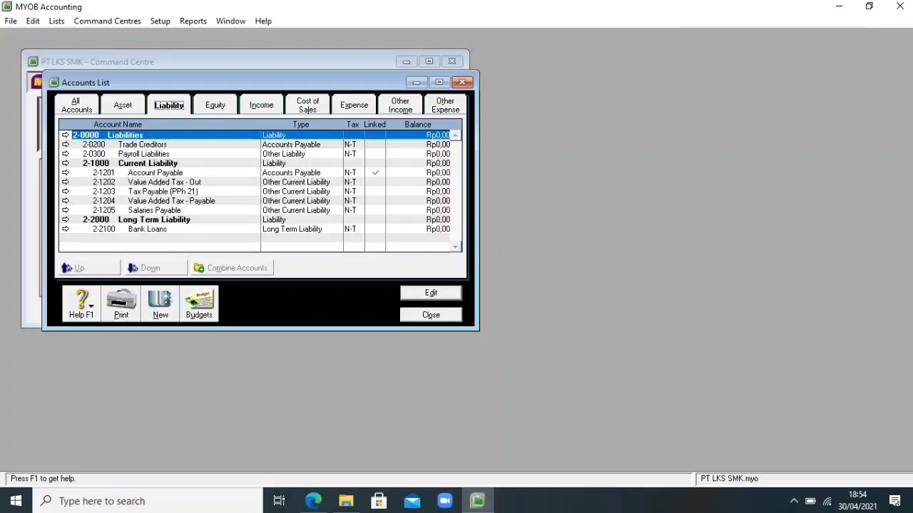
left_click(65, 145)
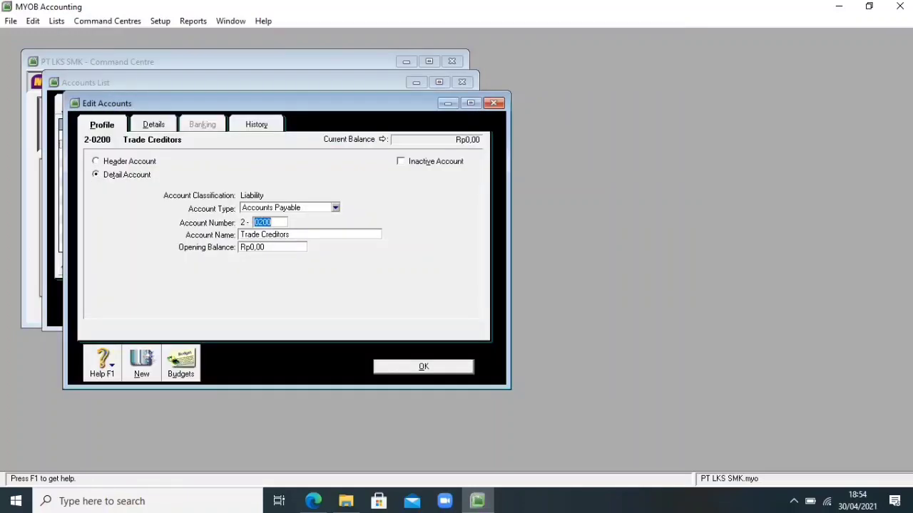
right_click(411, 208)
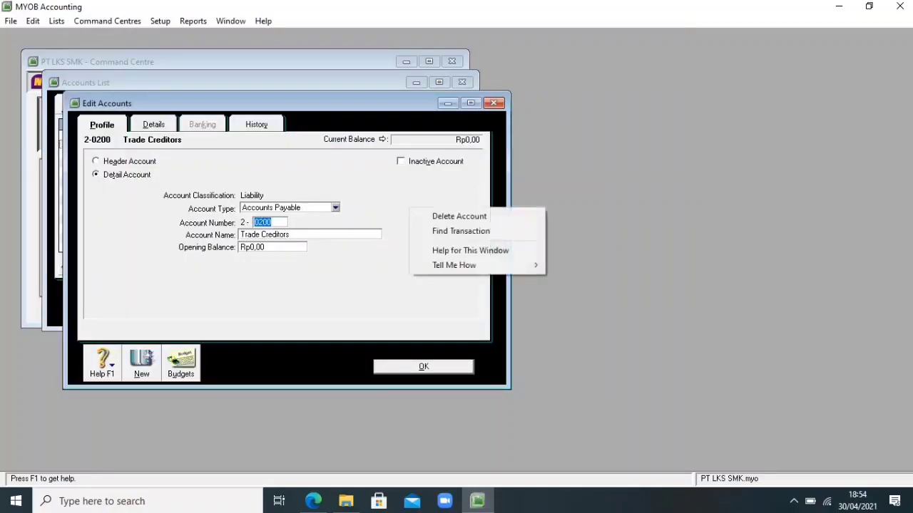
left_click(459, 216)
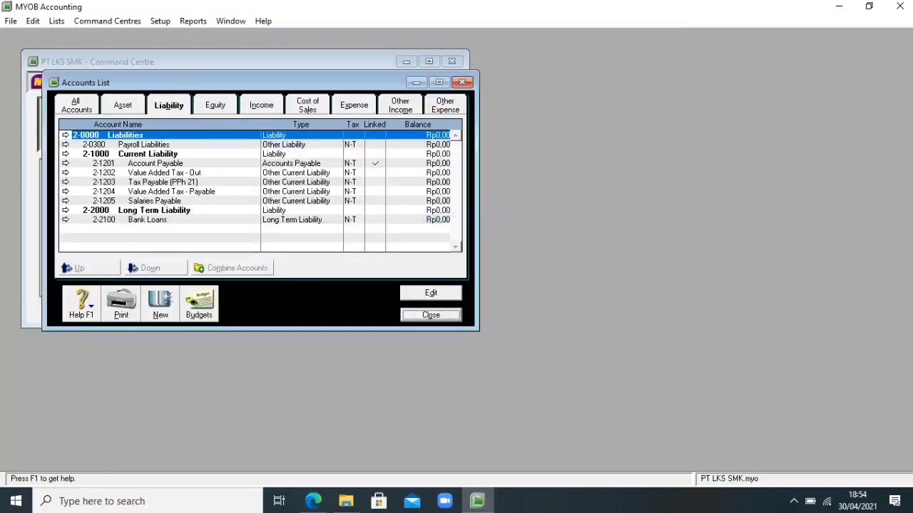
left_click(65, 145)
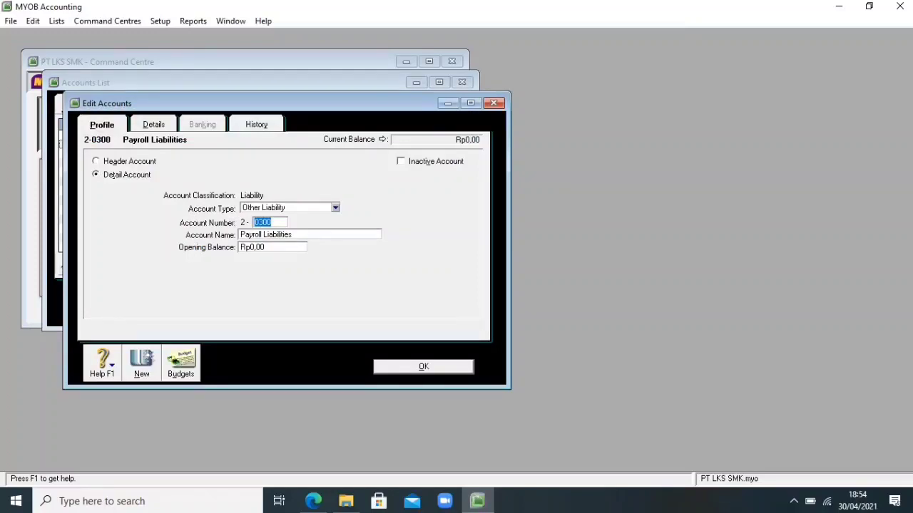
right_click(403, 192)
left_click(450, 200)
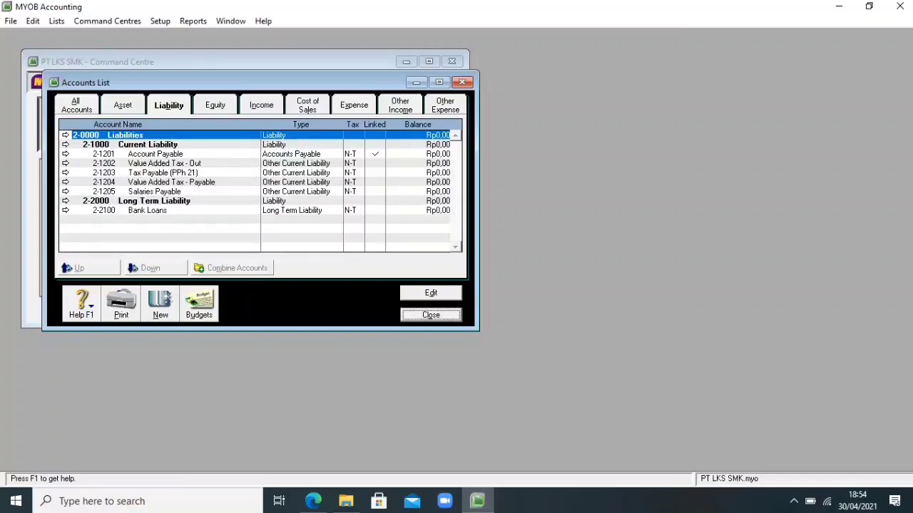
Delete the unlinked equity account 3-3000 Retained Earnings.
key("alt+q")
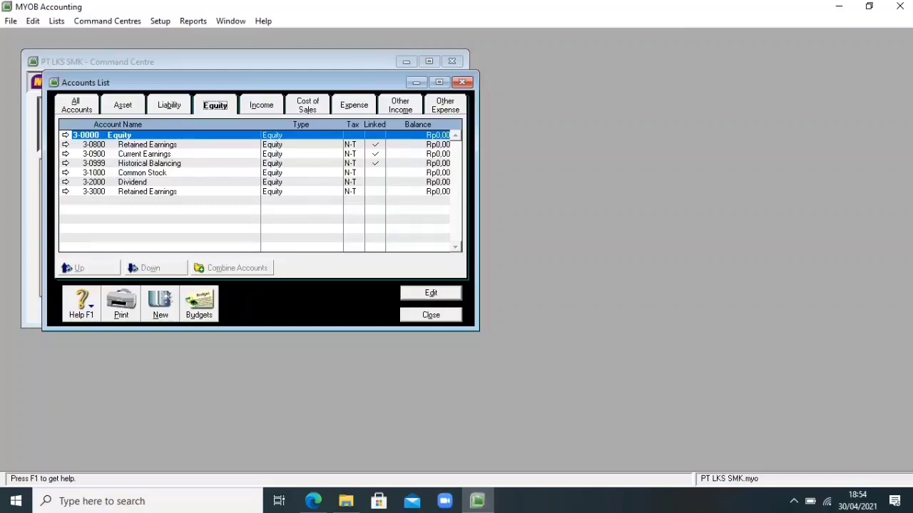
left_click(65, 192)
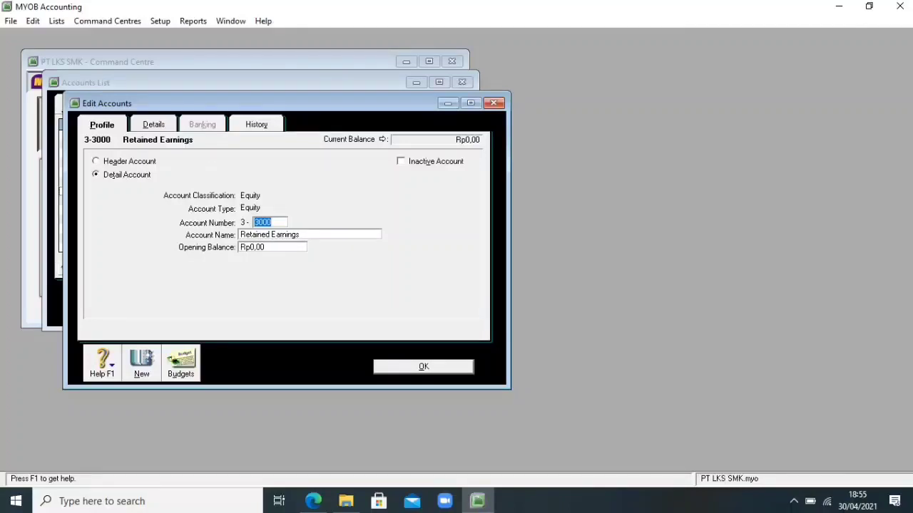
right_click(446, 251)
left_click(493, 258)
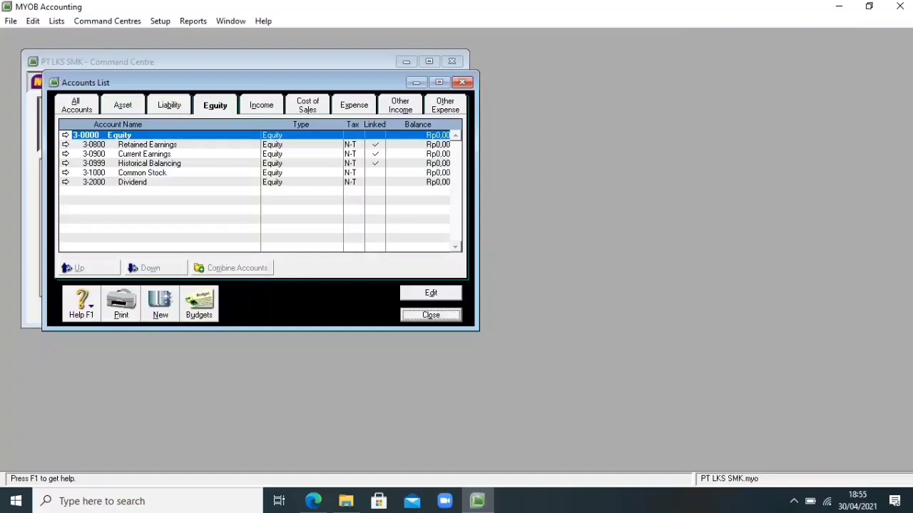
Change the account number of the linked Retained Earnings equity account to 3-3000.
key("Down")
key("Return")
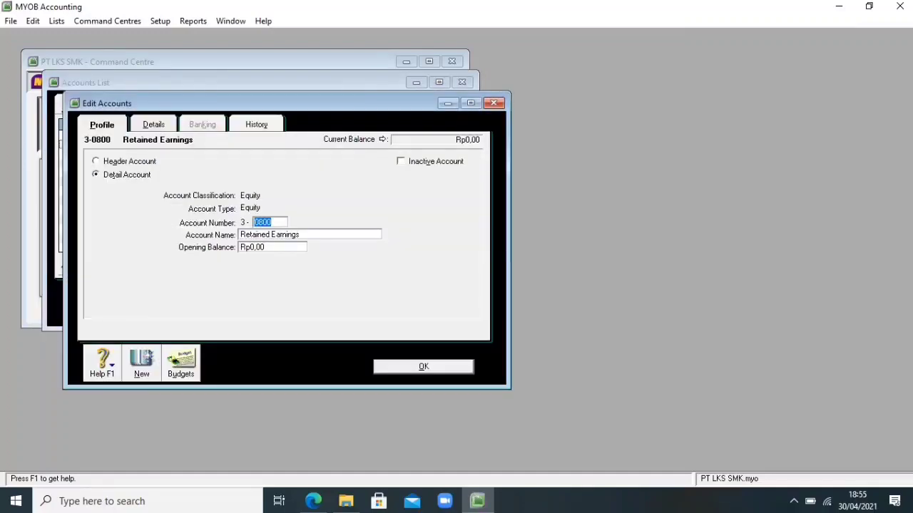
key("End")
key("BackSpace")
key("BackSpace")
key("BackSpace")
key("BackSpace")
type("3000")
key("Return")
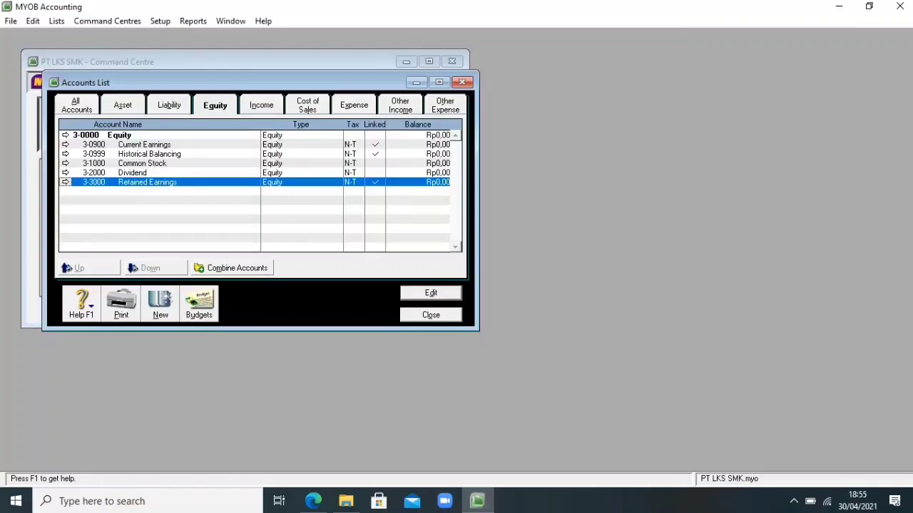
Change the account number of the Current Earnings equity account to 3-4000.
left_click(144, 144)
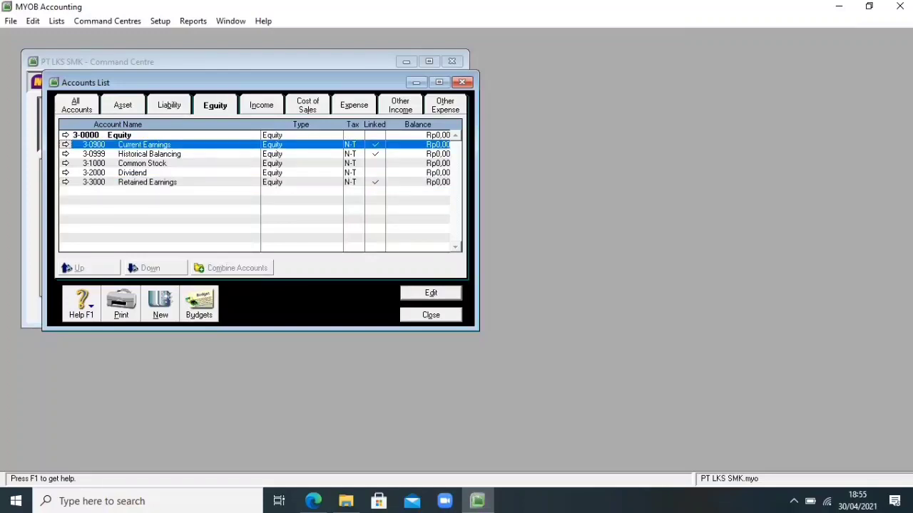
left_click(65, 144)
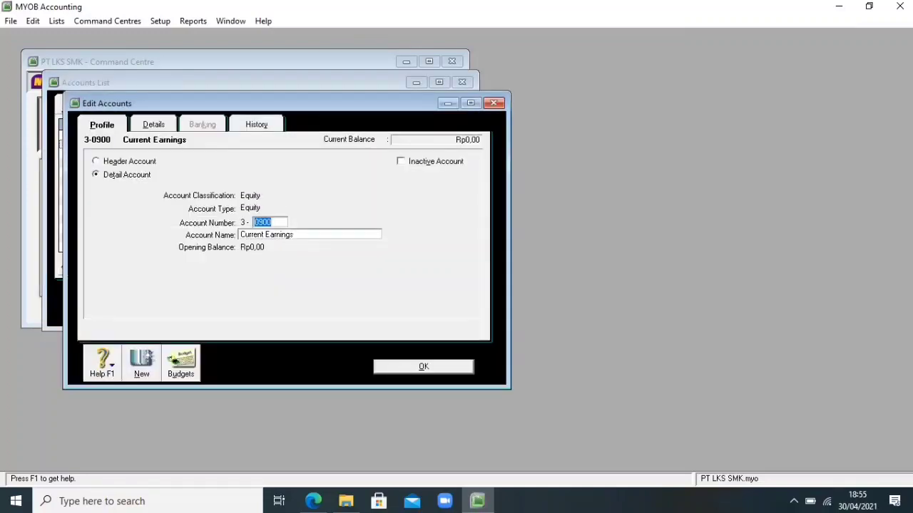
left_click(272, 223)
key("BackSpace")
key("BackSpace")
key("BackSpace")
key("BackSpace")
type("4000")
key("Return")
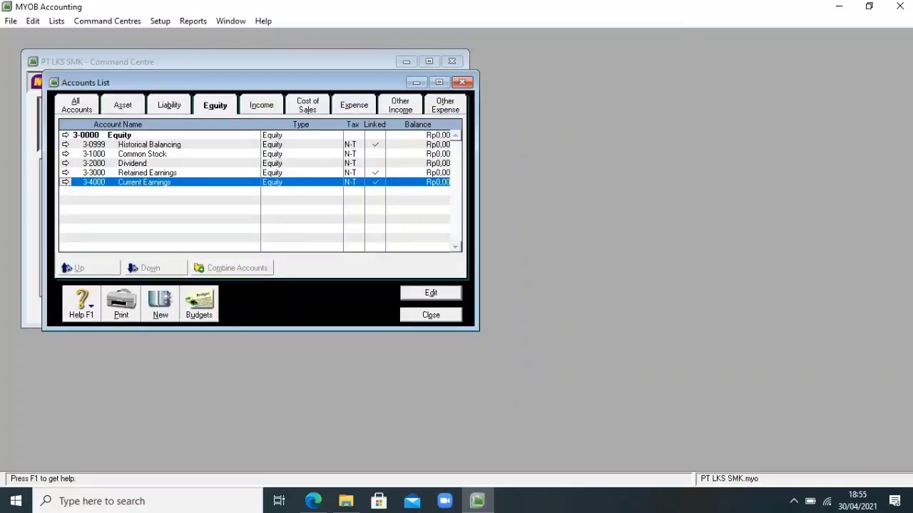
Check the income and cost of sales accounts, and delete the expense accounts 6-0100 Wages & Salaries and 6-0200 Other Employer Expenses.
left_click(262, 105)
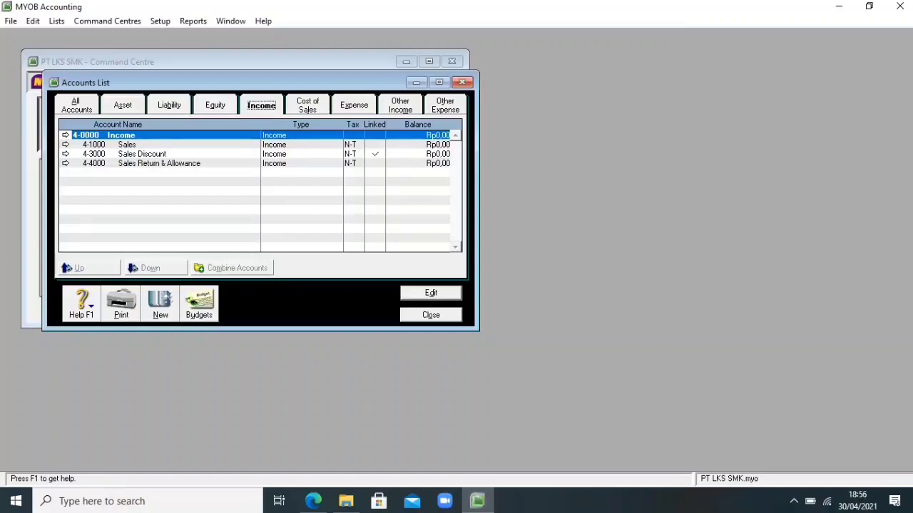
key("Right")
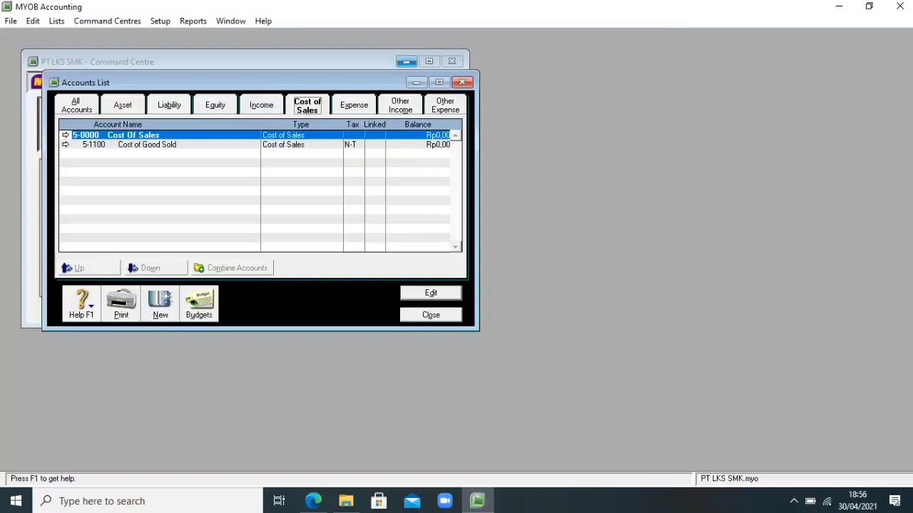
left_click(354, 105)
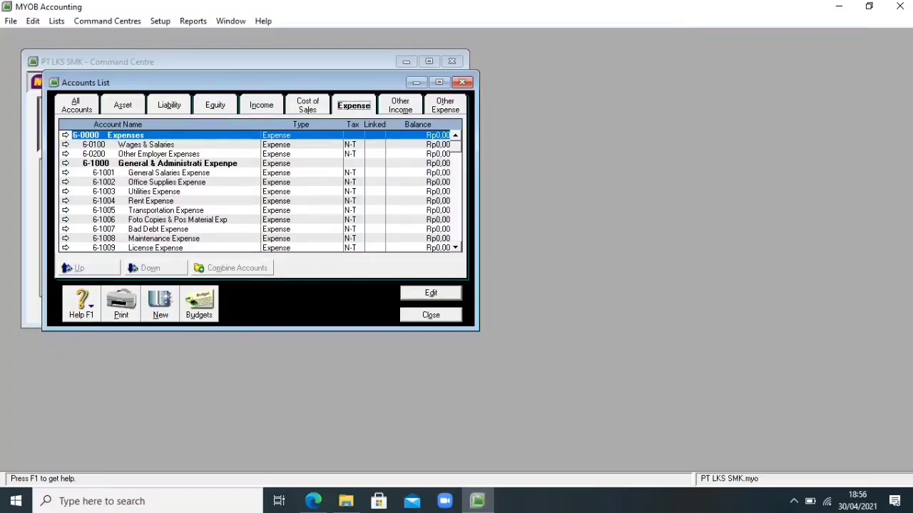
left_click(65, 144)
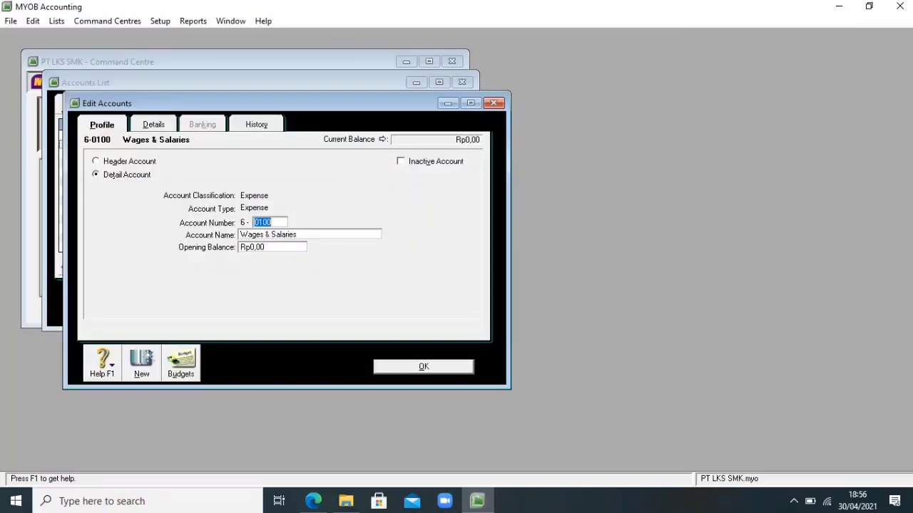
right_click(386, 195)
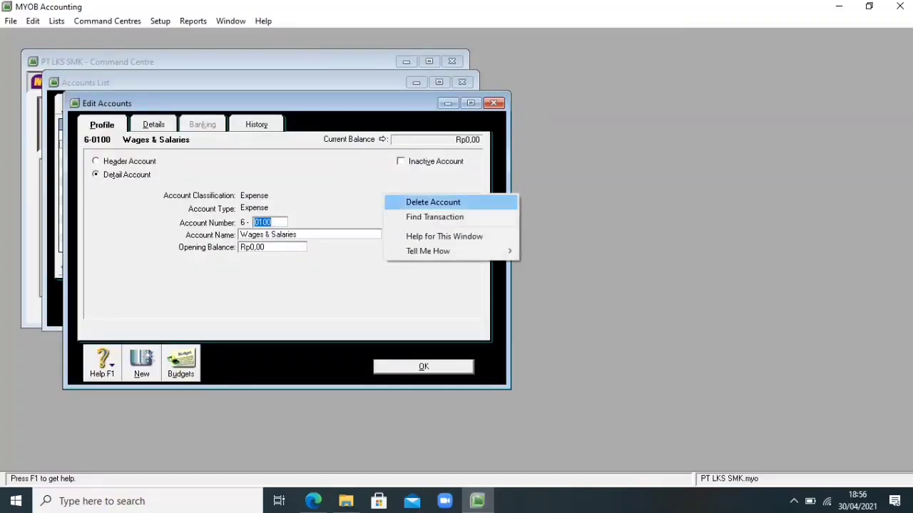
left_click(432, 202)
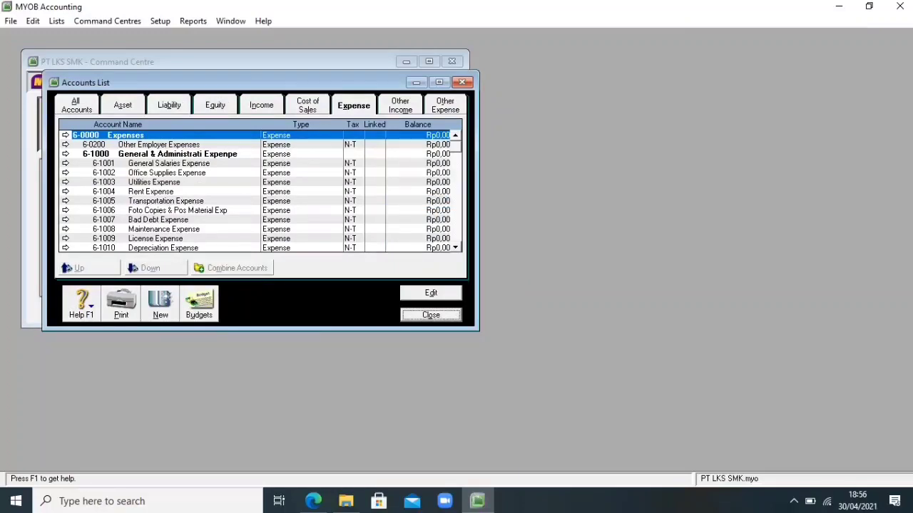
left_click(65, 144)
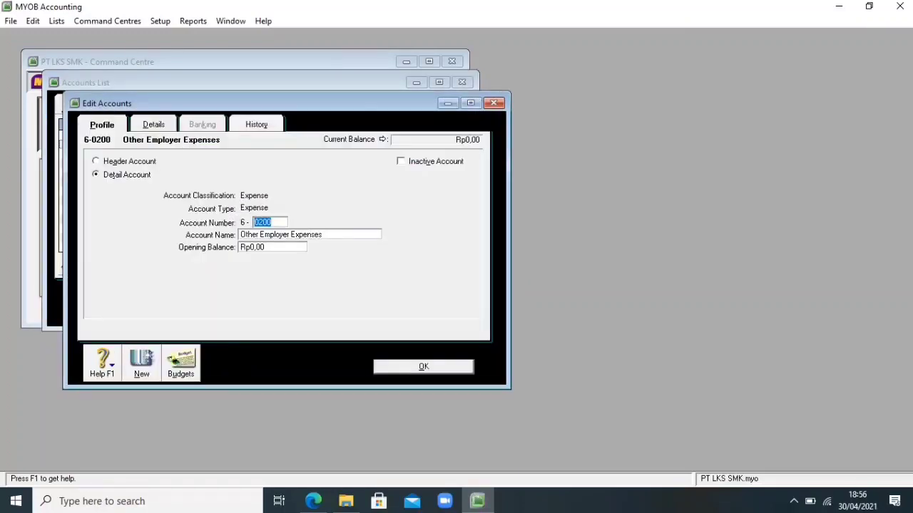
right_click(420, 203)
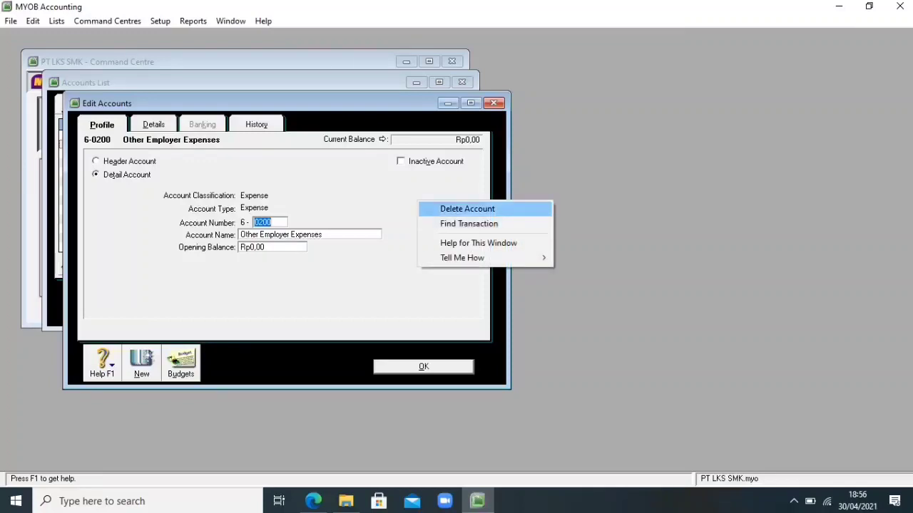
key("Return")
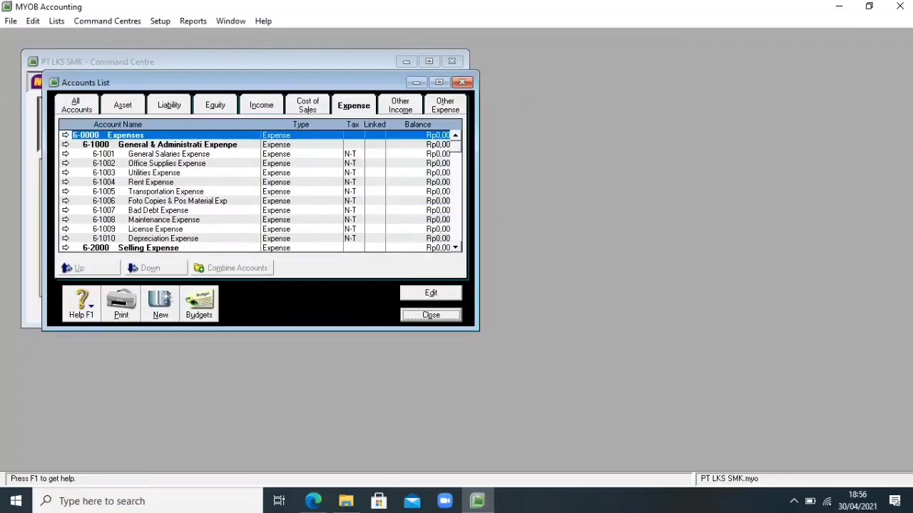
Review the other income and other expense accounts and close the accounts list.
key("ctrl+Tab")
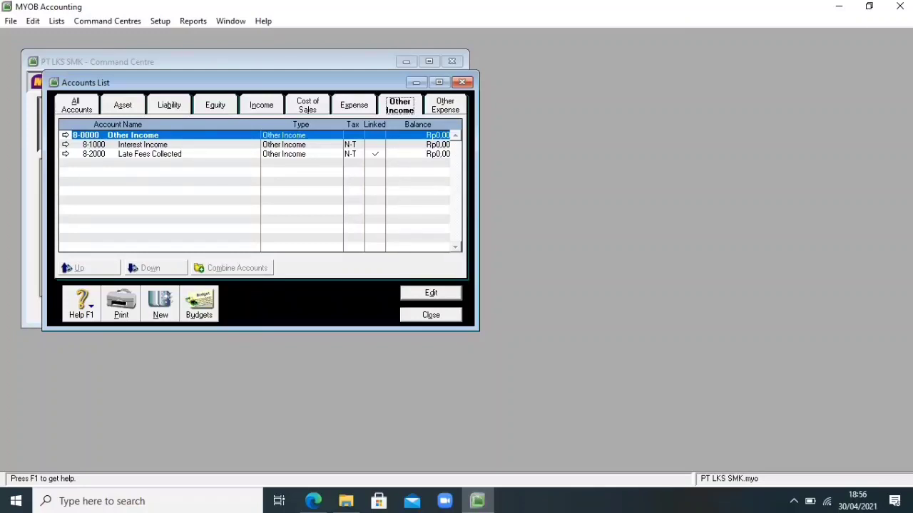
left_click(445, 106)
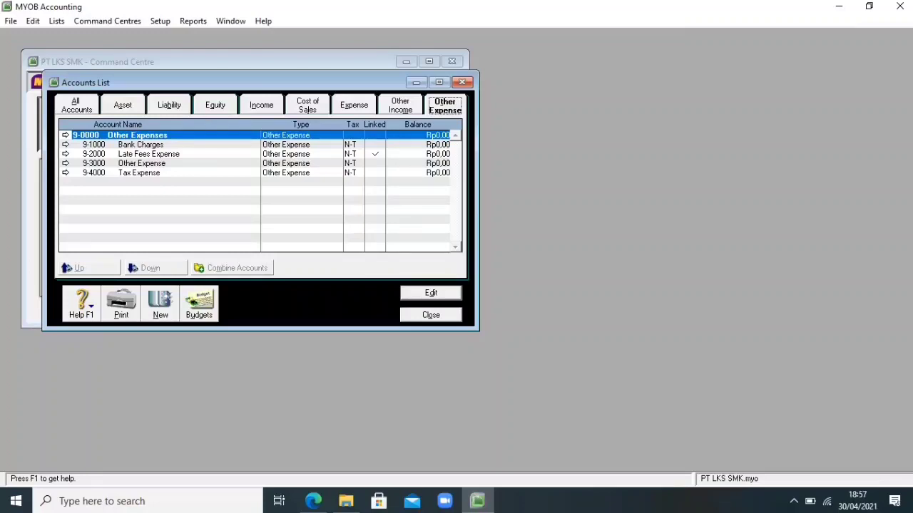
key("Escape")
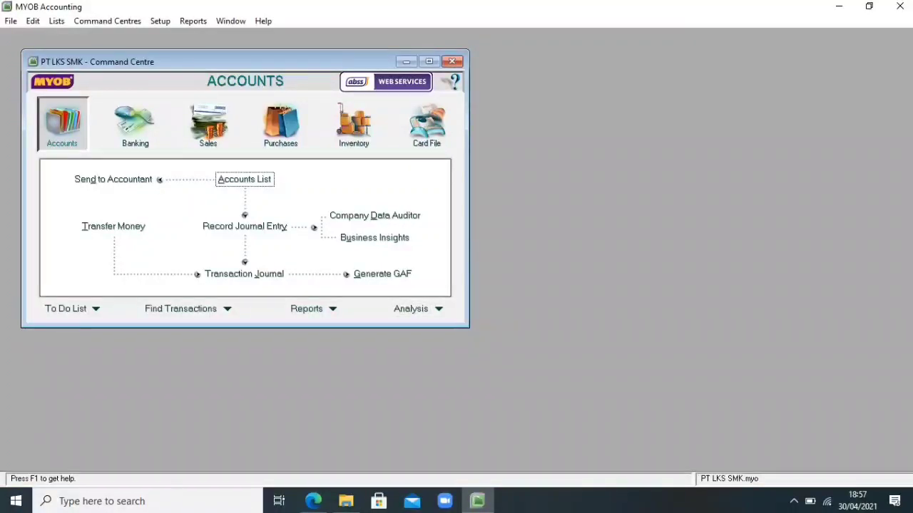
Review the asset, liability, equity, income, cost of sales, expense, other income and other expense accounts, and close the accounts list.
key("Return")
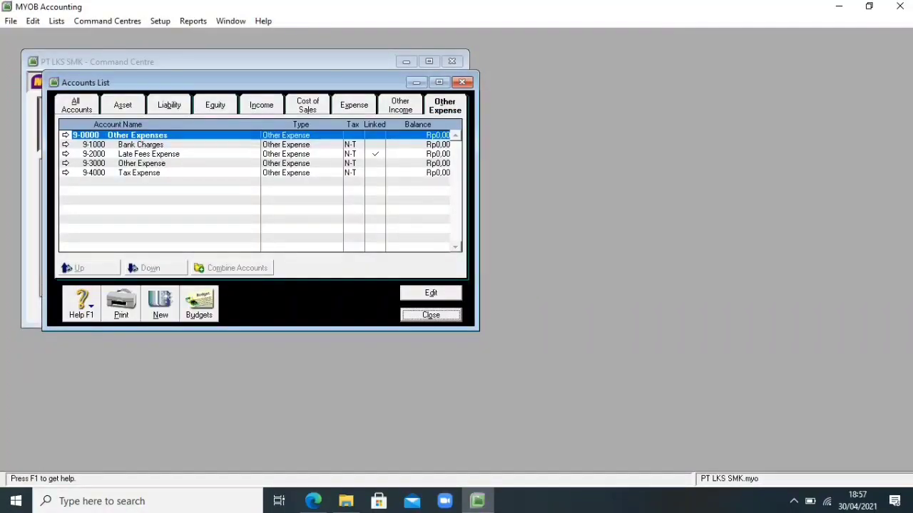
left_click(123, 105)
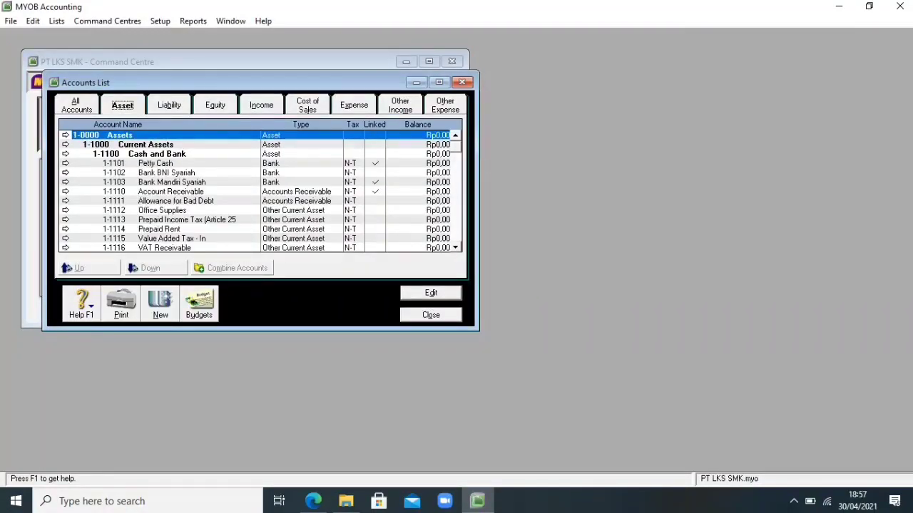
left_click(169, 105)
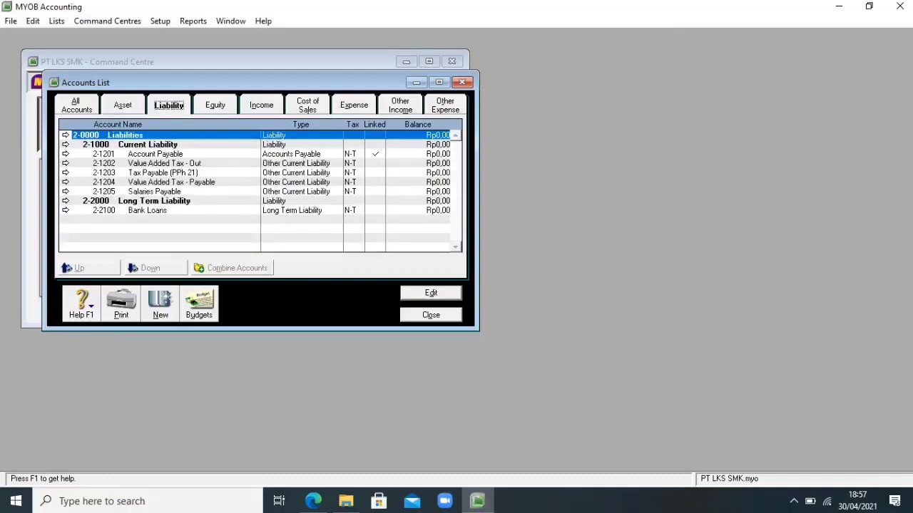
left_click(215, 104)
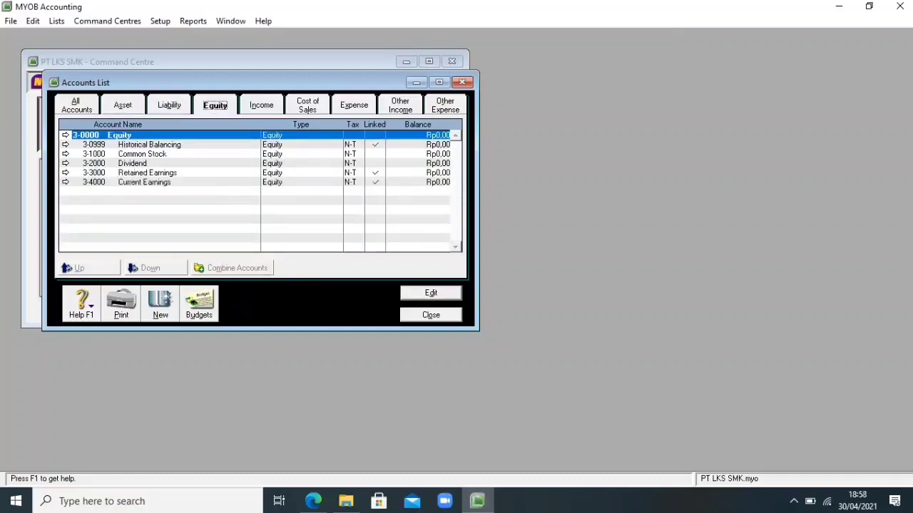
left_click(261, 105)
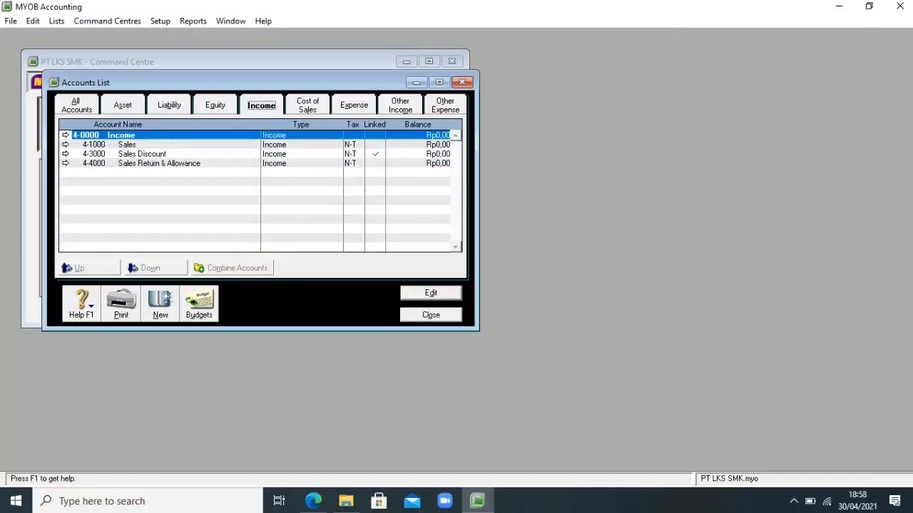
left_click(308, 105)
left_click(354, 105)
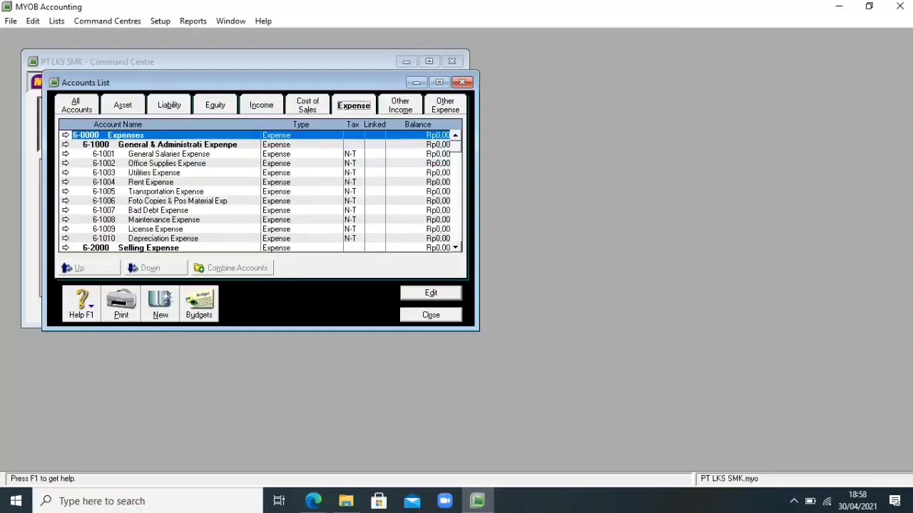
left_click(400, 105)
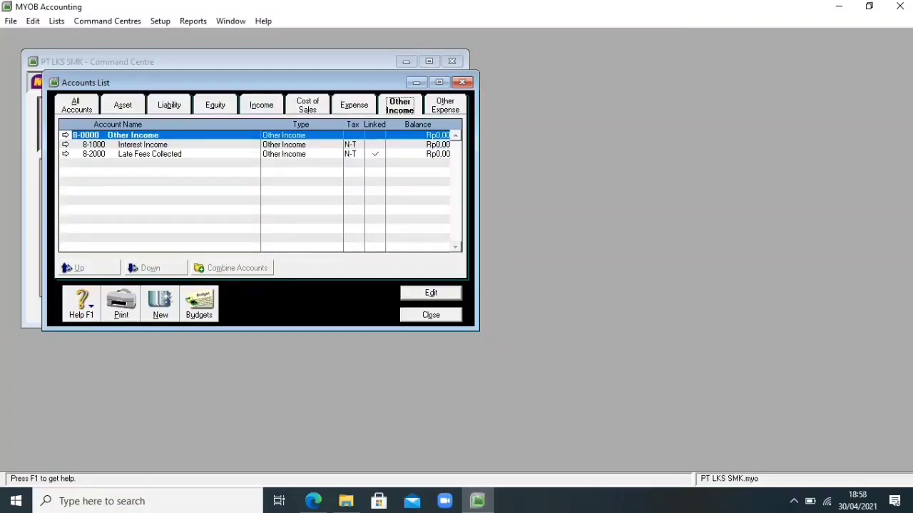
left_click(445, 105)
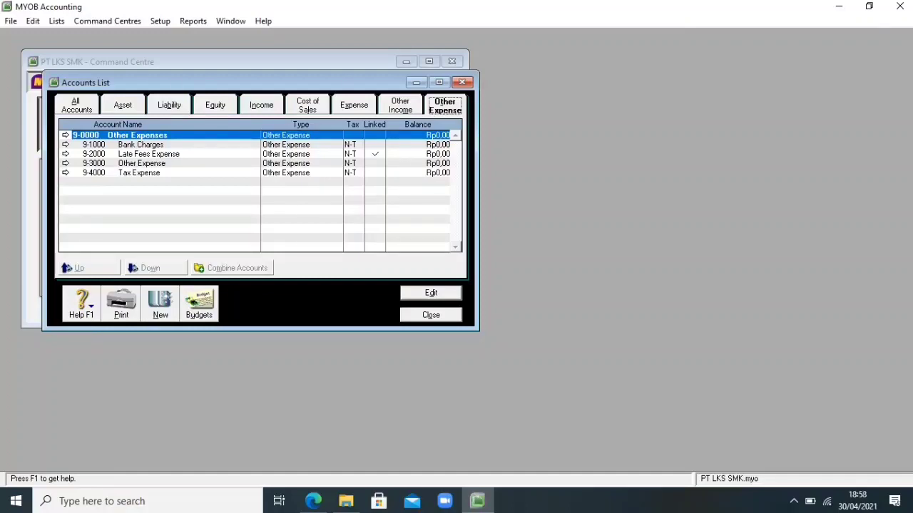
key("Escape")
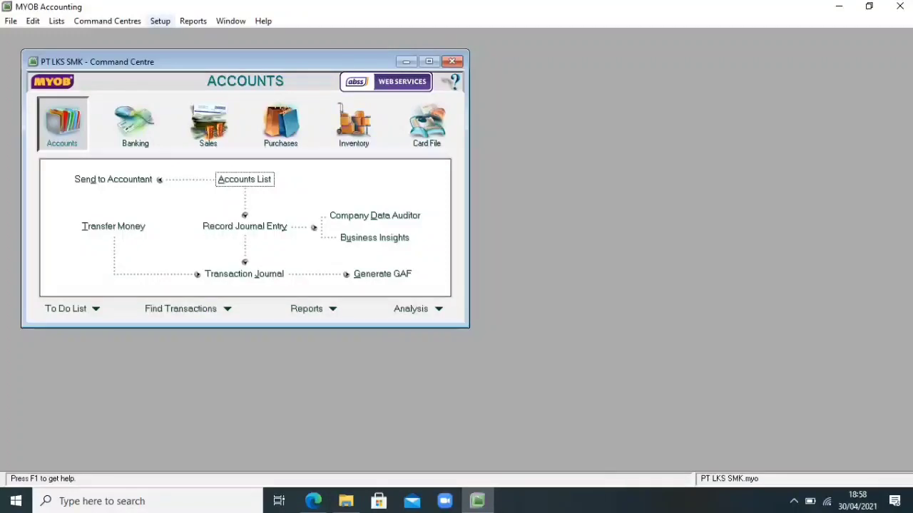
Open the Account Opening Balances window from the balances setup and maximize it.
left_click(159, 20)
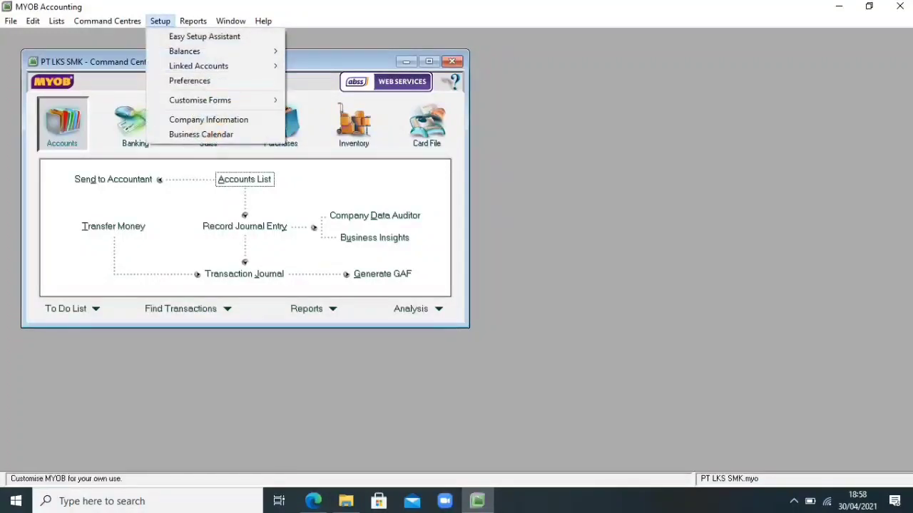
mouse_move(185, 51)
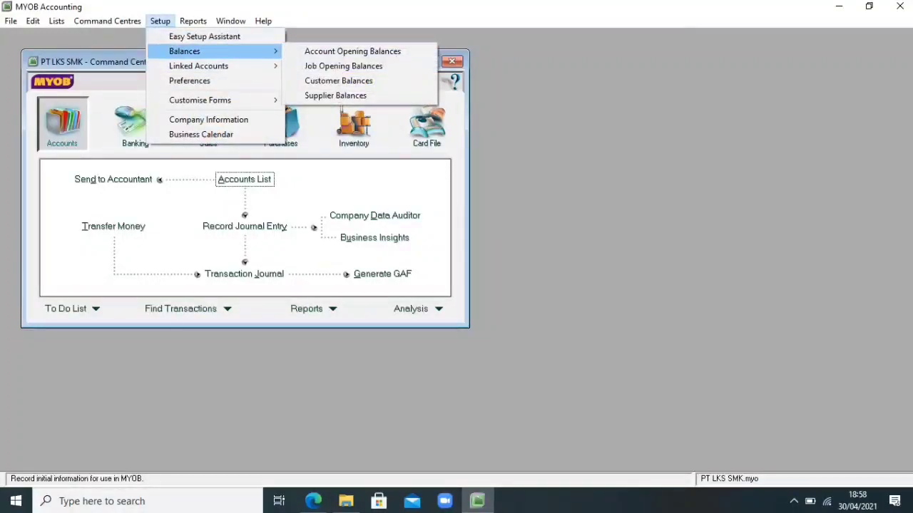
key("Return")
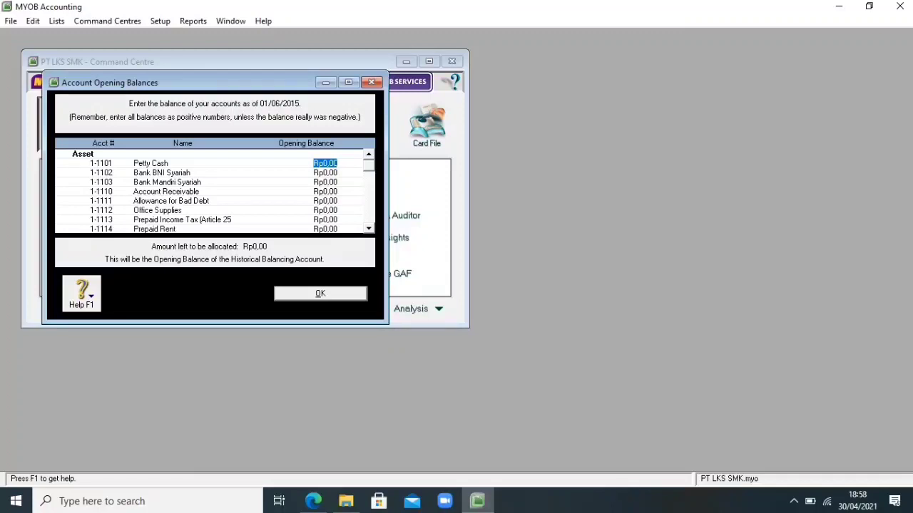
left_click(348, 82)
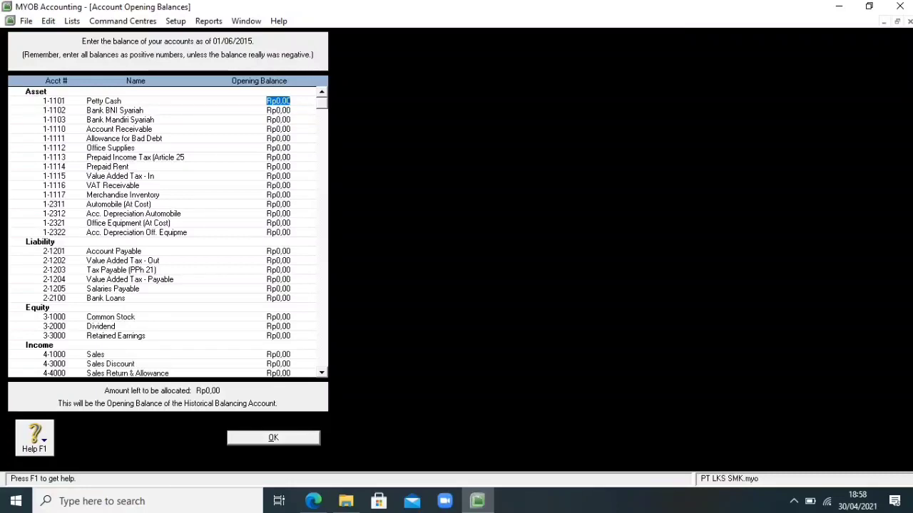
Switch to Soal LKS MYOB.pdf in Edge and copy the Petty Cash amount 5.000.000 from the trial balance as of 31 Mei 2015.
key("alt+Tab")
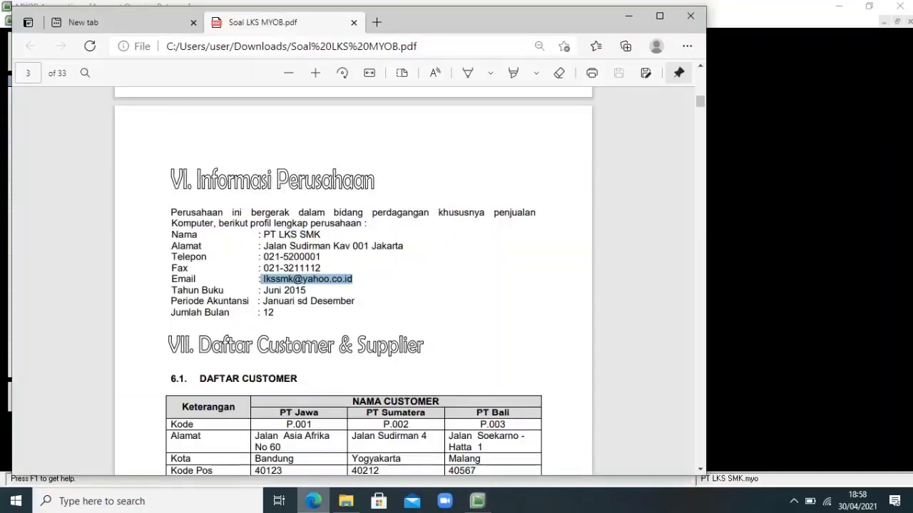
scroll(353, 285, "down", 2)
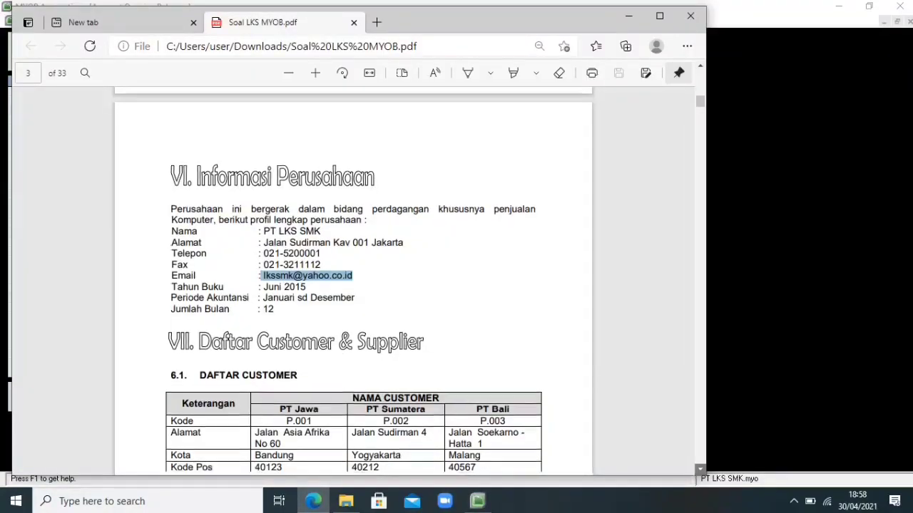
scroll(353, 285, "down", 4)
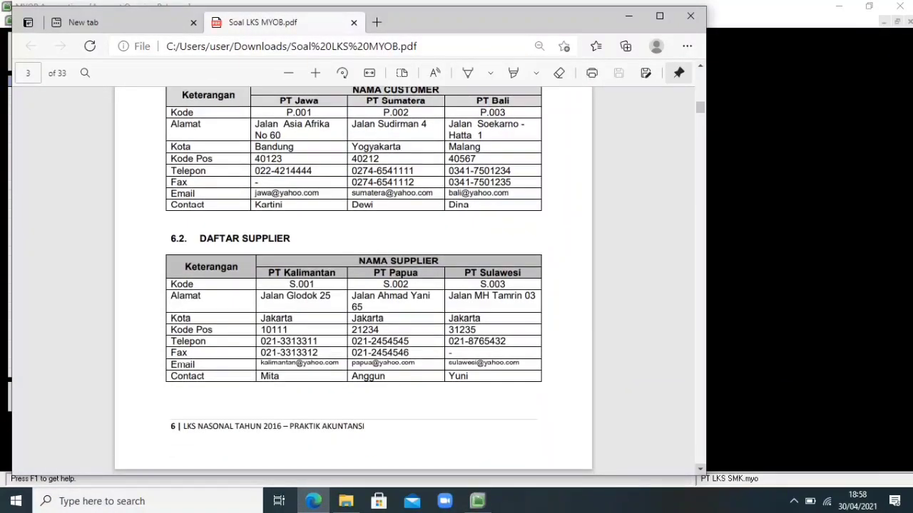
scroll(353, 285, "down", 17)
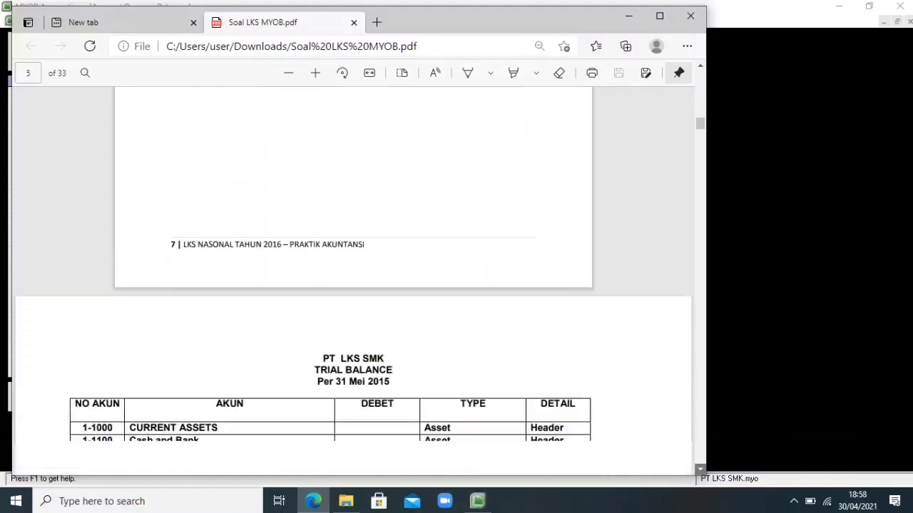
scroll(353, 285, "down", 2)
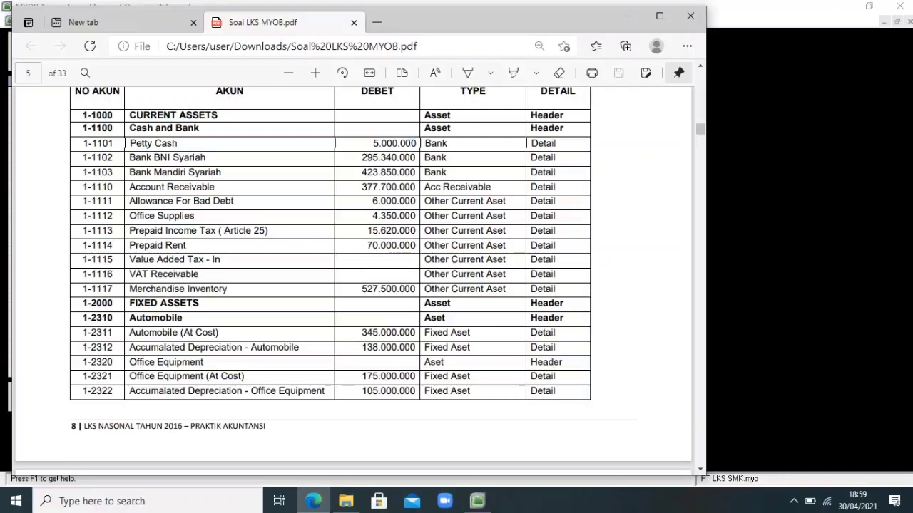
left_click_drag(416, 144, 372, 144)
key("ctrl+c")
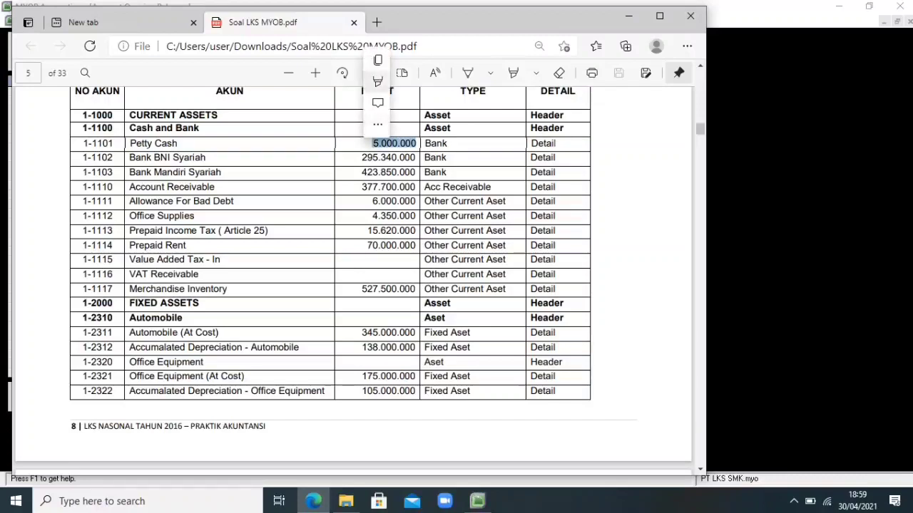
left_click(379, 60)
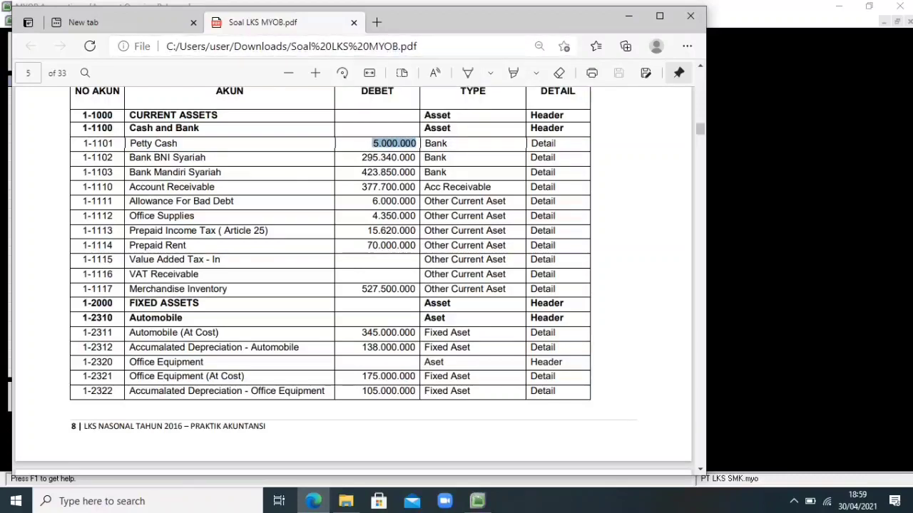
Switch back to MYOB Accounting and paste 5.000.000 as the opening balance of account 1-1101 Petty Cash.
left_click(477, 502)
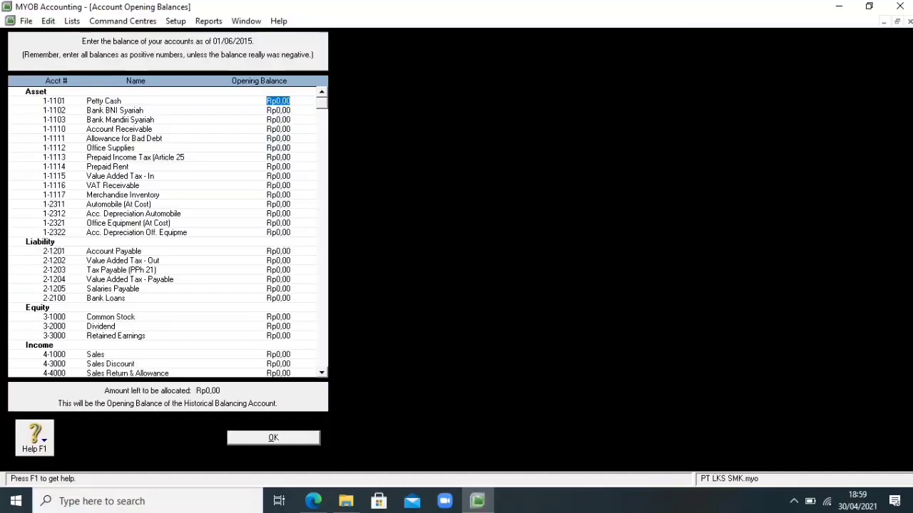
key("BackSpace")
right_click(277, 99)
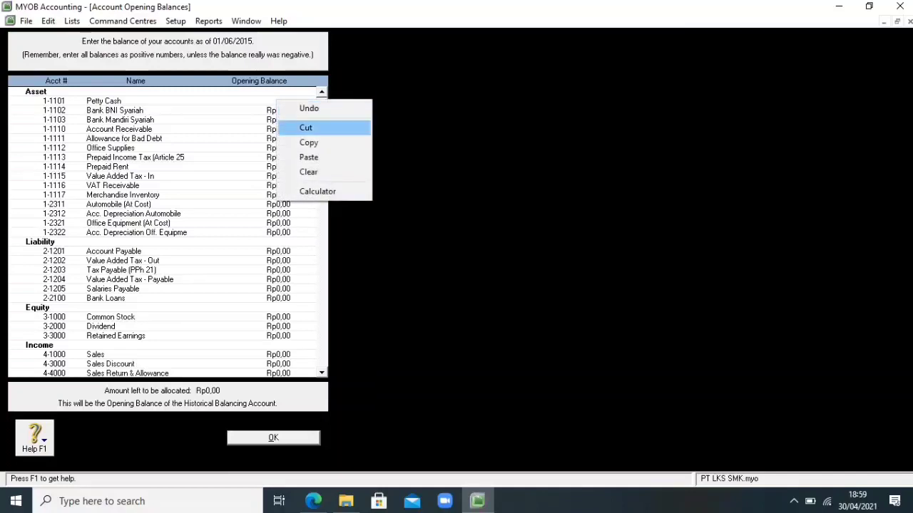
left_click(309, 156)
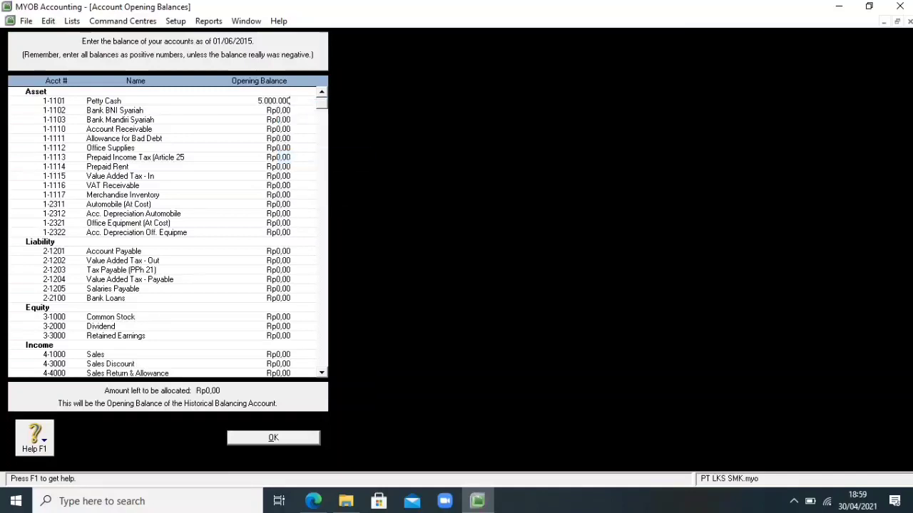
key("Tab")
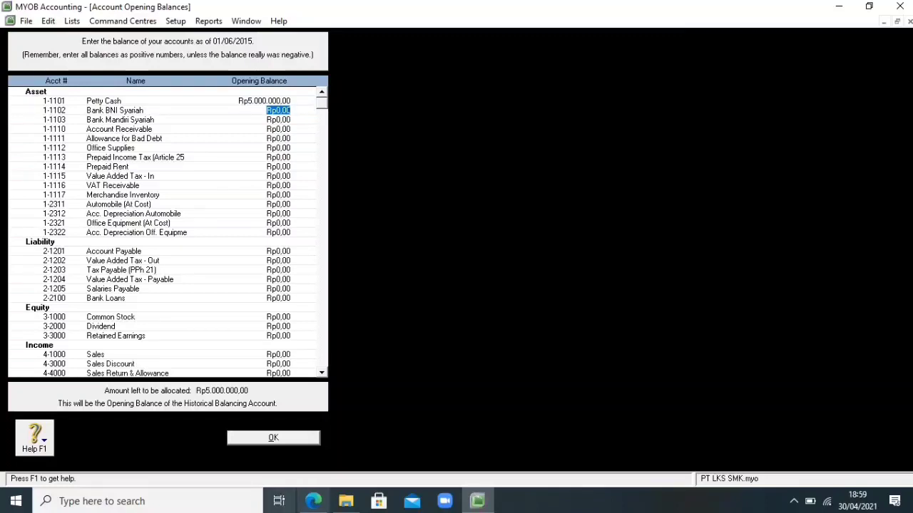
Copy the Bank BNI Syariah amount 295.340.000 from the PDF trial balance and paste it as the opening balance of account 1-1102 in MYOB.
left_click(313, 501)
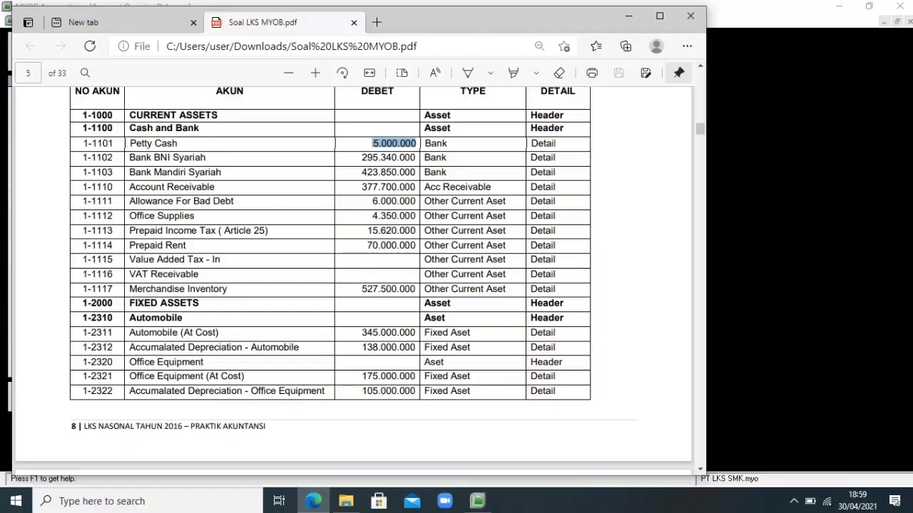
left_click(388, 158)
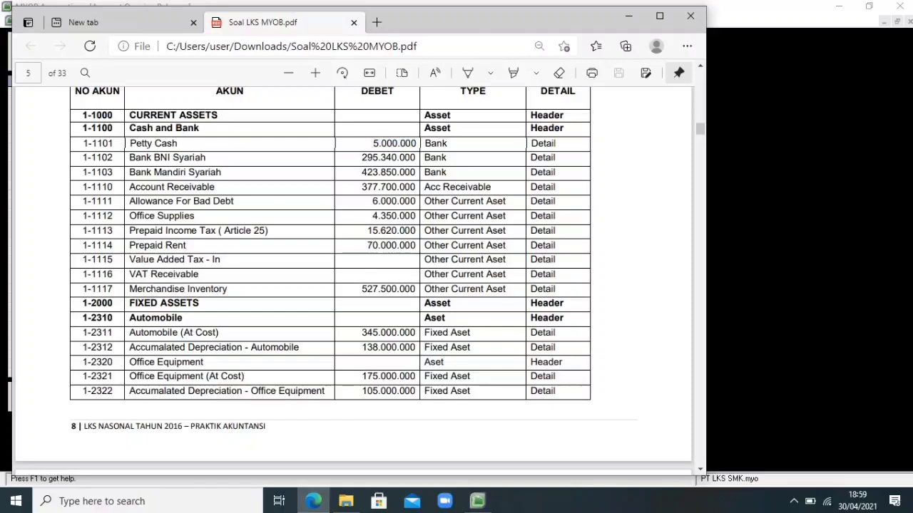
left_click_drag(417, 158, 362, 158)
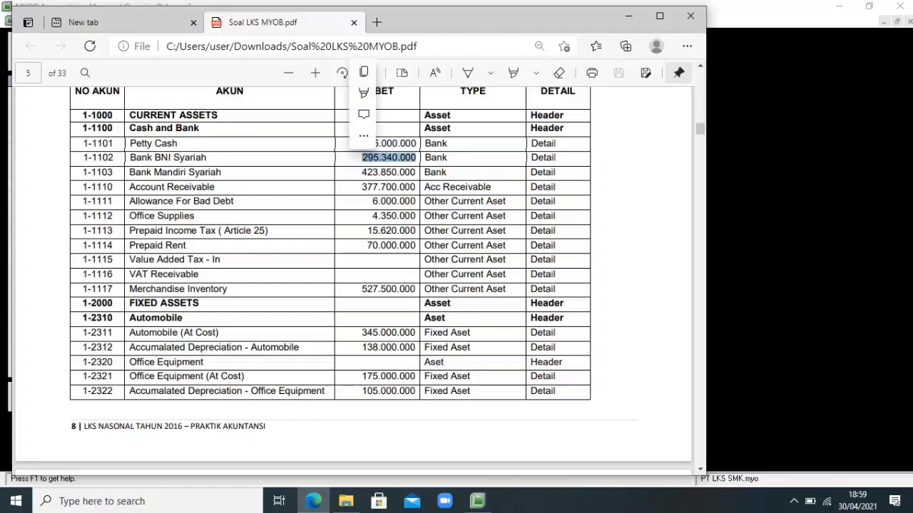
key("ctrl+c")
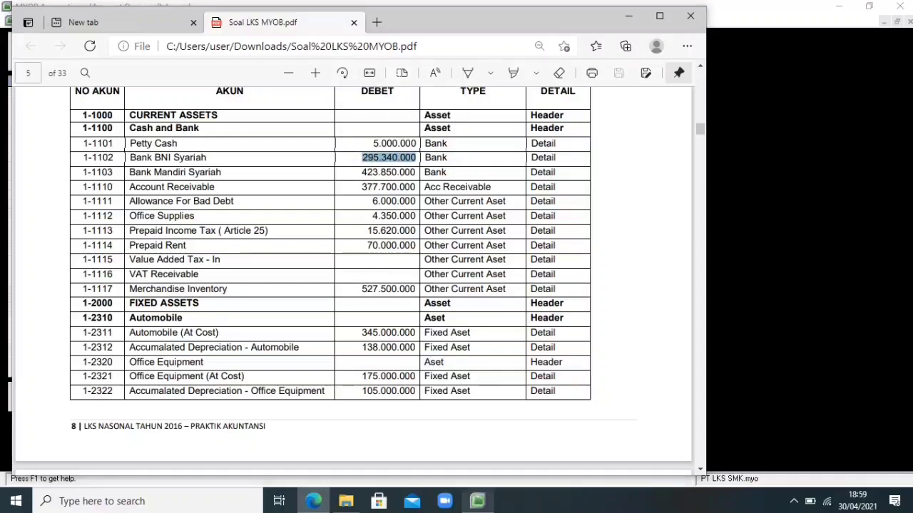
key("alt+Tab")
key("BackSpace")
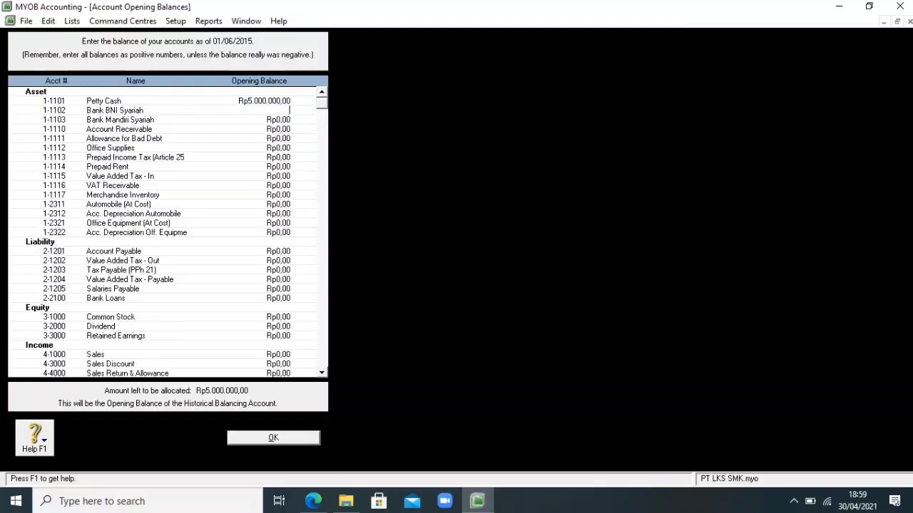
right_click(272, 110)
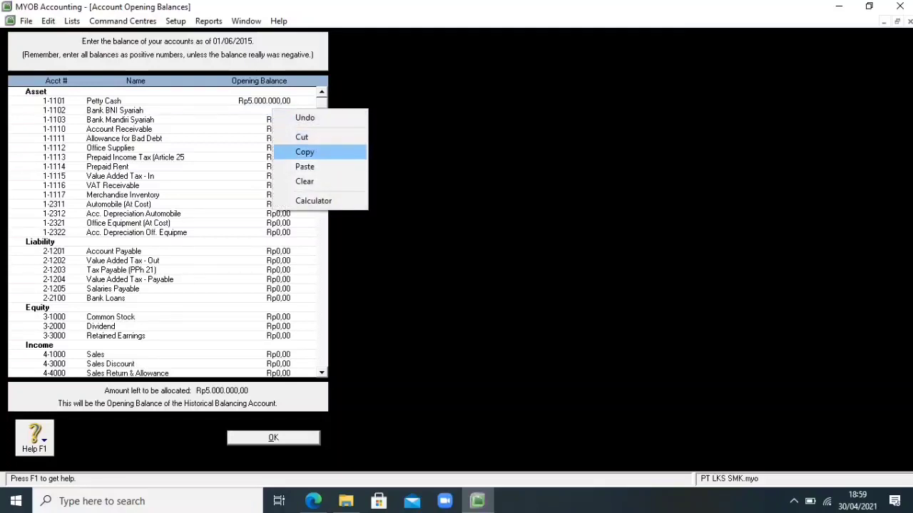
left_click(305, 166)
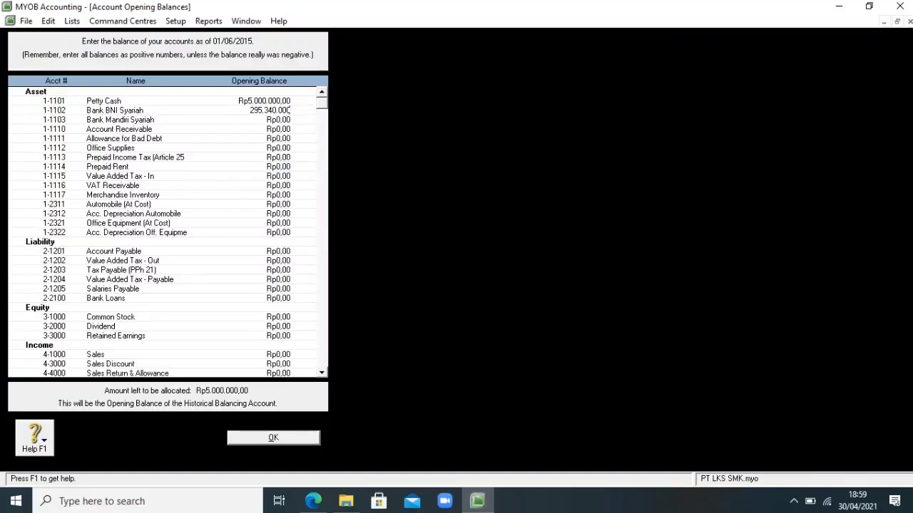
key("Tab")
Copy the Bank Mandiri Syariah amount 423.850.000 from the PDF trial balance in Edge and paste it as the opening balance of account 1-1103 in MYOB.
key("BackSpace")
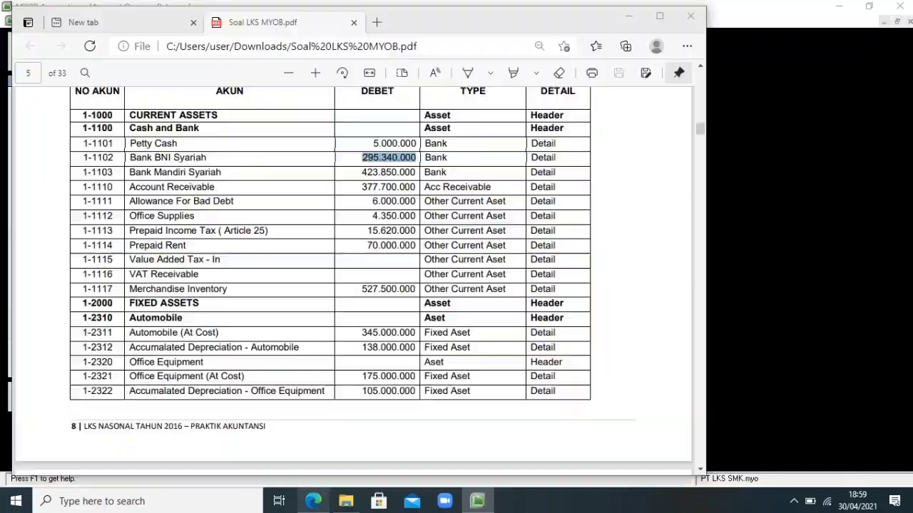
left_click(313, 502)
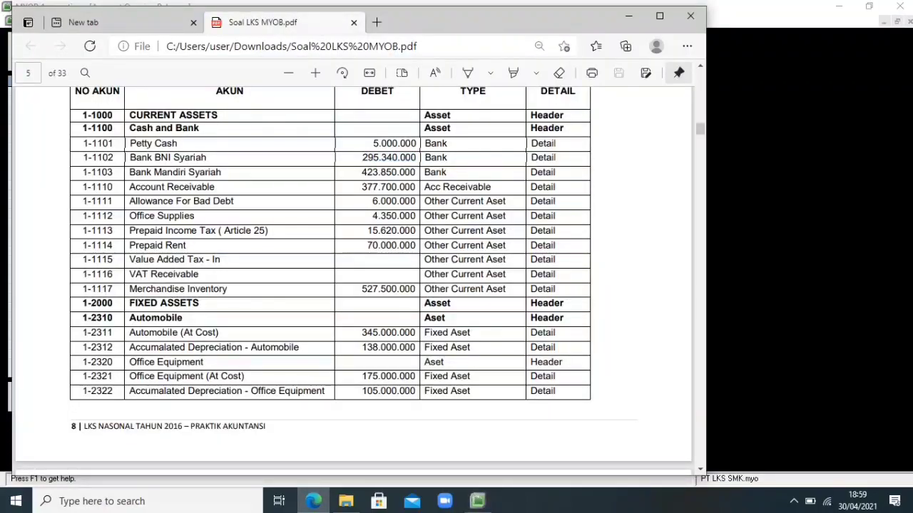
mouse_move(370, 172)
left_mouse_down()
mouse_move(416, 172)
mouse_move(361, 172)
left_mouse_up()
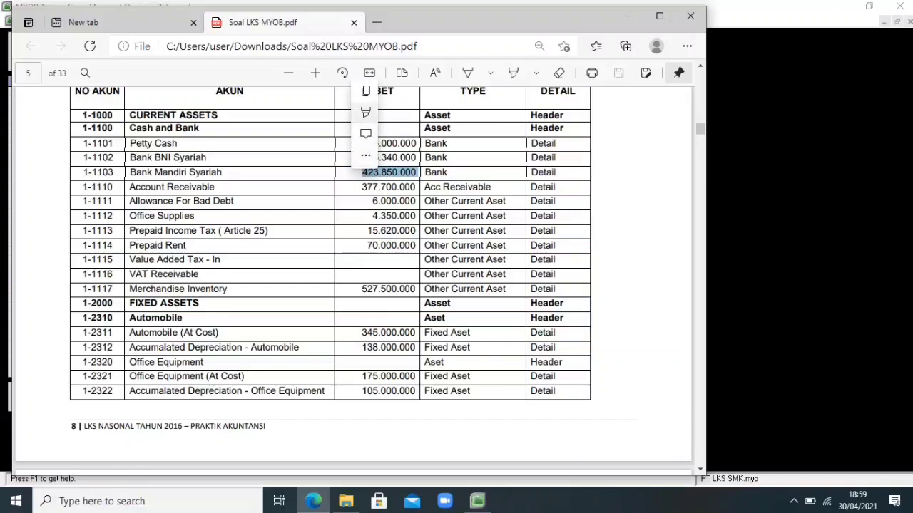
key("ctrl+c")
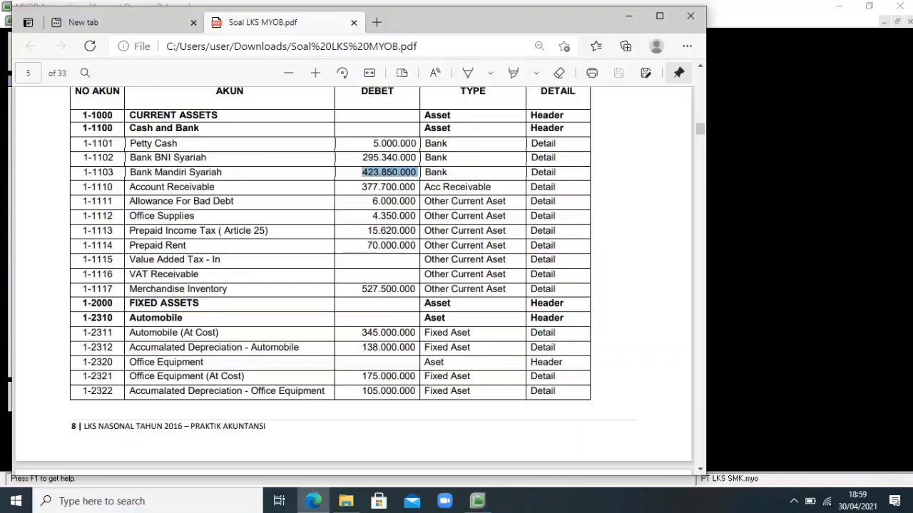
left_click(477, 501)
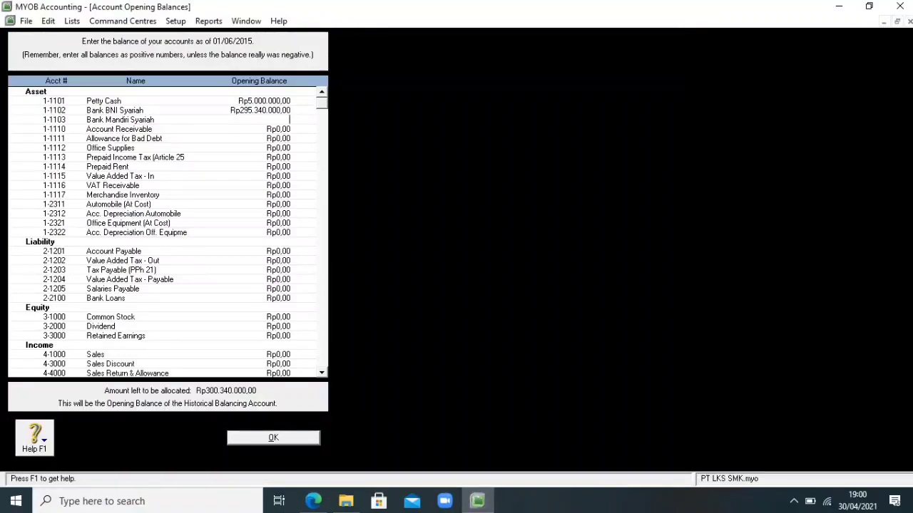
key("shift+F10")
key("Down")
key("Down")
key("Down")
key("Down")
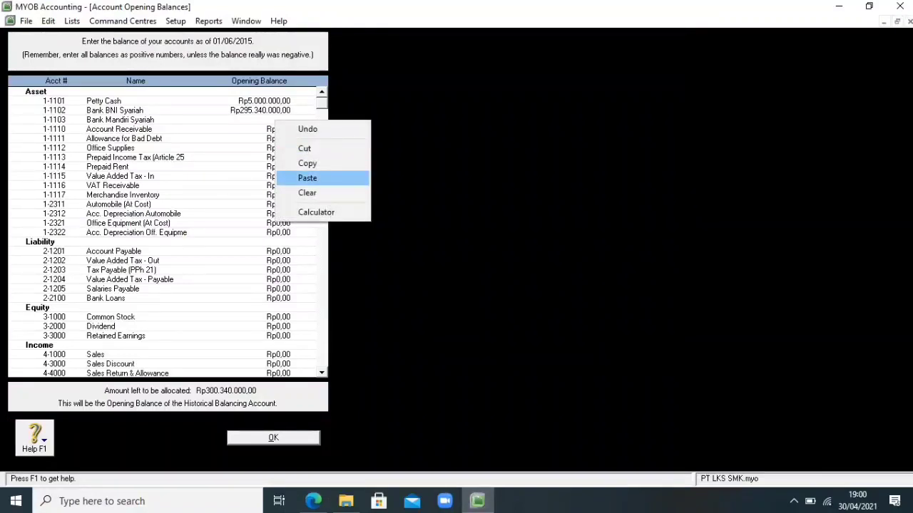
key("Return")
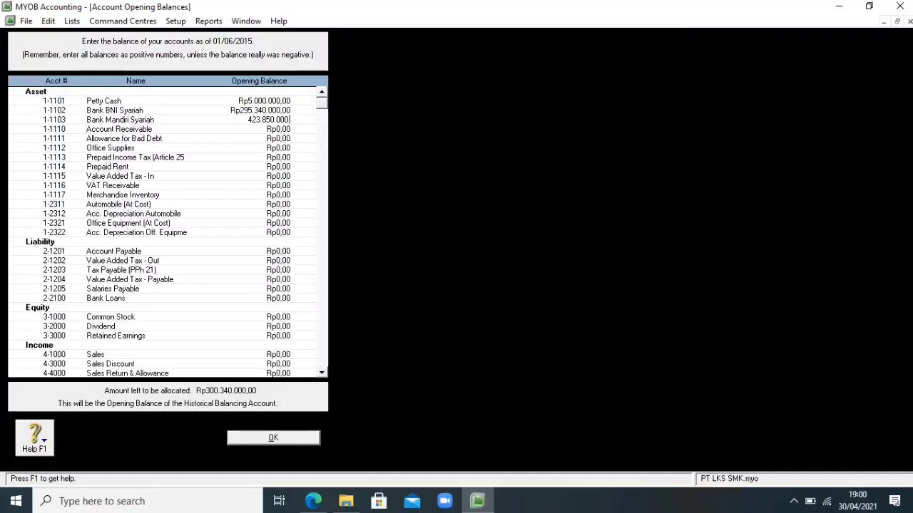
key("Tab")
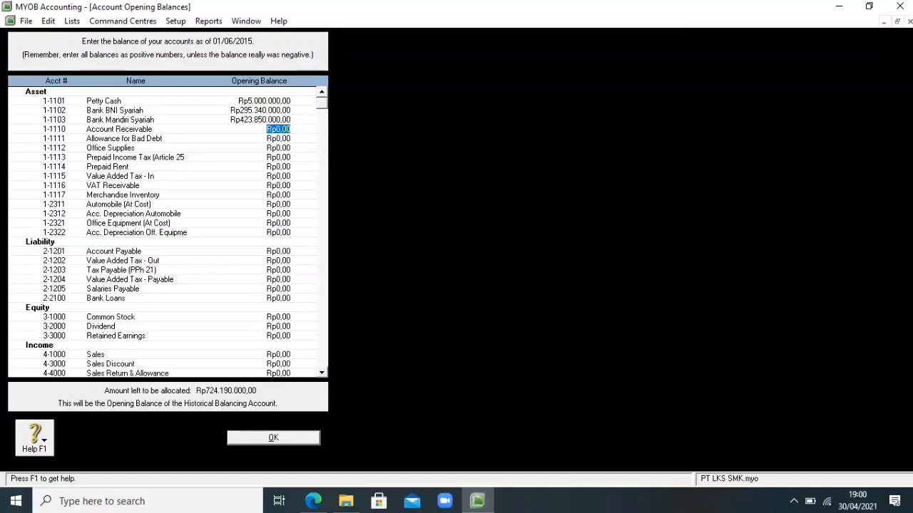
Copy the Account Receivable amount 377.700.000 from the PDF trial balance and paste it as the opening balance of account 1-1110 in MYOB.
key("BackSpace")
left_click(313, 501)
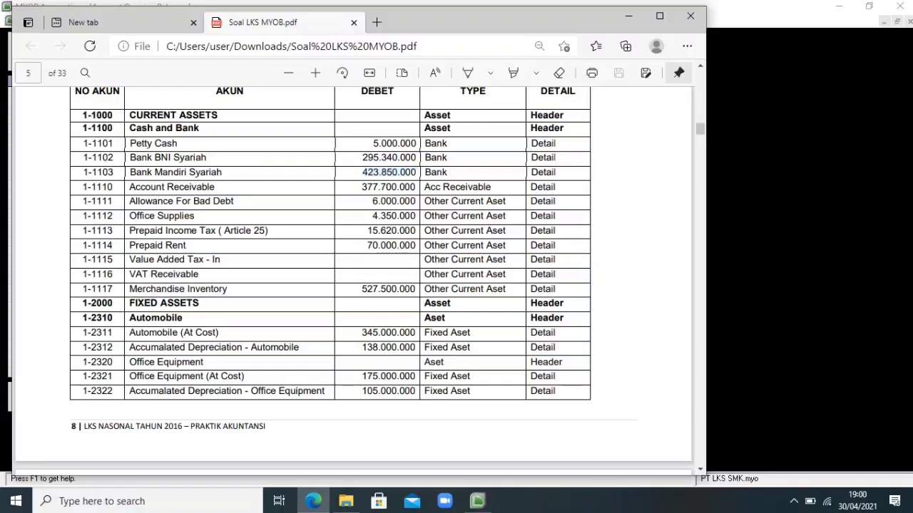
left_click_drag(417, 186, 343, 187)
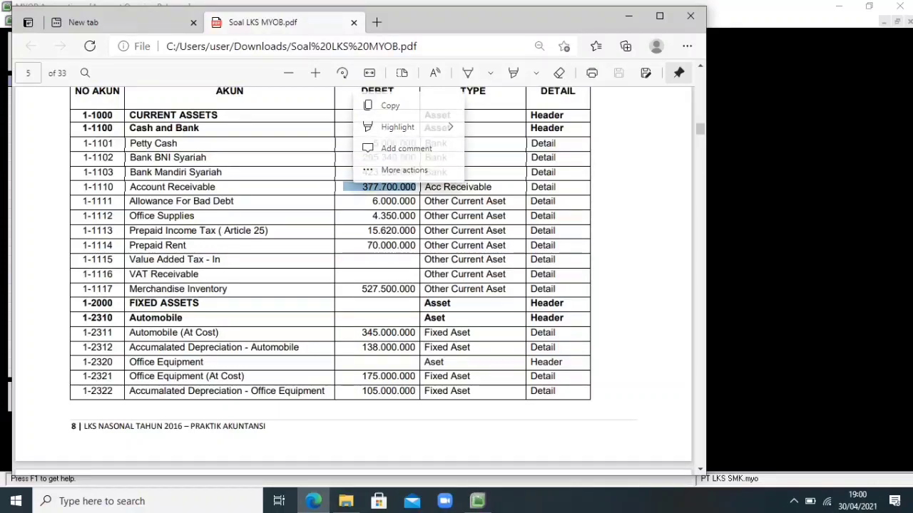
key("ctrl+c")
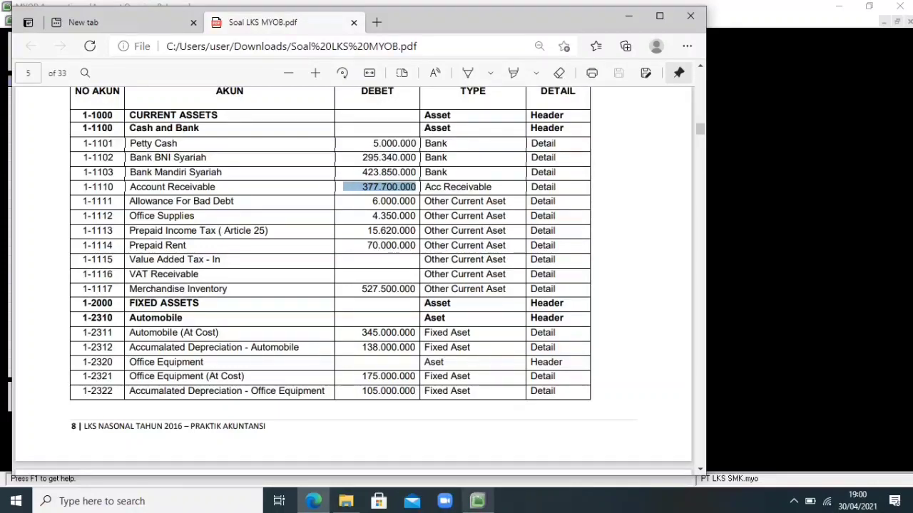
left_click(478, 501)
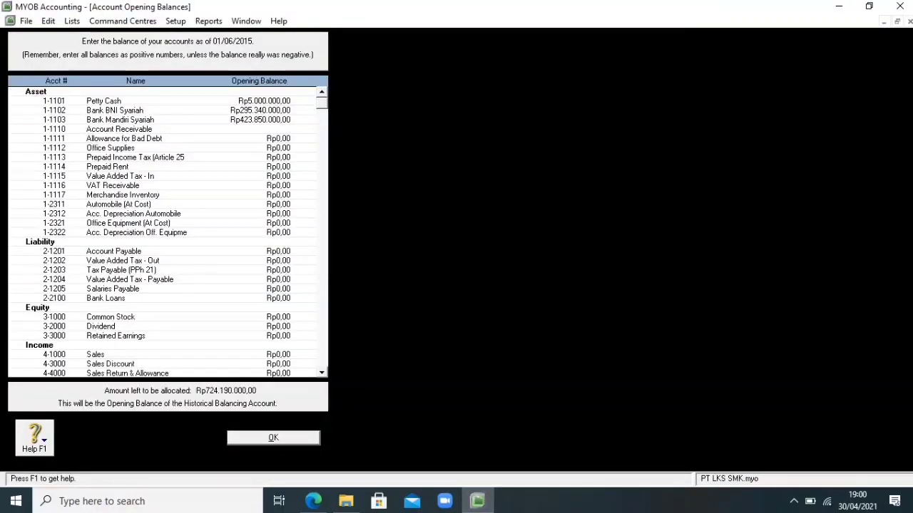
right_click(274, 130)
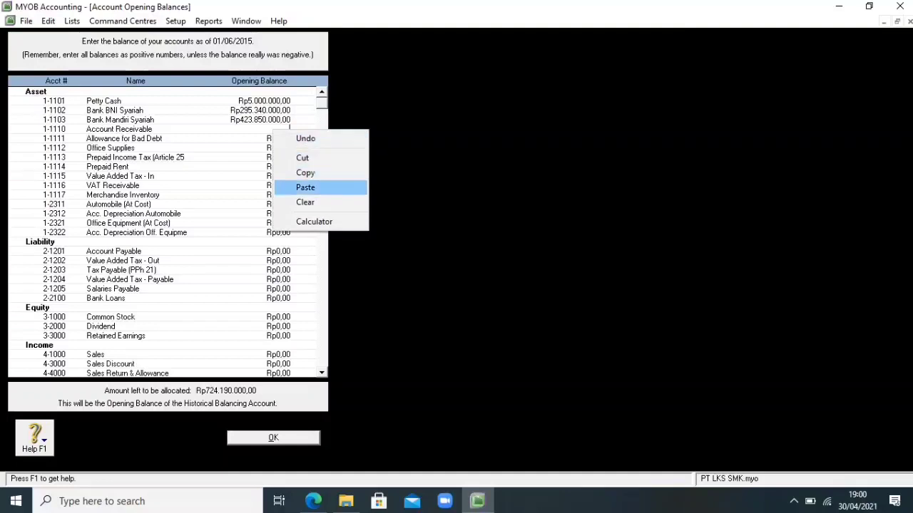
left_click(305, 186)
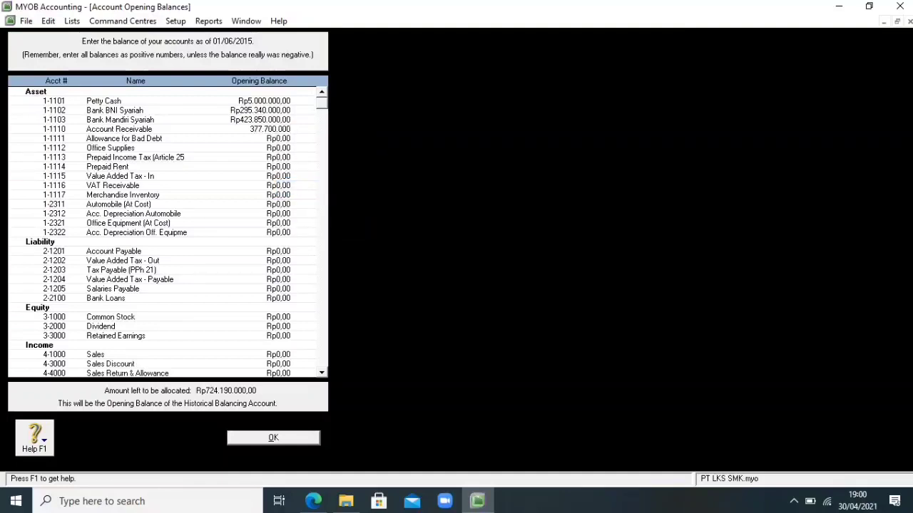
key("Tab")
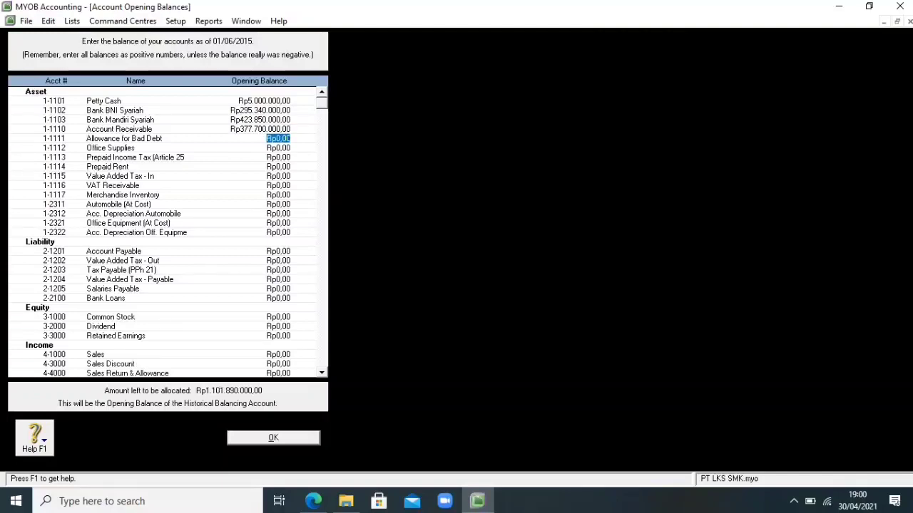
Check the Allowance For Bad Debt amount in the PDF and enter -6000000 as the opening balance of account 1-1111 in MYOB.
key("BackSpace")
key("alt+Tab")
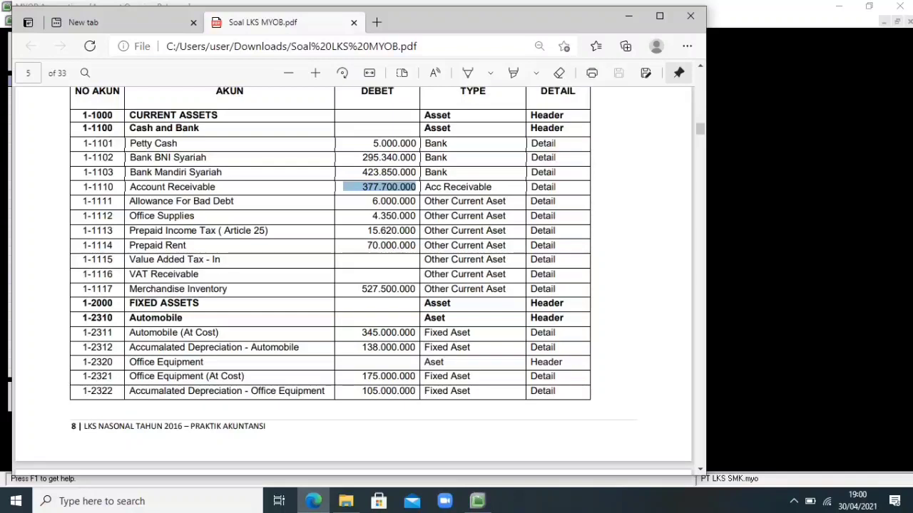
left_click(477, 502)
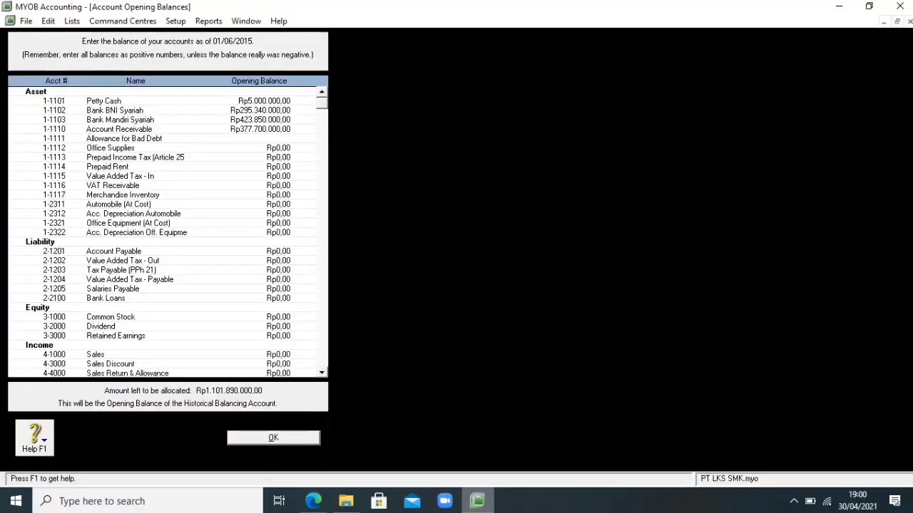
type("-")
type("6")
key("BackSpace")
key("BackSpace")
type("-6000000")
key("Tab")
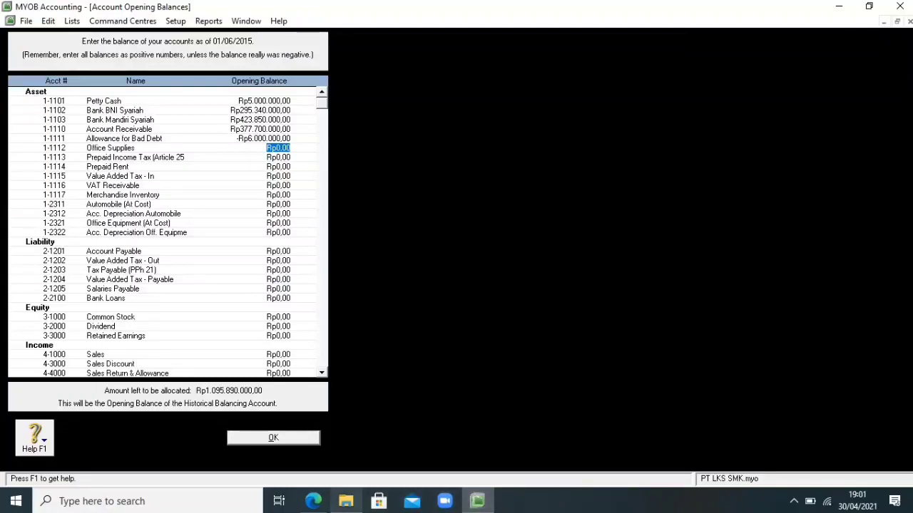
Copy the Office Supplies amount 4.350.000 from the PDF trial balance and paste it as the opening balance of account 1-1112 in MYOB.
mouse_move(313, 502)
left_click(309, 443)
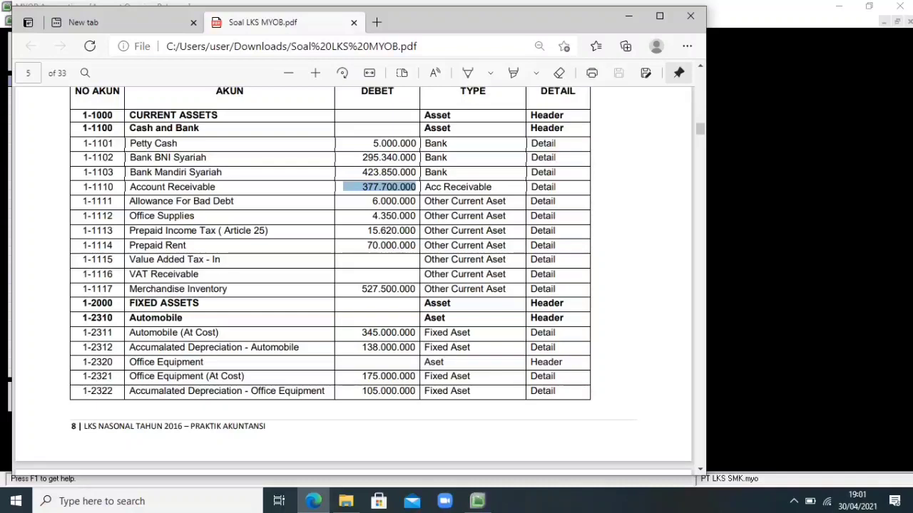
left_click(388, 200)
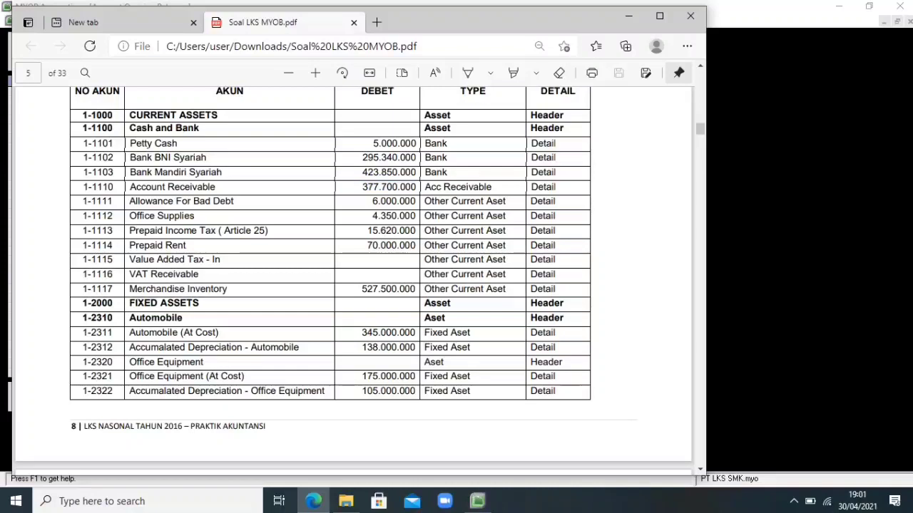
left_click_drag(416, 216, 344, 216)
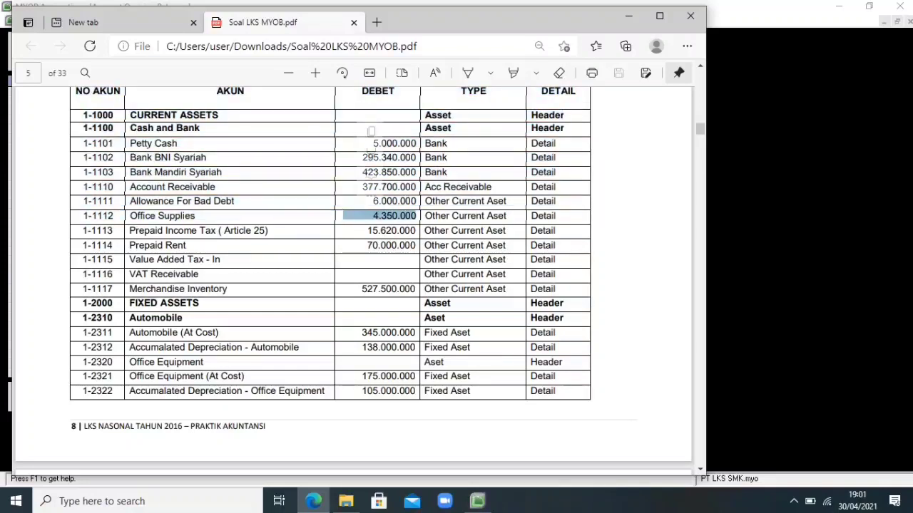
left_click(371, 132)
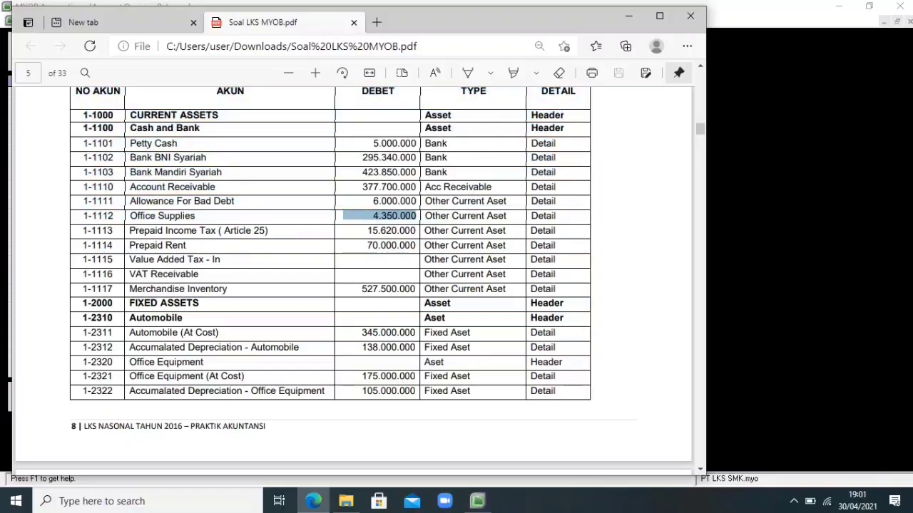
left_click(477, 502)
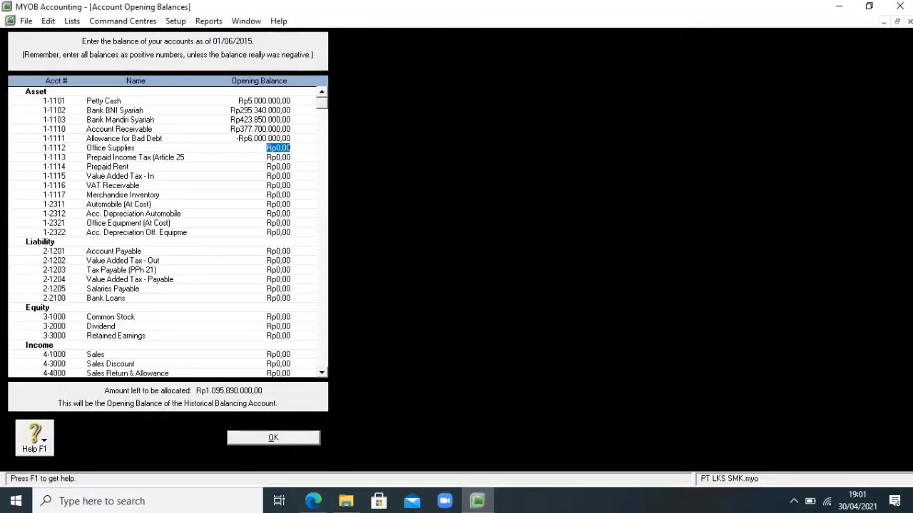
key("BackSpace")
right_click(288, 146)
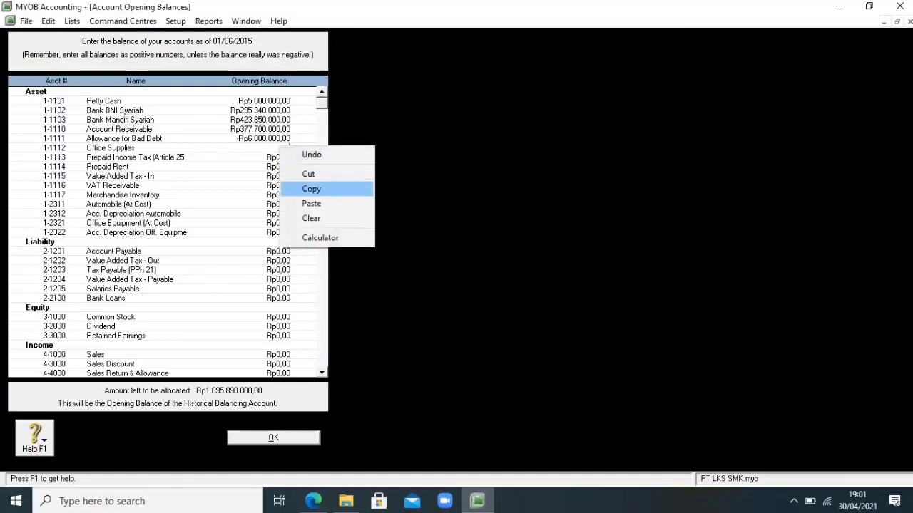
left_click(311, 204)
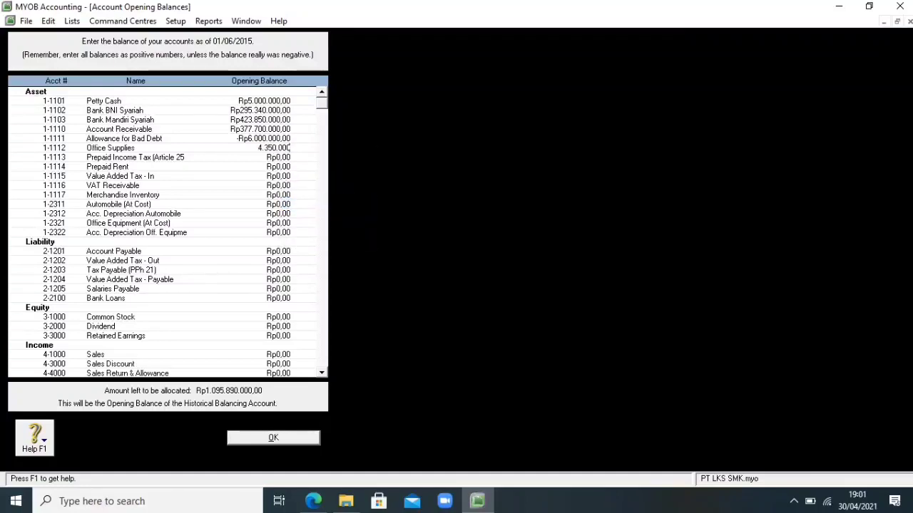
key("Tab")
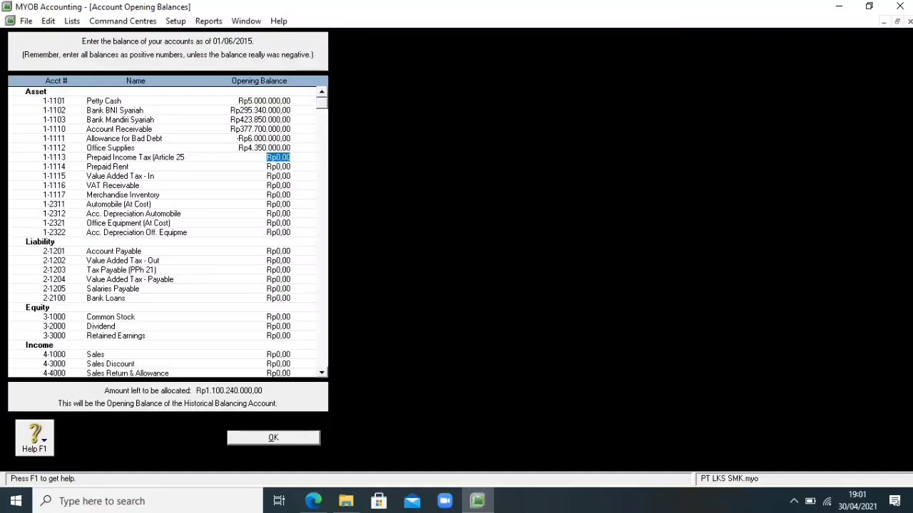
Copy the Prepaid Income Tax (Article 25) amount 15.620.000 from the PDF and paste it as the opening balance of account 1-1113 in MYOB.
key("BackSpace")
left_click(313, 501)
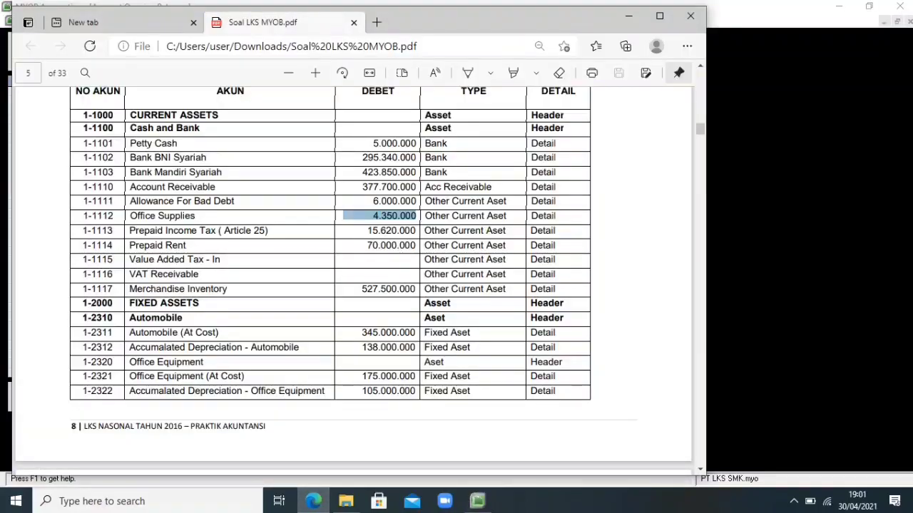
left_click(414, 231)
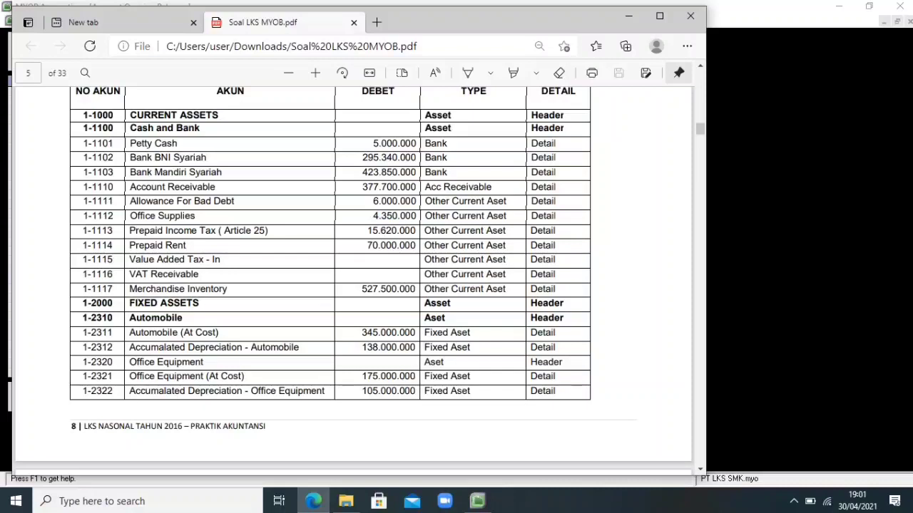
left_click_drag(415, 231, 366, 231)
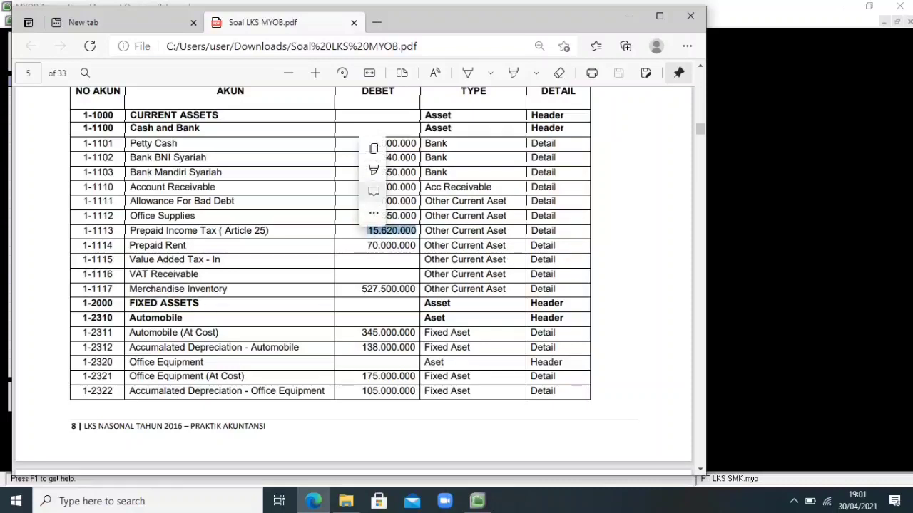
left_click(374, 149)
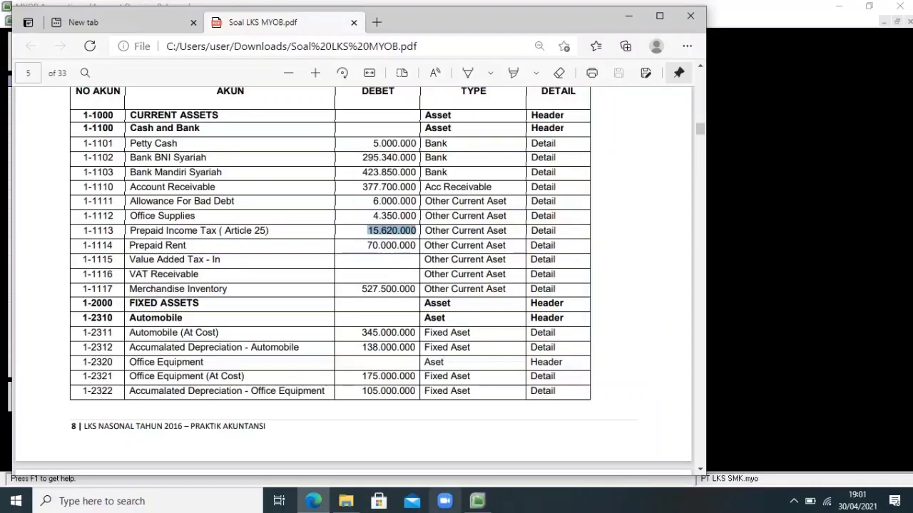
left_click(477, 502)
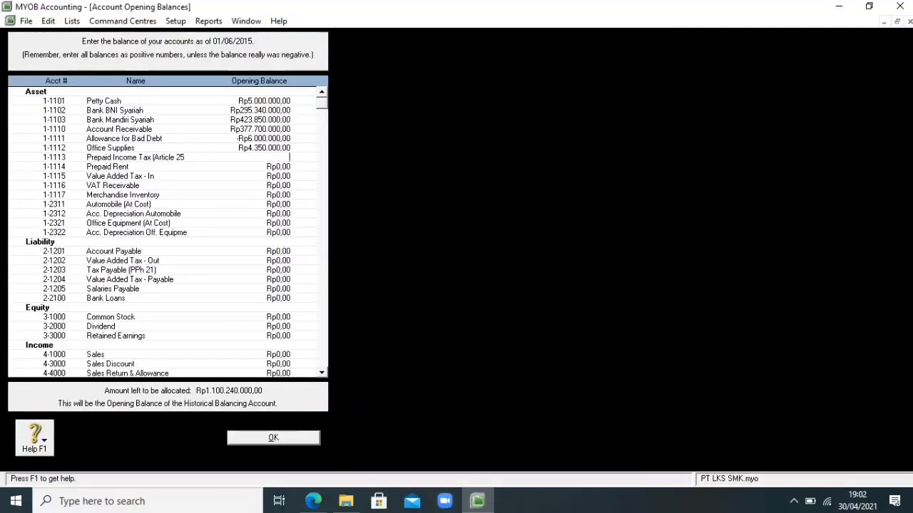
right_click(289, 158)
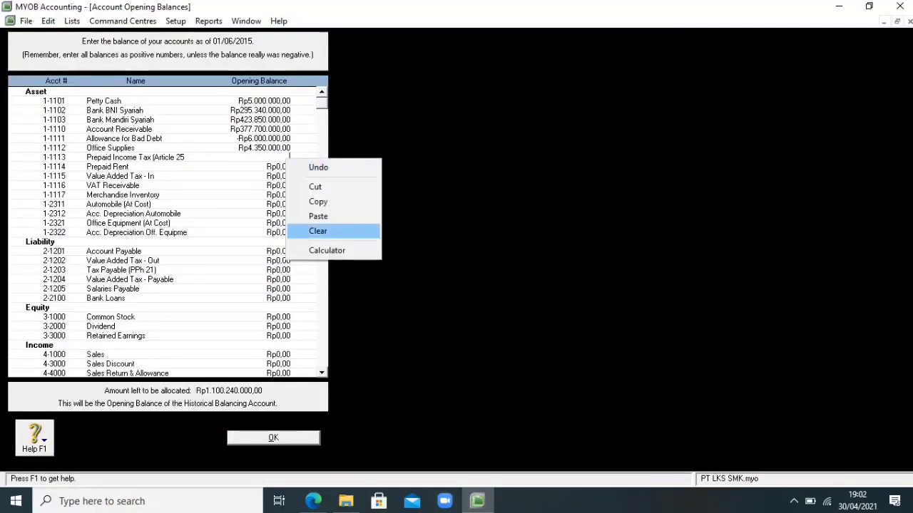
key("Down")
key("Down")
key("Return")
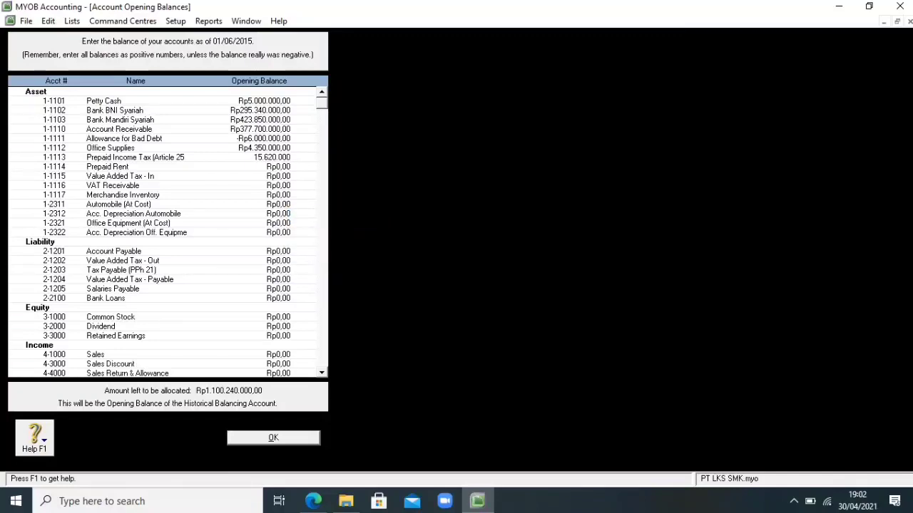
key("Tab")
Copy the Prepaid Rent amount 70.000.000 from the PDF trial balance and paste it as the opening balance of account 1-1114 in MYOB.
key("BackSpace")
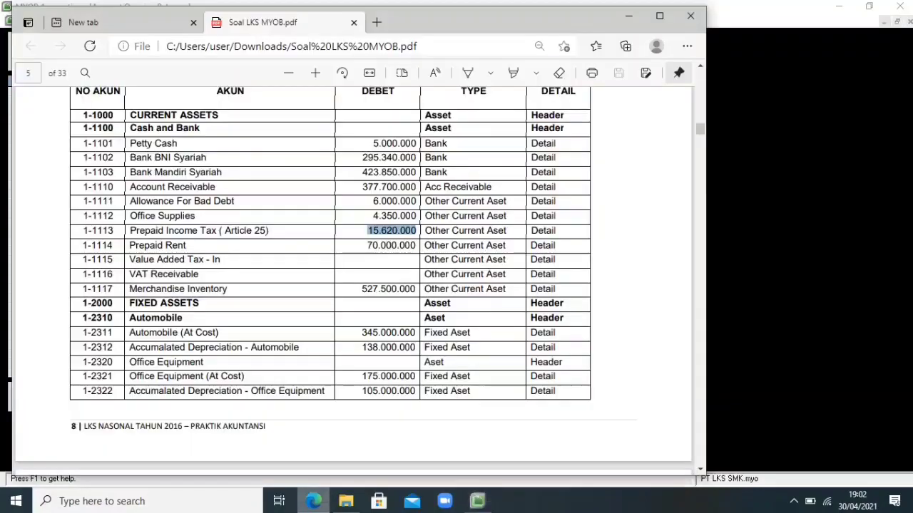
left_click(314, 501)
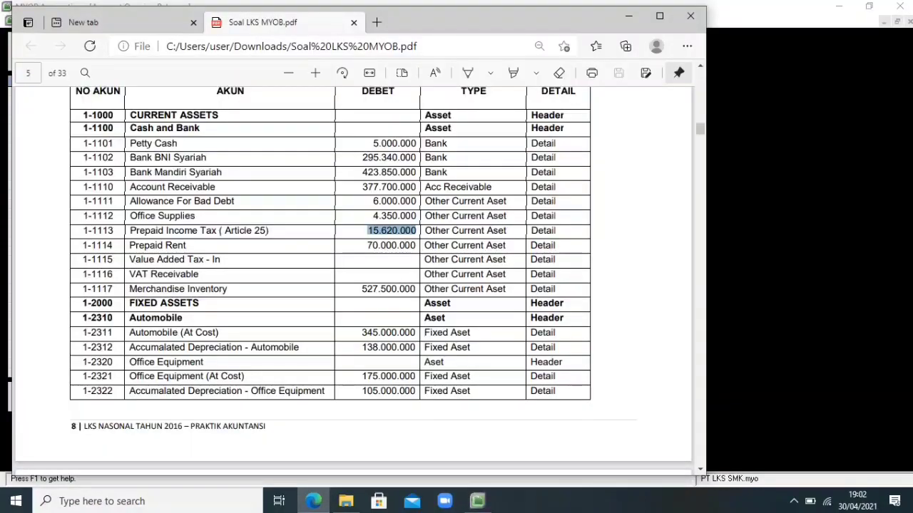
left_click(392, 246)
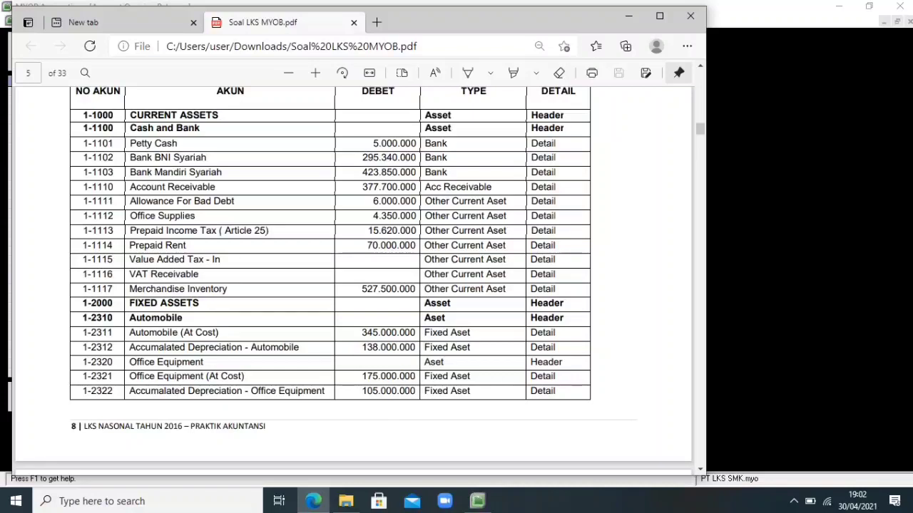
double_click(391, 245)
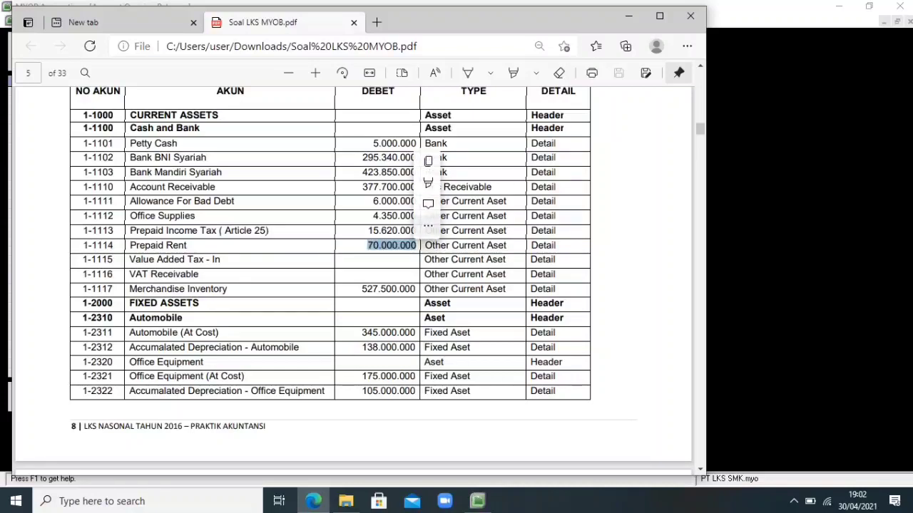
key("ctrl+c")
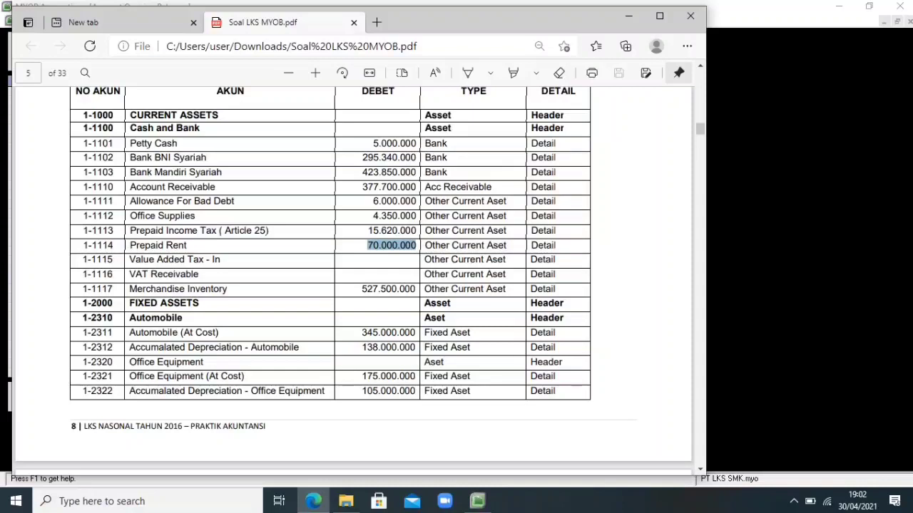
left_click(477, 502)
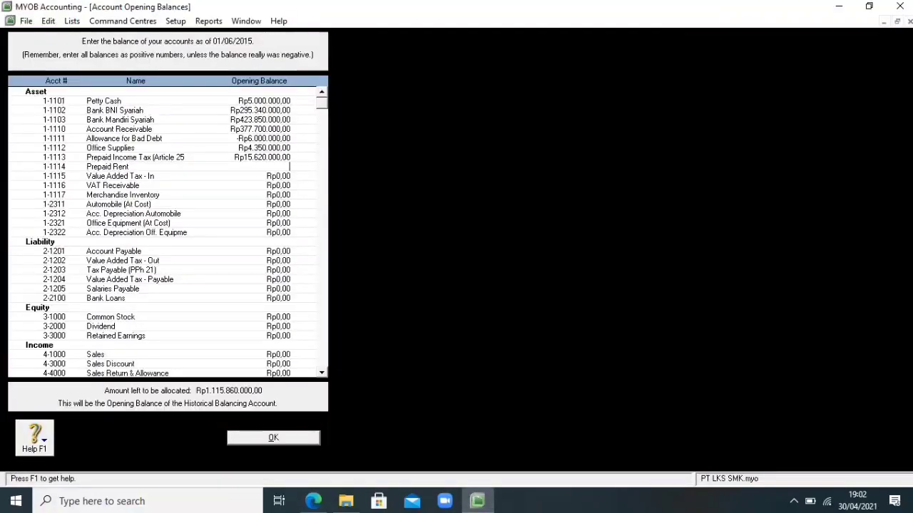
right_click(297, 167)
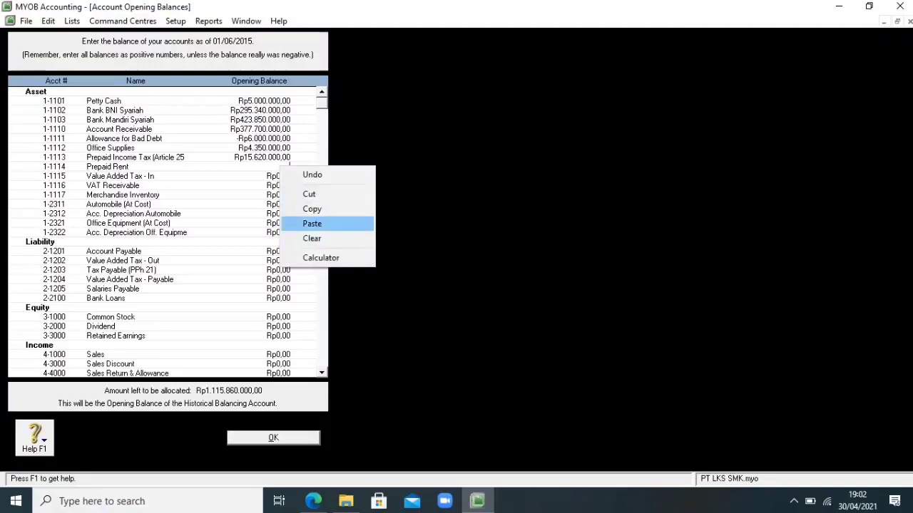
left_click(312, 223)
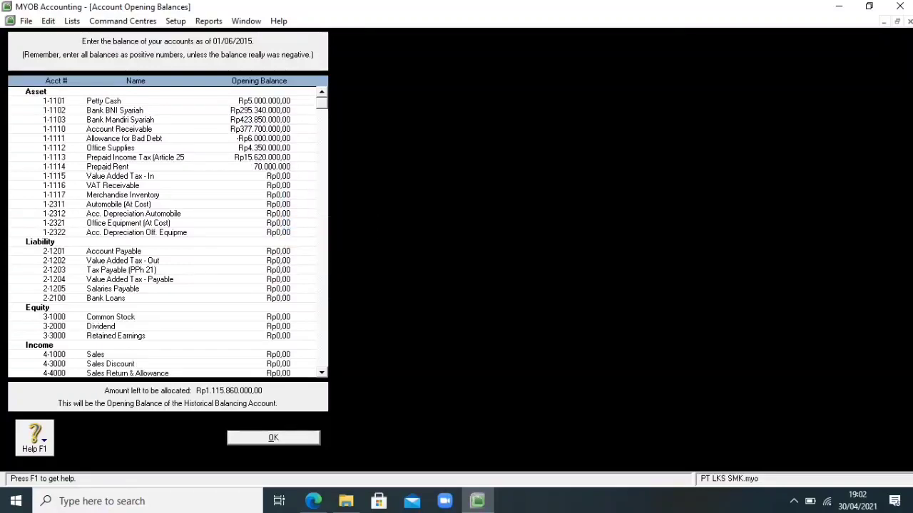
key("Tab")
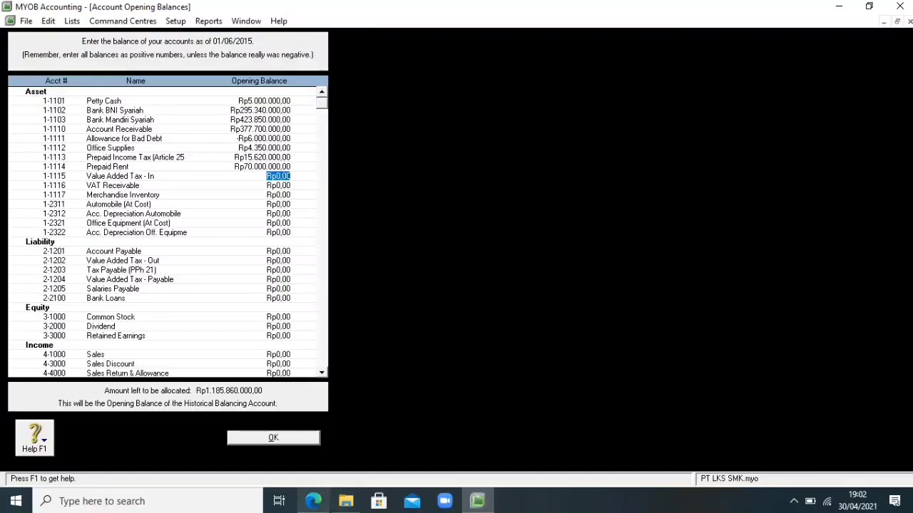
Check the PDF trial balance for amounts on accounts 1-1115 Value Added Tax - In and 1-1116 VAT Receivable, and return to MYOB.
left_click(313, 502)
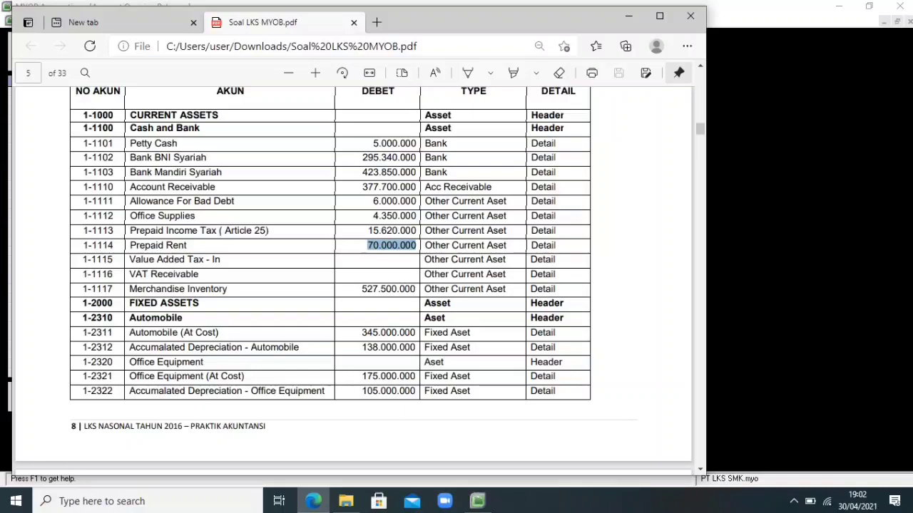
left_click(391, 260)
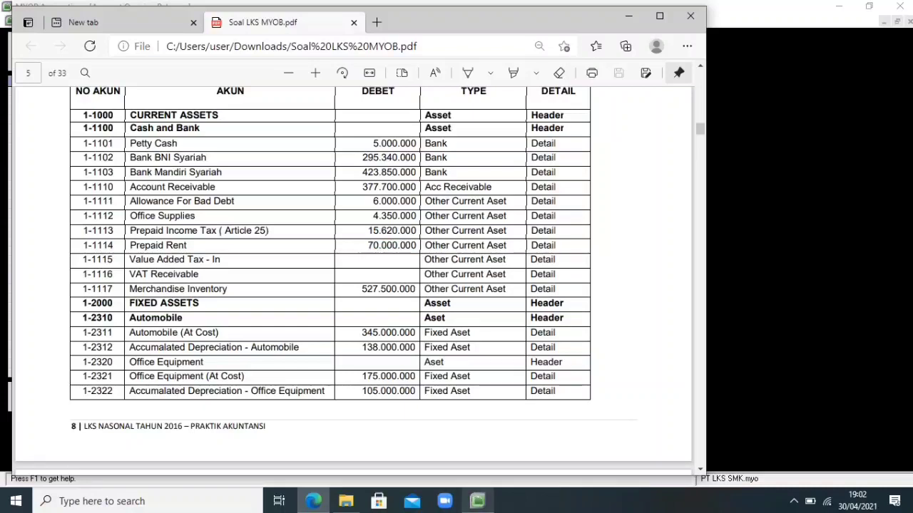
left_click(477, 502)
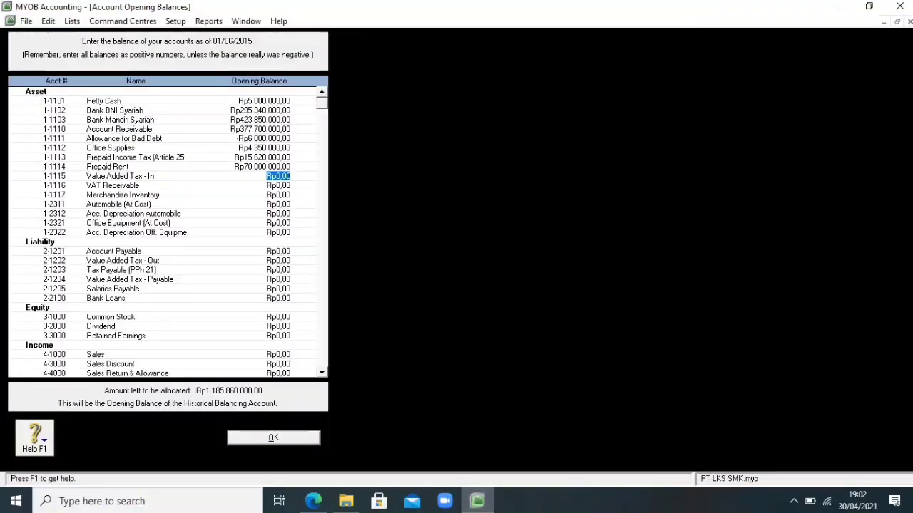
left_click(278, 186)
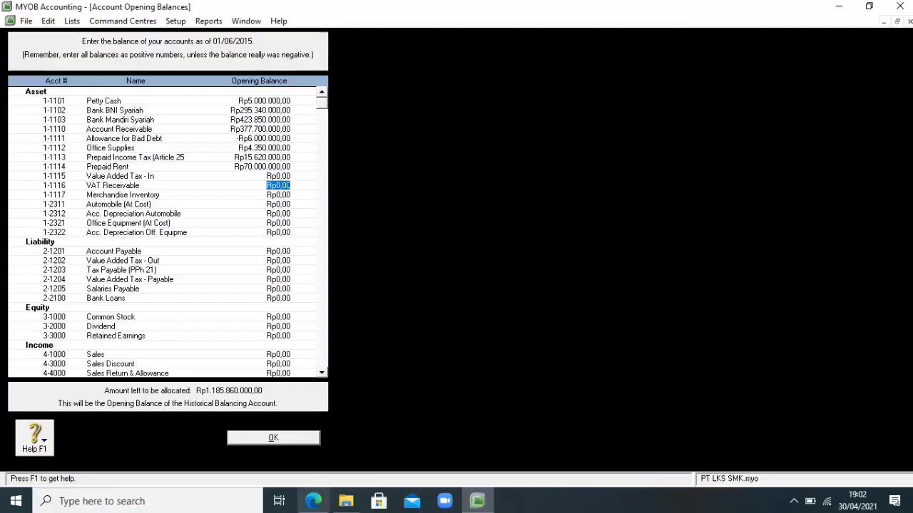
left_click(314, 501)
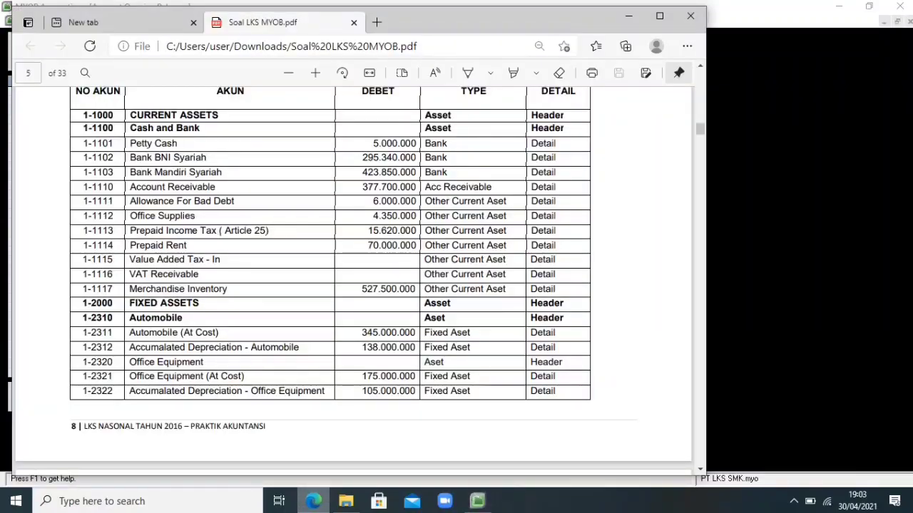
mouse_move(477, 502)
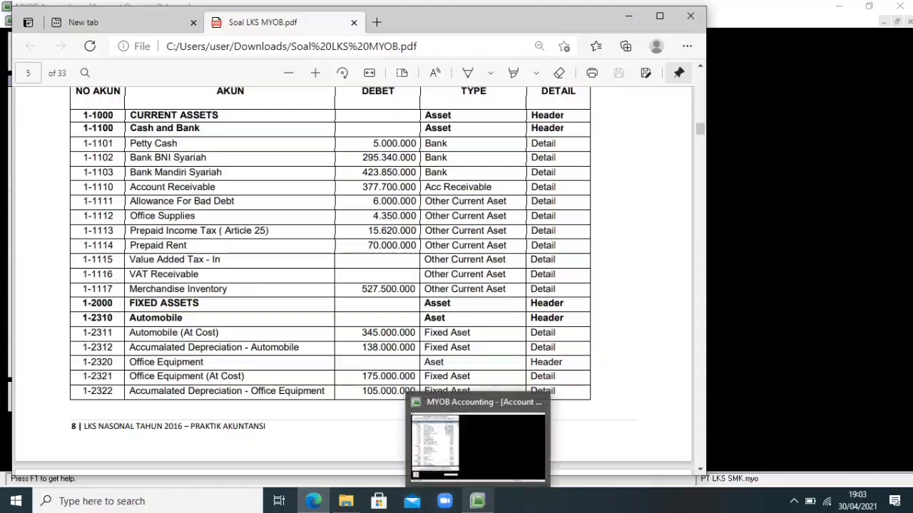
left_click(477, 443)
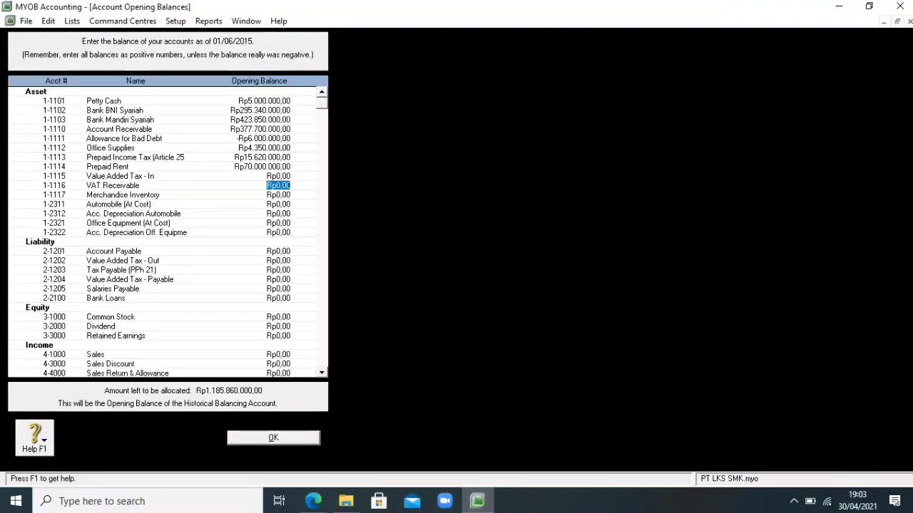
Copy the Merchandise Inventory amount 527.500.000 from the PDF trial balance and paste it as the opening balance of account 1-1117 in MYOB.
left_click(278, 194)
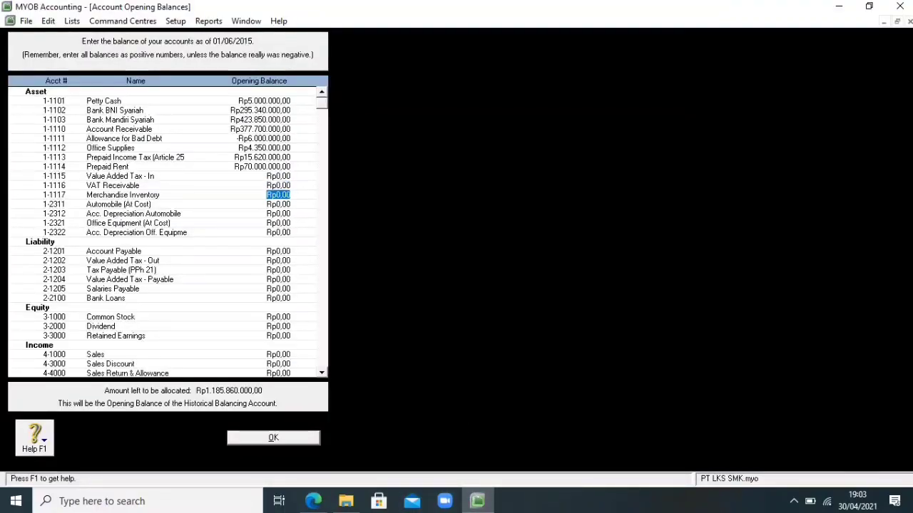
left_click(313, 502)
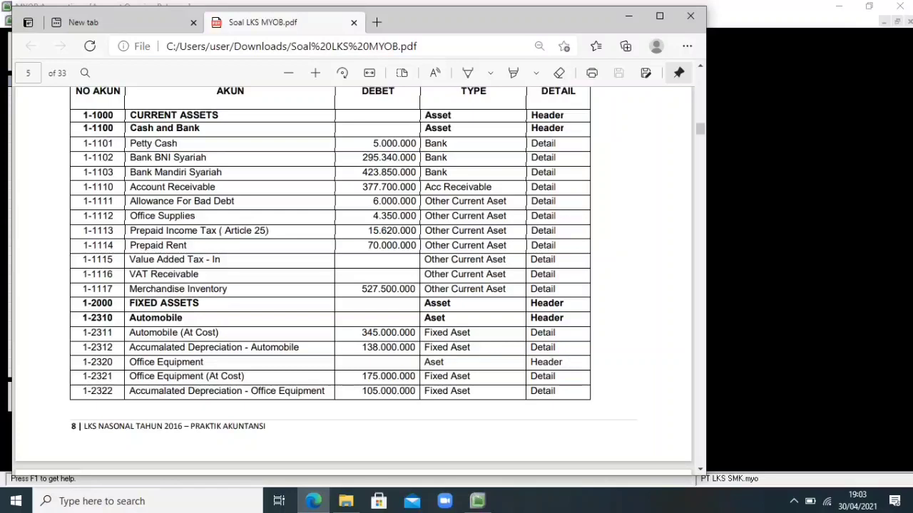
left_click_drag(416, 289, 362, 289)
key("ctrl+c")
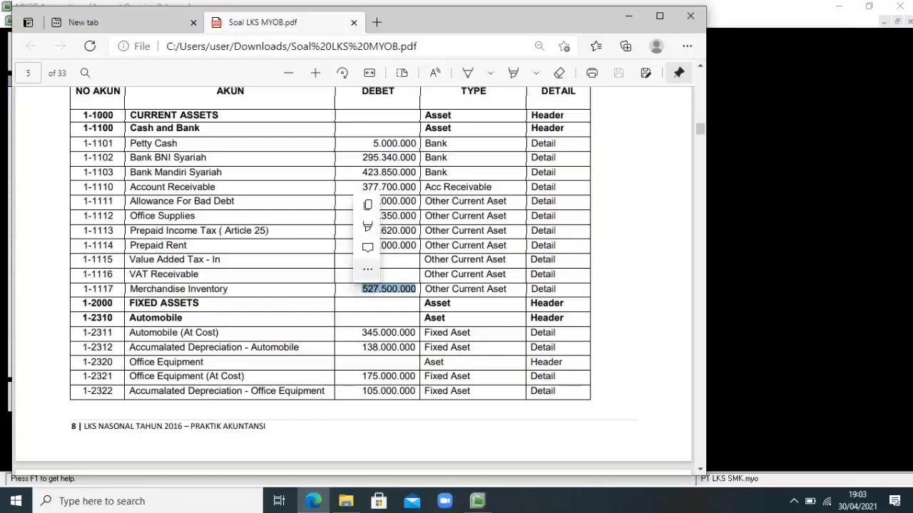
left_click(378, 204)
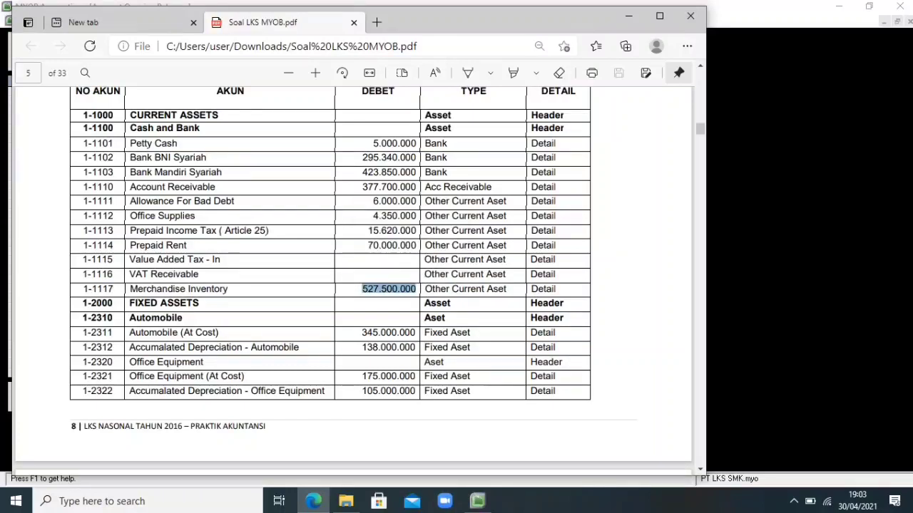
left_click(478, 501)
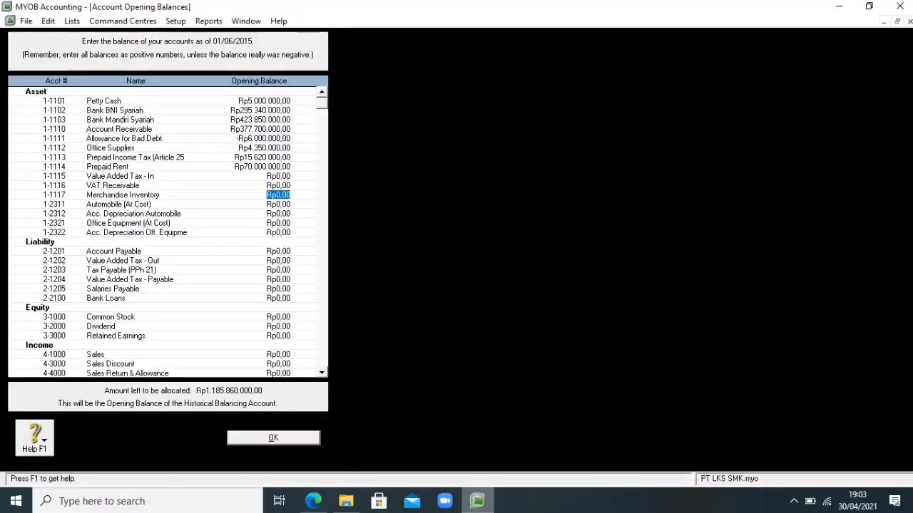
key("BackSpace")
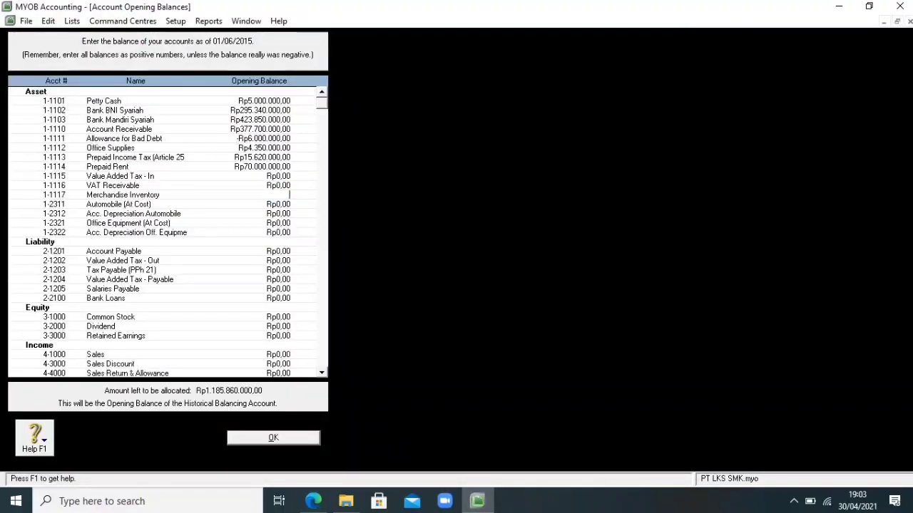
right_click(271, 195)
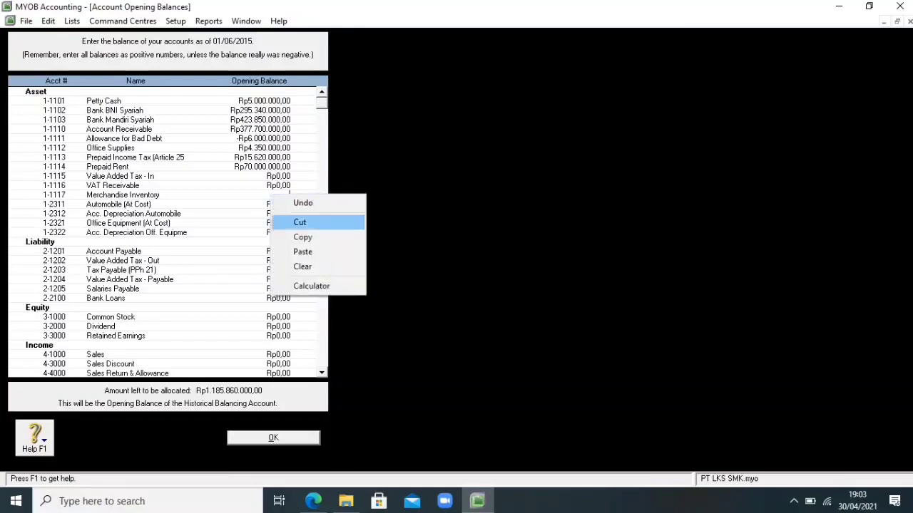
left_click(302, 251)
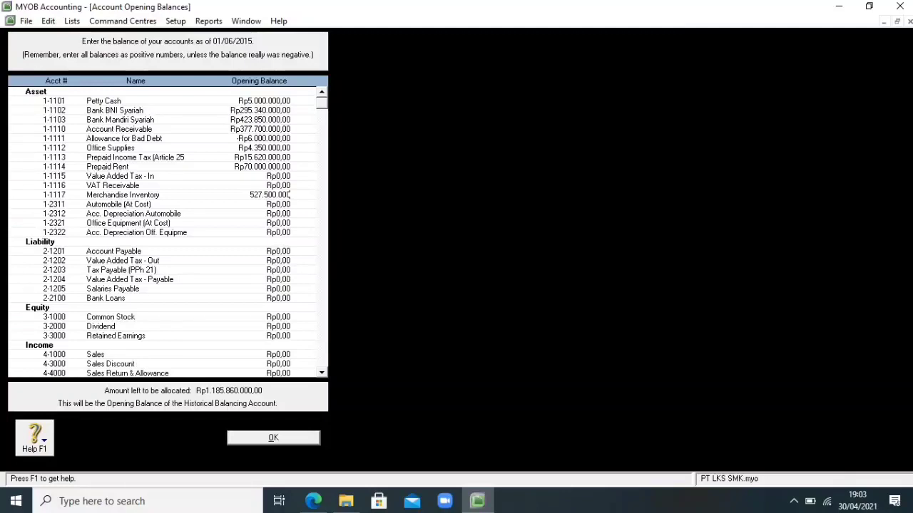
key("Tab")
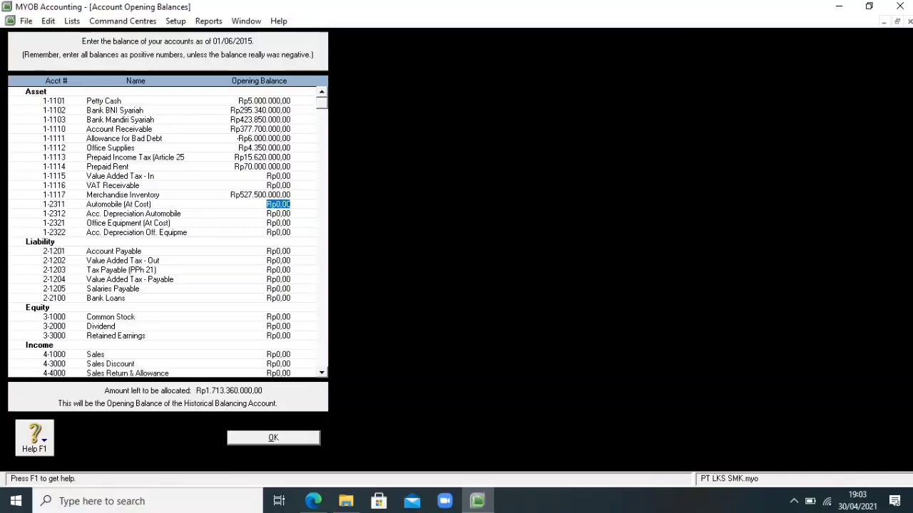
Copy the Automobile (At Cost) amount 345.000.000 from the PDF trial balance and paste it as the opening balance of account 1-2311 in MYOB.
key("BackSpace")
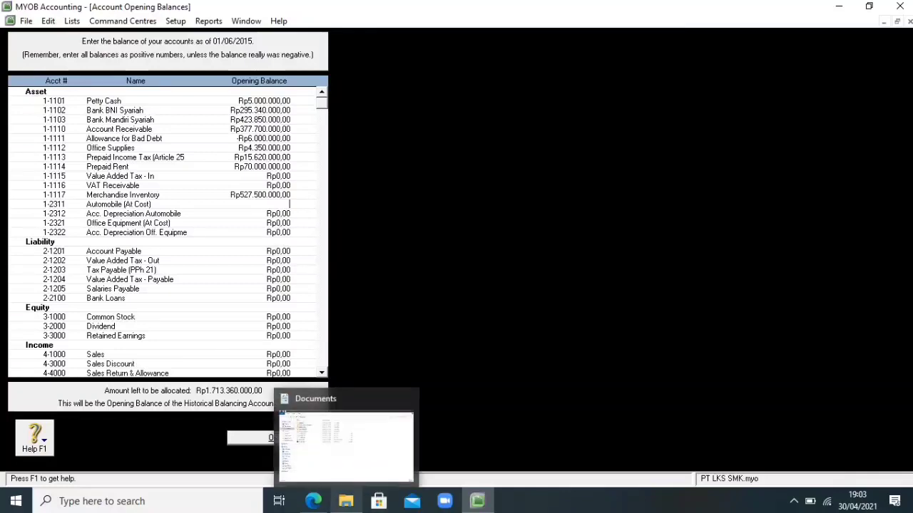
left_click(313, 502)
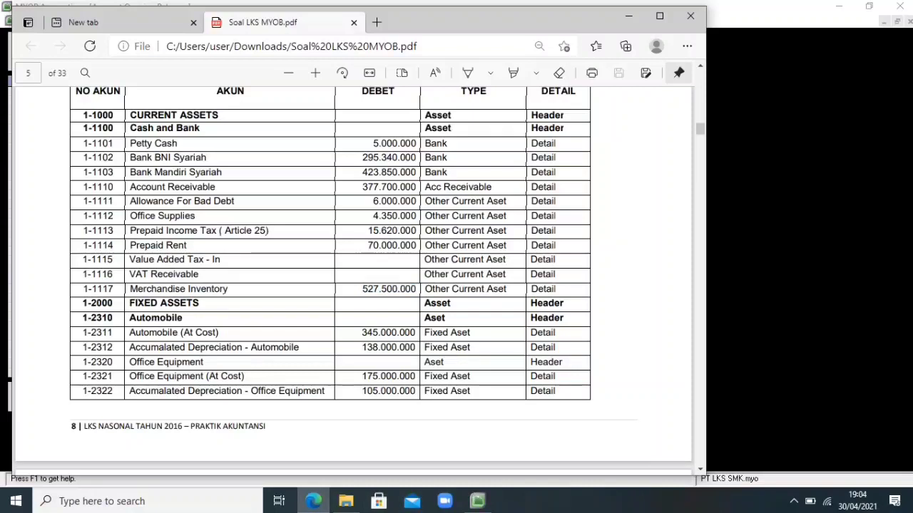
left_click_drag(367, 333, 344, 332)
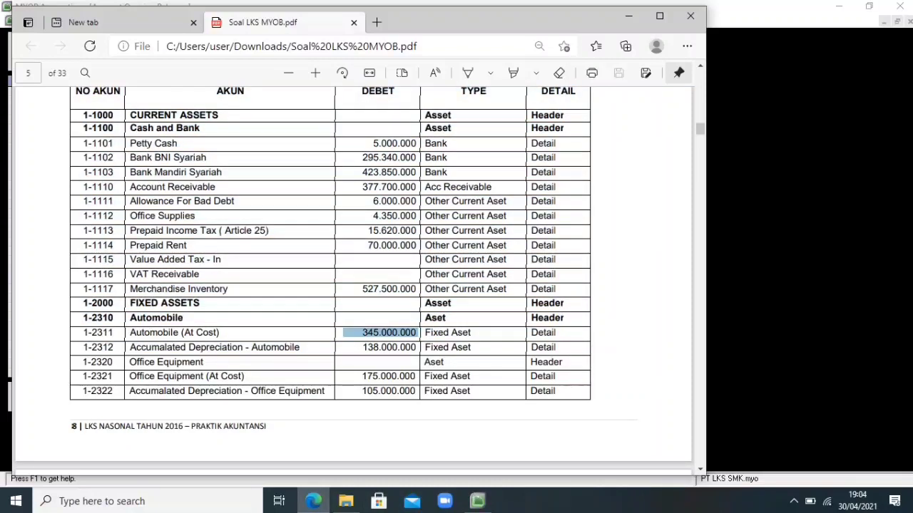
key("ctrl+c")
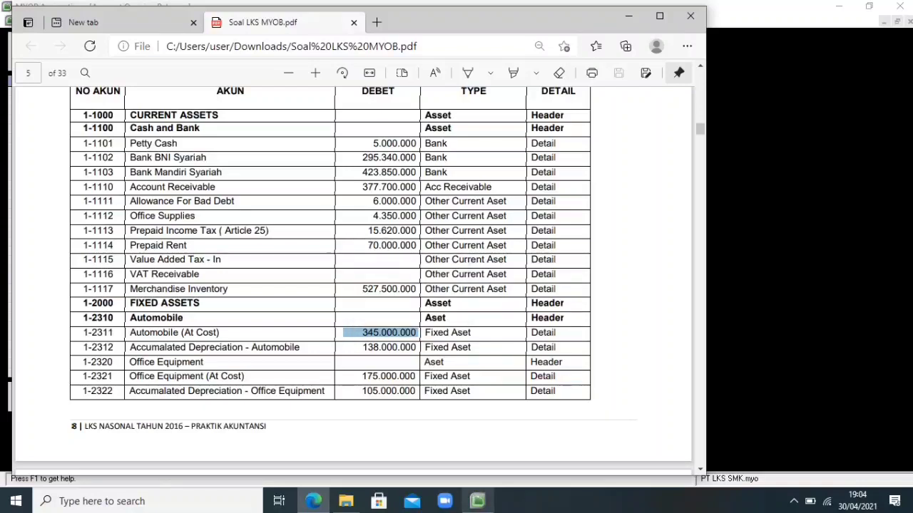
left_click(477, 501)
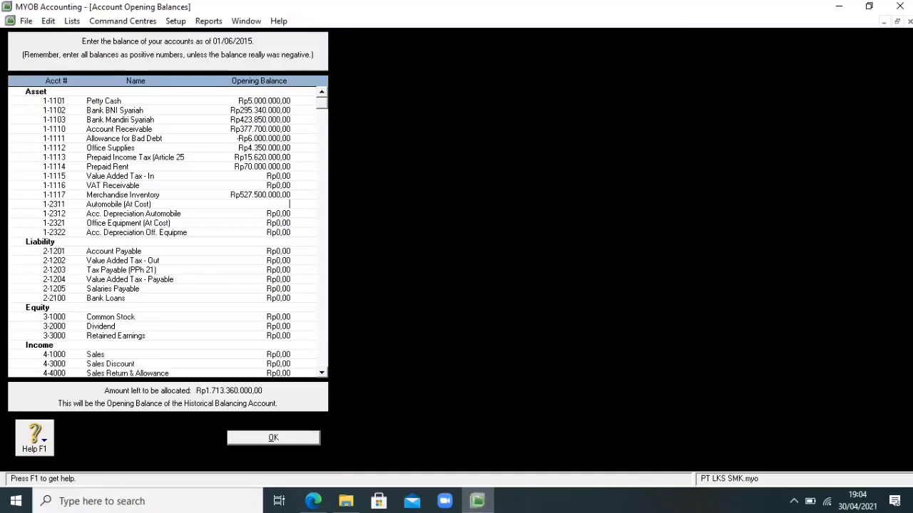
right_click(286, 205)
left_click(315, 261)
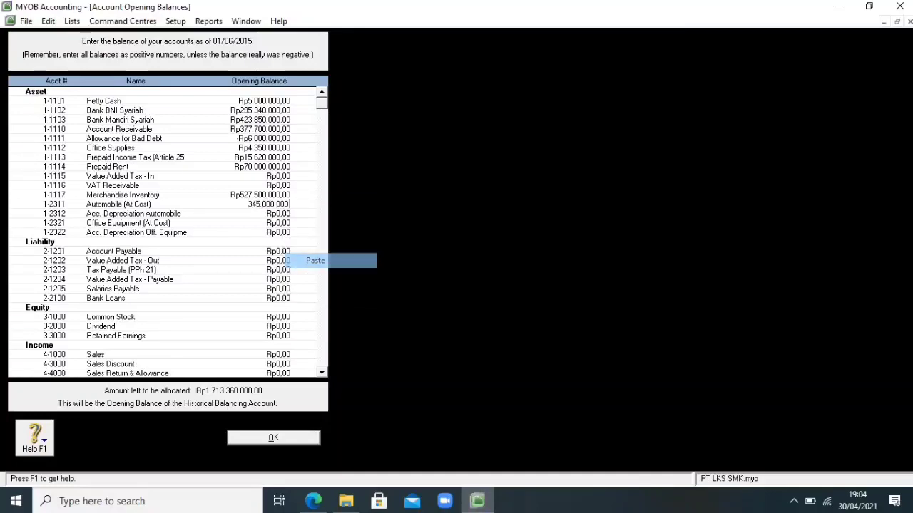
Check the Accumulated Depreciation - Automobile amount in the PDF and enter -138000000 as the opening balance of account 1-2312 in MYOB.
left_click(278, 213)
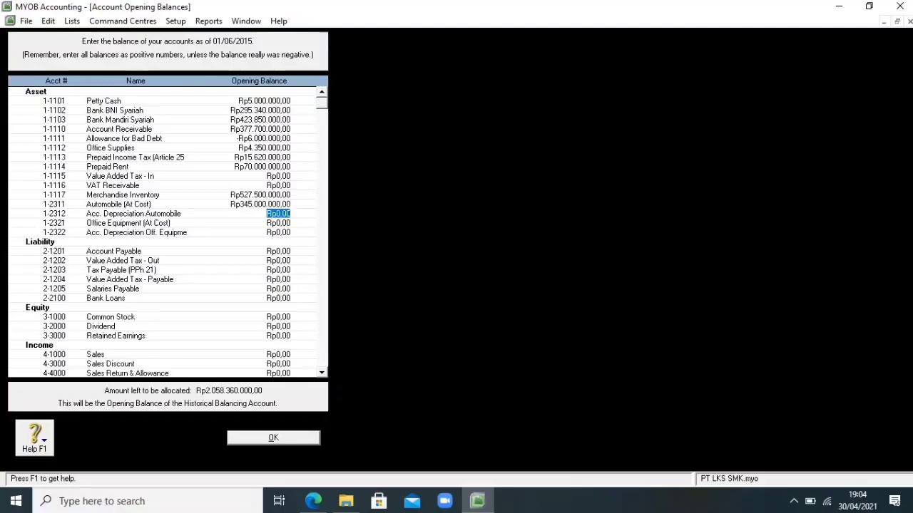
key("BackSpace")
left_click(313, 501)
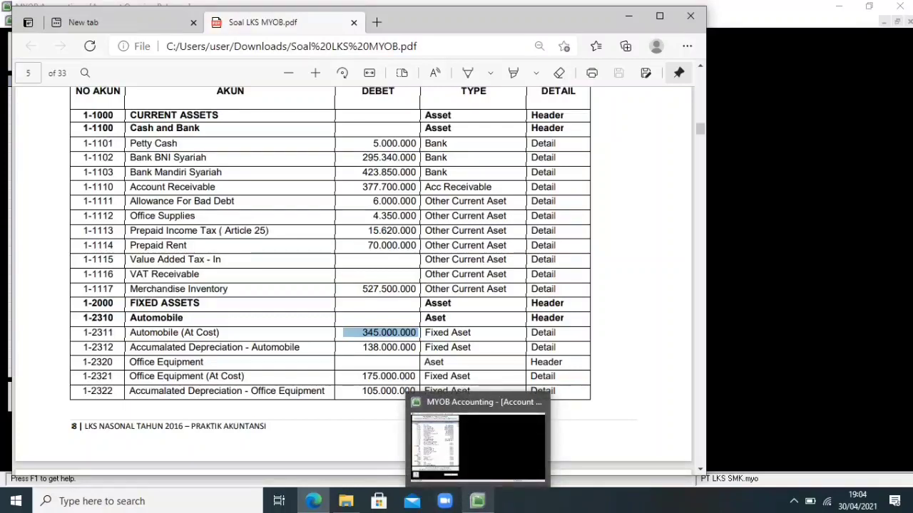
left_click(477, 501)
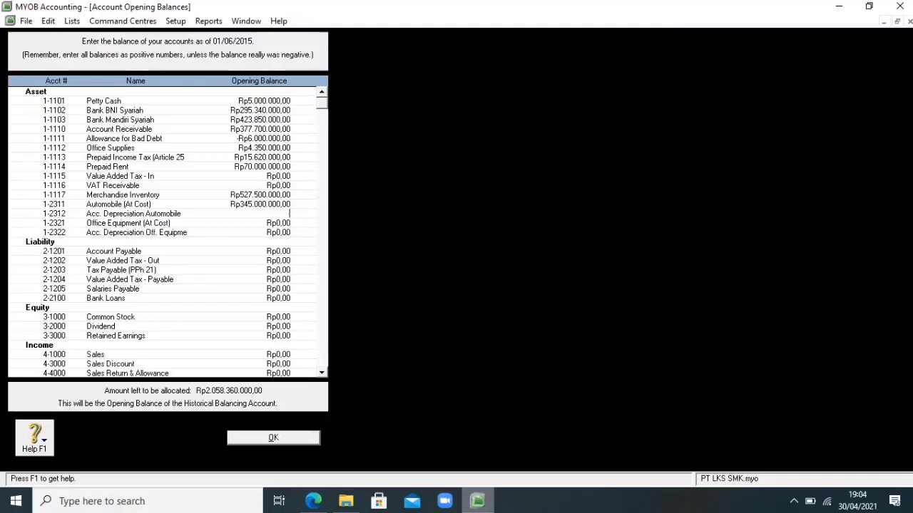
type("-138000000")
key("Tab")
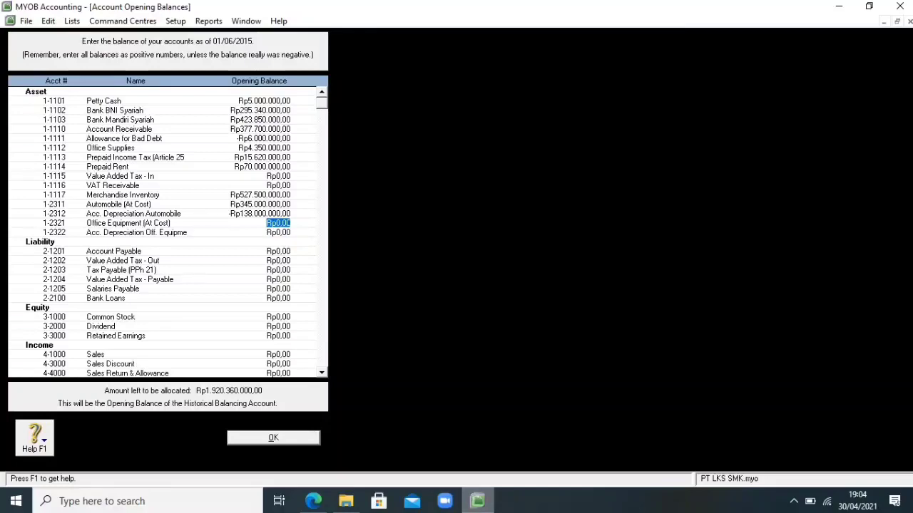
Copy the Office Equipment (At Cost) amount 175.000.000 from the PDF trial balance and paste it as the opening balance of account 1-2321 in MYOB.
key("BackSpace")
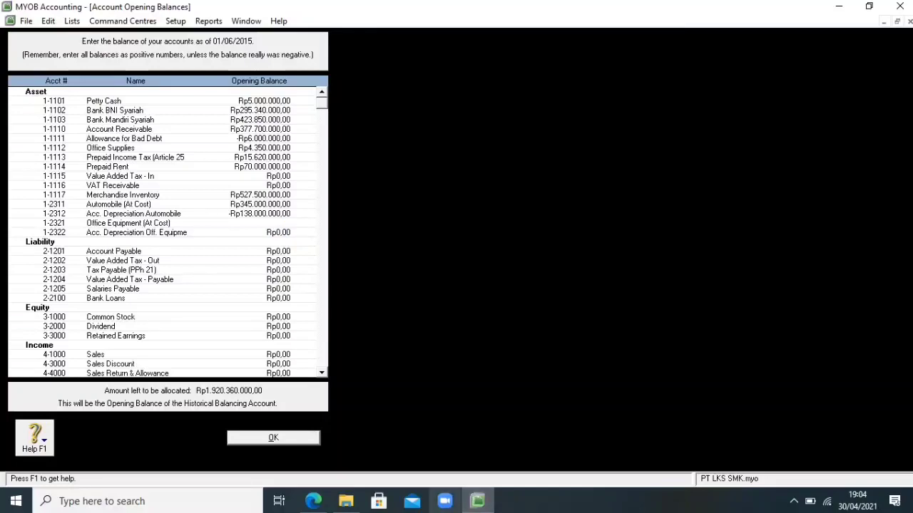
left_click(314, 501)
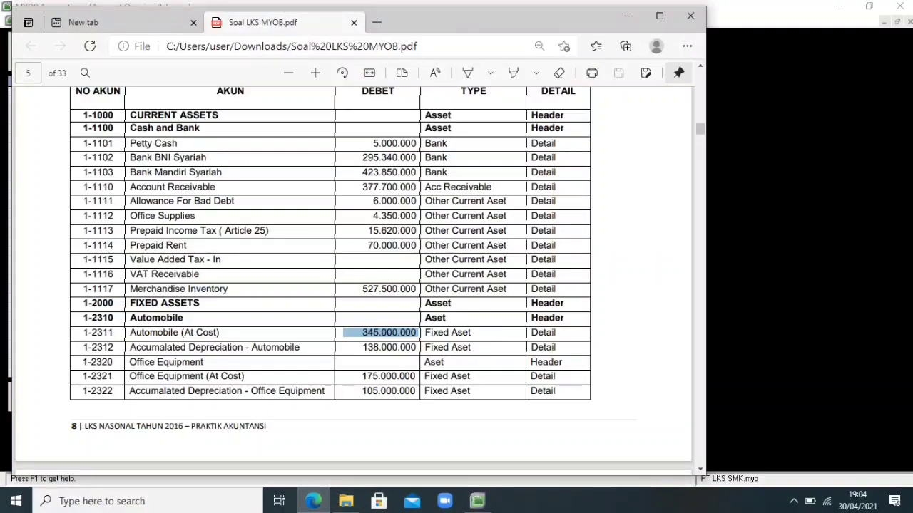
left_click(417, 348)
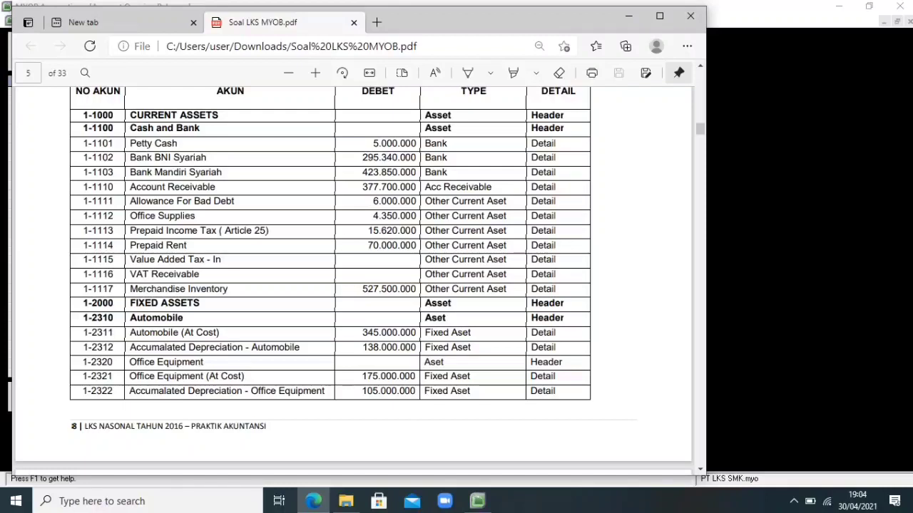
mouse_move(477, 501)
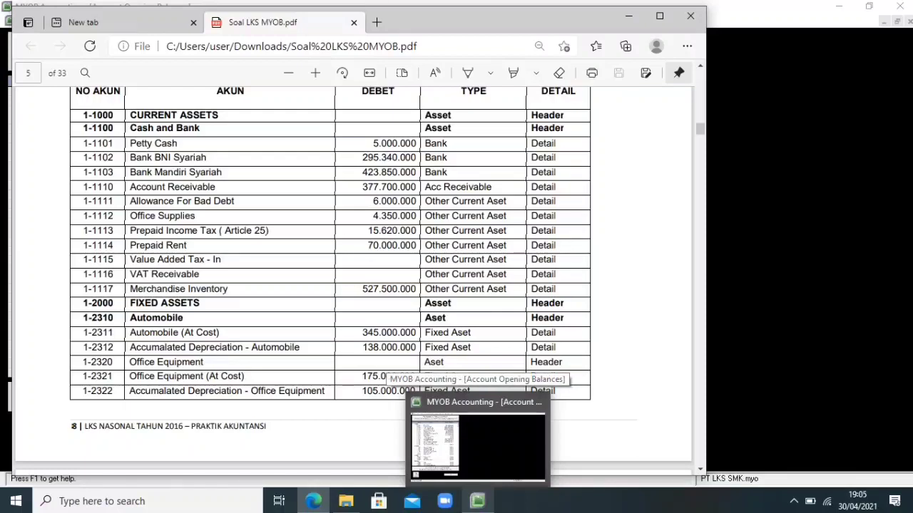
left_click(457, 446)
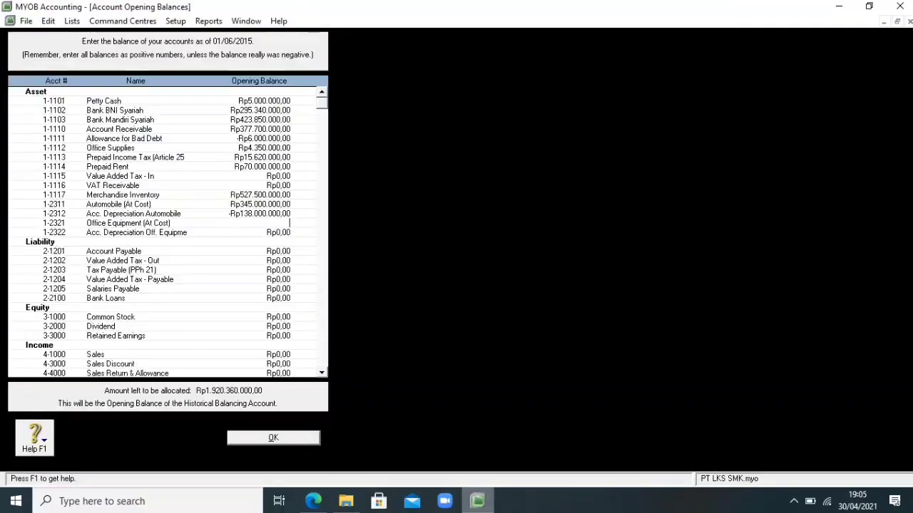
key("alt+Tab")
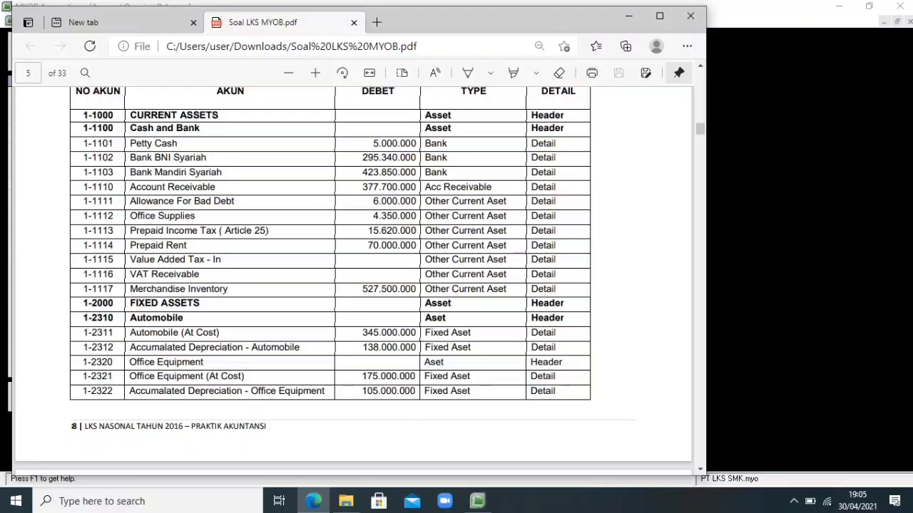
left_click_drag(420, 376, 362, 375)
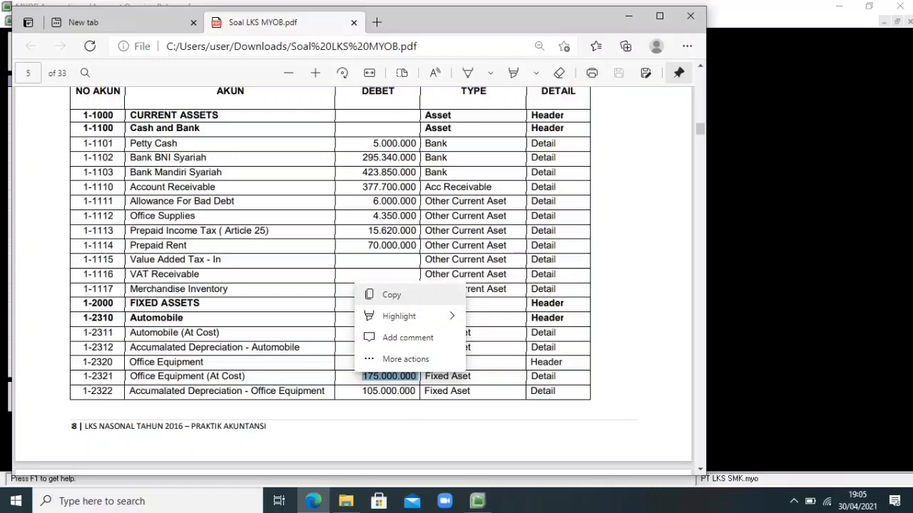
left_click(391, 295)
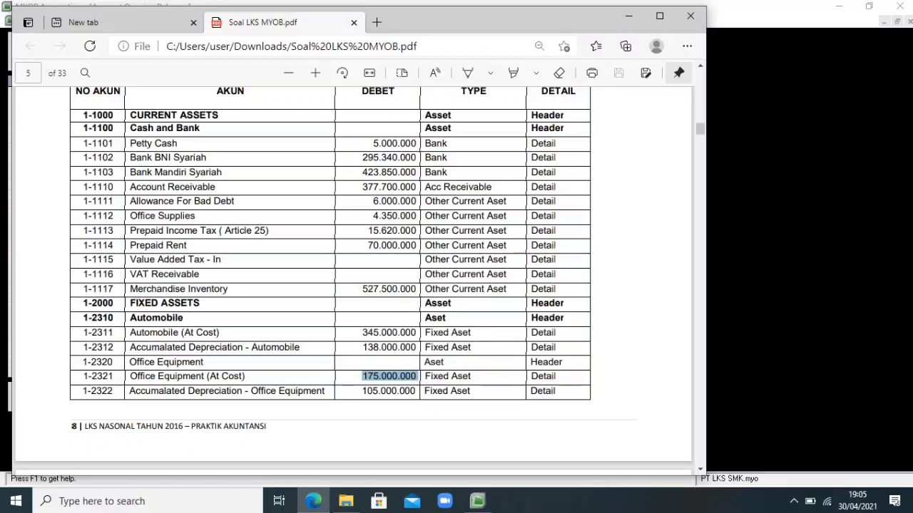
left_click(477, 501)
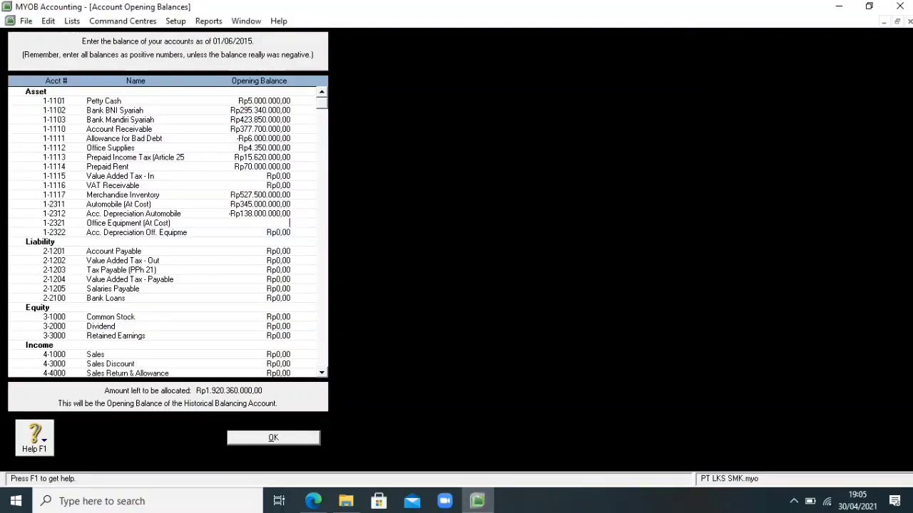
right_click(278, 222)
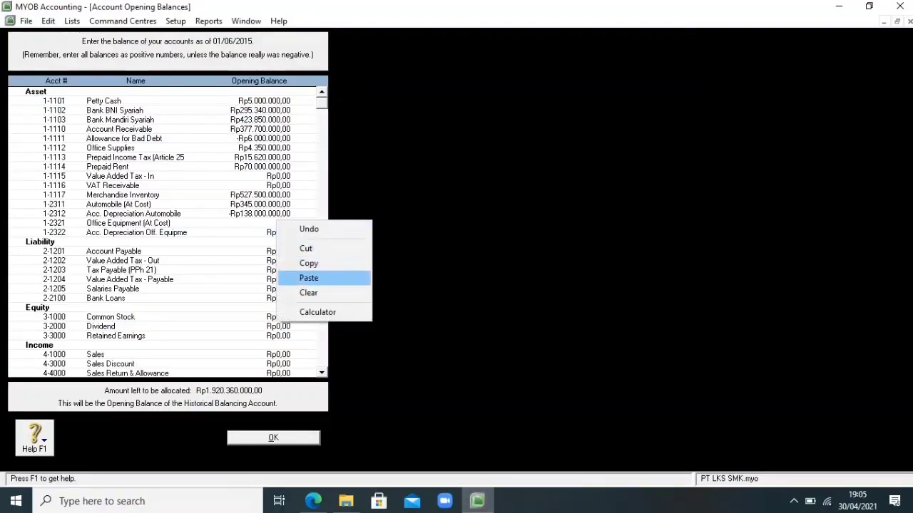
left_click(313, 278)
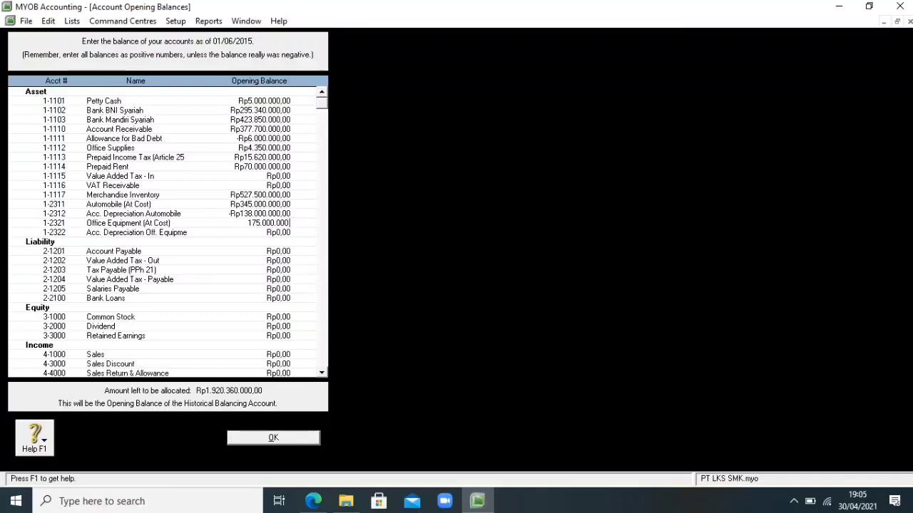
key("Tab")
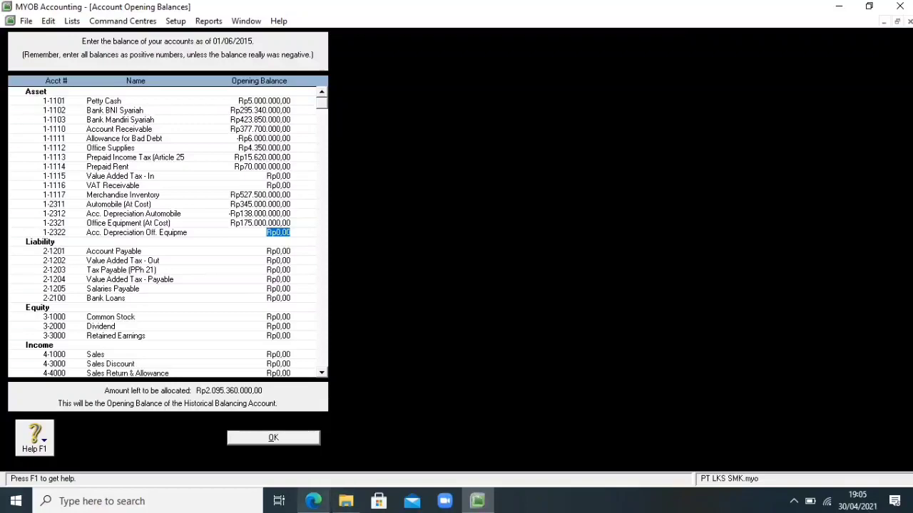
Check the Accumulated Depreciation - Office Equipment amount in the PDF and enter -105000000 as the opening balance of account 1-2322 in MYOB.
mouse_move(313, 501)
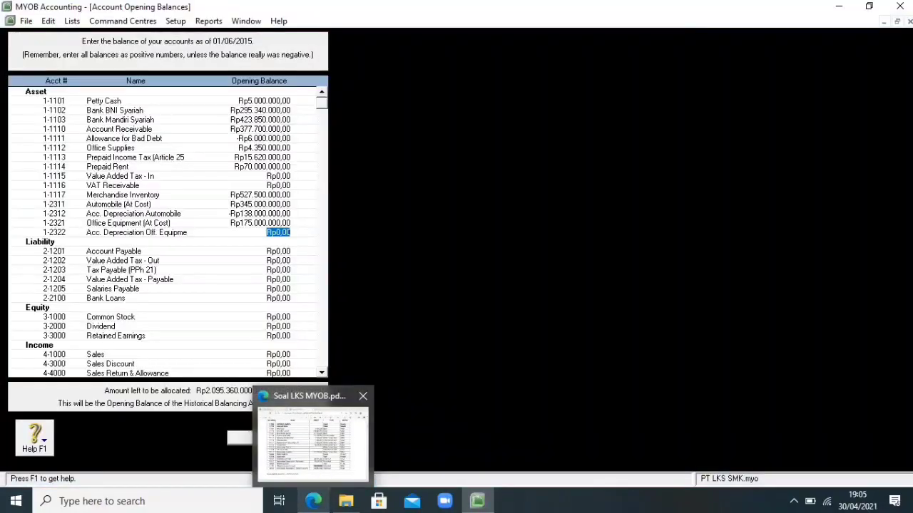
left_click(312, 437)
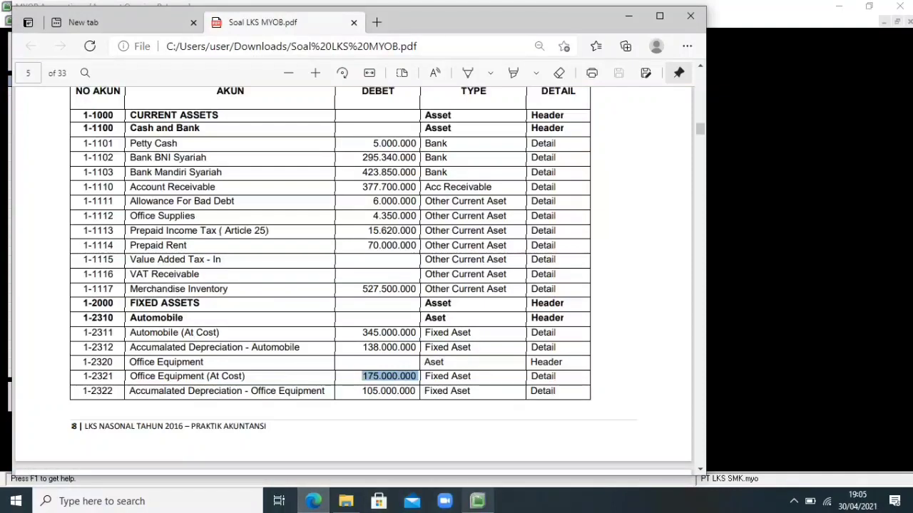
left_click(477, 502)
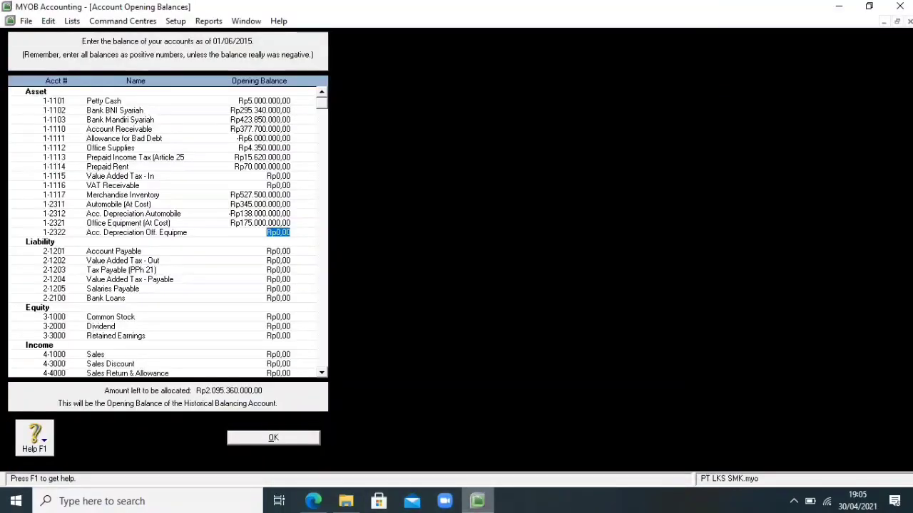
key("BackSpace")
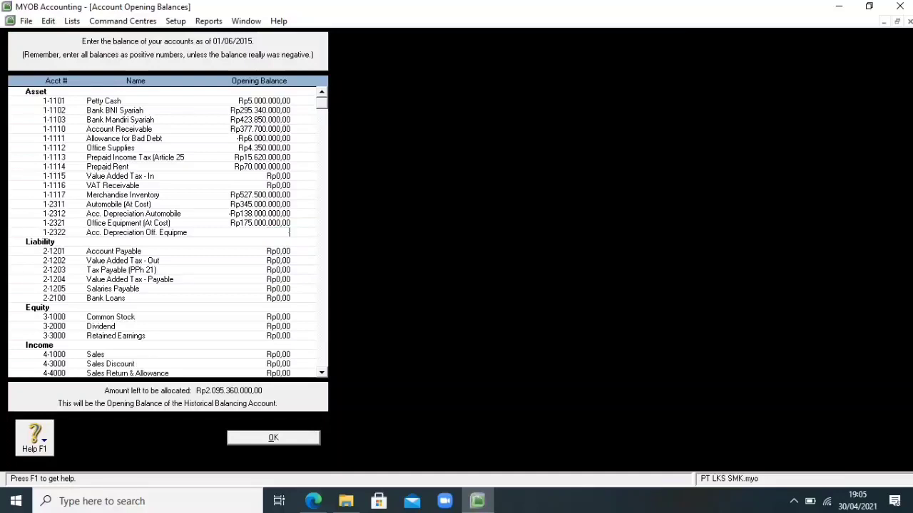
type("-105000000")
key("Tab")
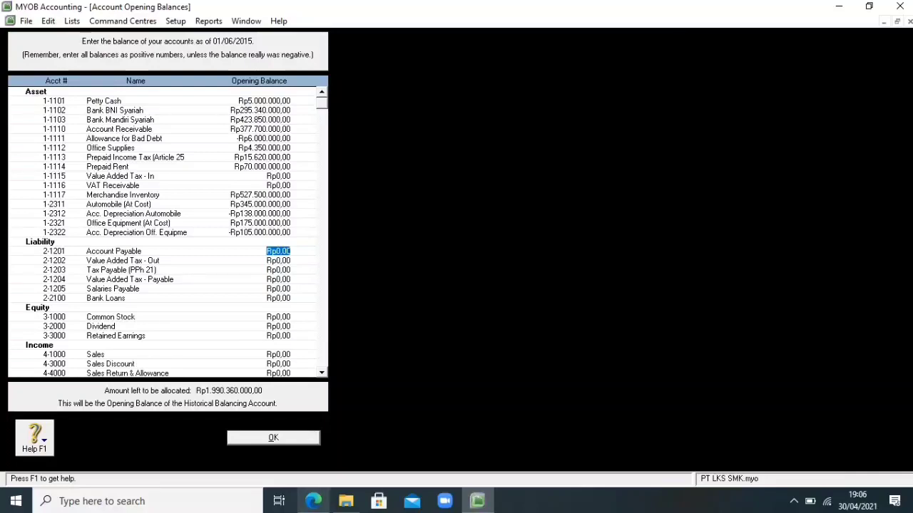
Copy the Account Payable amount 322.000.000 from the PDF's liability section and paste it as the opening balance of account 2-1201 in MYOB.
left_click(313, 502)
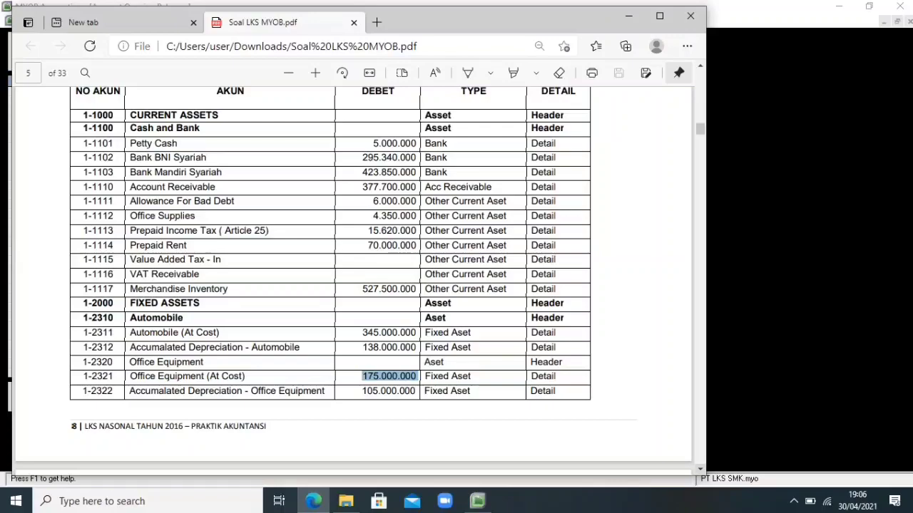
scroll(353, 278, "down", 4)
scroll(353, 278, "down", 3)
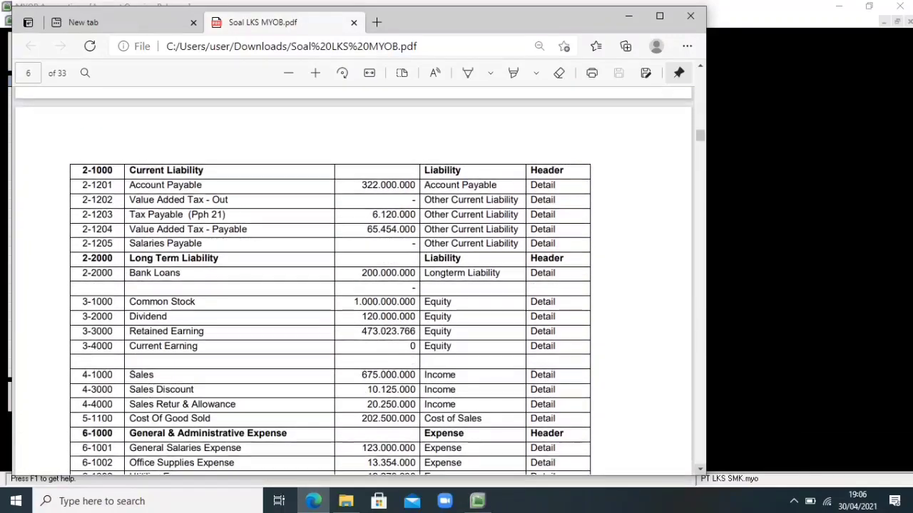
scroll(353, 278, "down", 1)
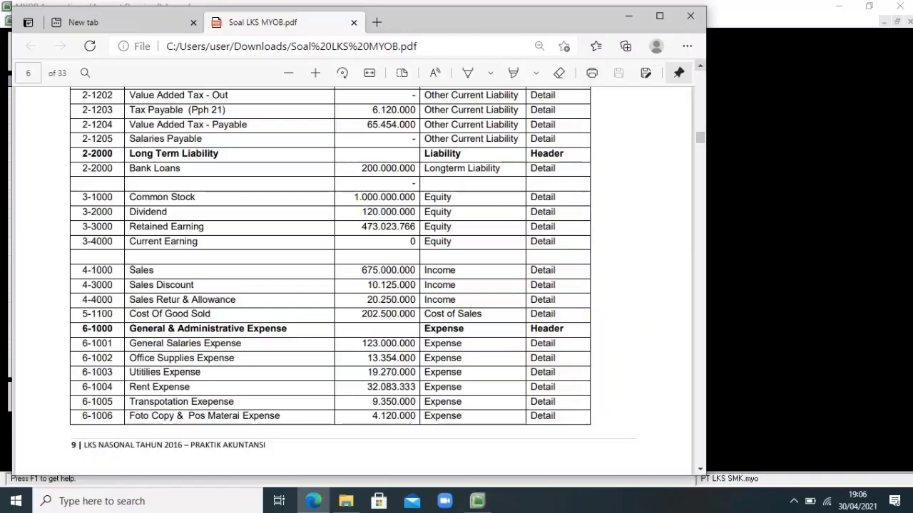
scroll(353, 278, "up", 1)
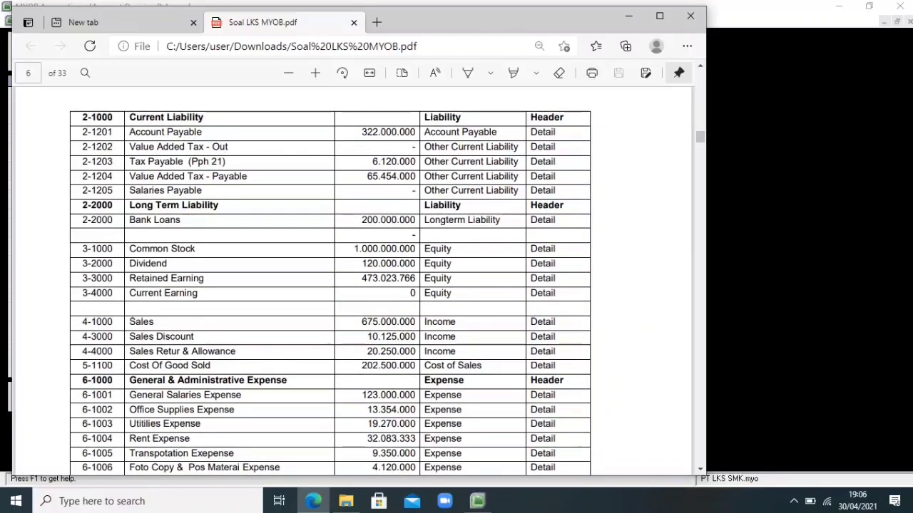
left_click_drag(416, 132, 362, 132)
key("ctrl+c")
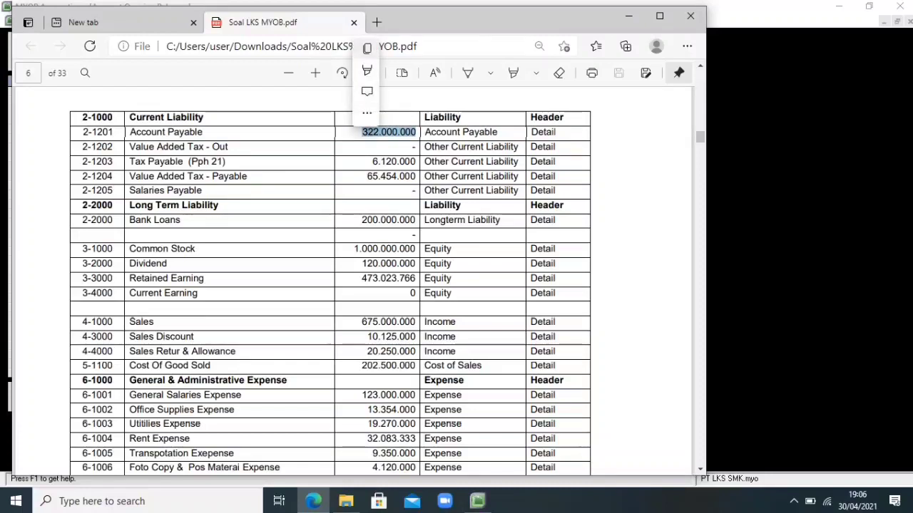
left_click(366, 48)
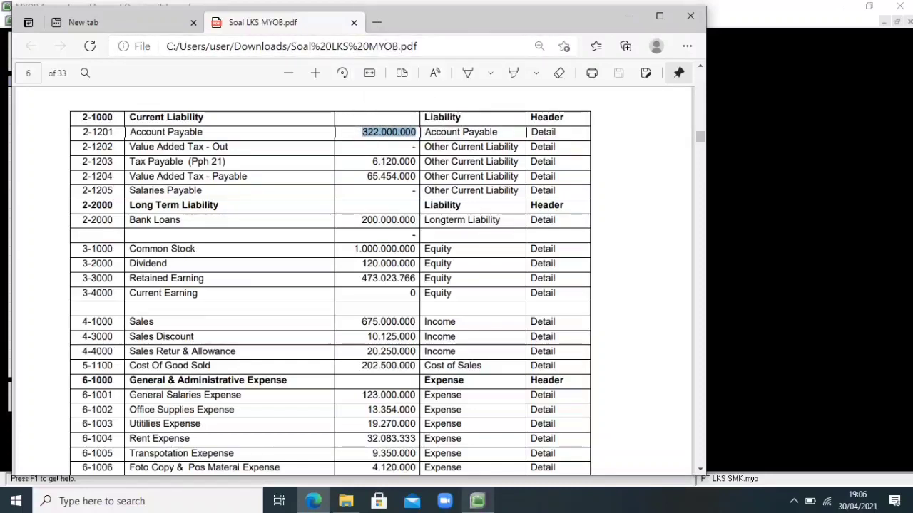
left_click(478, 501)
key("BackSpace")
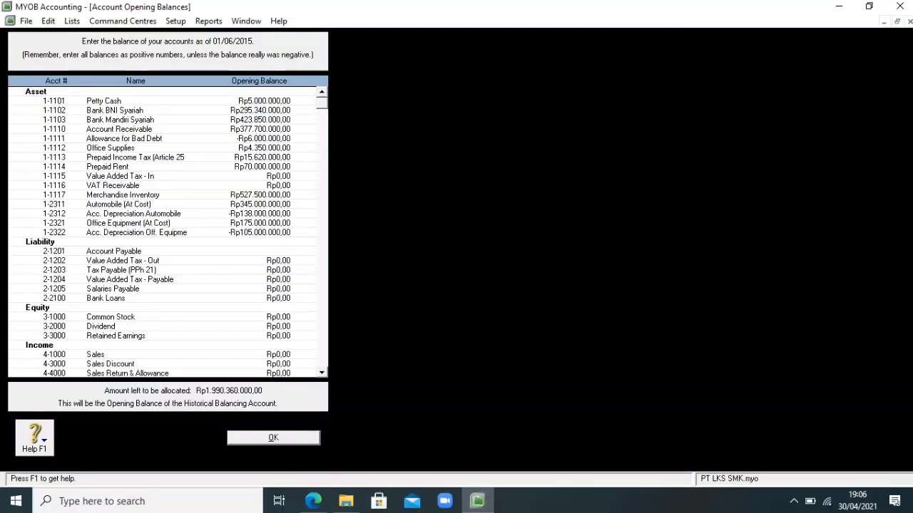
right_click(281, 251)
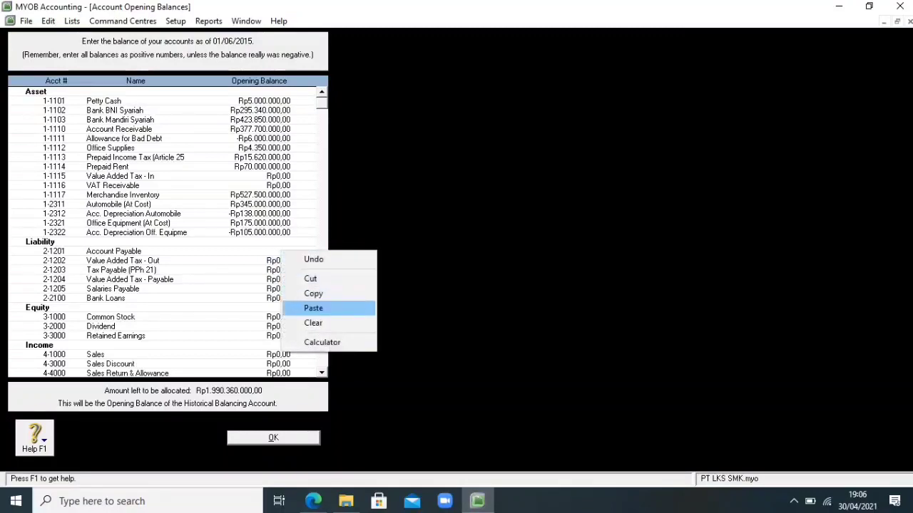
left_click(313, 308)
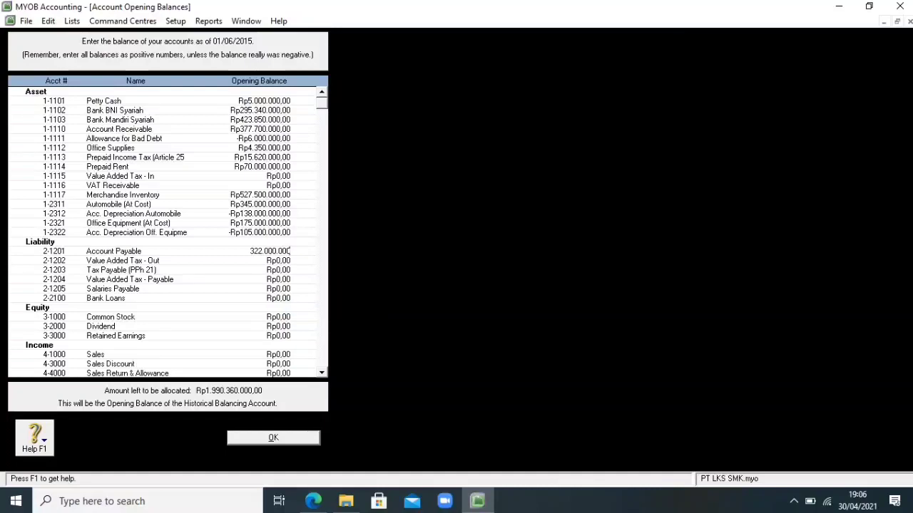
key("Tab")
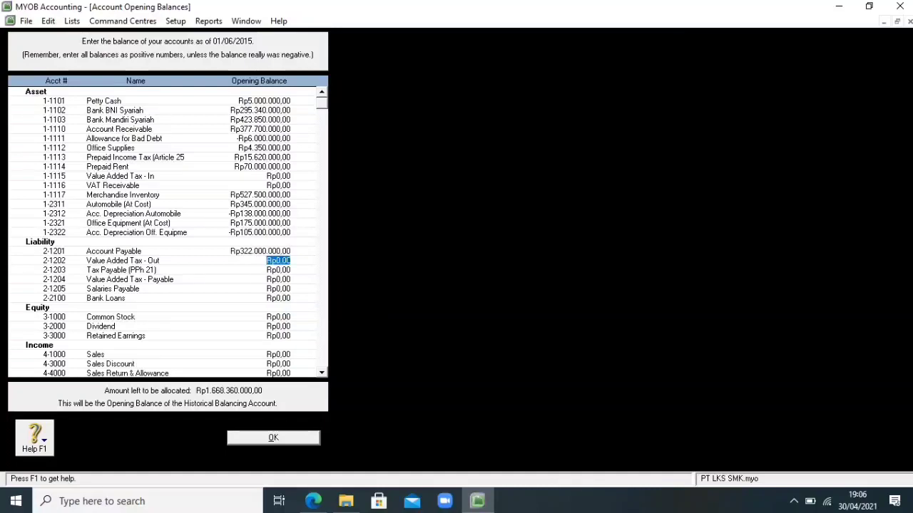
Check the PDF trial balance for an amount on account 2-1202 Value Added Tax - Out and skip that account in MYOB.
left_click(313, 502)
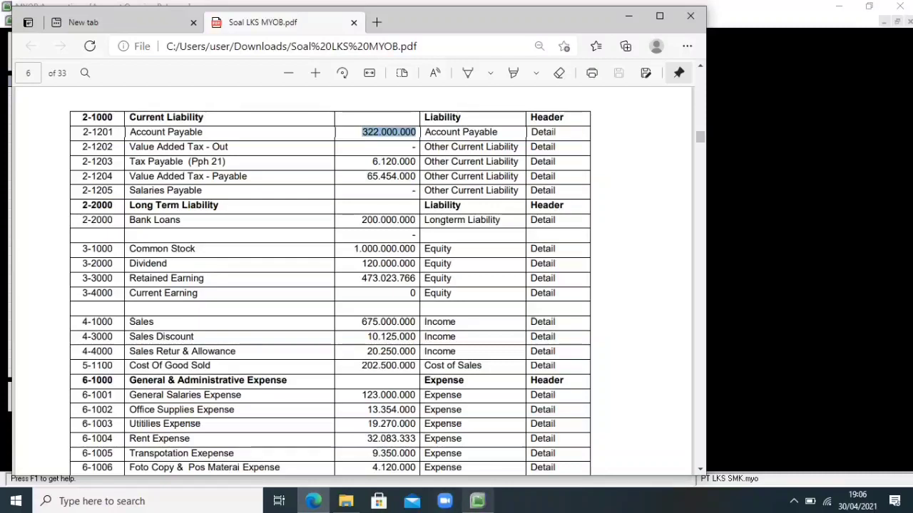
left_click(477, 501)
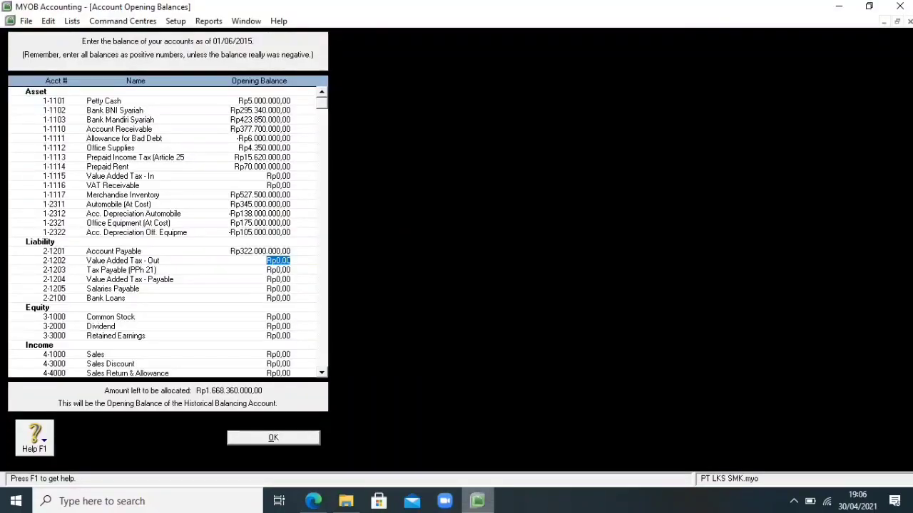
key("Tab")
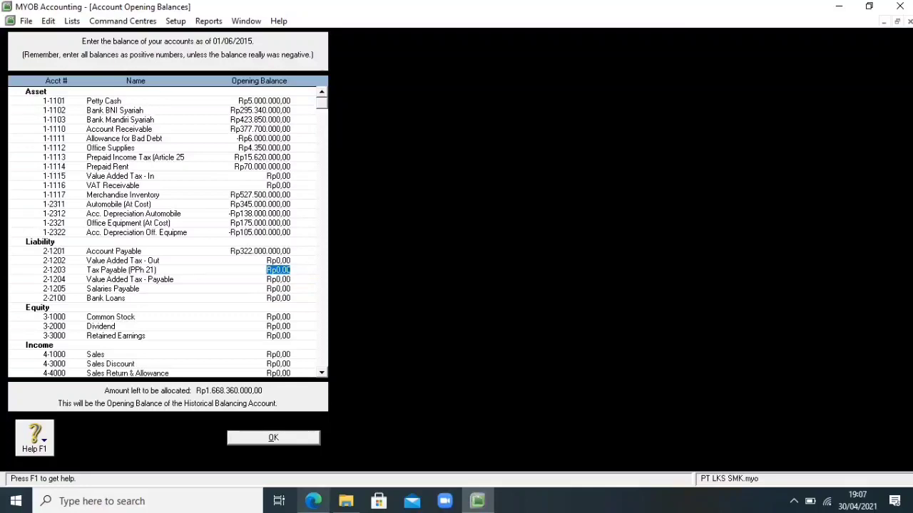
Copy the Tax Payable (PPh 21) amount 6.120.000 from the PDF trial balance and paste it as the opening balance of account 2-1203 in MYOB.
left_click(314, 501)
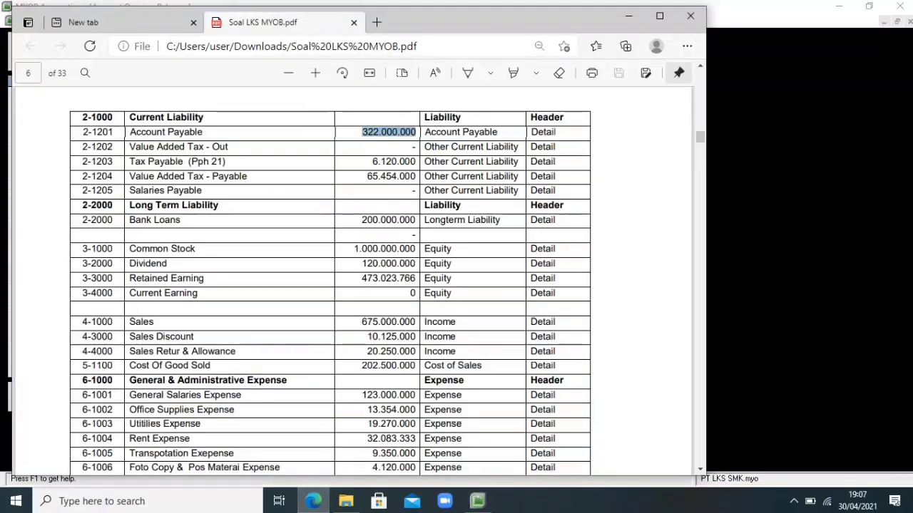
left_click(393, 162)
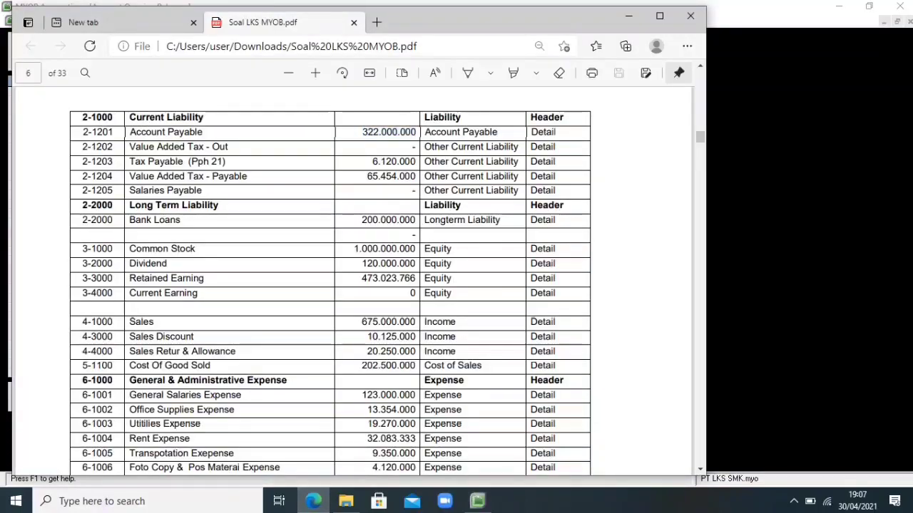
left_click_drag(421, 162, 372, 162)
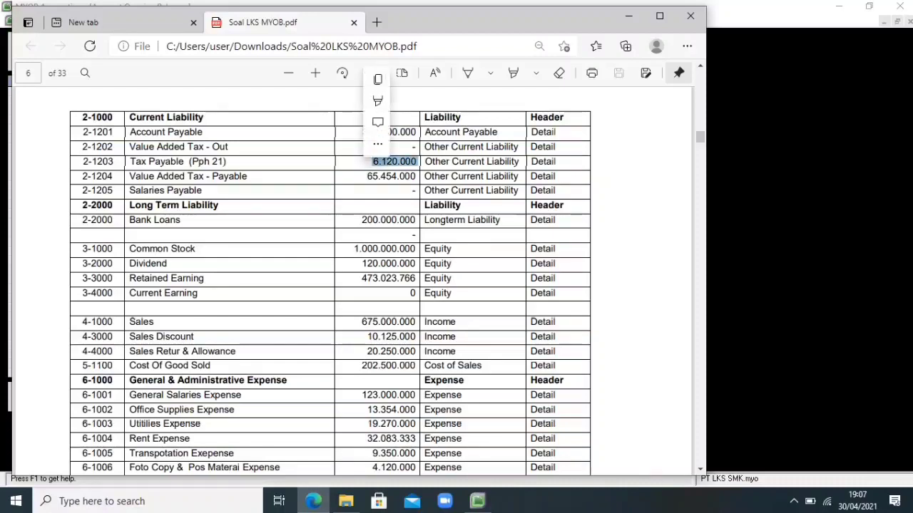
left_click(378, 79)
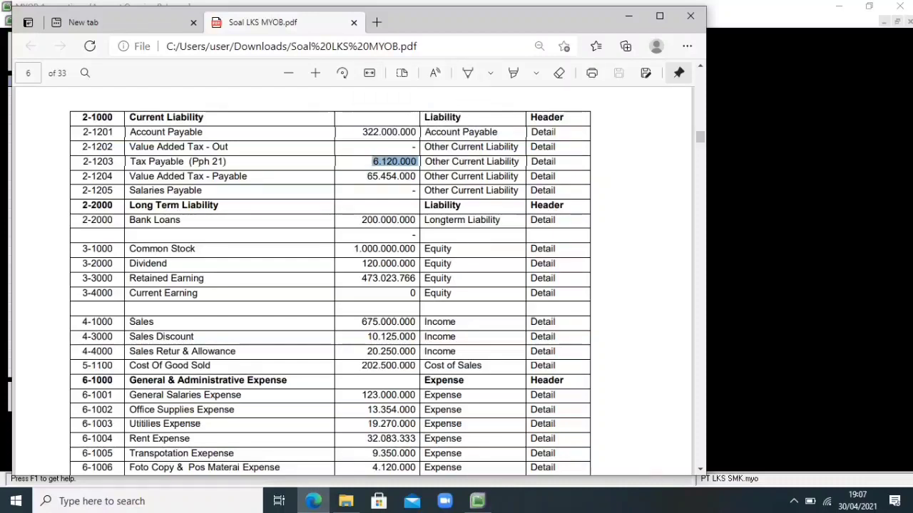
key("alt+Tab")
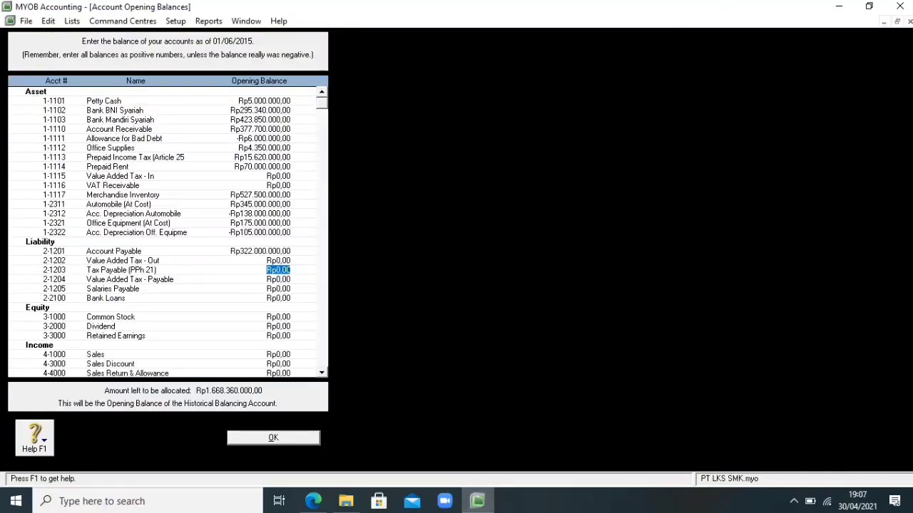
key("BackSpace")
right_click(287, 269)
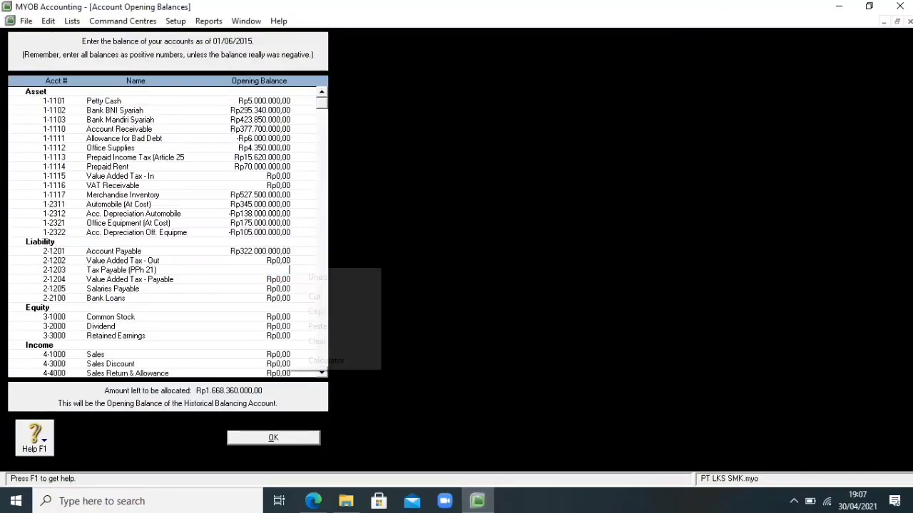
left_click(317, 326)
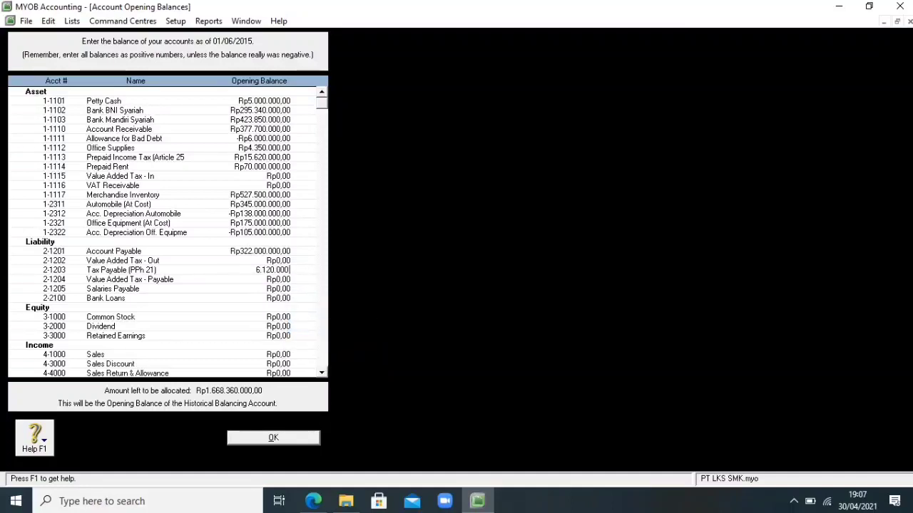
key("Tab")
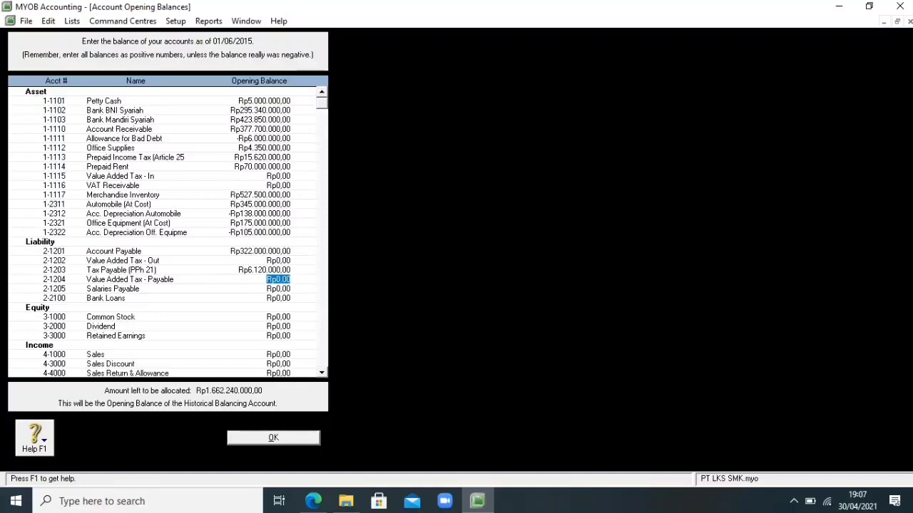
Copy the Value Added Tax - Payable amount 65.454.000 from the PDF and paste it as the opening balance of account 2-1204 in MYOB.
key("alt+Tab")
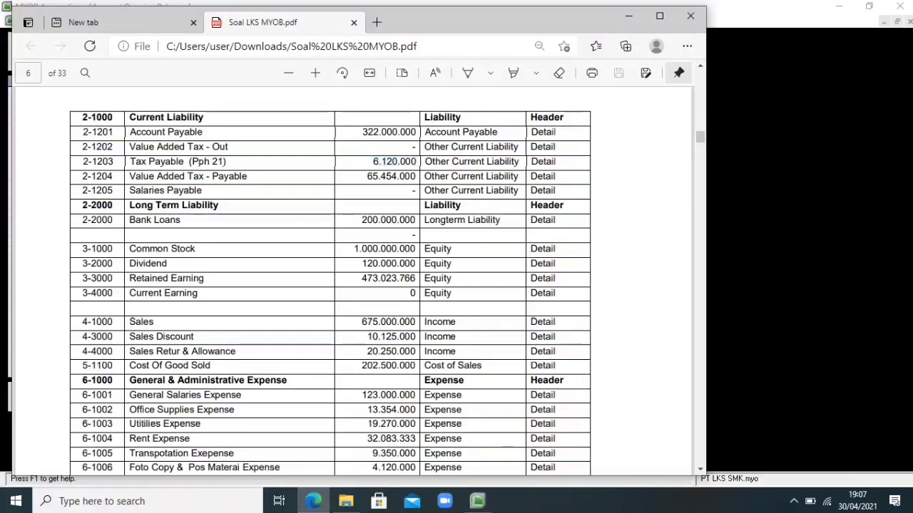
double_click(391, 176)
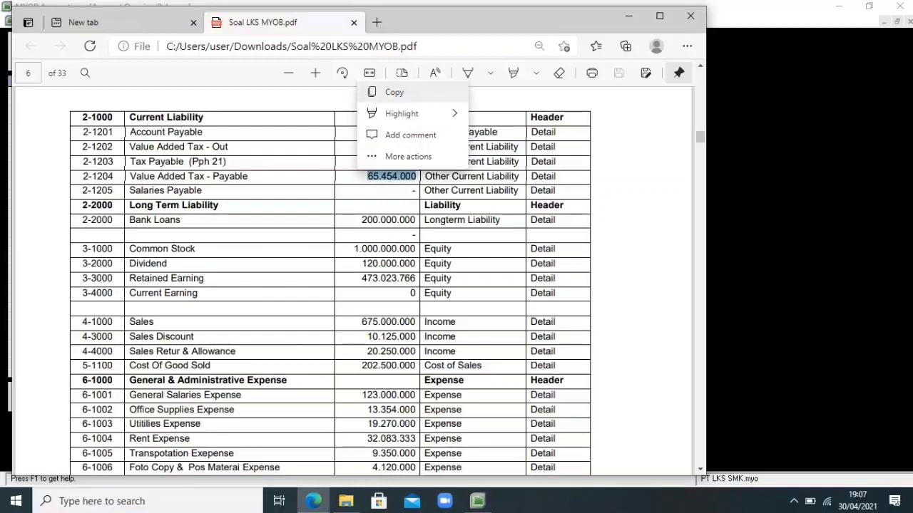
left_click(393, 90)
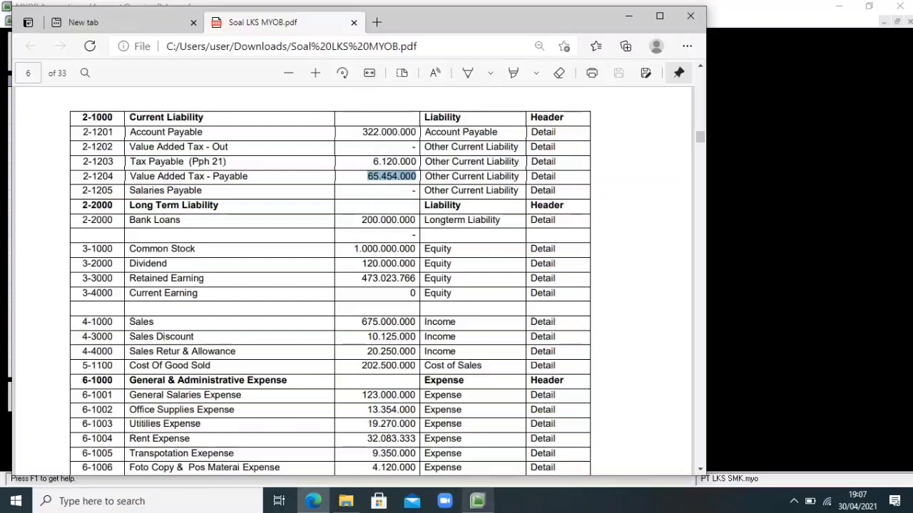
left_click(477, 501)
key("BackSpace")
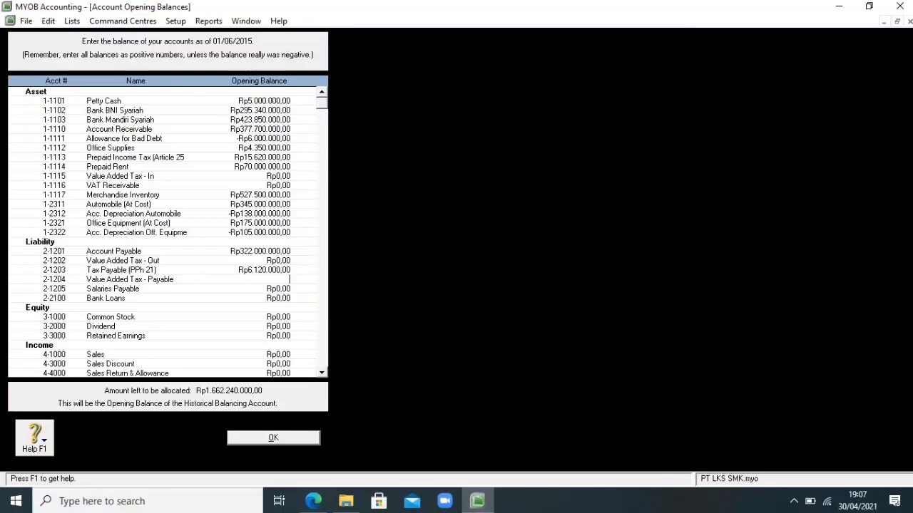
right_click(286, 278)
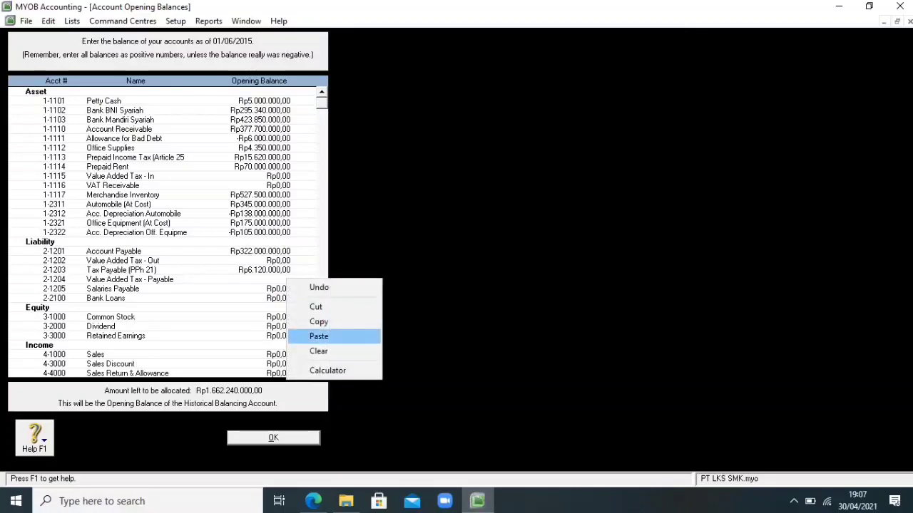
left_click(318, 336)
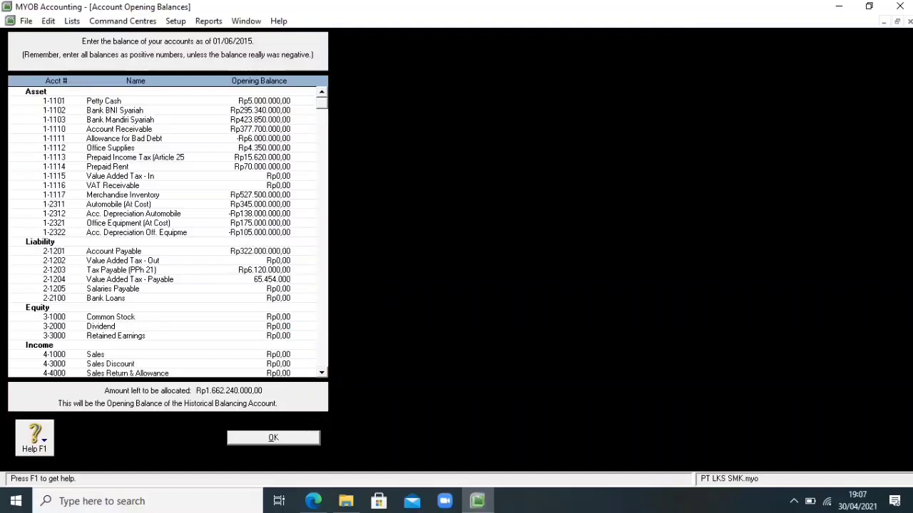
key("Tab")
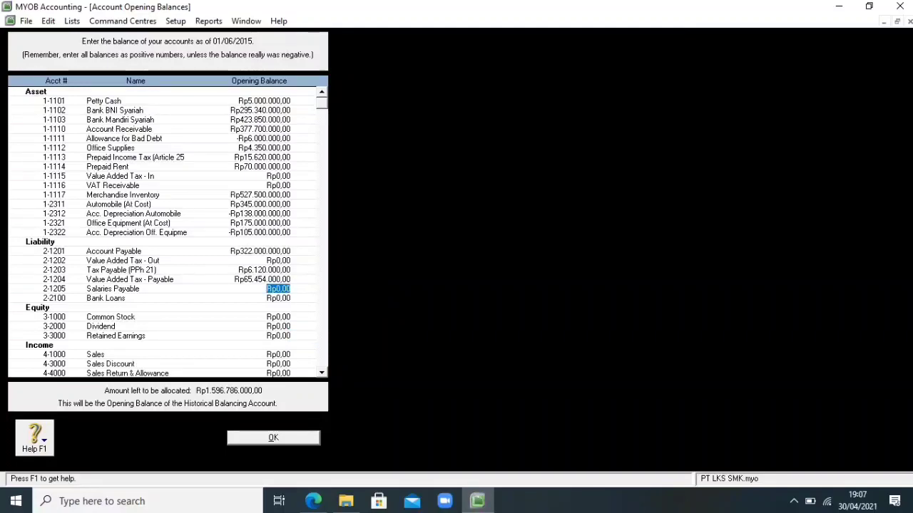
Check the PDF trial balance for an amount on account 2-1205 Salaries Payable and skip that account in MYOB.
left_click(314, 501)
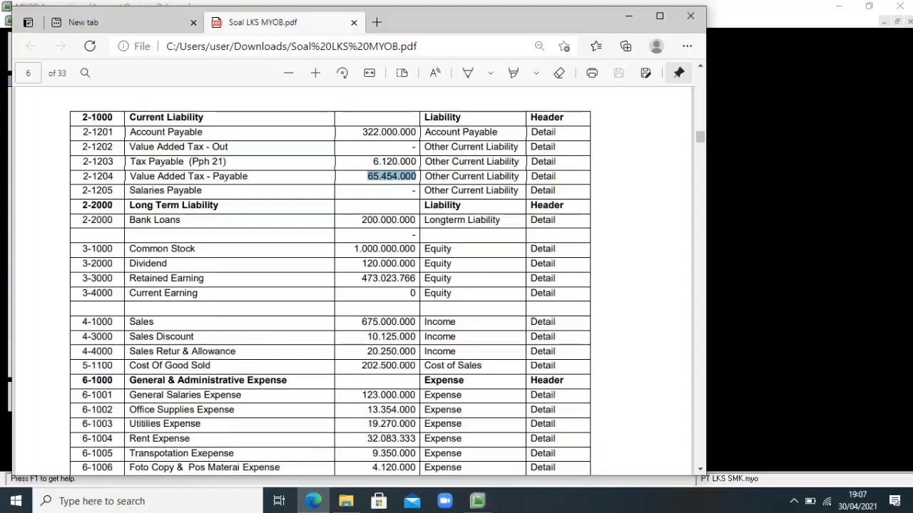
mouse_move(477, 501)
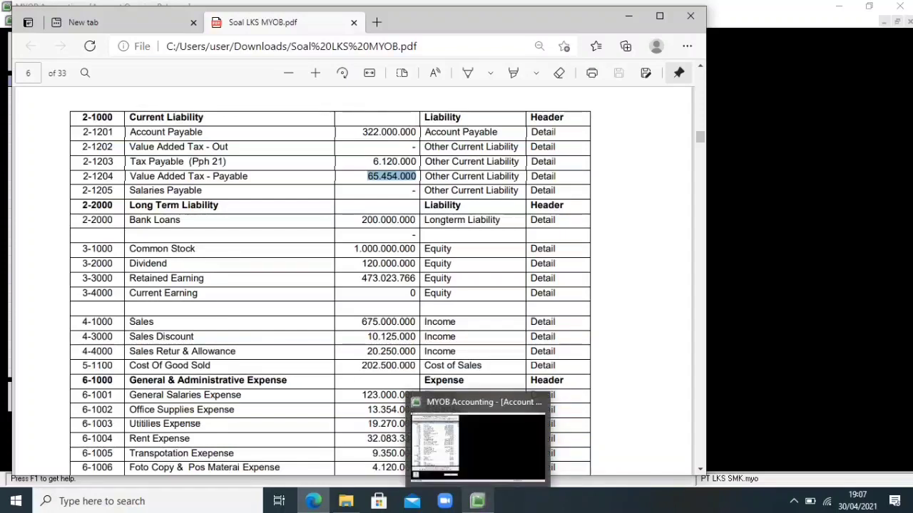
left_click(478, 446)
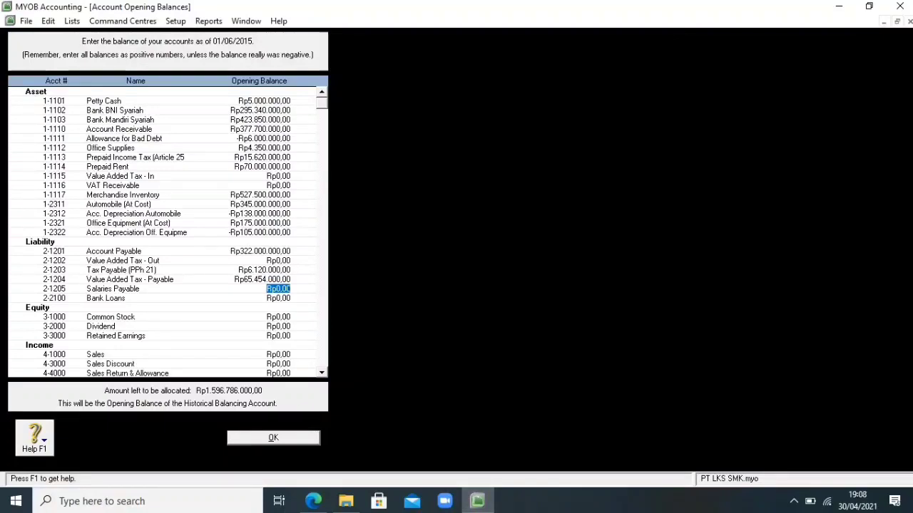
key("Tab")
Copy the Bank Loans amount 200.000.000 from the PDF trial balance and paste it as the opening balance of account 2-2100 in MYOB.
left_click(313, 501)
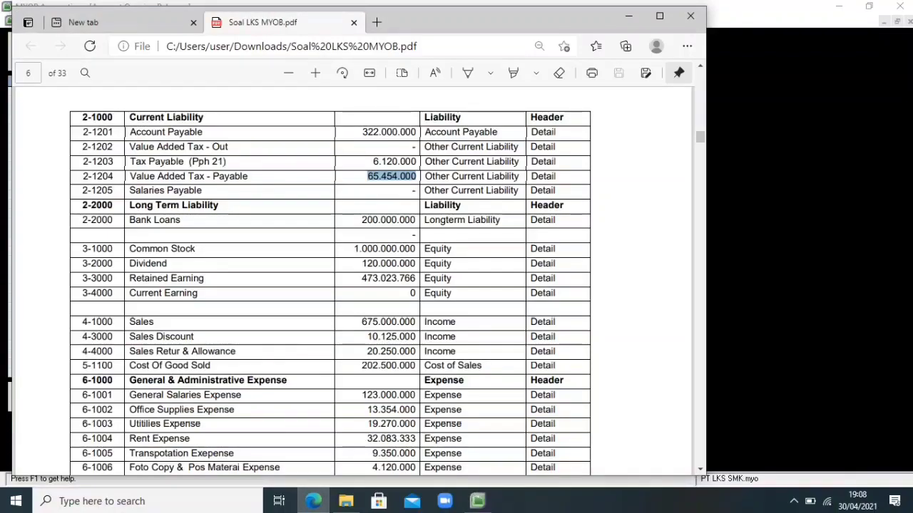
left_click(389, 221)
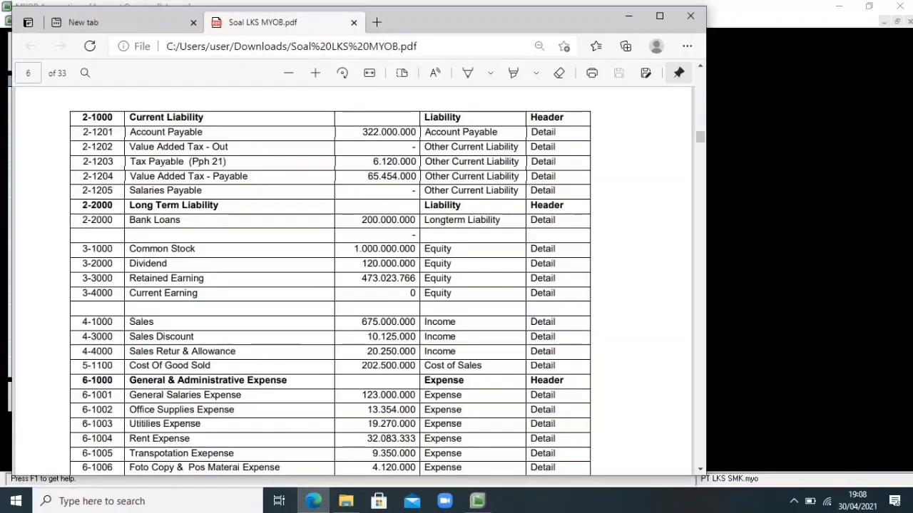
left_click_drag(415, 220, 342, 221)
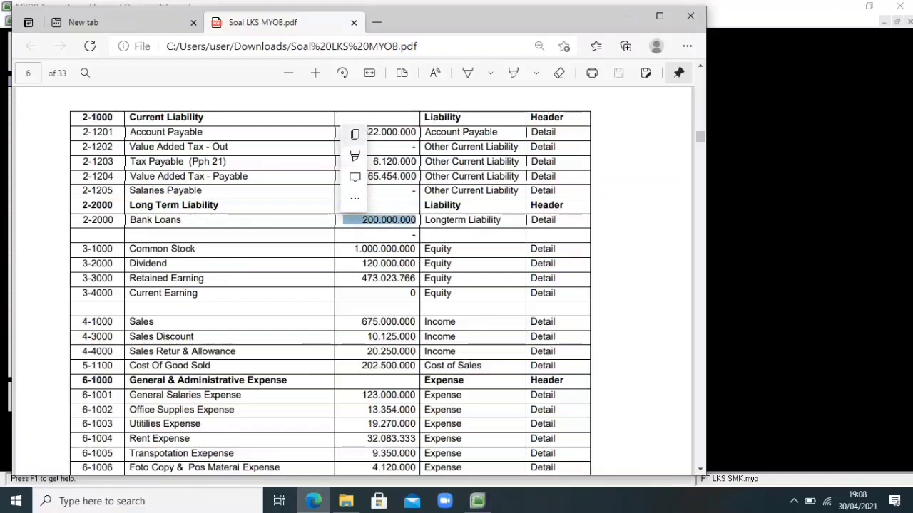
key("ctrl+c")
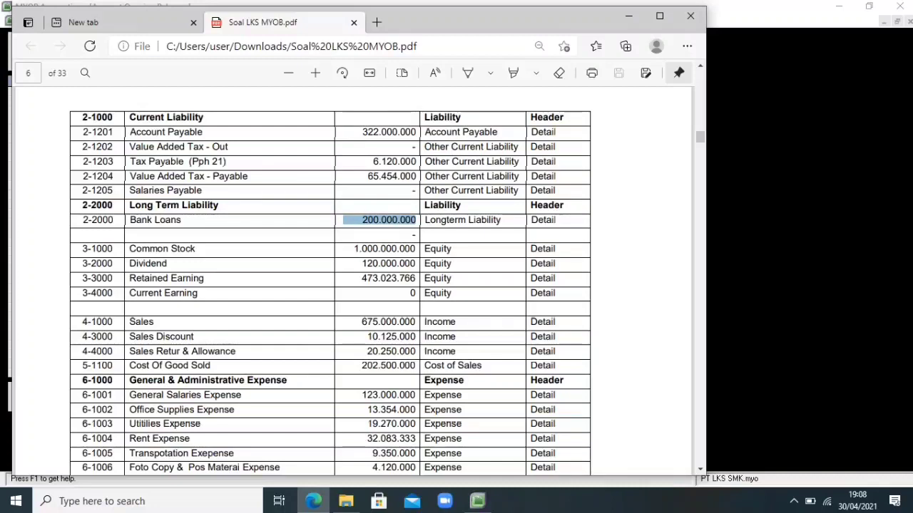
left_click(477, 502)
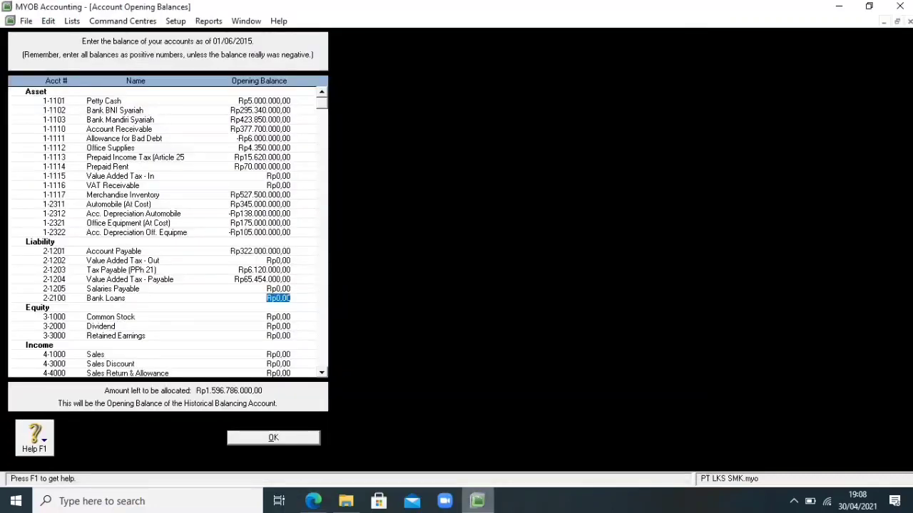
key("BackSpace")
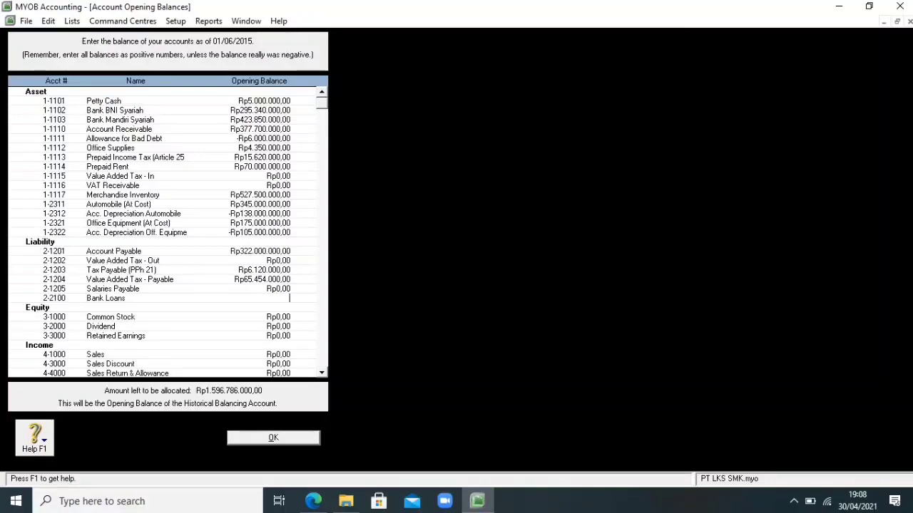
right_click(281, 299)
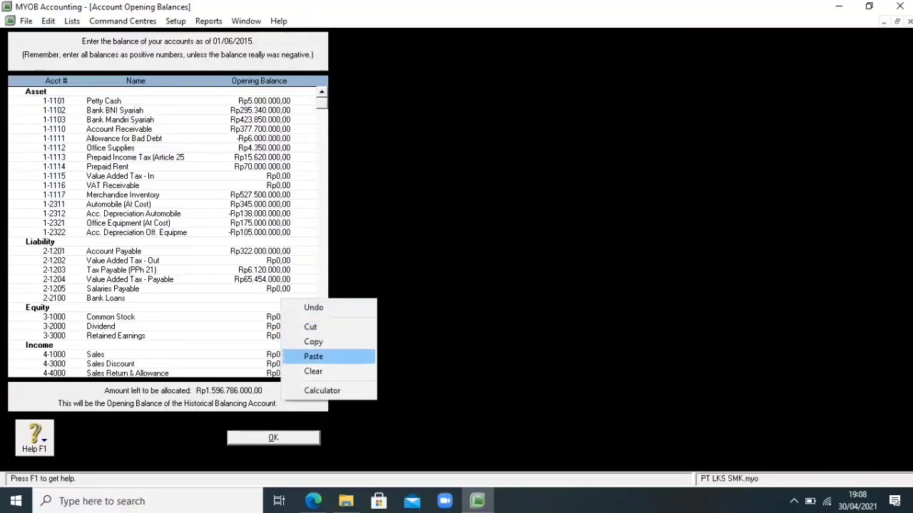
left_click(314, 357)
key("Tab")
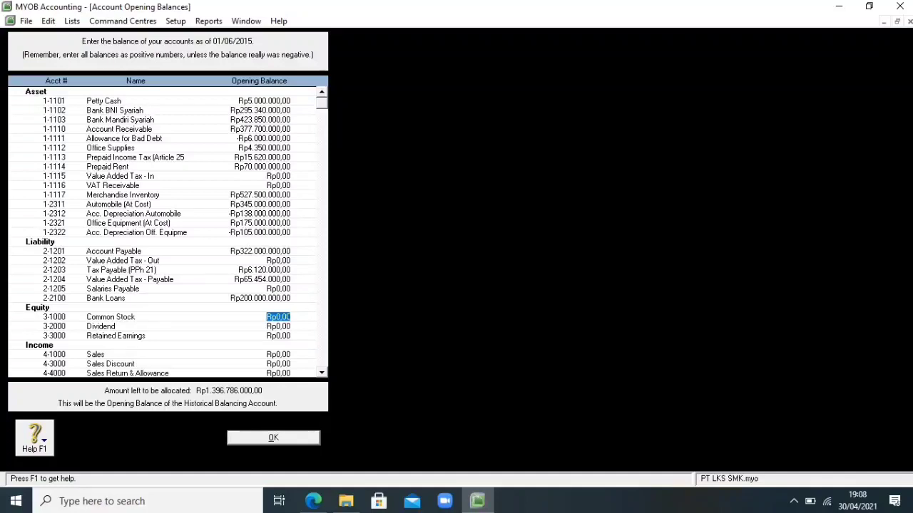
Copy the Common Stock amount 1.000.000.000 from the PDF and paste it as the opening balance of account 3-1000 in MYOB.
key("BackSpace")
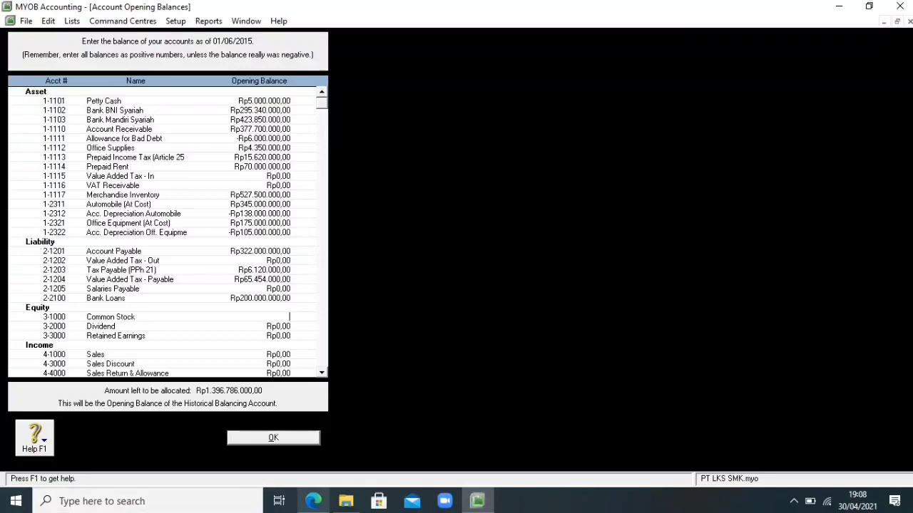
left_click(313, 501)
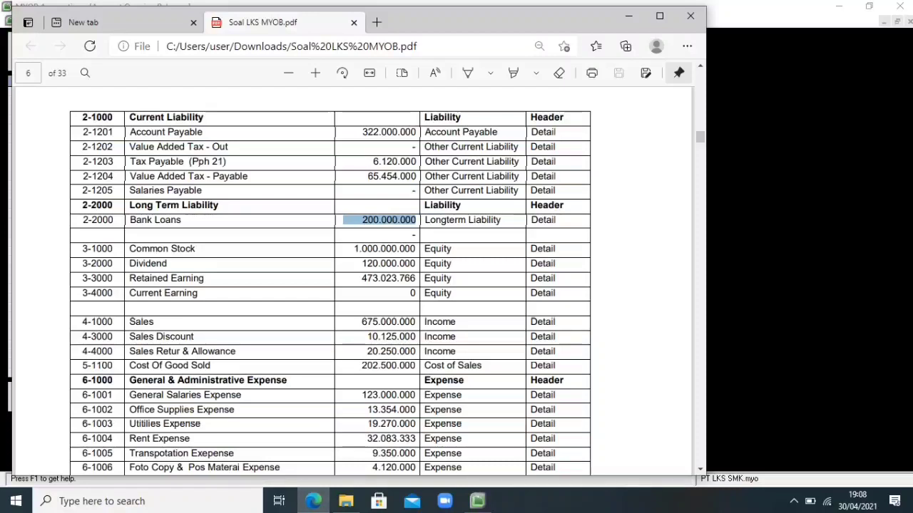
left_click_drag(418, 249, 343, 249)
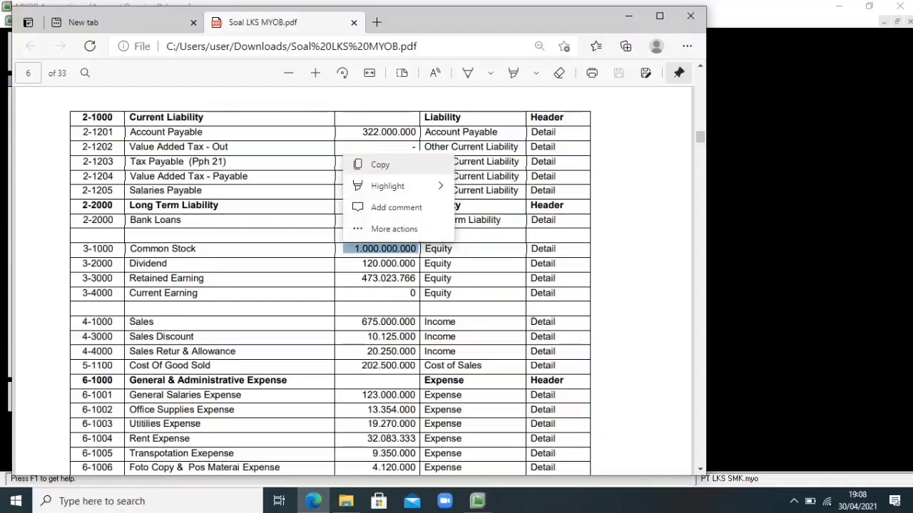
key("ctrl+c")
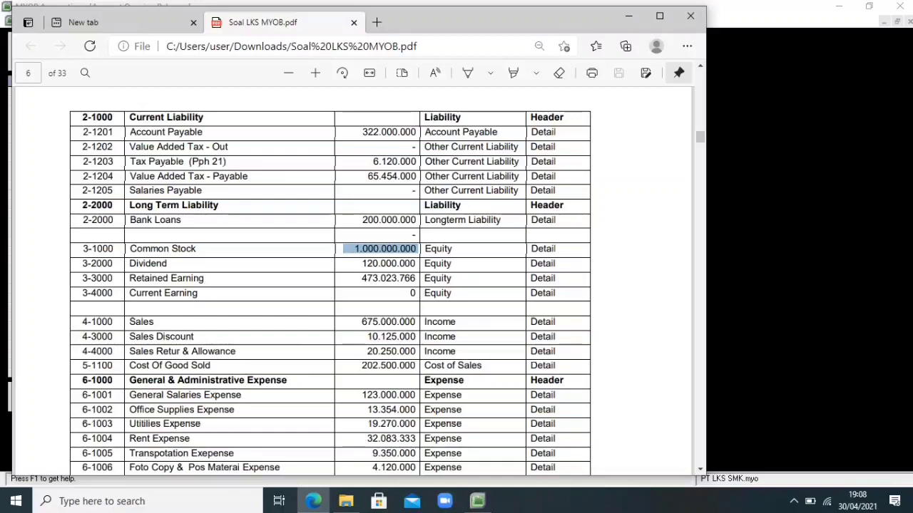
left_click(477, 501)
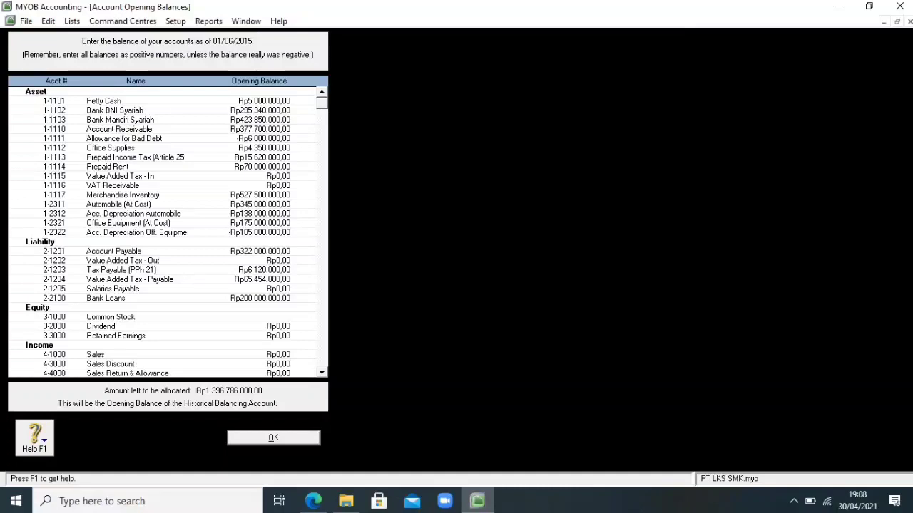
right_click(282, 318)
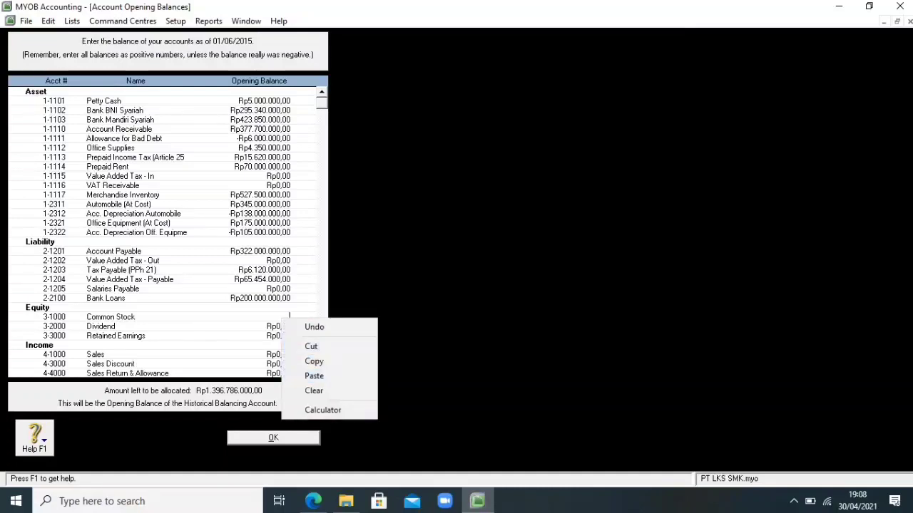
left_click(314, 376)
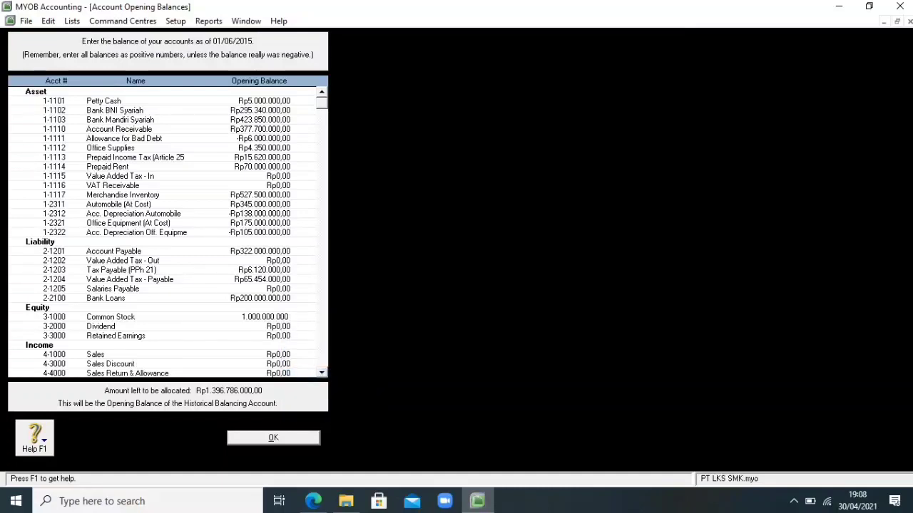
key("Tab")
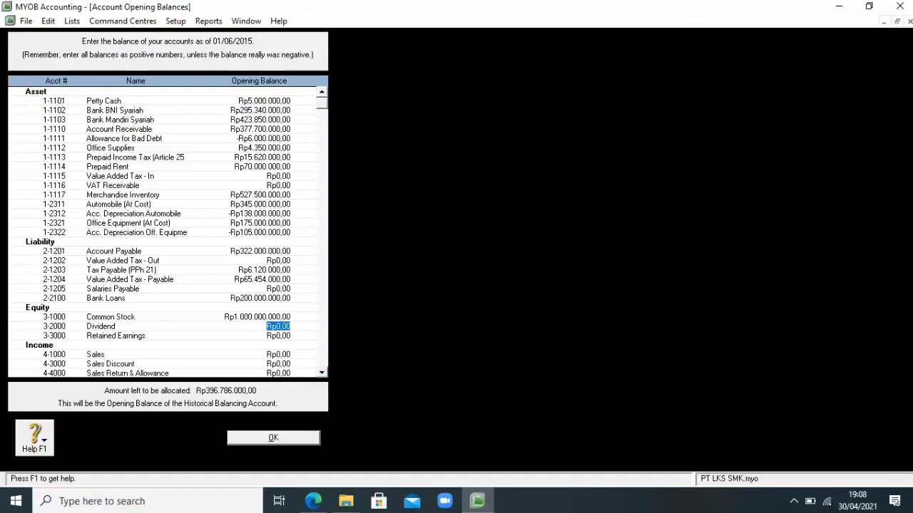
Check the Dividend amount in the PDF trial balance and enter -120000000 as the opening balance of account 3-2000 in MYOB.
left_click(313, 501)
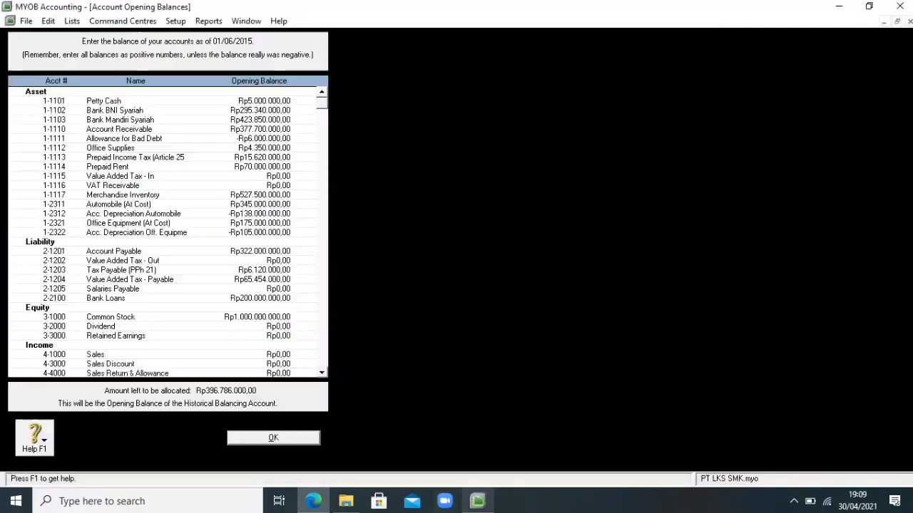
left_click(477, 502)
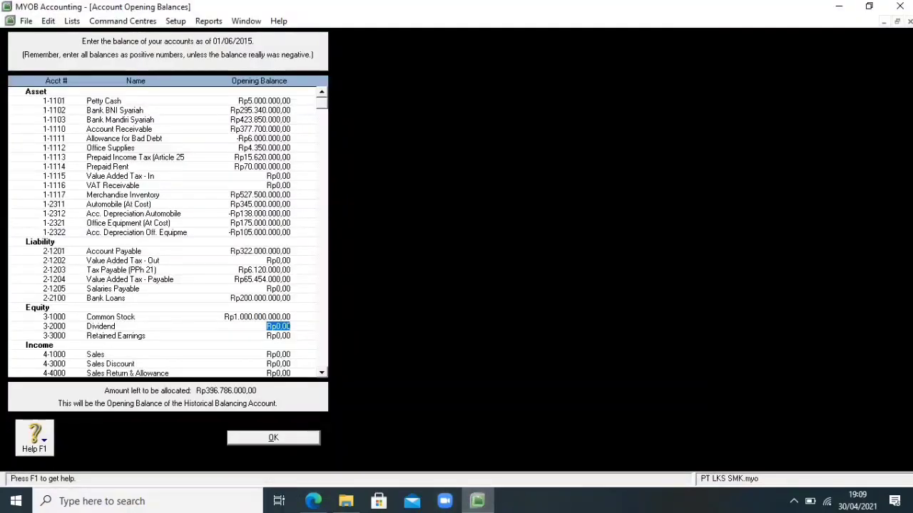
type("-1200000")
key("Tab")
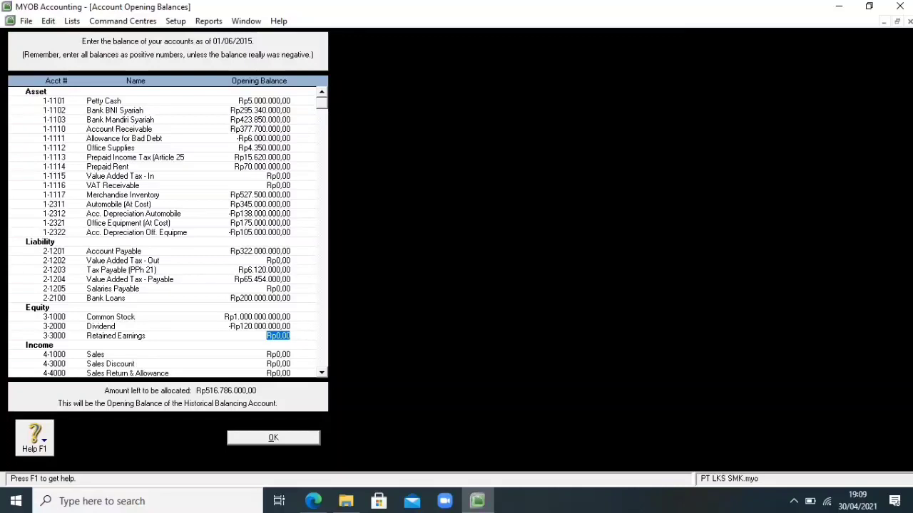
Switch to the PDF trial balance to look up the Retained Earning amount for account 3-3000.
mouse_move(314, 501)
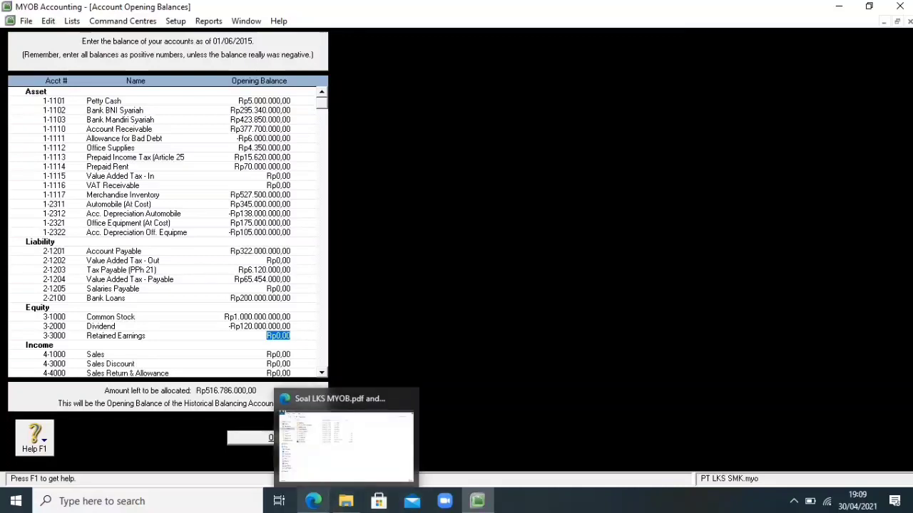
Switch to Soal LKS MYOB.pdf in the browser and copy the Retained Earning amount, 473.023.766.
left_click(311, 436)
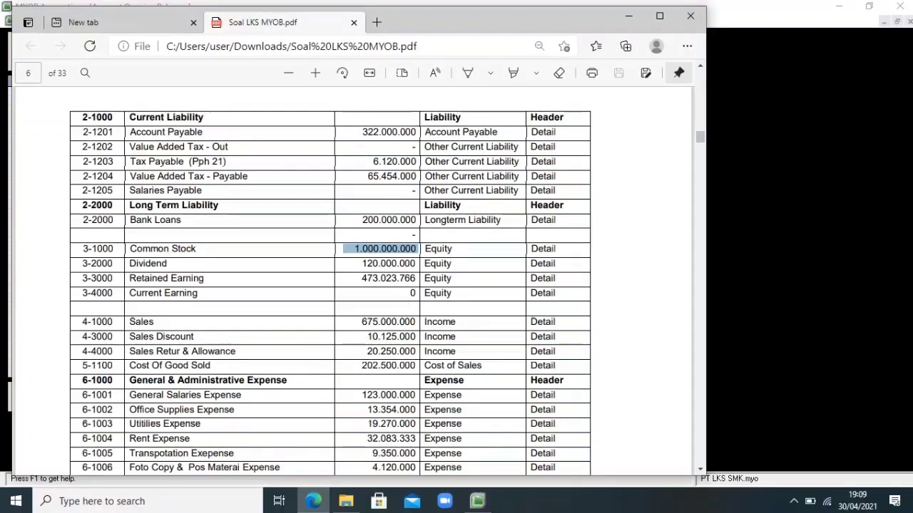
left_click(385, 251)
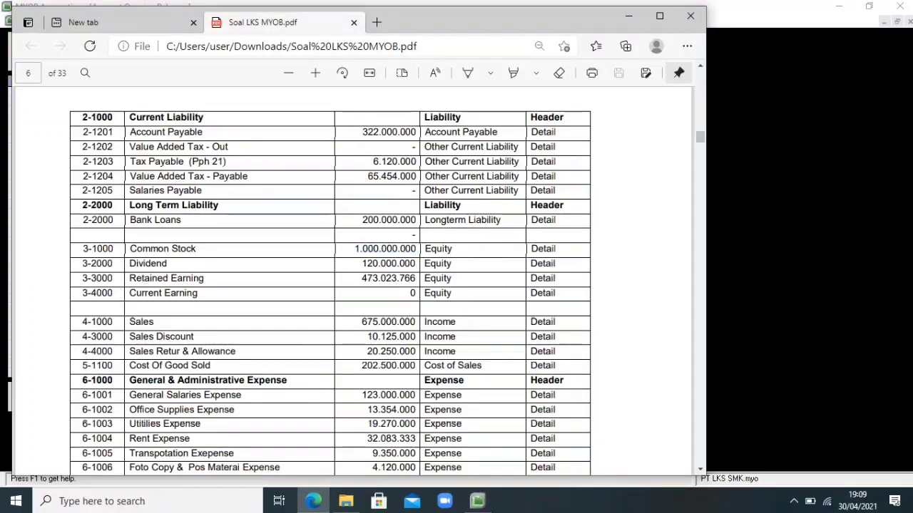
double_click(389, 278)
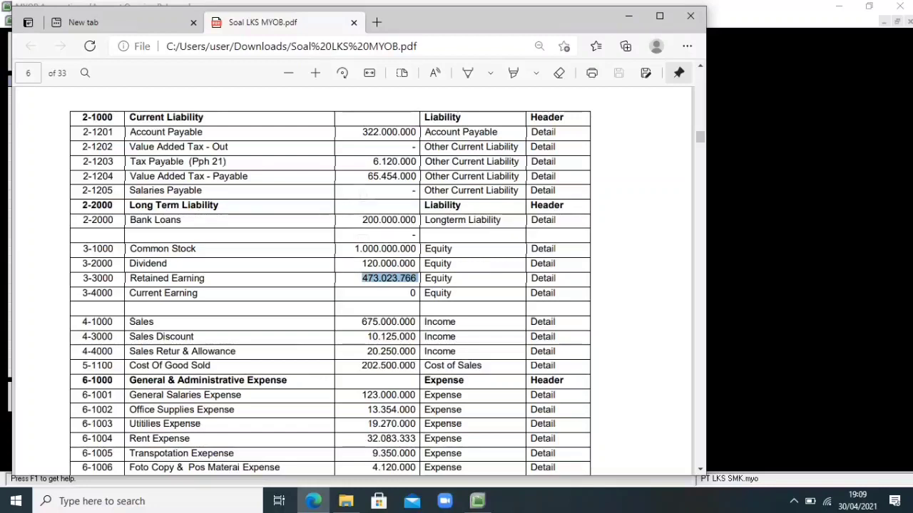
right_click(389, 278)
left_click(385, 197)
Back in MYOB Accounting, replace the Retained Earnings opening balance with the copied 473.023.766.
key("alt+Tab")
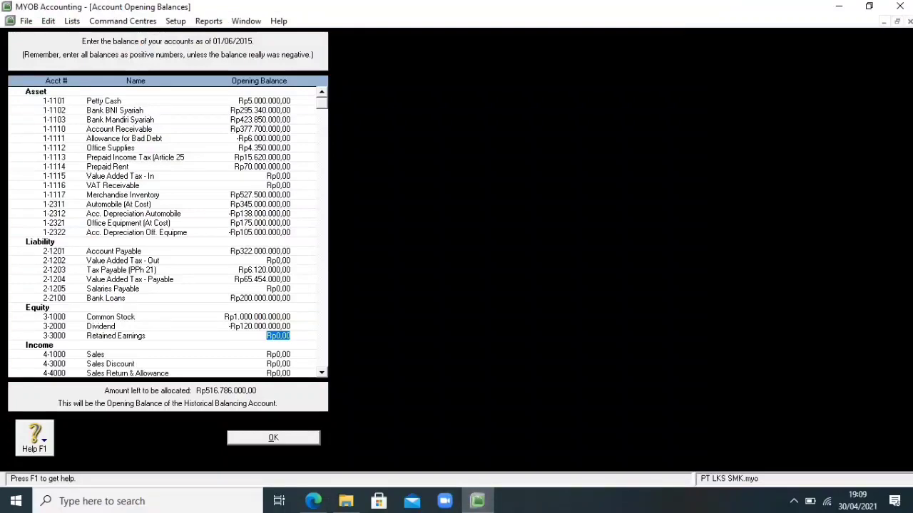
key("BackSpace")
key("shift+F10")
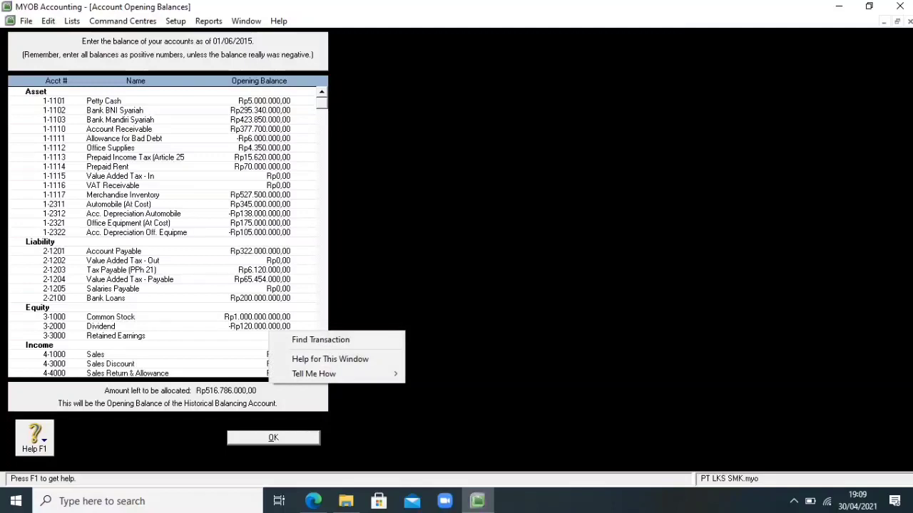
key("Escape")
key("shift+F10")
key("Down")
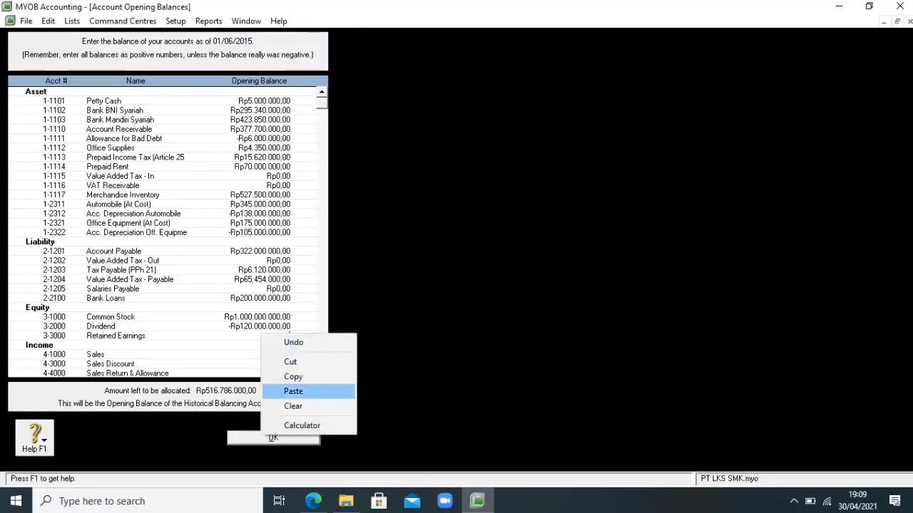
key("Return")
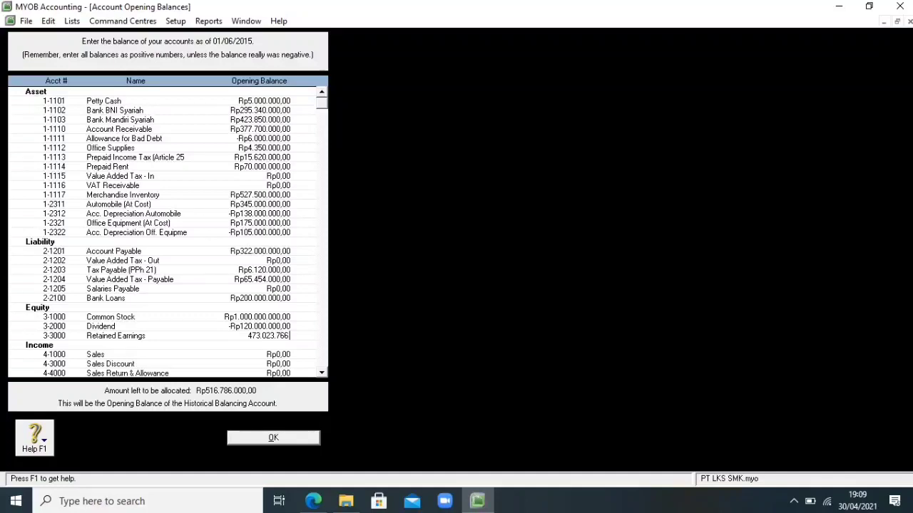
key("Tab")
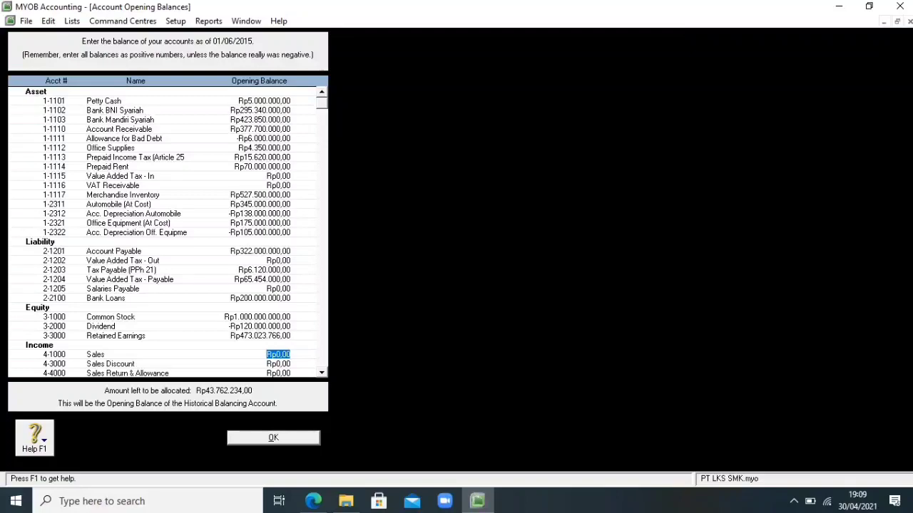
Switch to Soal LKS MYOB.pdf in the browser and copy the Sales amount, 675.000.000.
scroll(168, 231, "down", 2)
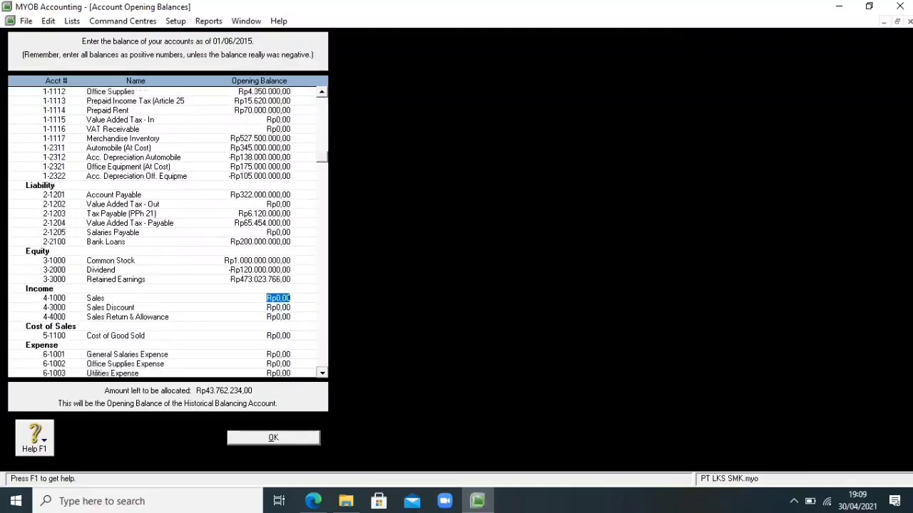
scroll(167, 231, "down", 4)
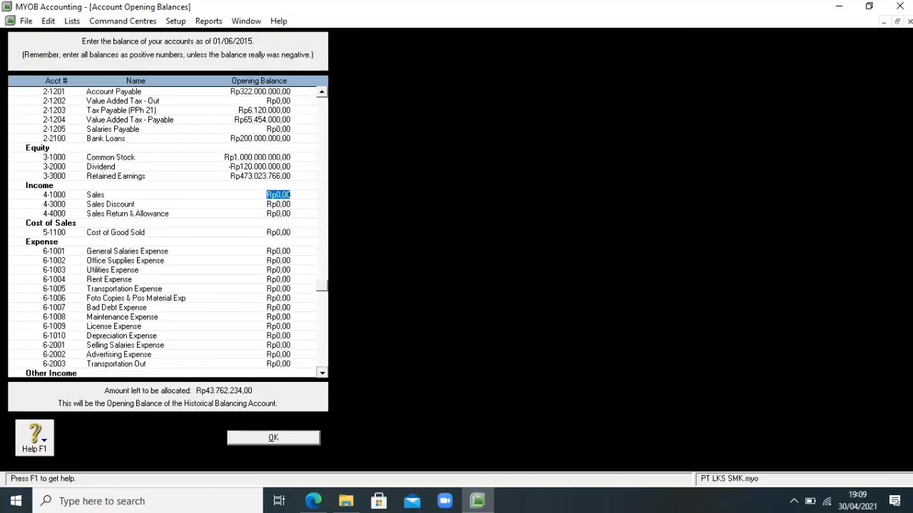
scroll(167, 232, "down", 3)
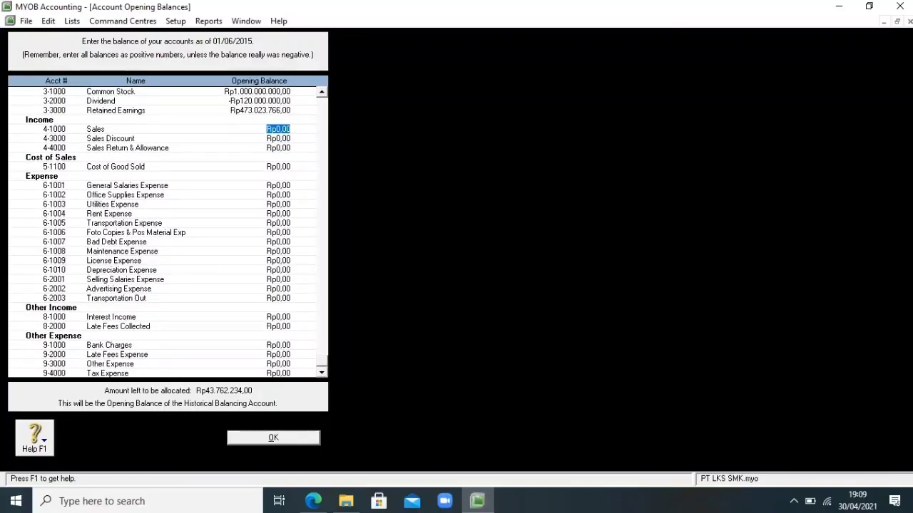
left_click(313, 501)
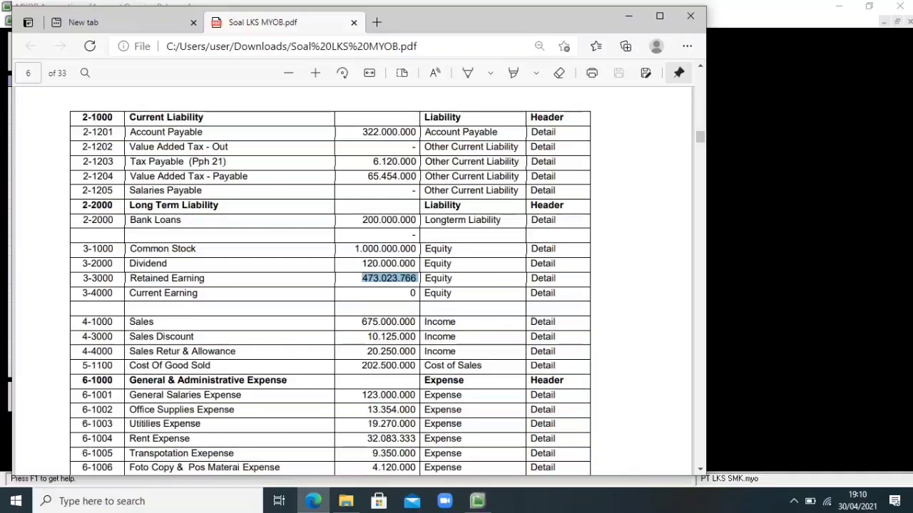
left_click(389, 322)
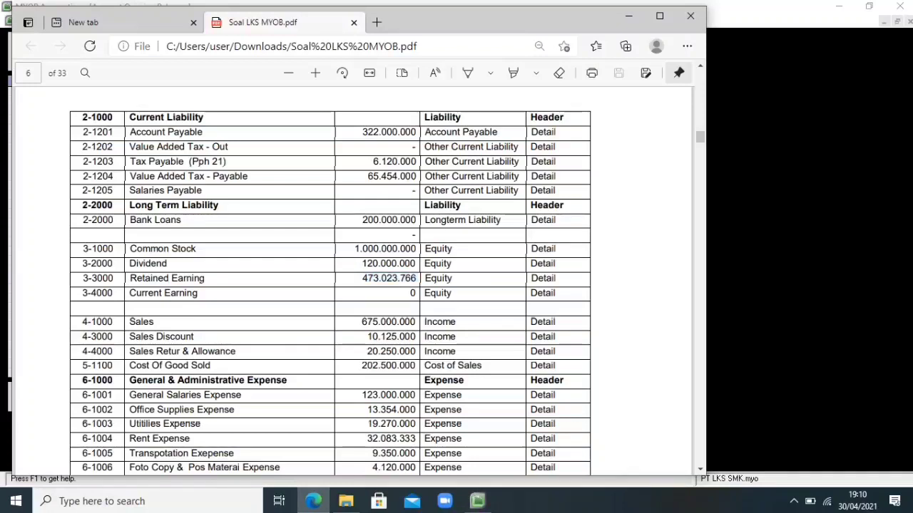
left_click_drag(416, 321, 361, 321)
key("ctrl+c")
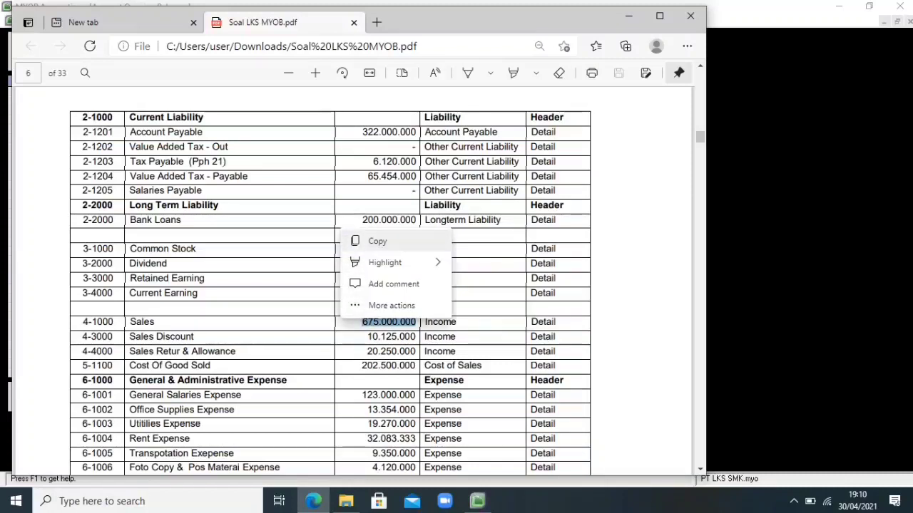
left_click(378, 241)
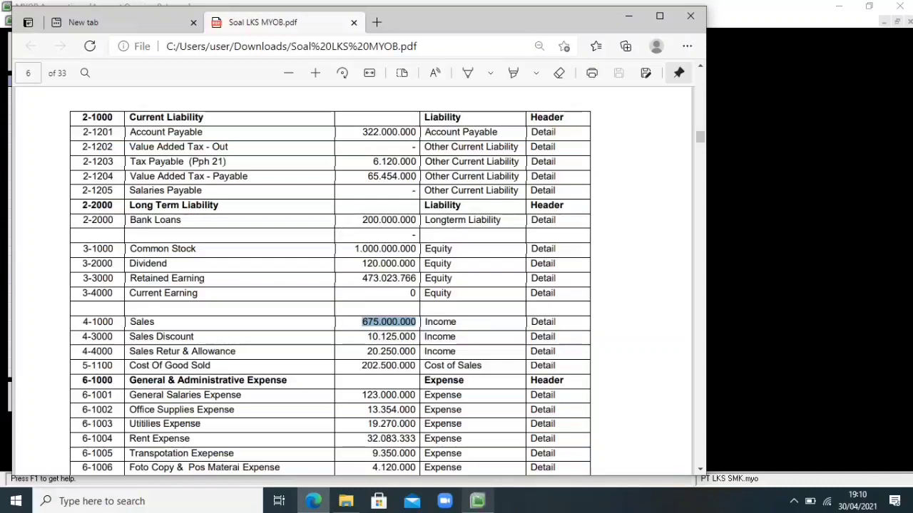
Return to MYOB Accounting and replace the Sales opening balance with the copied 675.000.000.
mouse_move(477, 501)
left_click(476, 442)
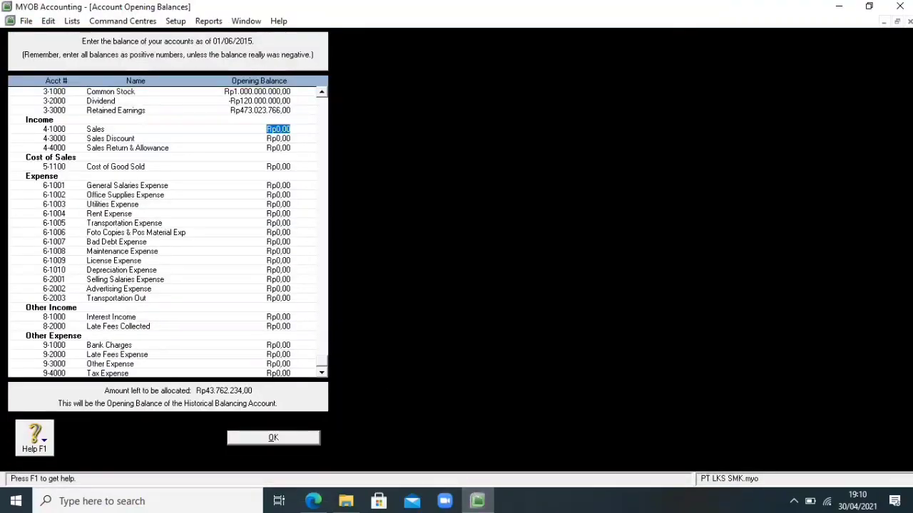
key("BackSpace")
right_click(289, 129)
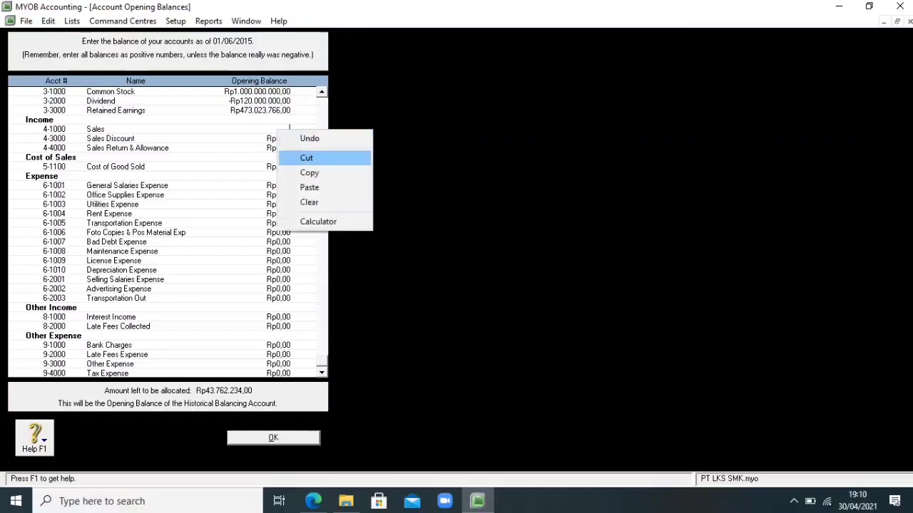
left_click(309, 187)
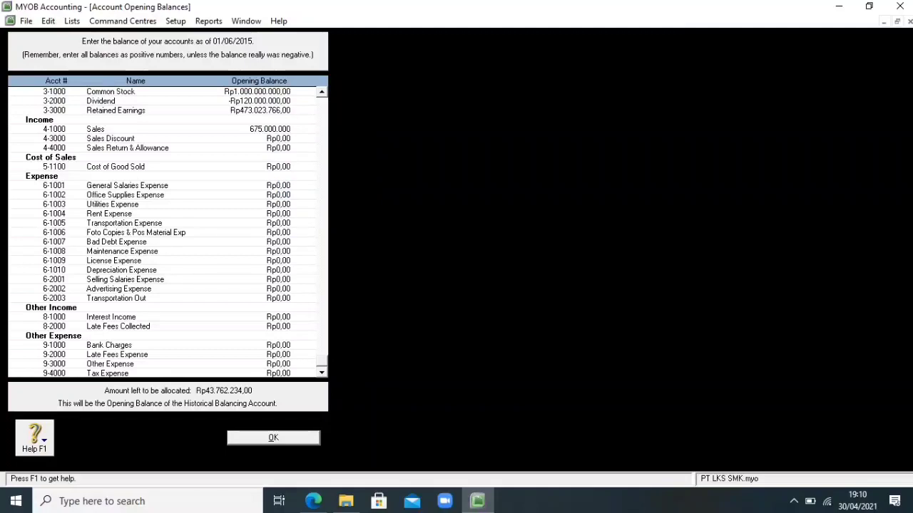
key("Tab")
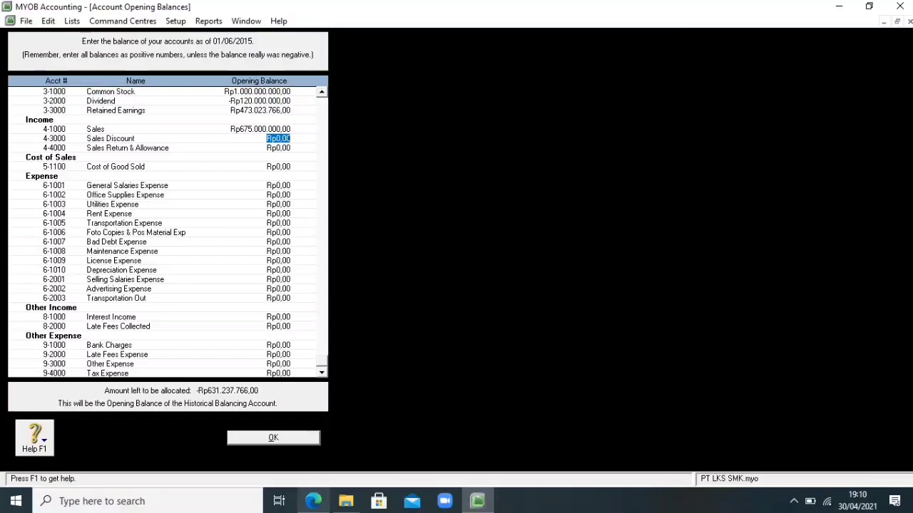
Check the Sales Discount amount in the PDF, then enter -10125000 as its opening balance in MYOB Accounting.
mouse_move(314, 501)
left_click(314, 439)
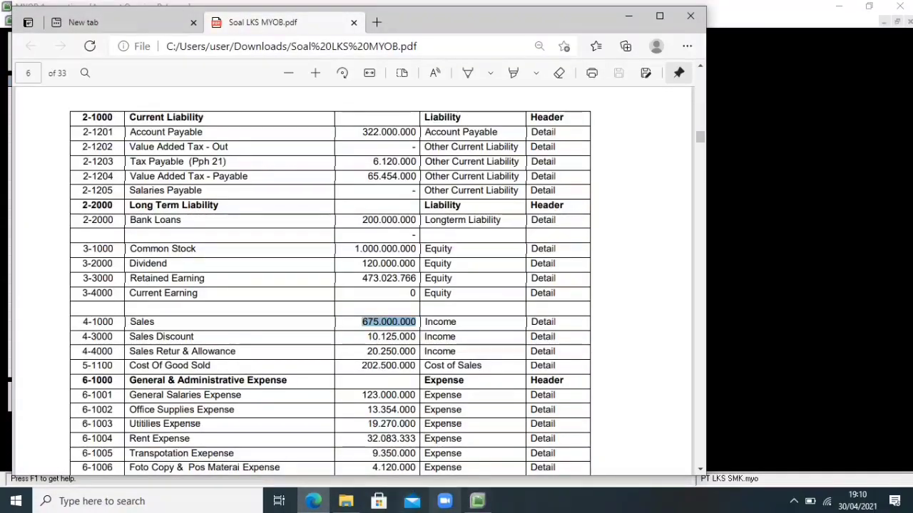
left_click(478, 501)
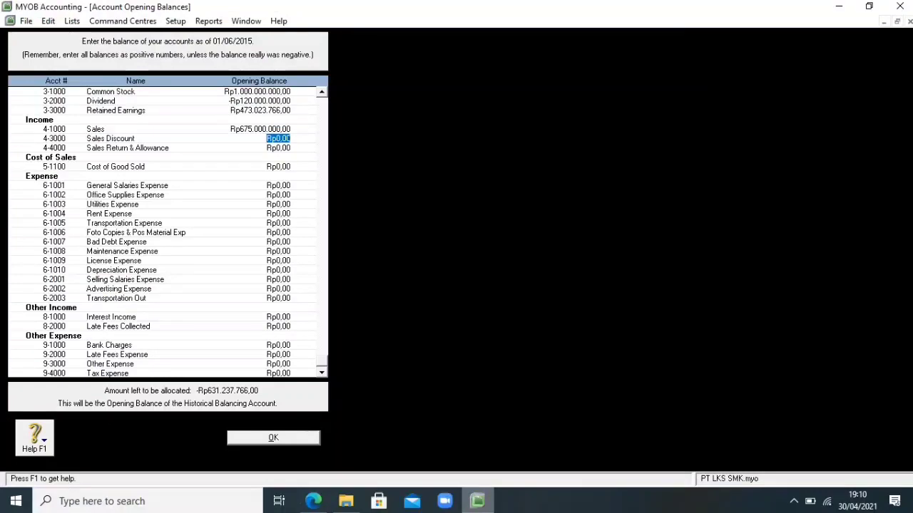
type("-")
type("10125000")
key("Tab")
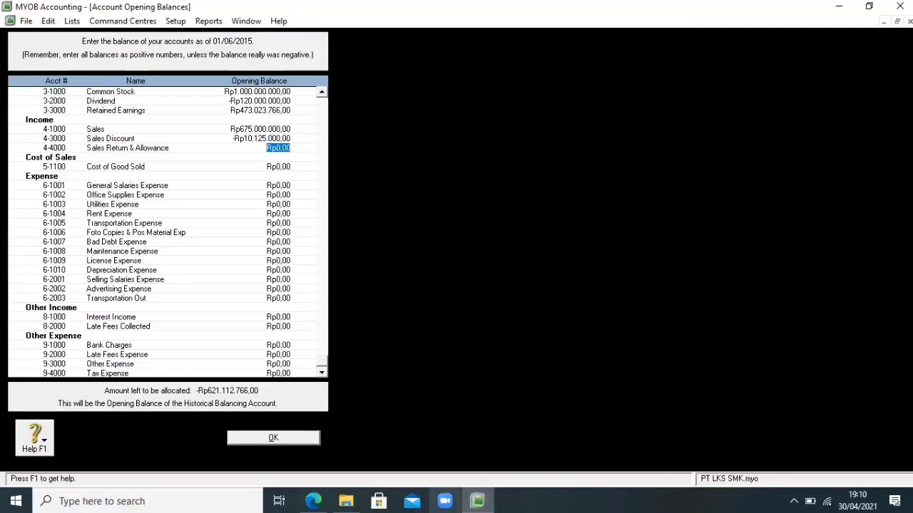
Check the sales return amount in the PDF and enter -20.250.000 as the Sales Return & Allowance opening balance in MYOB Accounting.
mouse_move(312, 502)
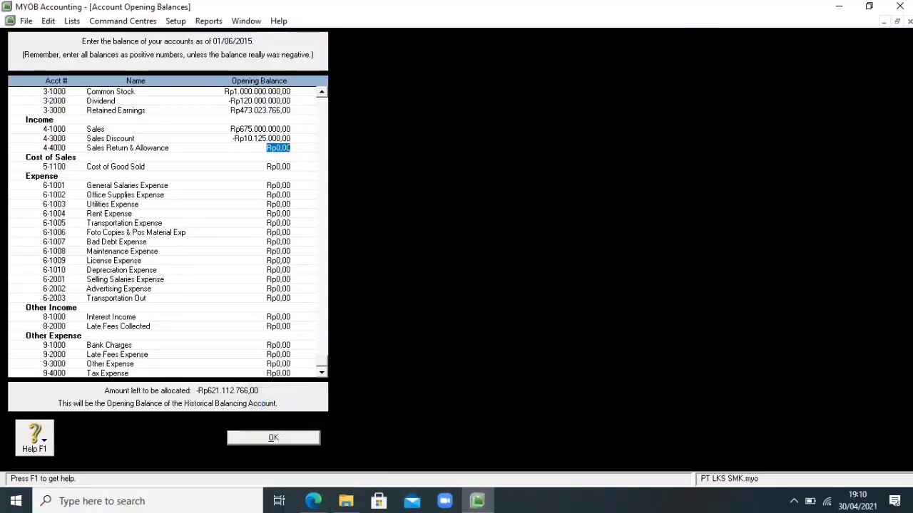
left_click(312, 501)
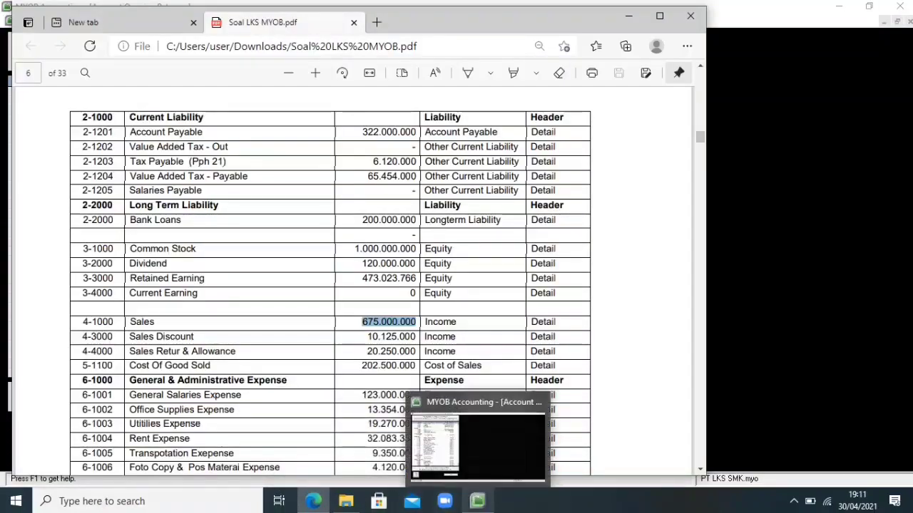
left_click(477, 501)
left_click(477, 502)
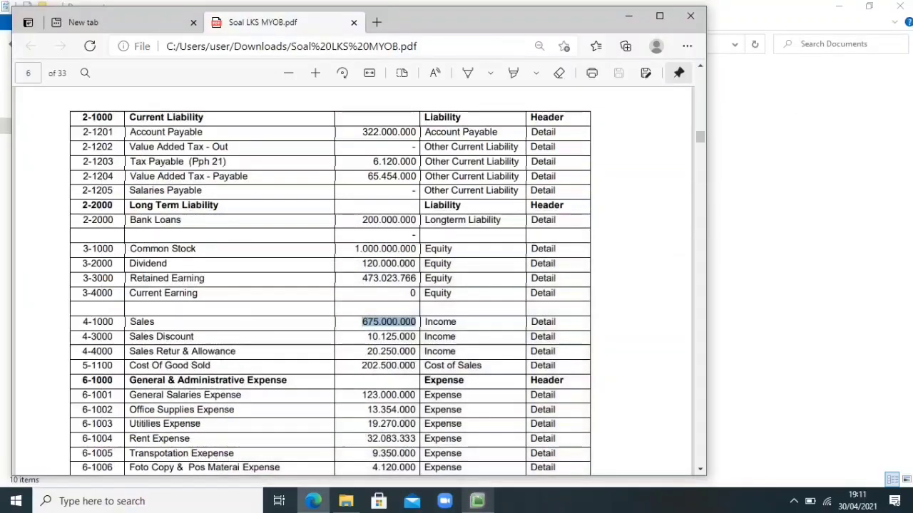
left_click(478, 501)
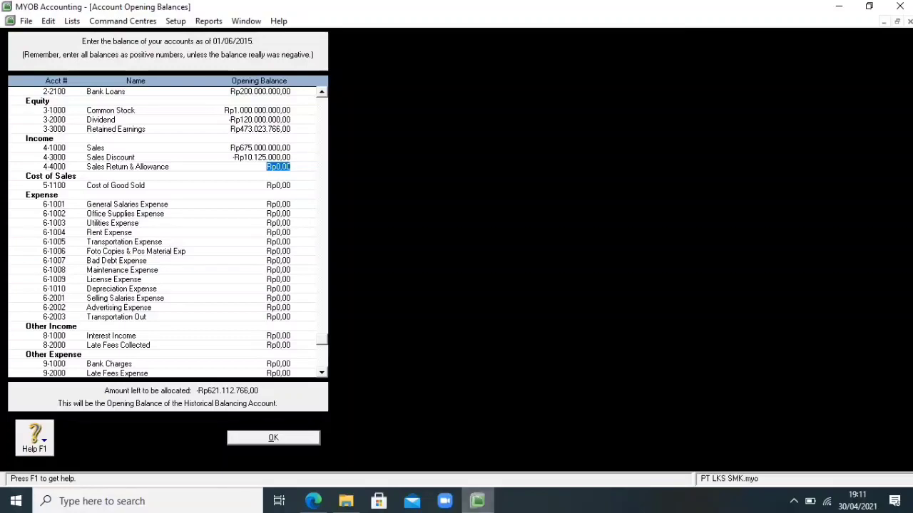
type("-20")
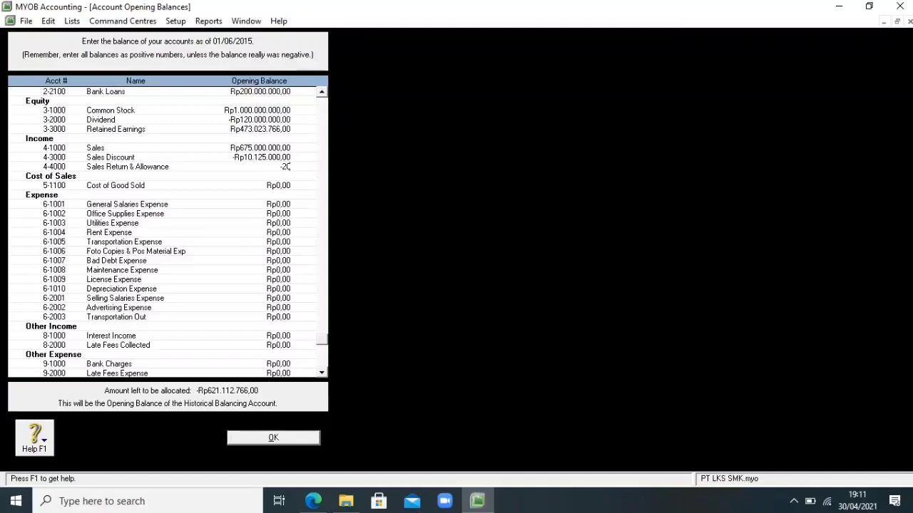
type("250.000")
key("Tab")
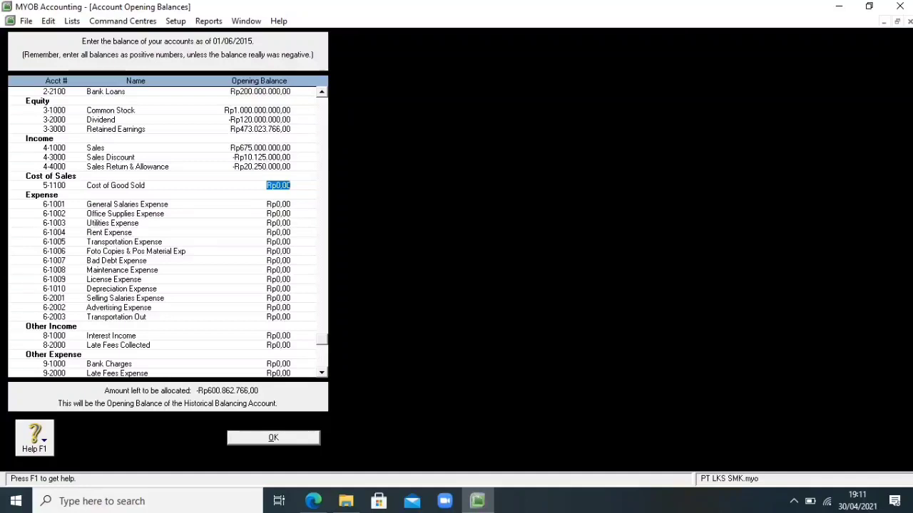
Switch to Soal LKS MYOB.pdf in the browser and copy the Cost Of Good Sold amount, 202.500.000.
left_click(313, 502)
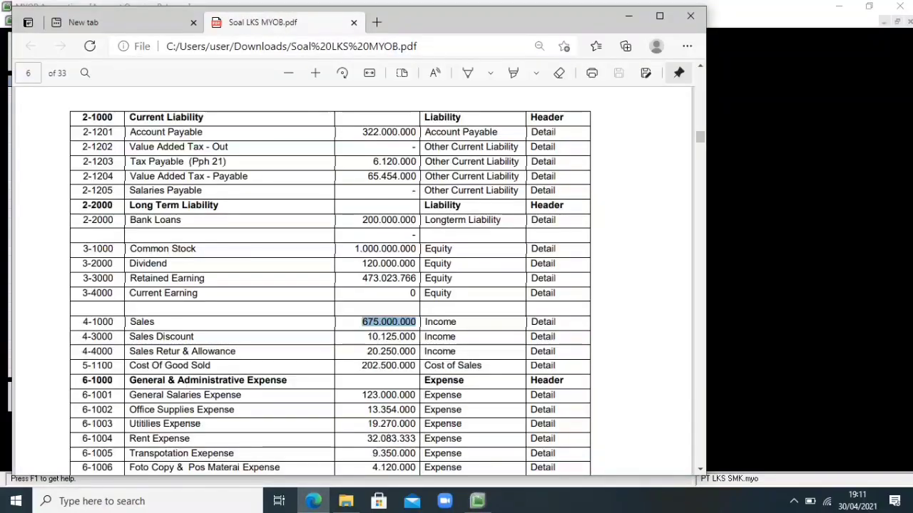
left_click(391, 328)
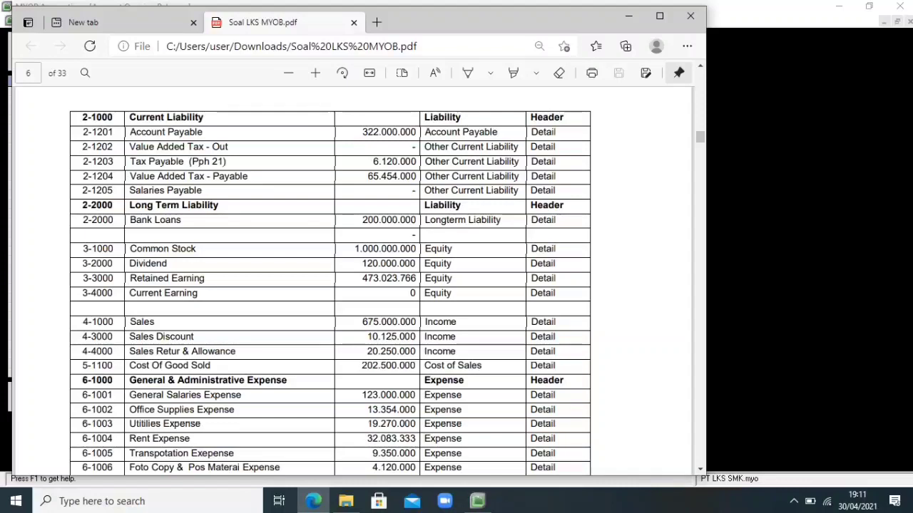
left_click_drag(416, 366, 362, 366)
key("ctrl+c")
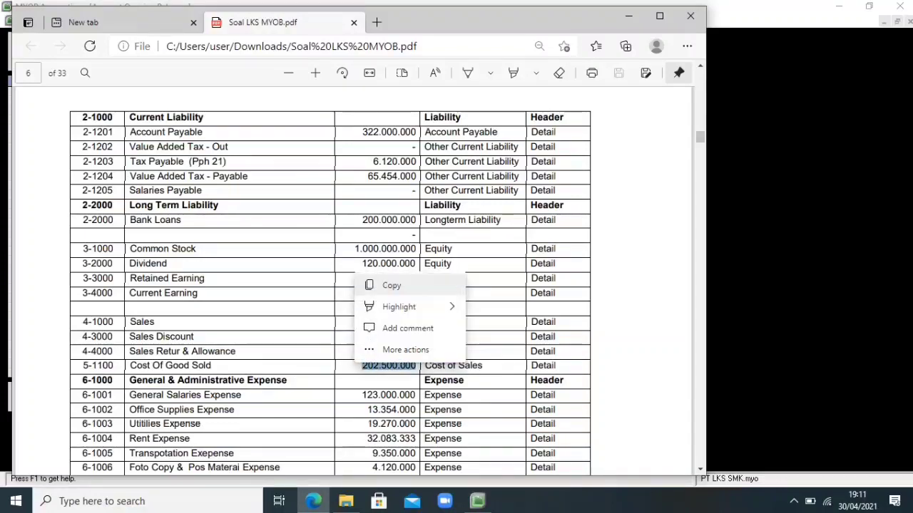
left_click(385, 285)
In MYOB Accounting, replace the Cost of Good Sold opening balance with the copied 202.500.000.
key("alt+Tab")
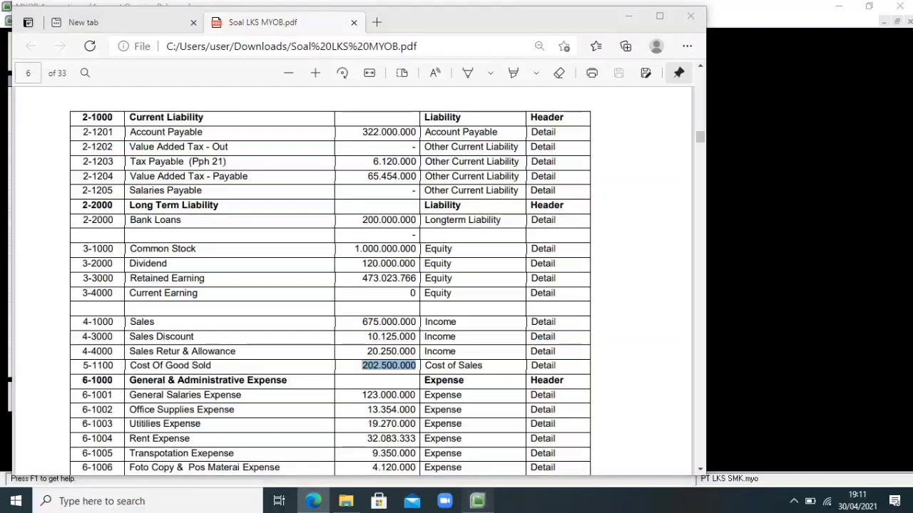
key("BackSpace")
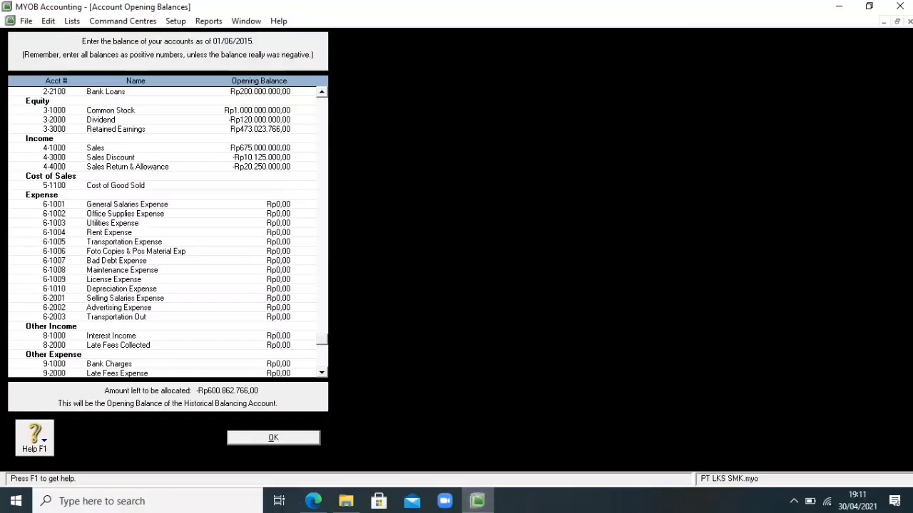
right_click(275, 186)
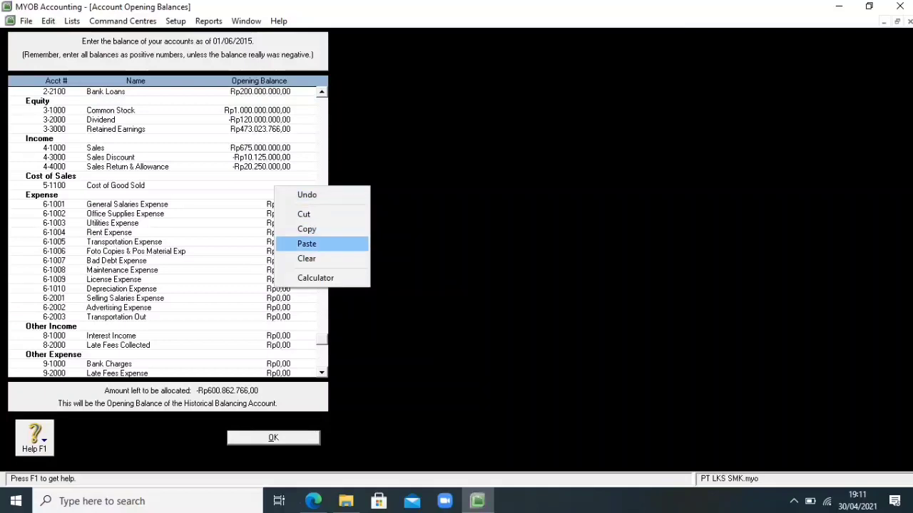
left_click(281, 244)
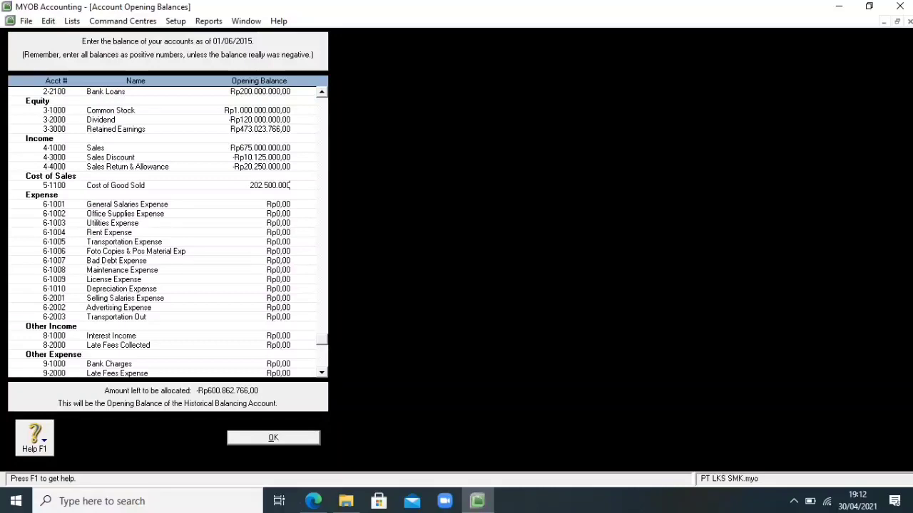
Commit the Cost of Good Sold balance, then switch to Soal LKS MYOB.pdf in the browser and copy the General Salaries Expense amount, 123.000.000.
key("Tab")
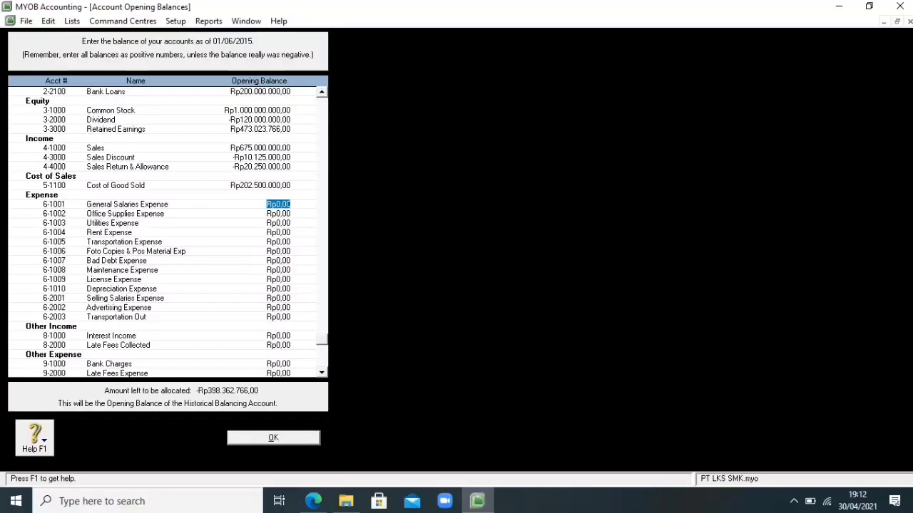
left_click(313, 502)
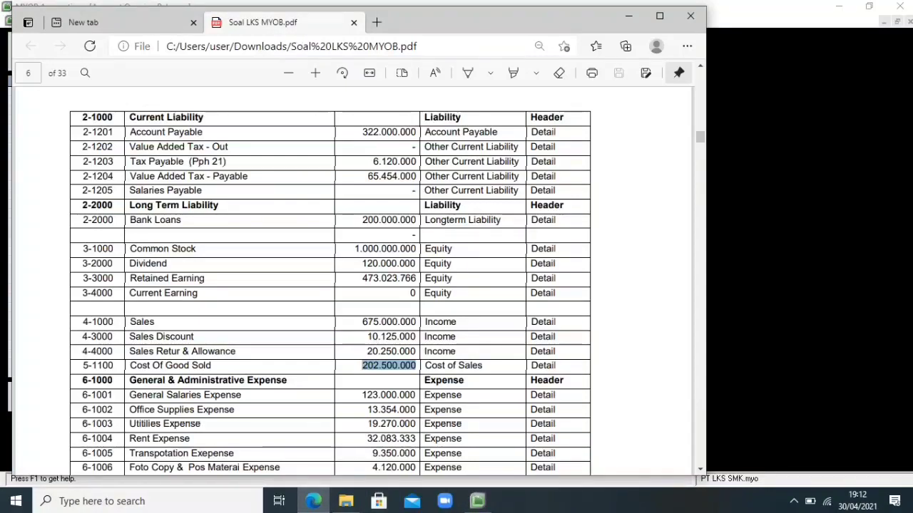
left_click(390, 395)
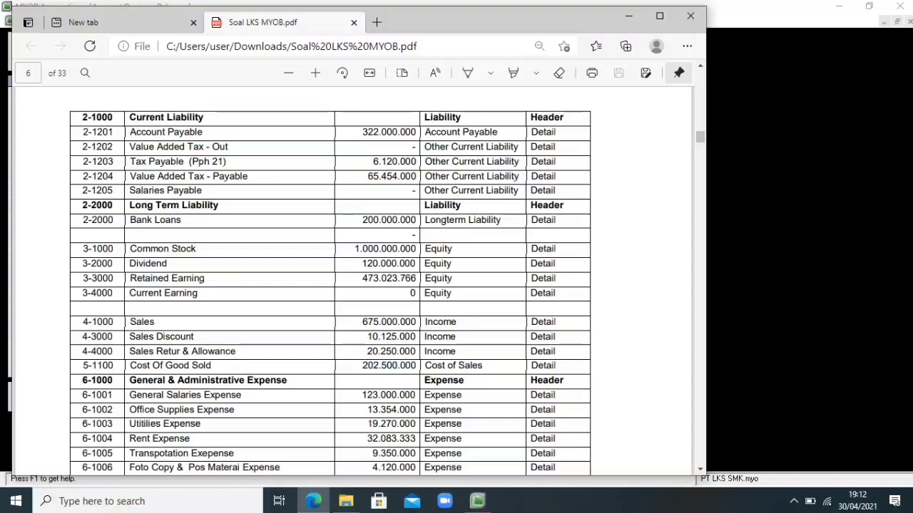
left_click_drag(416, 395, 343, 395)
key("ctrl+c")
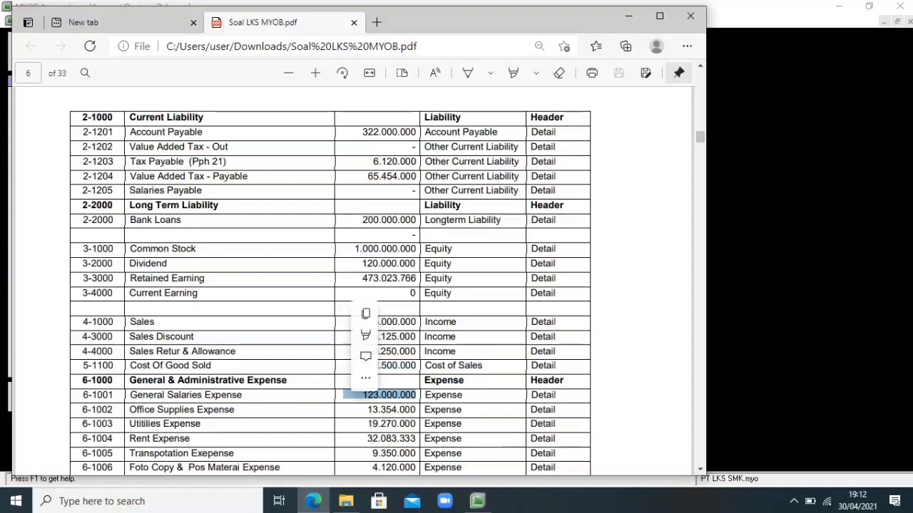
mouse_move(365, 335)
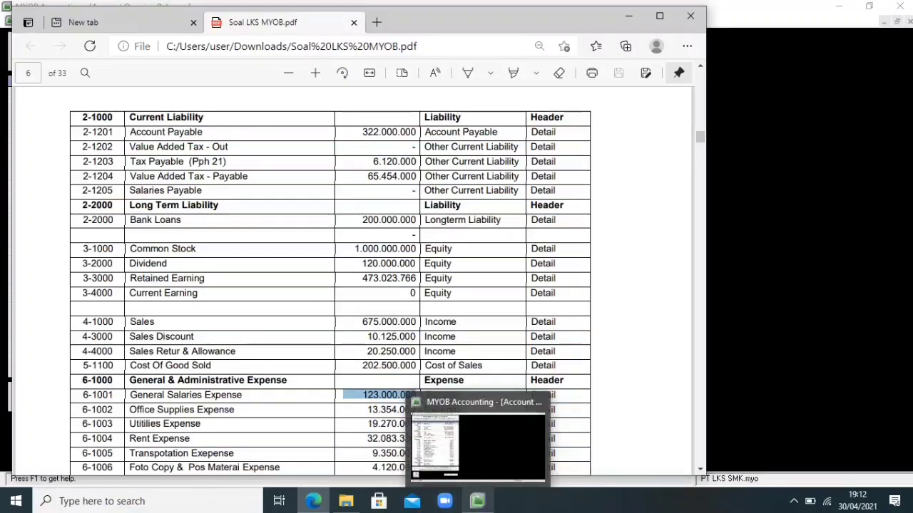
In MYOB Accounting, replace the General Salaries Expense opening balance with the copied 123.000.000.
left_click(478, 502)
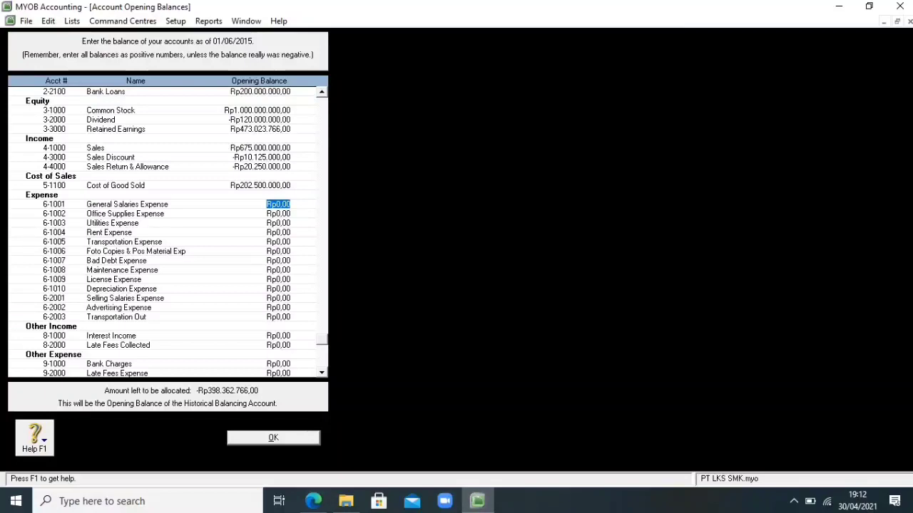
key("BackSpace")
right_click(289, 202)
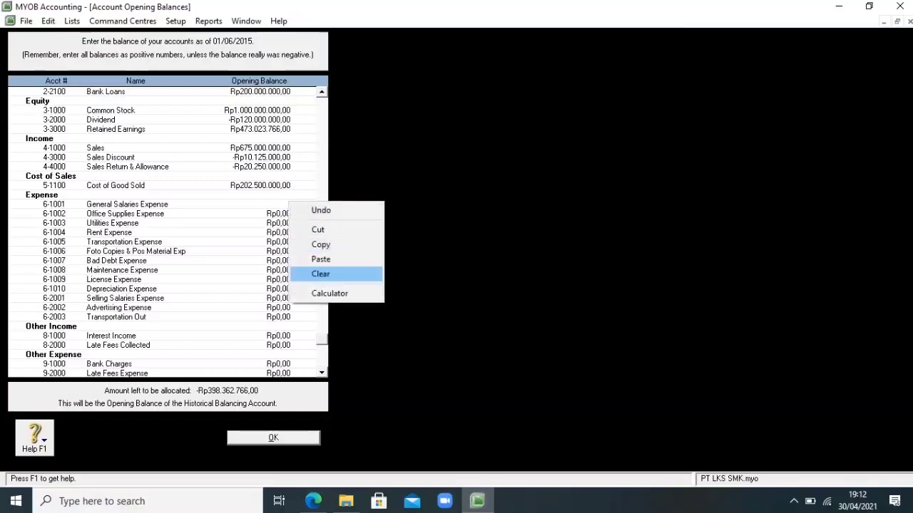
left_click(321, 258)
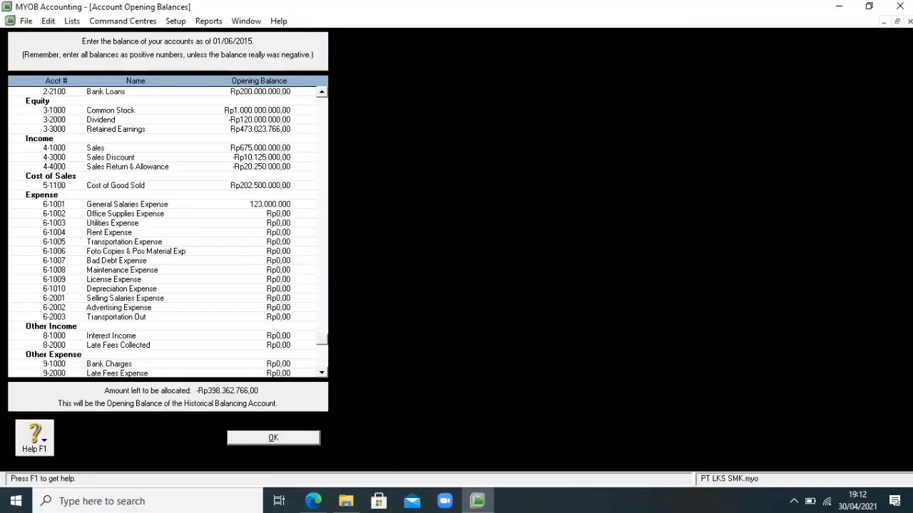
key("Tab")
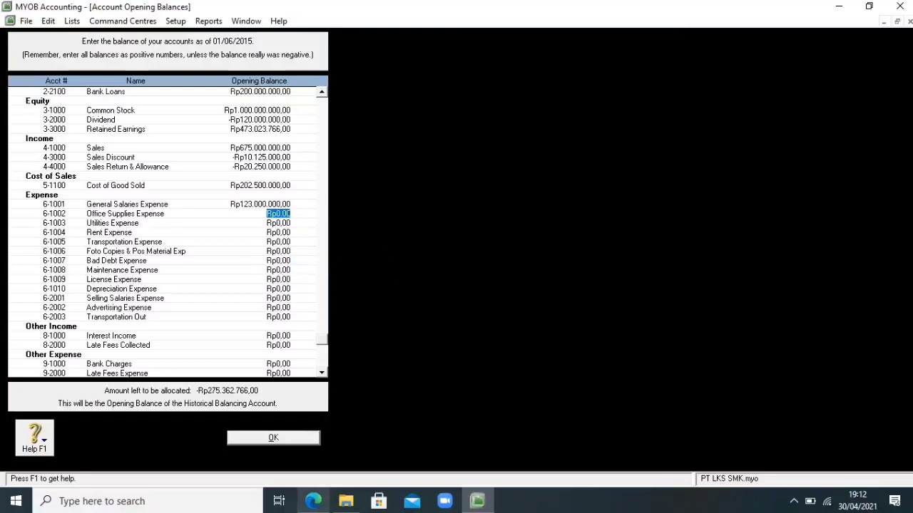
Switch to Soal LKS MYOB.pdf in the browser and copy the Office Supplies Expense amount, 13.354.000.
mouse_move(313, 501)
left_click(314, 439)
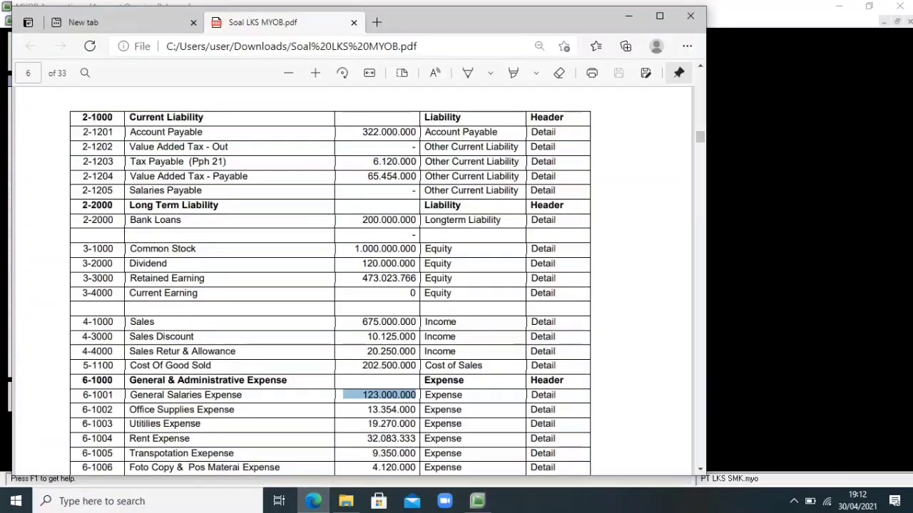
left_click(390, 410)
left_click_drag(417, 410, 343, 410)
key("ctrl+c")
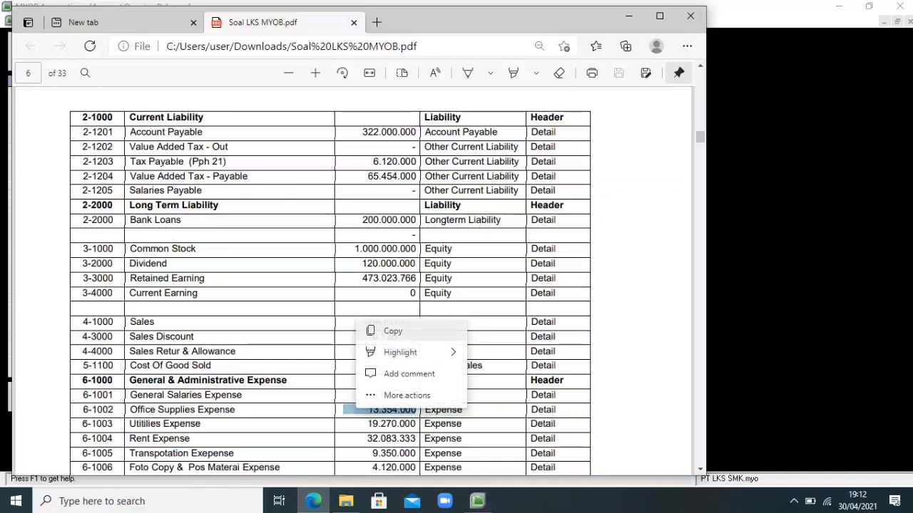
left_click(374, 330)
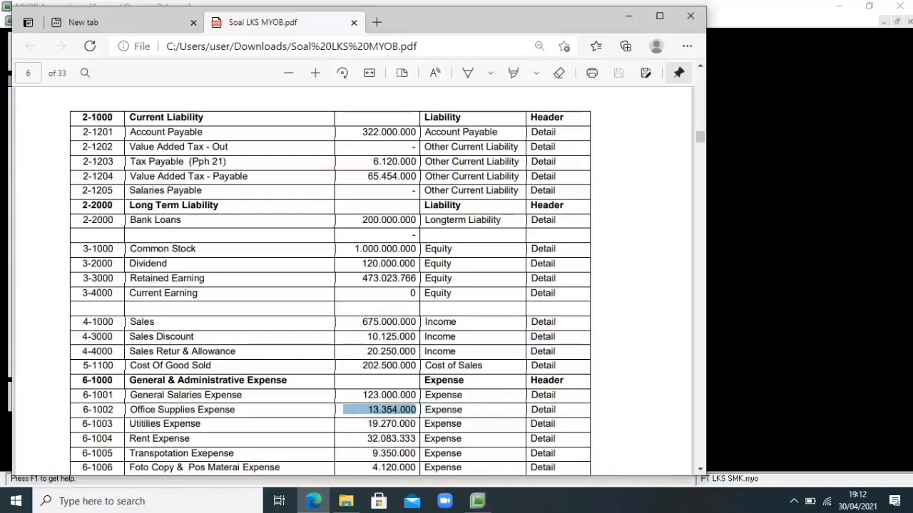
In MYOB Accounting, replace the Office Supplies Expense opening balance with the copied 13.354.000.
left_click(477, 501)
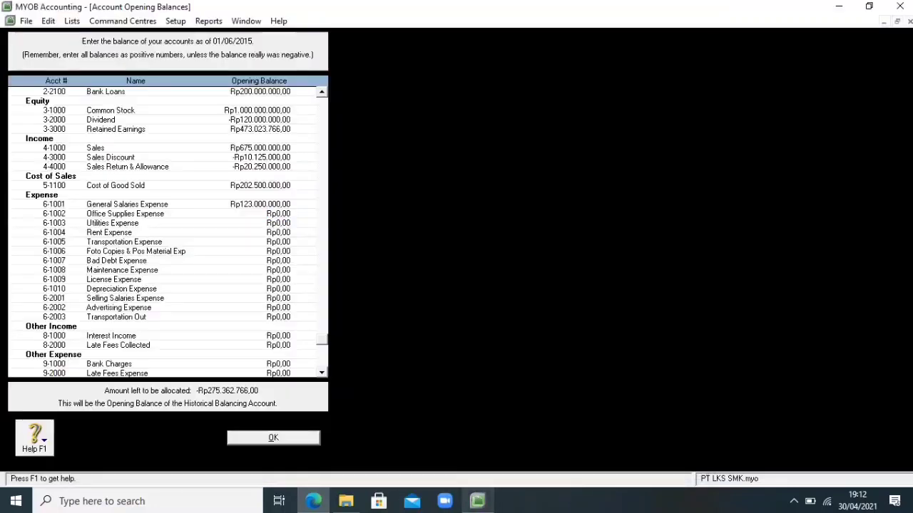
key("BackSpace")
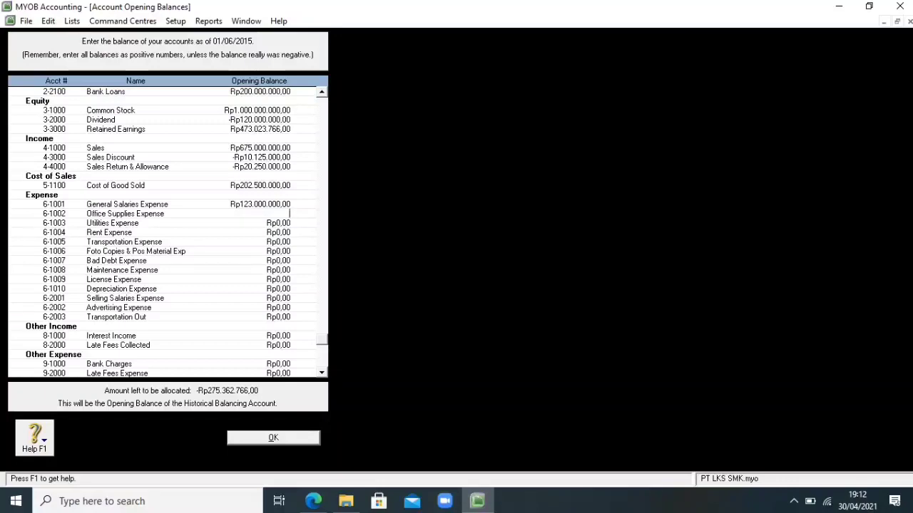
right_click(281, 216)
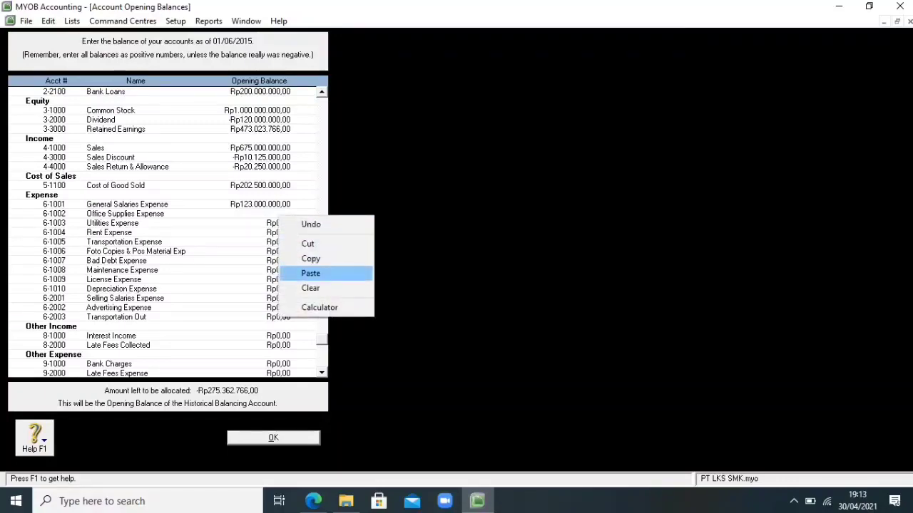
left_click(311, 273)
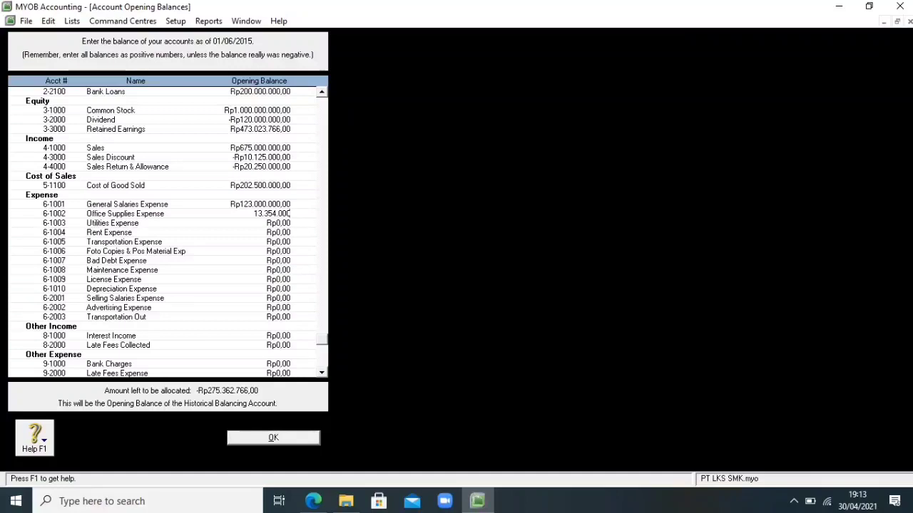
key("Tab")
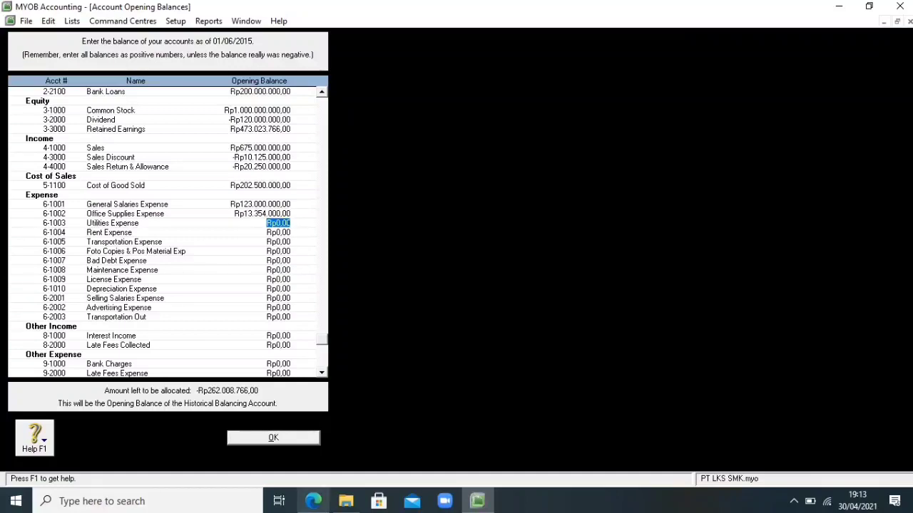
Switch to Soal LKS MYOB.pdf in the browser and copy the Utilities Expense amount, 19.270.000.
left_click(313, 501)
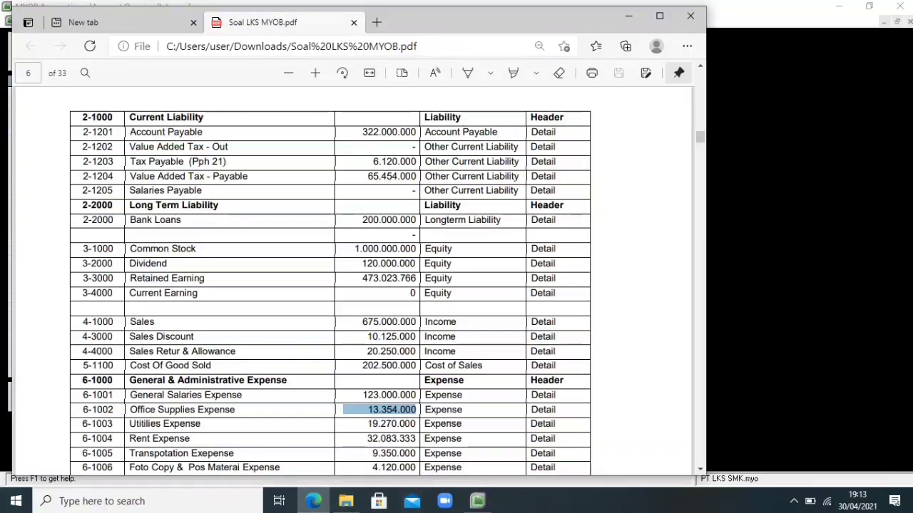
left_click(415, 424)
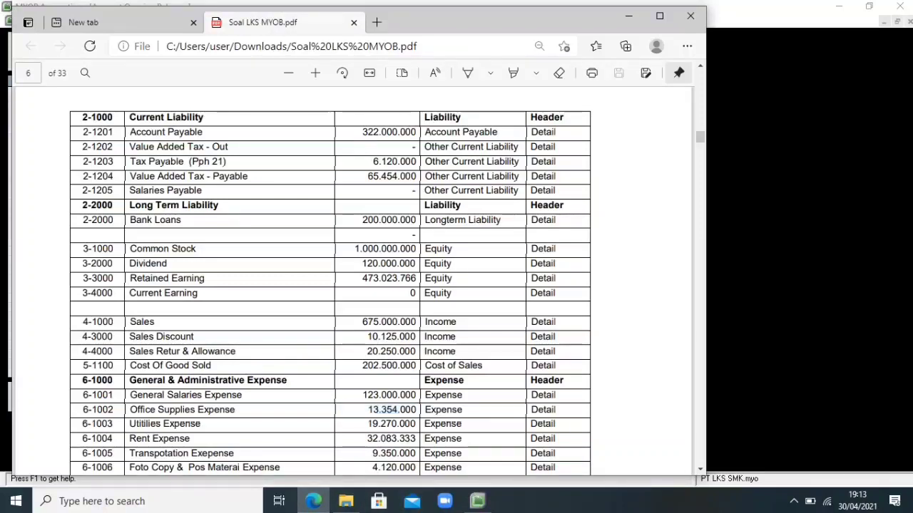
left_click_drag(416, 424, 368, 424)
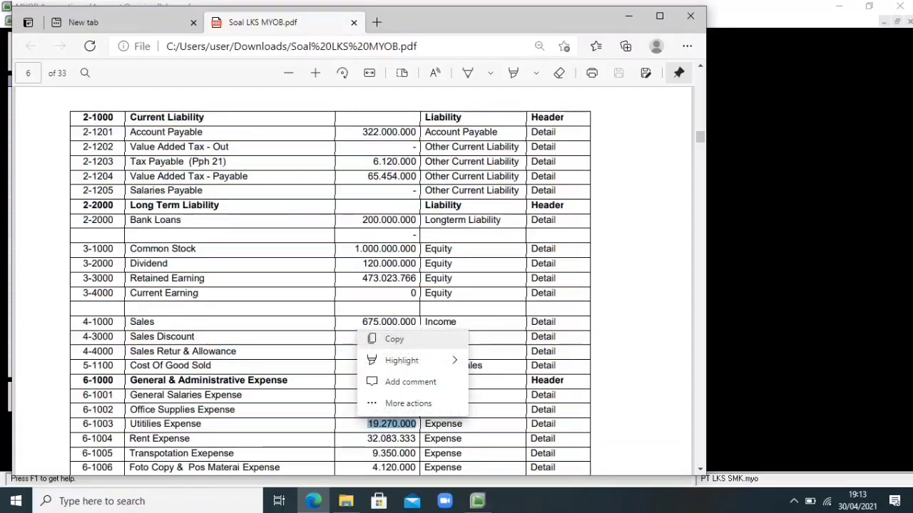
key("ctrl+c")
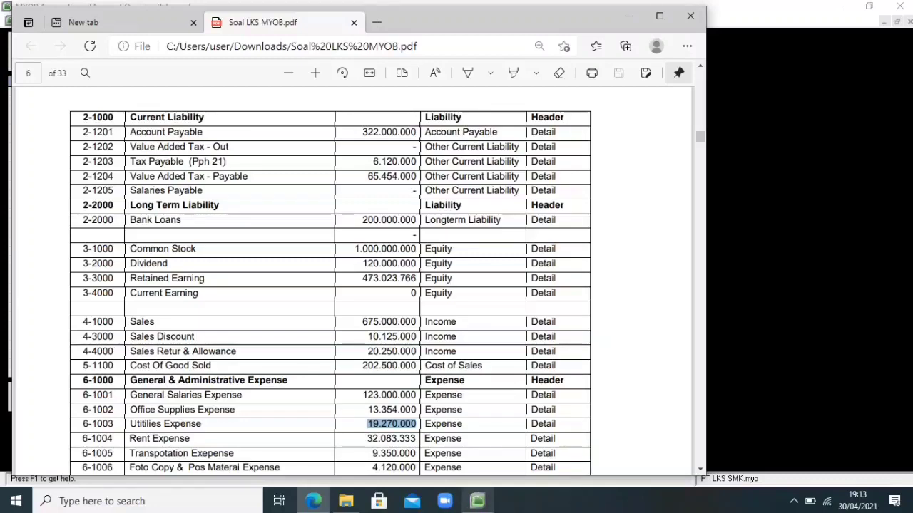
In MYOB Accounting, replace the Utilities Expense opening balance with the copied 19.270.000.
key("alt+Tab")
key("BackSpace")
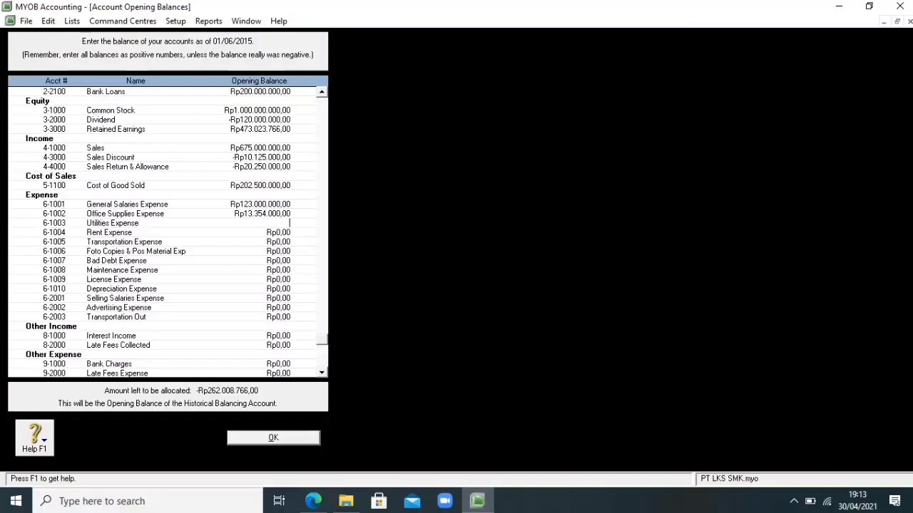
key("shift+F10")
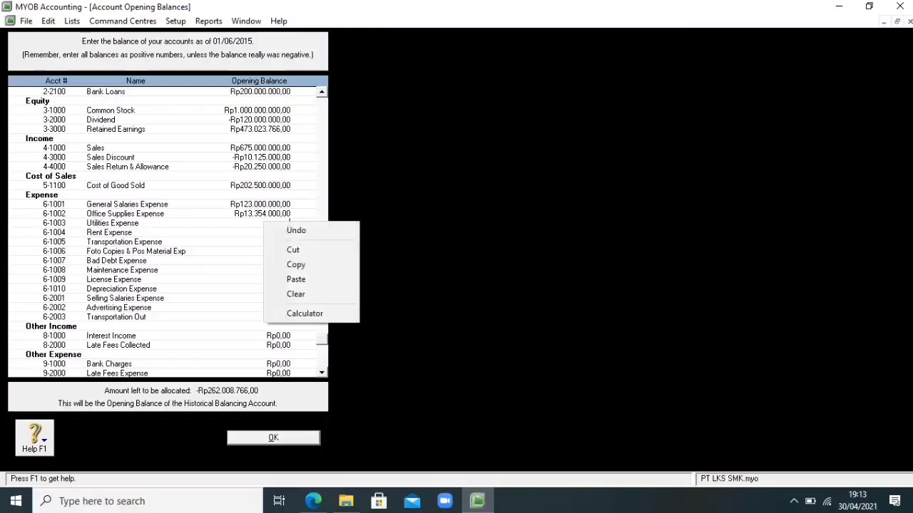
key("Down")
key("Down")
key("Return")
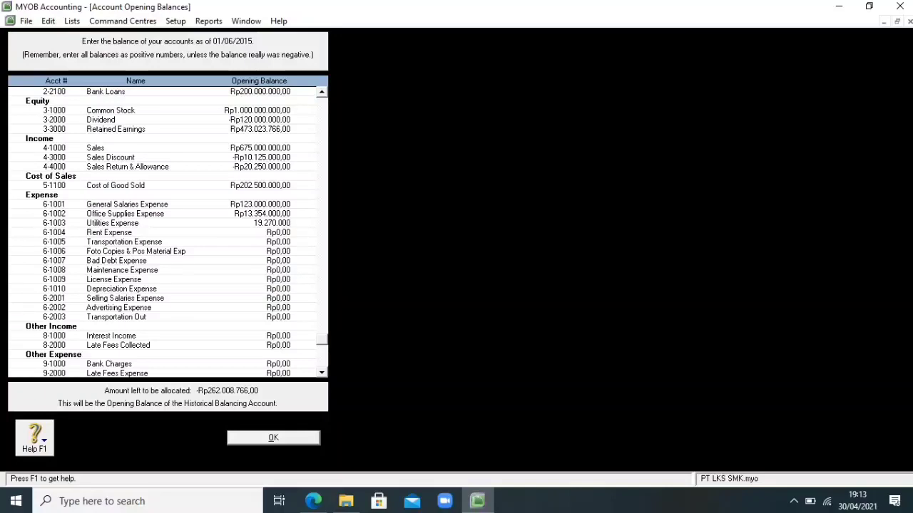
key("Tab")
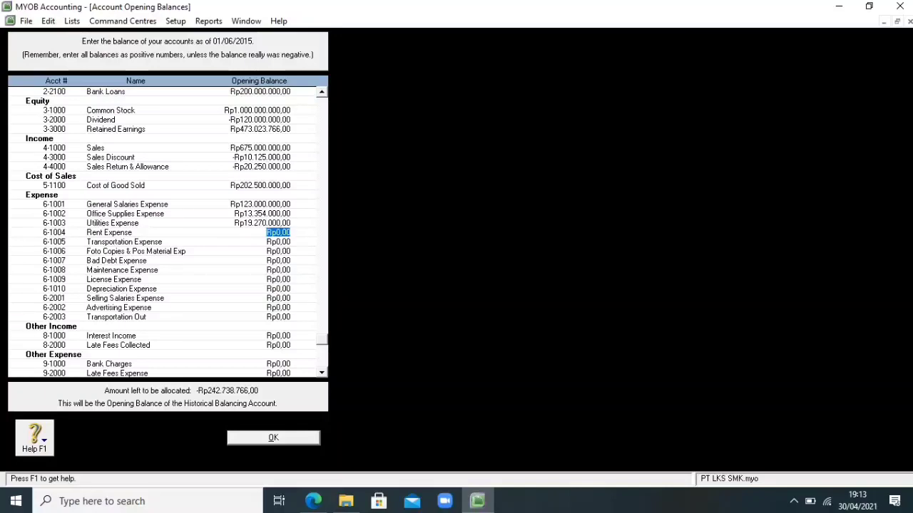
Switch to Soal LKS MYOB.pdf in the browser and copy the Rent Expense amount, 32.083.333.
left_click(314, 502)
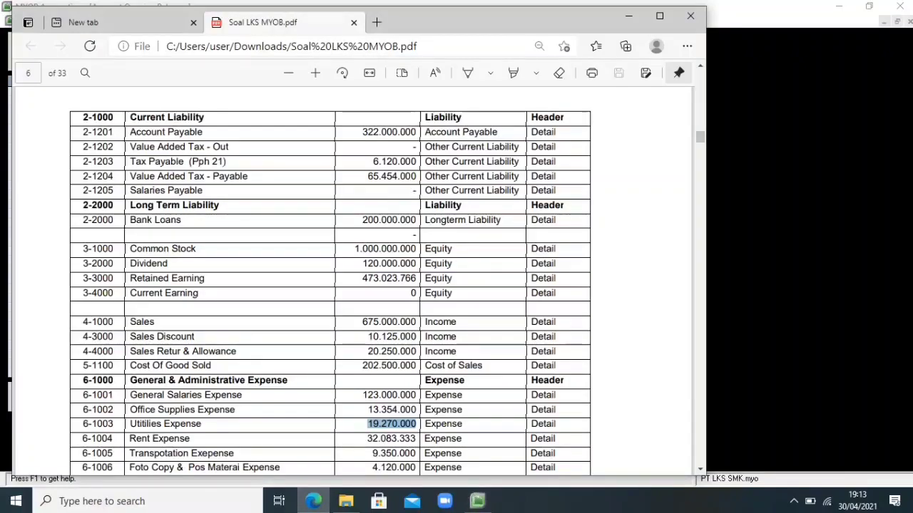
left_click(416, 439)
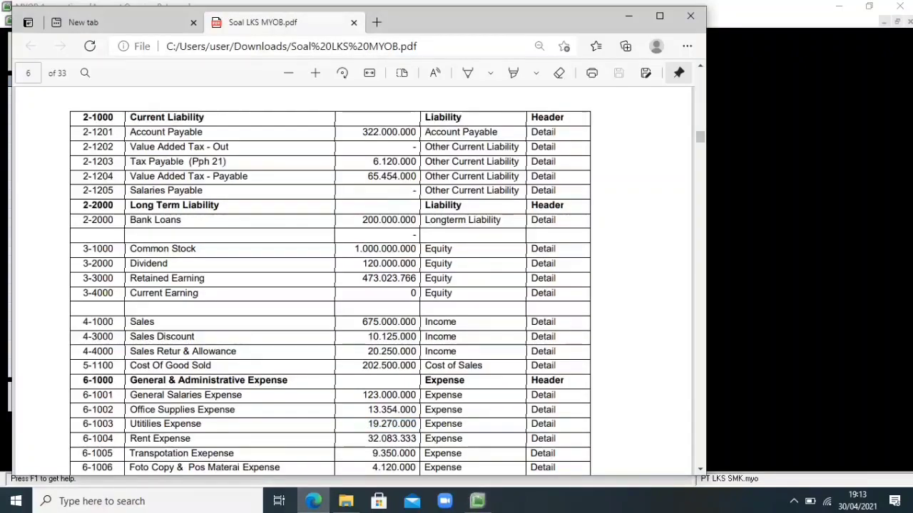
left_click_drag(416, 439, 367, 439)
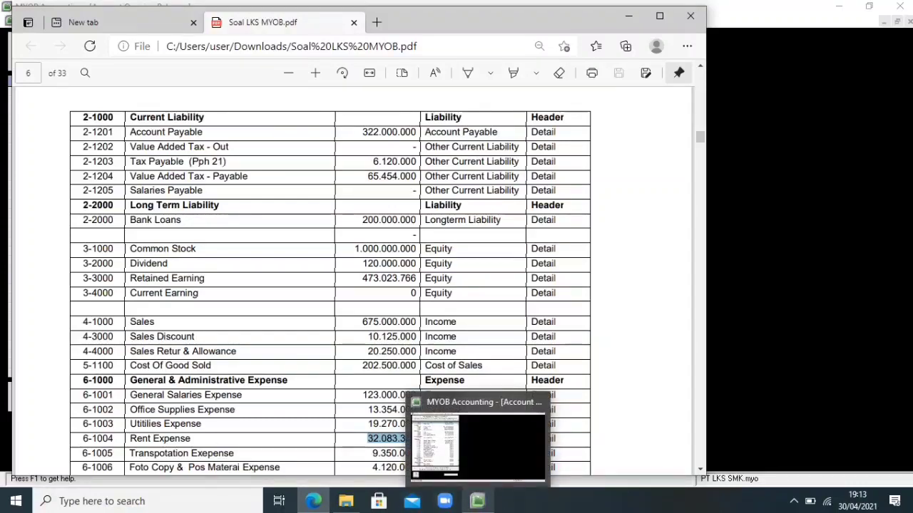
In MYOB Accounting, replace the Rent Expense opening balance with the copied 32.083.333.
left_click(477, 503)
key("BackSpace")
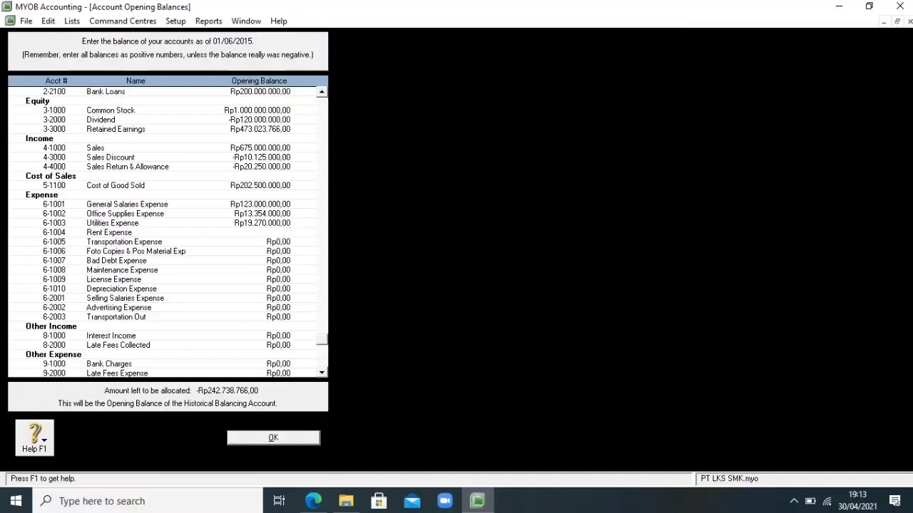
right_click(283, 233)
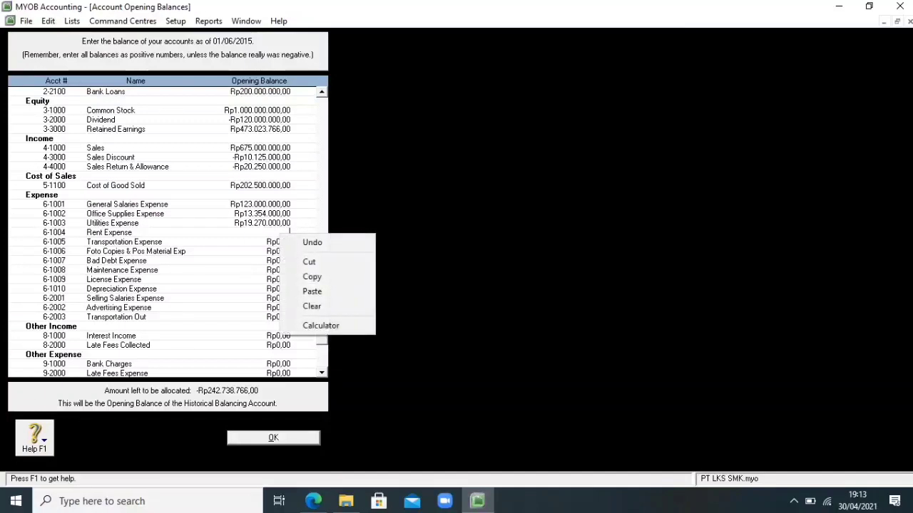
left_click(312, 291)
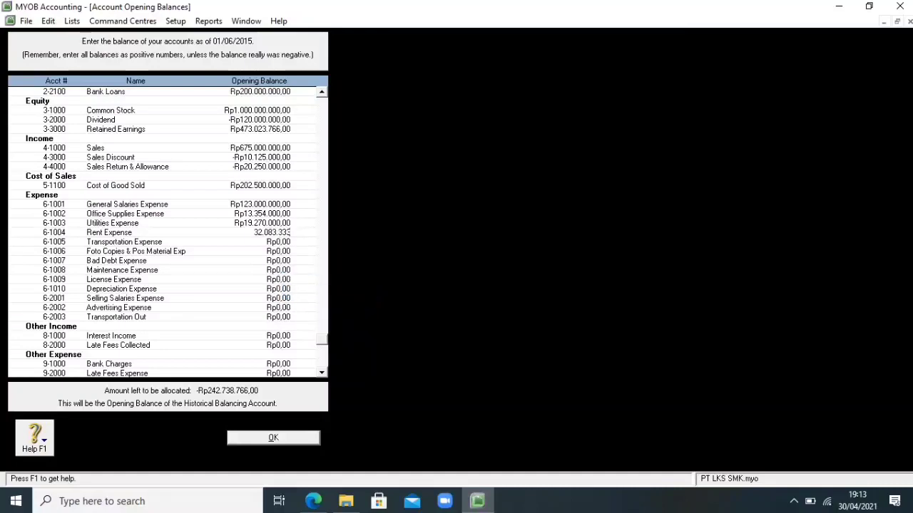
left_click(278, 242)
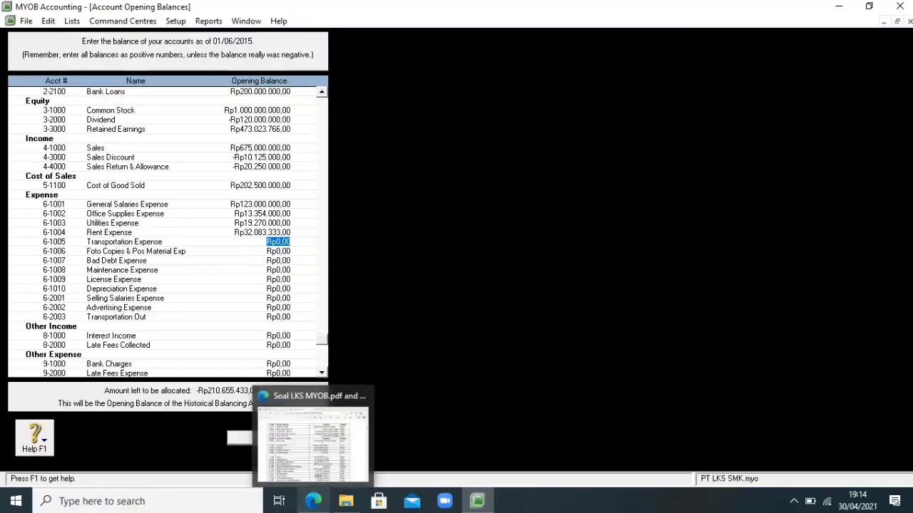
Copy the Transportation Expense amount, 9.350.000, from Soal LKS MYOB.pdf in the browser and return to MYOB Accounting.
left_click(313, 501)
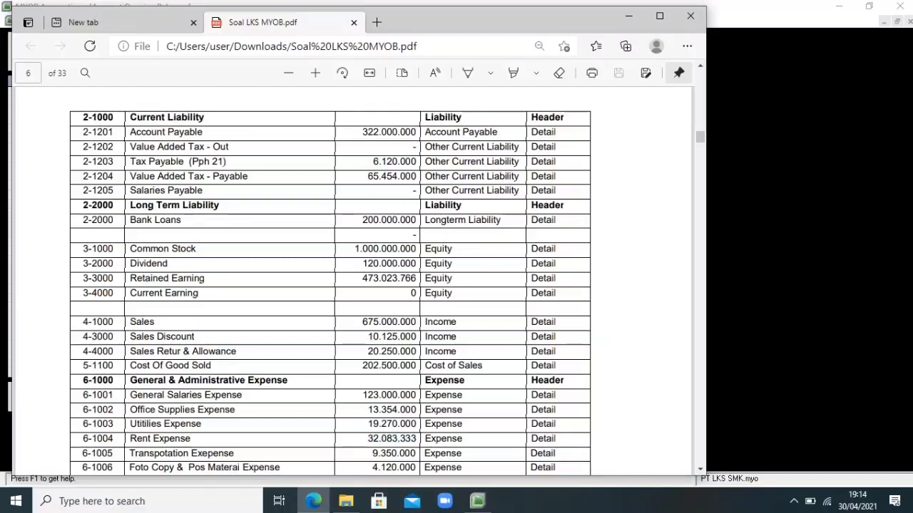
left_click_drag(418, 453, 372, 453)
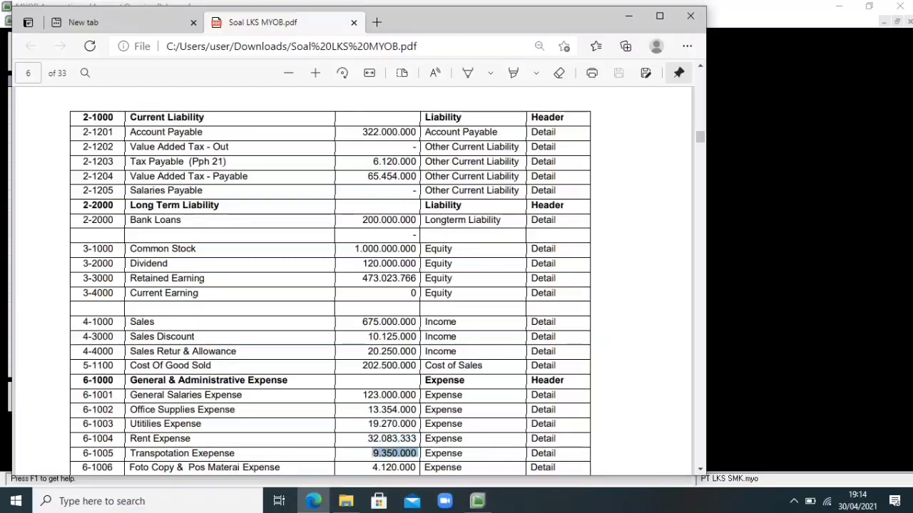
key("ctrl+c")
key("alt+Tab")
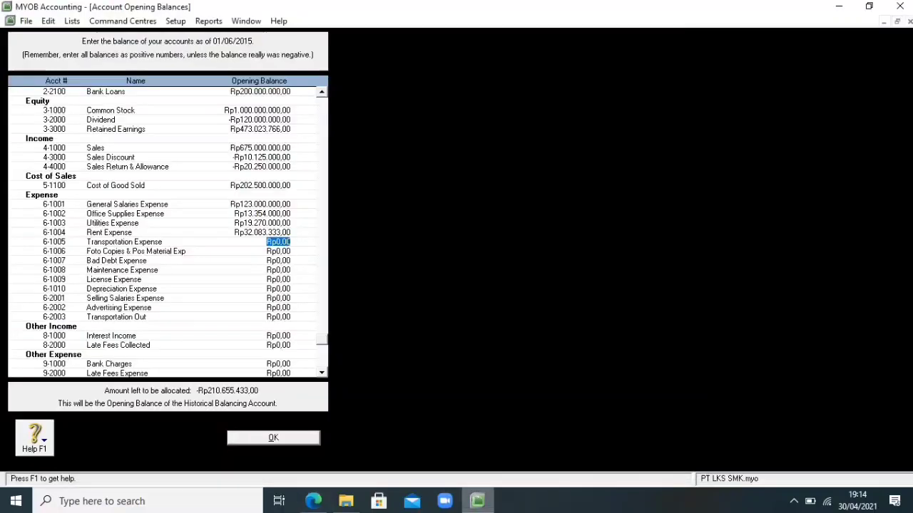
Replace the Transportation Expense opening balance with the copied 9.350.000.
key("BackSpace")
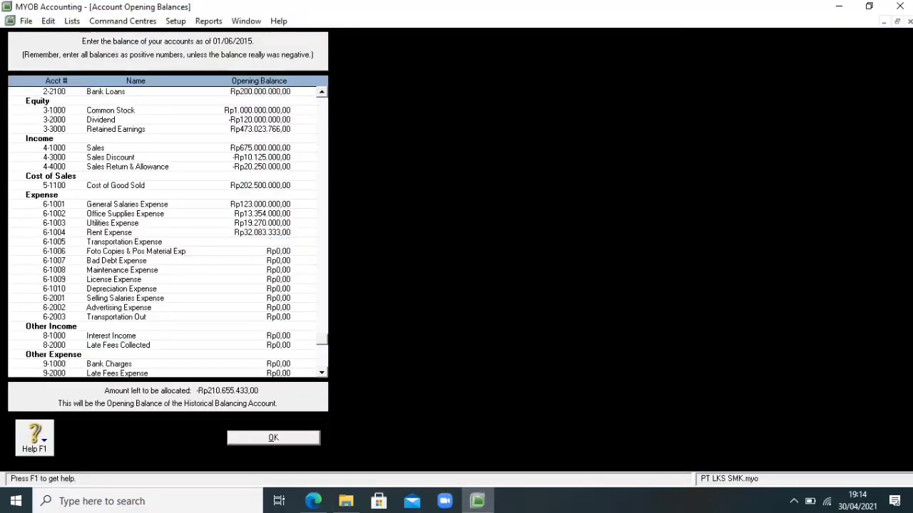
right_click(268, 241)
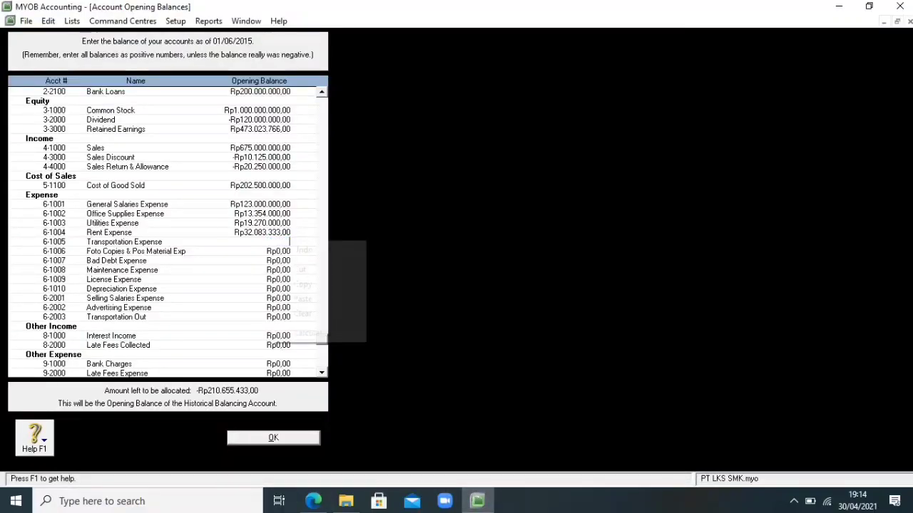
left_click(303, 299)
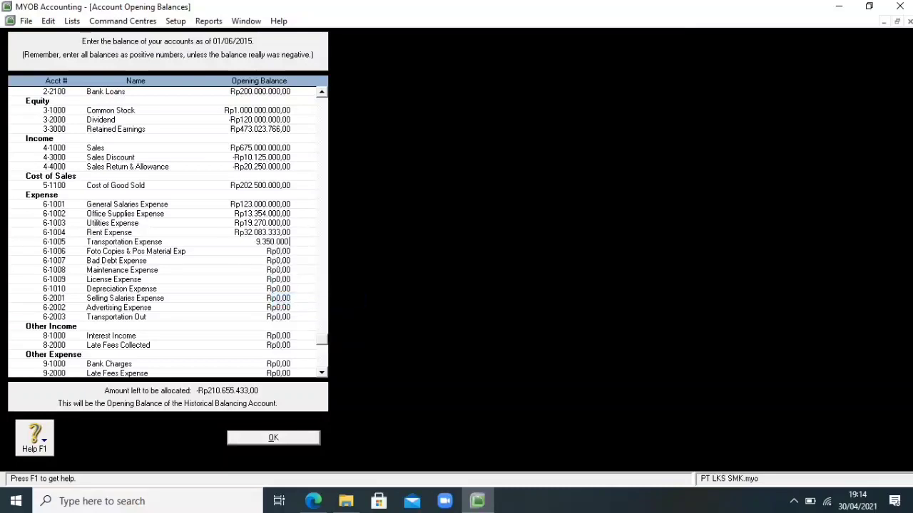
key("Tab")
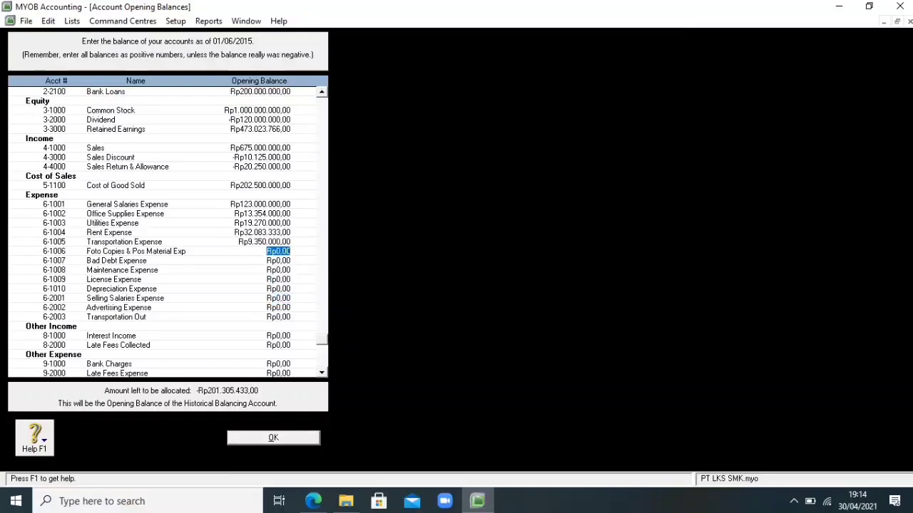
Copy the Foto Copy & Pos Materai Expense amount, 4.120.000, from Soal LKS MYOB.pdf in the browser into its opening balance in MYOB Accounting.
mouse_move(313, 502)
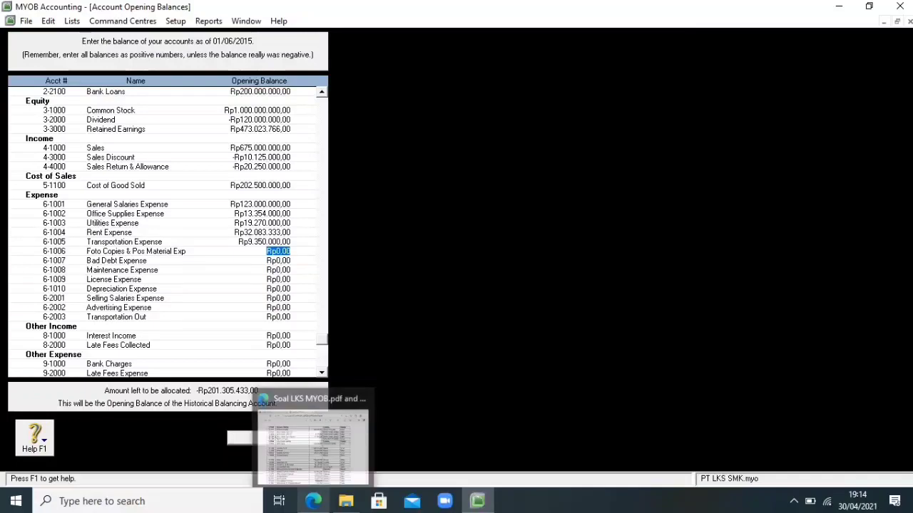
left_click(311, 439)
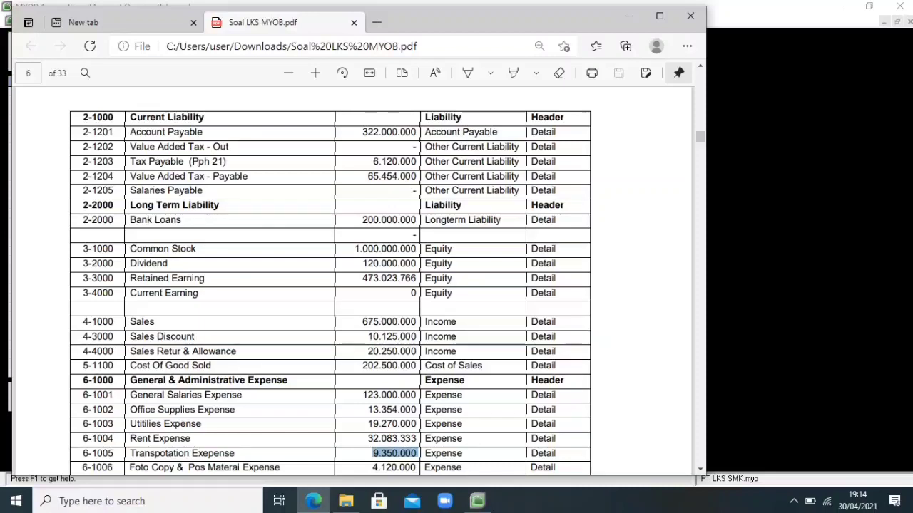
left_click_drag(372, 468, 417, 468)
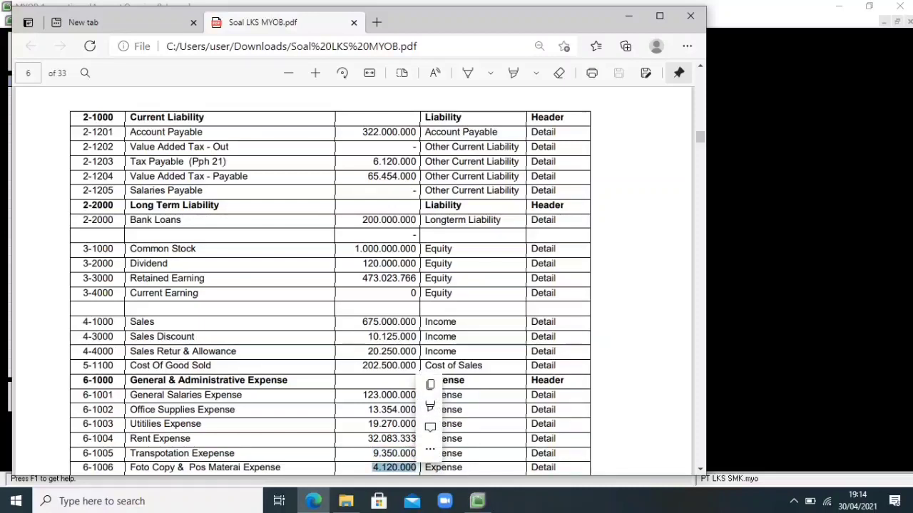
left_click(430, 385)
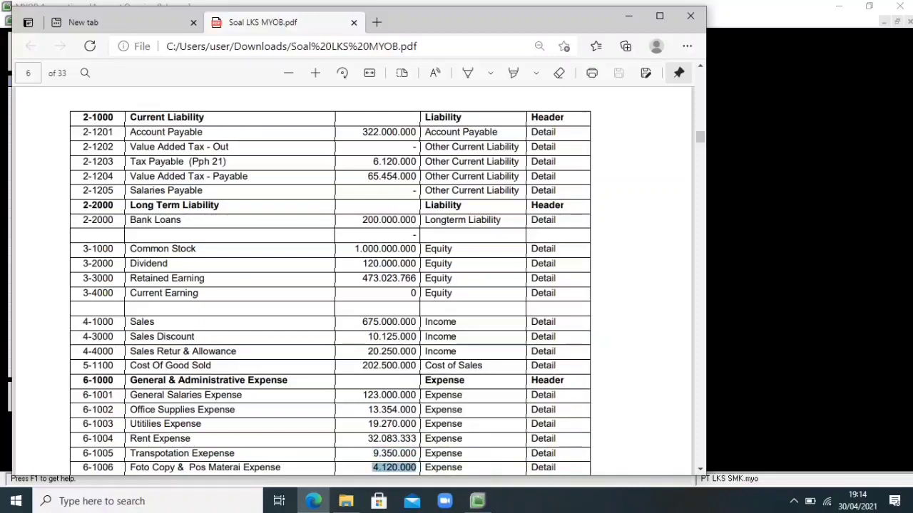
key("alt+Tab")
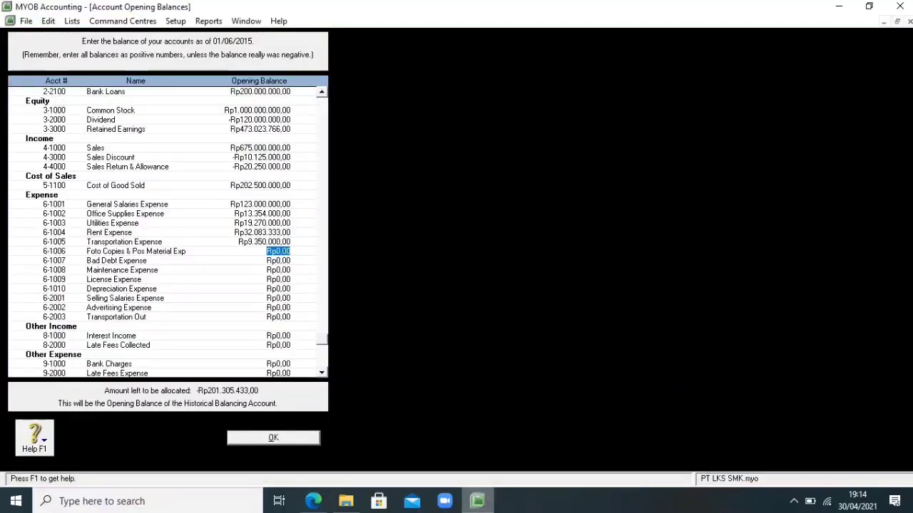
key("ctrl+v")
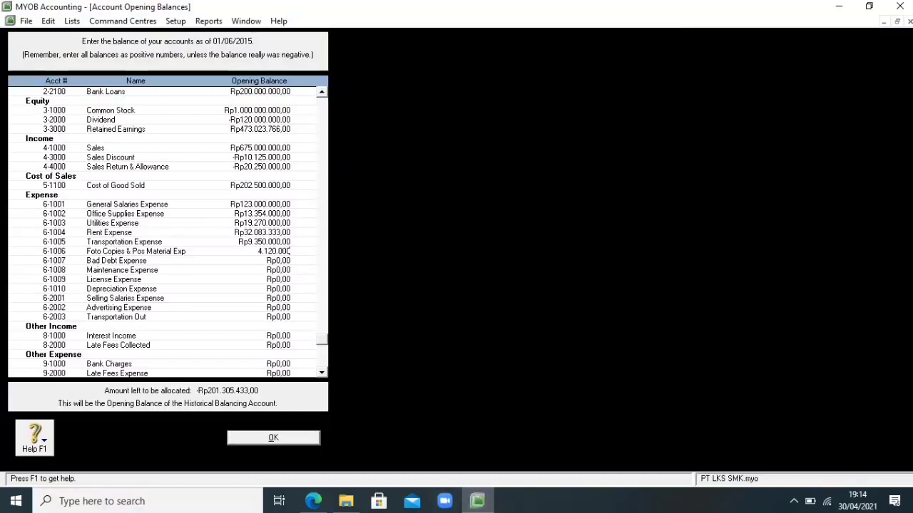
key("Tab")
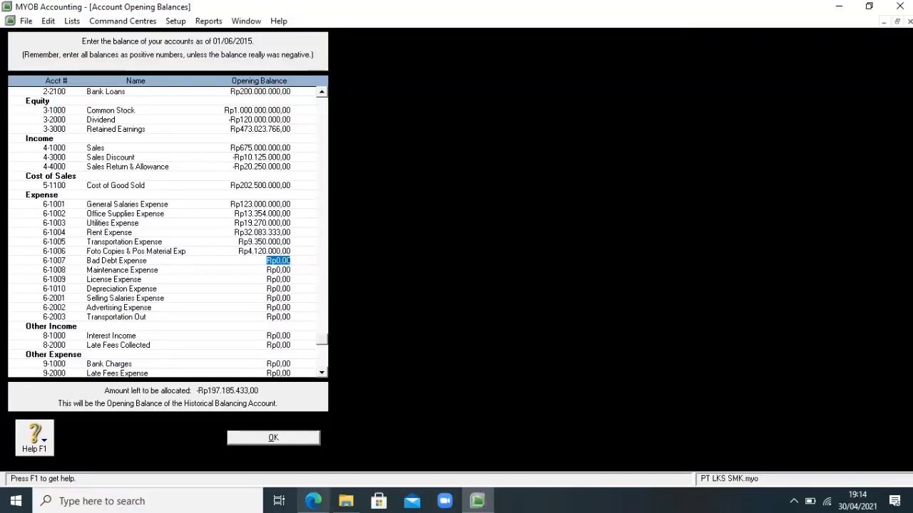
Copy the Bad Debt Expense amount, 5.318.000, from Soal LKS MYOB.pdf in the browser into its opening balance in MYOB Accounting.
left_click(313, 502)
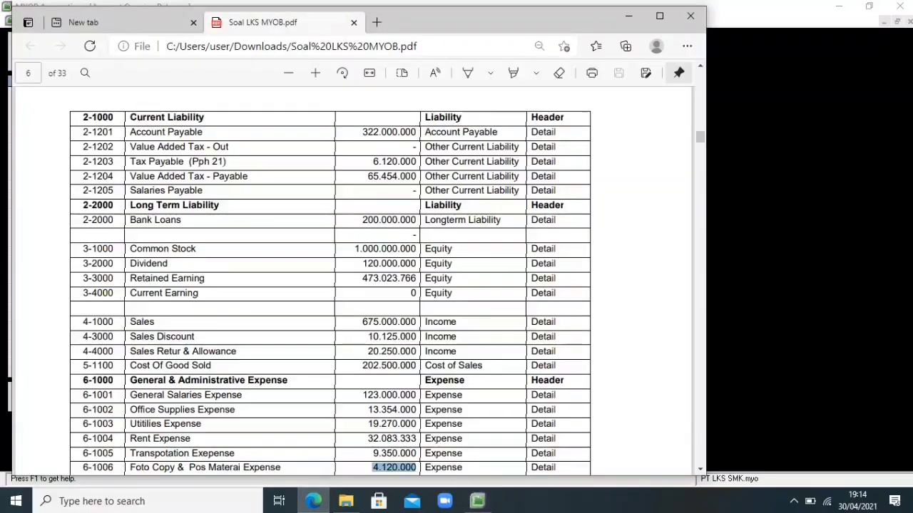
scroll(349, 285, "down", 1)
scroll(353, 278, "down", 6)
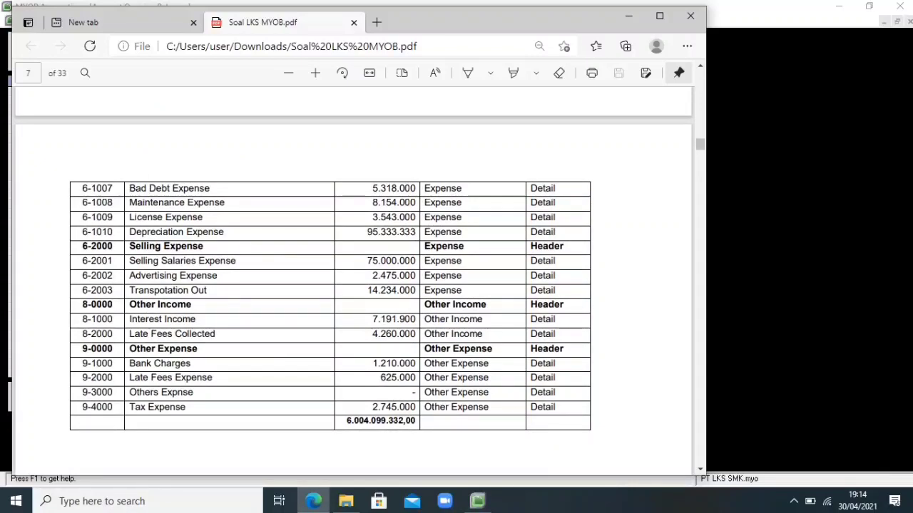
left_click_drag(419, 188, 371, 188)
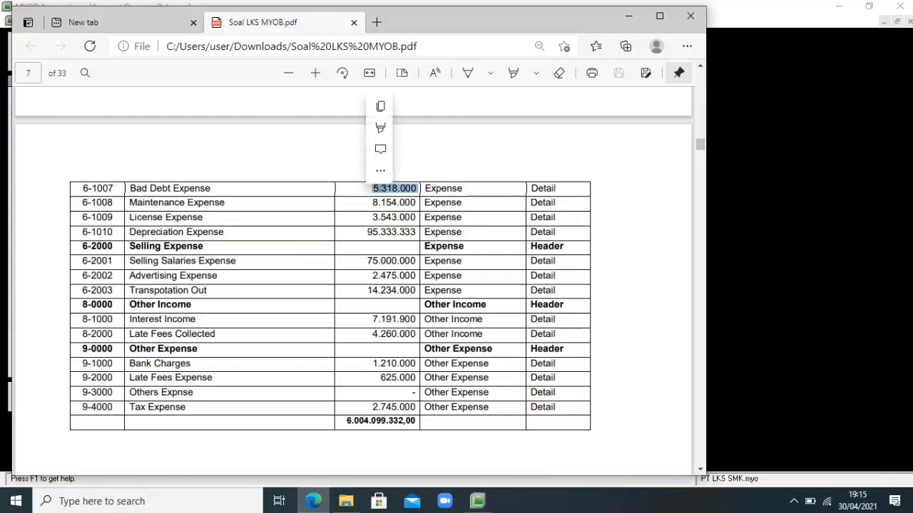
key("ctrl+c")
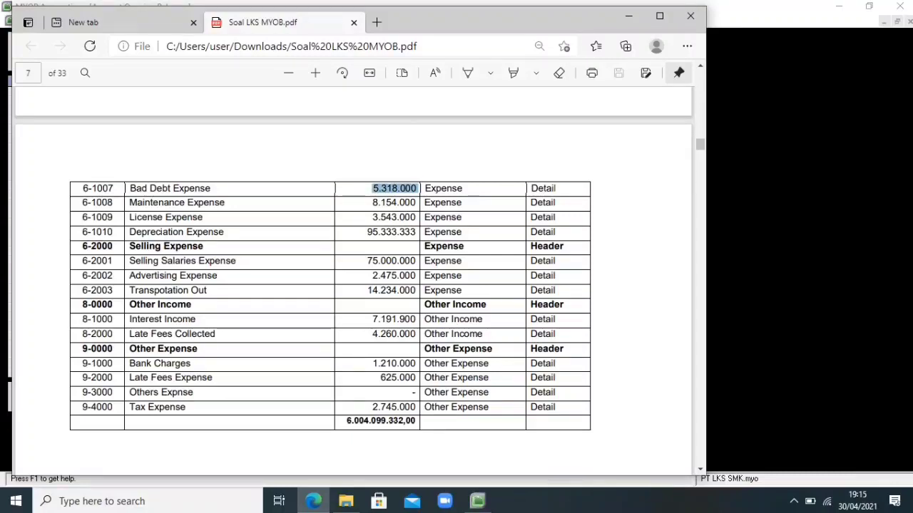
left_click(477, 501)
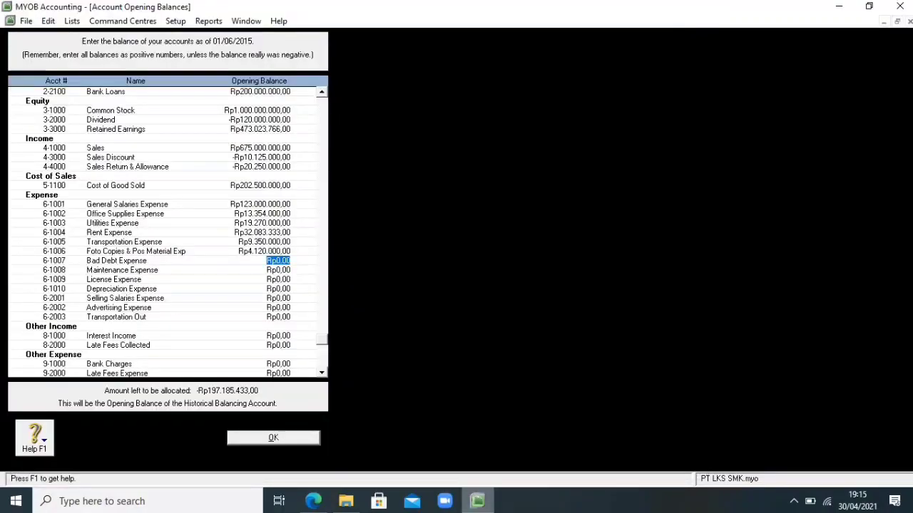
key("ctrl+v")
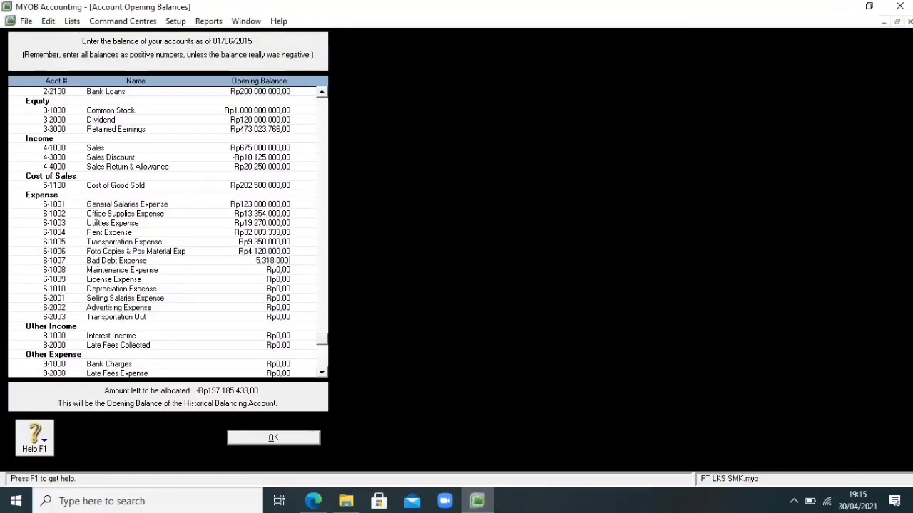
key("Tab")
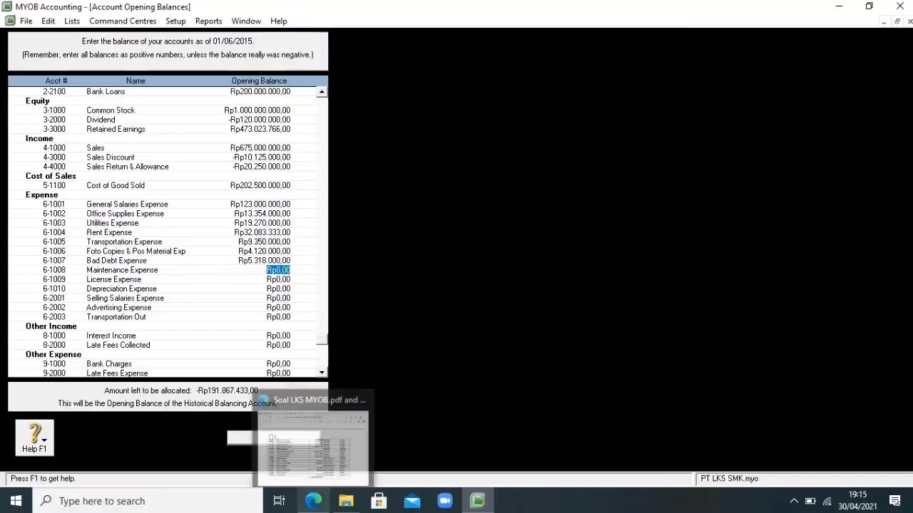
Copy the Maintenance Expense amount, 8.154.000, from Soal LKS MYOB.pdf in the browser into its opening balance in MYOB Accounting.
left_click(314, 502)
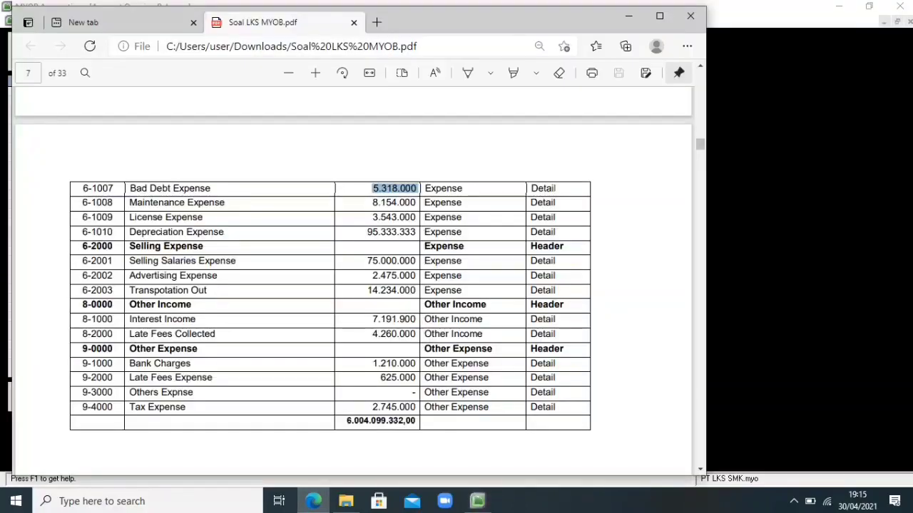
left_click(395, 204)
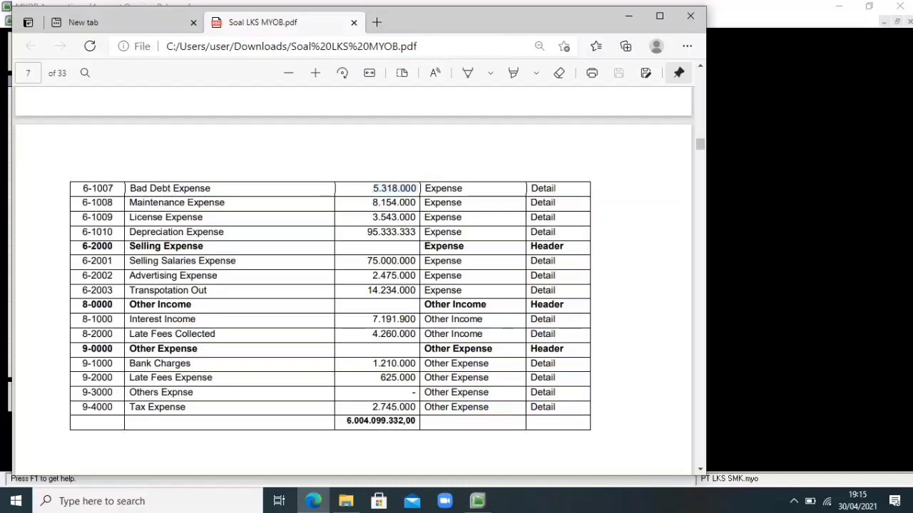
left_click_drag(419, 203, 343, 202)
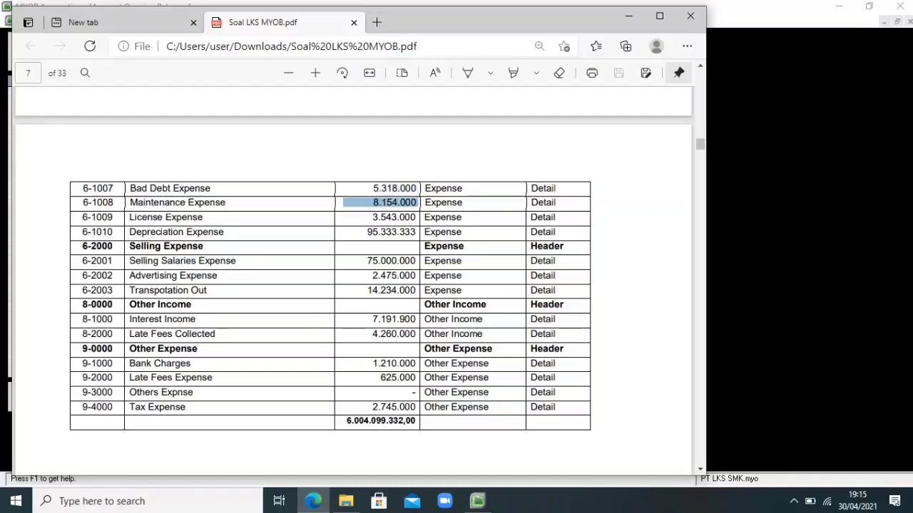
left_click(477, 501)
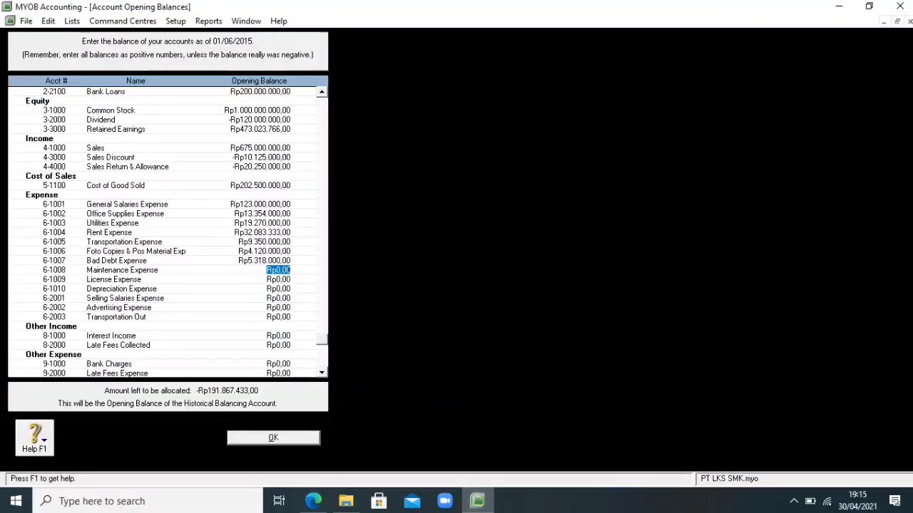
key("ctrl+v")
left_click(278, 280)
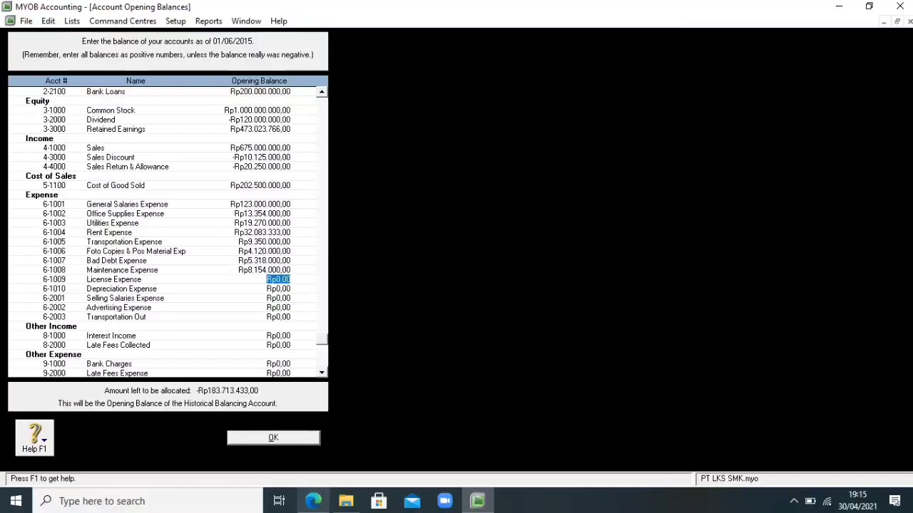
Copy the License Expense amount, 3.543.000, from Soal LKS MYOB.pdf in the browser into its opening balance in MYOB Accounting.
left_click(313, 501)
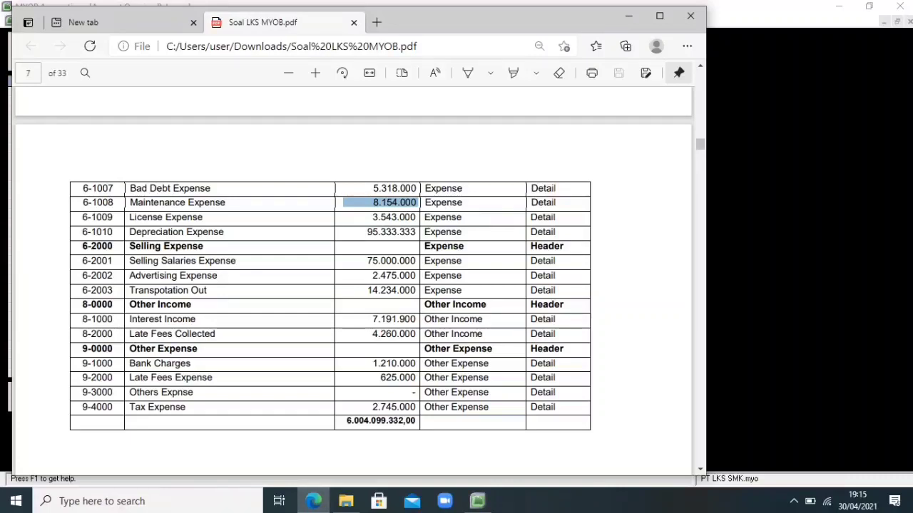
left_click(417, 217)
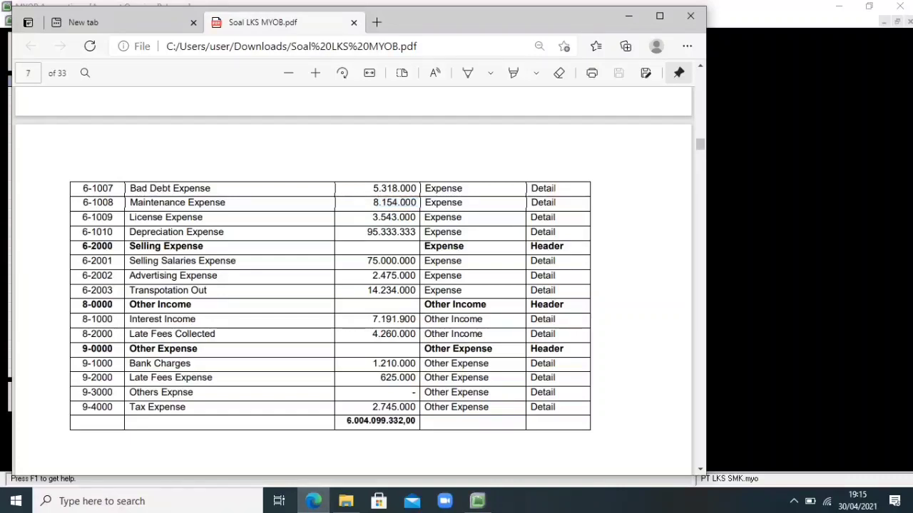
left_click_drag(417, 218, 371, 218)
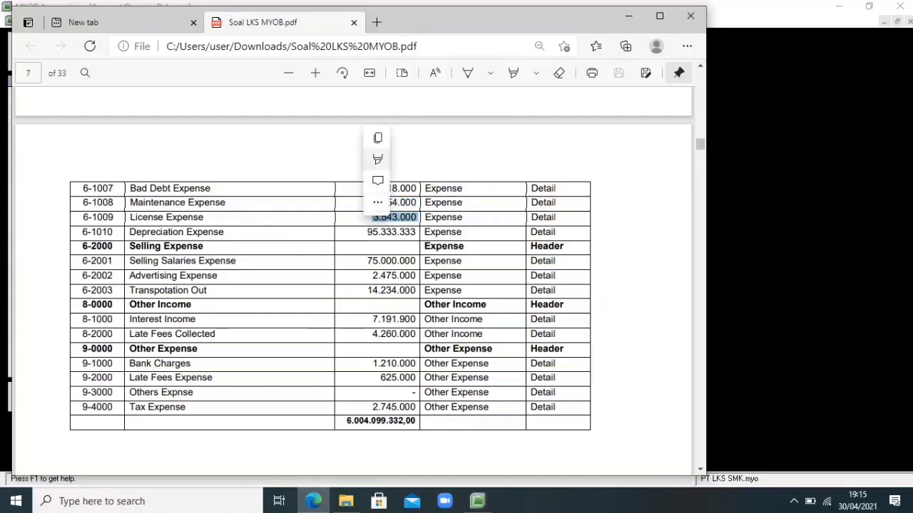
right_click(371, 135)
left_click(390, 138)
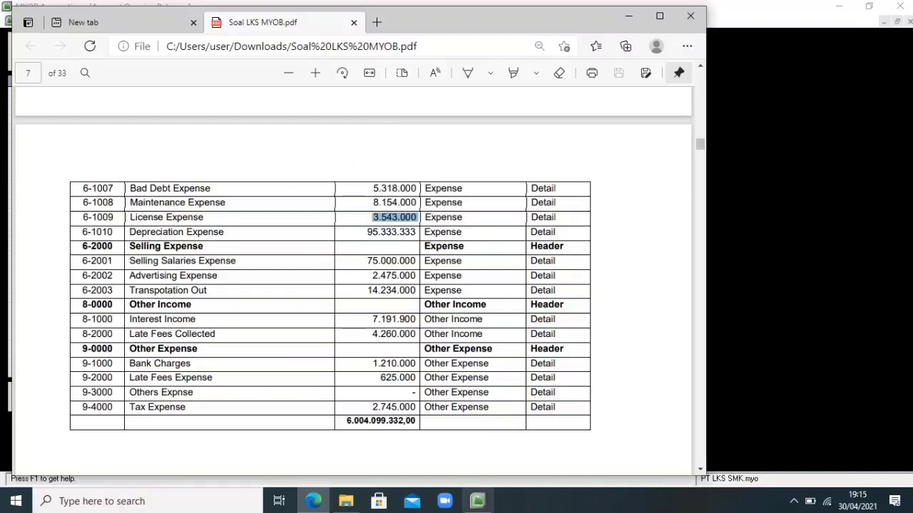
left_click(477, 501)
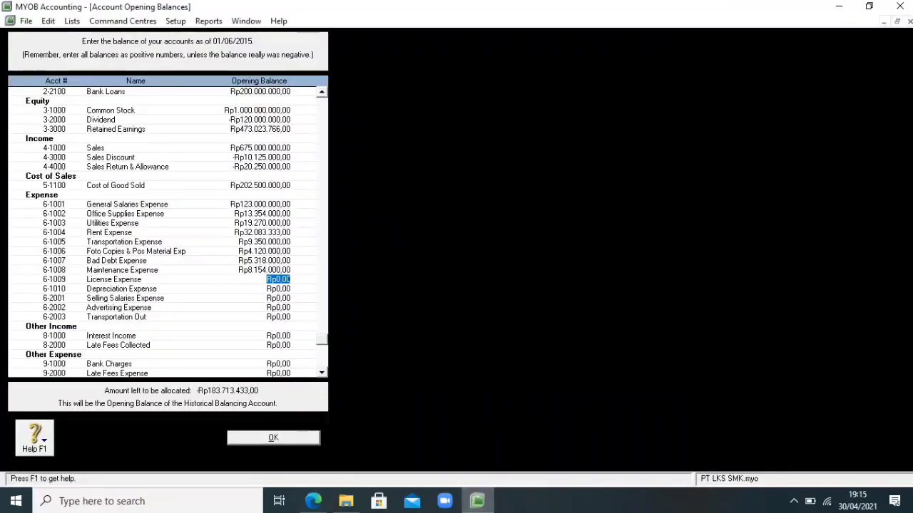
key("BackSpace")
right_click(276, 279)
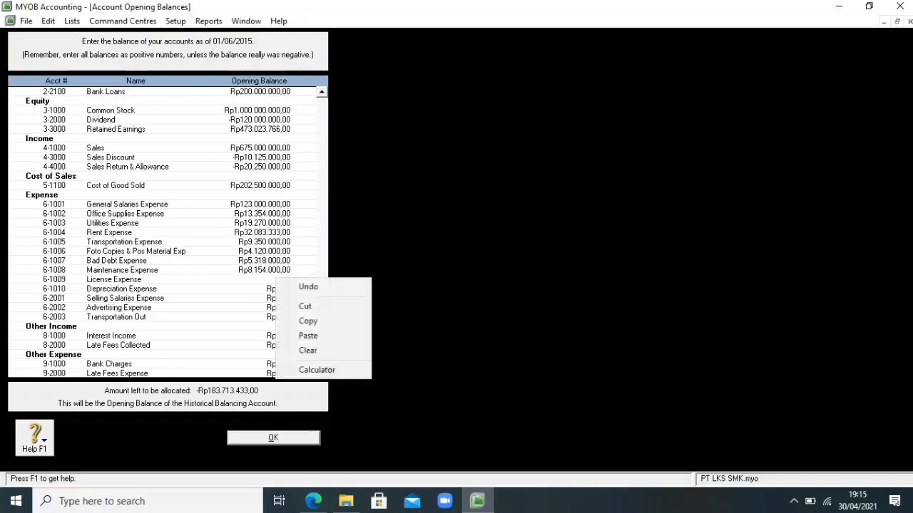
left_click(308, 335)
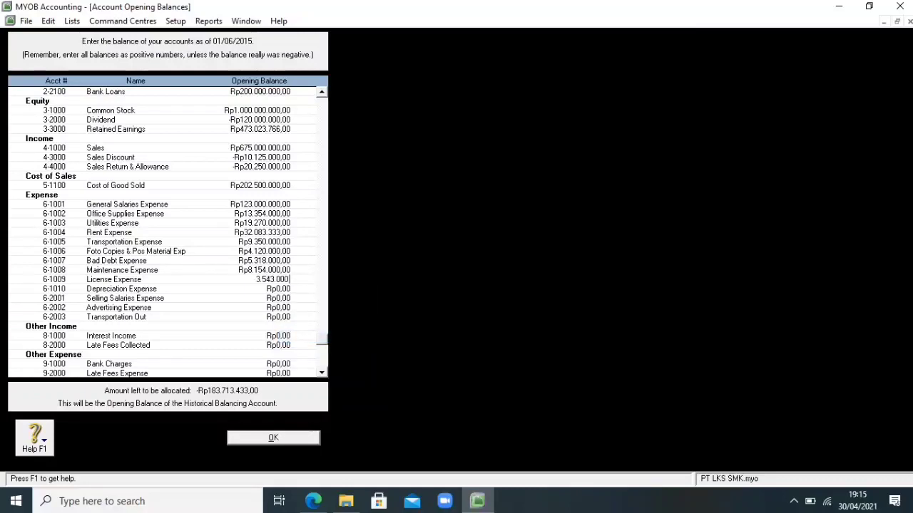
key("Tab")
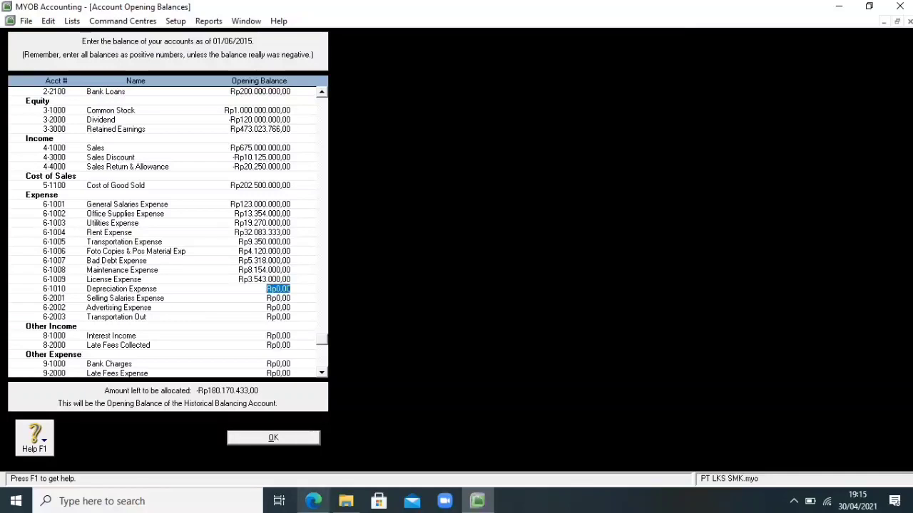
Switch to Soal LKS MYOB.pdf in the browser and copy the Depreciation Expense amount, 95.333.333.
mouse_move(313, 501)
left_click(315, 435)
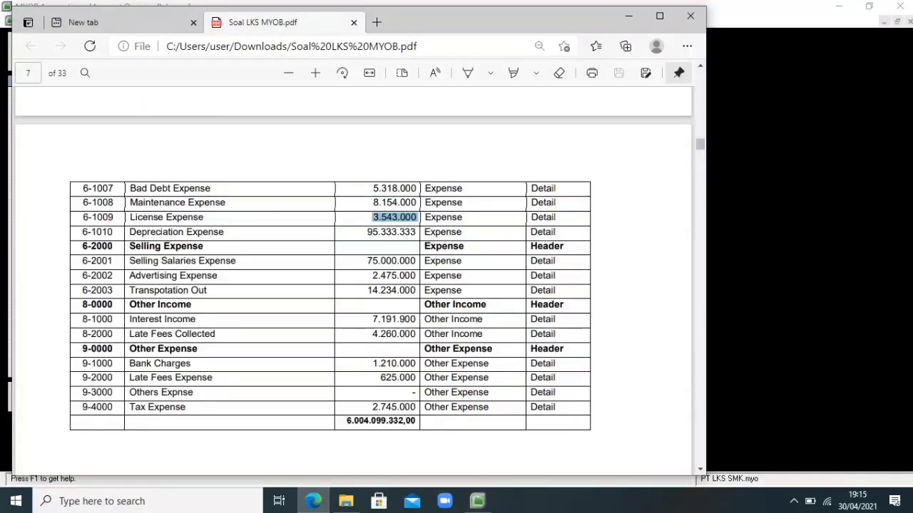
left_click(368, 233)
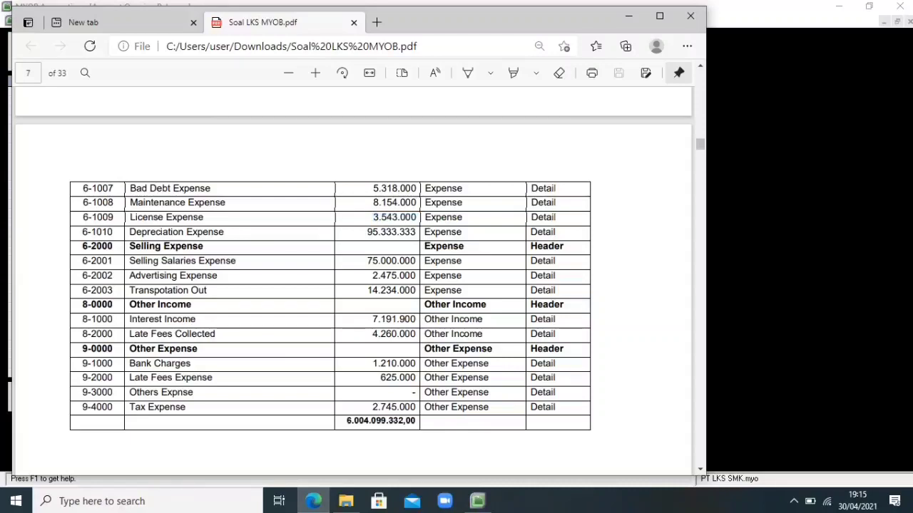
double_click(368, 232)
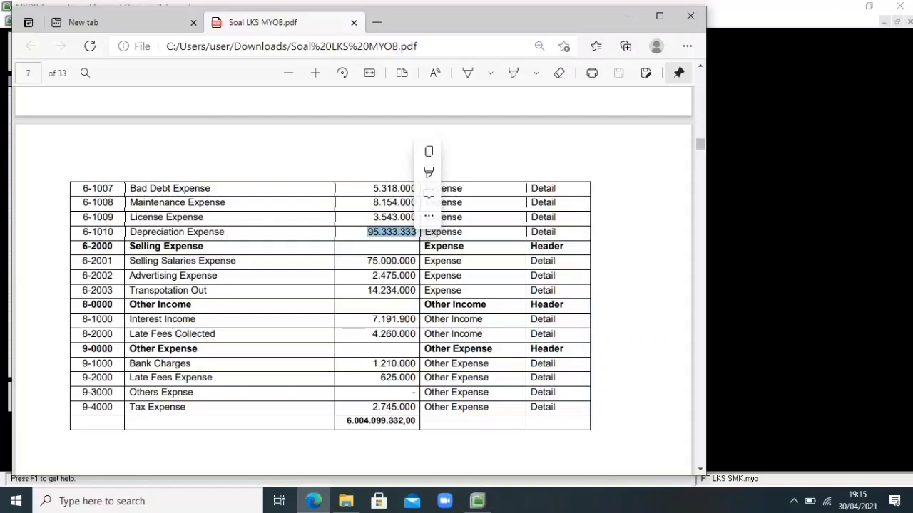
key("ctrl+c")
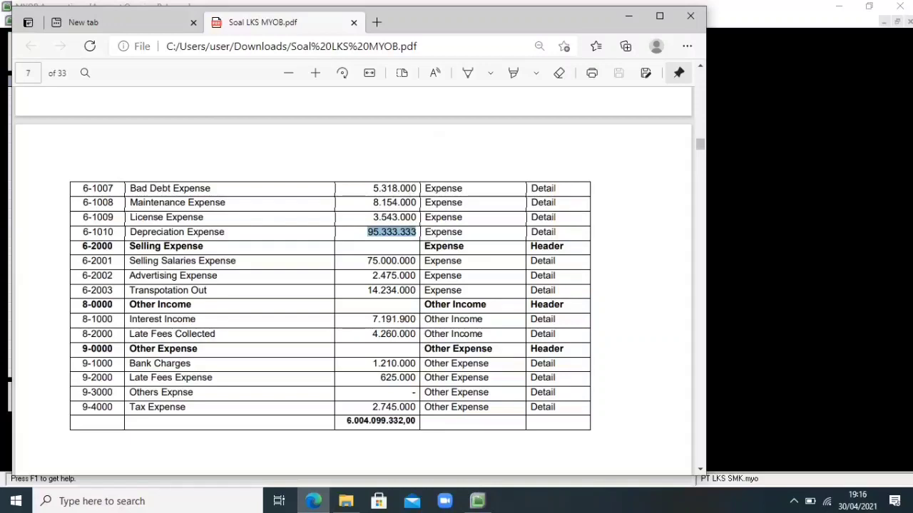
Switch to MYOB Accounting and paste the copied 95.333.333 as the Depreciation Expense opening balance.
left_click(477, 501)
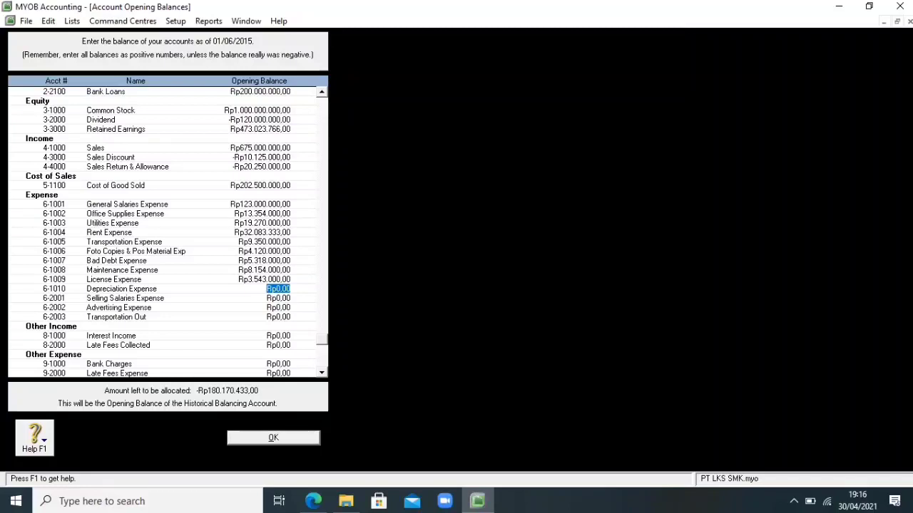
key("ctrl+v")
key("Tab")
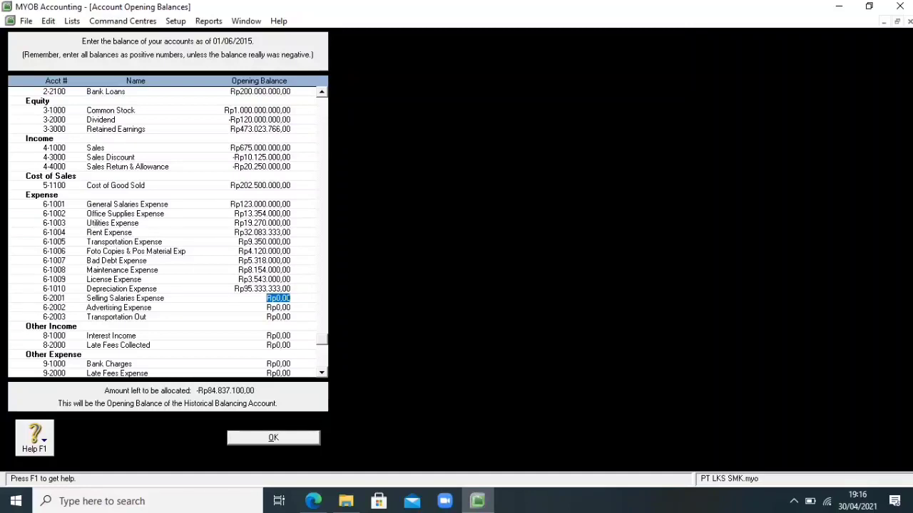
Copy the Selling Salaries Expense amount, 75.000.000, from Soal LKS MYOB.pdf in the browser into its opening balance in MYOB Accounting.
left_click(313, 502)
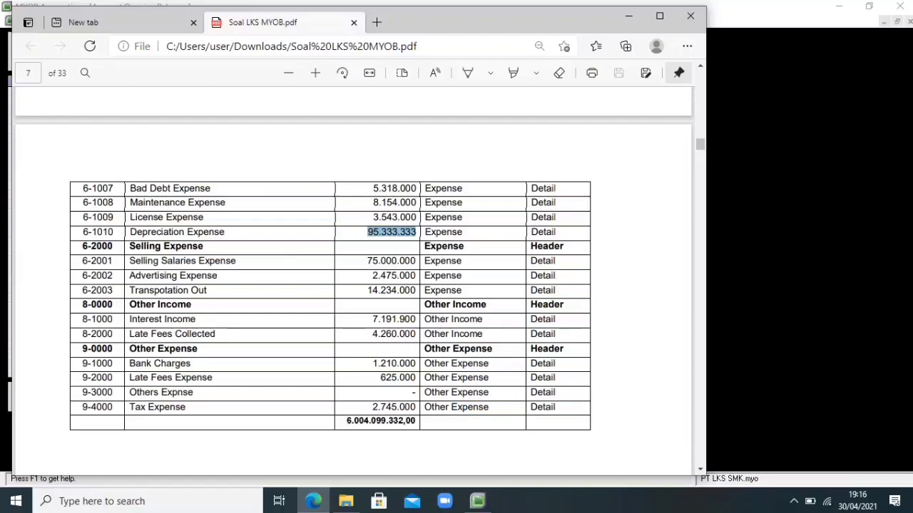
left_click(391, 261)
left_click_drag(416, 261, 373, 261)
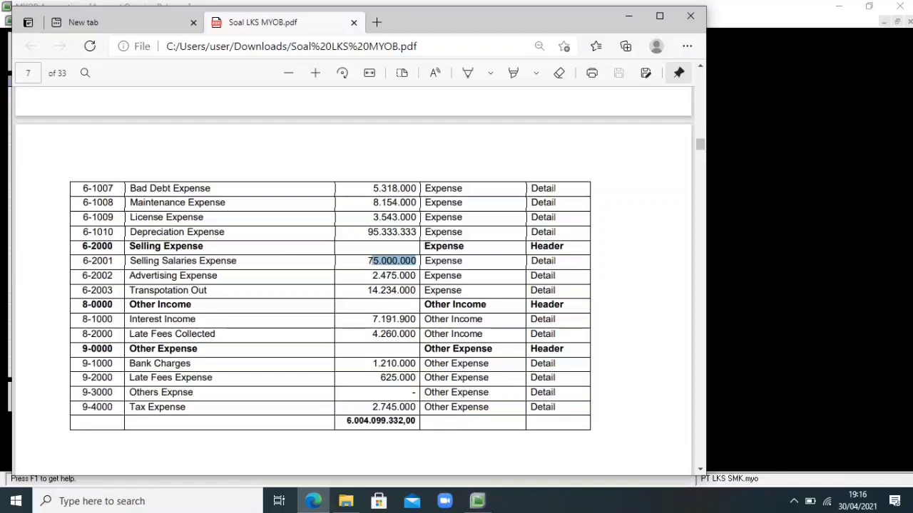
left_click(417, 276)
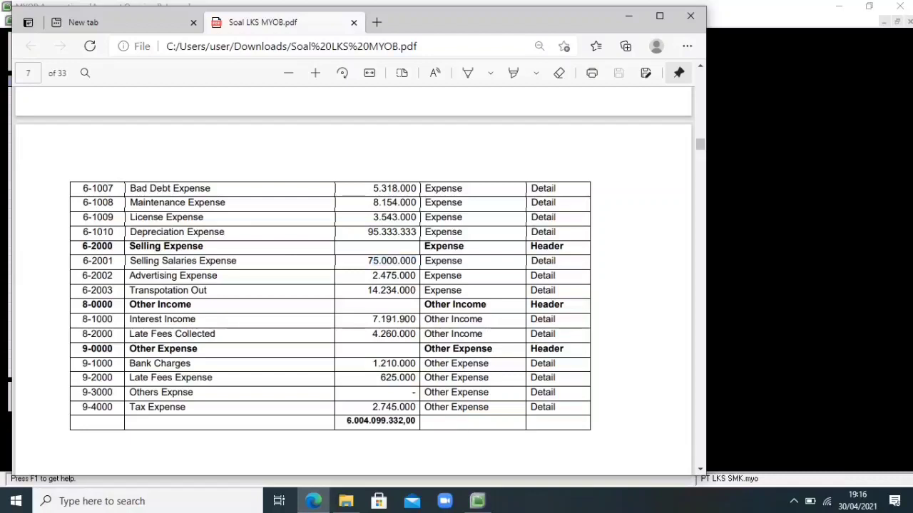
left_click_drag(418, 261, 343, 261)
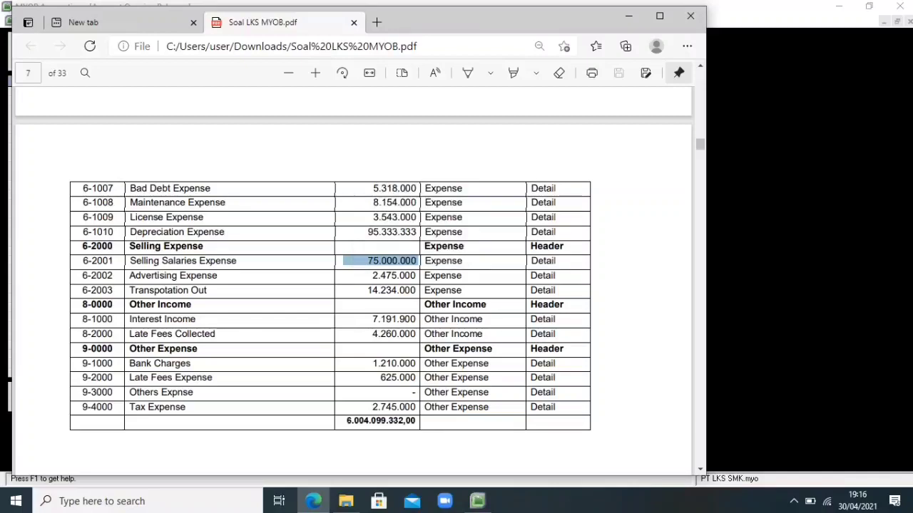
left_click(478, 502)
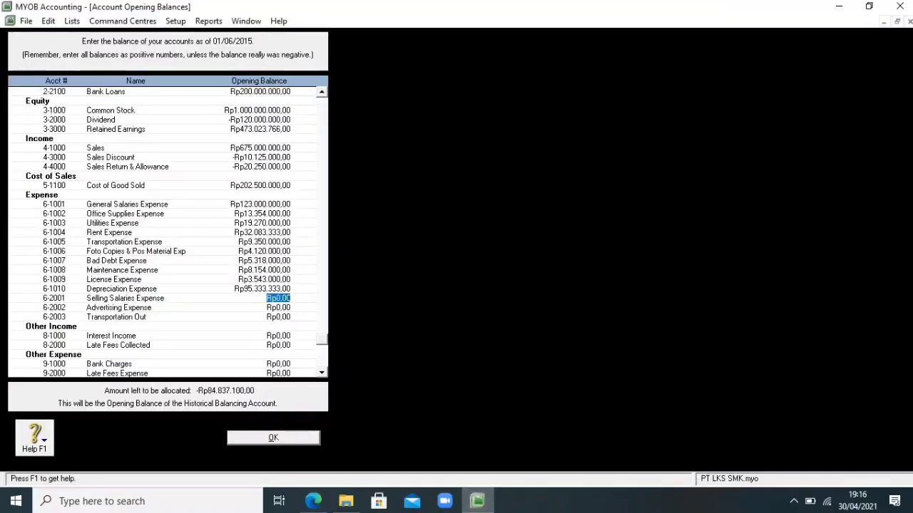
key("ctrl+v")
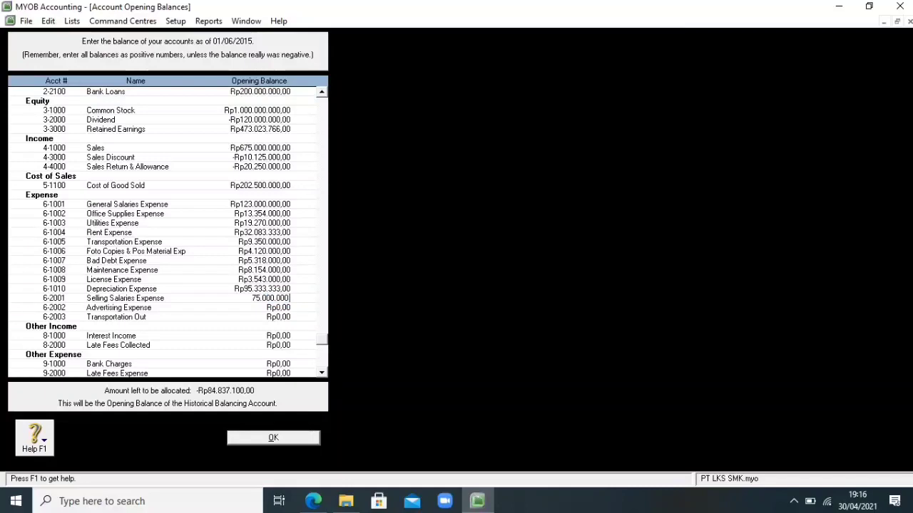
key("Tab")
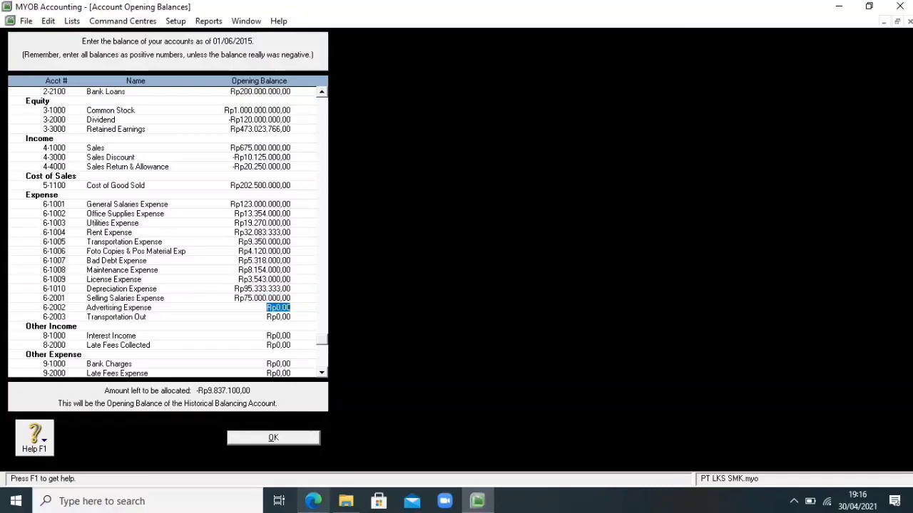
Copy the Advertising Expense amount, 2.475.000, from Soal LKS MYOB.pdf in the browser into its opening balance in MYOB Accounting.
left_click(313, 501)
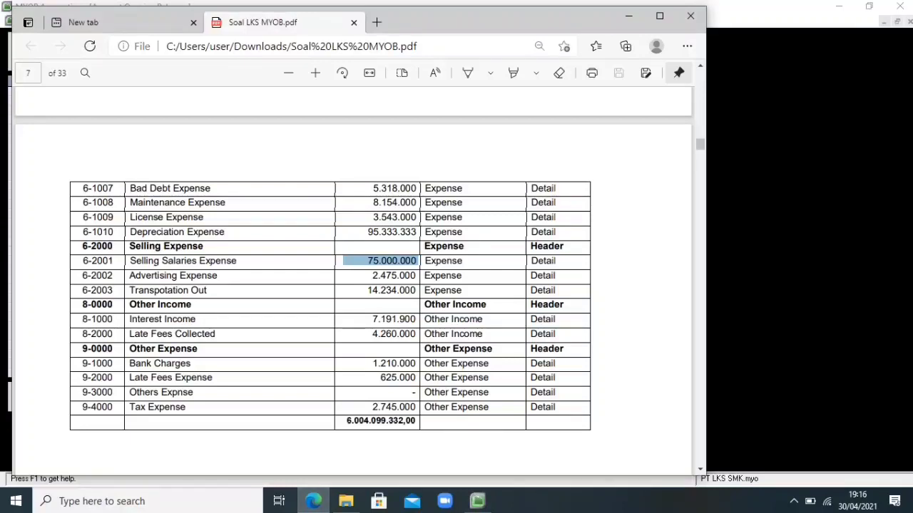
left_click(400, 276)
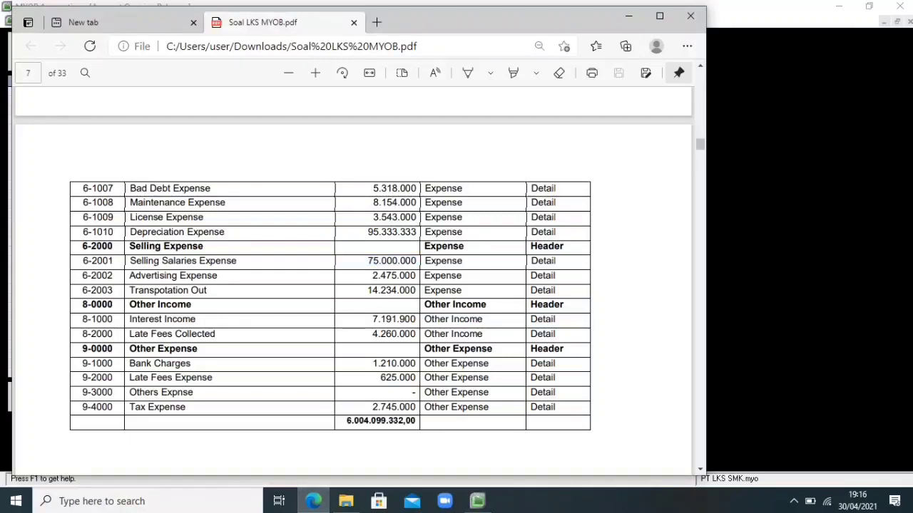
double_click(394, 276)
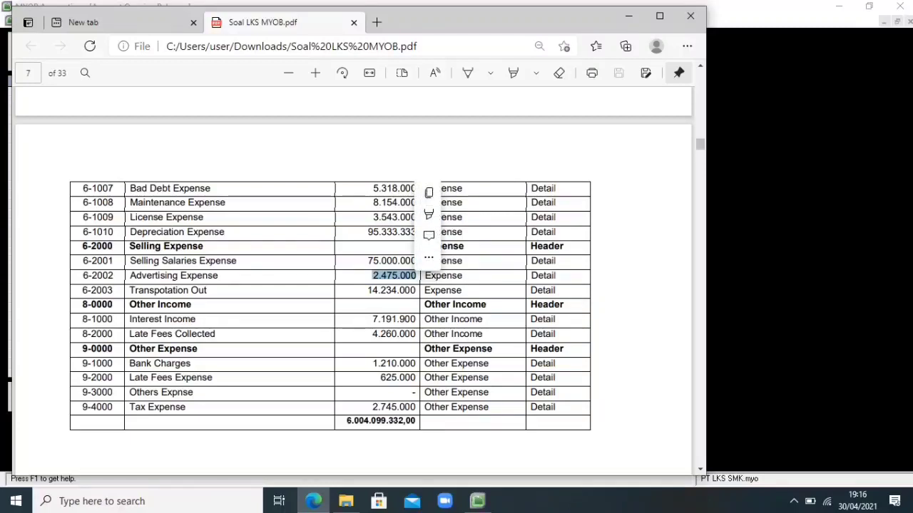
key("ctrl+c")
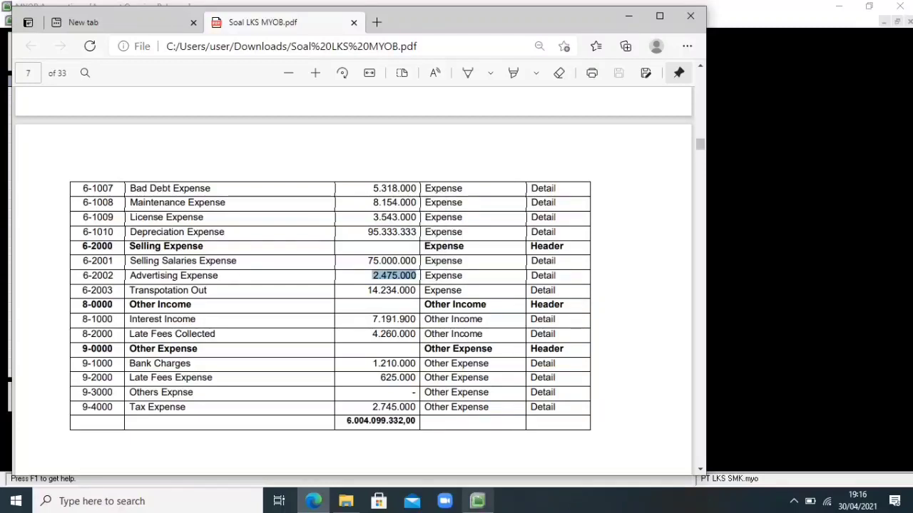
key("alt+Tab")
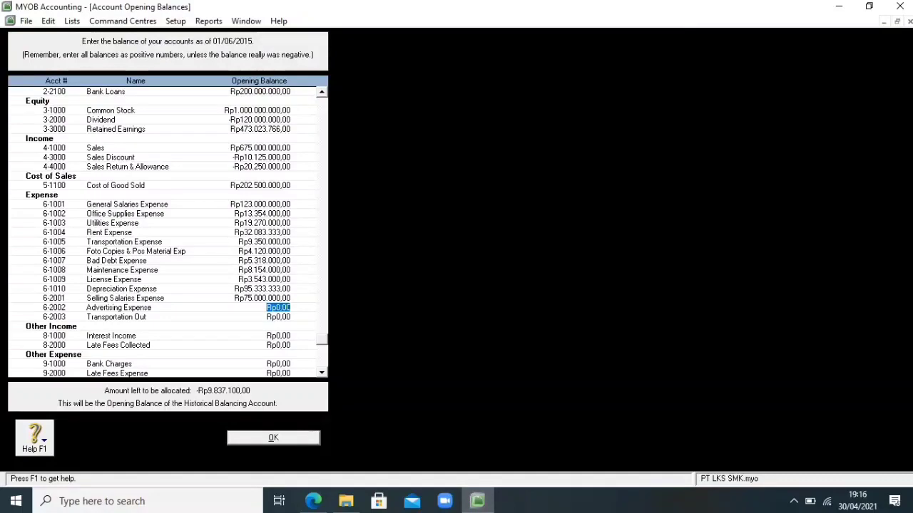
key("ctrl+v")
key("Tab")
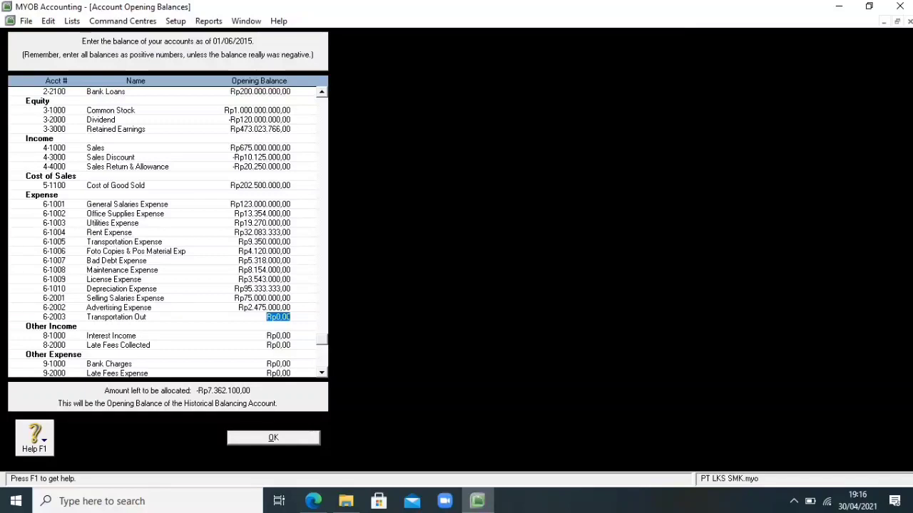
Copy the Transportation Out amount, 14.234.000, from Soal LKS MYOB.pdf in the browser into its opening balance in MYOB Accounting.
left_click(314, 501)
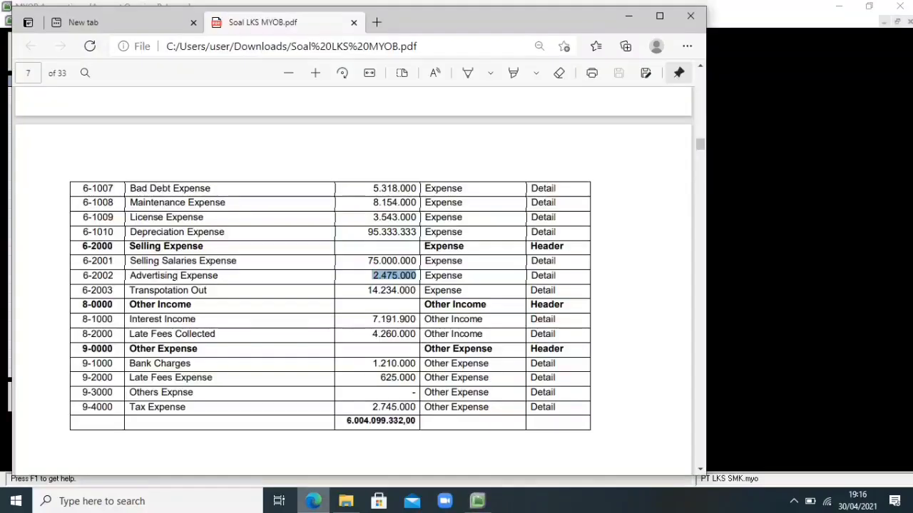
left_click(397, 291)
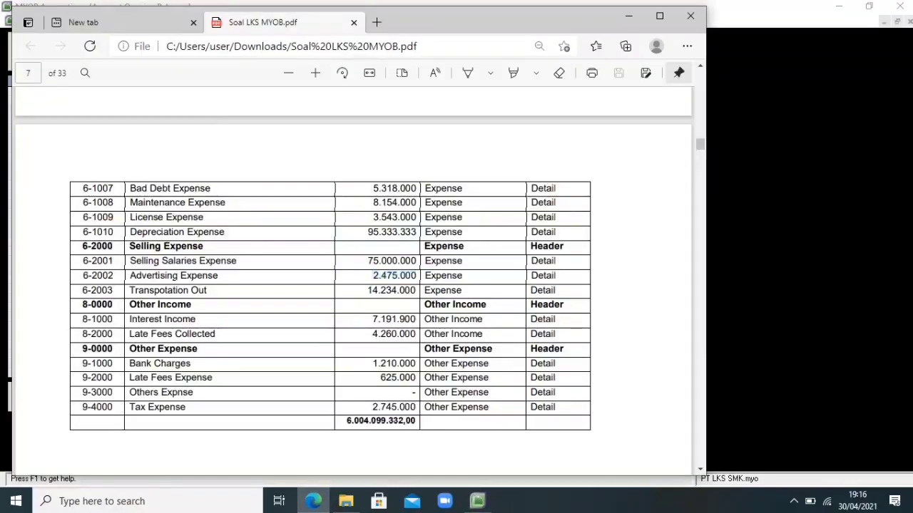
left_click_drag(417, 290, 367, 290)
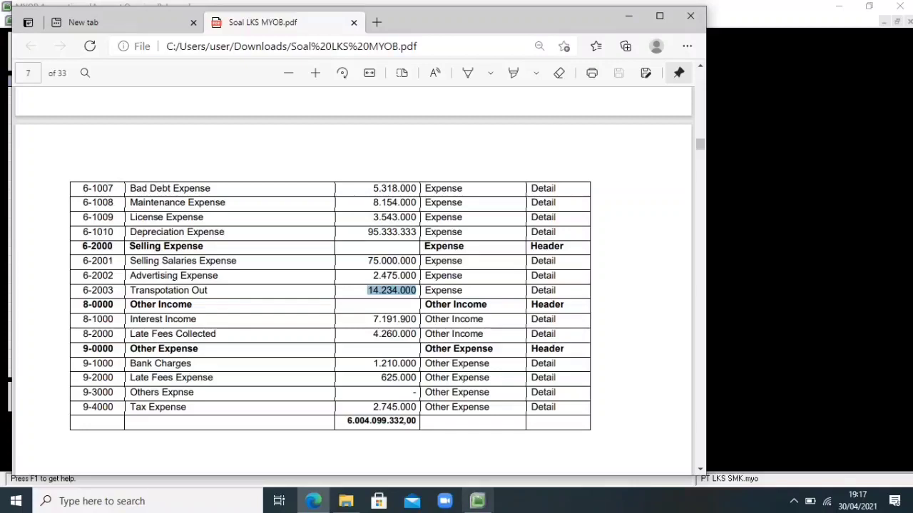
left_click(477, 502)
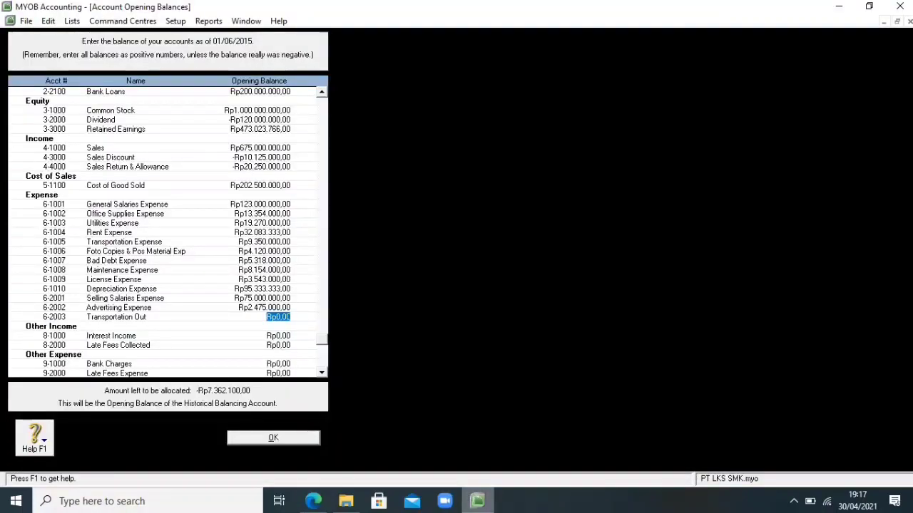
key("ctrl+v")
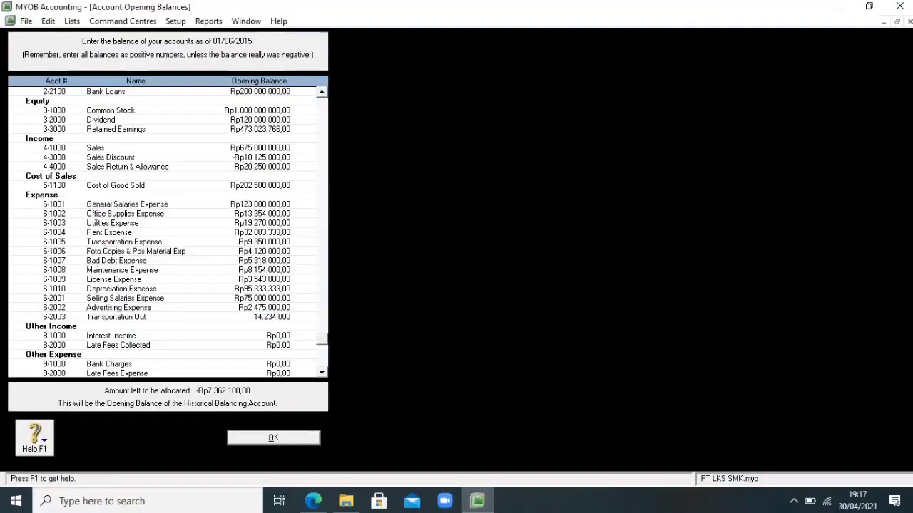
key("Tab")
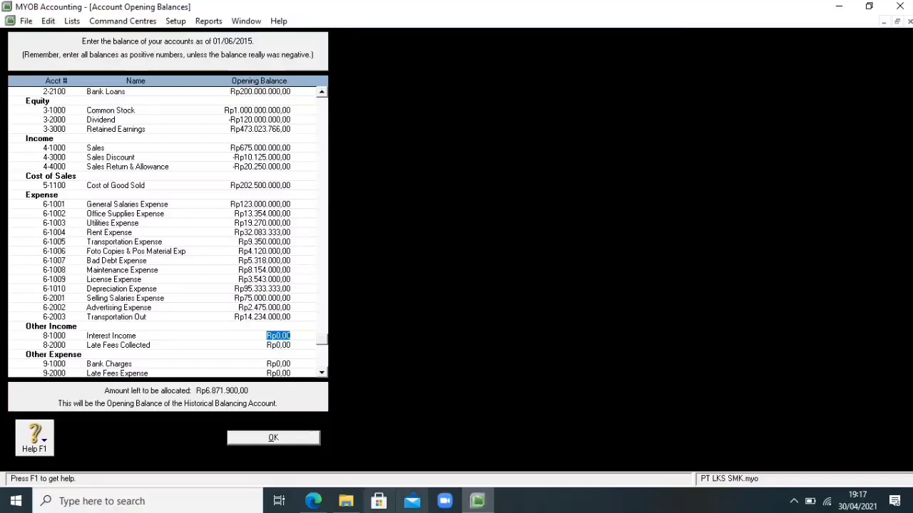
Copy the Interest Income amount, 7.191.900, from Soal LKS MYOB.pdf in the browser into its opening balance in MYOB Accounting.
left_click(313, 502)
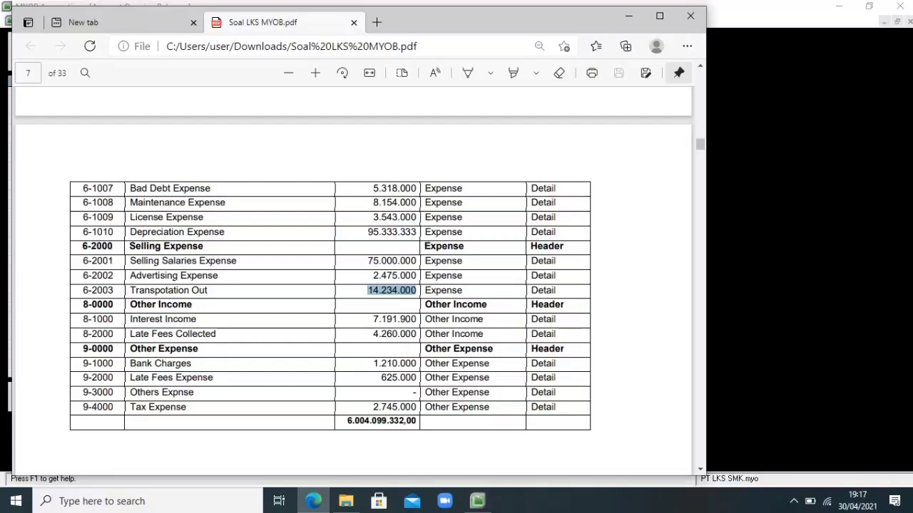
left_click_drag(418, 319, 372, 319)
left_click(412, 319)
key("ctrl+c")
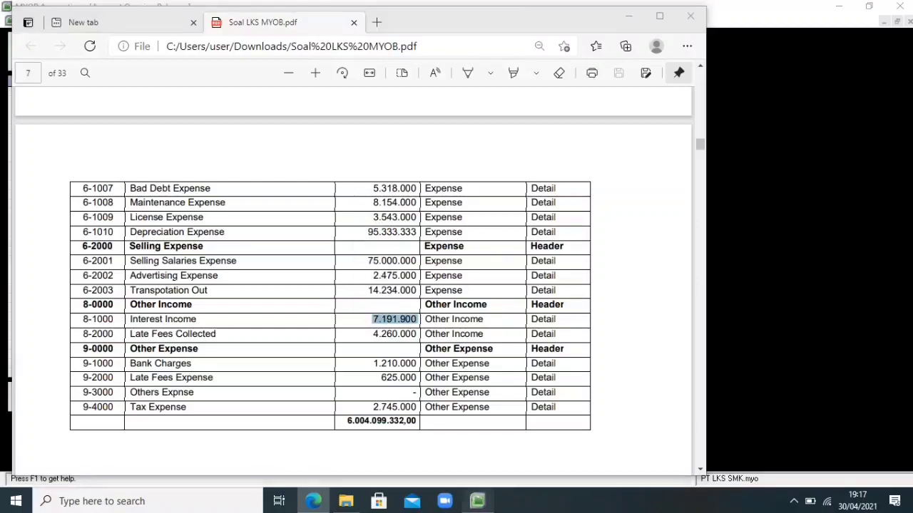
left_click(477, 501)
key("ctrl+v")
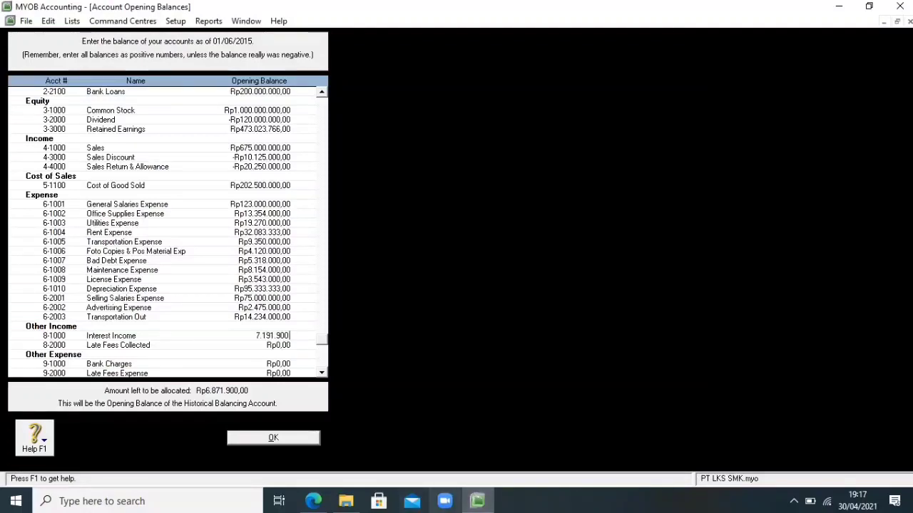
scroll(177, 233, "down", 2)
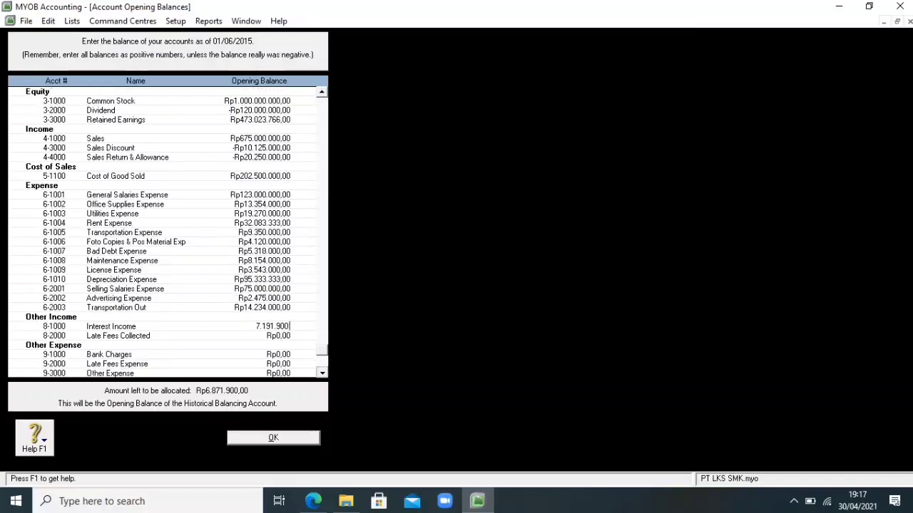
key("Tab")
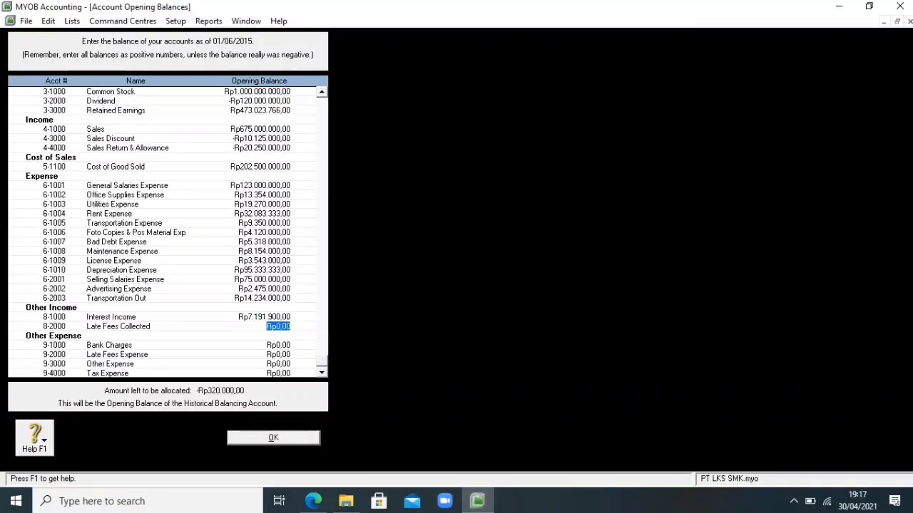
Copy the Late Fees Collected amount, 4.260.000, from Soal LKS MYOB.pdf in the browser into its opening balance in MYOB Accounting.
left_click(313, 502)
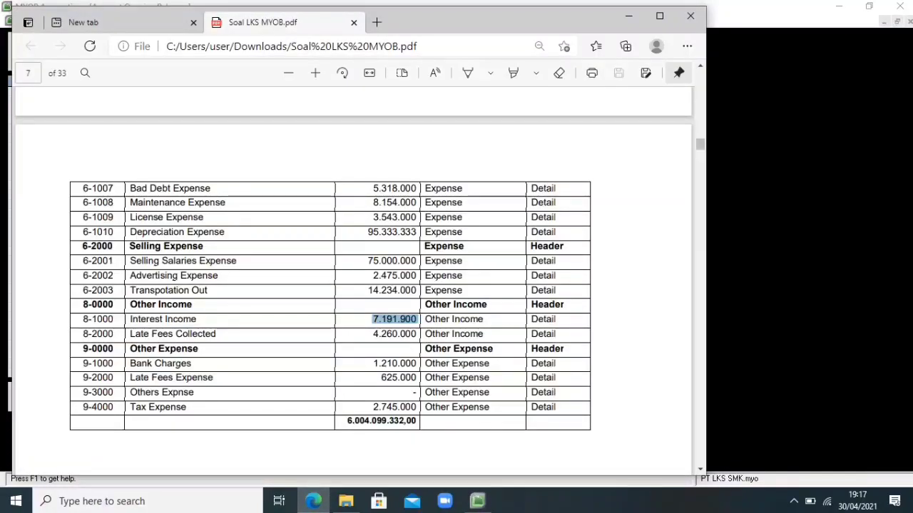
left_click_drag(418, 335, 371, 334)
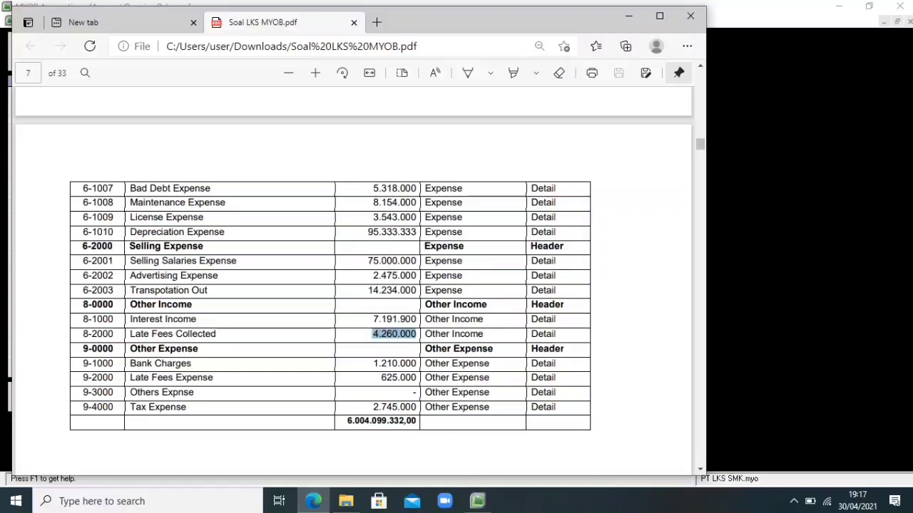
key("alt+Tab")
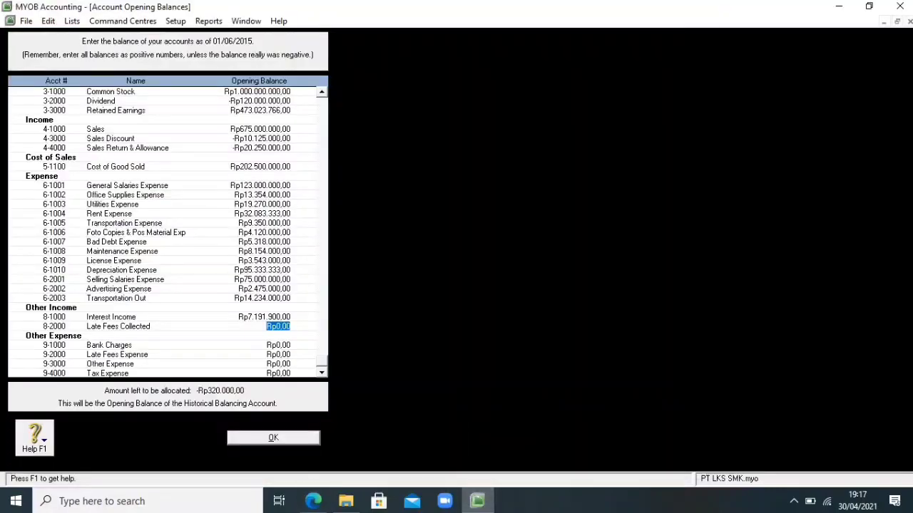
key("ctrl+v")
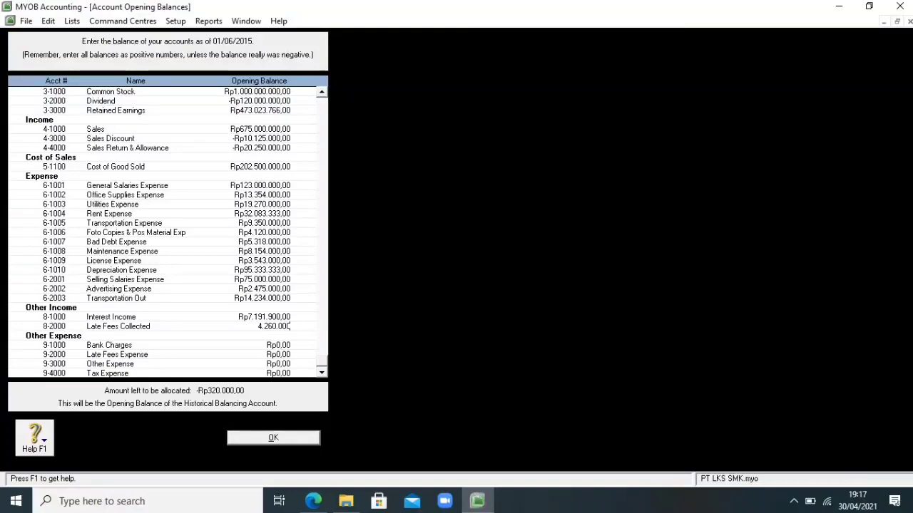
key("Tab")
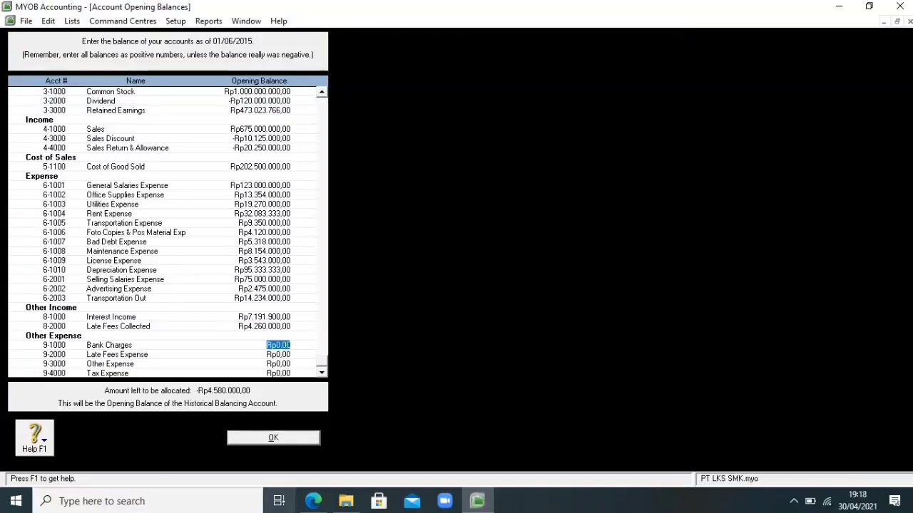
Copy the Bank Charges amount, 1.210.000, from Soal LKS MYOB.pdf in the browser into its opening balance in MYOB Accounting.
left_click(314, 502)
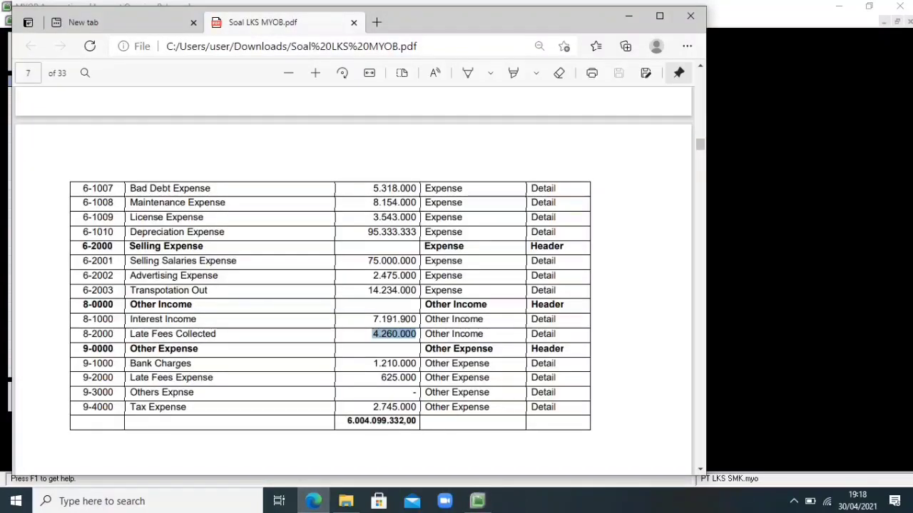
left_click(420, 364)
left_click_drag(419, 364, 372, 364)
key("ctrl+c")
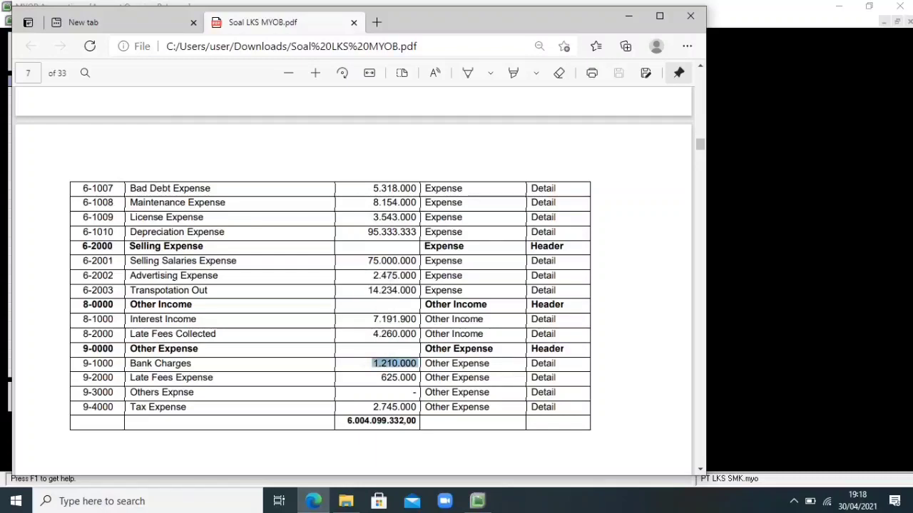
left_click(478, 501)
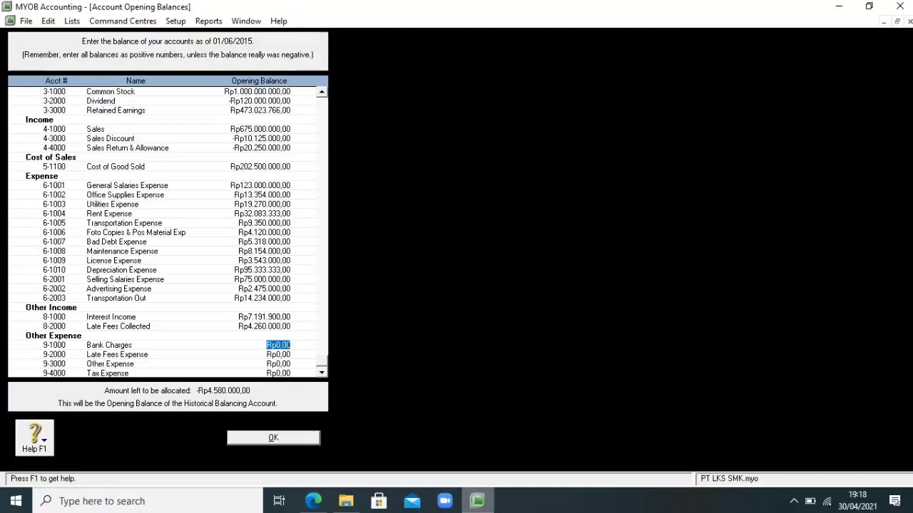
key("ctrl+v")
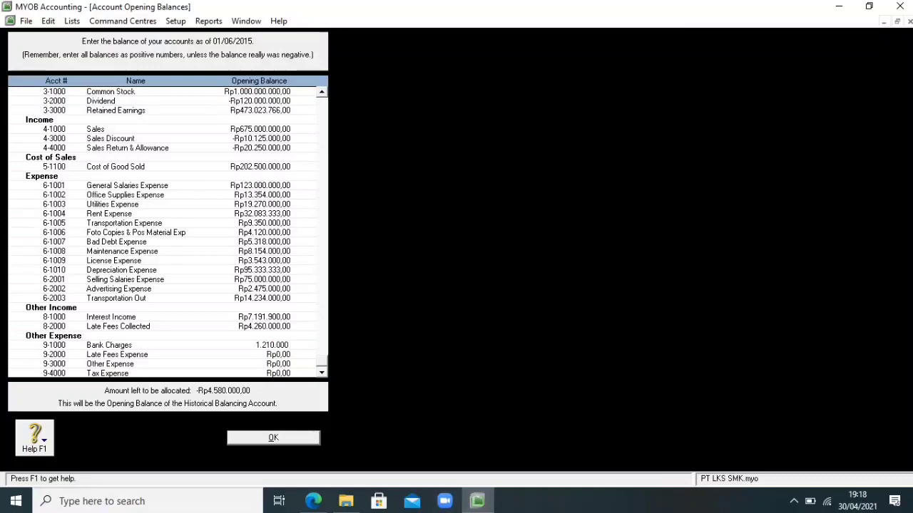
Copy the Late Fees Expense amount, 625.000, from Soal LKS MYOB.pdf in the browser into its opening balance in MYOB Accounting.
key("Tab")
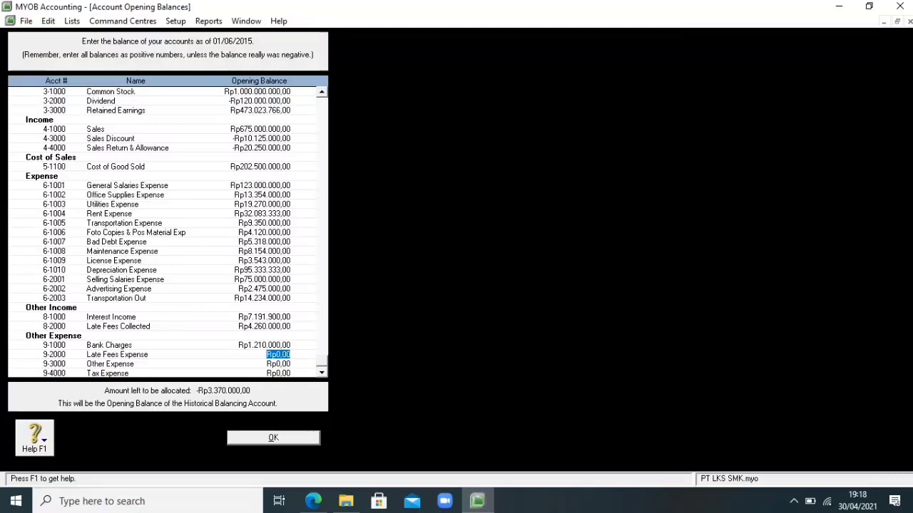
mouse_move(313, 501)
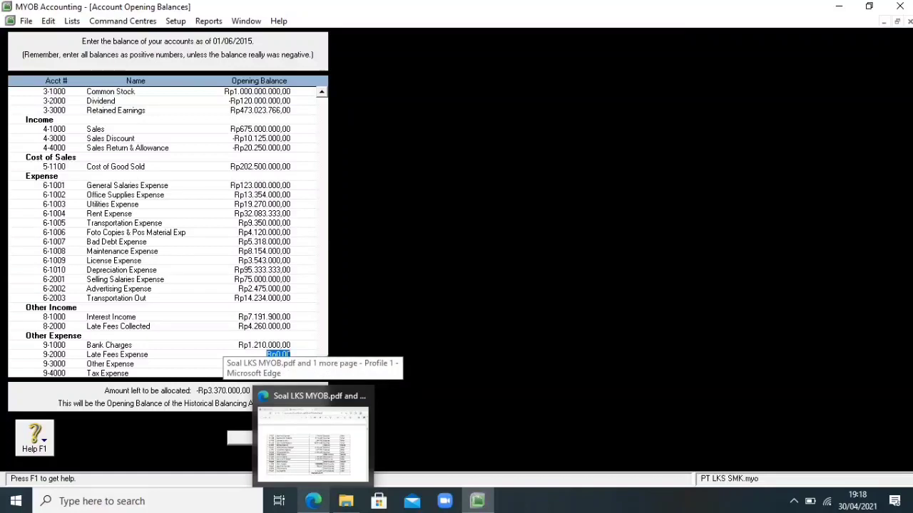
left_click(312, 439)
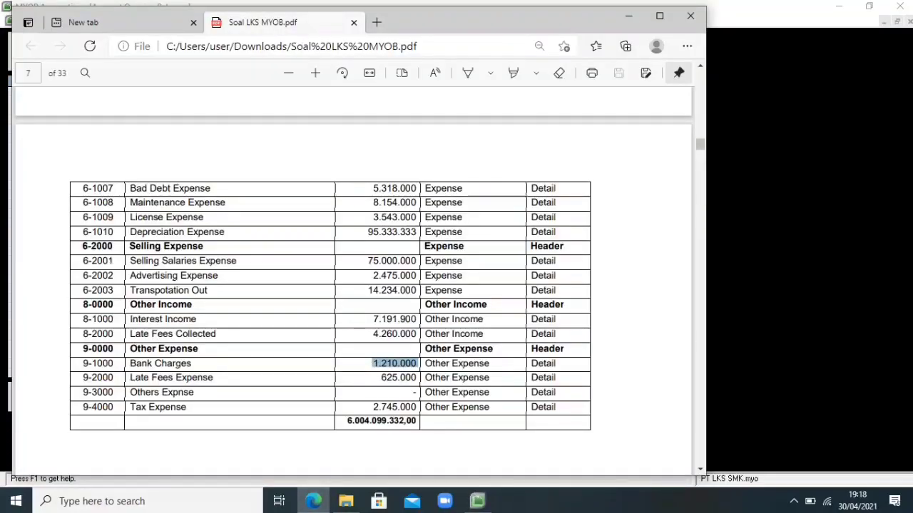
left_click(417, 378)
left_click_drag(418, 378, 343, 378)
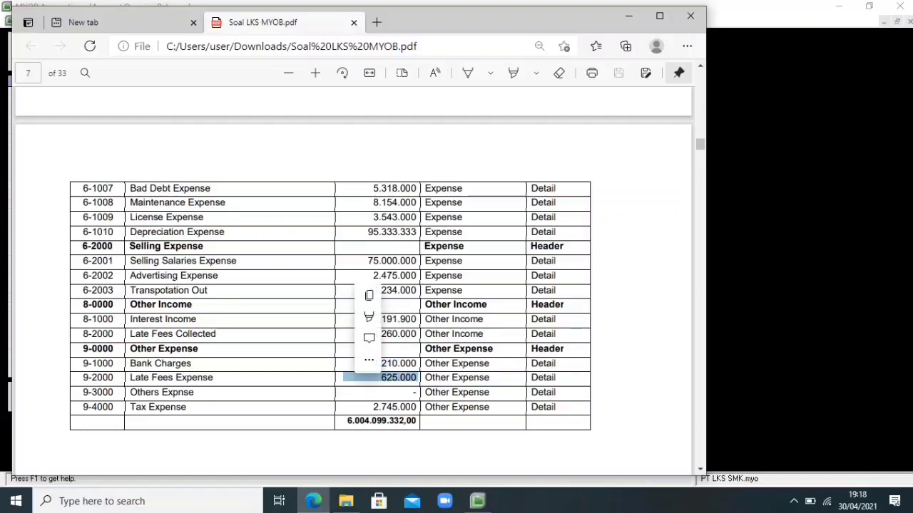
key("ctrl+c")
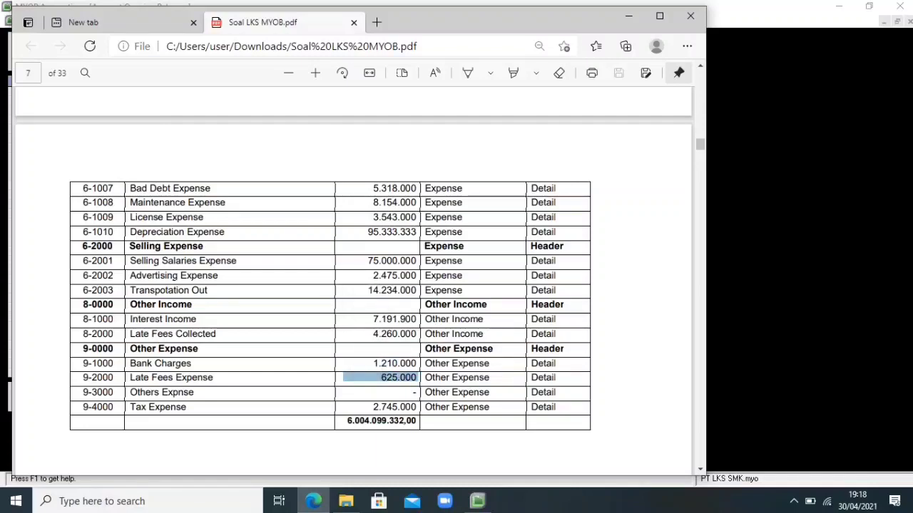
left_click(477, 502)
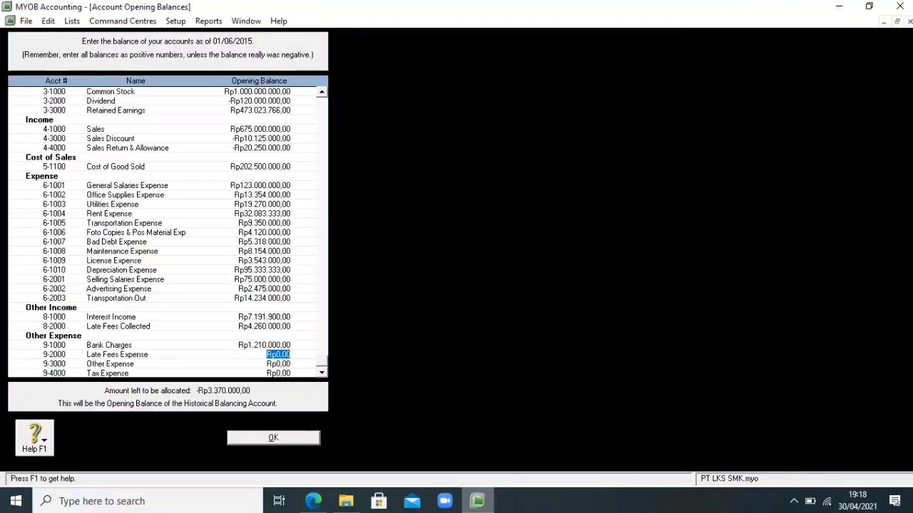
key("ctrl+v")
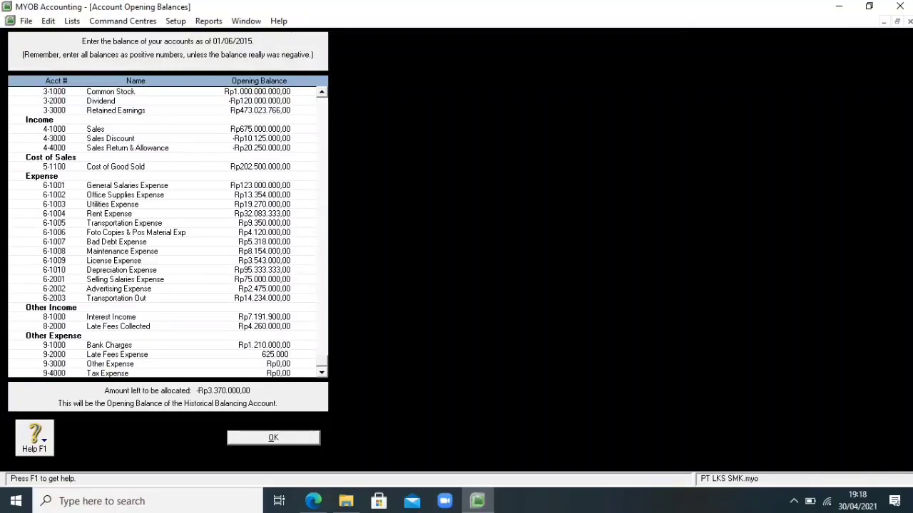
key("Tab")
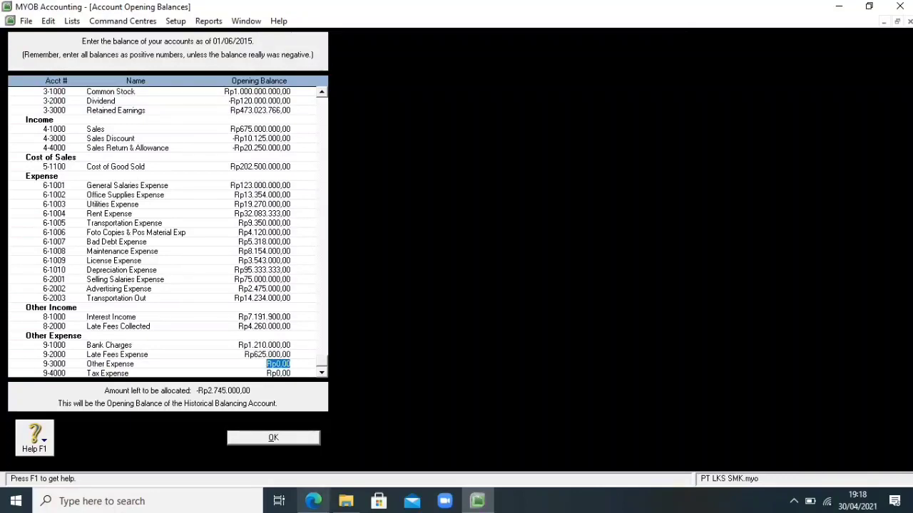
Check the Others Expense amount in Soal LKS MYOB.pdf in the browser, and skip its opening balance in MYOB Accounting.
left_click(314, 501)
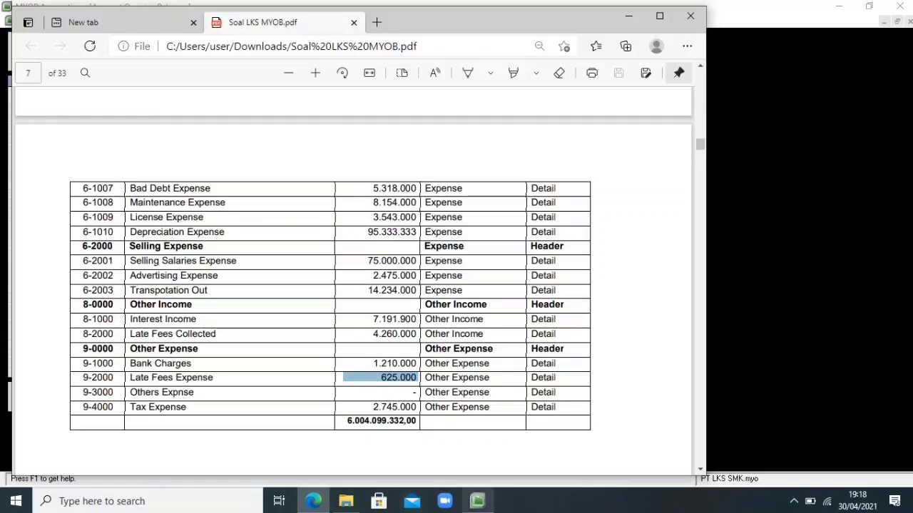
left_click(477, 502)
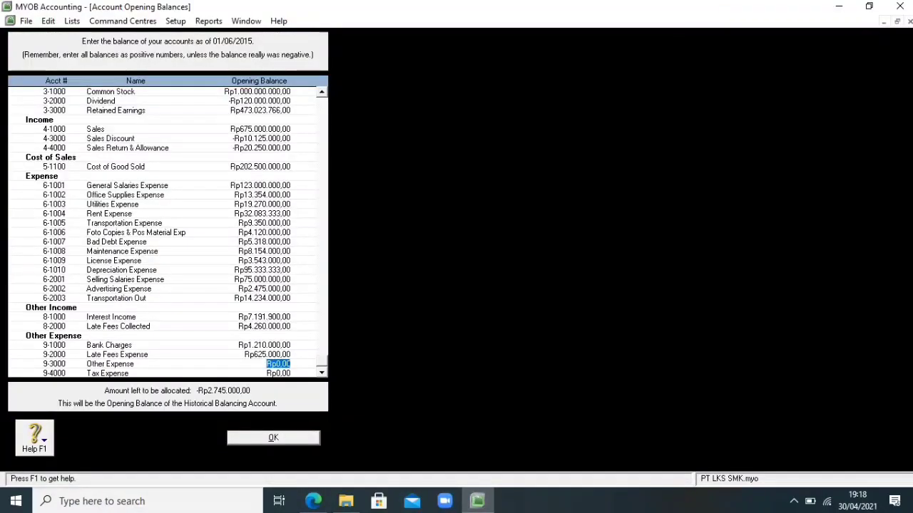
key("Tab")
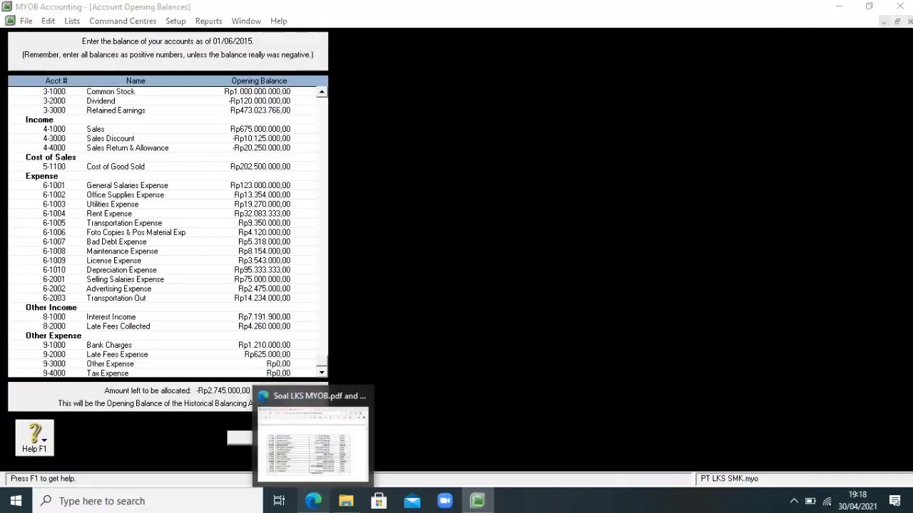
Copy the Tax Expense amount, 2.745.000, from Soal LKS MYOB.pdf in the browser into its opening balance in MYOB Accounting, and finish the opening balances.
left_click(313, 502)
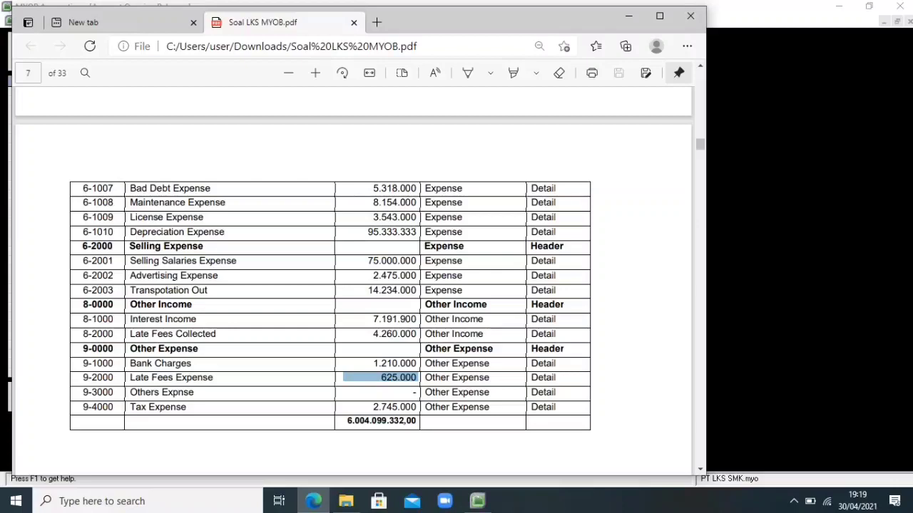
left_click(398, 378)
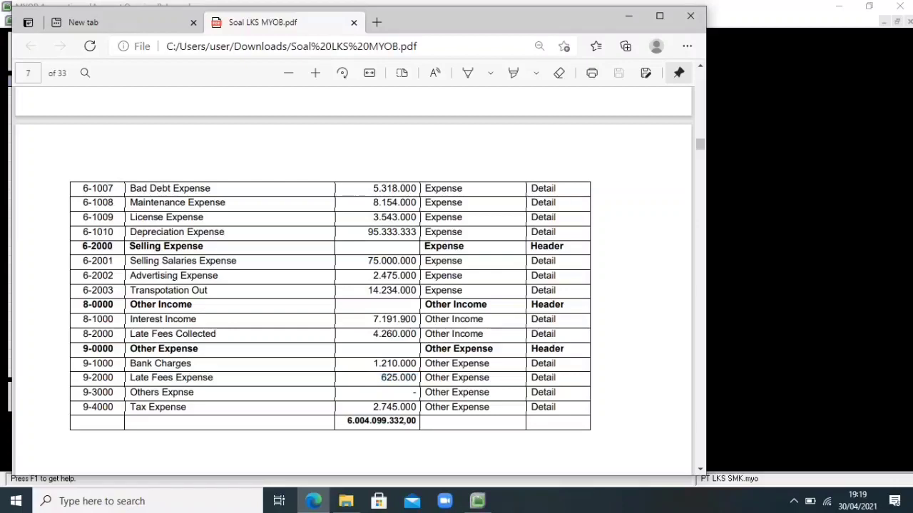
left_click_drag(420, 408, 372, 407)
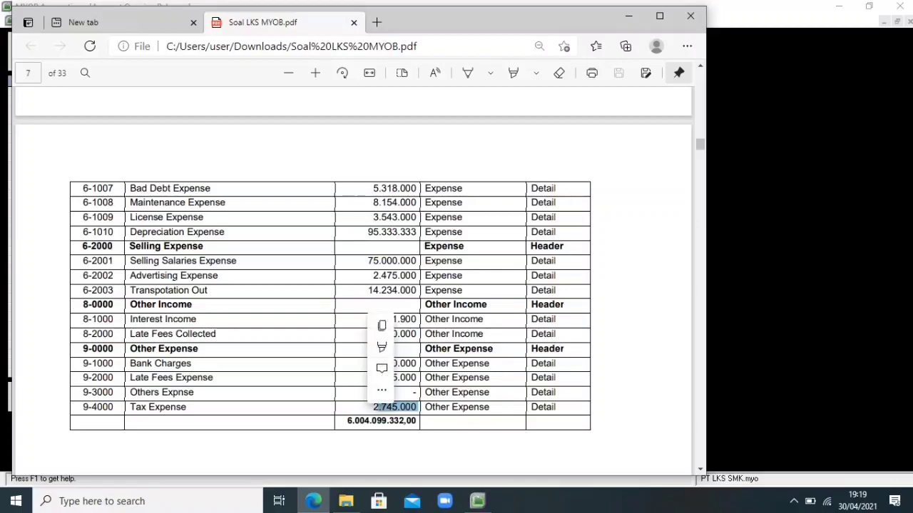
left_click(377, 407)
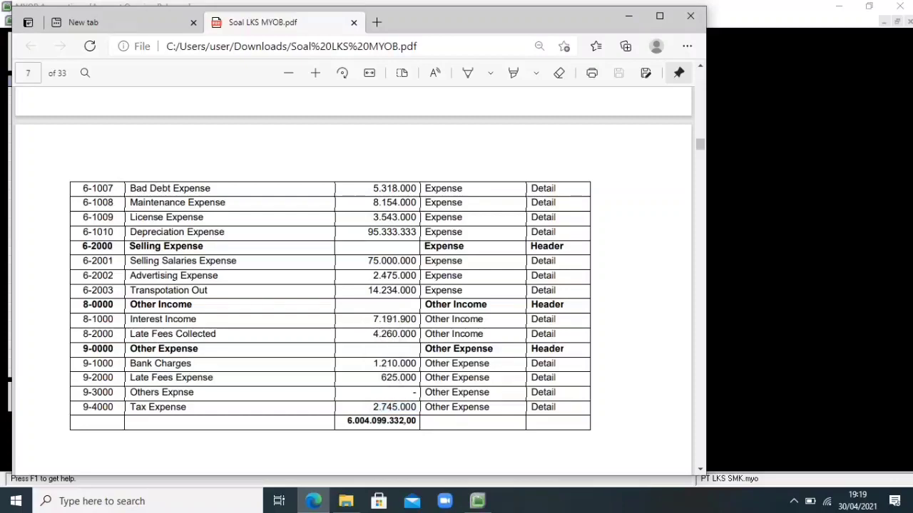
left_click_drag(420, 407, 343, 407)
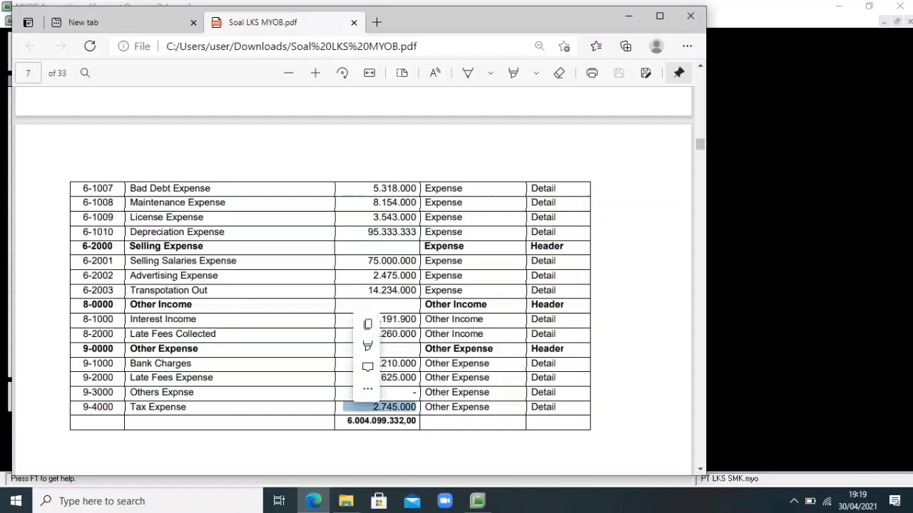
left_click(364, 408)
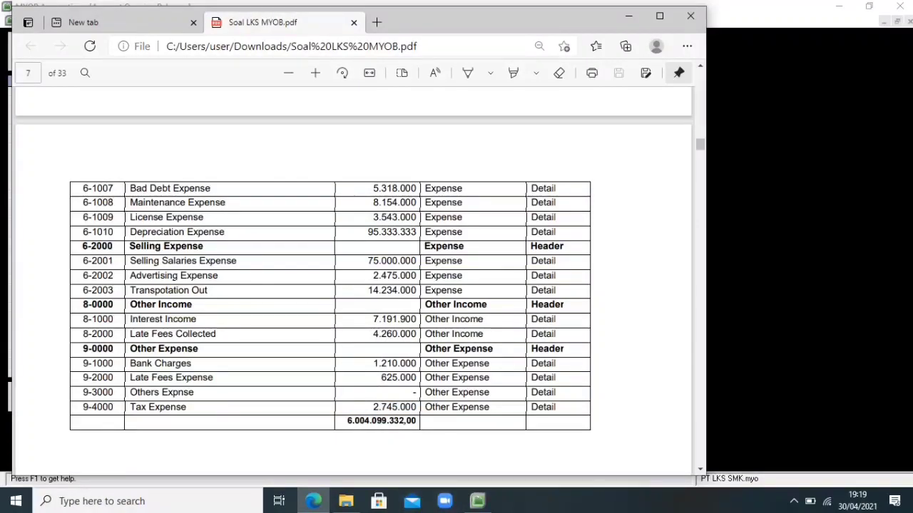
left_click_drag(419, 407, 343, 407)
right_click(355, 398)
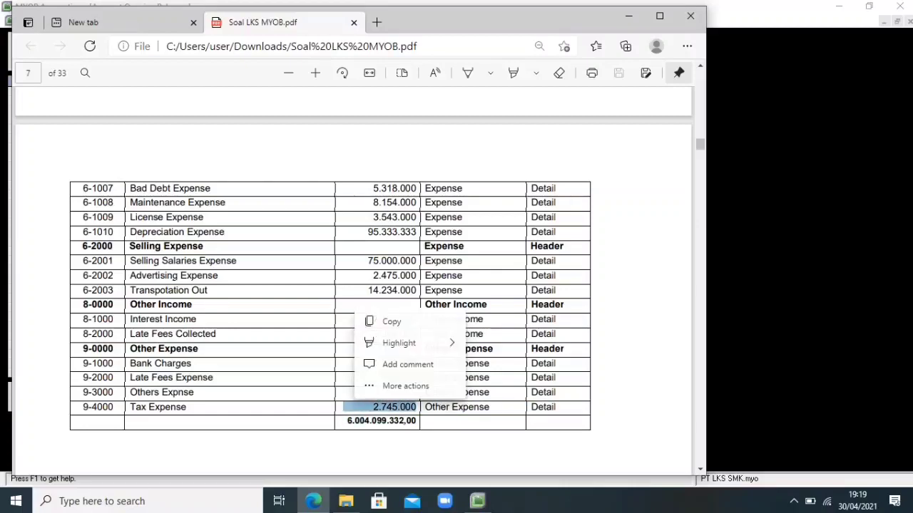
left_click(391, 321)
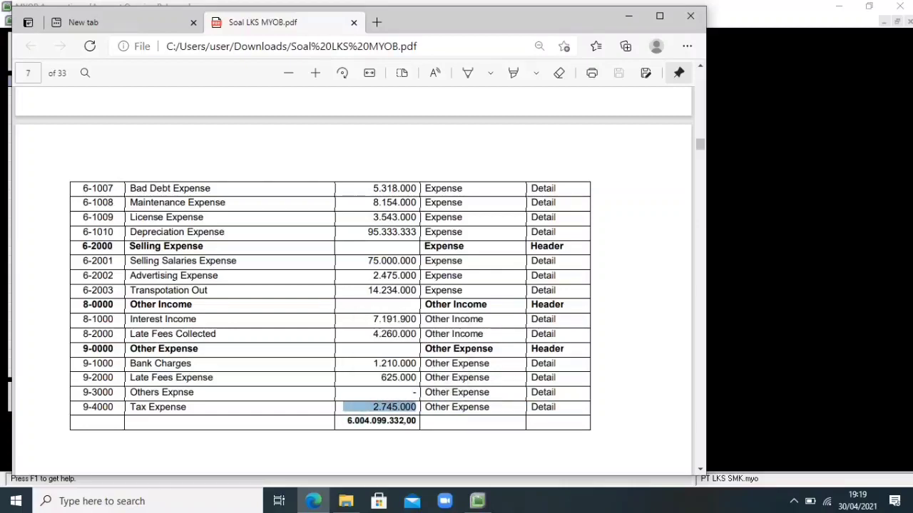
left_click(477, 501)
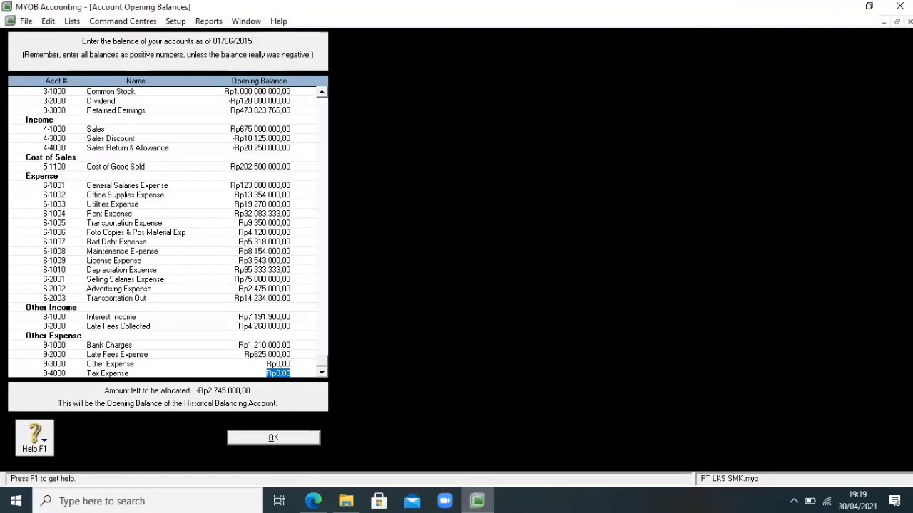
key("ctrl+v")
left_click(278, 364)
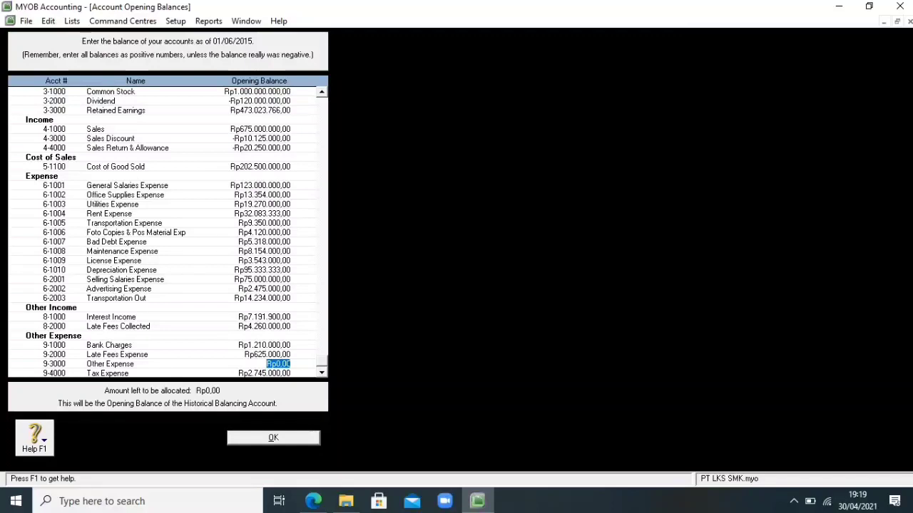
key("Return")
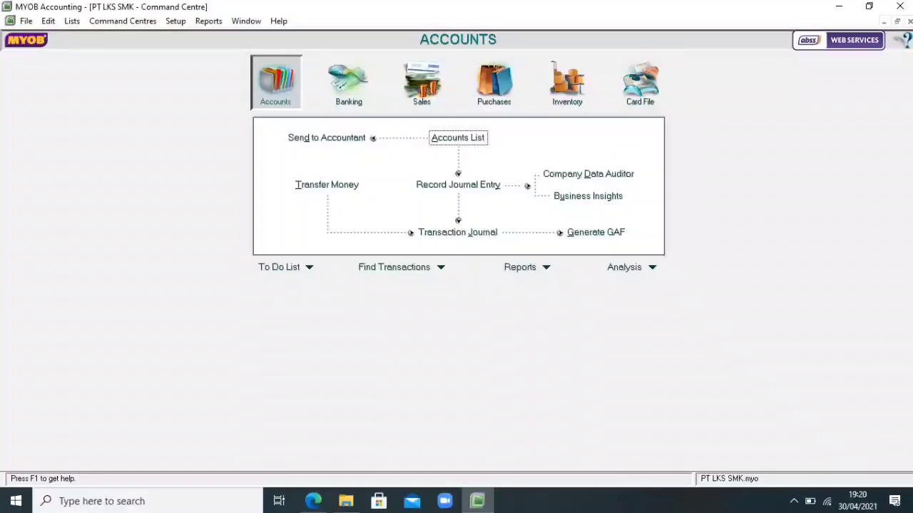
Open the Tax Code List and delete the AJP (Adjustment to Input Tax) and AJS (Adjustment to Output Tax) codes.
left_click(72, 21)
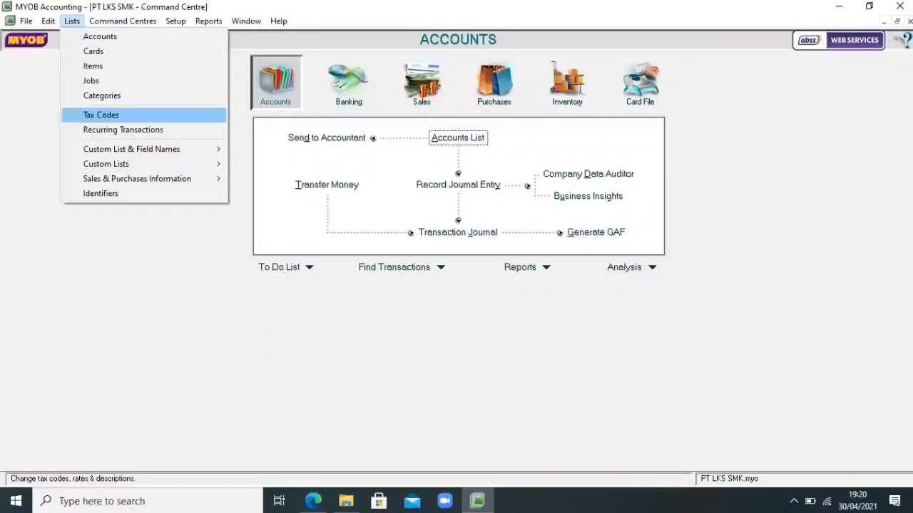
left_click(101, 114)
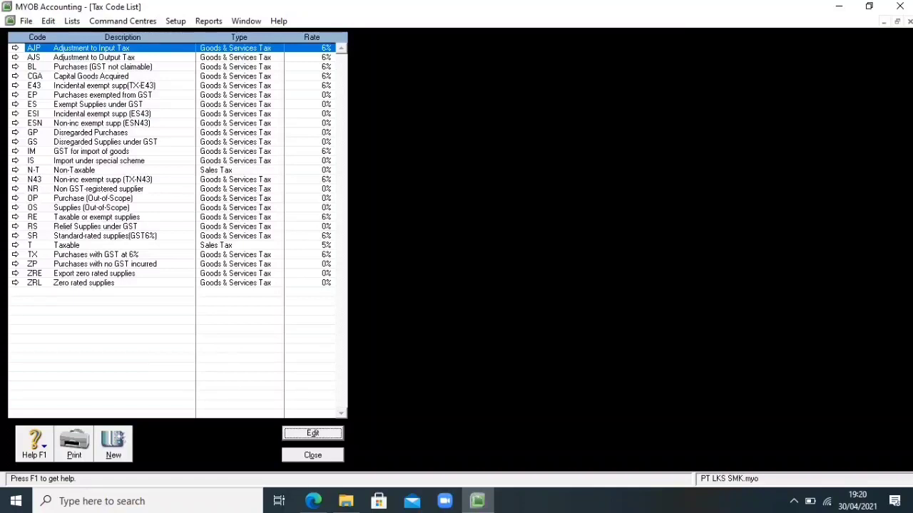
key("shift+F10")
key("Down")
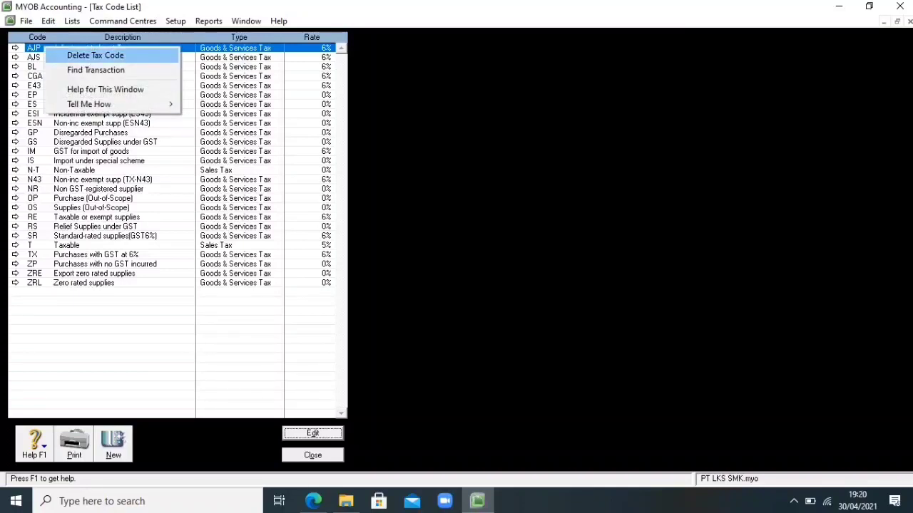
key("Return")
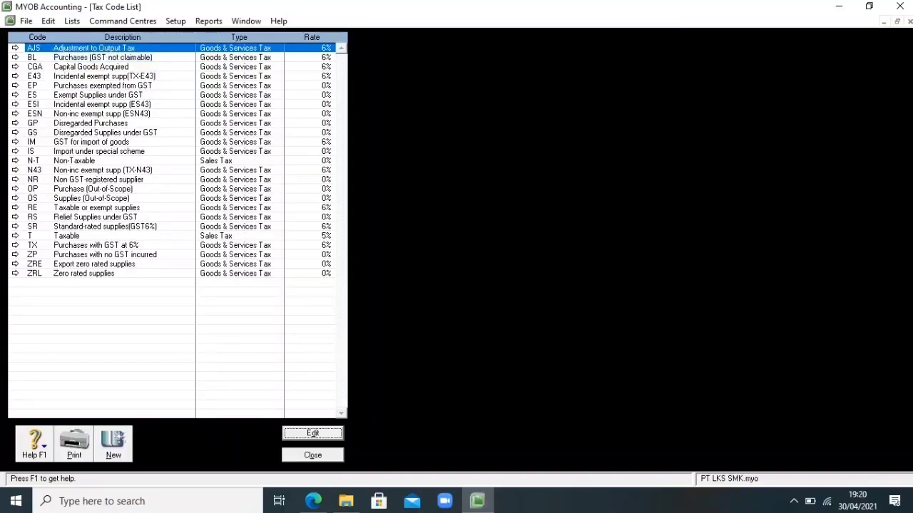
key("shift+F10")
key("Down")
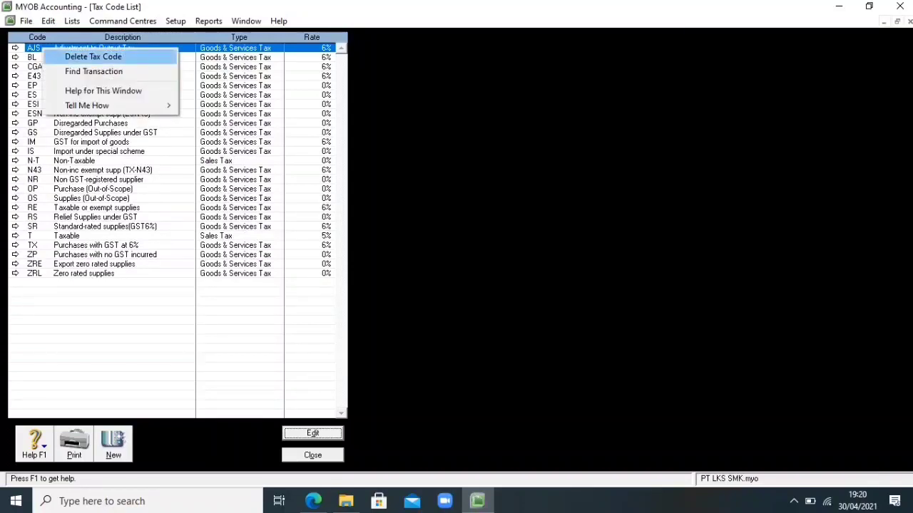
key("Return")
Delete the BL (Purchases, GST not claimable) and CGA (Capital Goods Acquired) tax codes.
key("shift+F10")
key("Down")
key("Down")
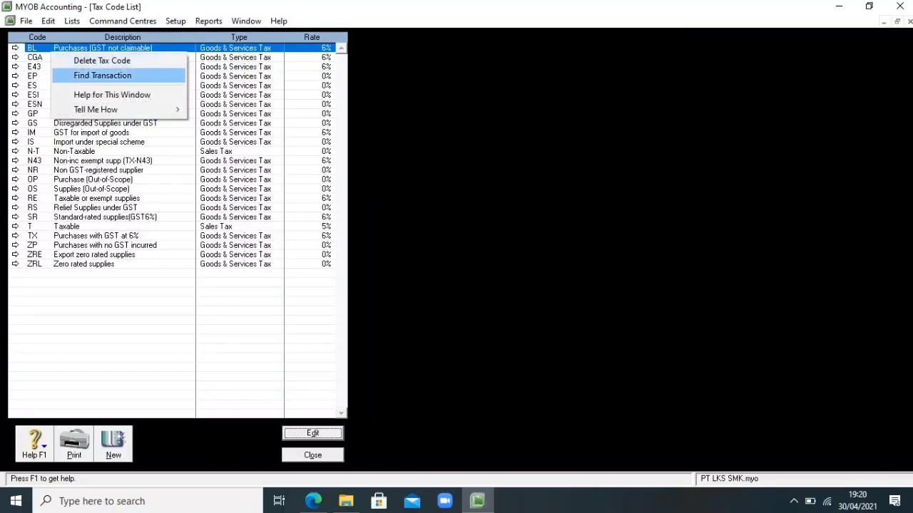
key("Up")
key("Return")
key("shift+F10")
key("Down")
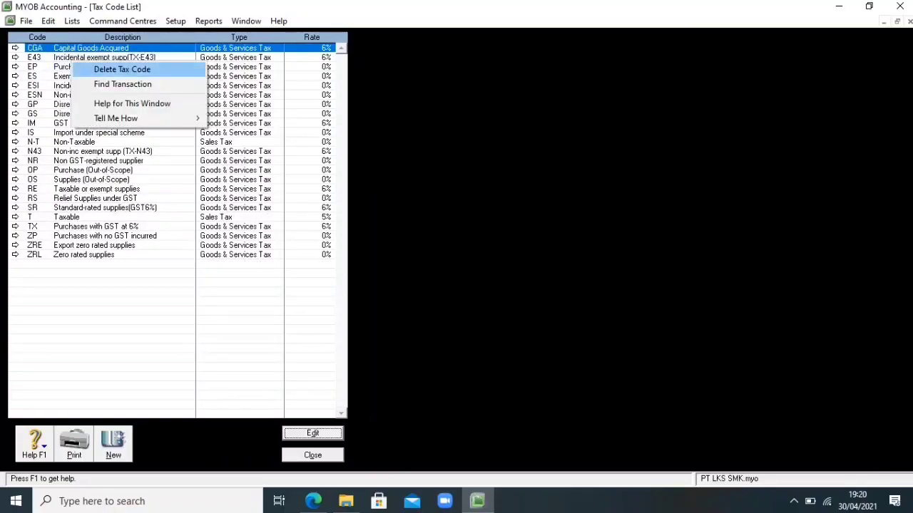
key("Return")
Delete the E43 (Incidental exempt supp) and EP (Purchases exempted from GST) tax codes.
key("shift+F10")
key("Down")
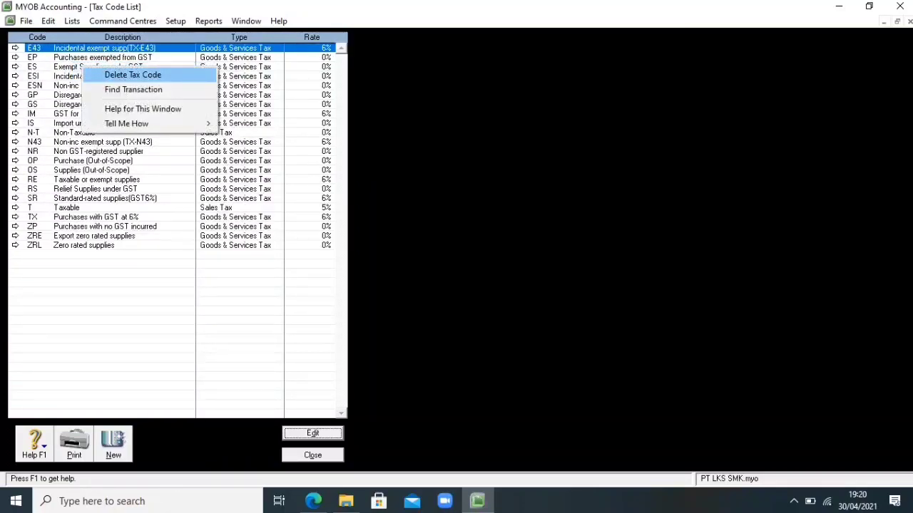
key("Return")
key("shift+F10")
key("Down")
key("Return")
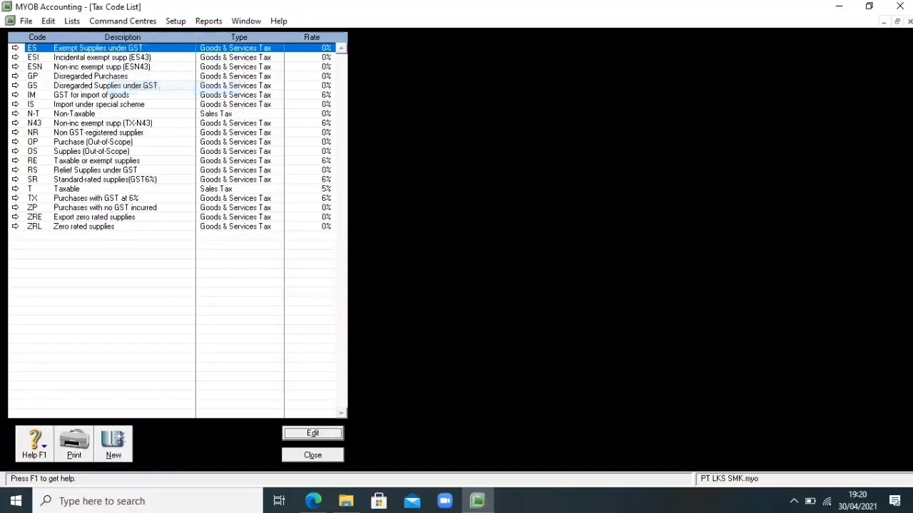
Delete the ES (Exempt Supplies under GST) and ESI (Incidental exempt supp) tax codes.
key("shift+F10")
key("Down")
key("Return")
key("shift+F10")
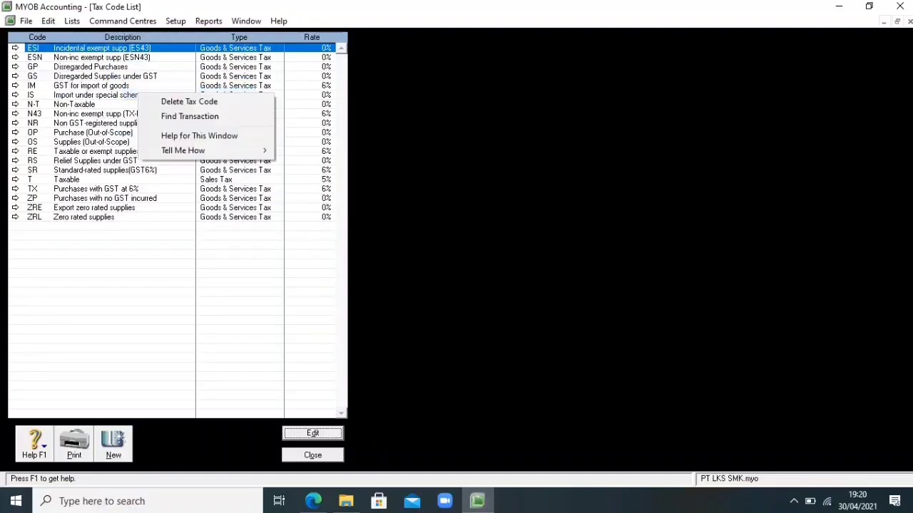
key("Down")
key("Return")
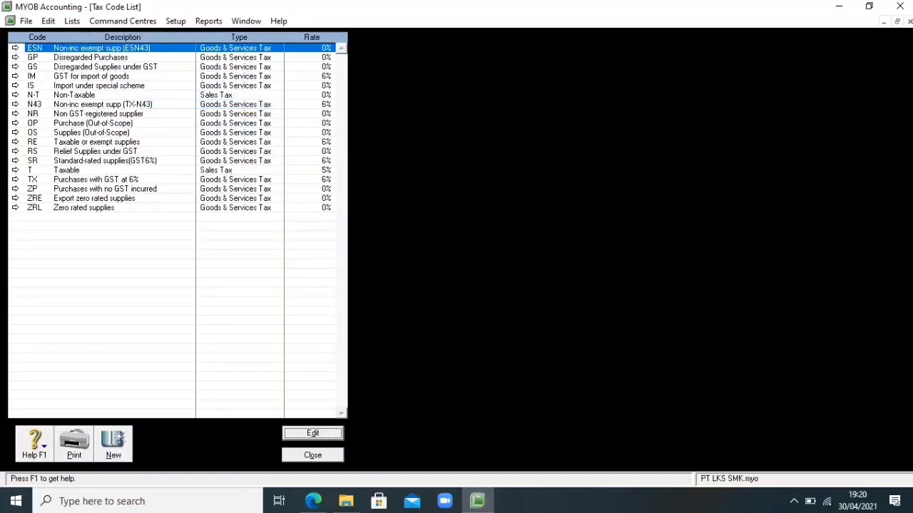
Delete the ESN (Non-inc exempt supp) and GP (Disregarded Purchases) tax codes.
key("shift+F10")
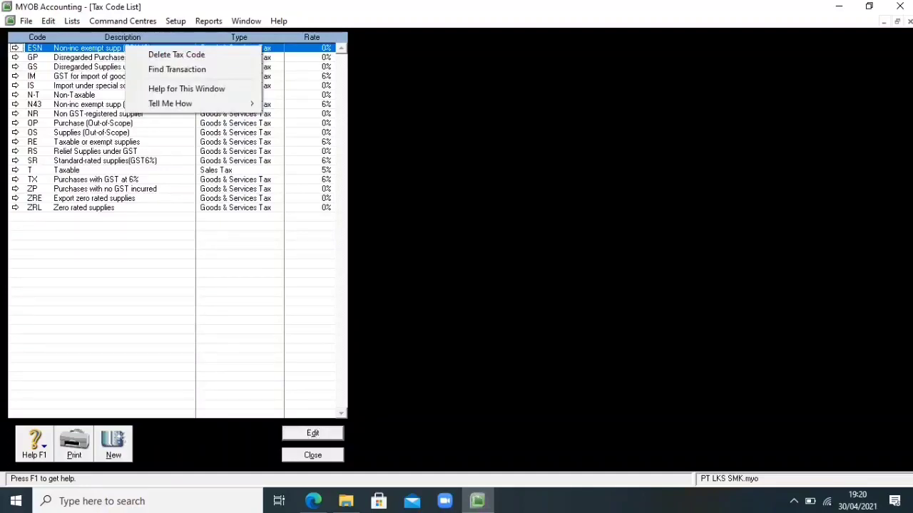
key("Down")
key("Return")
key("shift+F10")
key("Down")
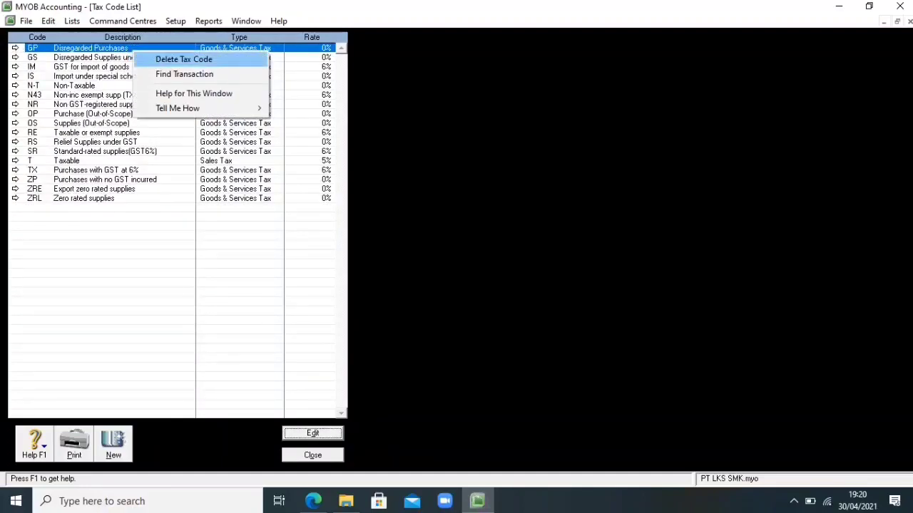
key("Return")
Delete the GS (Disregarded Supplies under GST) and IM (GST for import of goods) tax codes.
key("shift+F10")
key("Down")
key("Return")
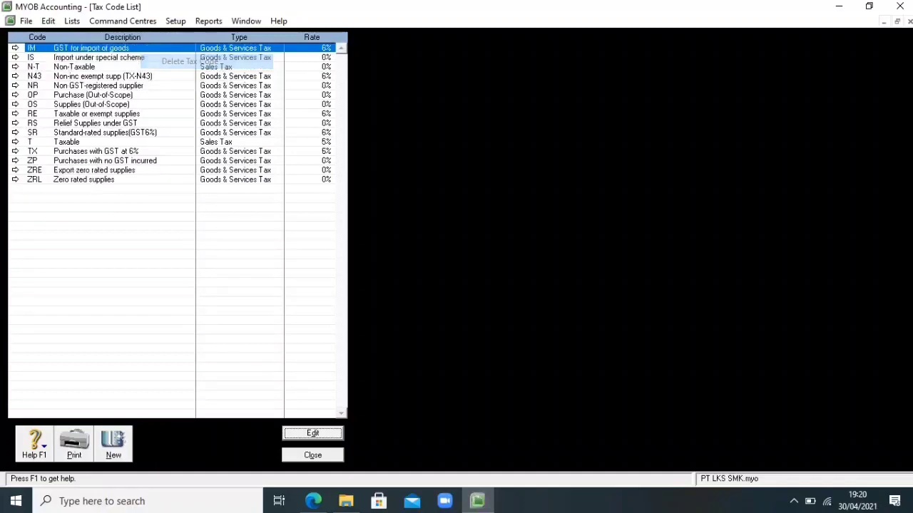
key("shift+F10")
key("Down")
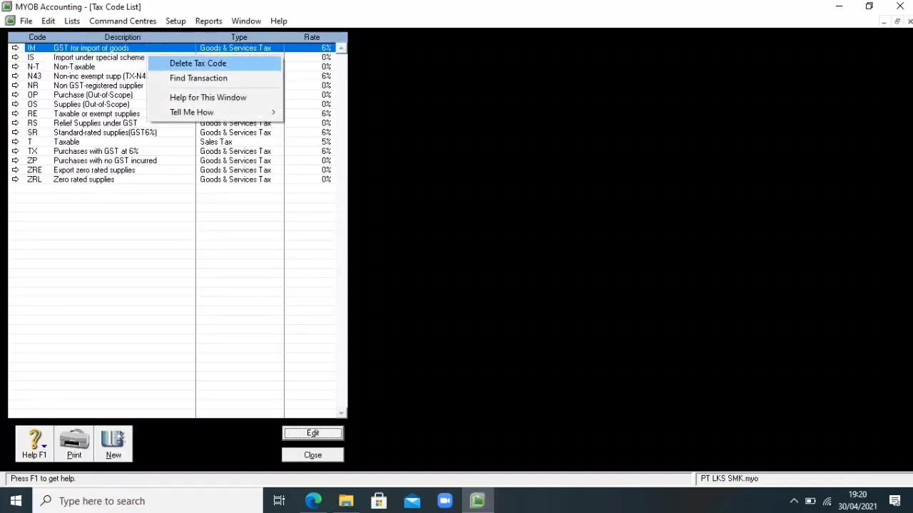
key("Return")
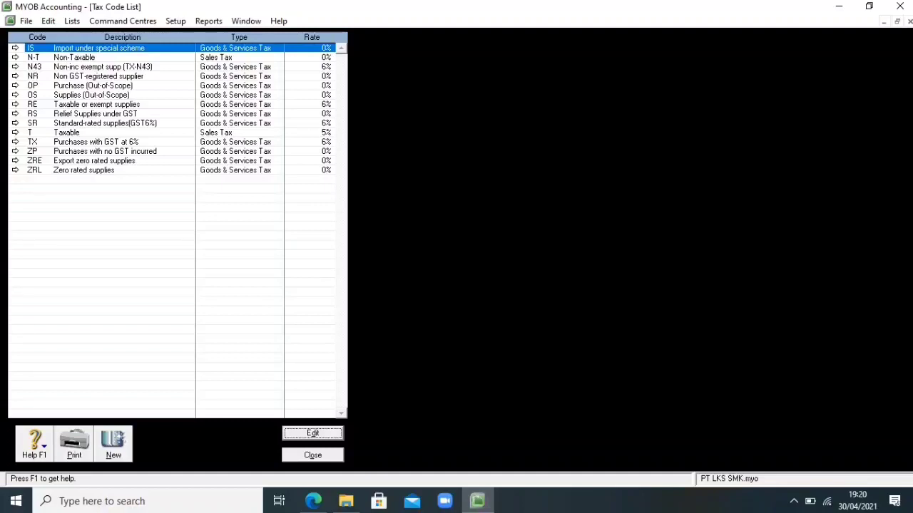
Delete the IS (Import under special scheme) and TX (Purchases with GST at 6%) tax codes.
key("shift+F10")
key("Down")
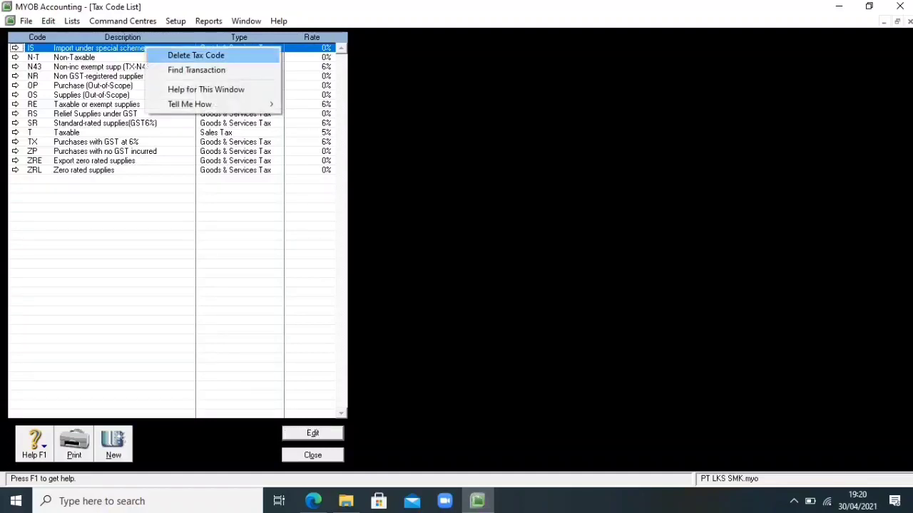
key("Return")
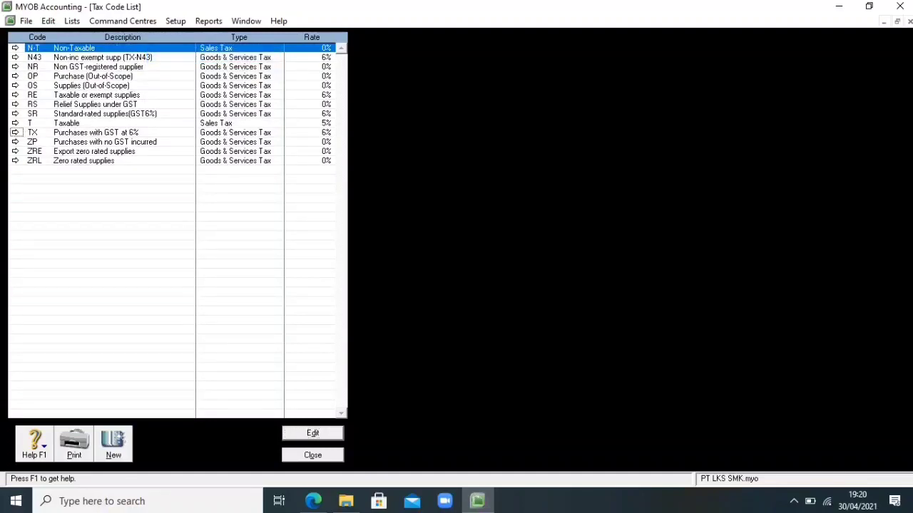
left_click(33, 132)
key("shift+F10")
key("Down")
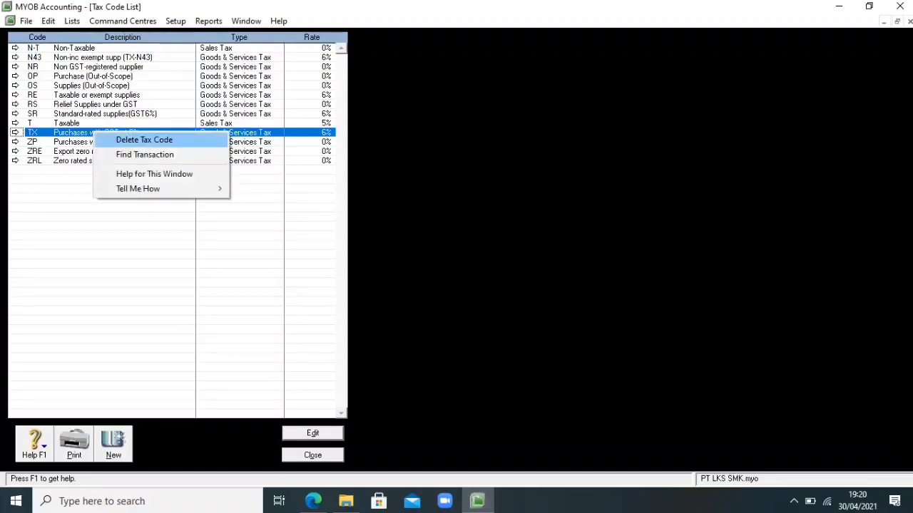
key("Return")
Delete the ZRE (Export zero rated supplies) and ZRL (Zero rated supplies) tax codes.
key("shift+F10")
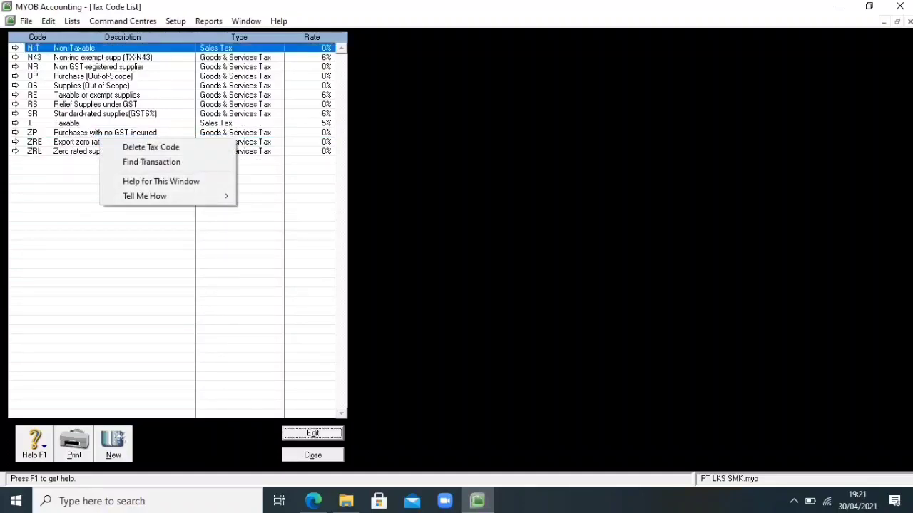
left_click(34, 142)
right_click(74, 142)
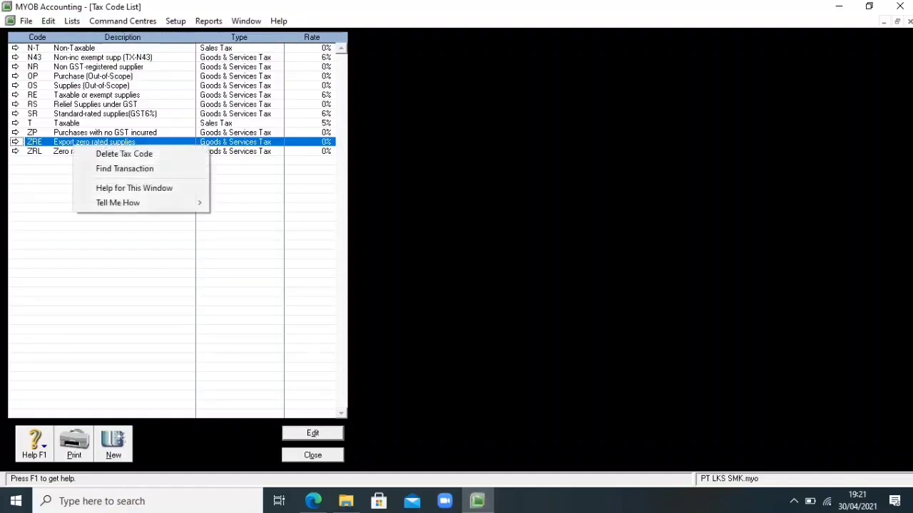
left_click(118, 153)
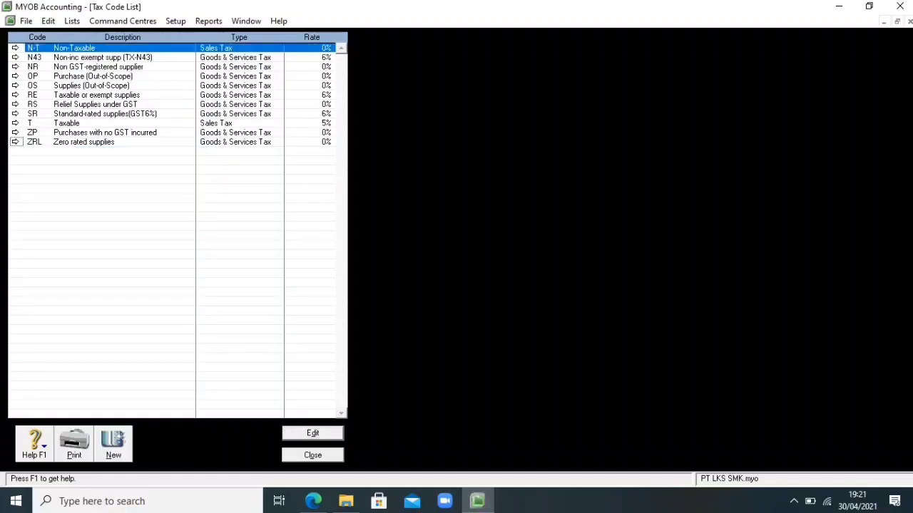
right_click(84, 142)
left_click(134, 146)
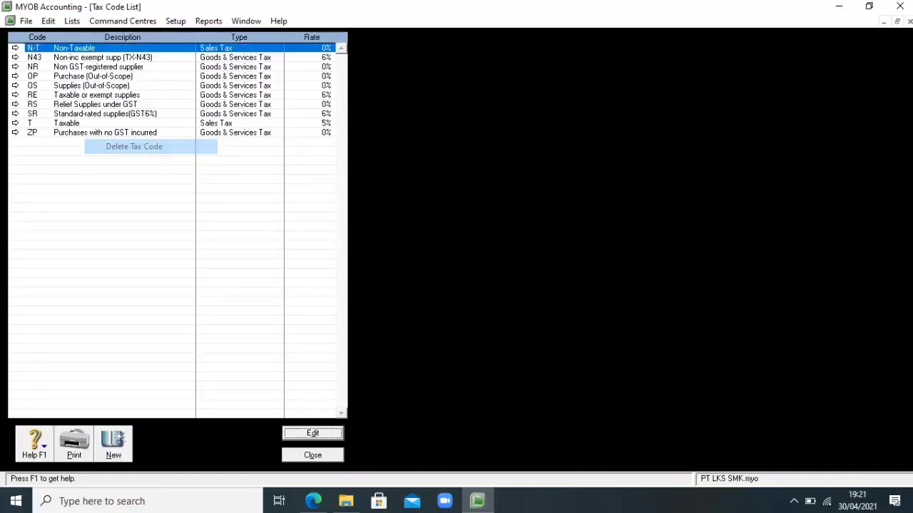
Delete the ZP (Purchases with no GST incurred) and T (Taxable) tax codes.
right_click(91, 133)
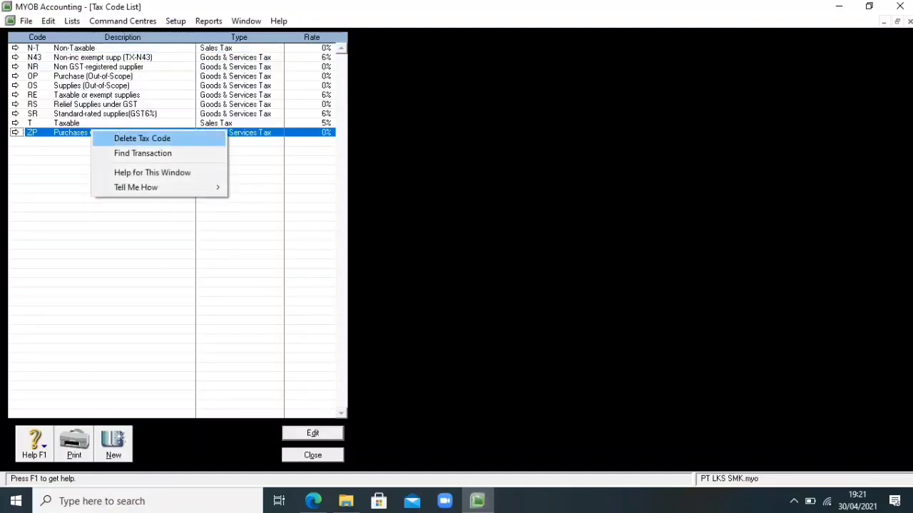
left_click(142, 138)
left_click(100, 122)
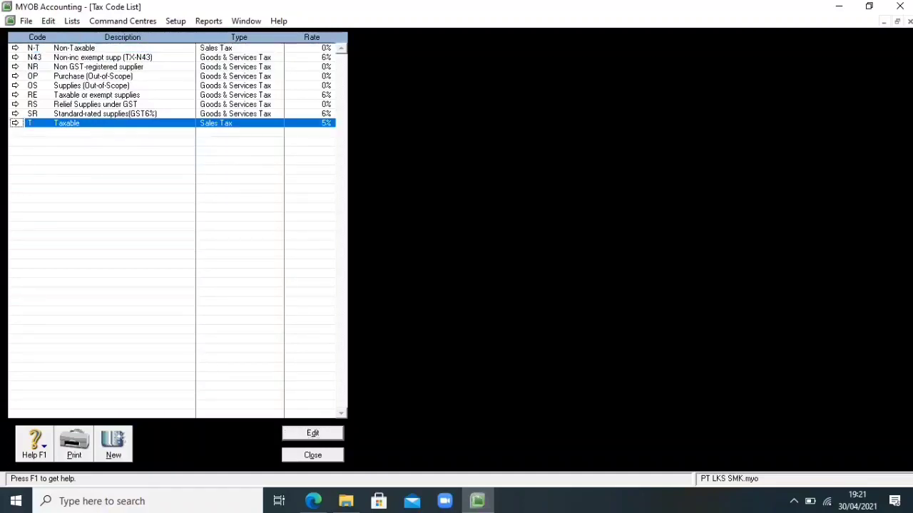
right_click(100, 123)
left_click(146, 129)
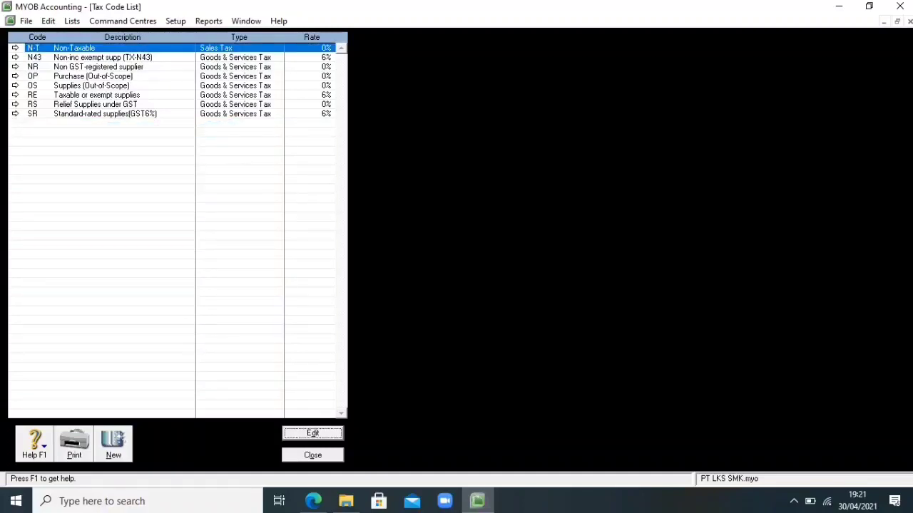
Delete the SR (Standard-rated supplies) and RS (Relief Supplies under GST) tax codes.
left_click(107, 113)
right_click(107, 113)
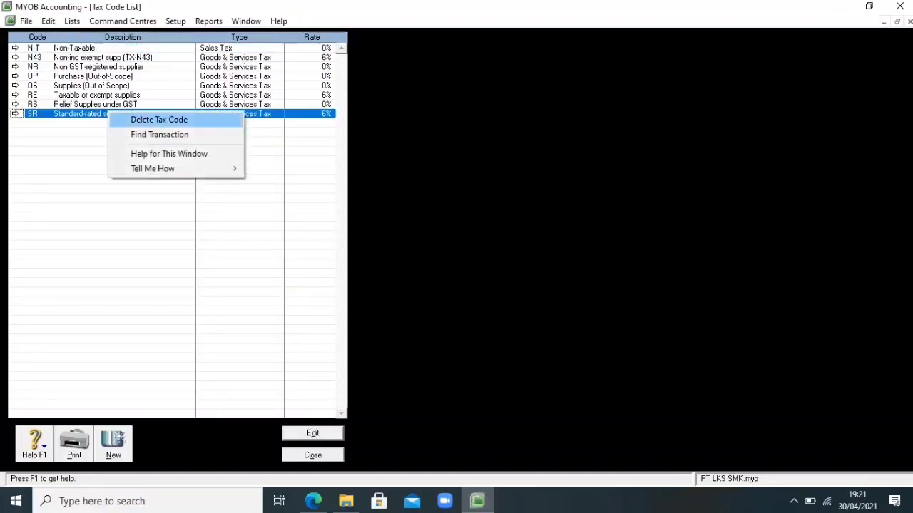
left_click(146, 119)
left_click(107, 104)
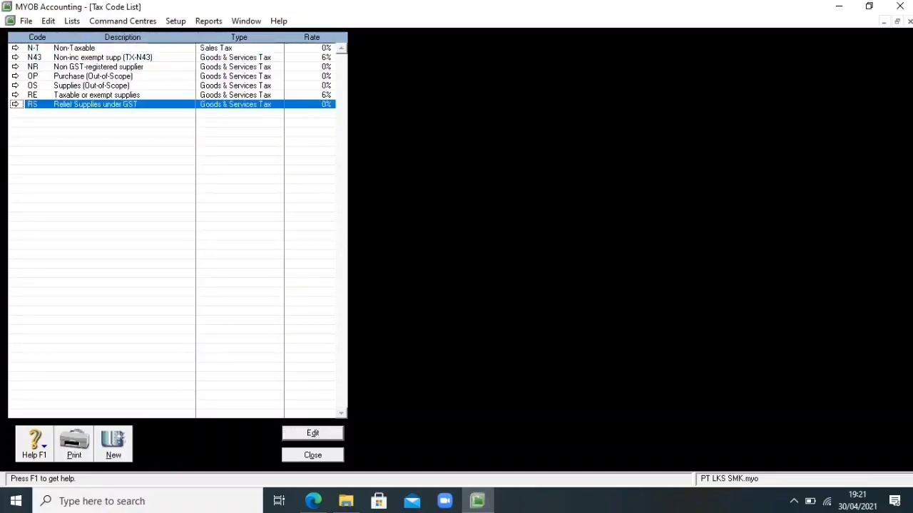
right_click(107, 105)
left_click(146, 112)
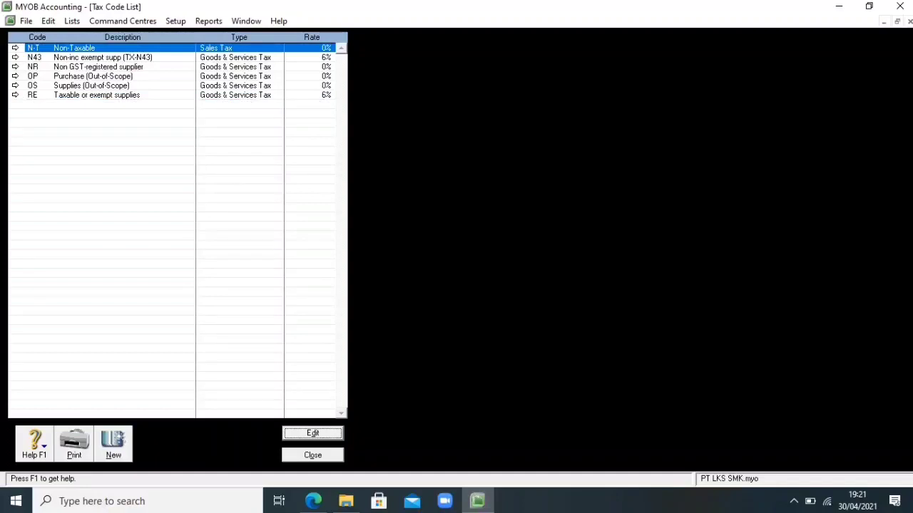
Delete the RE (Taxable or exempt supplies) and OS (Supplies, Out-of-Scope) tax codes.
left_click(120, 95)
right_click(119, 95)
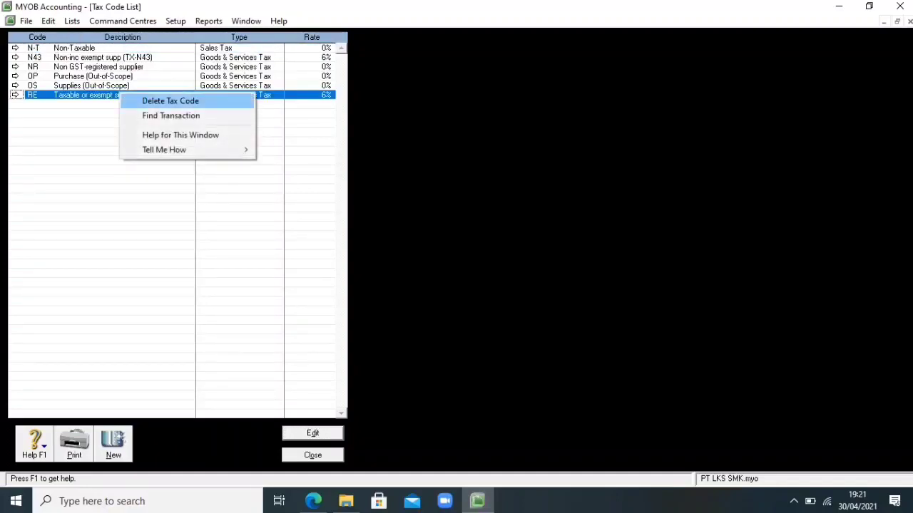
left_click(169, 101)
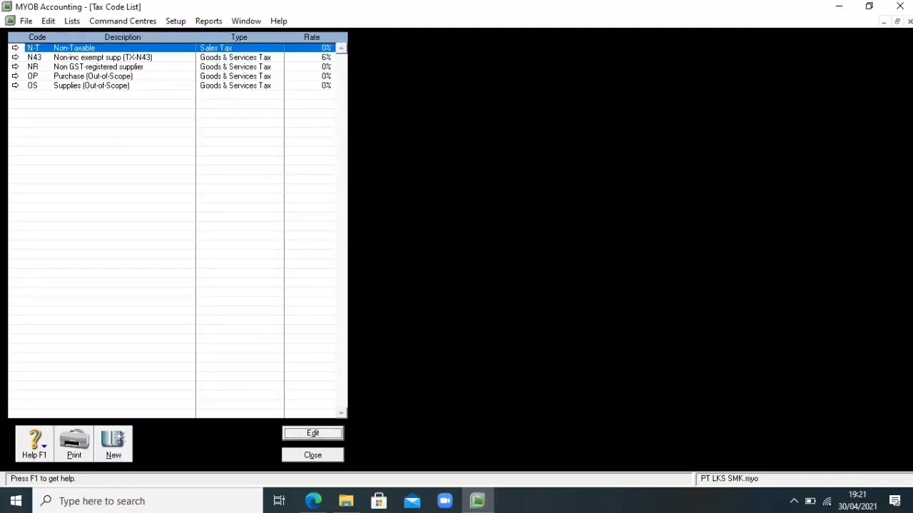
left_click(127, 86)
right_click(127, 86)
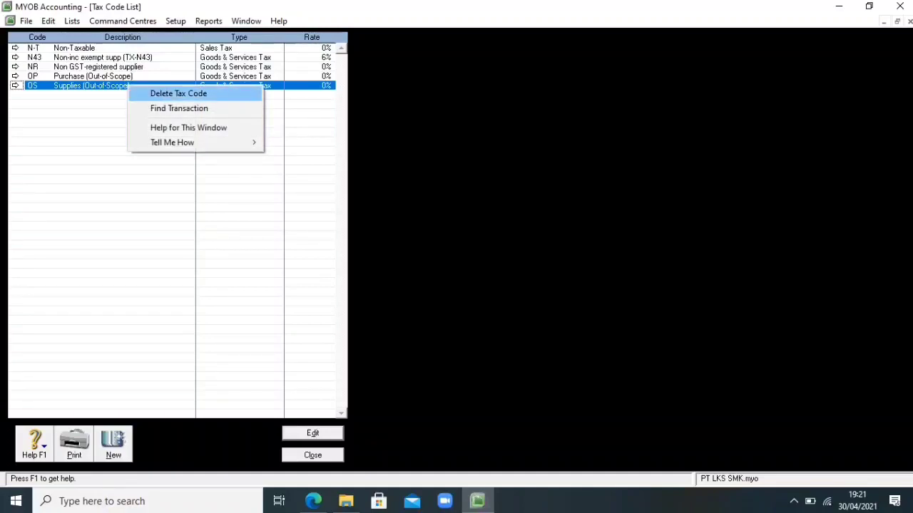
left_click(179, 93)
Delete the OP (Purchase, Out-of-Scope) and NR (Non GST-registered supplier) tax codes.
left_click(142, 74)
right_click(142, 74)
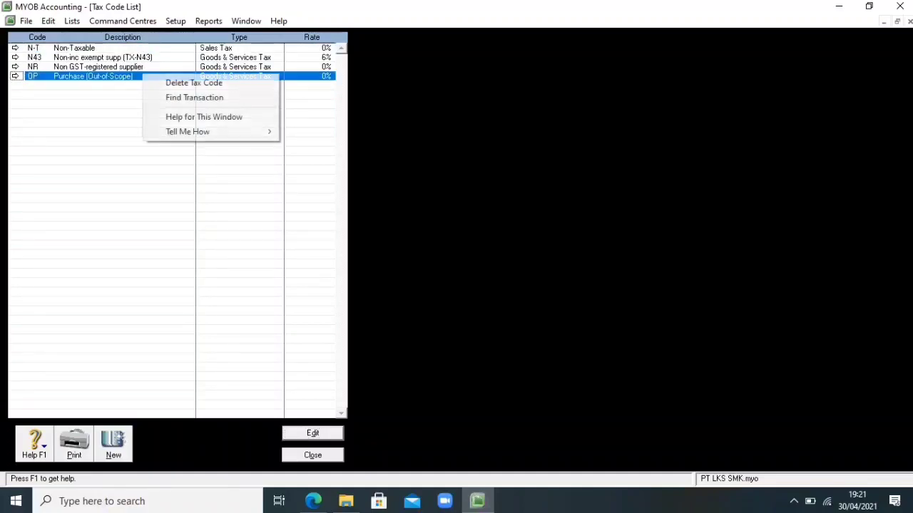
left_click(194, 83)
right_click(159, 83)
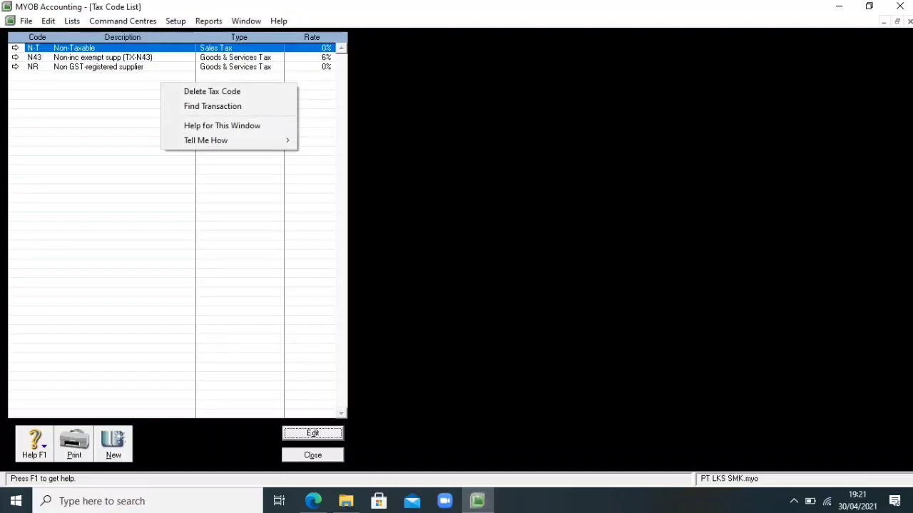
left_click(151, 66)
right_click(151, 66)
left_click(193, 76)
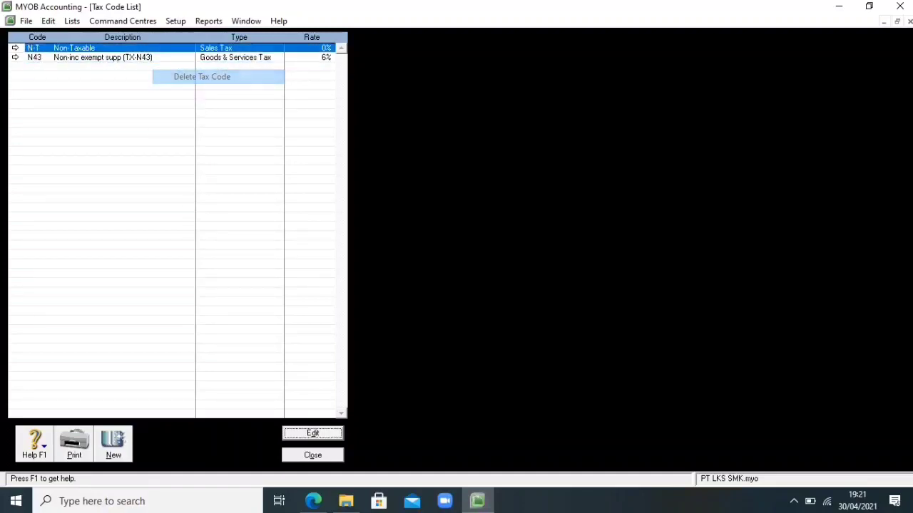
Delete the N43 (Non-inc exempt supp, TX-N43) tax code, keeping only N-T in the list.
left_click(161, 58)
right_click(162, 58)
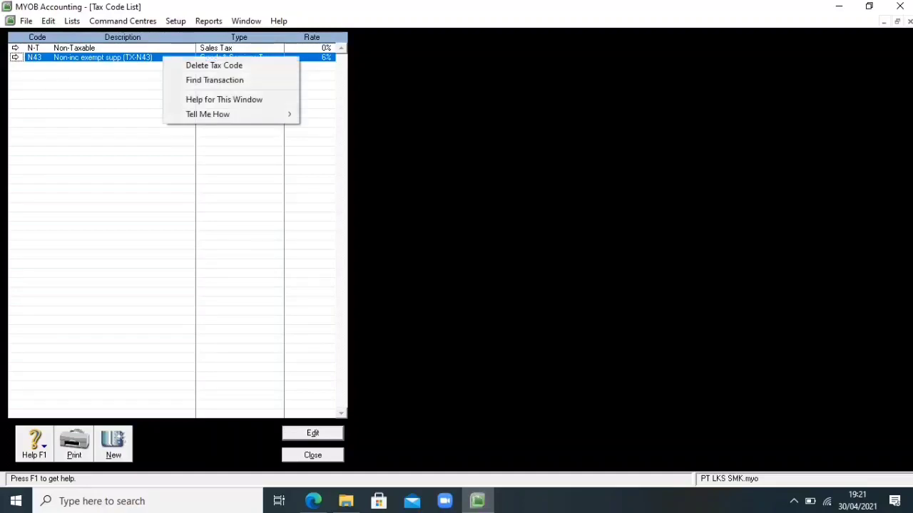
left_click(197, 65)
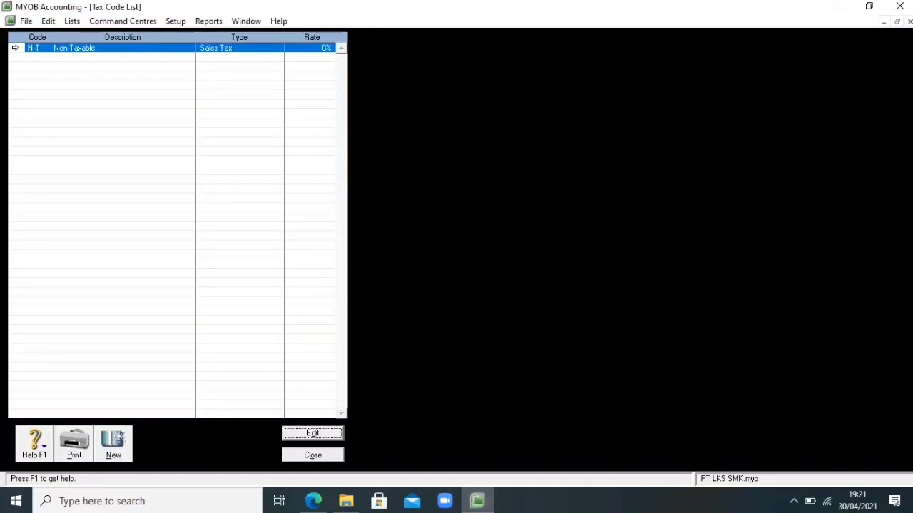
Create a new tax code PPN with the description Pajak Pertambahan Nilai and a rate of 10%.
key("alt+n")
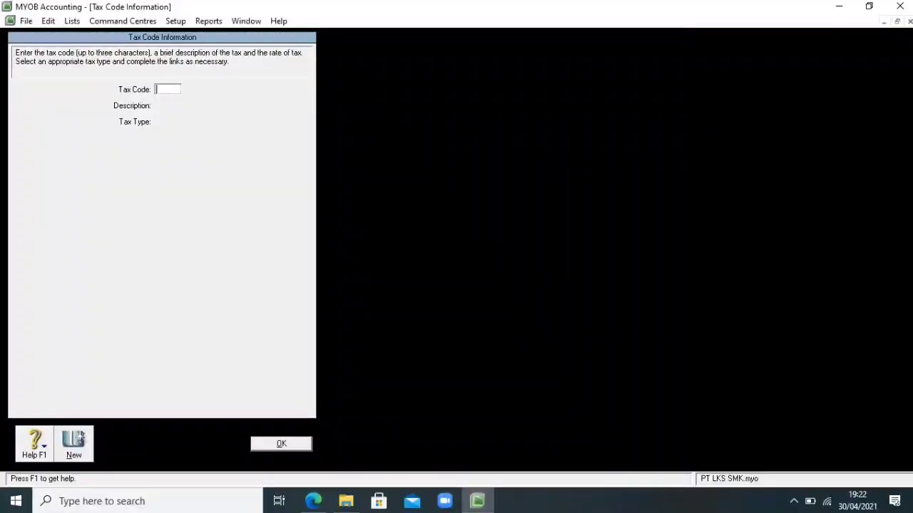
type("PPN")
key("Tab")
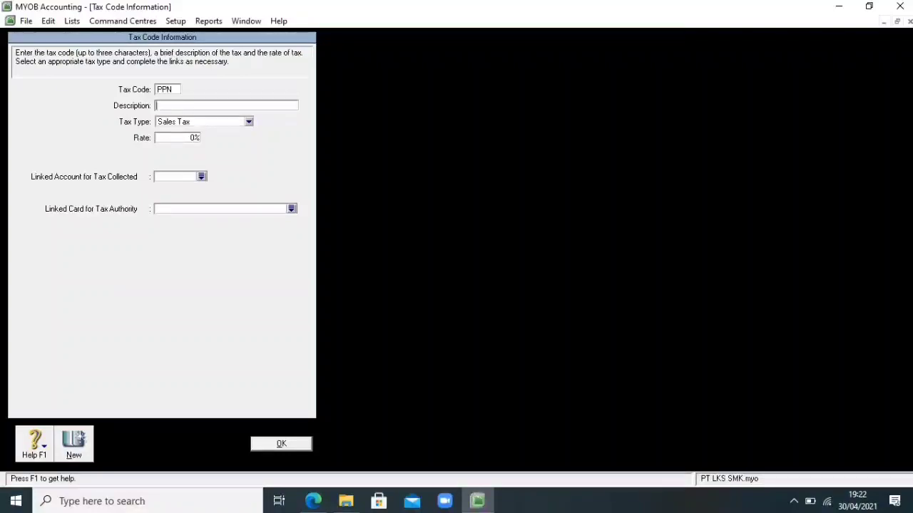
type("Pajak Per")
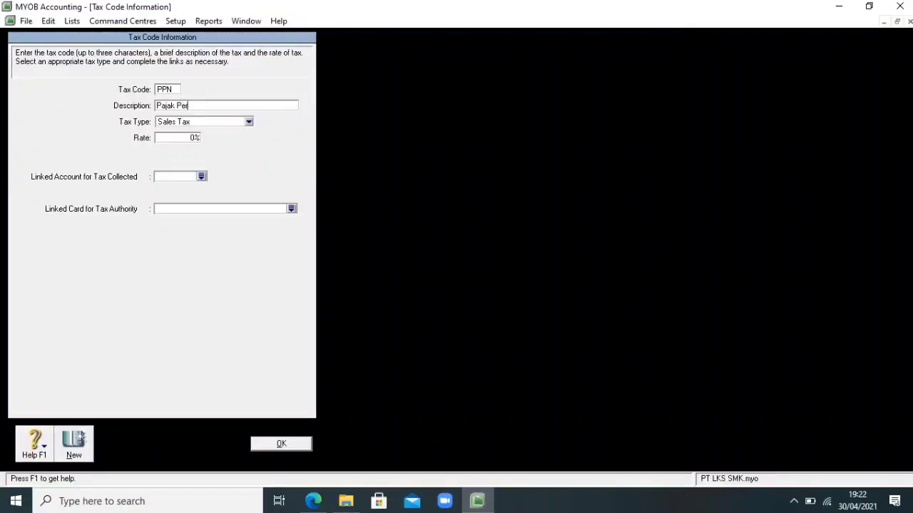
type("tambahan Nilai")
left_click(177, 138)
type("10")
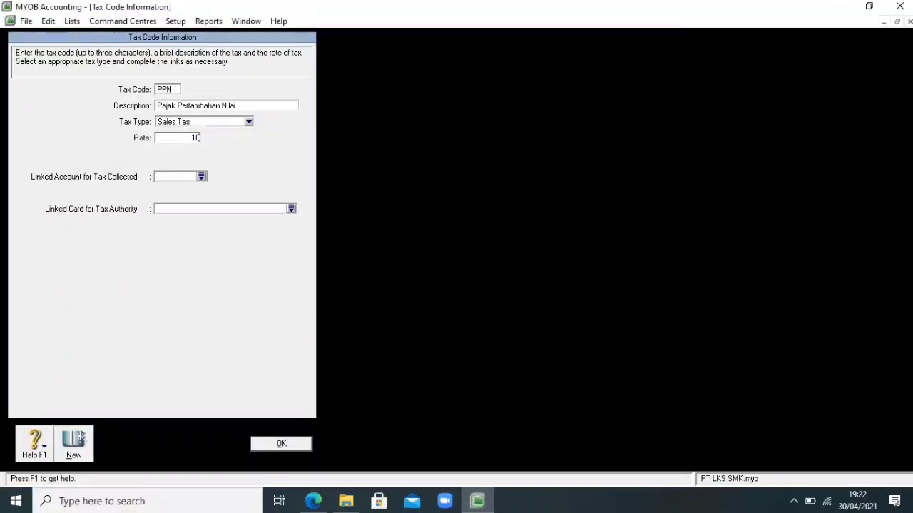
key("Tab")
Link the PPN code's tax collected to account 2-1202 Value Added Tax - Out.
left_click(201, 176)
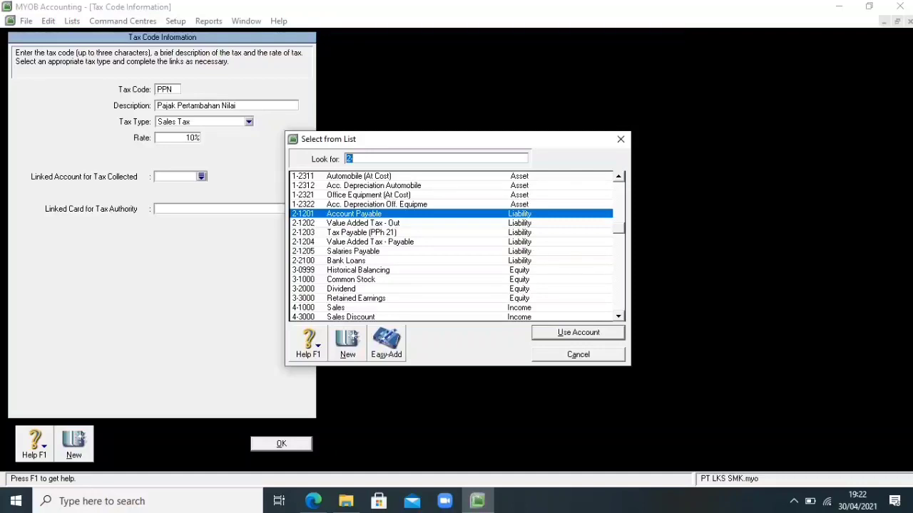
type("2-1202")
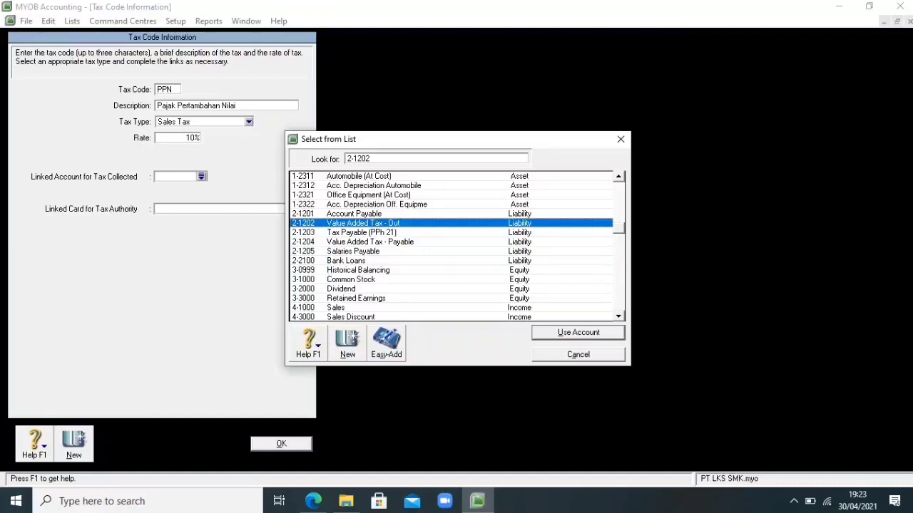
key("Return")
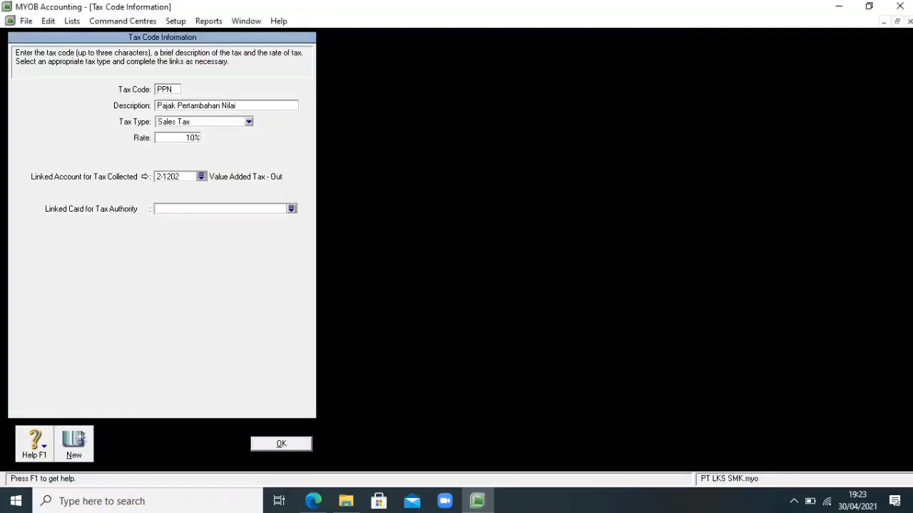
Try linking the PPN code's tax collected to account 2-1201 Account Payable.
double_click(167, 177)
left_click(202, 177)
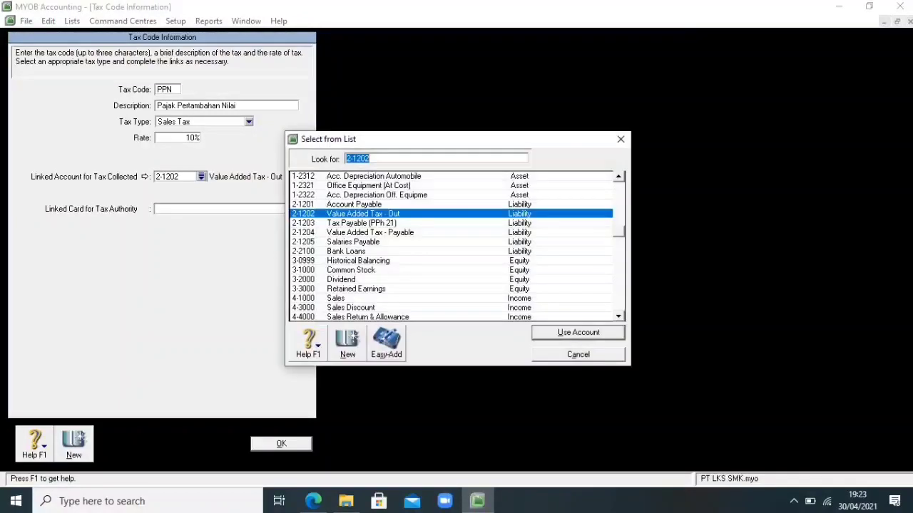
left_click(354, 204)
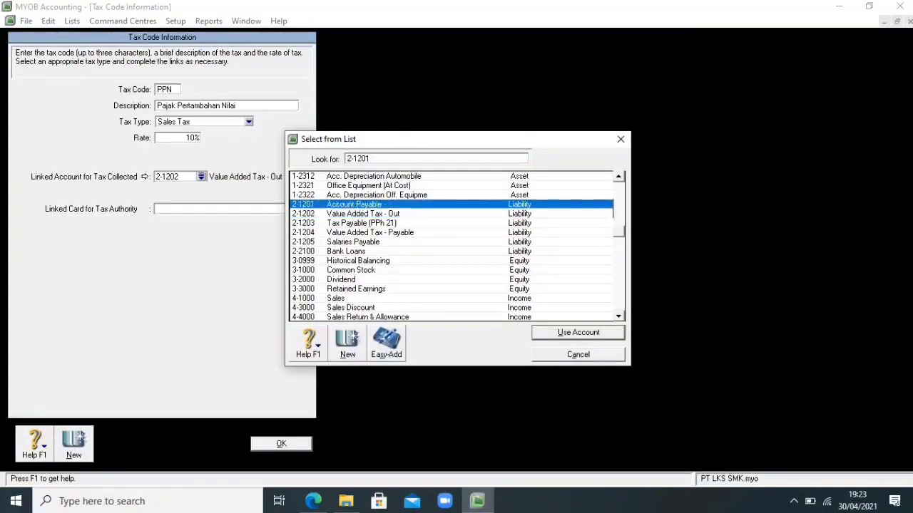
key("Return")
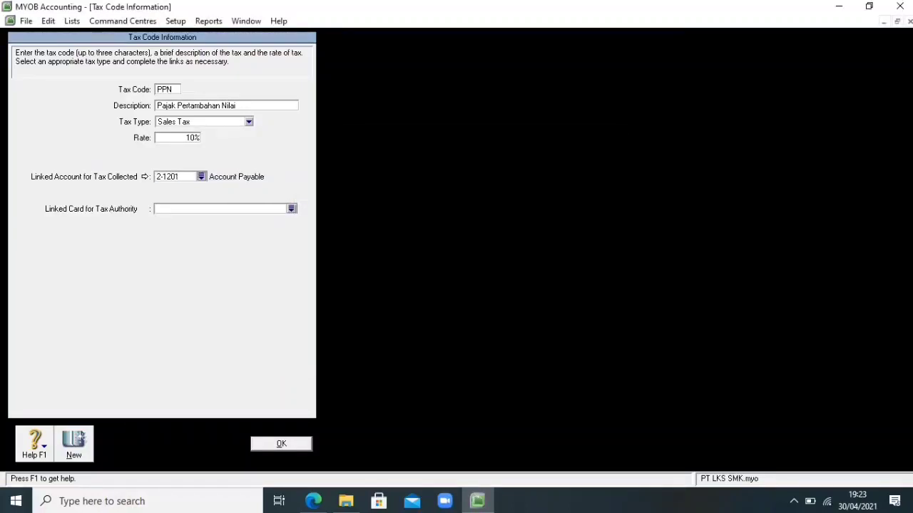
Set the PPN code's linked account for tax collected to 2-1202 Value Added Tax - Out.
left_click(201, 176)
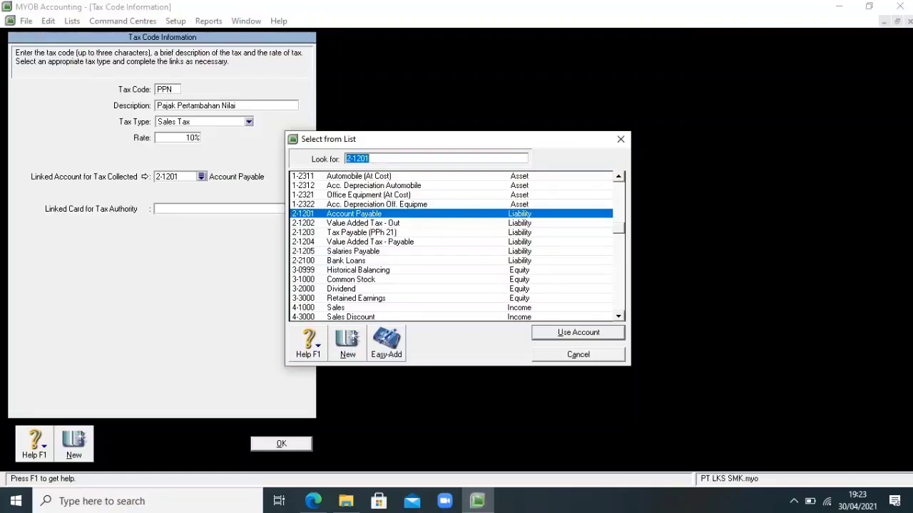
type("2-1202")
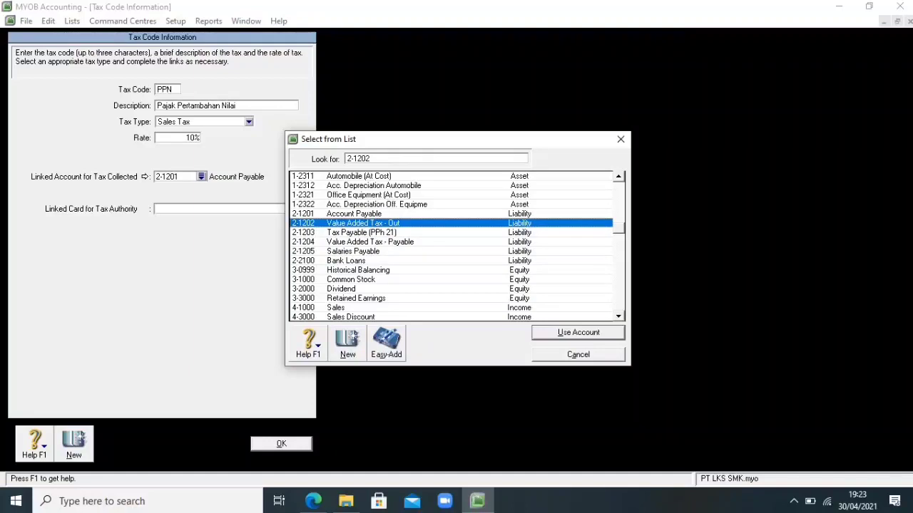
key("Return")
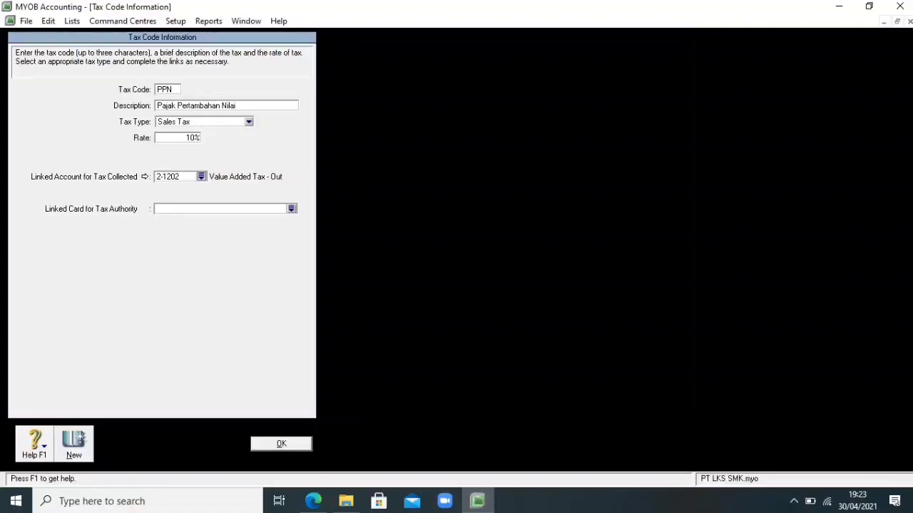
Change PPN's tax type to Goods & Services Tax, link tax paid to 1-1115 Value Added Tax - In, and close the saved code's list.
left_click(248, 122)
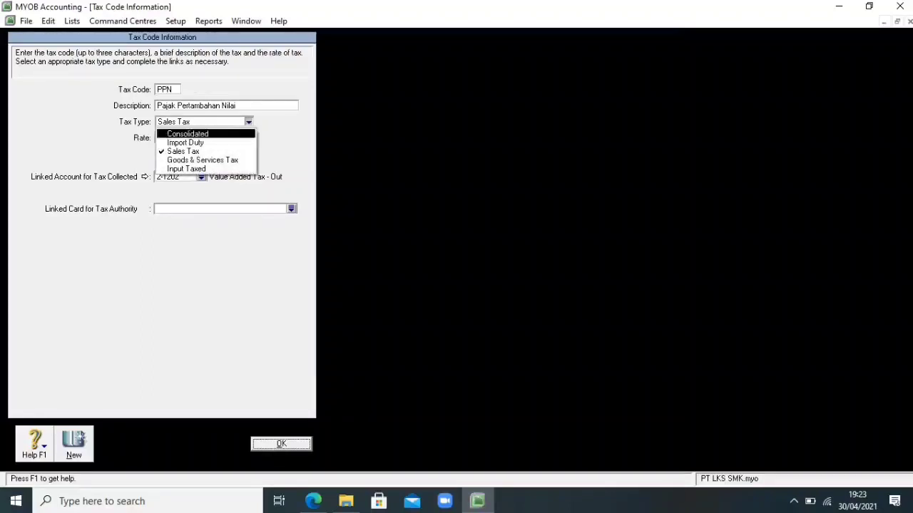
left_click(203, 160)
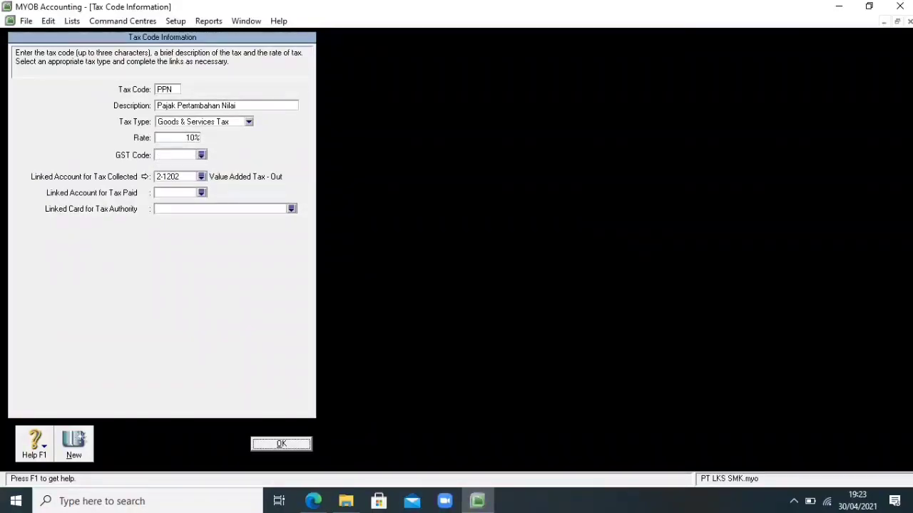
left_click(202, 192)
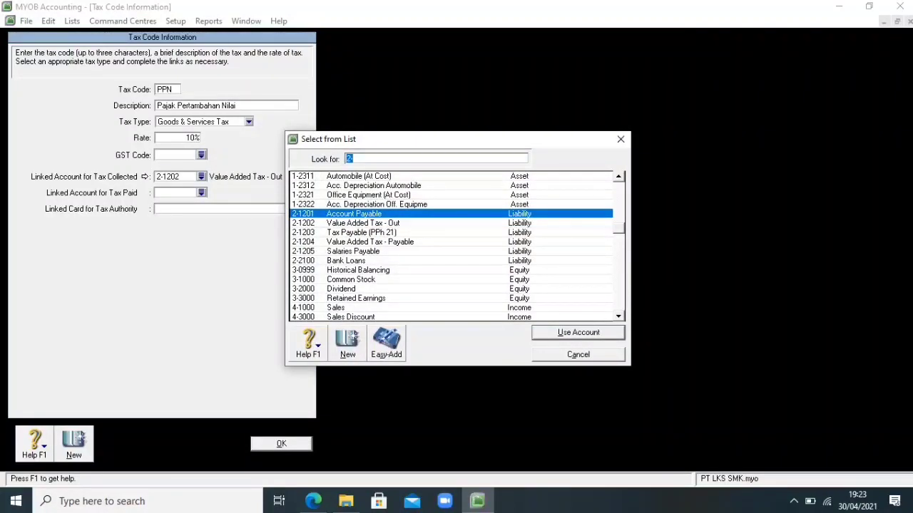
scroll(451, 246, "up", 5)
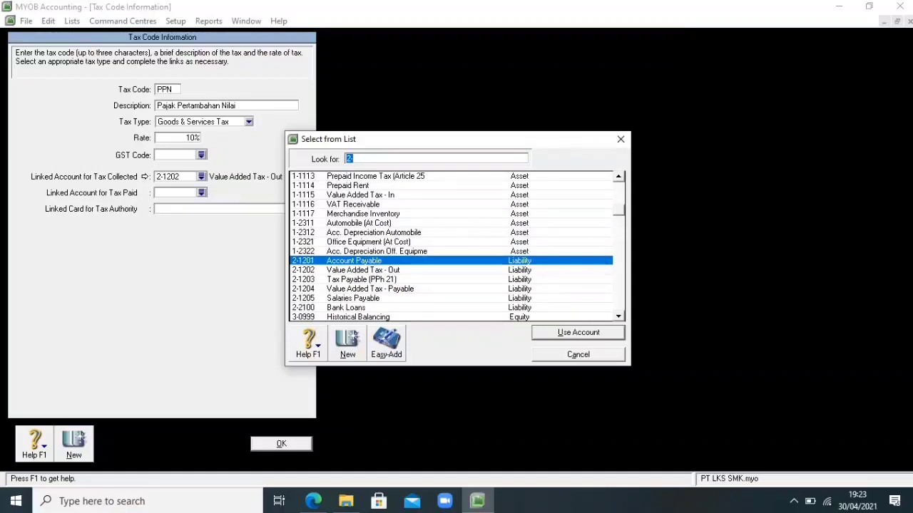
type("1-1115")
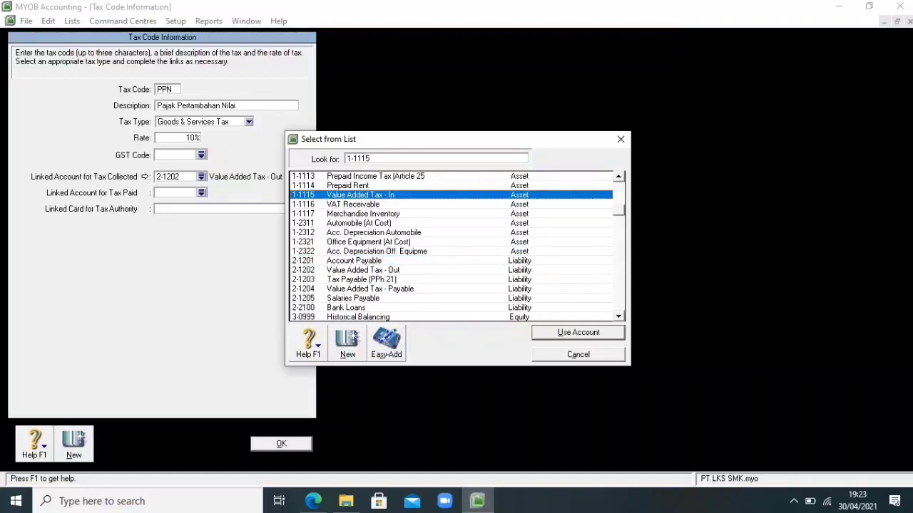
key("Return")
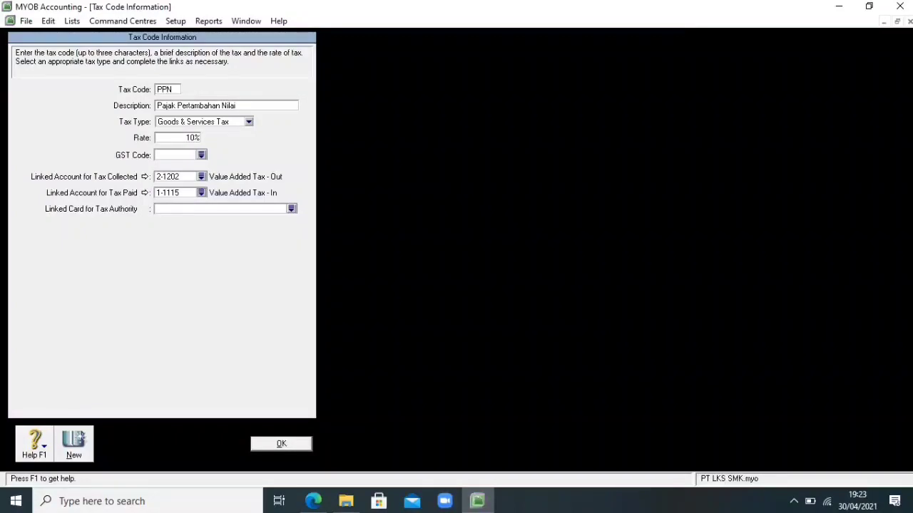
key("Return")
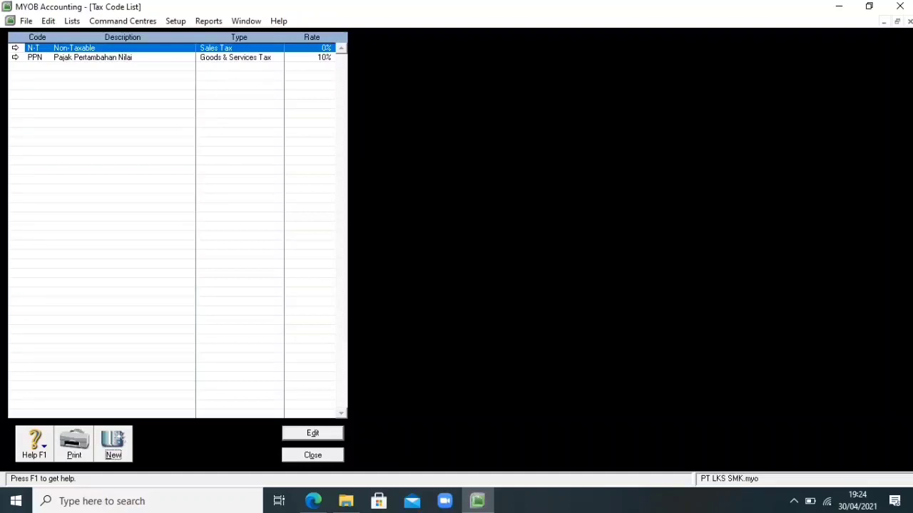
left_click(312, 455)
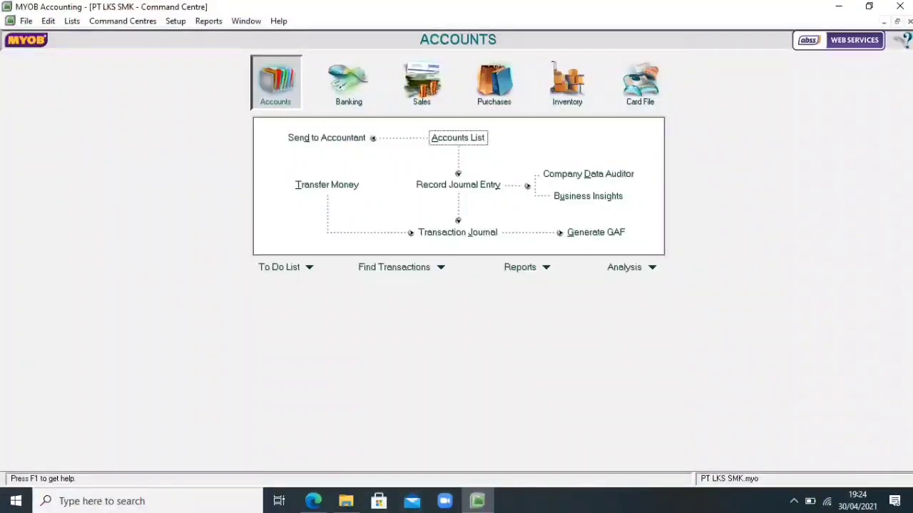
left_click(794, 502)
left_click(794, 472)
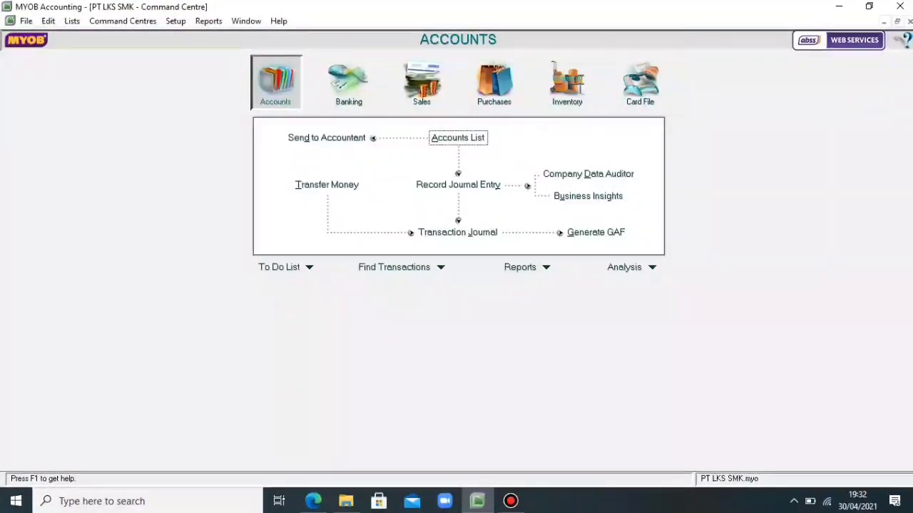
Open the Cards List from the Card File and check its customer and supplier cards.
left_click(640, 82)
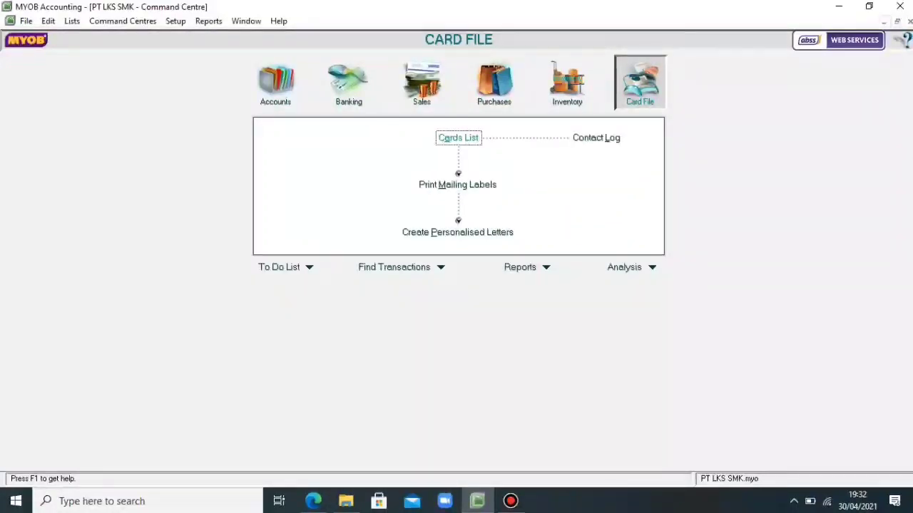
left_click(458, 138)
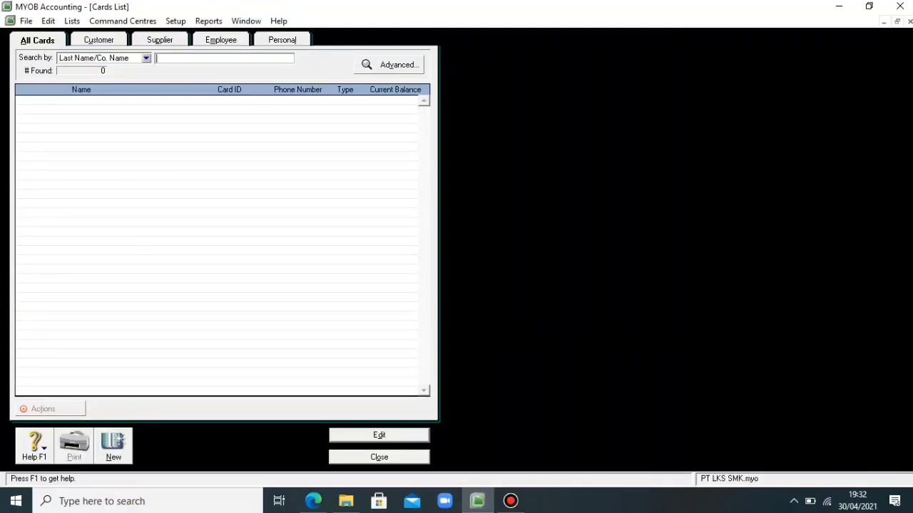
left_click(98, 40)
left_click(160, 40)
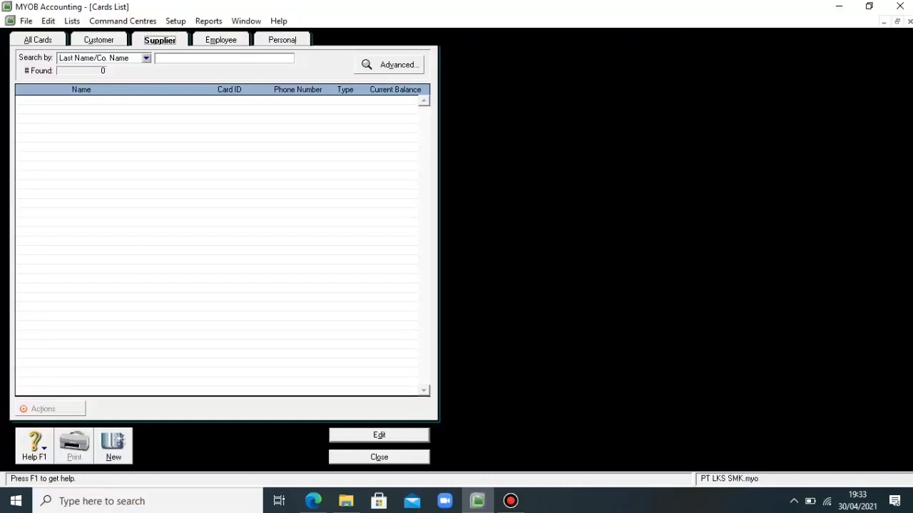
Switch to the Soal LKS MYOB PDF in Edge and examine the customer and supplier lists and their receivable and payable balances.
left_click(314, 501)
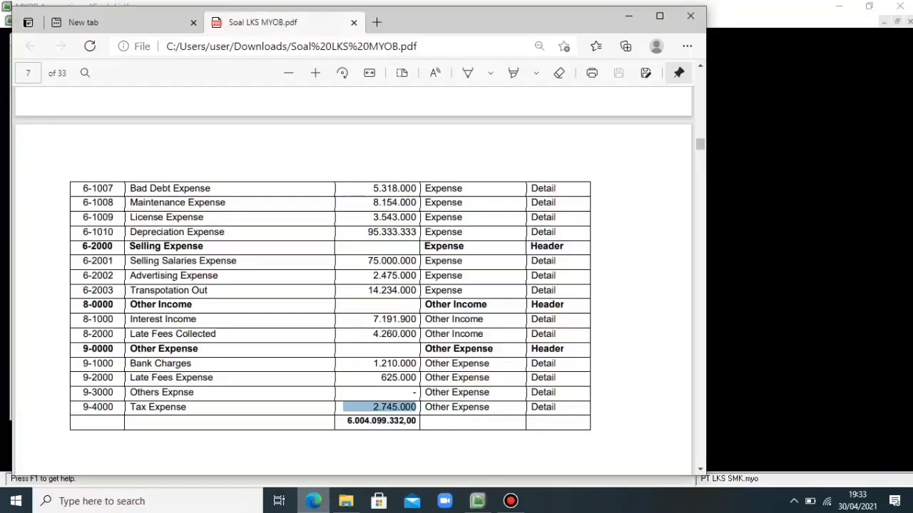
scroll(354, 281, "down", 10)
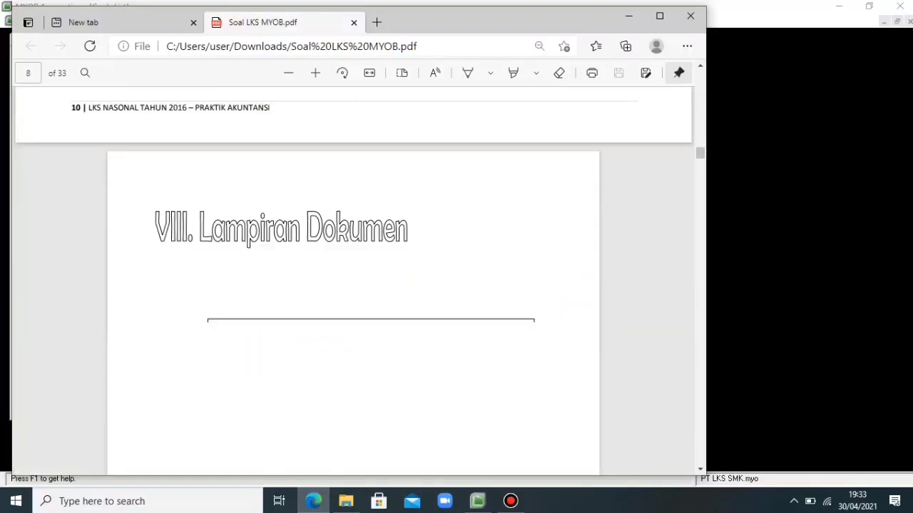
scroll(354, 282, "down", 20)
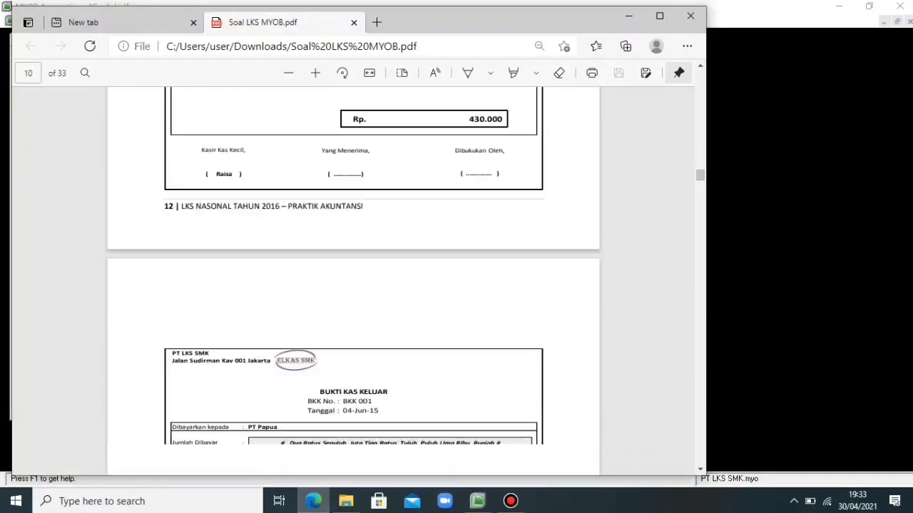
scroll(354, 282, "up", 12)
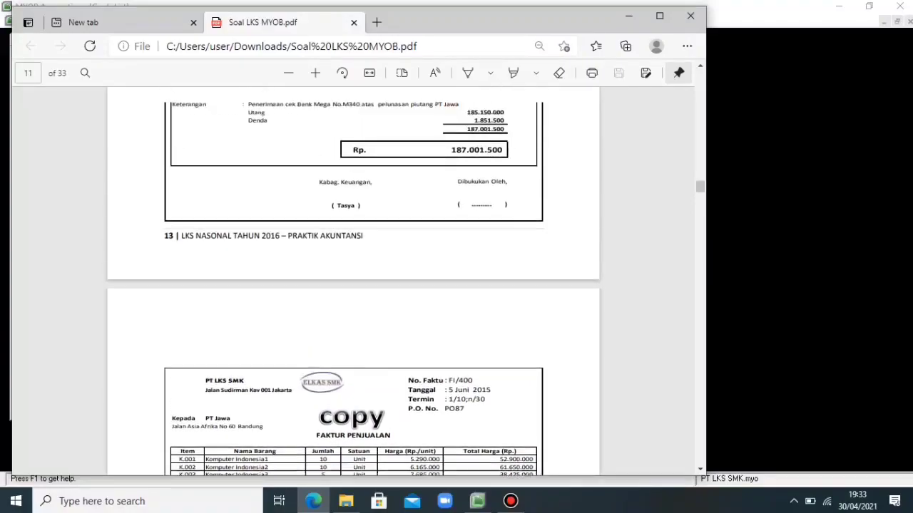
scroll(354, 282, "up", 15)
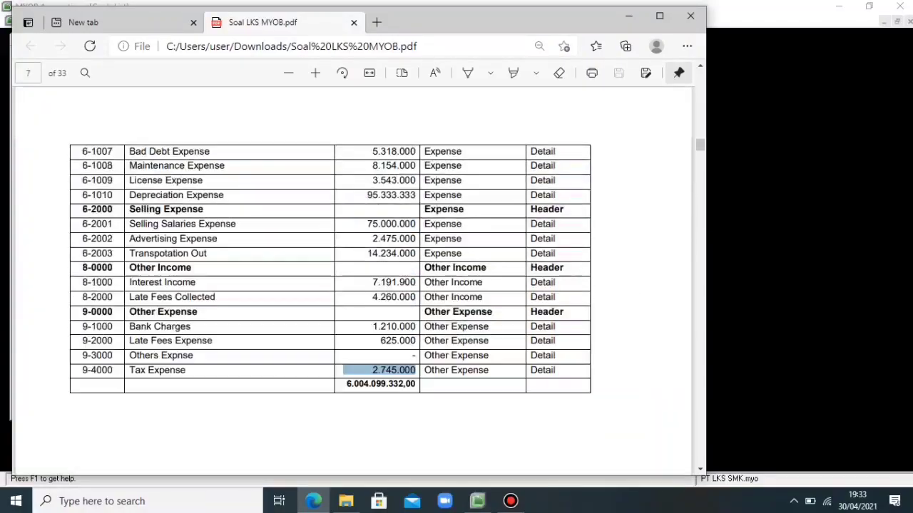
scroll(354, 282, "up", 12)
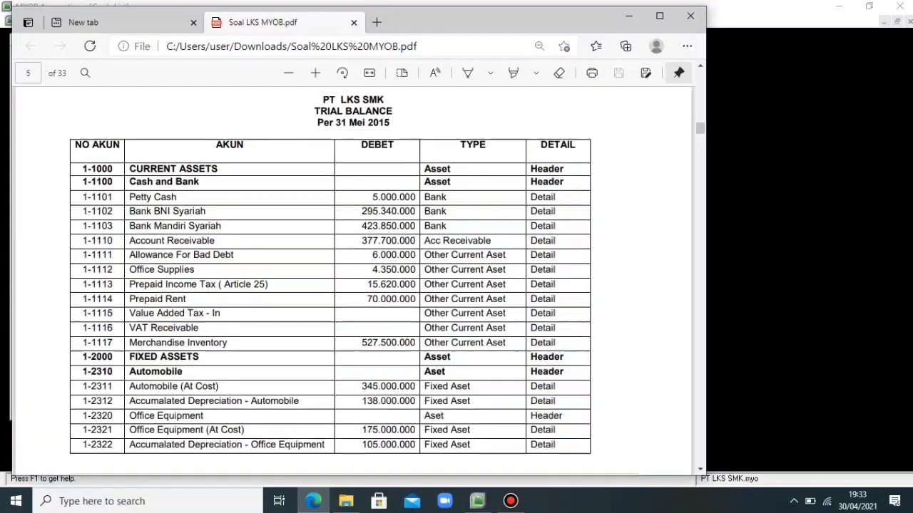
scroll(354, 282, "up", 12)
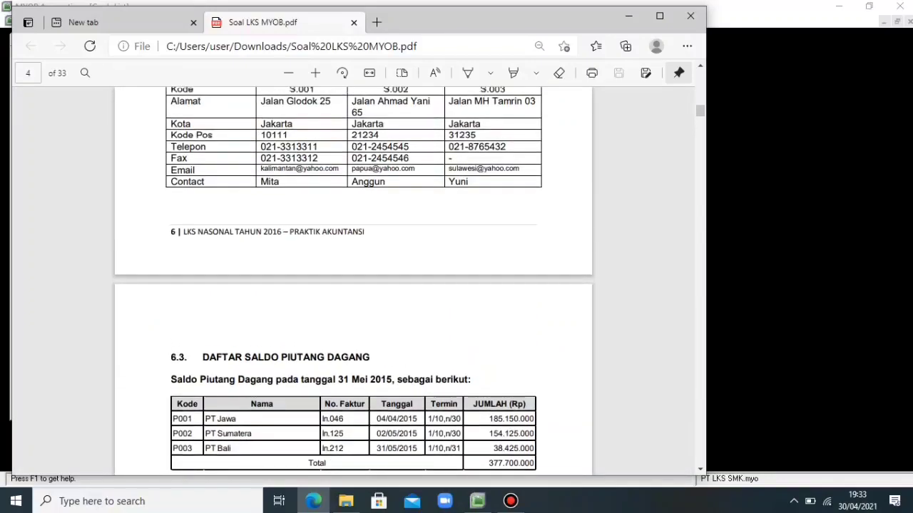
scroll(353, 281, "down", 1)
scroll(354, 282, "up", 4)
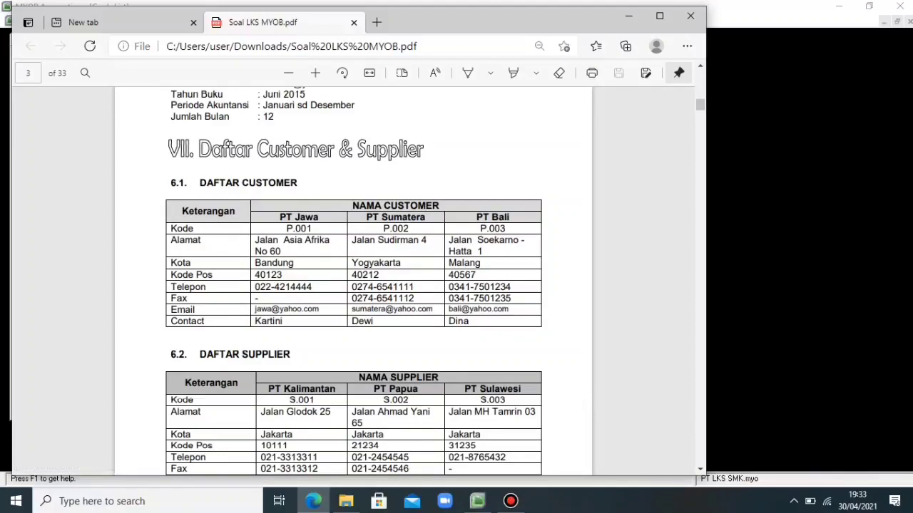
scroll(354, 281, "down", 8)
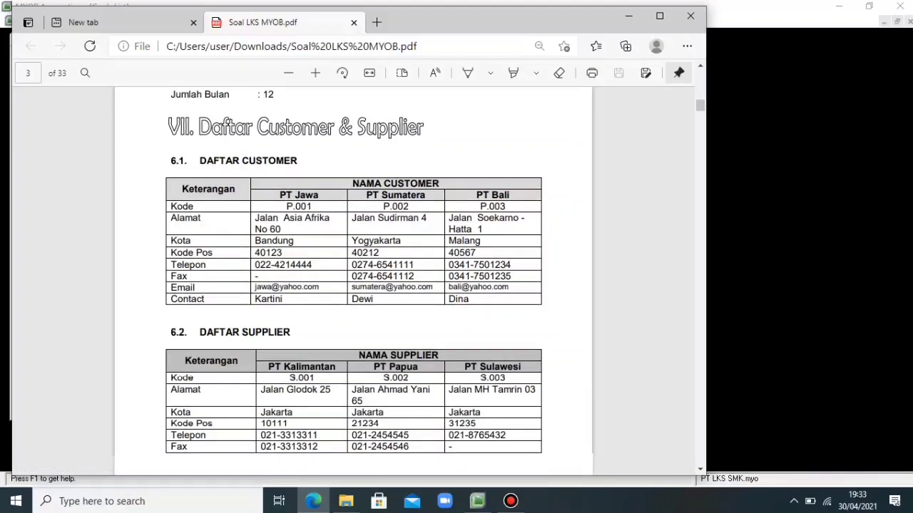
scroll(354, 281, "down", 2)
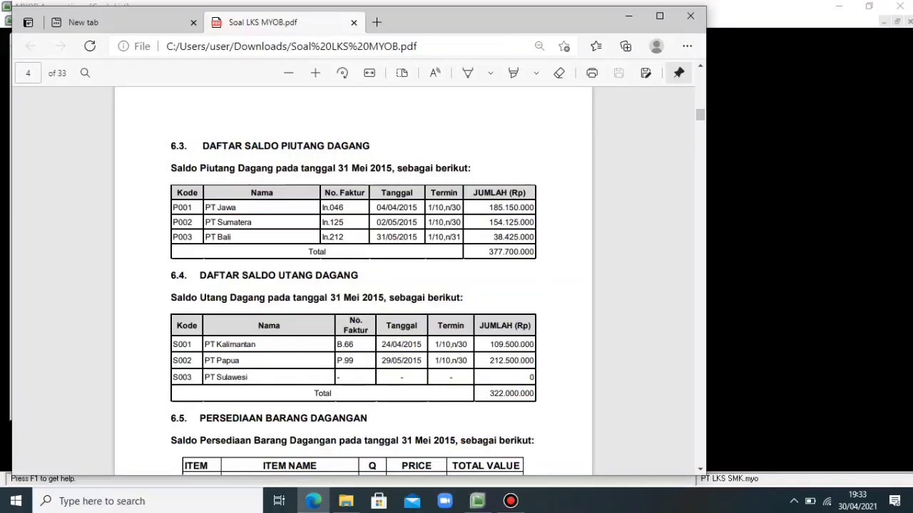
Switch back to MYOB Accounting and start a tab-delimited customer card import with a header record, updating existing records for duplicates.
left_click(477, 502)
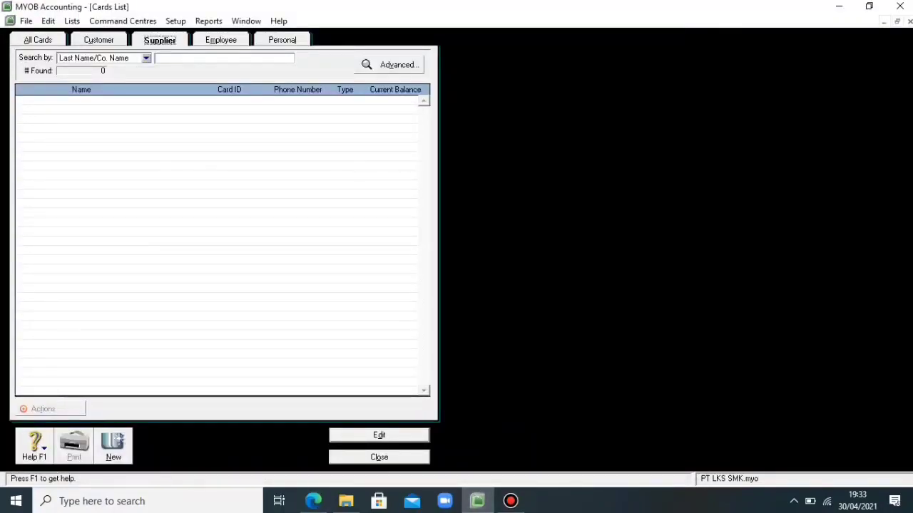
key("Escape")
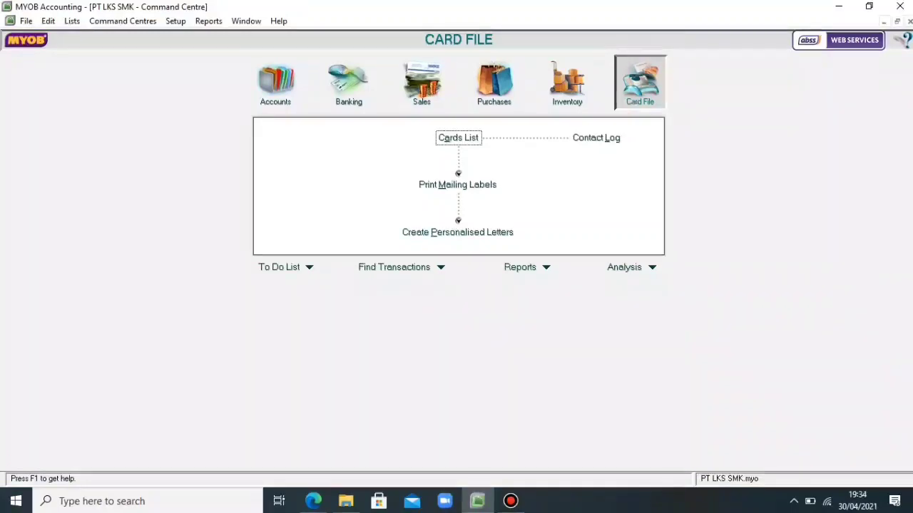
key("Return")
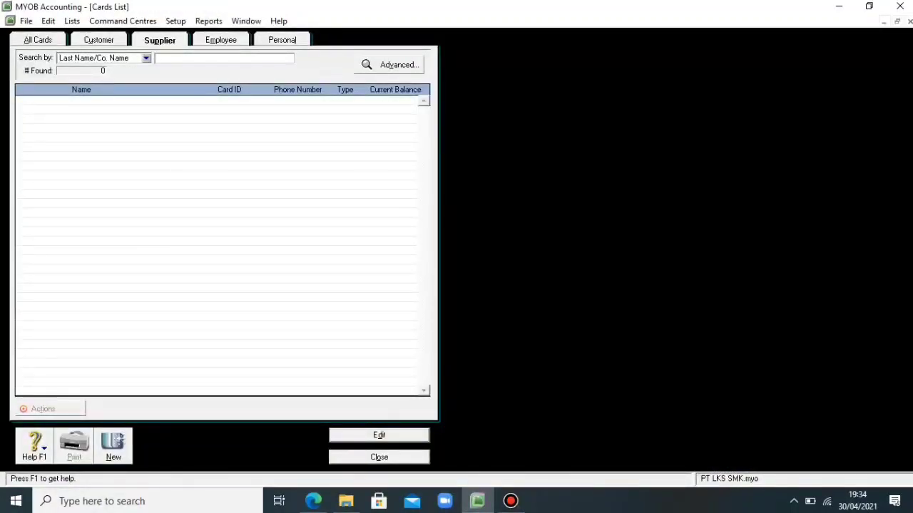
key("alt+f")
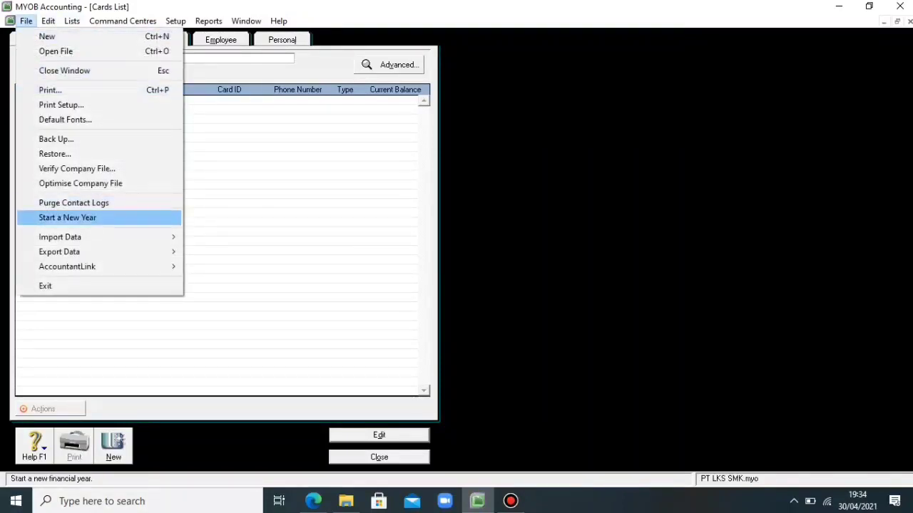
mouse_move(100, 236)
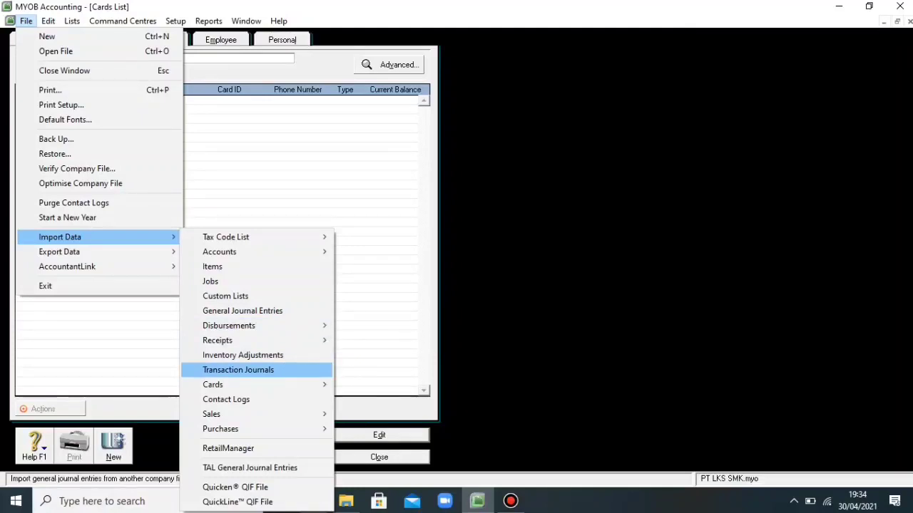
mouse_move(235, 384)
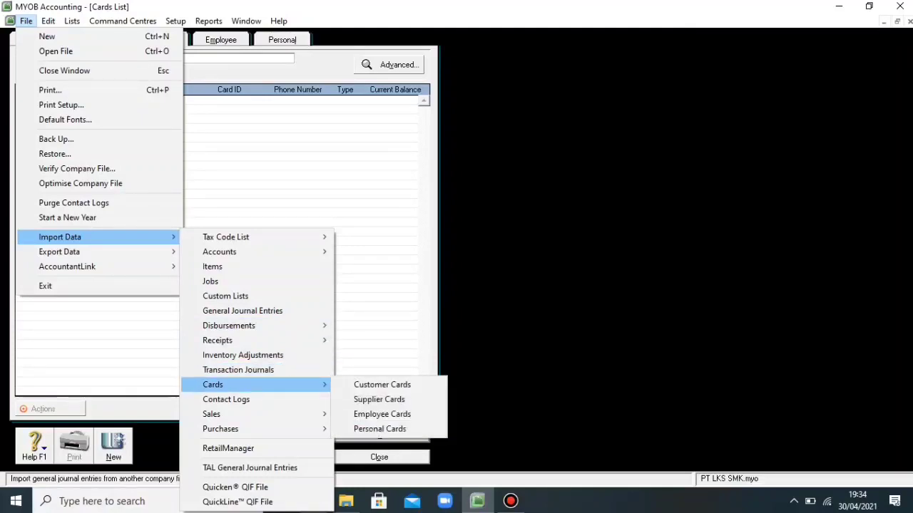
key("Return")
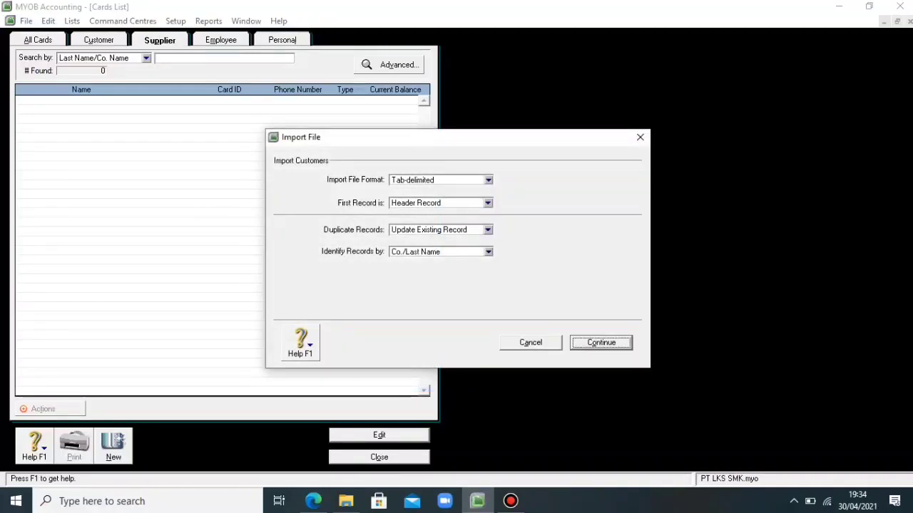
left_click(488, 230)
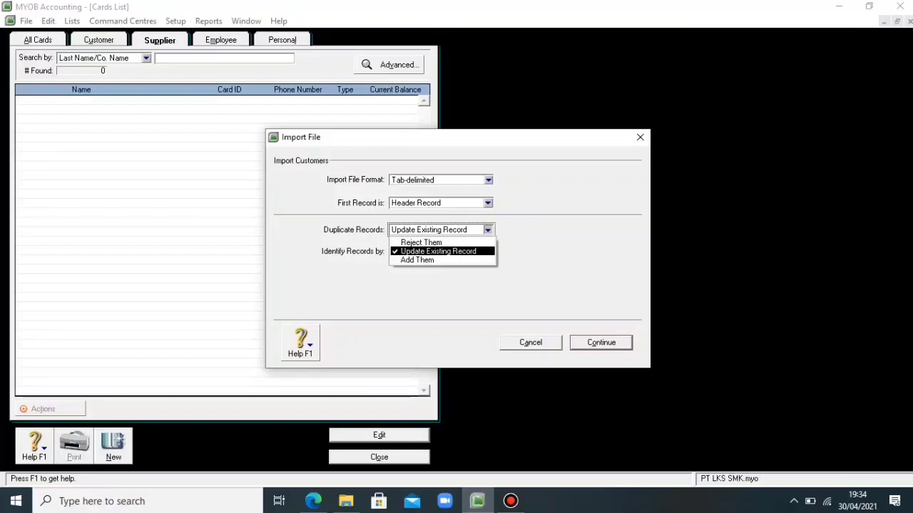
key("Return")
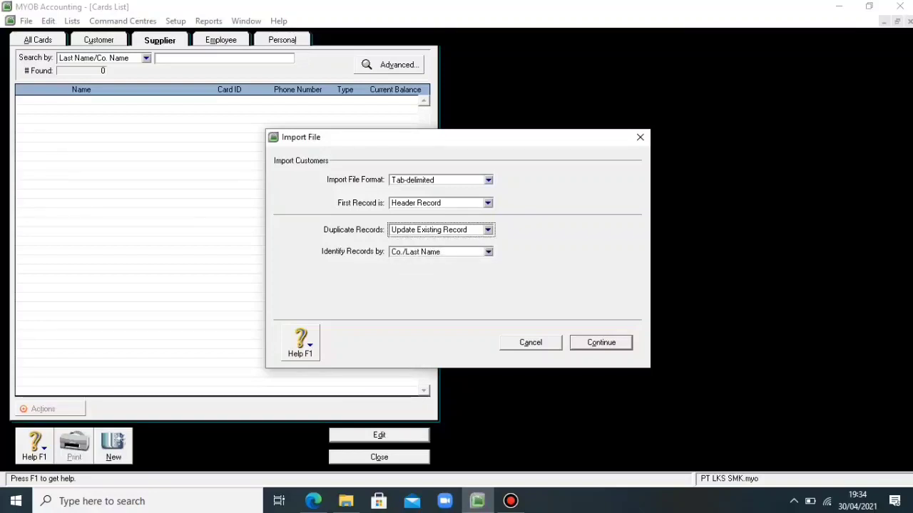
key("Return")
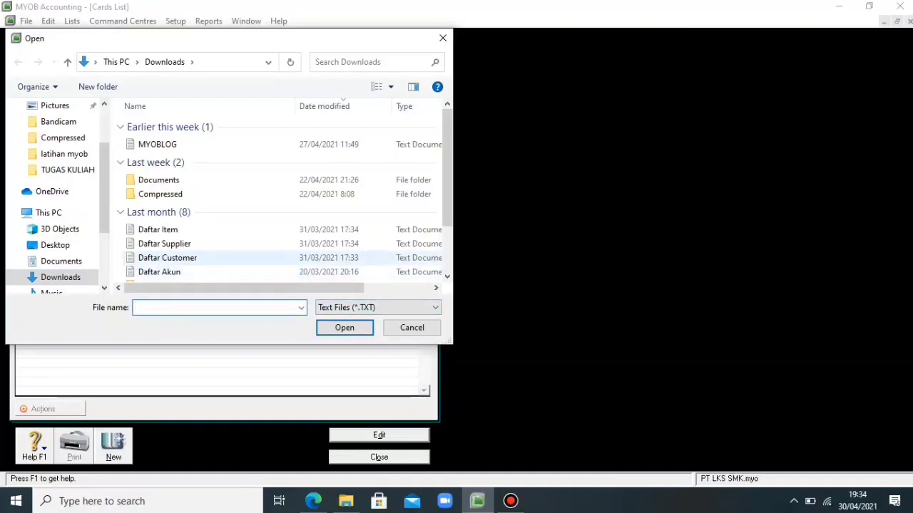
Import the customer cards from the Daftar Customer text file with all fields matched.
left_click(187, 259)
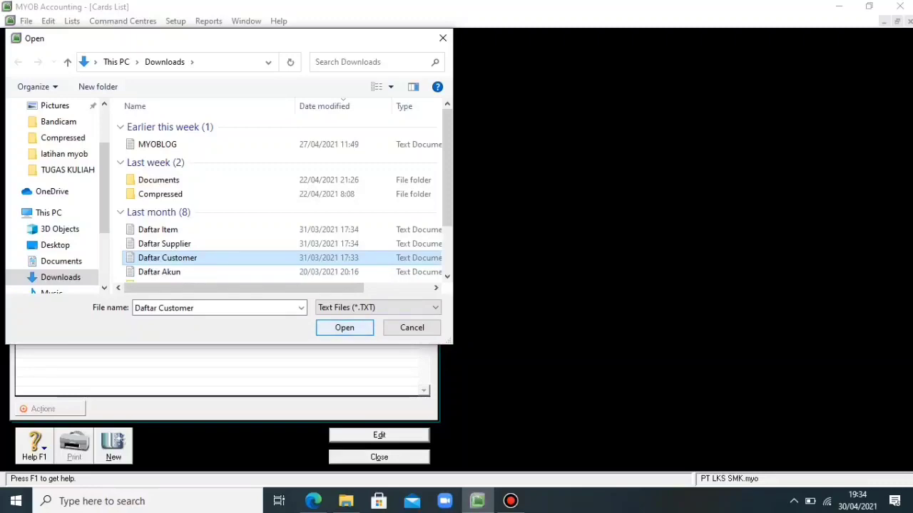
key("Return")
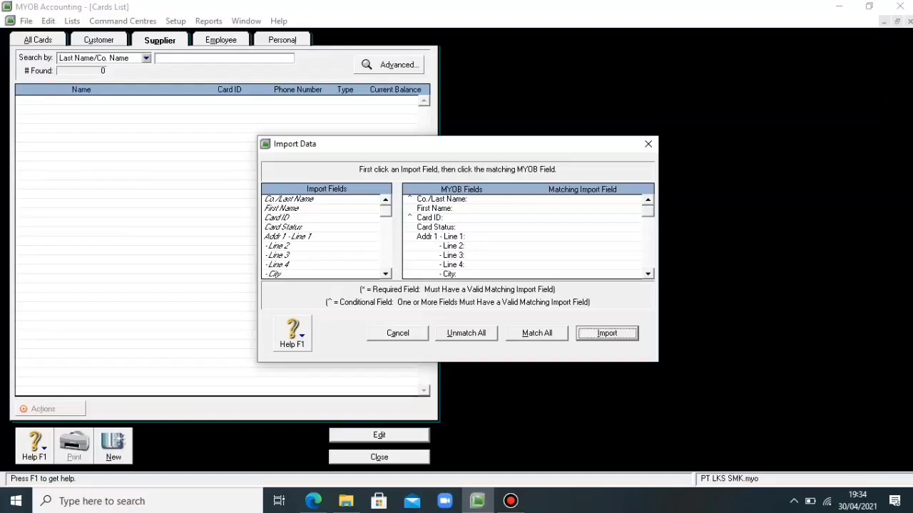
key("alt+m")
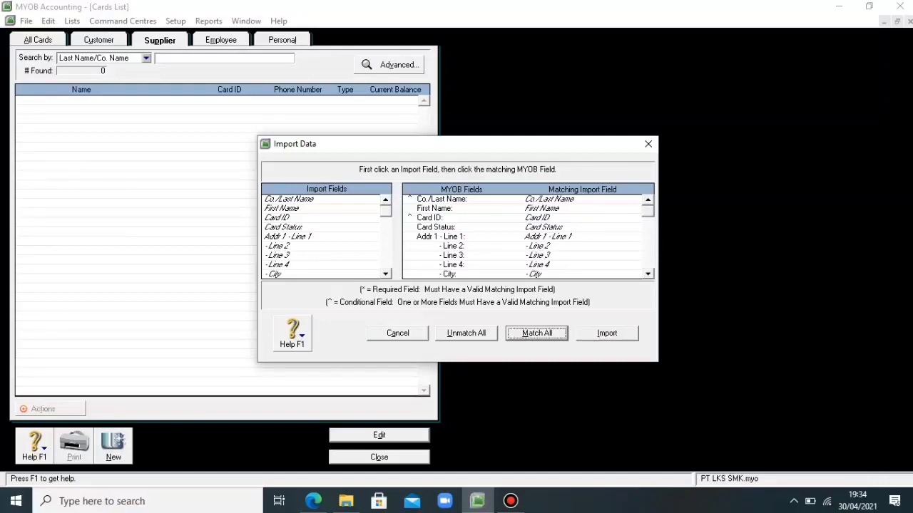
key("alt+i")
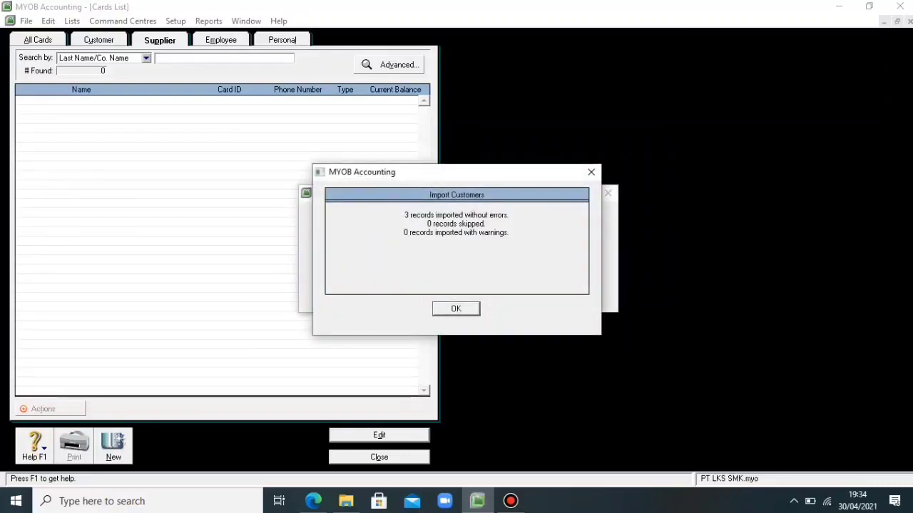
key("Return")
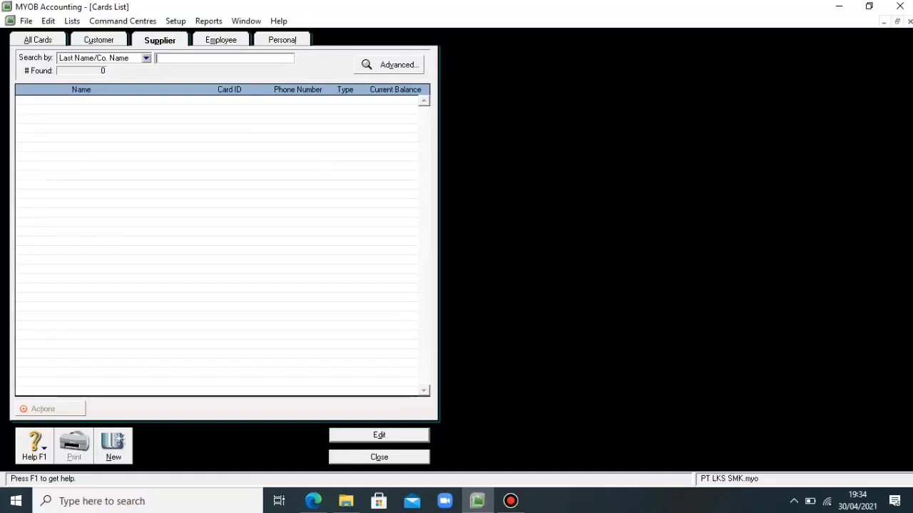
Check the imported customer cards in the Cards List.
key("ctrl+shift+Tab")
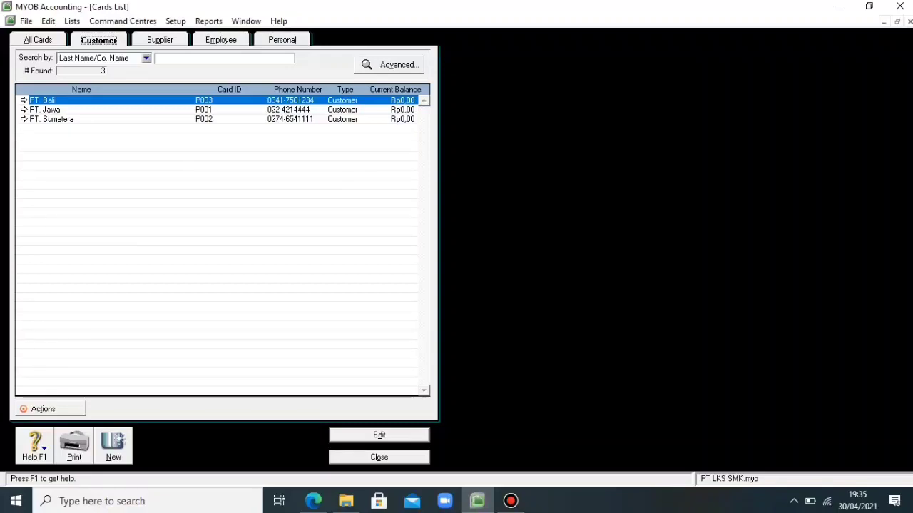
left_click(50, 119)
left_click(43, 100)
Start a tab-delimited supplier card import with a header record, updating existing records for duplicates.
left_click(160, 40)
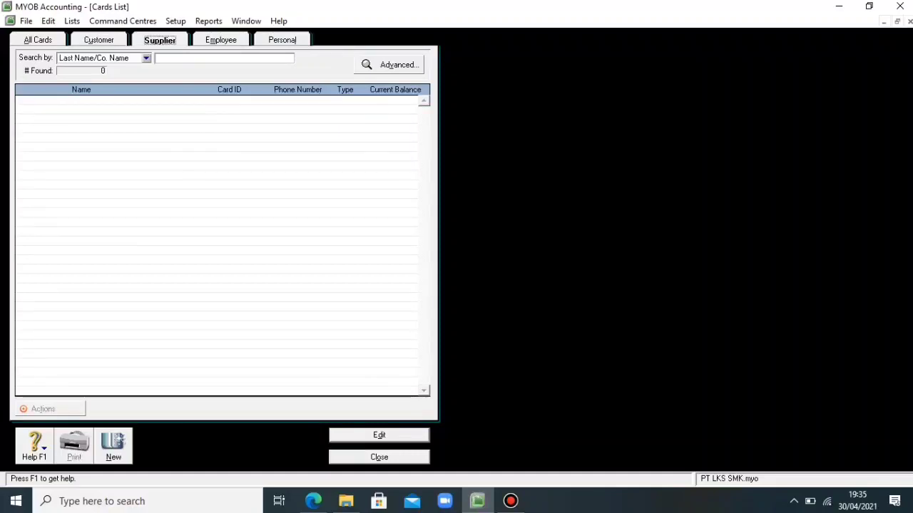
left_click(26, 21)
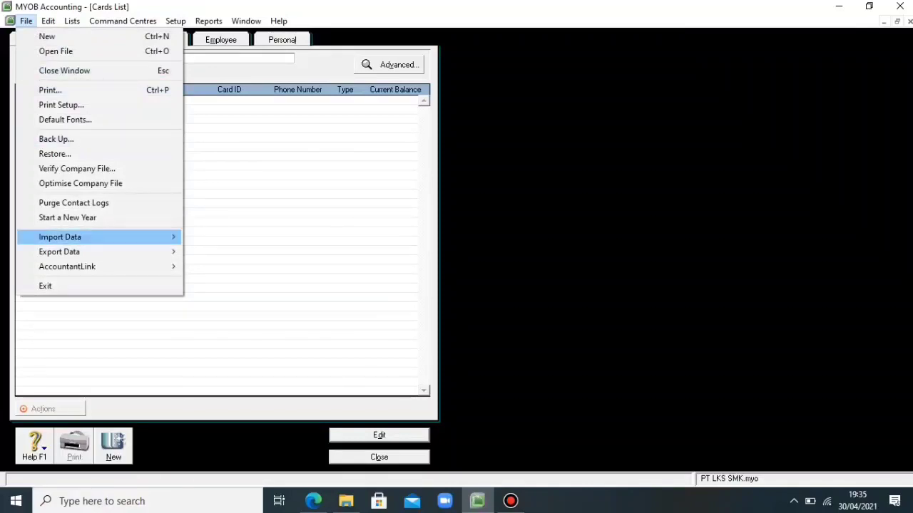
mouse_move(60, 237)
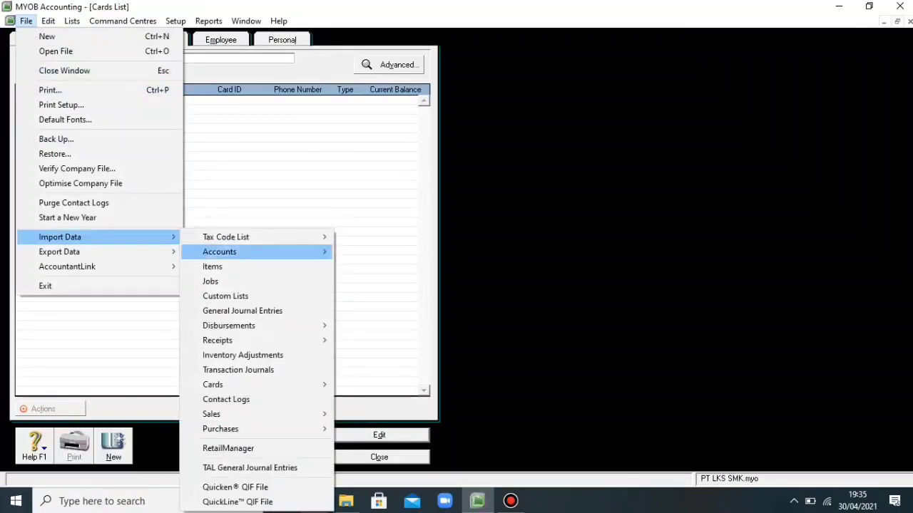
mouse_move(236, 385)
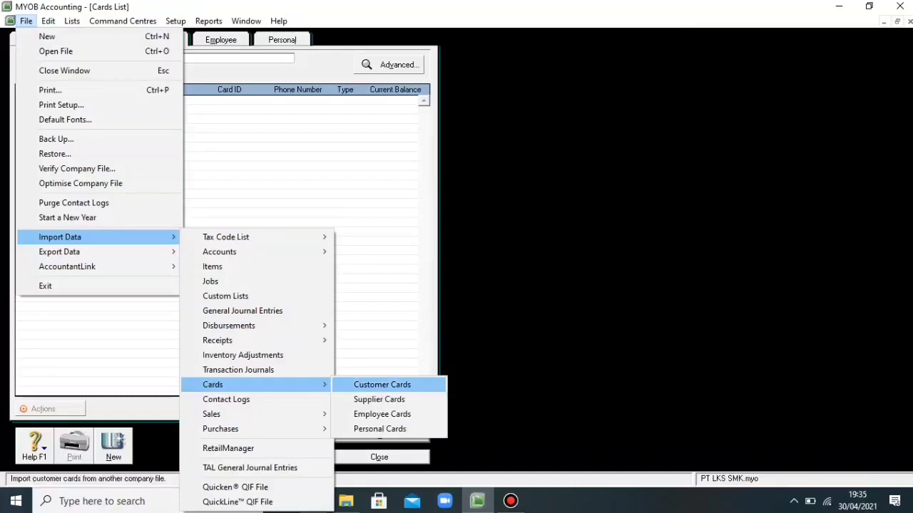
left_click(379, 400)
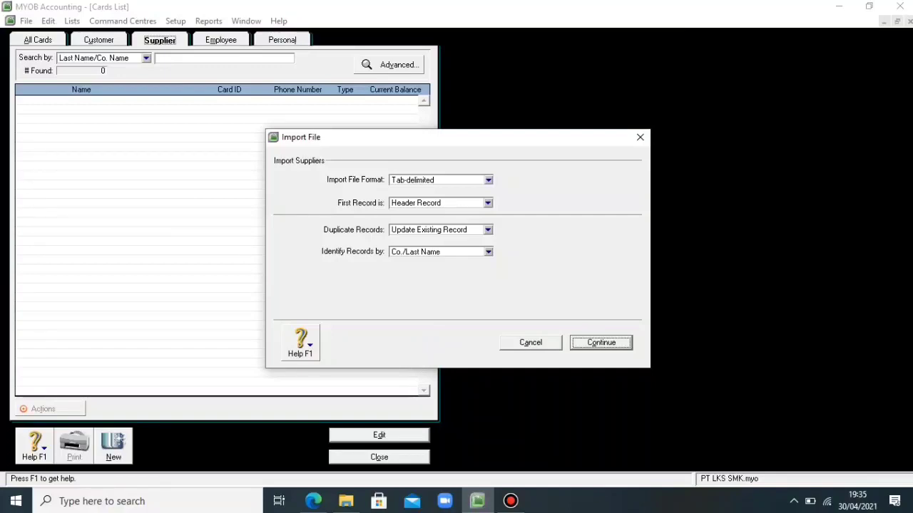
left_click(488, 230)
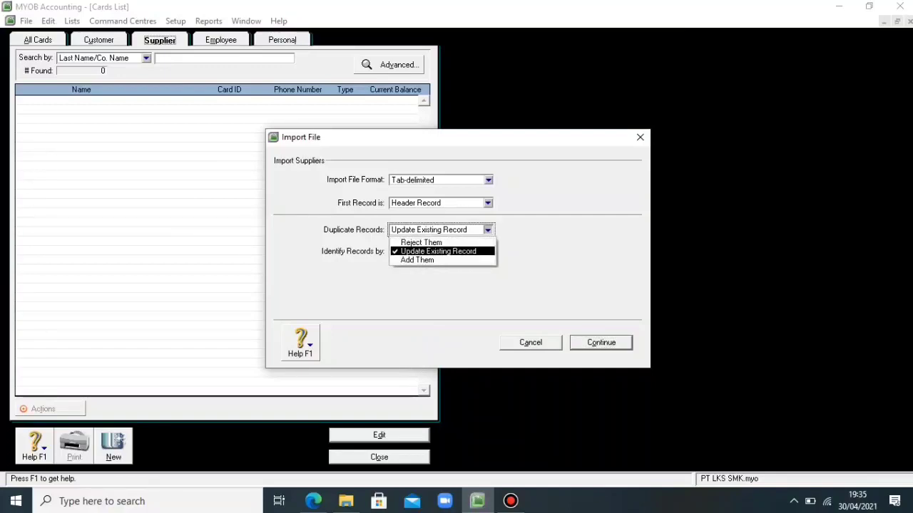
left_click(438, 251)
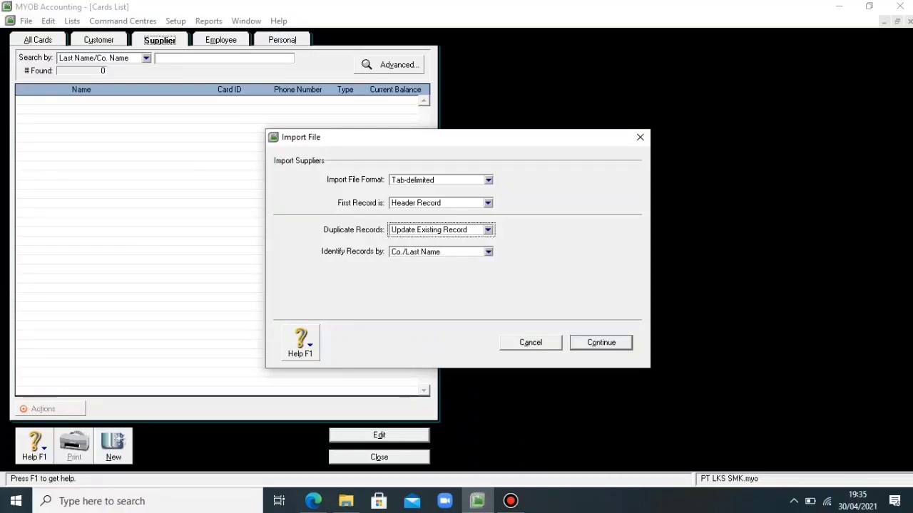
left_click(601, 343)
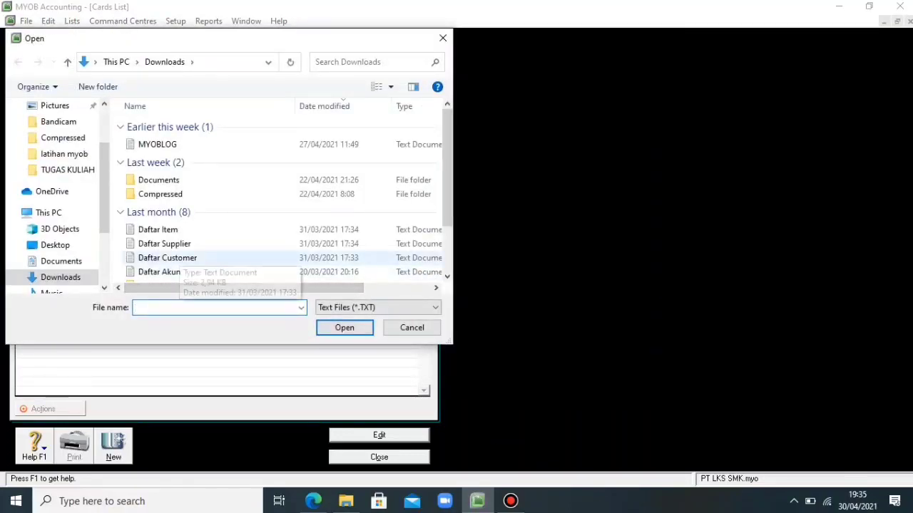
Import the supplier cards from the Daftar Supplier text file with all fields matched.
left_click(164, 244)
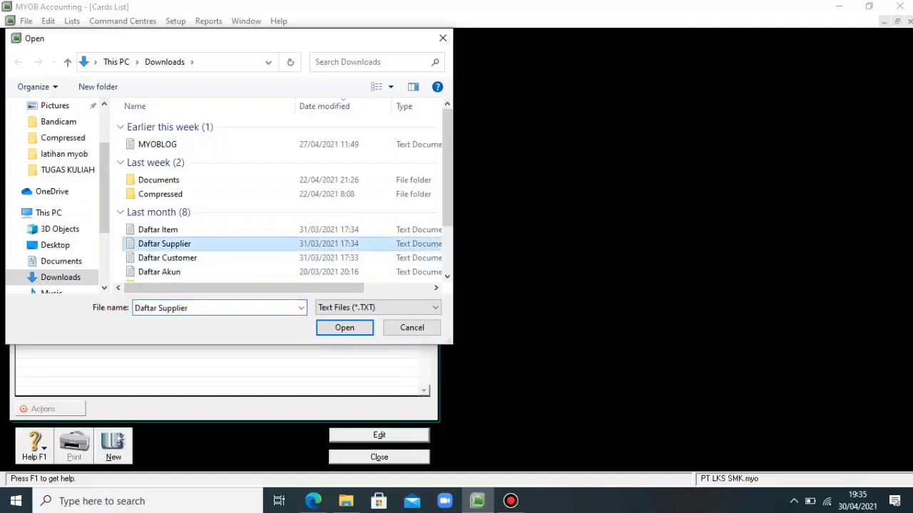
left_click(345, 327)
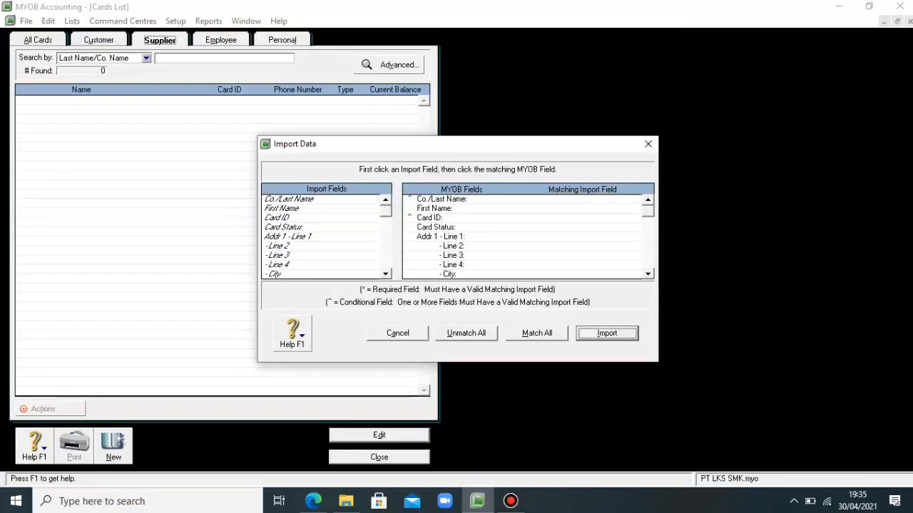
left_click(536, 333)
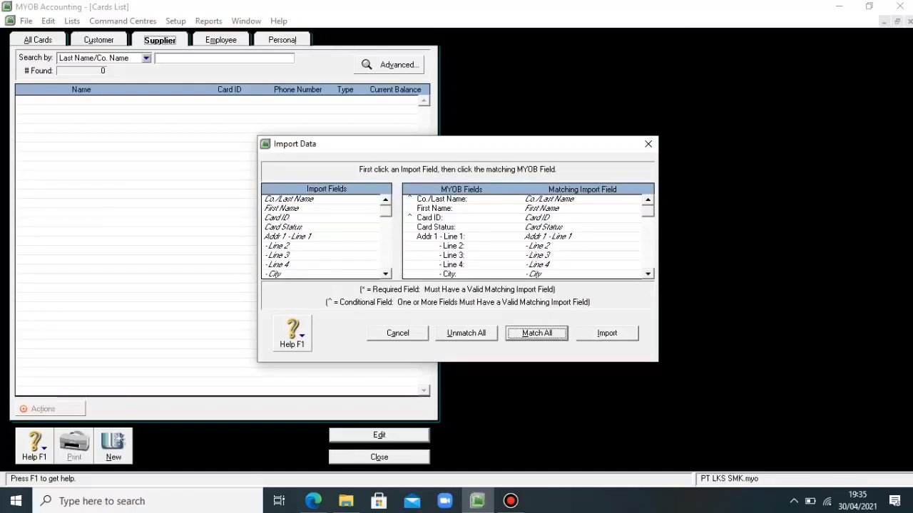
left_click(607, 333)
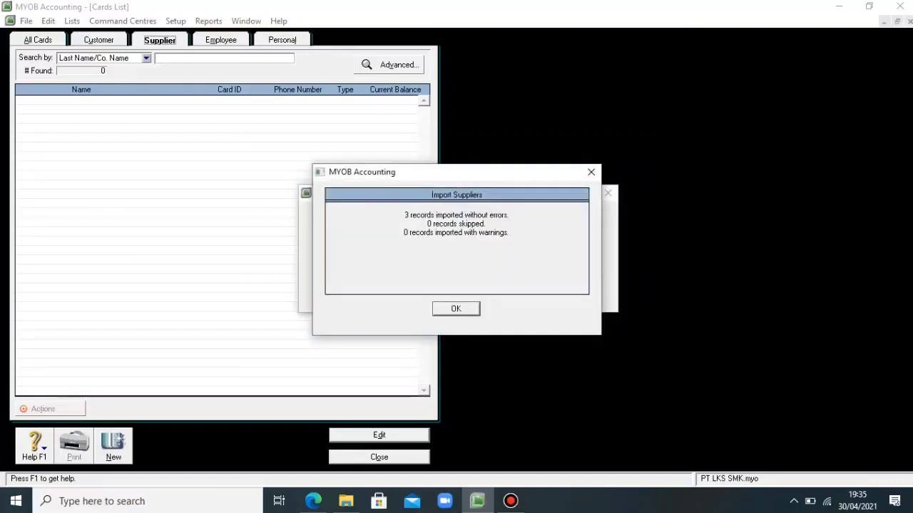
key("Return")
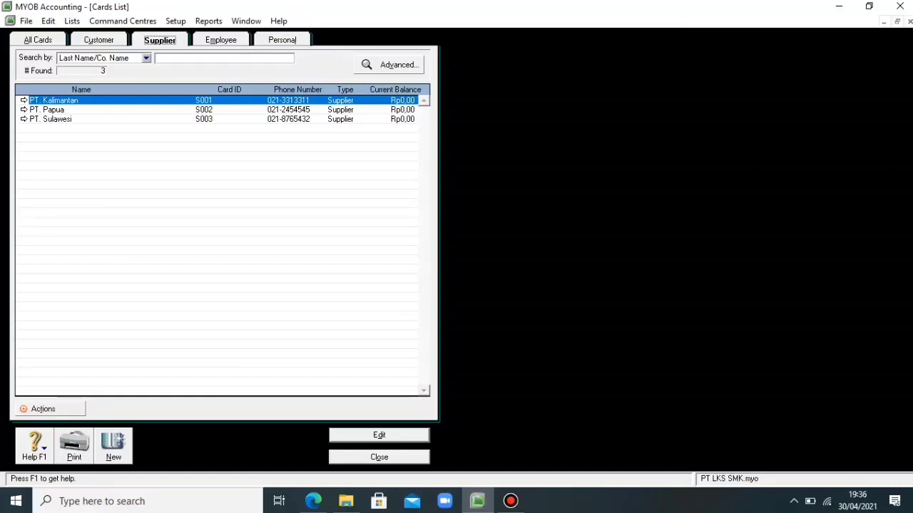
Check the imported supplier cards and close the Cards List.
left_click(57, 110)
left_click(57, 119)
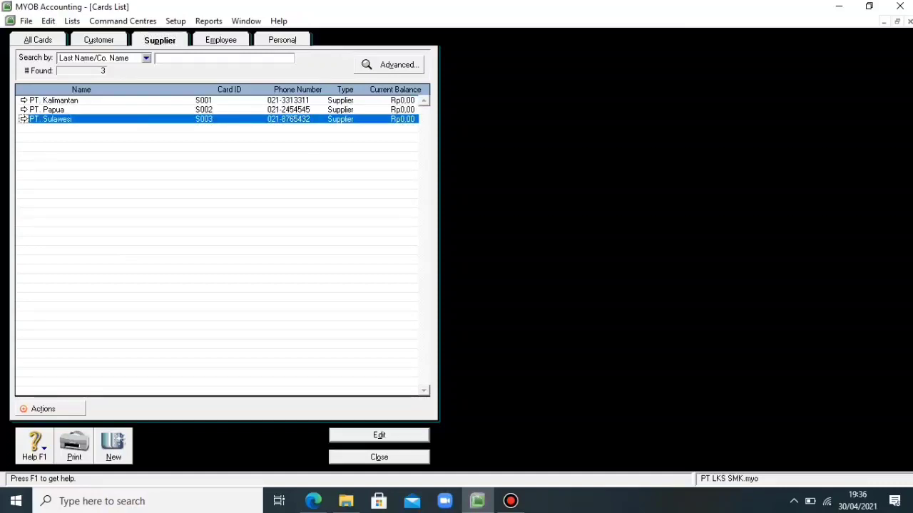
left_click(379, 457)
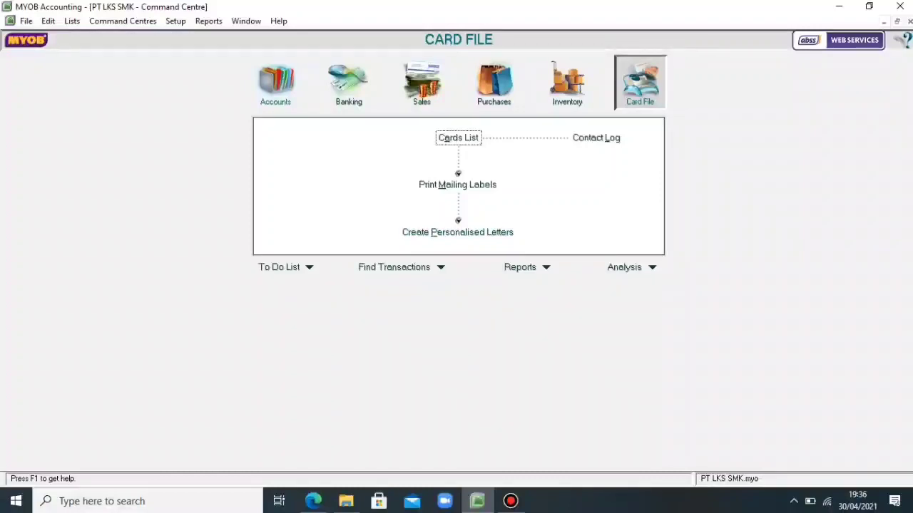
Open the Customer Balances setup and show the balance detail for PT. Jawa.
left_click(176, 21)
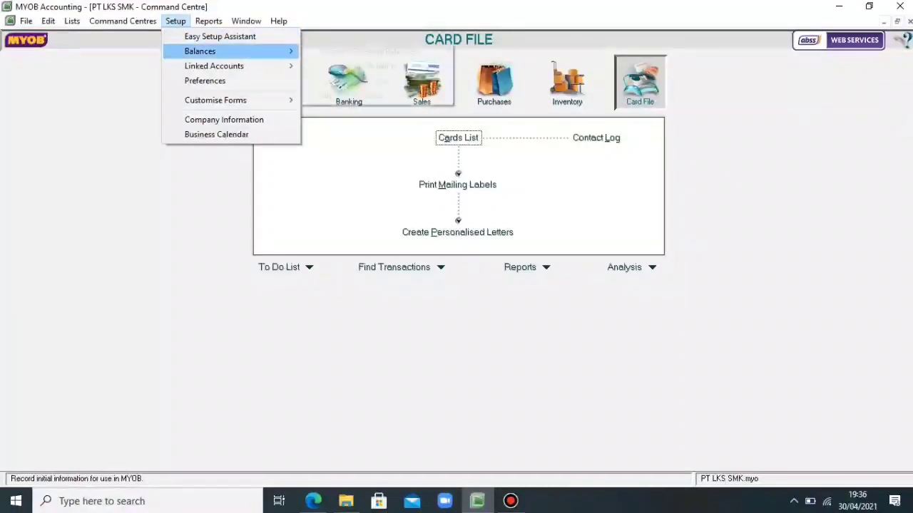
mouse_move(199, 50)
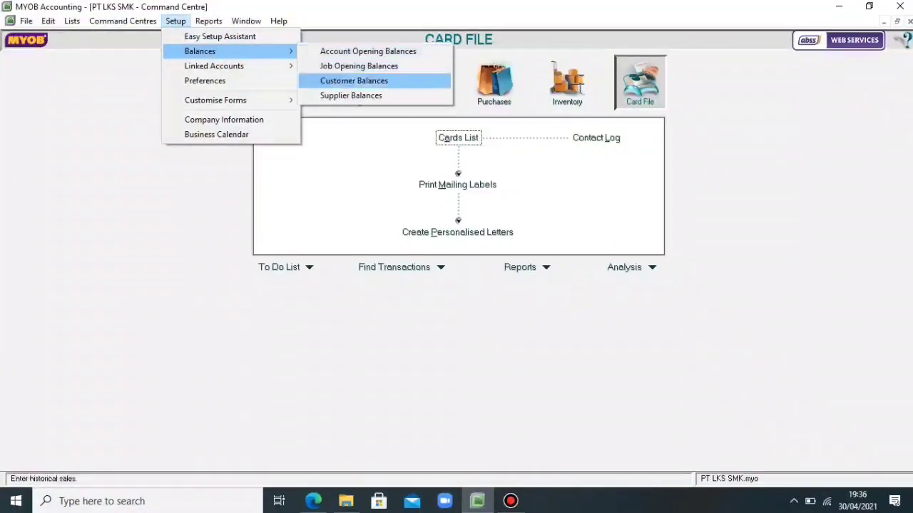
key("Return")
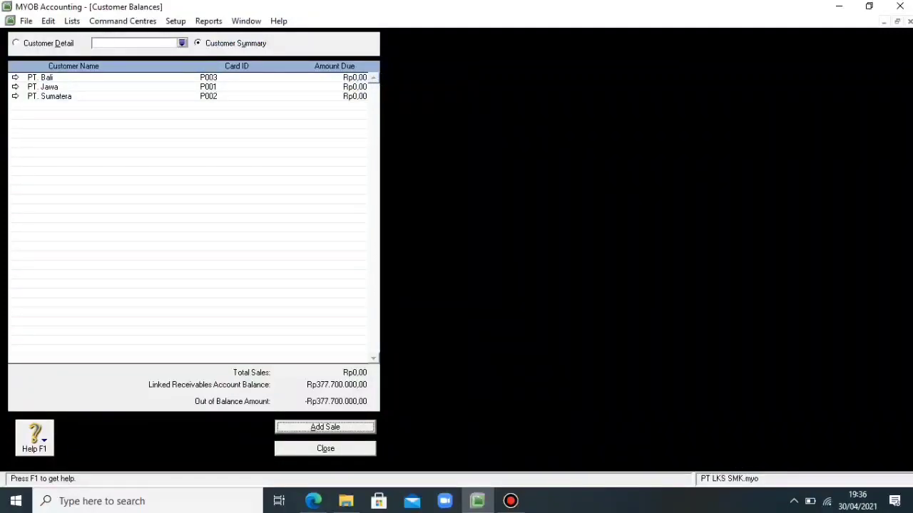
left_click(15, 87)
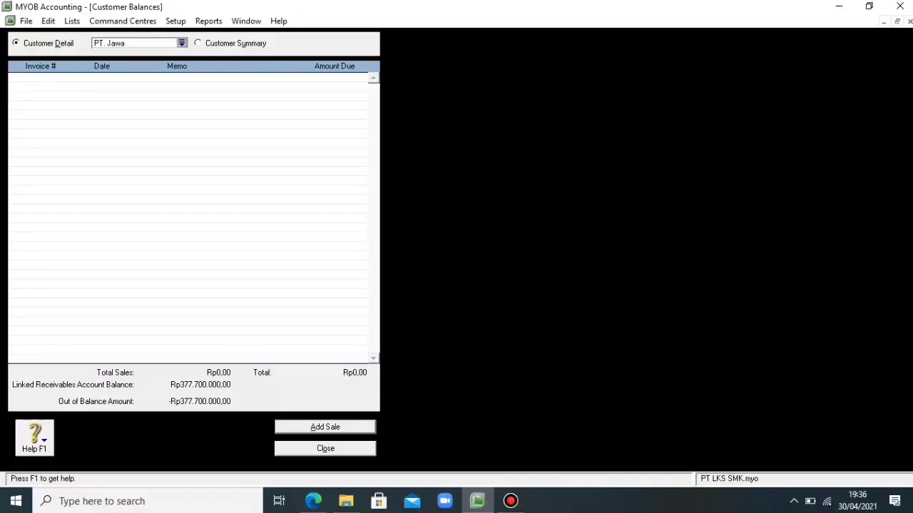
Add a historical sale with PT. Jawa as the customer.
key("alt+a")
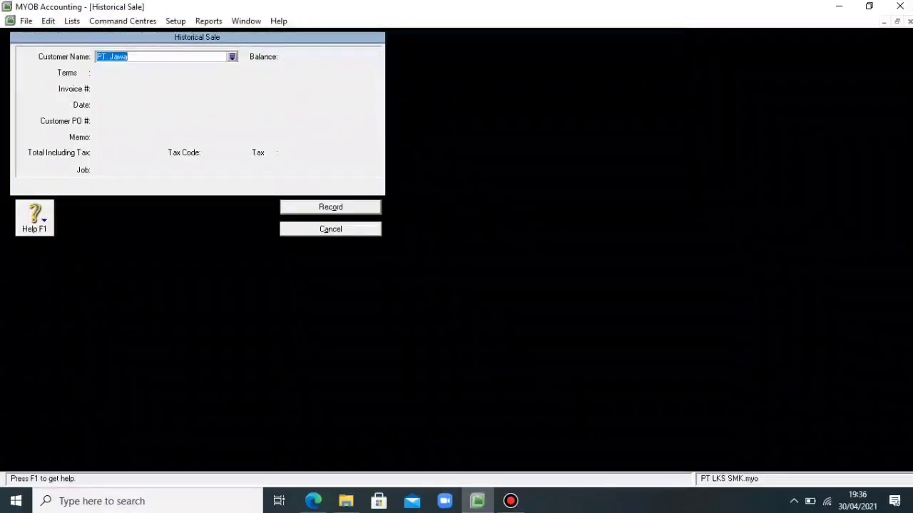
key("Tab")
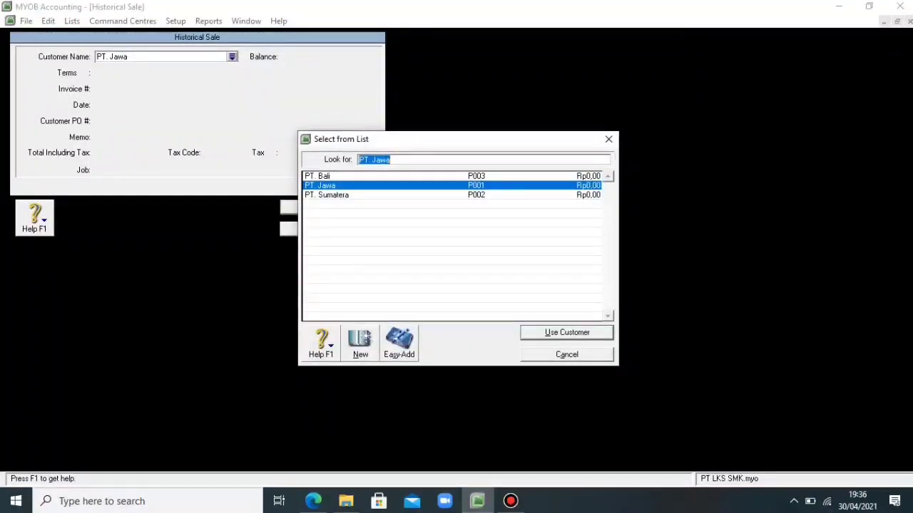
left_click(320, 186)
key("Return")
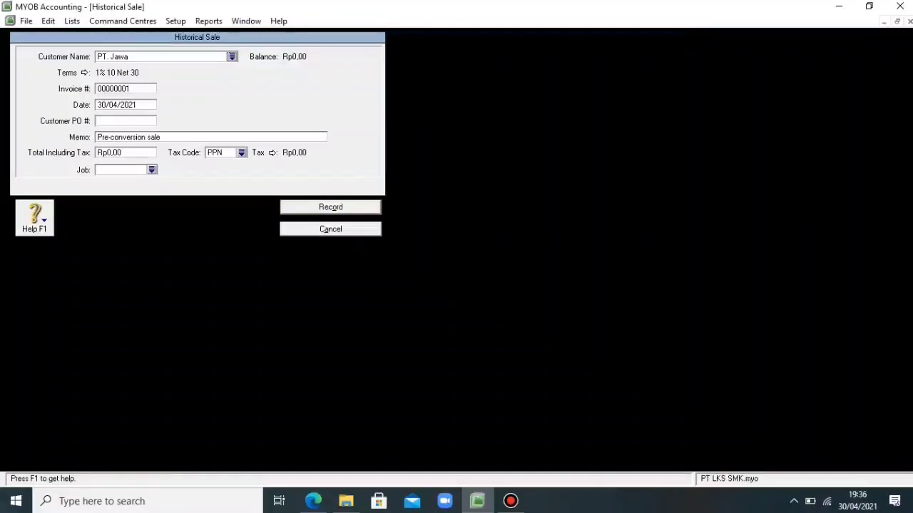
Set the historical sale's invoice number to In.046, as listed for PT Jawa in the Soal LKS MYOB PDF.
key("Tab")
key("BackSpace")
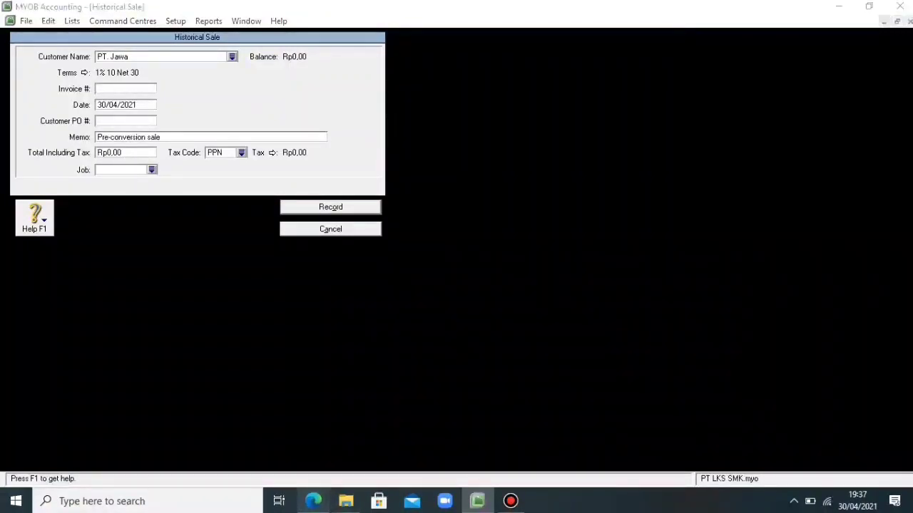
left_click(313, 501)
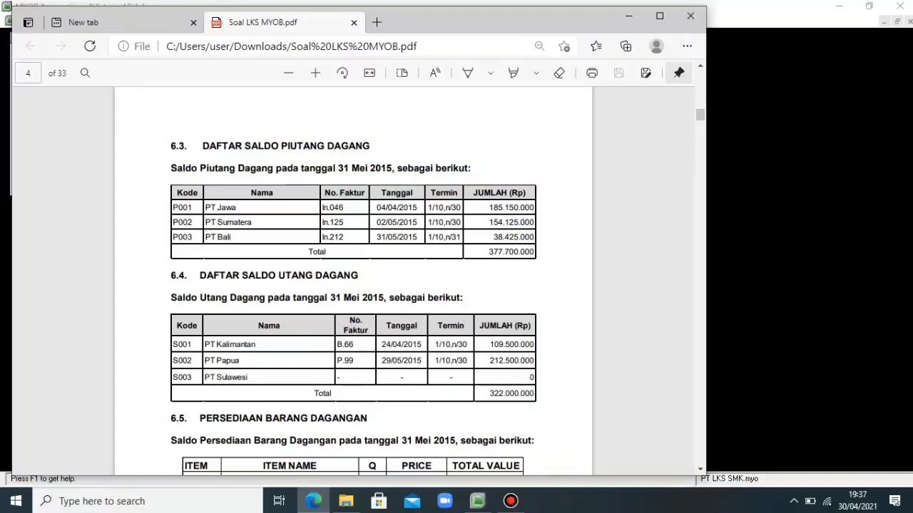
left_click_drag(344, 208, 323, 208)
left_click(335, 123)
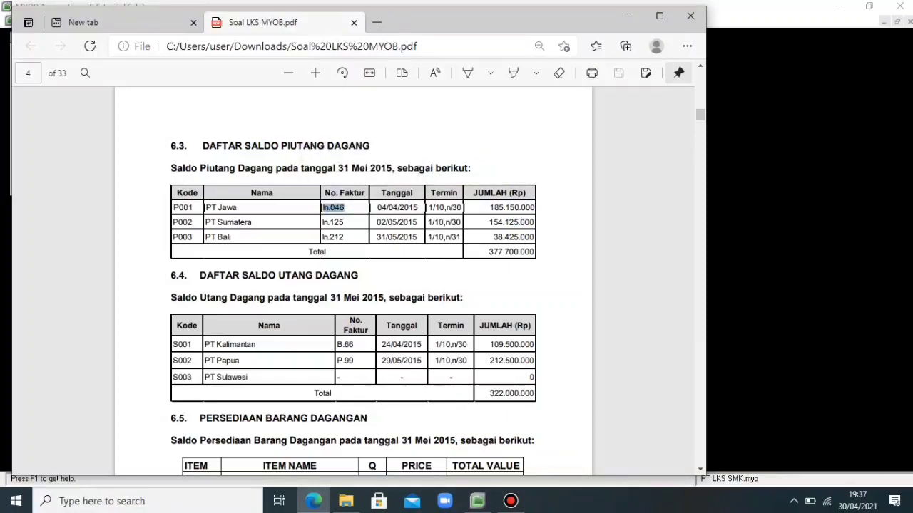
left_click(477, 501)
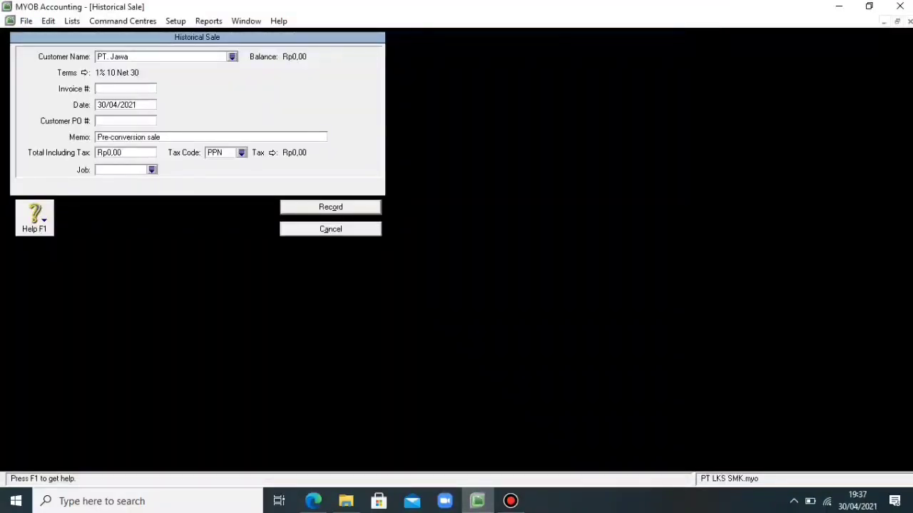
right_click(102, 88)
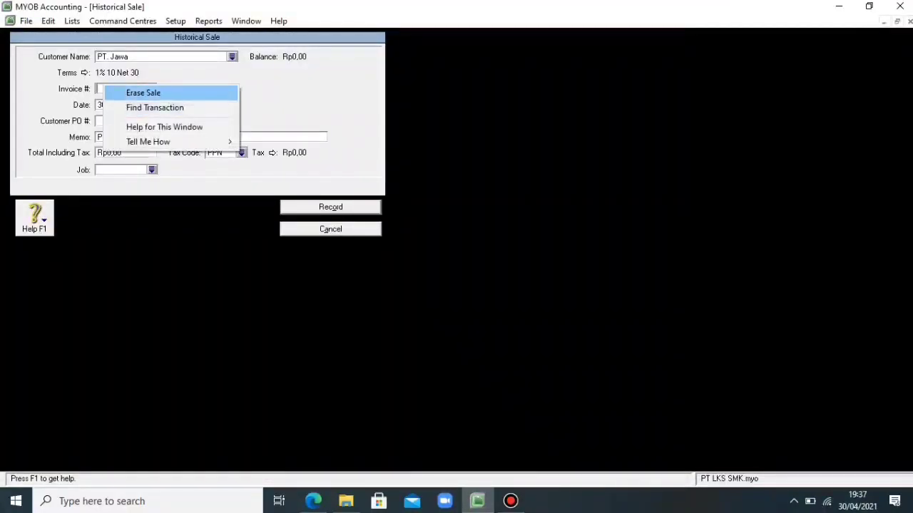
key("Escape")
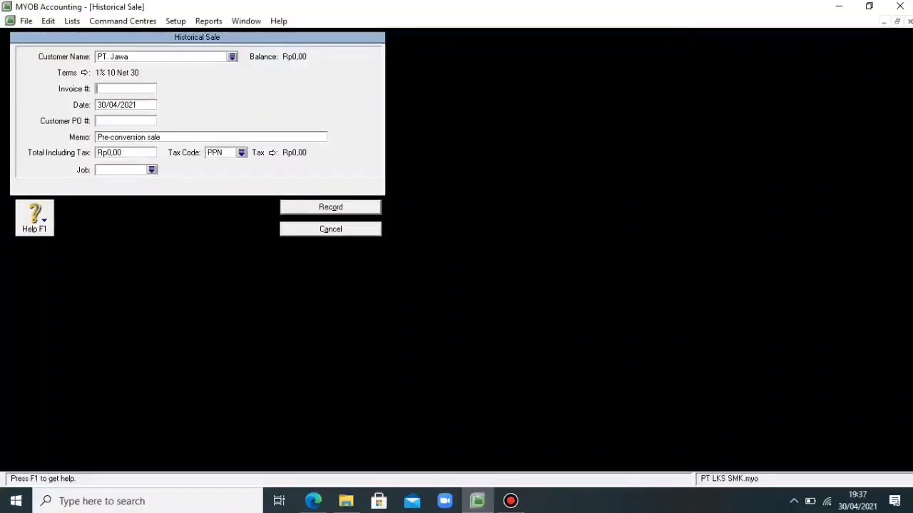
type("In.046")
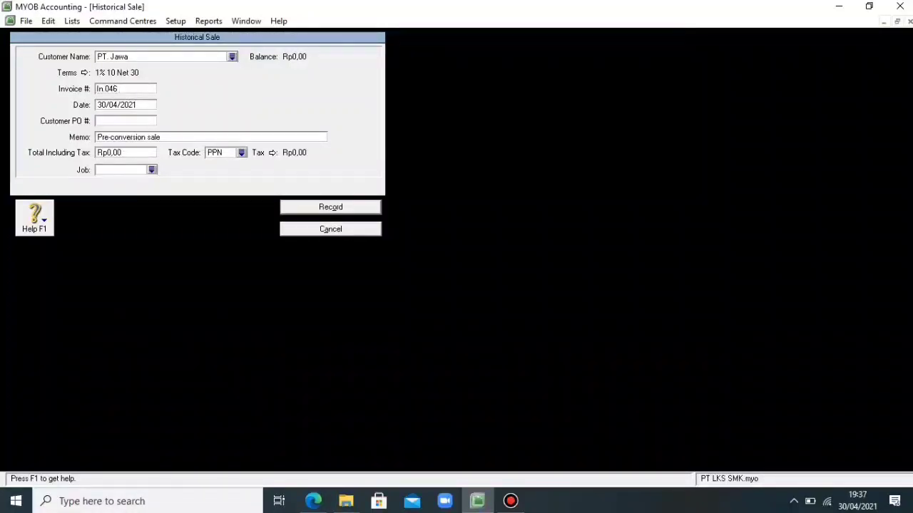
Set the sale date to 04/04/2015, copied from PT Jawa's row in the PDF's receivables table.
key("Tab")
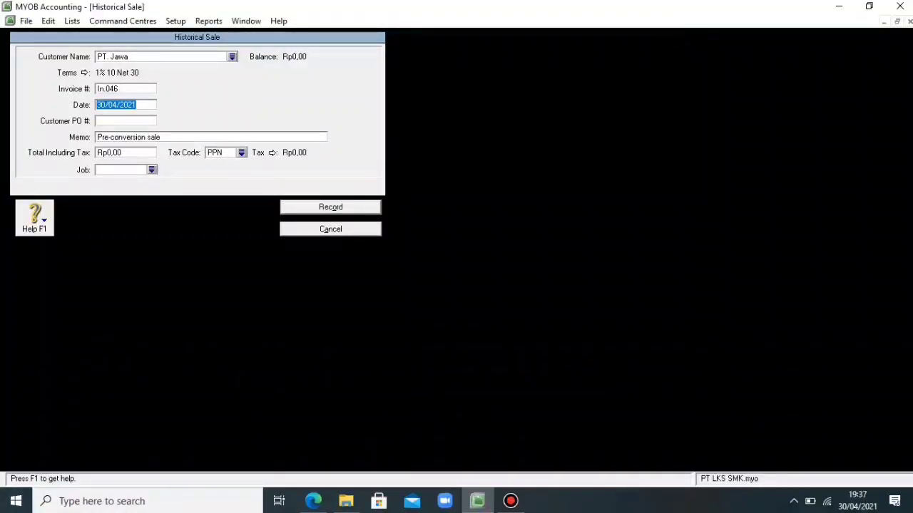
key("BackSpace")
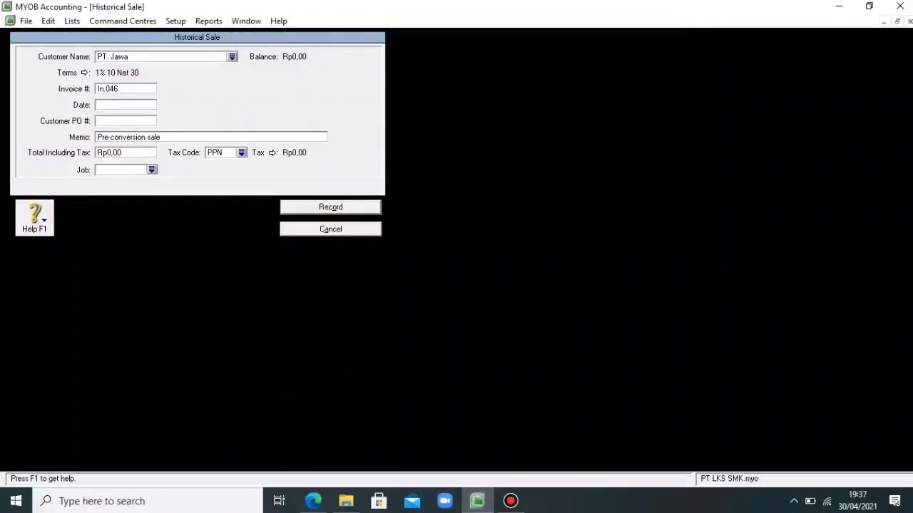
left_click(313, 502)
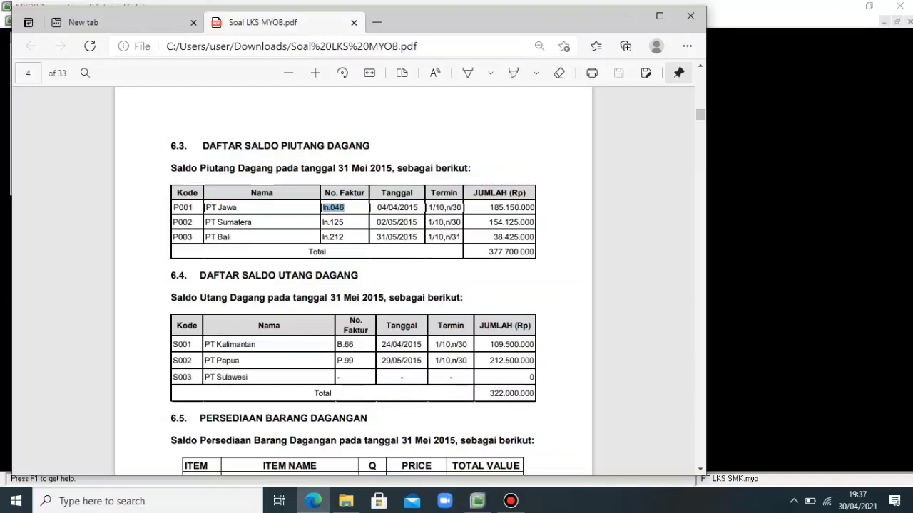
left_click_drag(377, 208, 418, 208)
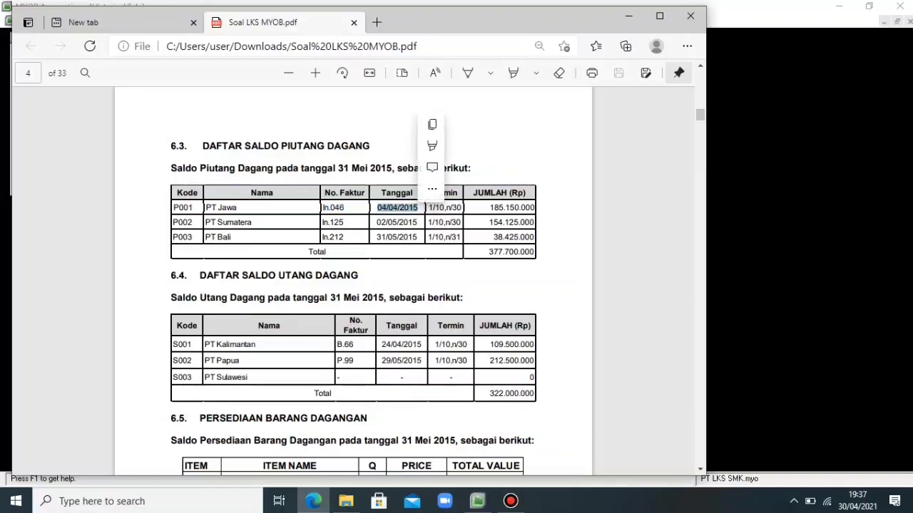
left_click(432, 124)
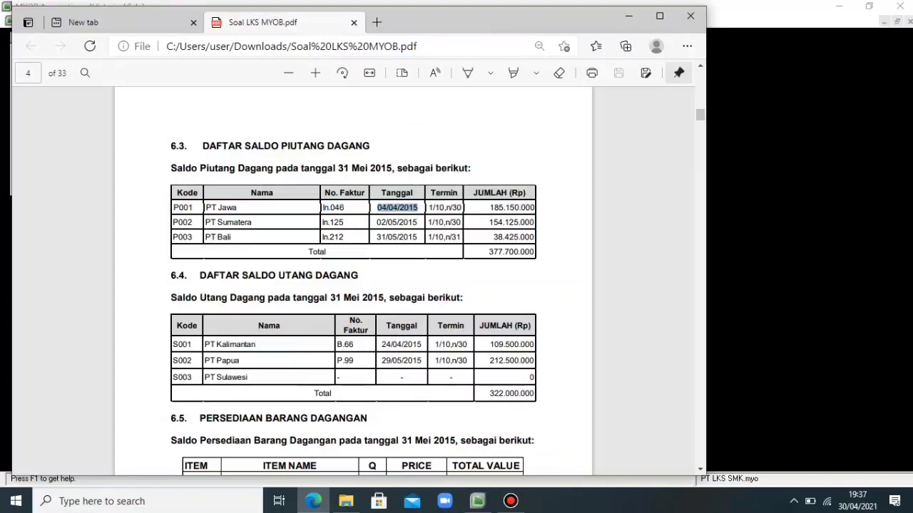
left_click(477, 502)
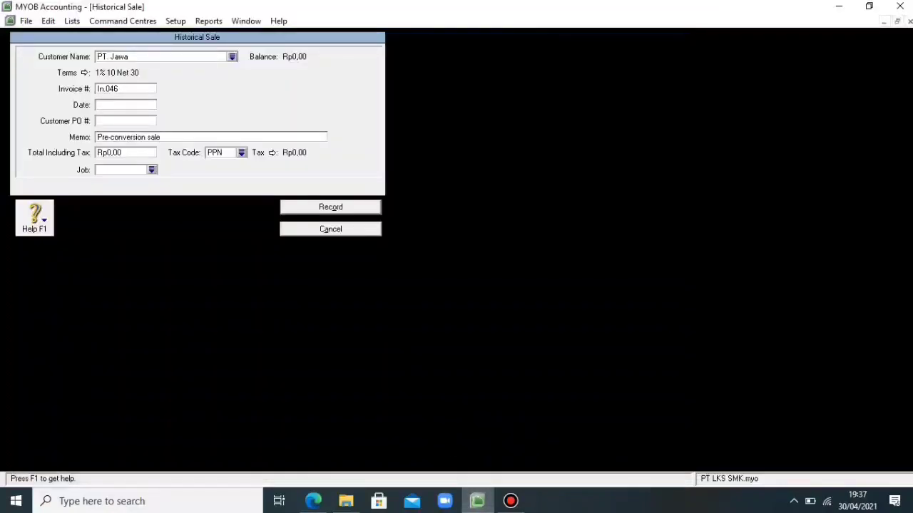
type("04/04/2015")
Replace the sale's memo with "Saldo Awal Piutang".
left_click(128, 137)
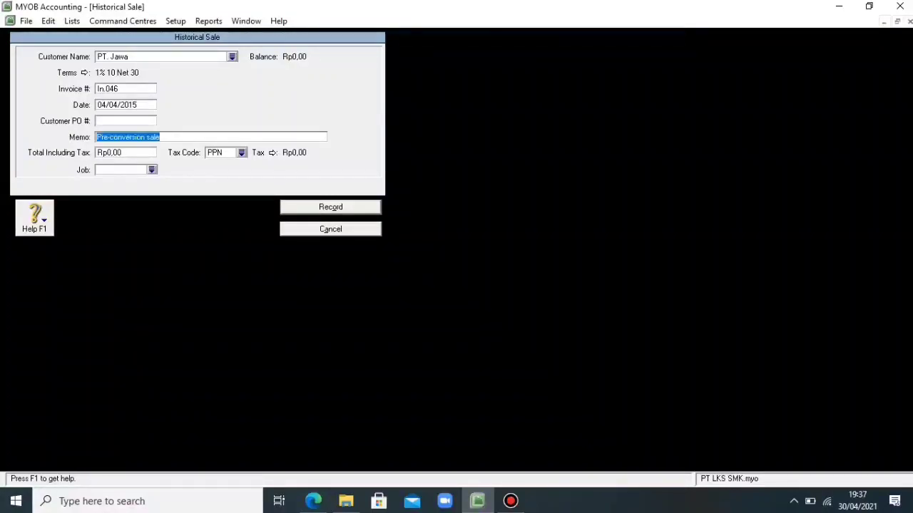
key("BackSpace")
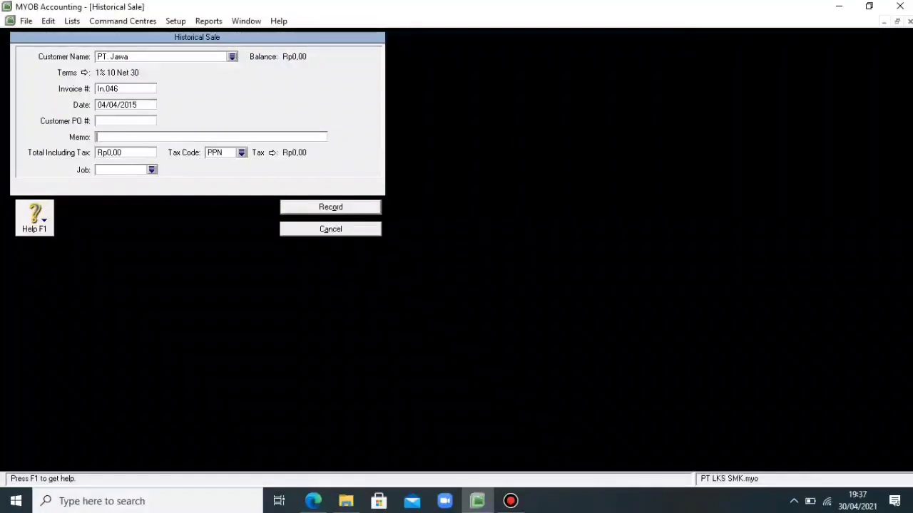
type("Saldo A")
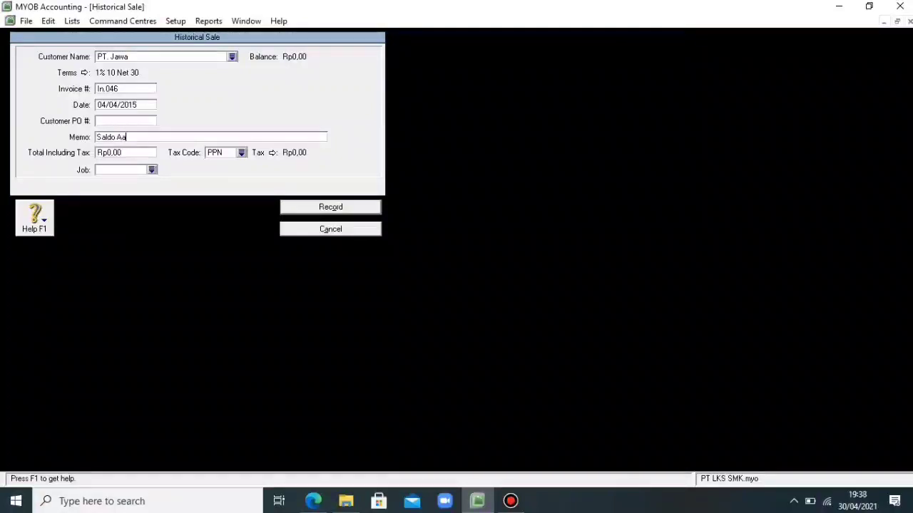
type("wal Piutang")
key("Tab")
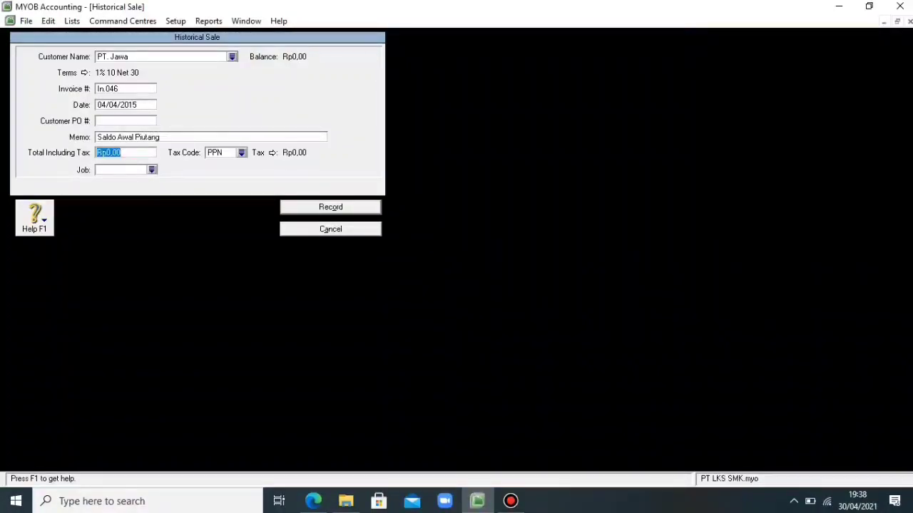
Clear the tax-inclusive total and try to paste PT Jawa's 185.150.000 amount from the PDF into it.
key("BackSpace")
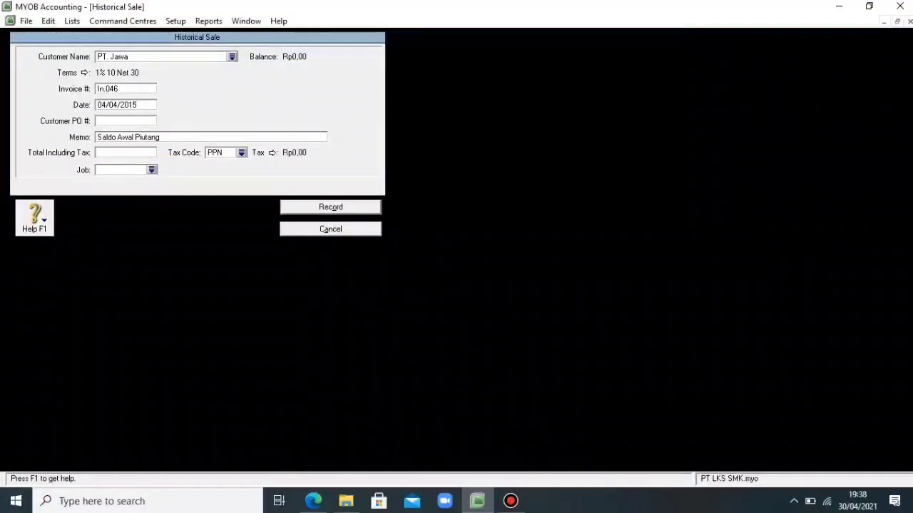
left_click(314, 501)
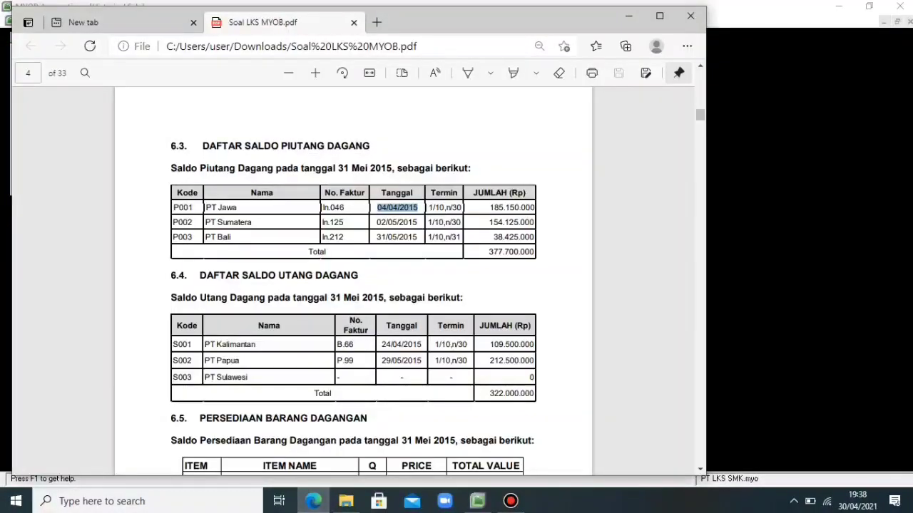
left_click_drag(489, 208, 535, 207)
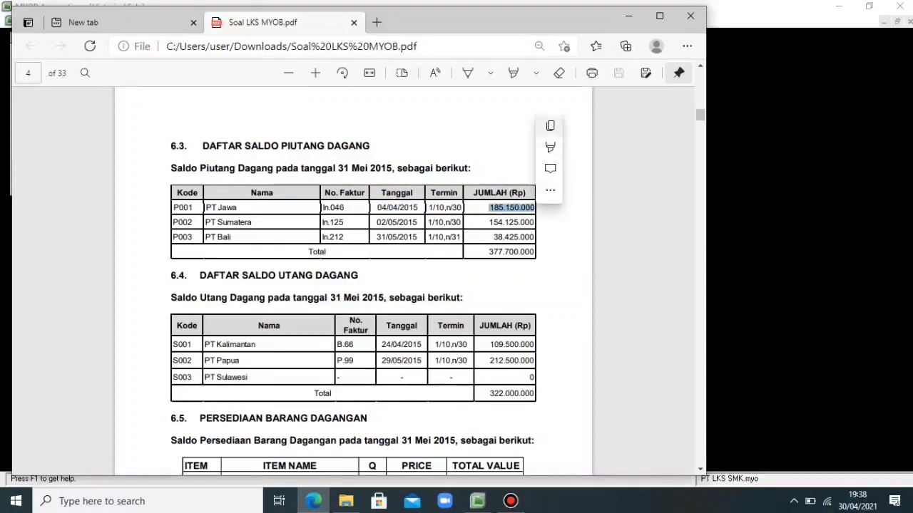
key("ctrl+c")
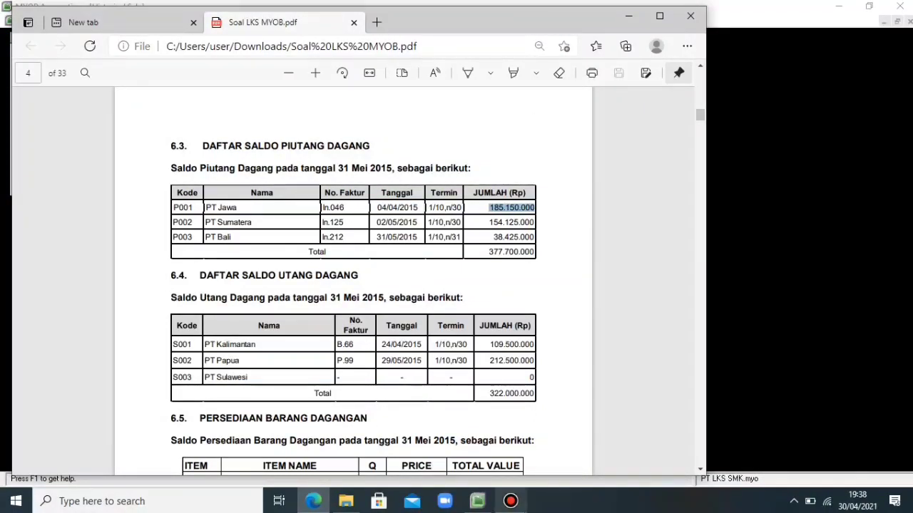
key("alt+Tab")
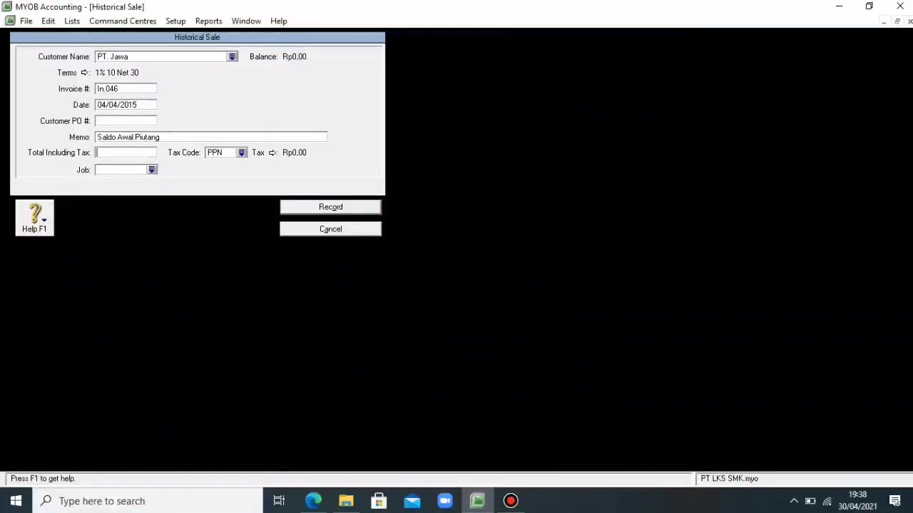
right_click(125, 153)
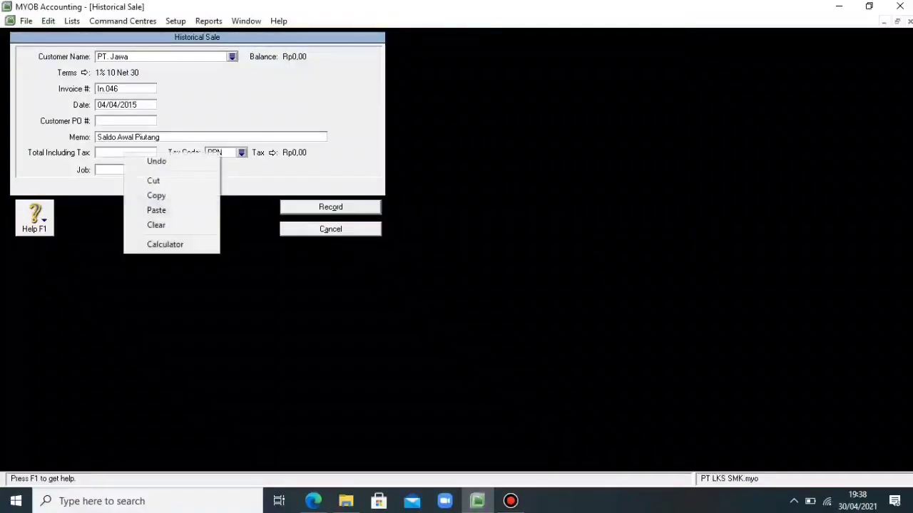
left_click(156, 211)
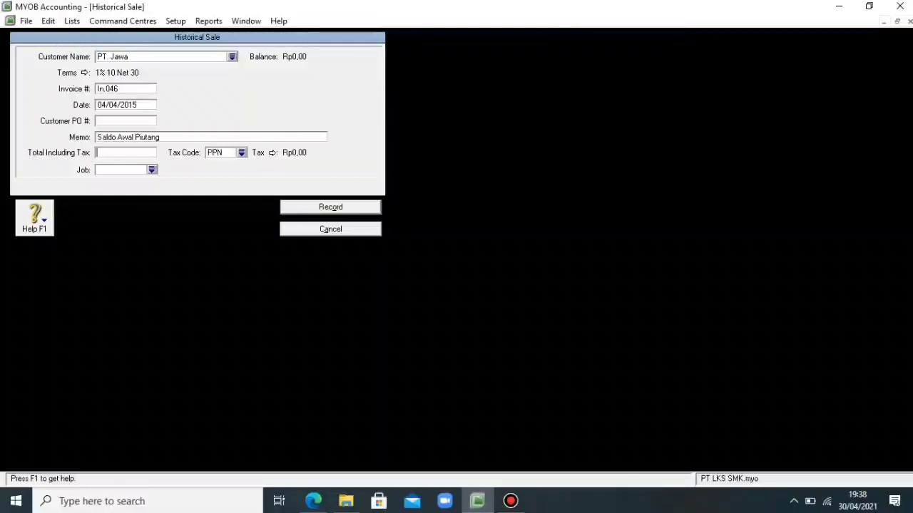
Copy PT Jawa's amount again from the PDF and set the sale's tax-inclusive total to 185.150.000.
left_click(313, 501)
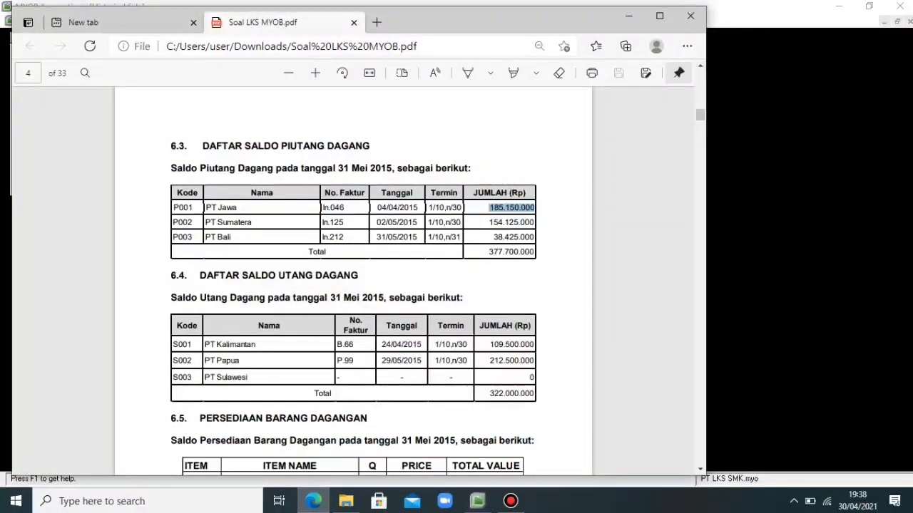
left_click(512, 207)
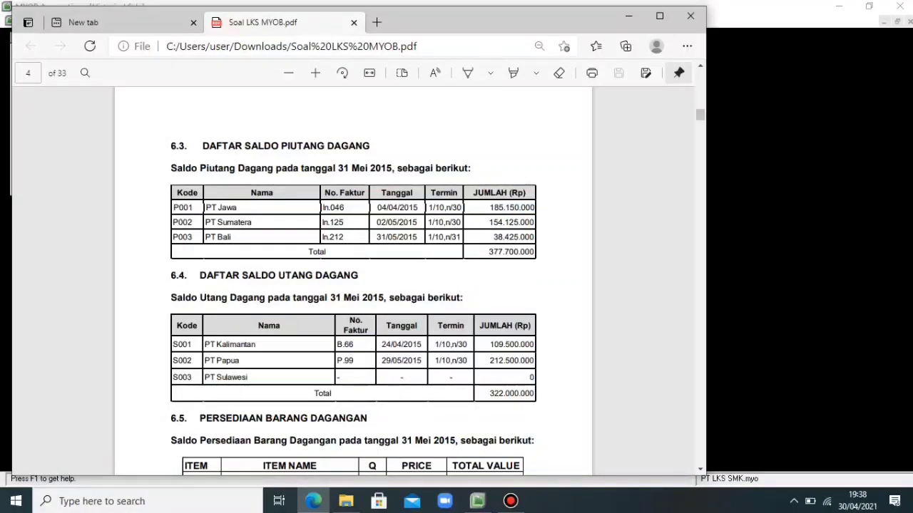
left_click_drag(488, 207, 535, 208)
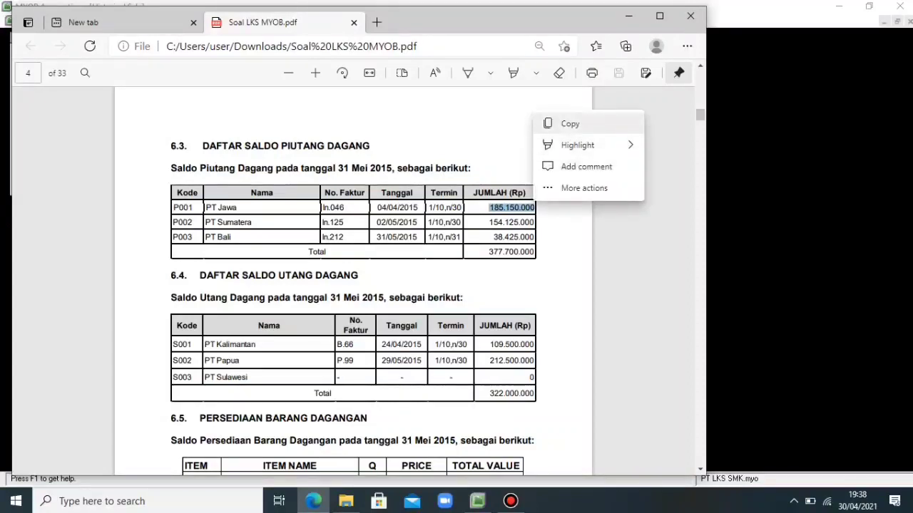
key("ctrl+c")
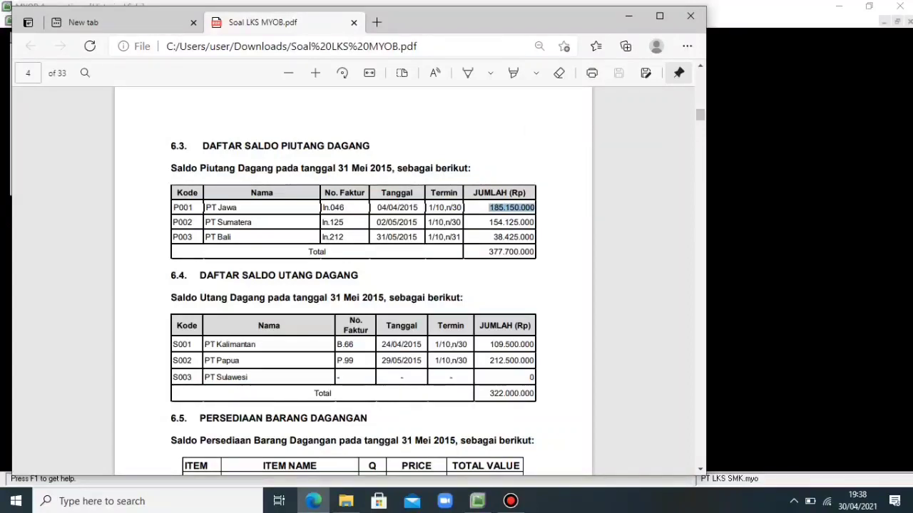
left_click(477, 501)
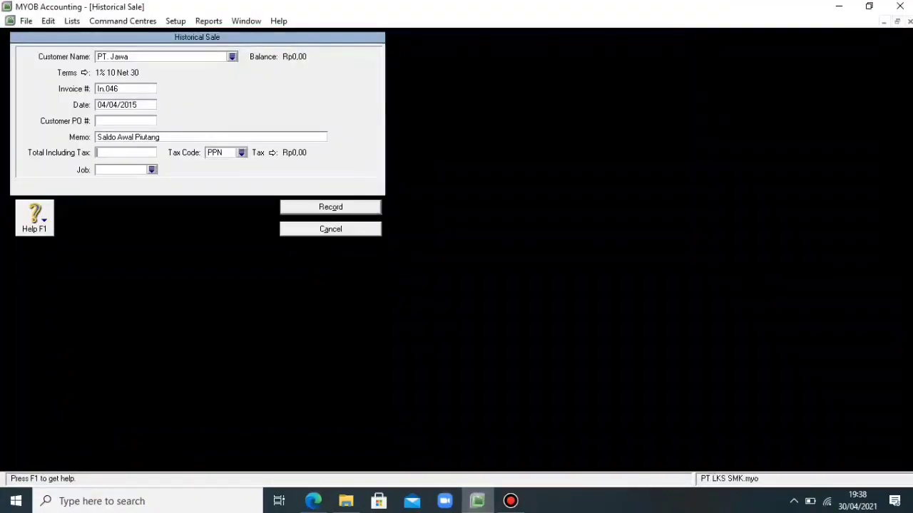
right_click(100, 154)
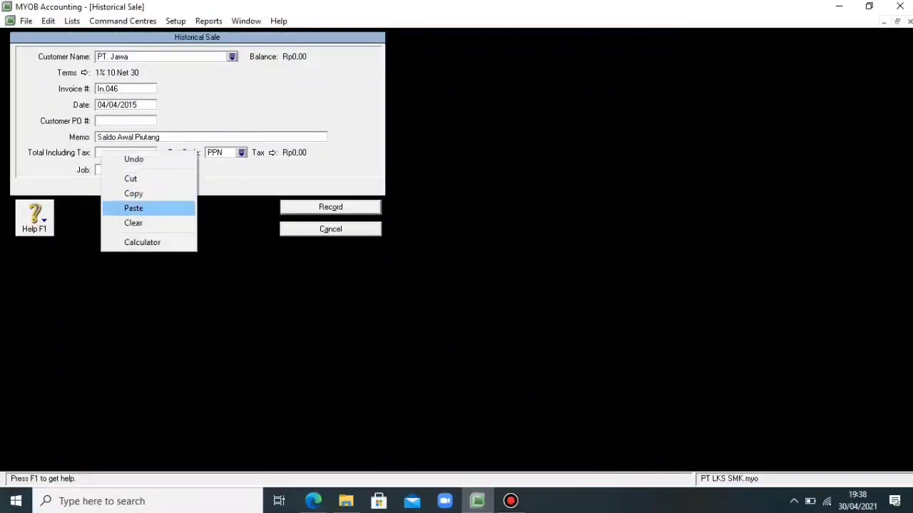
left_click(134, 208)
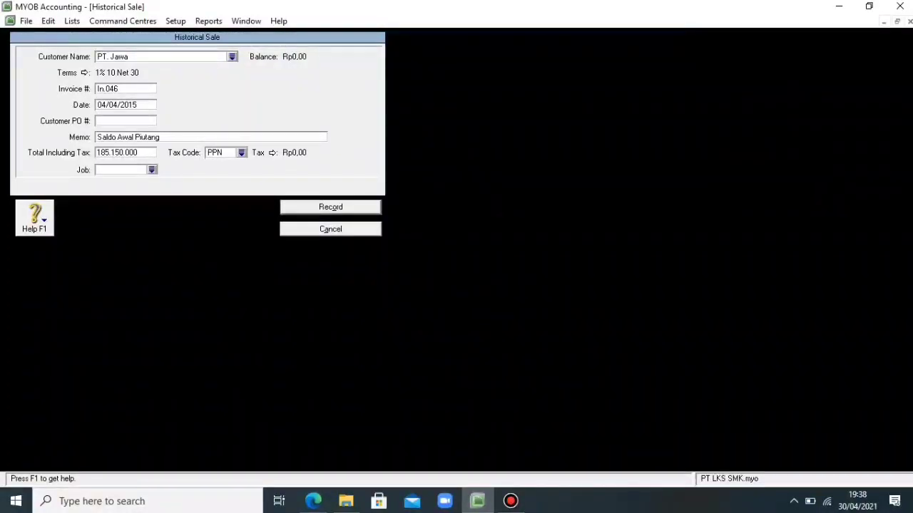
Set the tax code of PT. Jawa's historical sale to N-T (Non-Taxable) and record the sale.
left_click(241, 153)
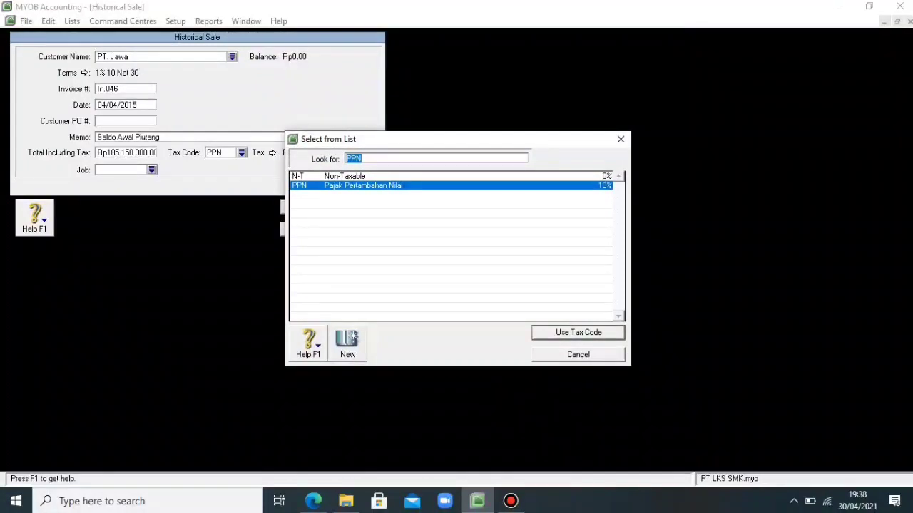
type("N-T")
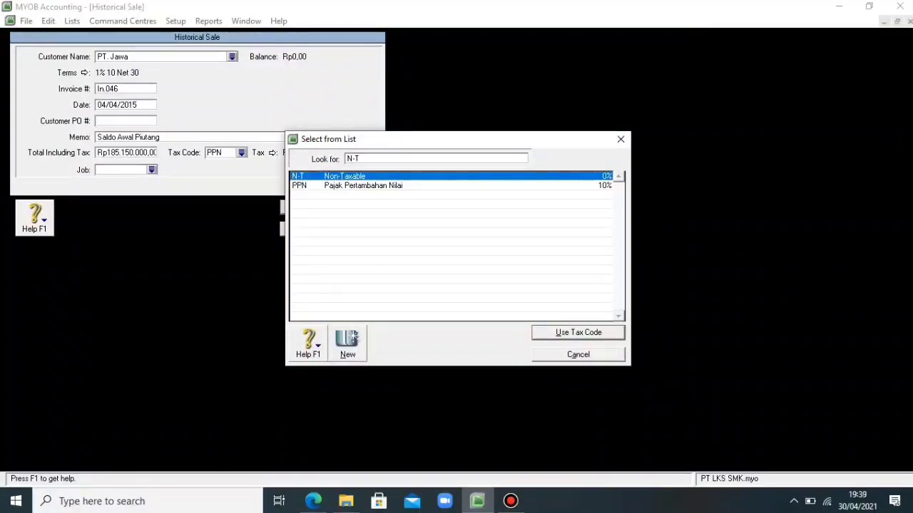
key("Return")
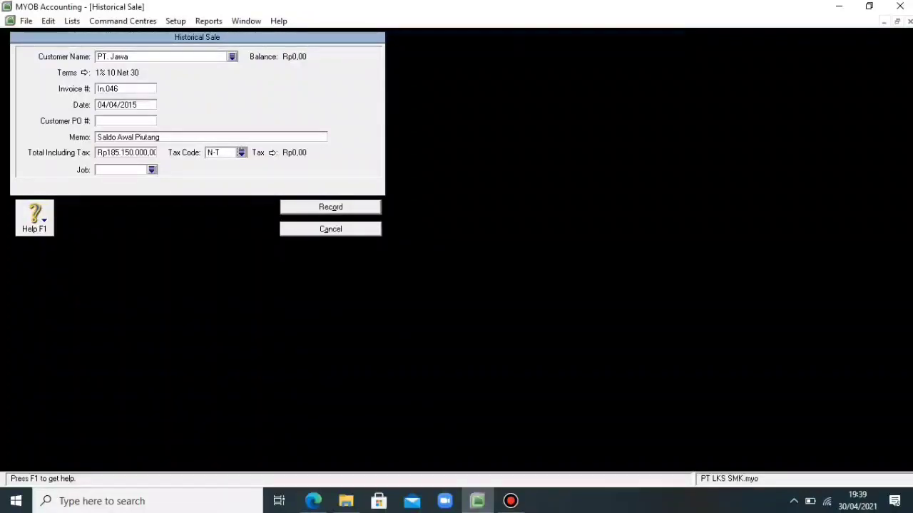
key("Return")
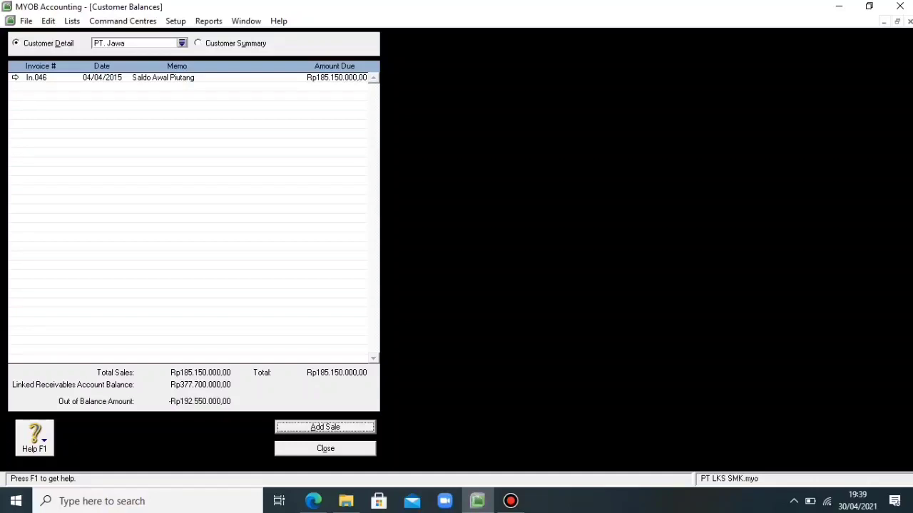
Add another historical sale and choose PT. Sumatera as its customer.
key("Return")
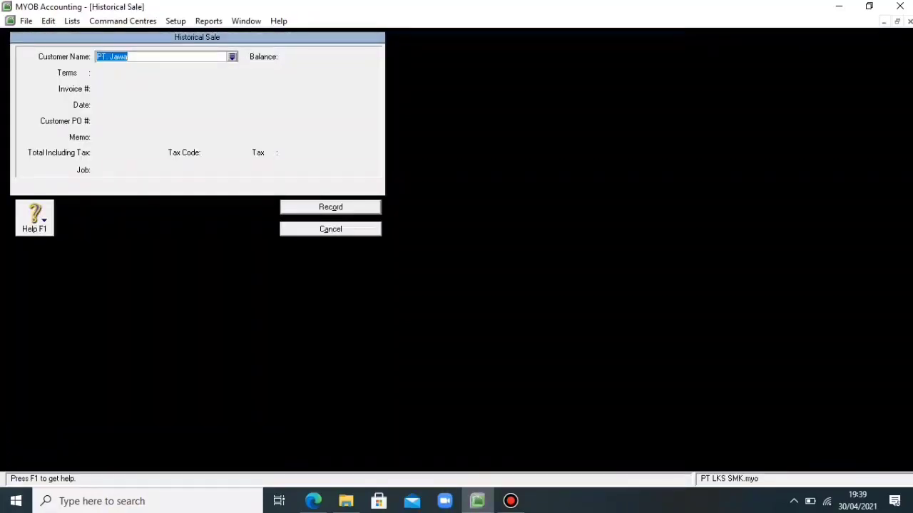
key("Tab")
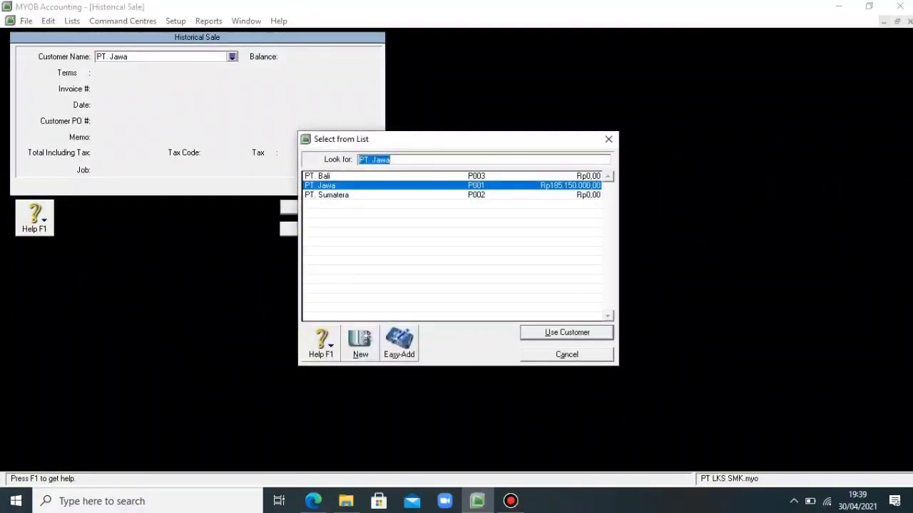
key("Down")
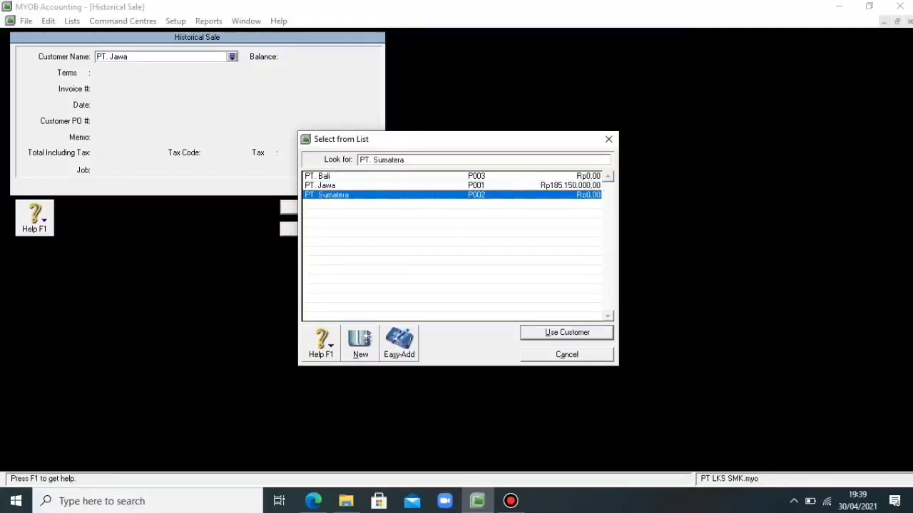
key("Return")
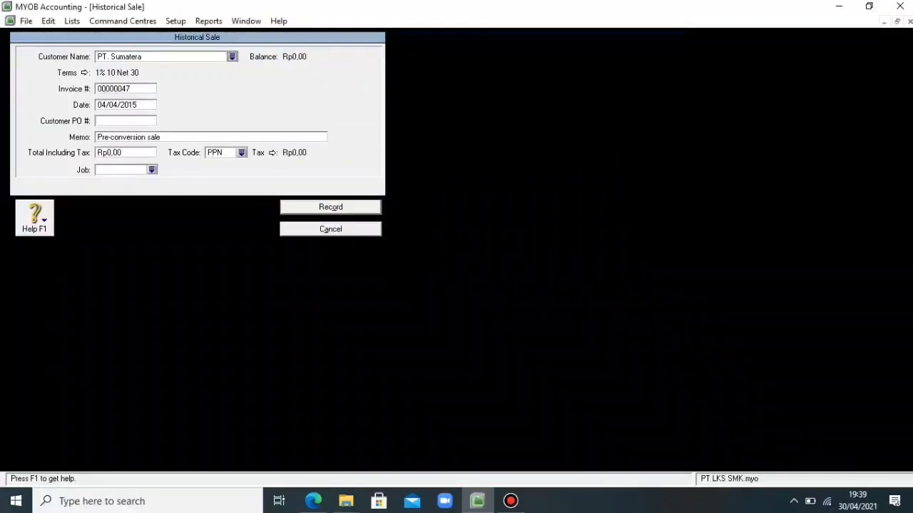
Replace the sale's invoice number with In.125, copied from PT Sumatera's row in the PDF's receivables table.
key("Tab")
key("BackSpace")
left_click(313, 501)
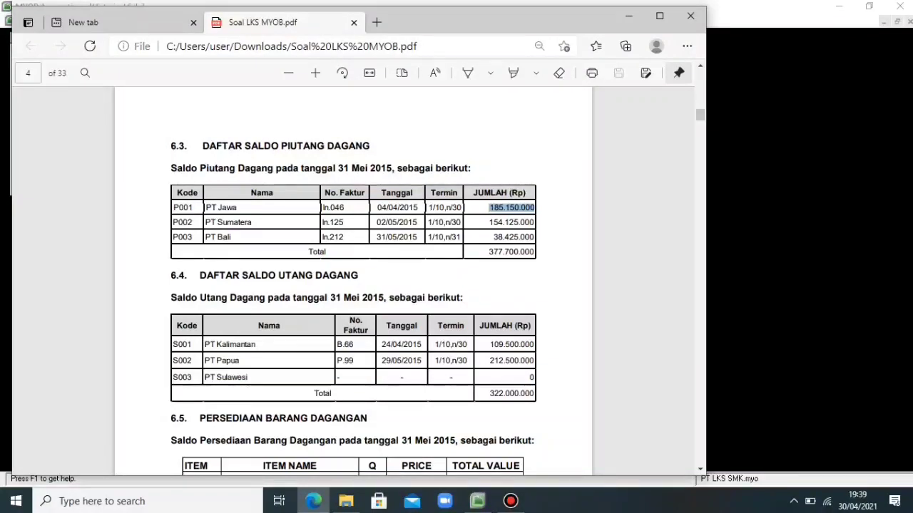
left_click_drag(323, 223, 345, 223)
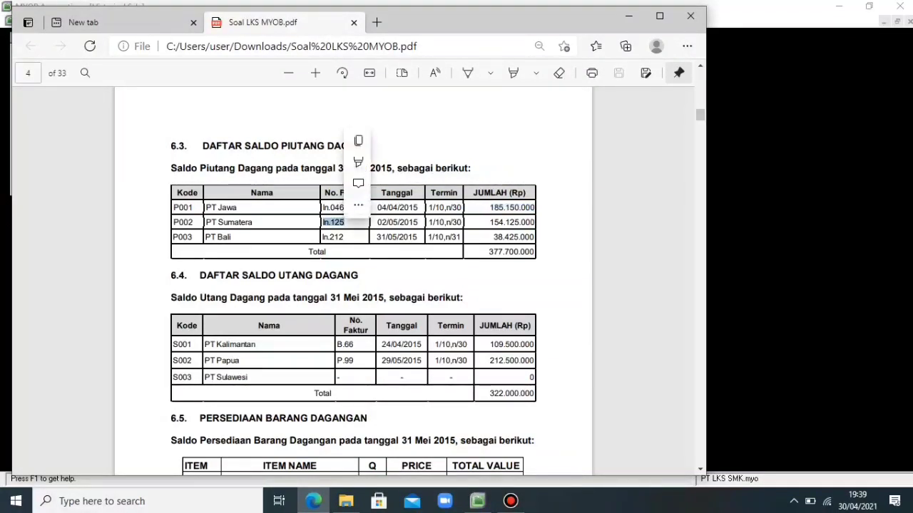
left_click(359, 140)
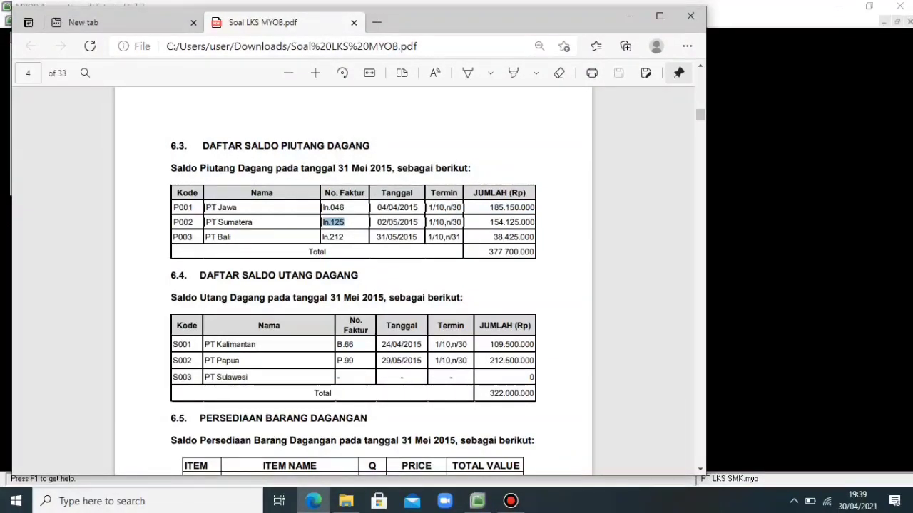
left_click(478, 501)
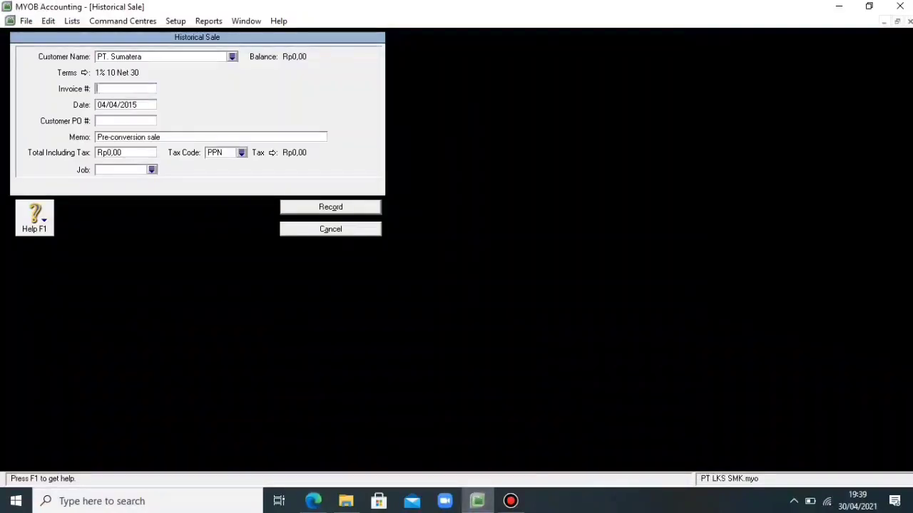
key("ctrl+v")
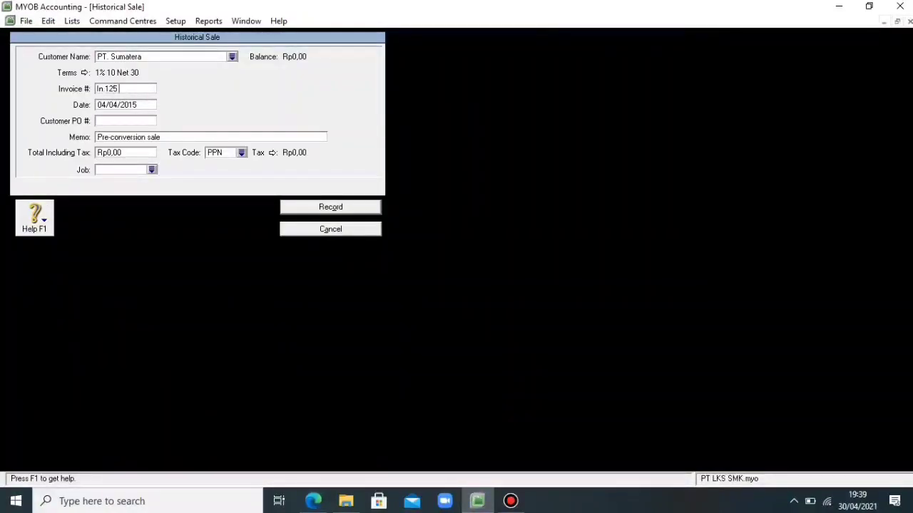
Set the sale date to 02/05/2015, copied from PT Sumatera's row in the PDF.
key("Tab")
key("BackSpace")
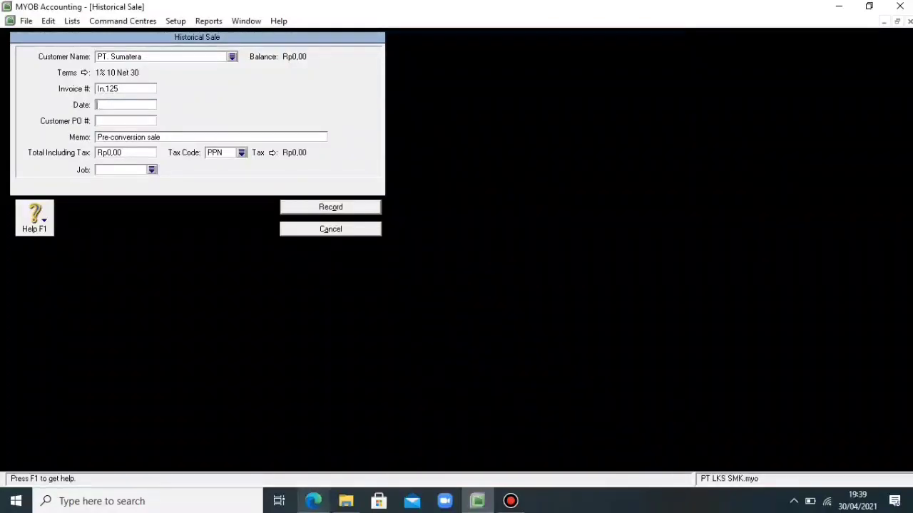
left_click(313, 502)
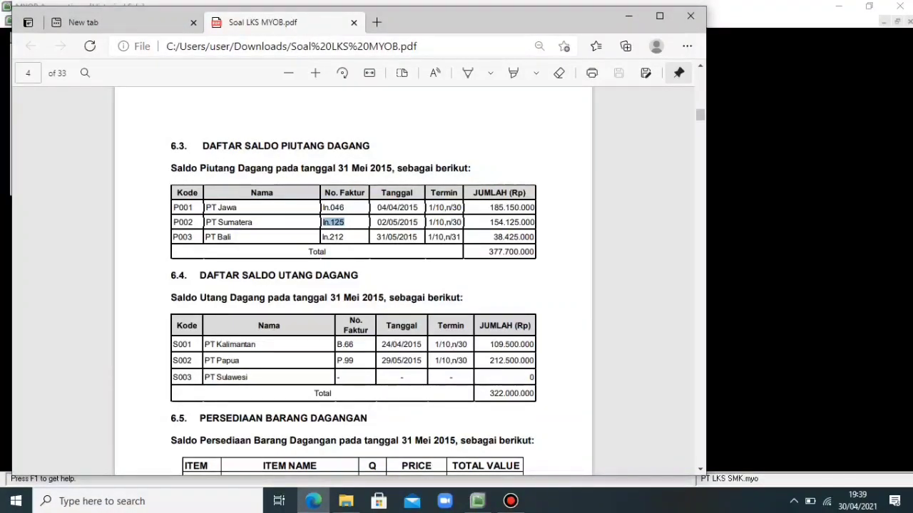
left_click_drag(377, 222, 417, 222)
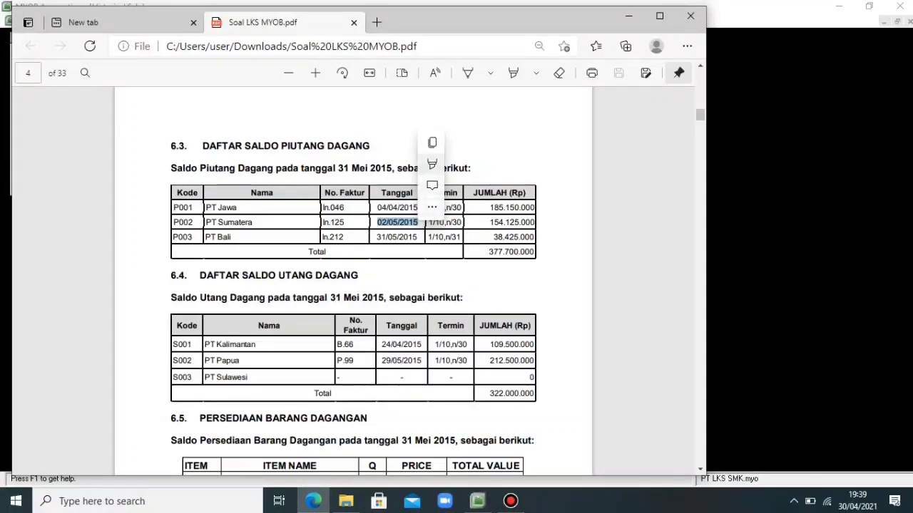
left_click(432, 143)
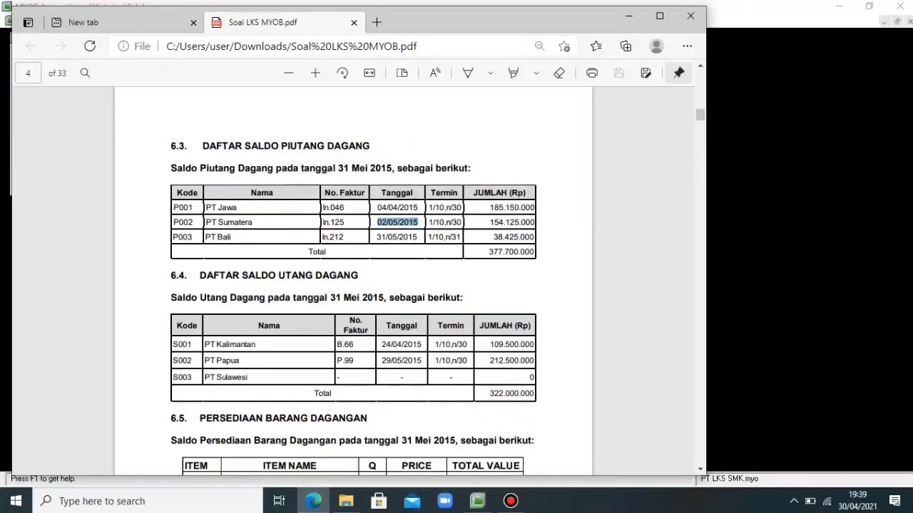
key("alt+Tab")
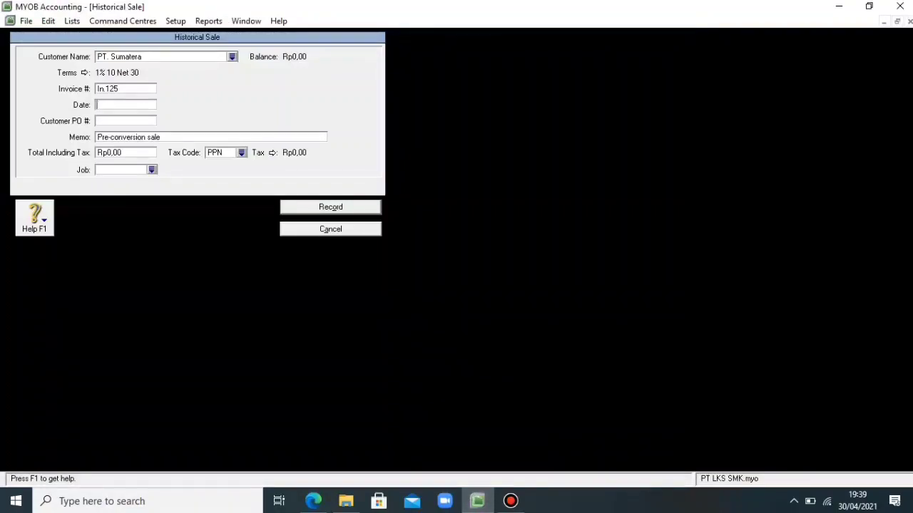
key("ctrl+v")
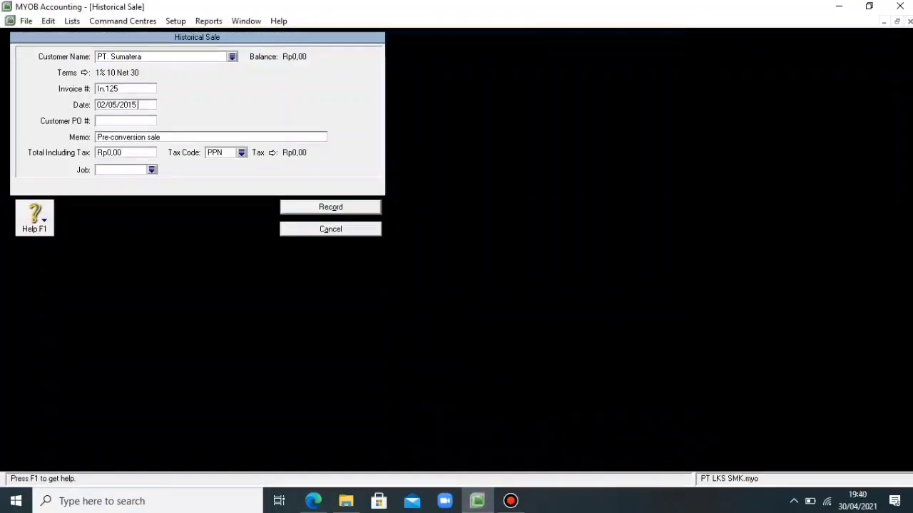
Replace the memo of PT. Sumatera's sale with "Saldo Awal Piutang".
key("Tab")
key("Tab")
key("Delete")
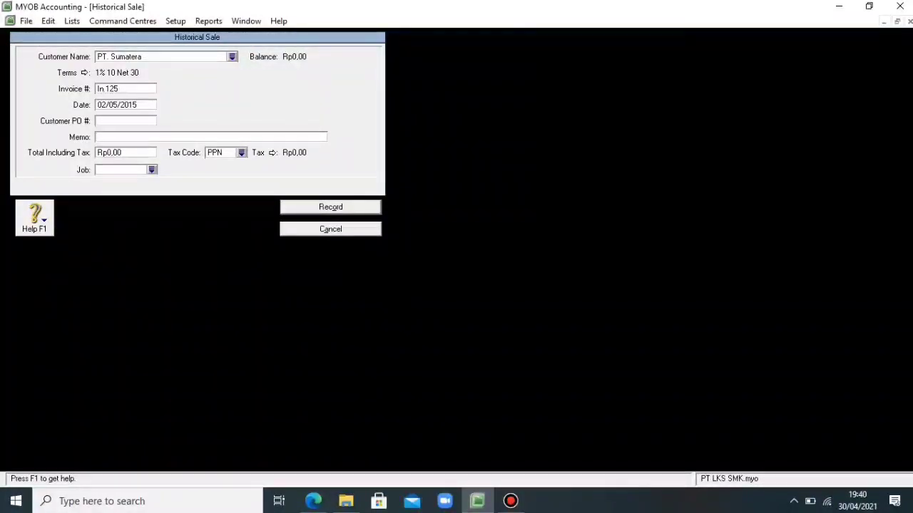
type("Saldo0")
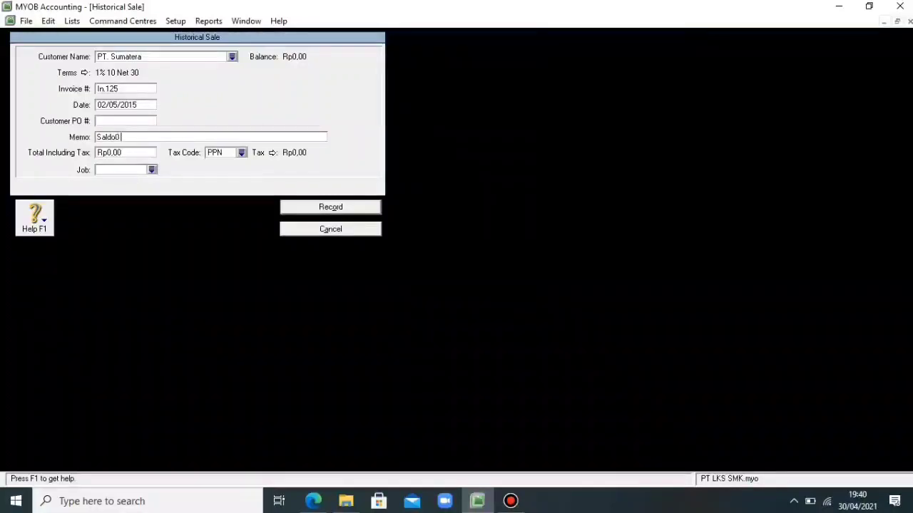
type(" Aw")
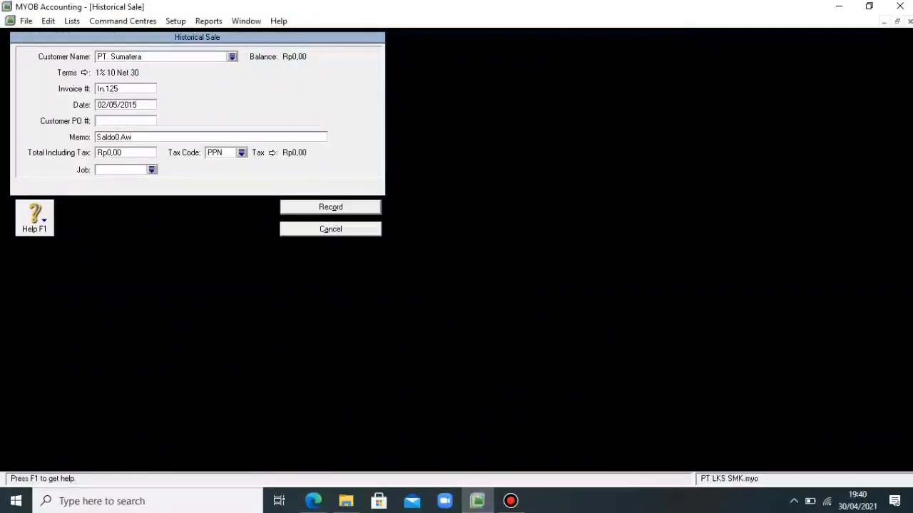
key("BackSpace")
key("BackSpace")
key("BackSpace")
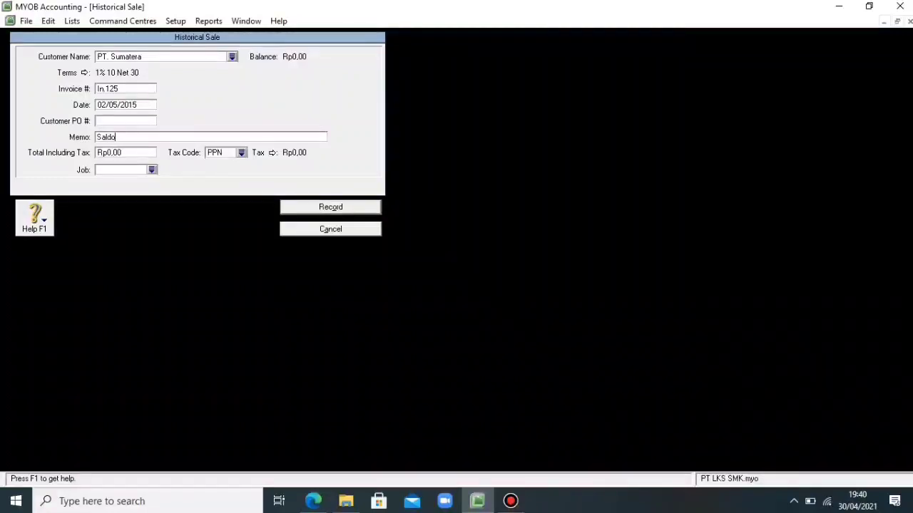
type("A")
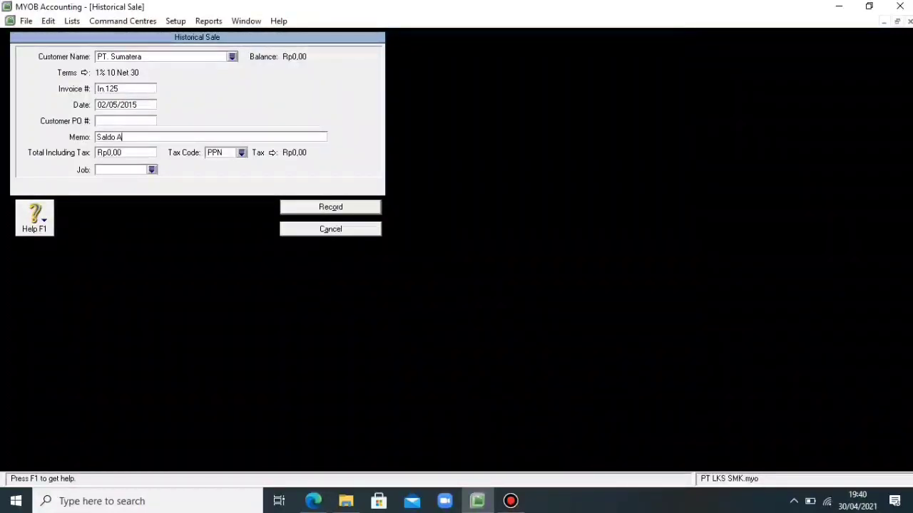
type("wal")
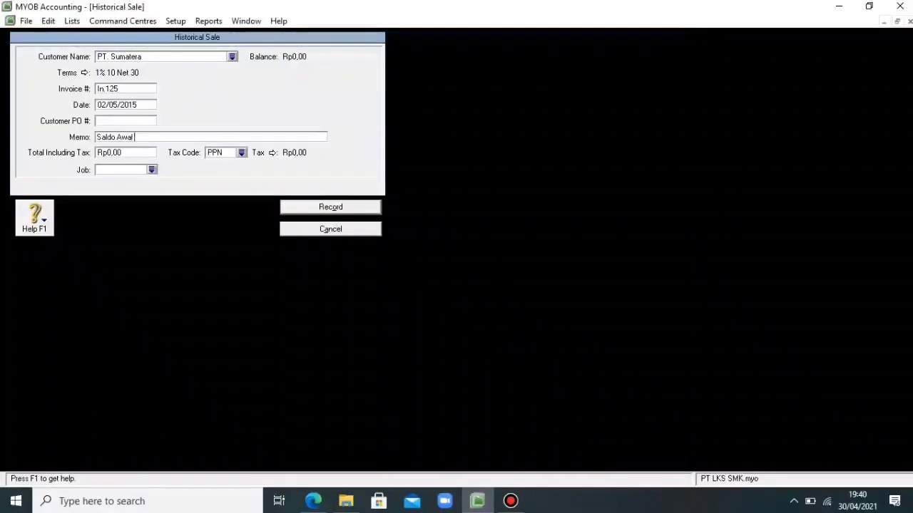
type(" Piutang")
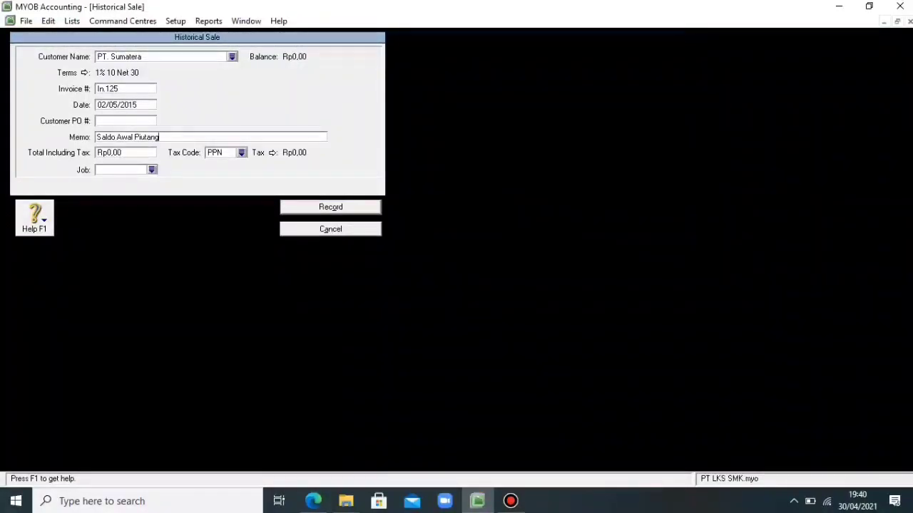
Clear the sale's tax-inclusive total and copy PT Sumatera's 154.125.000 amount from the PDF's receivables table.
key("Tab")
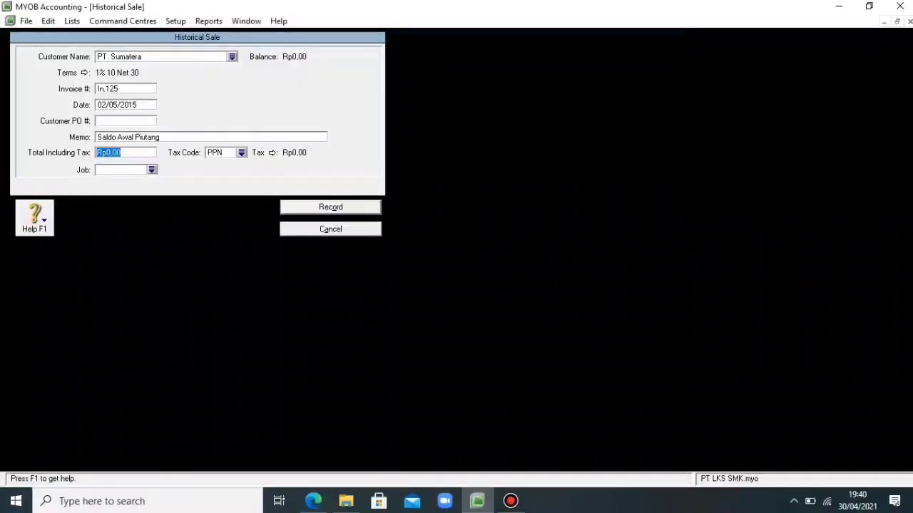
key("BackSpace")
key("alt+Tab")
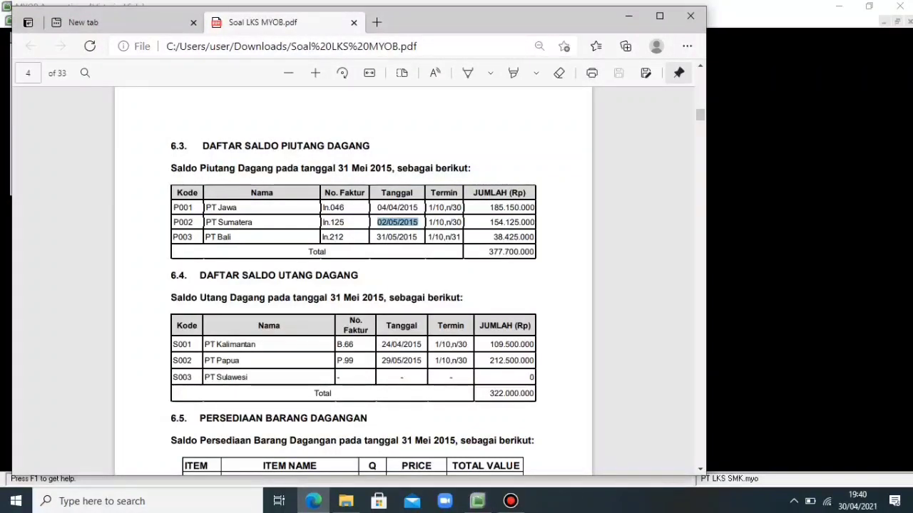
left_click_drag(489, 222, 534, 222)
key("ctrl+c")
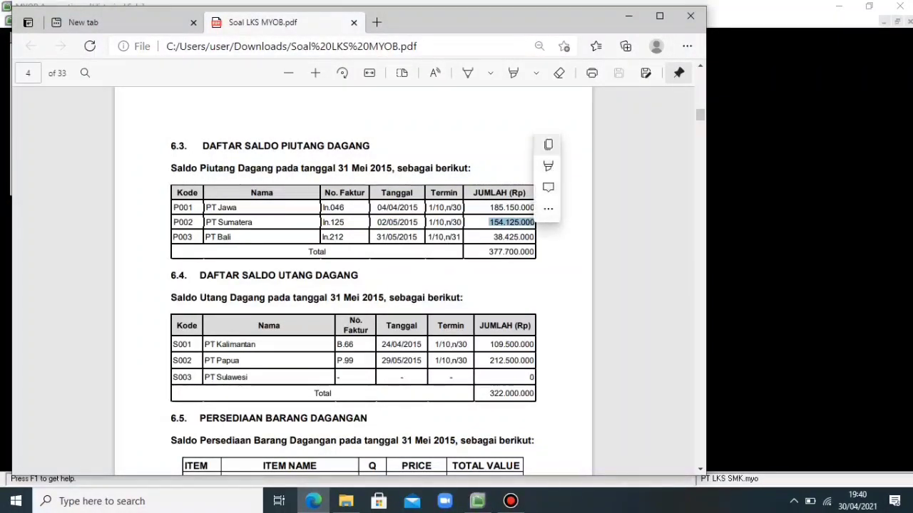
left_click(560, 146)
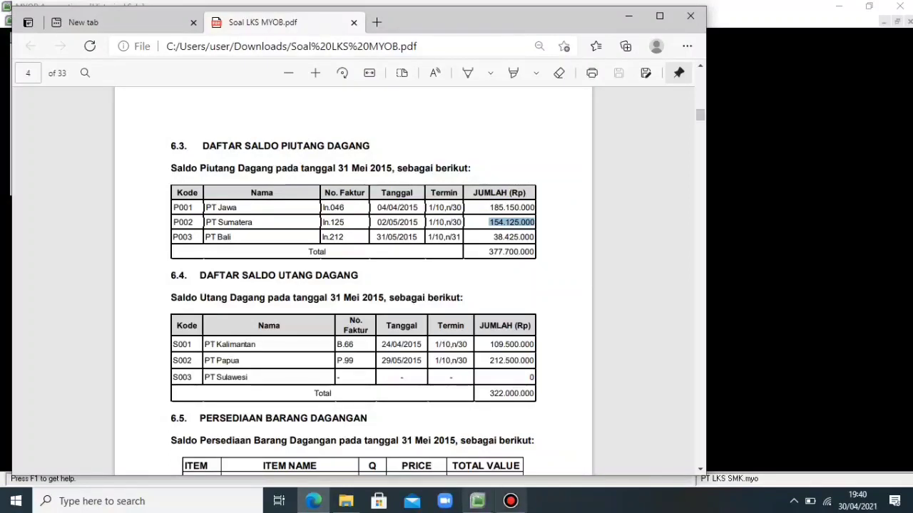
Try to paste the copied PT Sumatera amount as the historical sale's total including tax in MYOB Accounting.
left_click(477, 501)
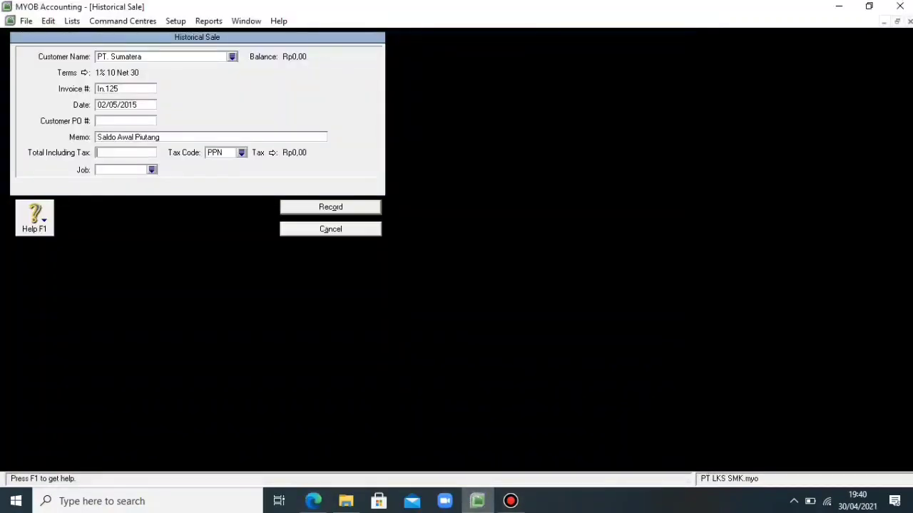
right_click(106, 156)
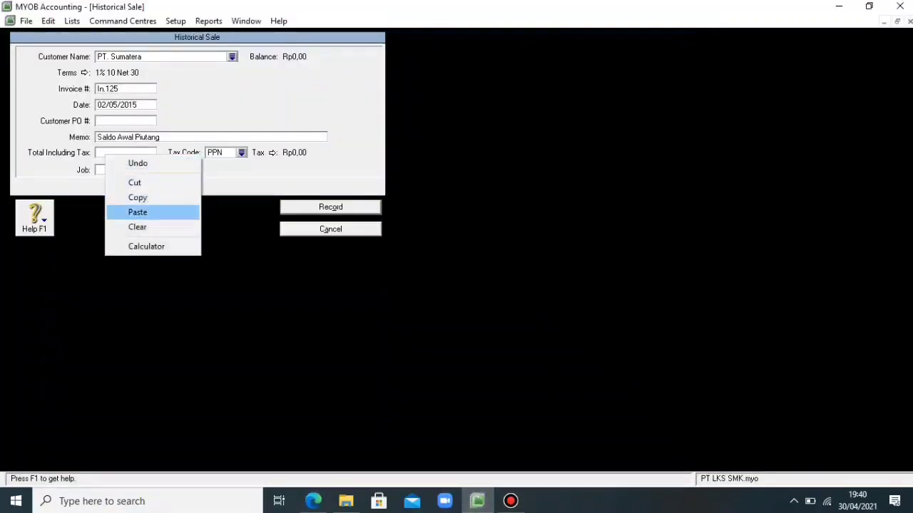
left_click(138, 211)
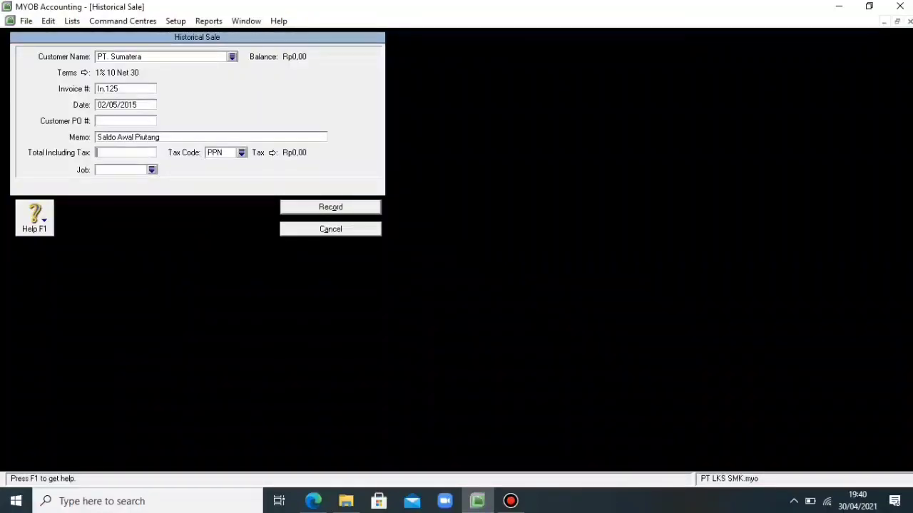
right_click(117, 156)
left_click(148, 211)
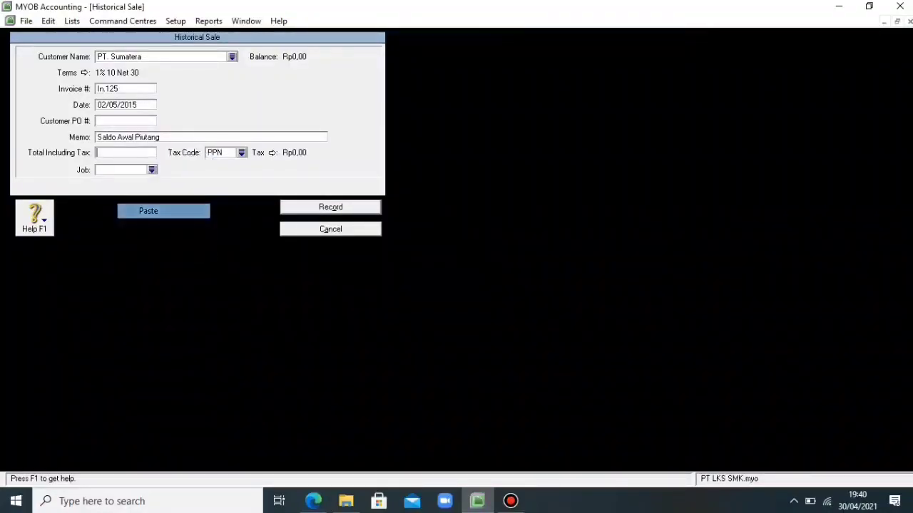
Copy PT Sumatera's amount 154.125.000 from the PDF's receivables table into the historical sale's total including tax.
key("alt+Tab")
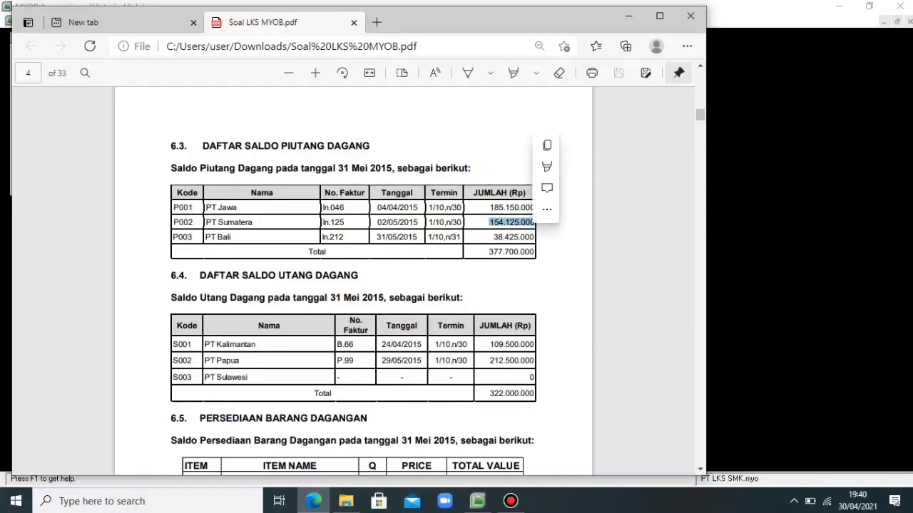
left_click(548, 147)
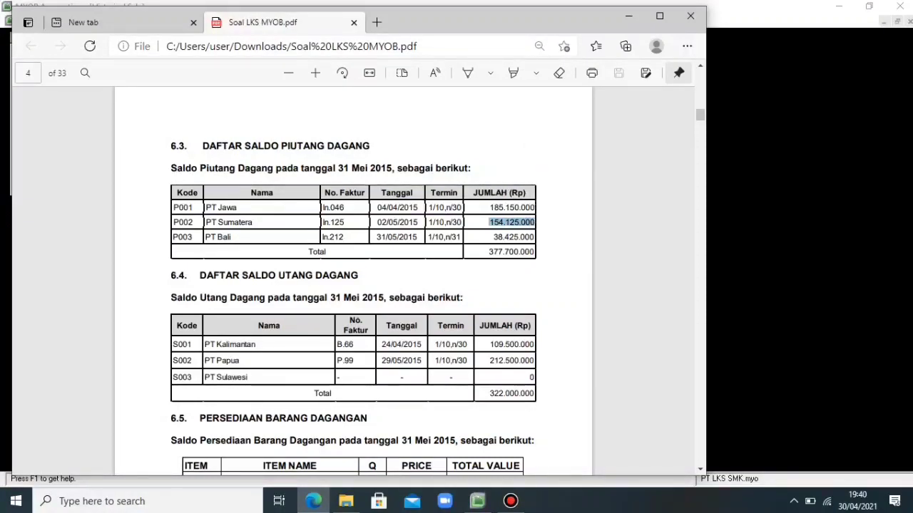
key("alt+Tab")
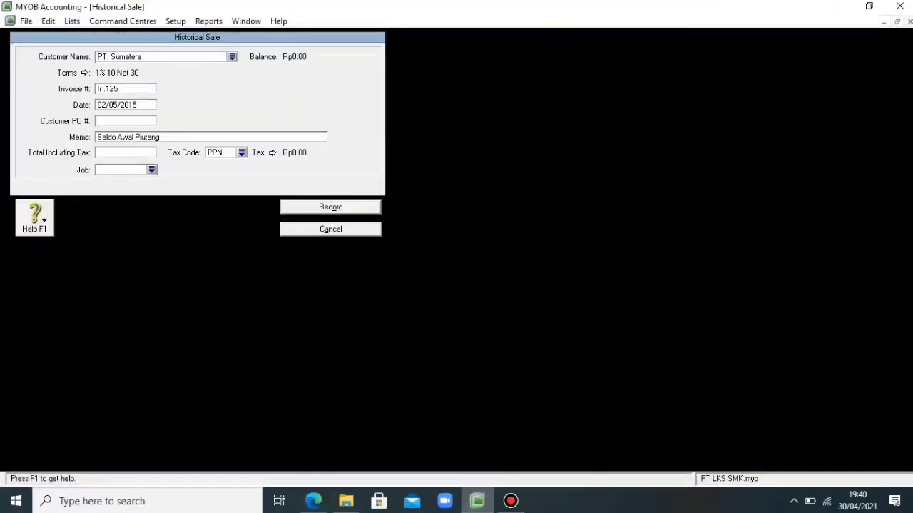
right_click(123, 154)
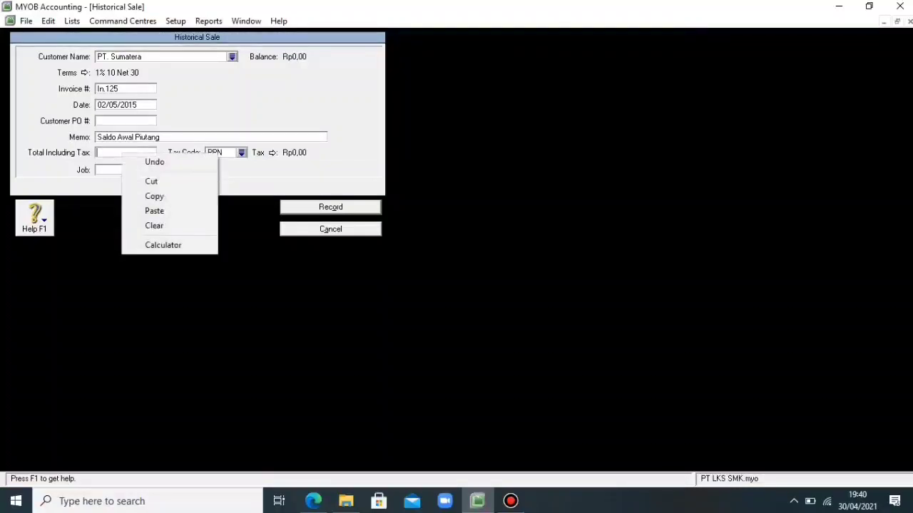
left_click(154, 211)
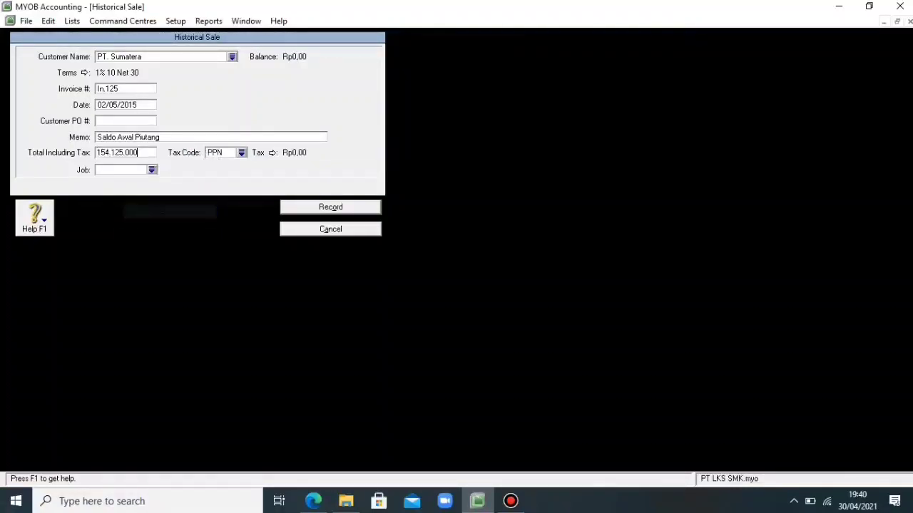
Set the PT. Sumatera sale's tax code to N-T (Non-Taxable) and record the sale.
left_click(242, 153)
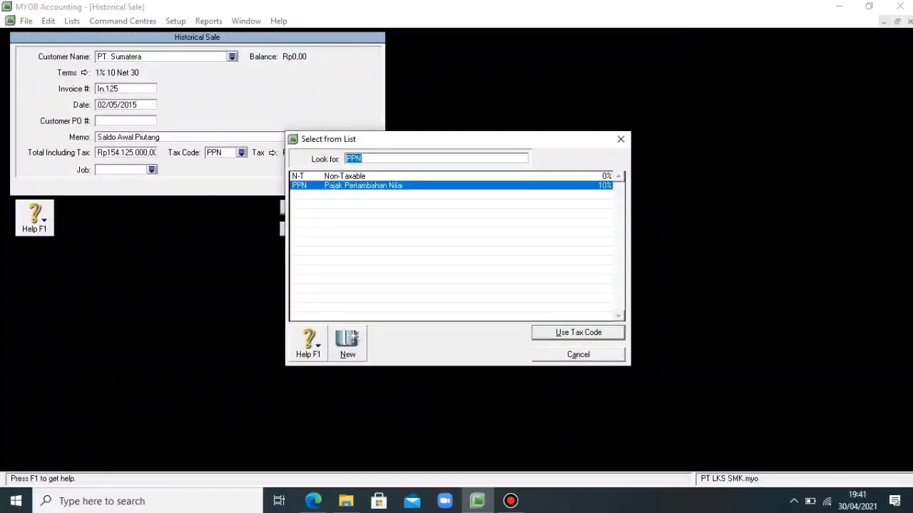
left_click(345, 176)
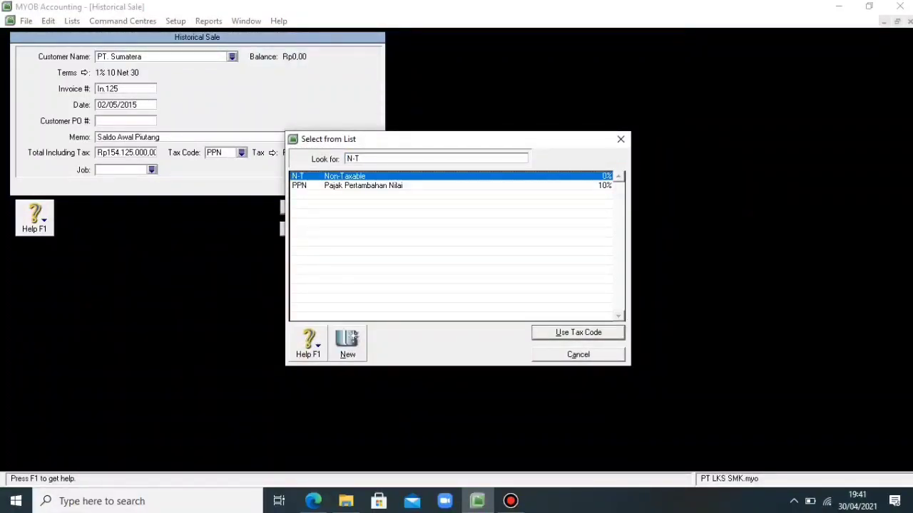
key("Return")
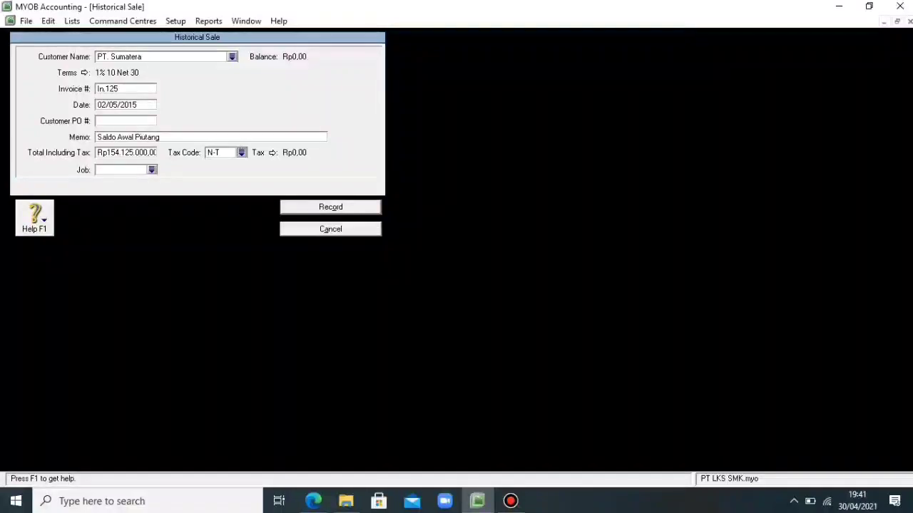
key("Return")
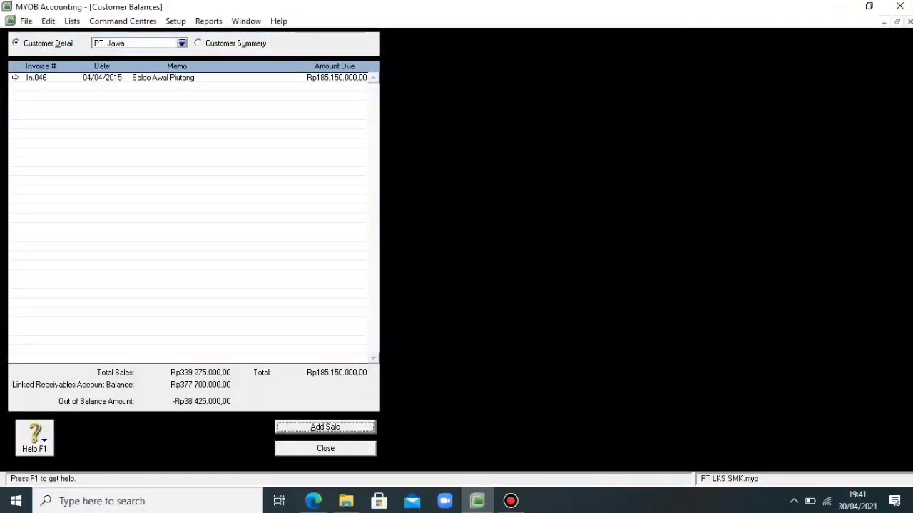
Add a new historical sale for customer PT. Bali.
key("Return")
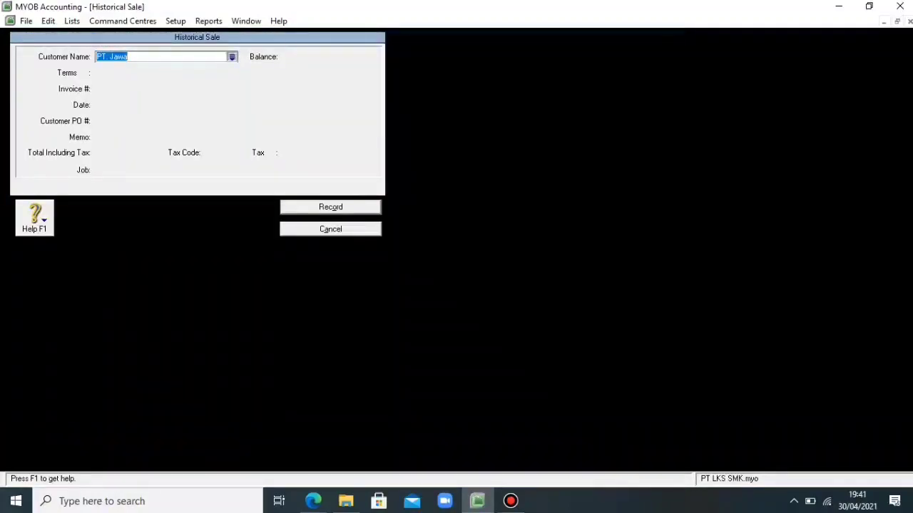
key("Tab")
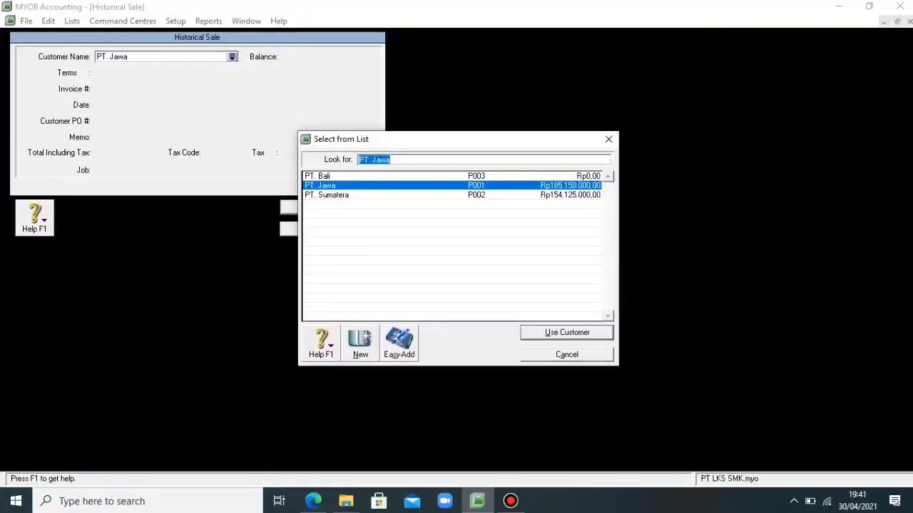
type("PT. Bali")
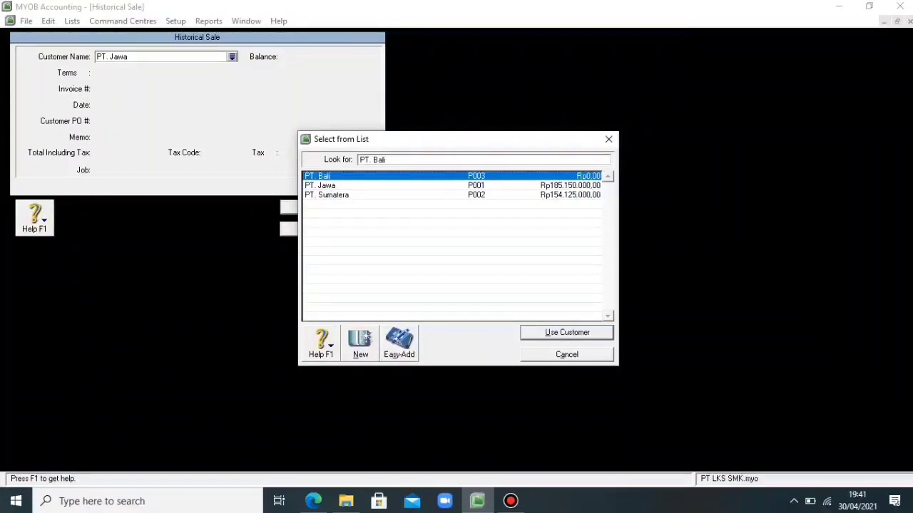
key("Return")
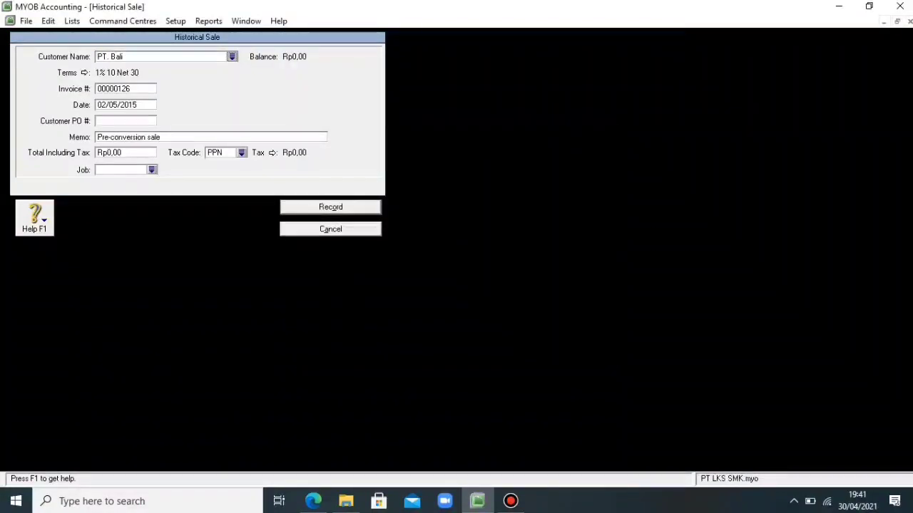
Replace the invoice number with In.212, copied from PT Bali's row in the PDF's receivables table.
key("Tab")
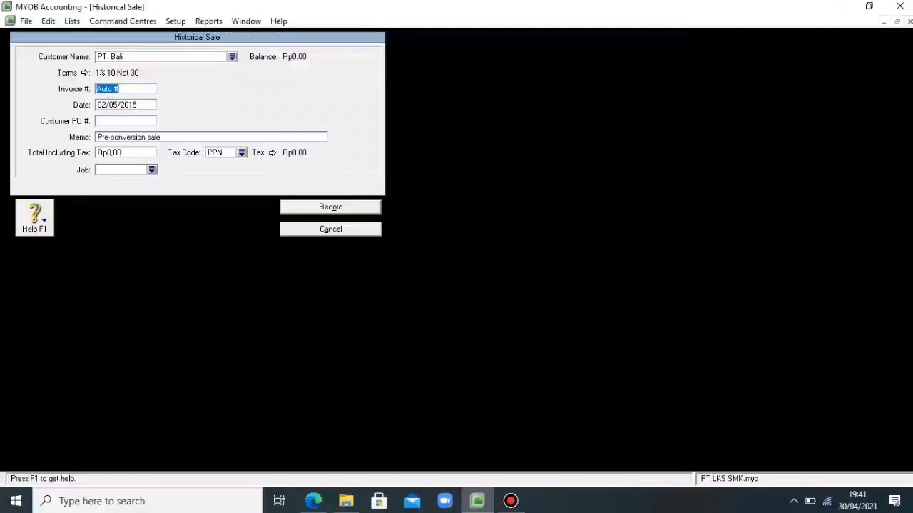
key("BackSpace")
key("alt+Tab")
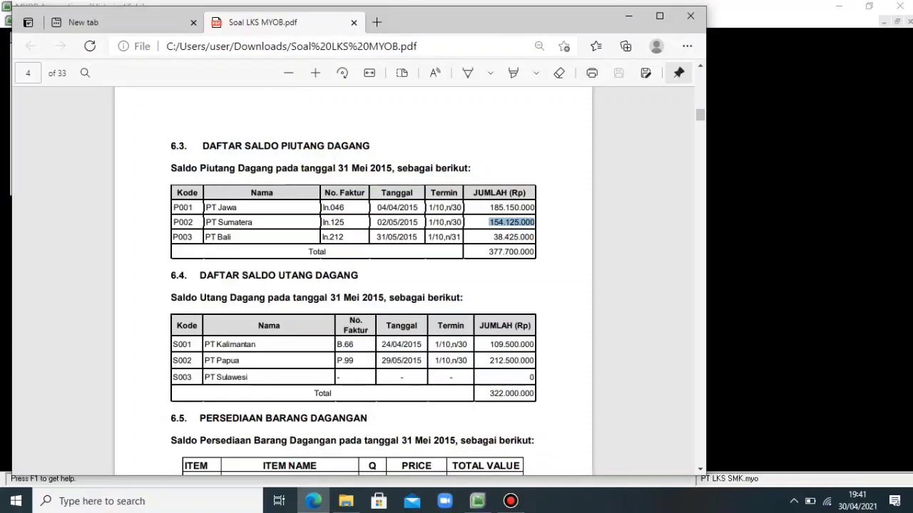
left_click_drag(322, 237, 345, 237)
key("ctrl+c")
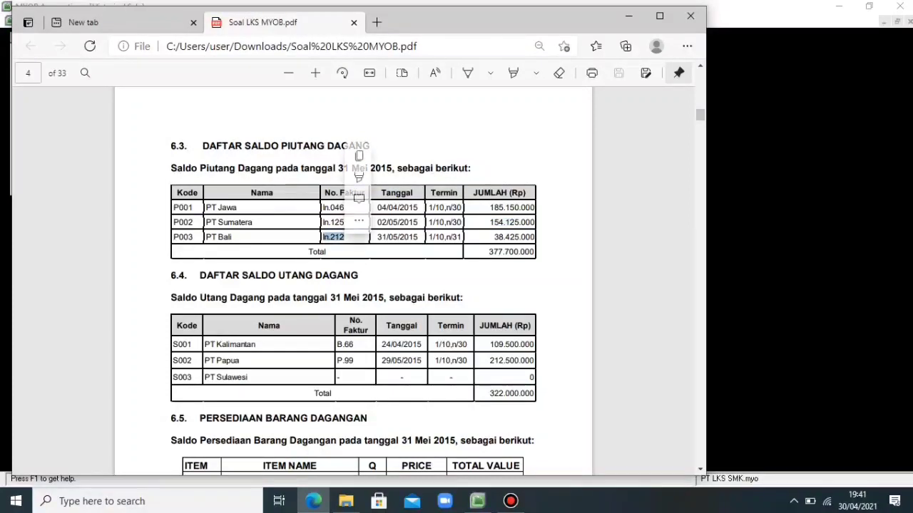
left_click(358, 156)
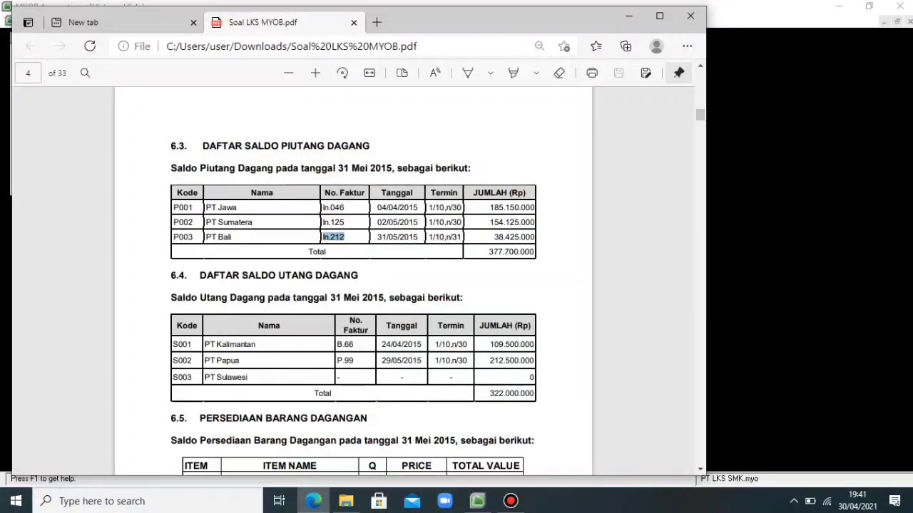
left_click(477, 501)
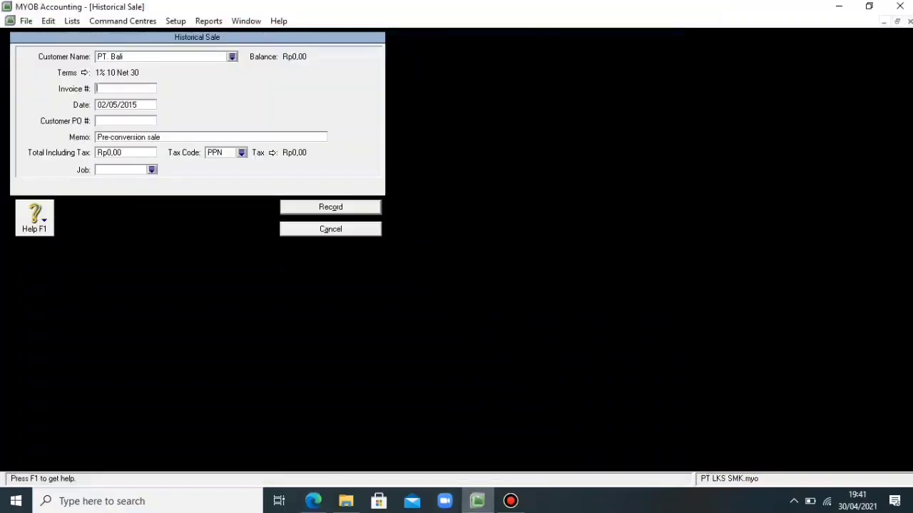
key("ctrl+v")
Set the PT. Bali sale's date to 31/05/2015, copied from the PDF's receivables table.
key("Tab")
key("BackSpace")
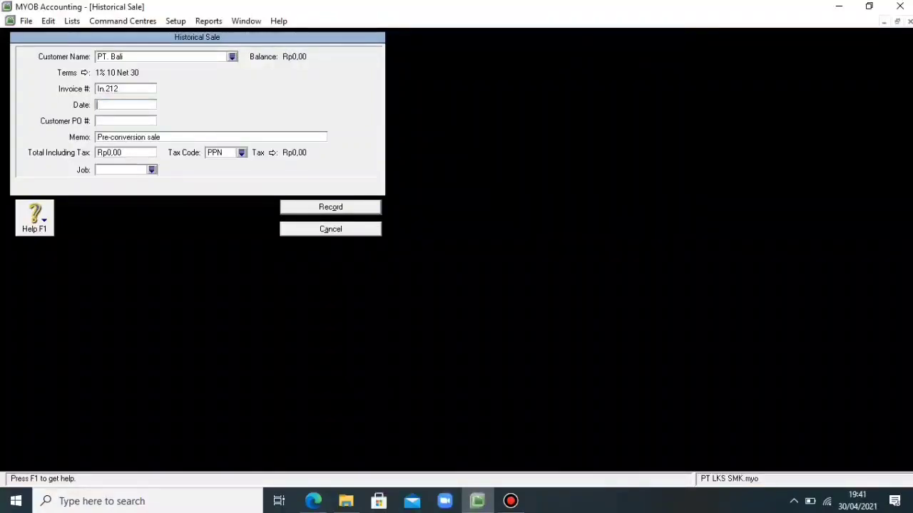
key("alt+Tab")
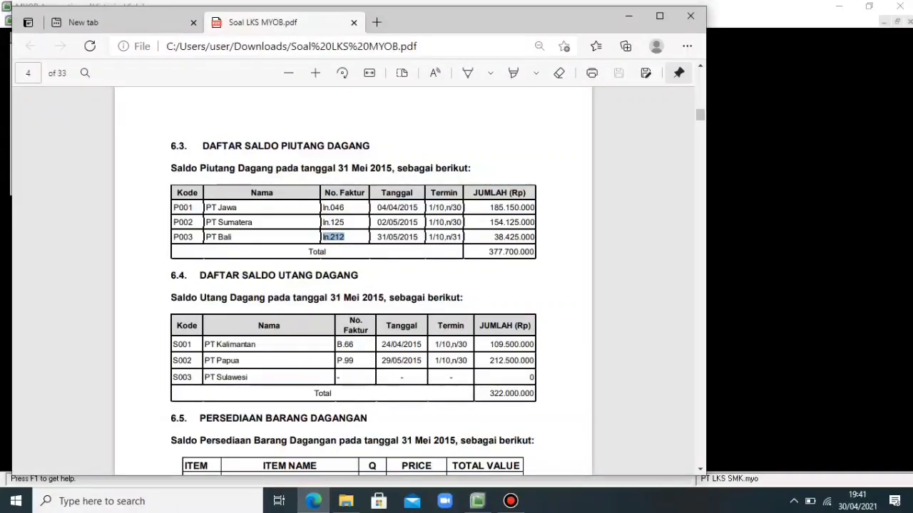
left_click_drag(378, 237, 408, 237)
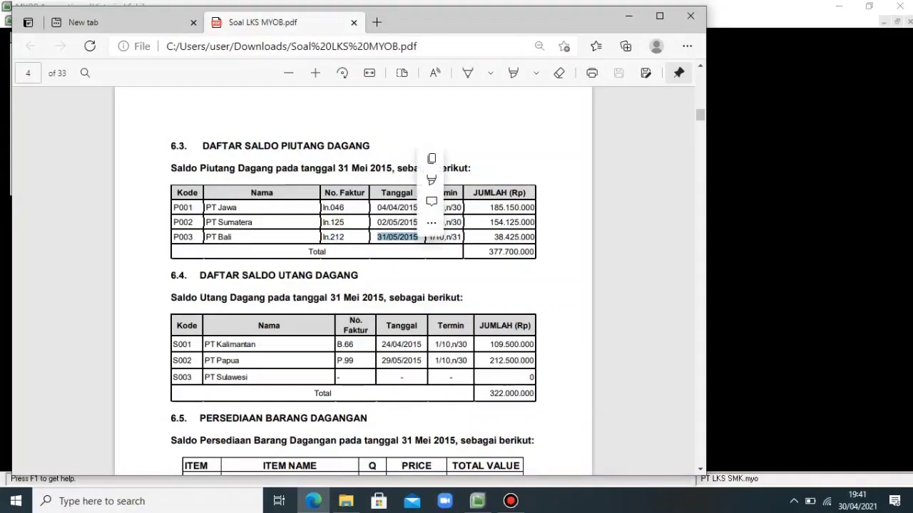
left_click(456, 157)
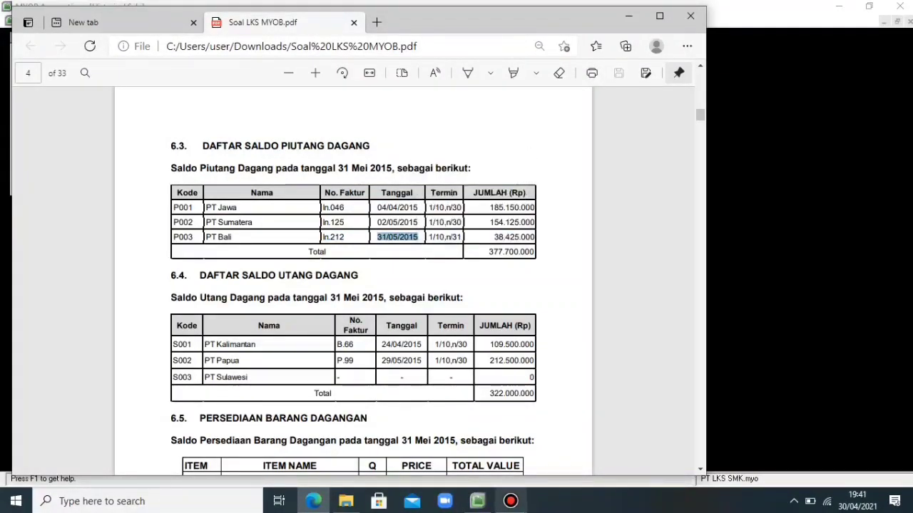
key("alt+Tab")
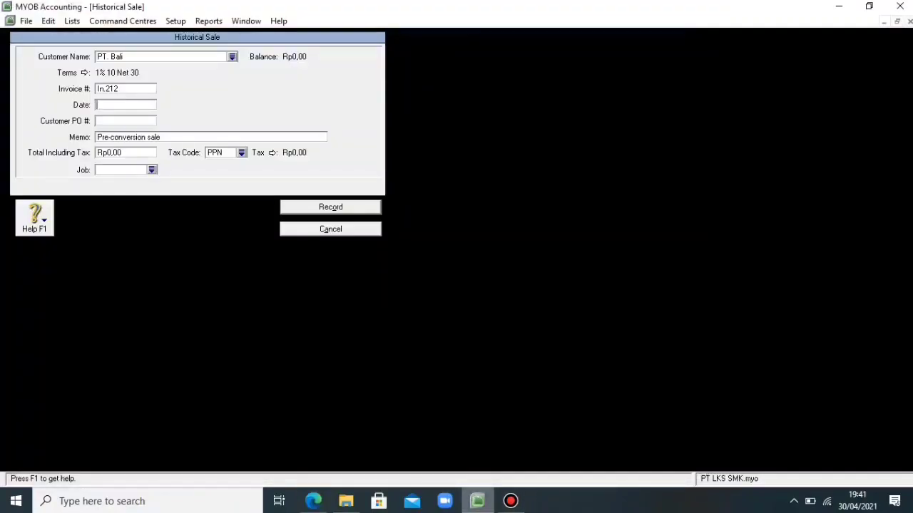
type("31/05/2015")
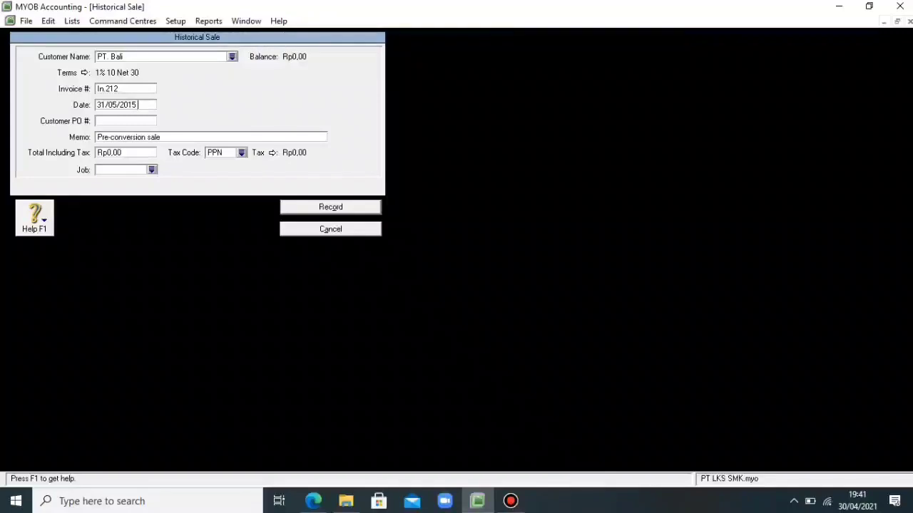
Replace the PT. Bali sale's memo with "Saldo Awal Piutang".
key("Tab")
key("BackSpace")
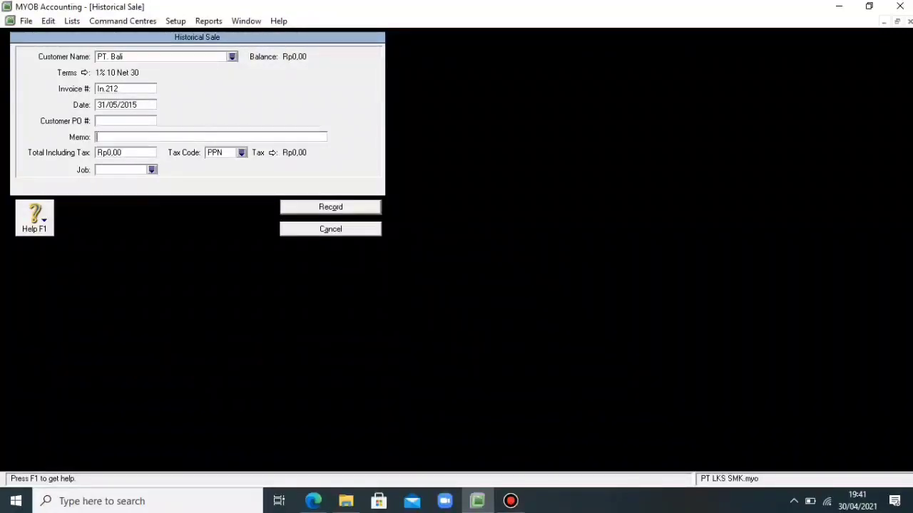
type("Saldo A")
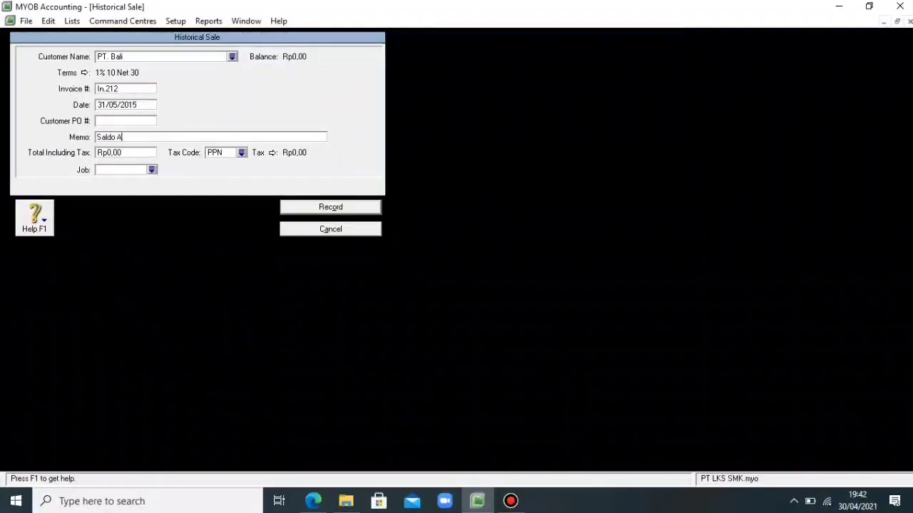
type("wal")
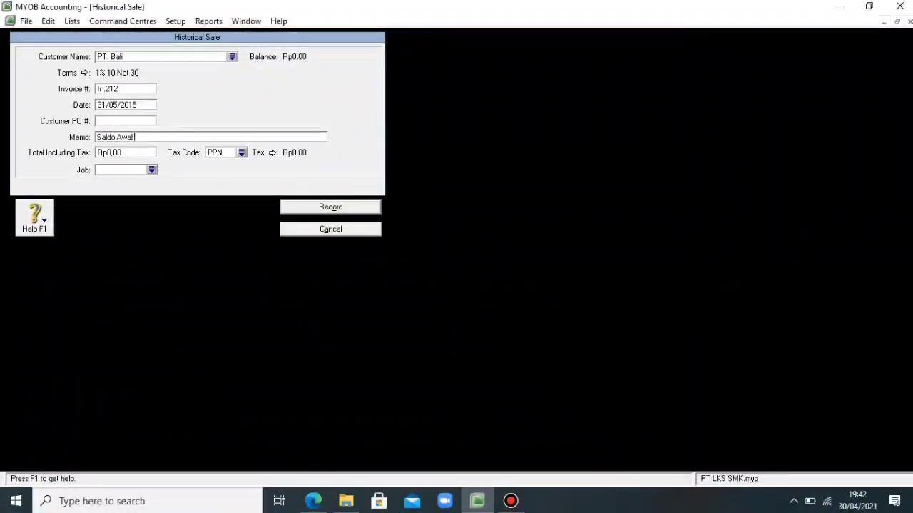
type(" Piutan")
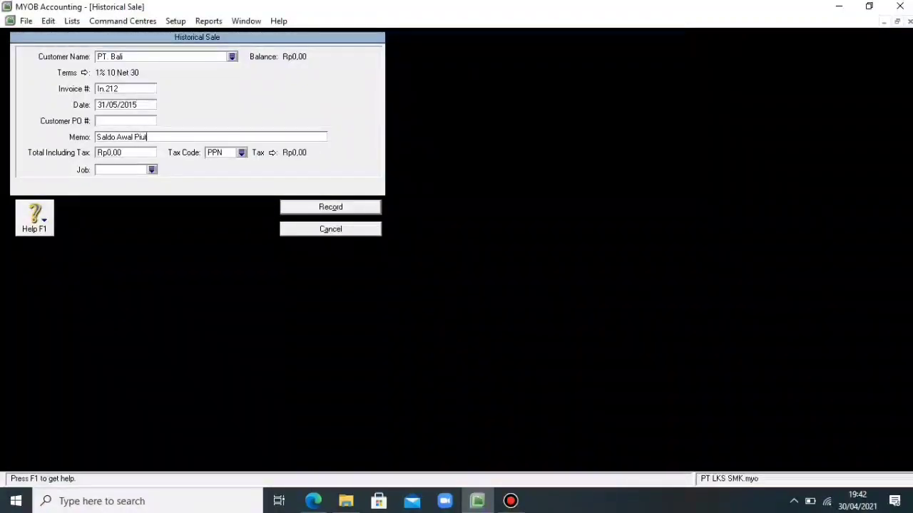
type("g")
left_click(241, 153)
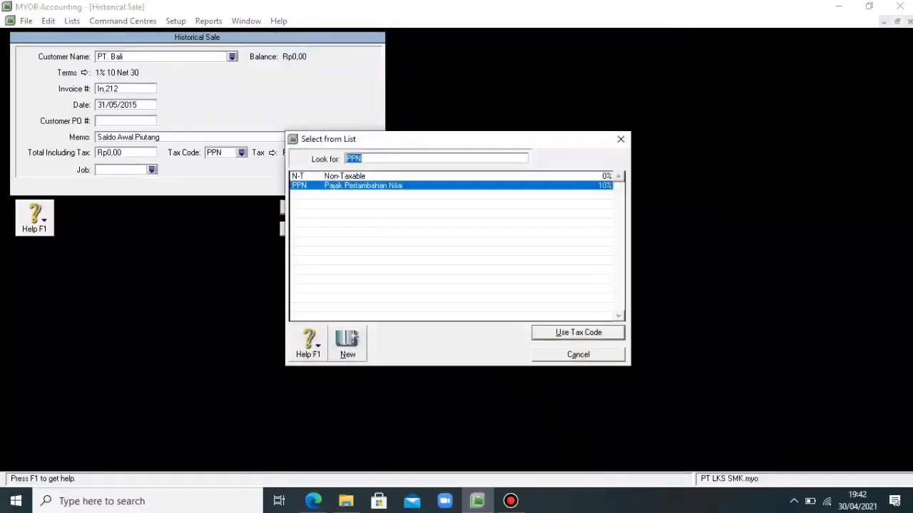
left_click(620, 139)
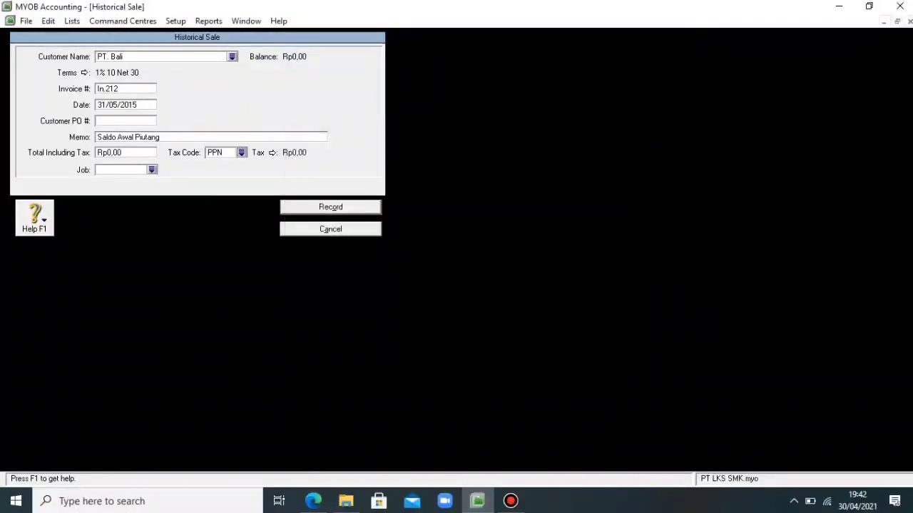
Set the PT. Bali sale's total including tax to 38.425.000, copied from PT Bali's row in the PDF's receivables table.
double_click(109, 153)
key("BackSpace")
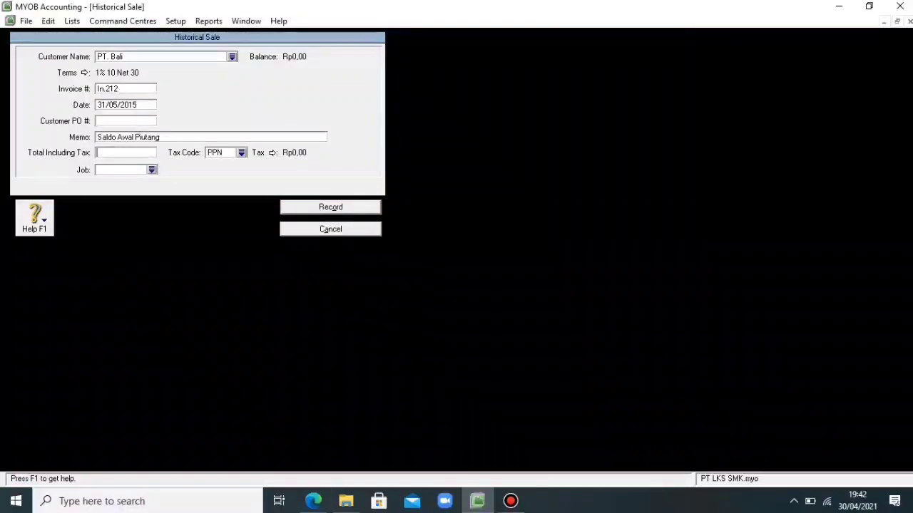
left_click(313, 502)
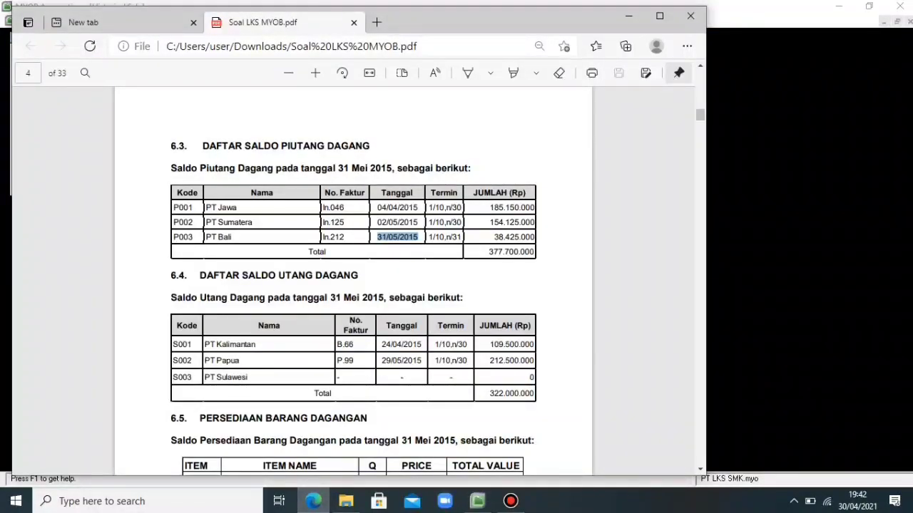
double_click(513, 237)
key("ctrl+c")
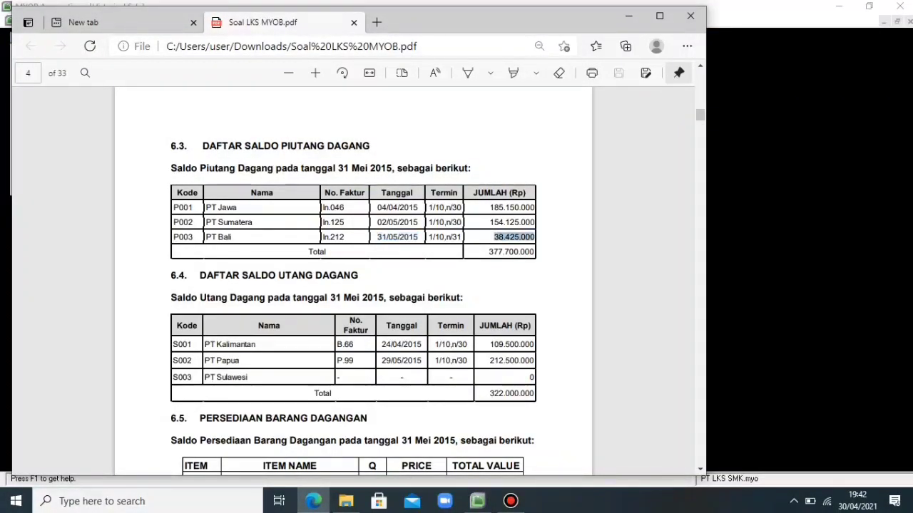
left_click(553, 155)
left_click(478, 502)
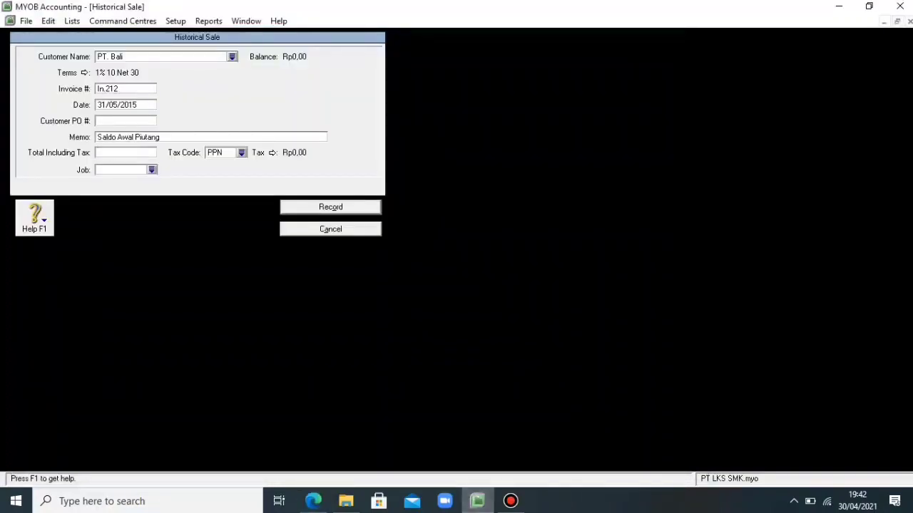
right_click(215, 204)
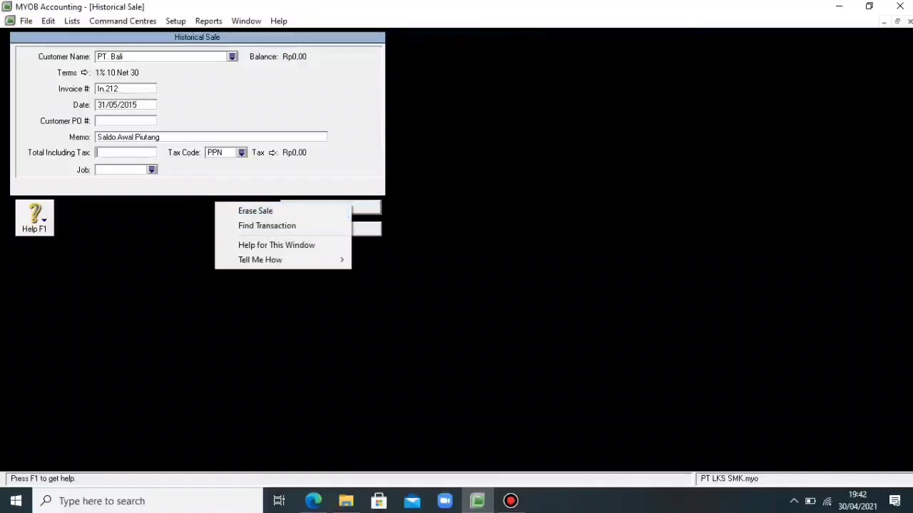
key("Escape")
right_click(124, 151)
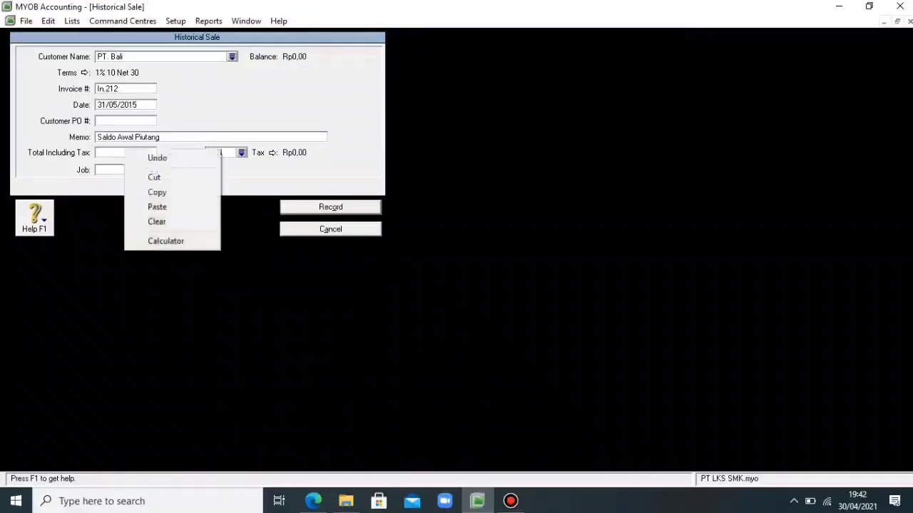
left_click(158, 207)
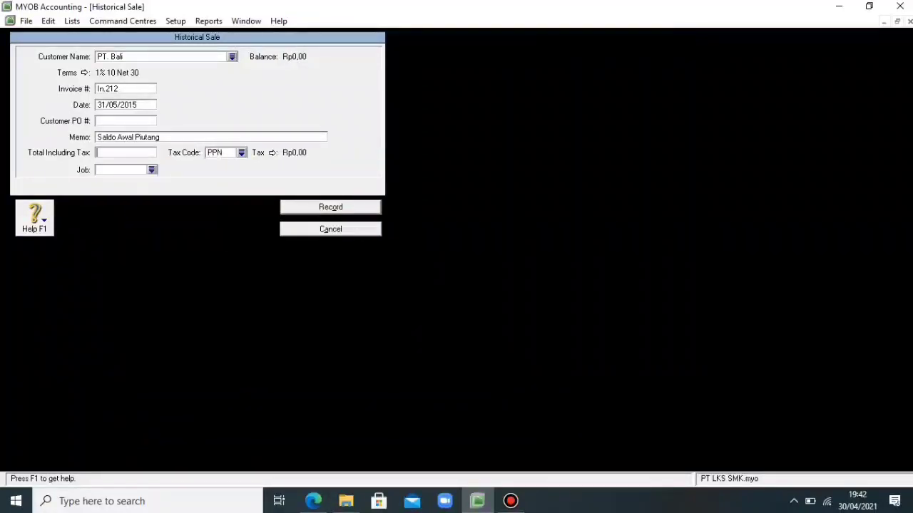
left_click(314, 501)
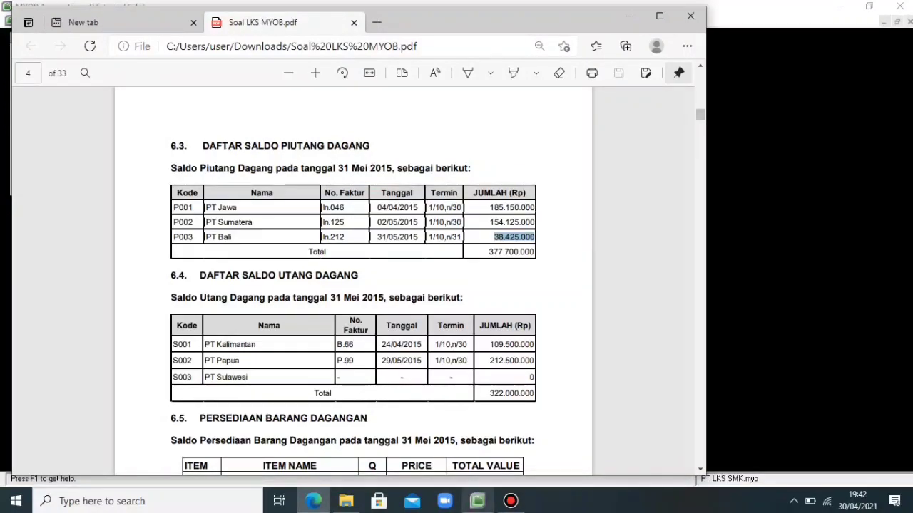
left_click(477, 501)
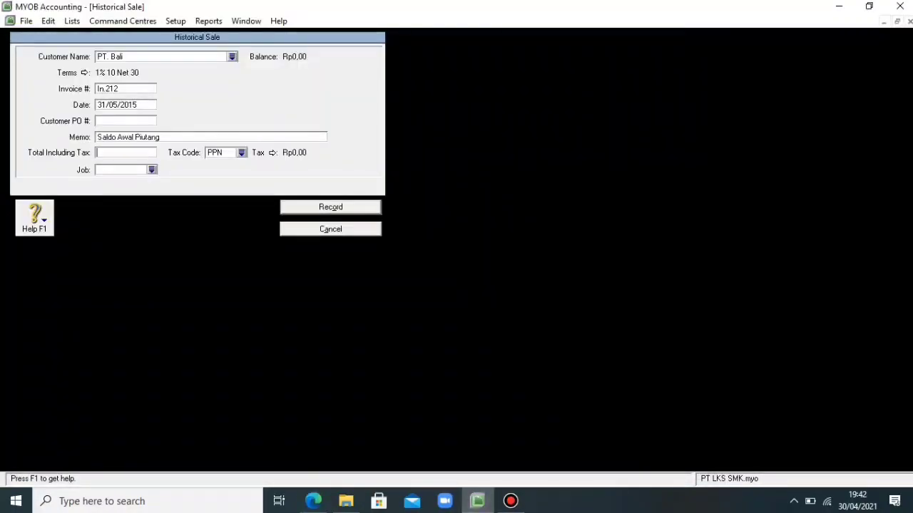
right_click(143, 154)
left_click(177, 211)
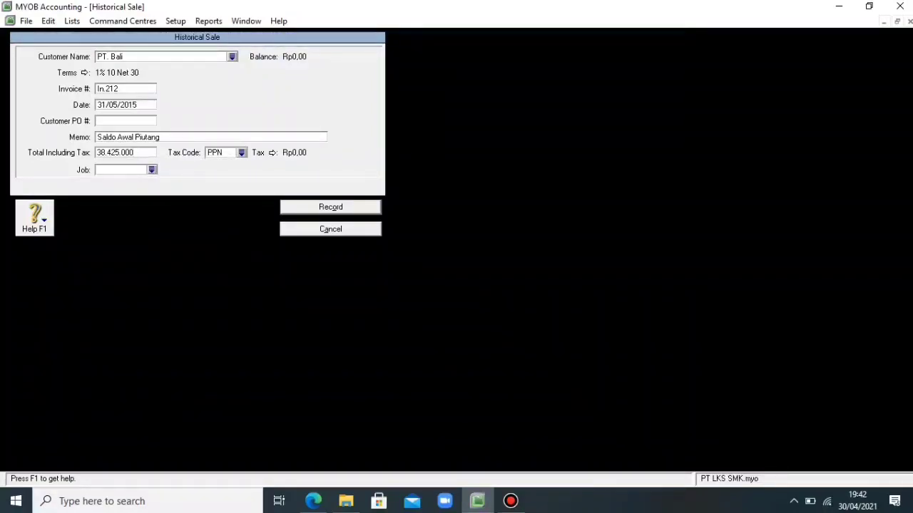
Change the PT. Bali sale's tax code to N-T (Non-Taxable) and record the historical sale.
left_click(242, 152)
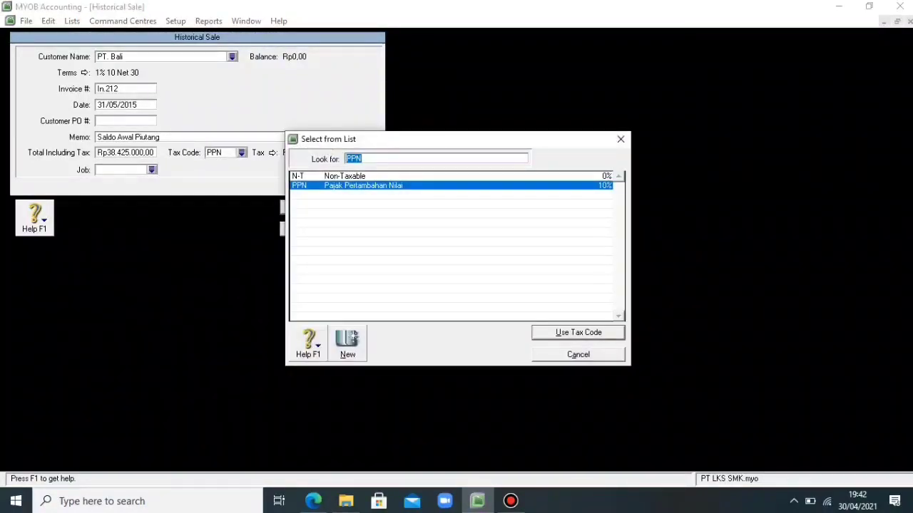
type("N-T")
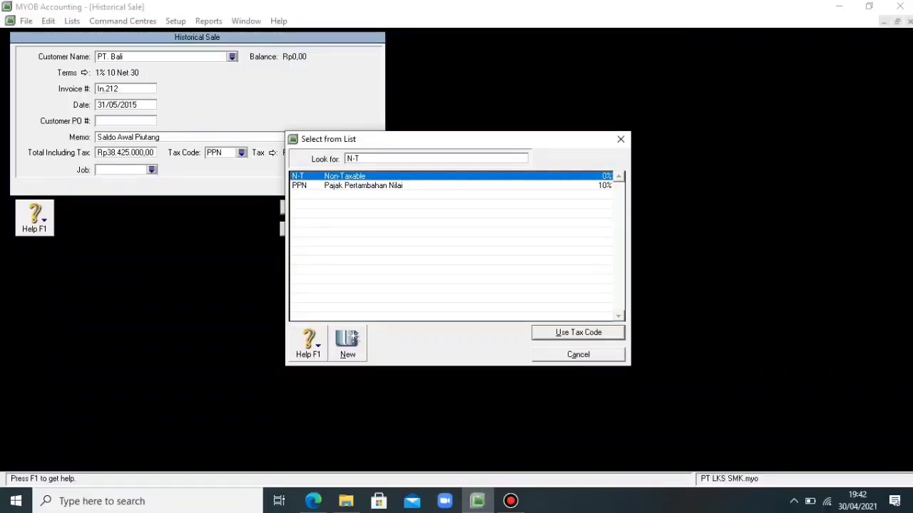
key("Return")
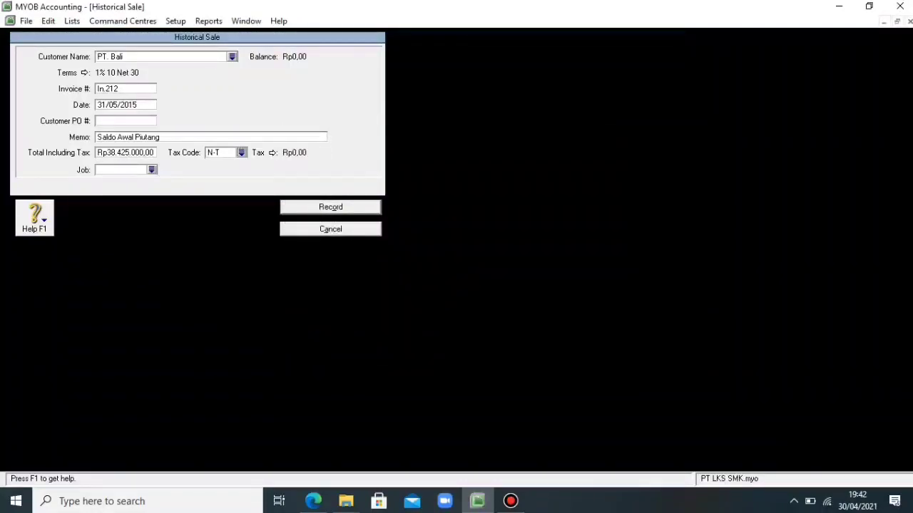
key("Return")
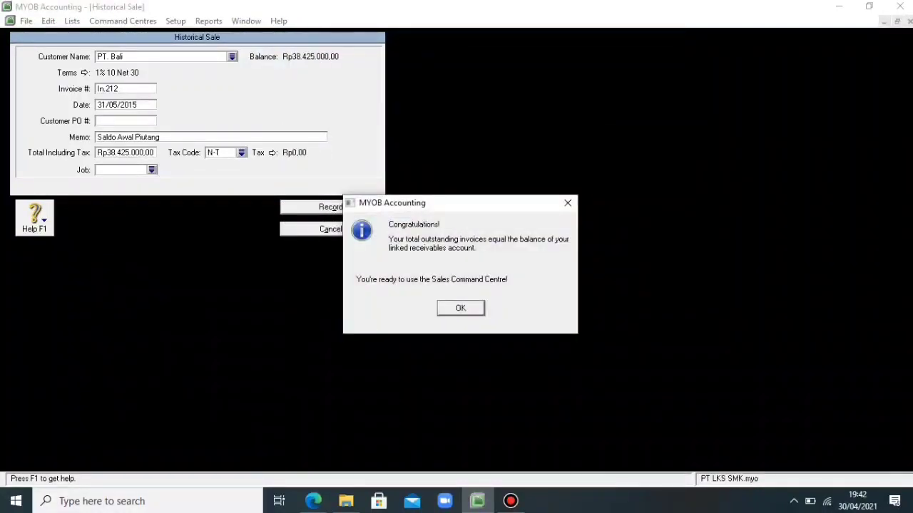
key("Return")
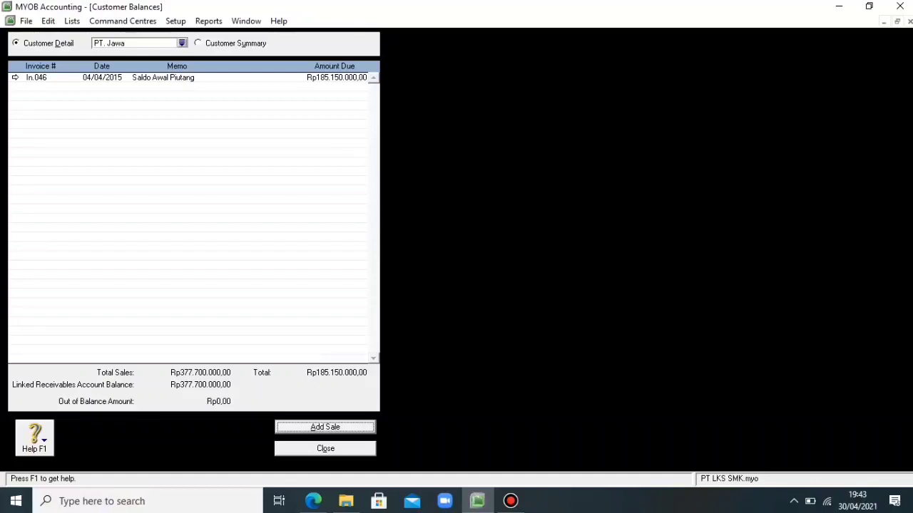
Close the customer balances and show the supplier cards in the Cards List.
key("Tab")
key("Return")
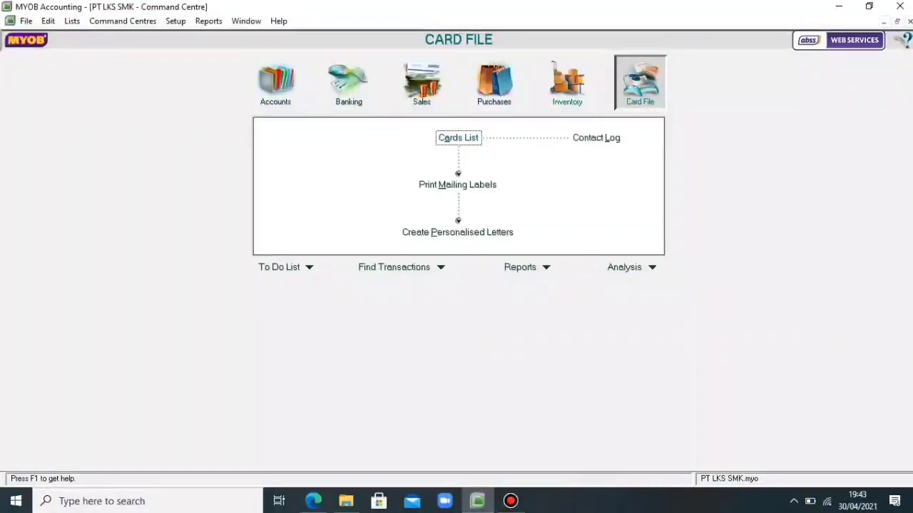
left_click(457, 138)
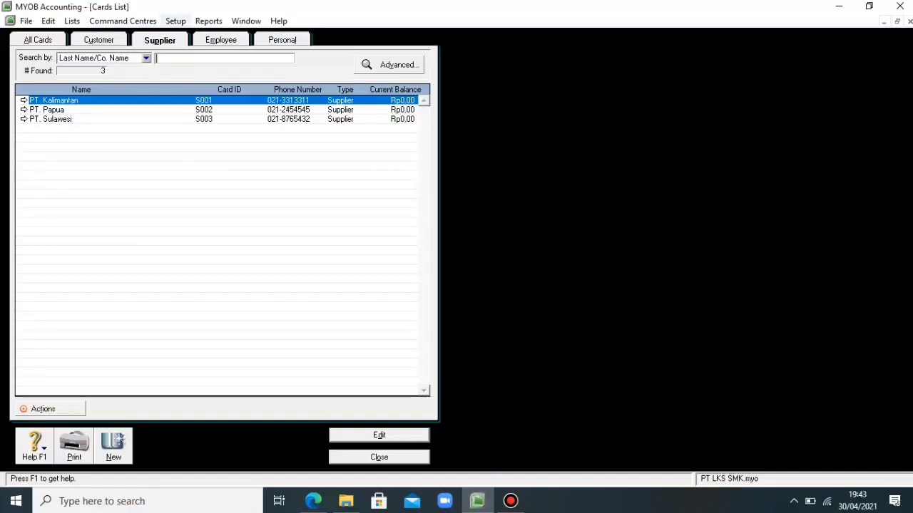
Open the supplier opening balances and add a historical purchase for supplier PT. Kalimantan.
left_click(175, 21)
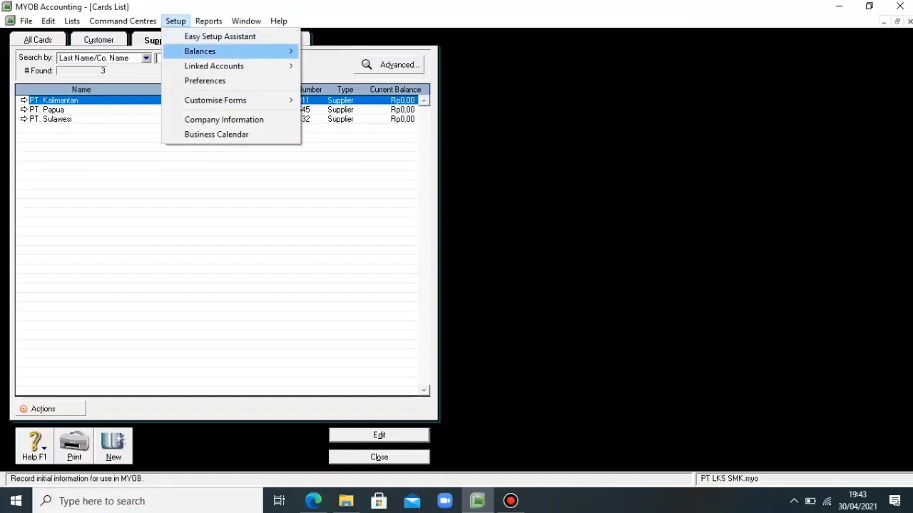
mouse_move(214, 51)
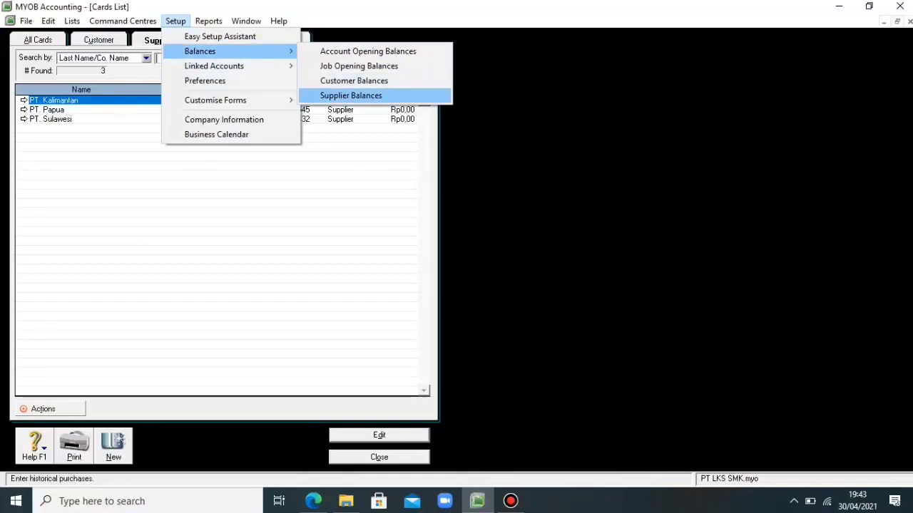
left_click(351, 95)
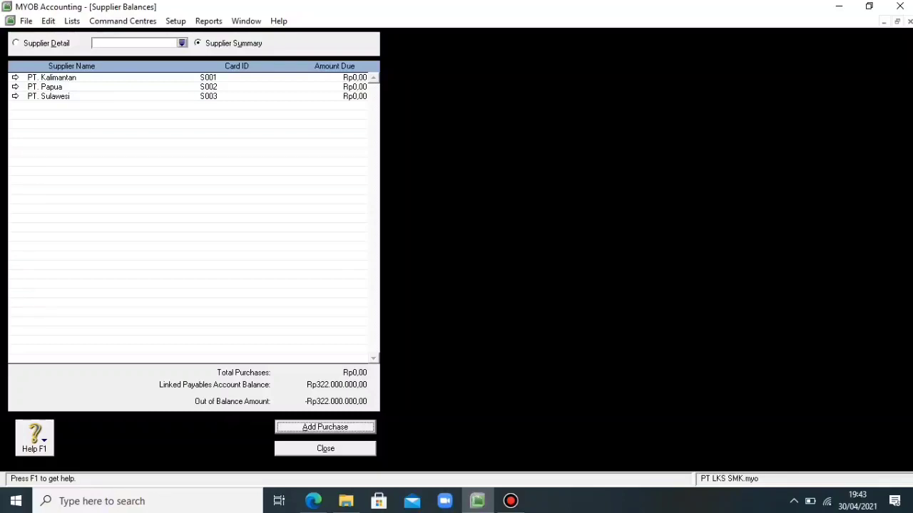
key("Return")
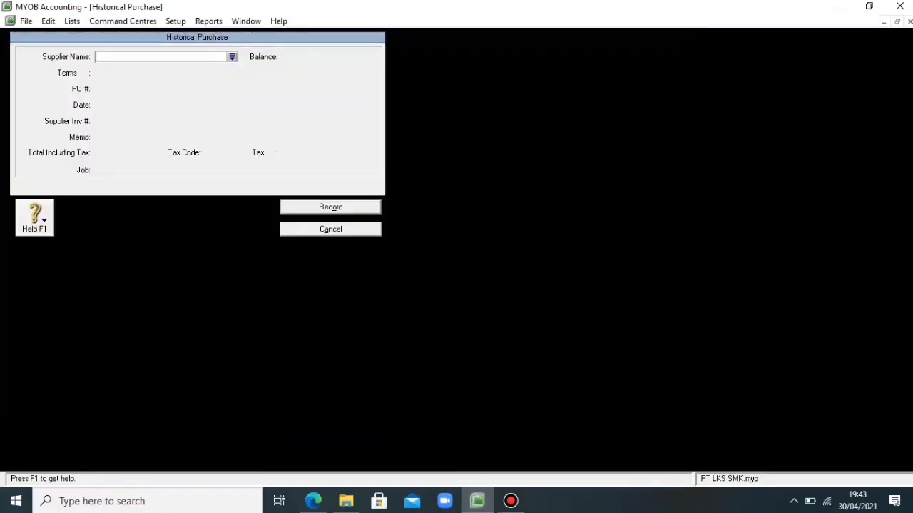
left_click(232, 57)
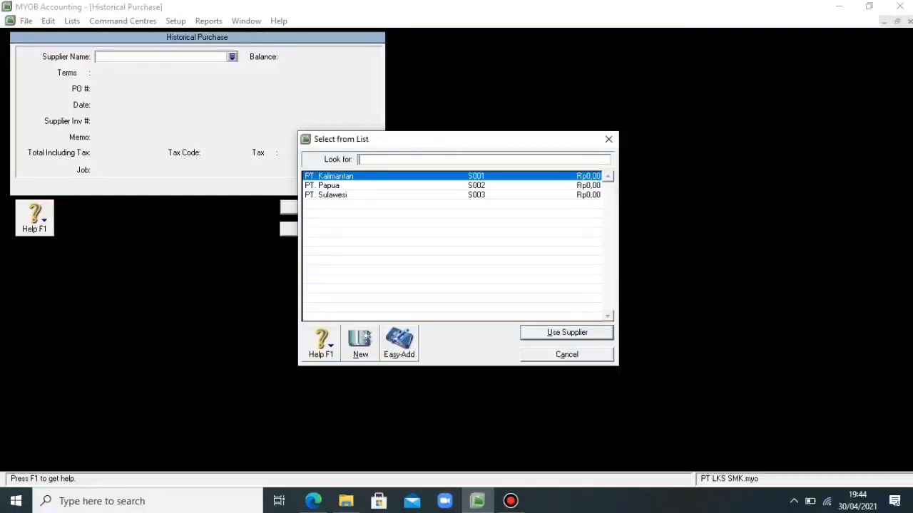
left_click(330, 176)
key("Return")
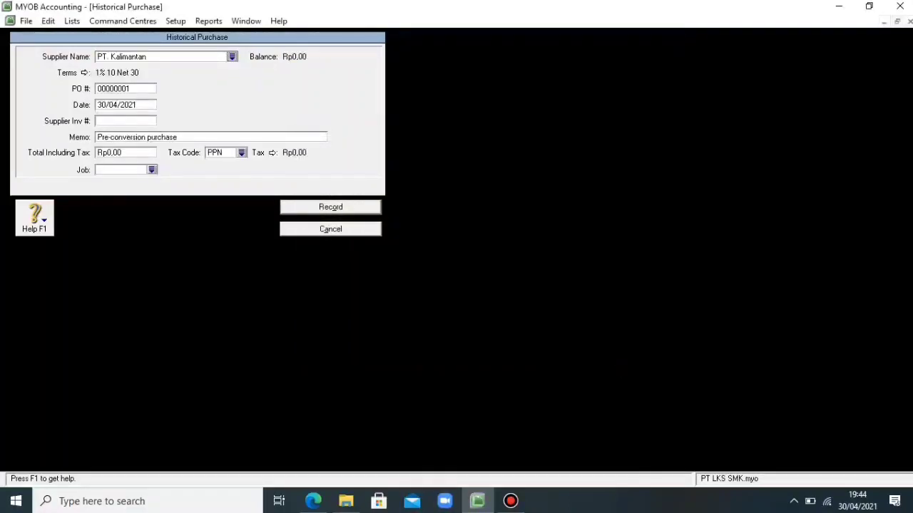
Replace the purchase's PO number with B.66, copied from PT Kalimantan's row in the PDF's payables table.
key("Tab")
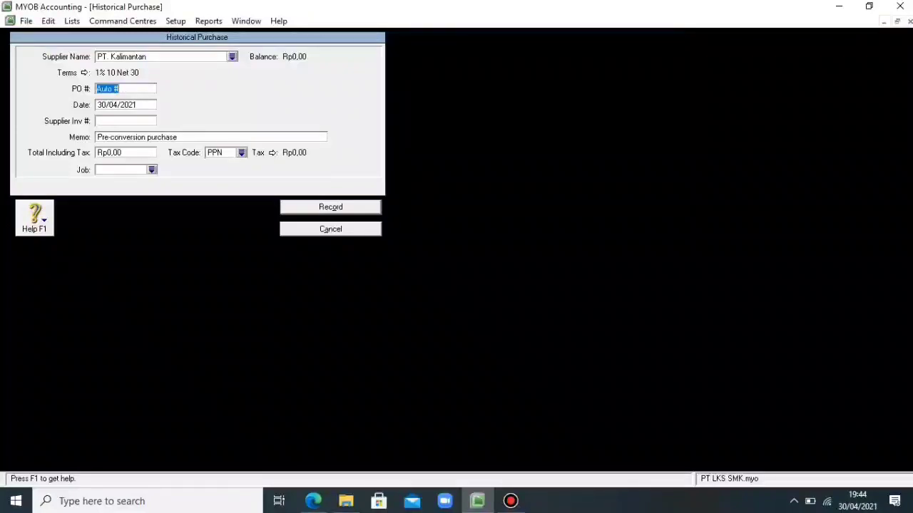
key("BackSpace")
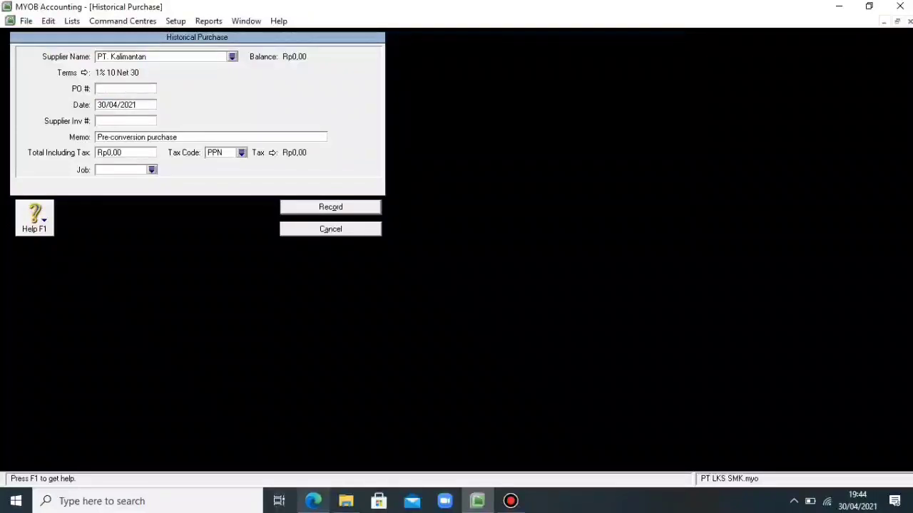
key("alt+Tab")
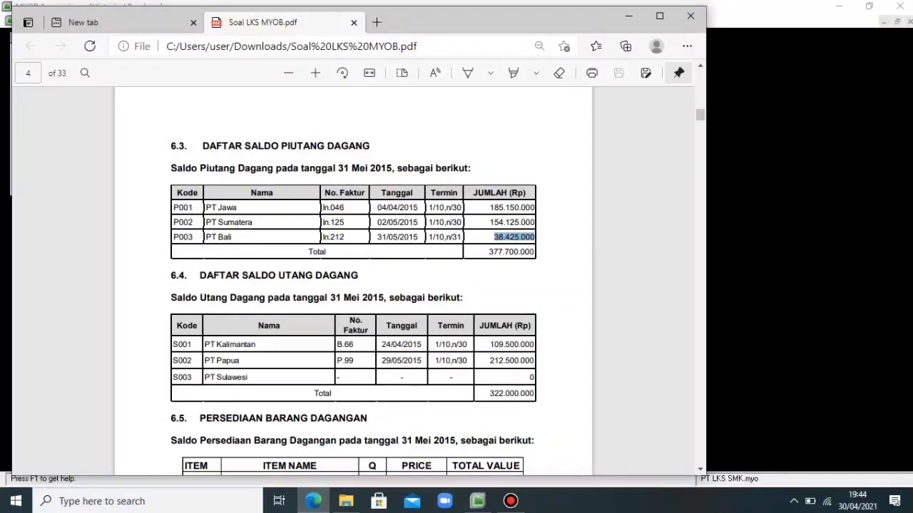
left_click(345, 345)
double_click(345, 344)
key("ctrl+c")
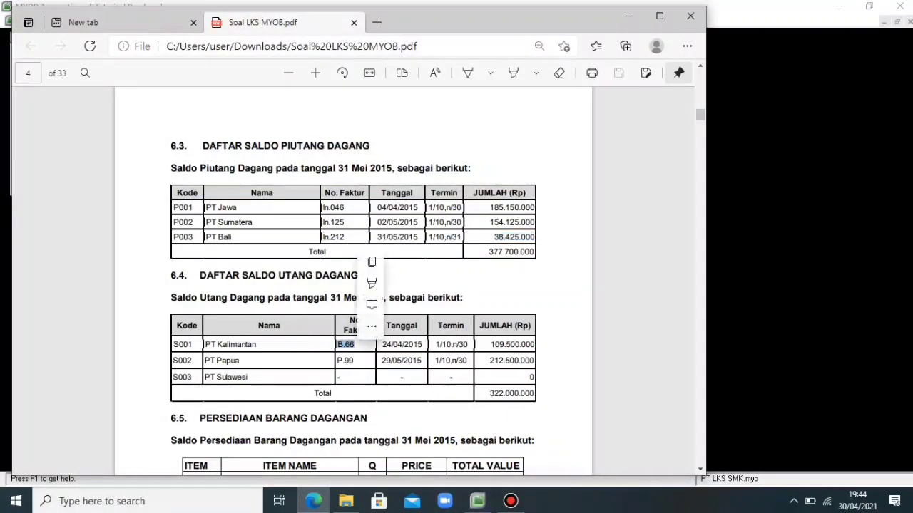
left_click(395, 263)
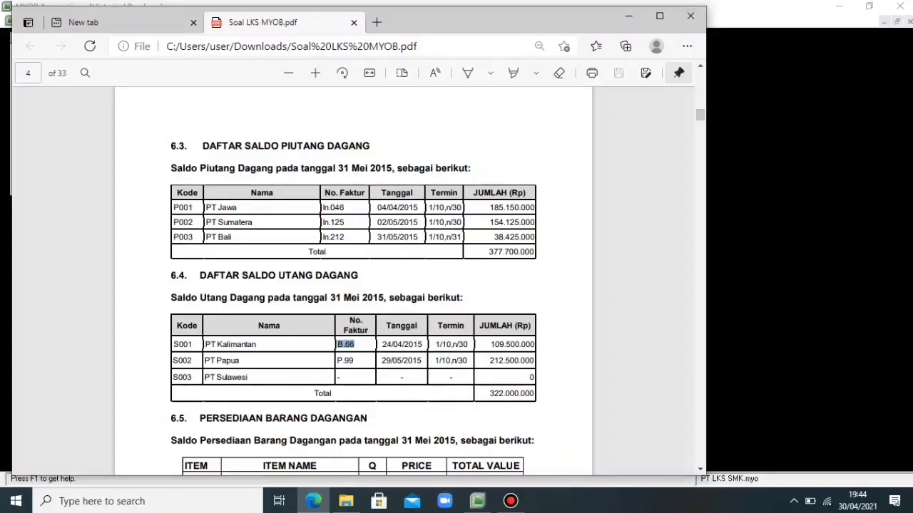
left_click(477, 501)
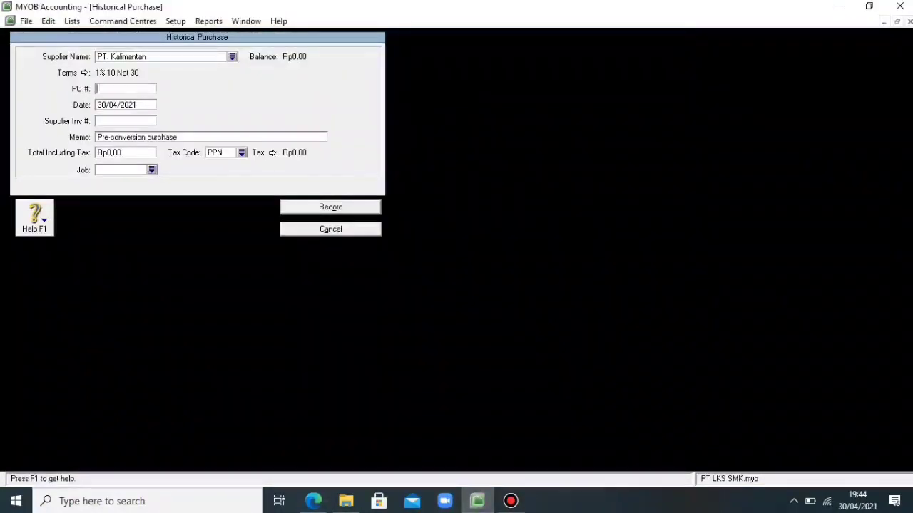
key("ctrl+v")
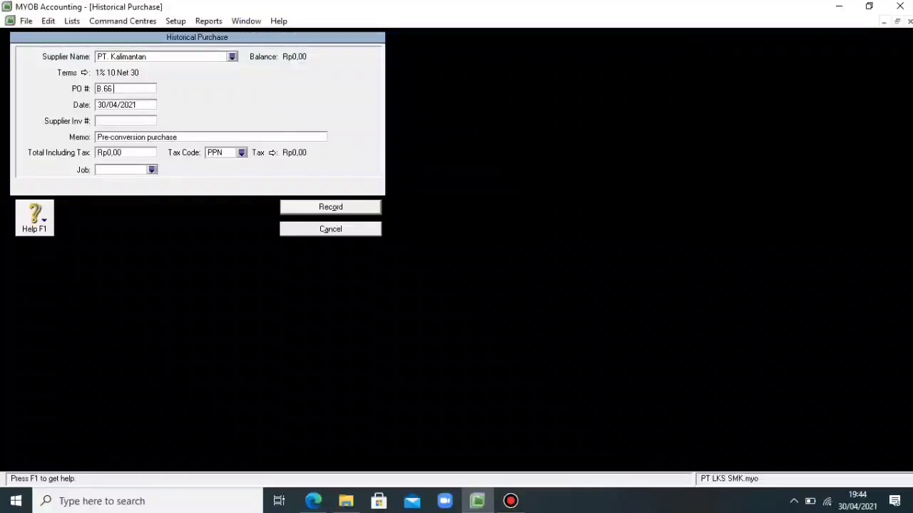
Replace the purchase date with 24/04/2015, copied from PT Kalimantan's row in the PDF's payables table.
key("Tab")
key("BackSpace")
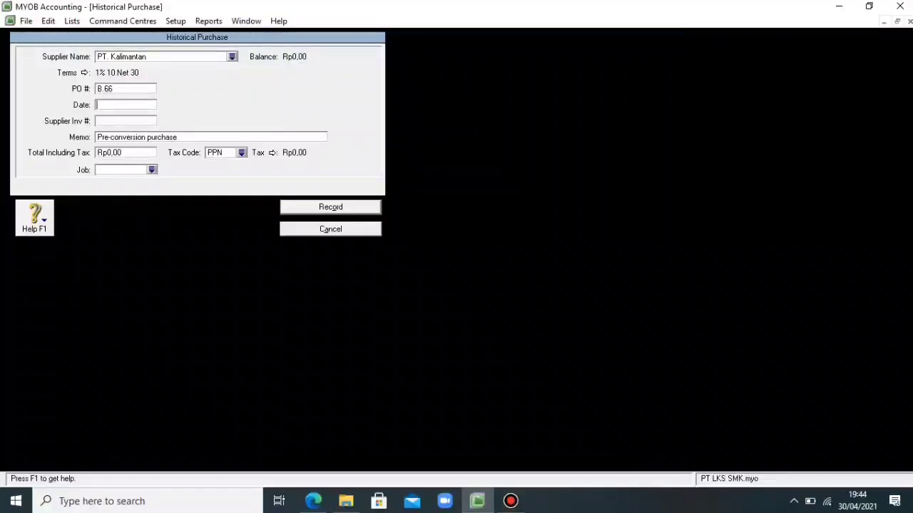
key("alt+Tab")
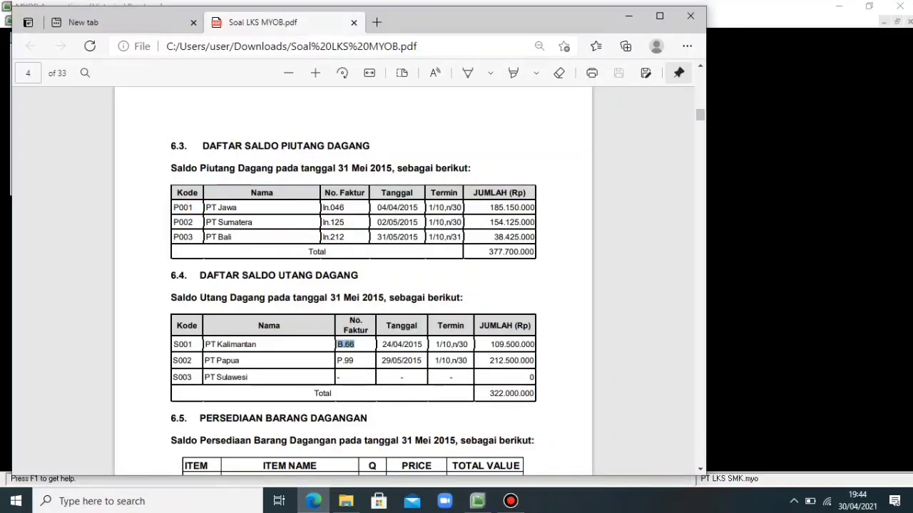
left_click_drag(382, 345, 422, 344)
key("ctrl+c")
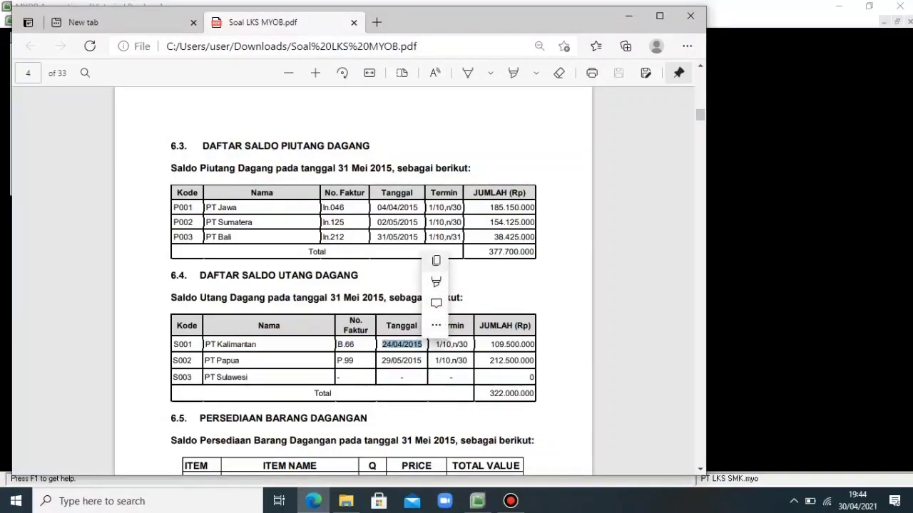
left_click(442, 261)
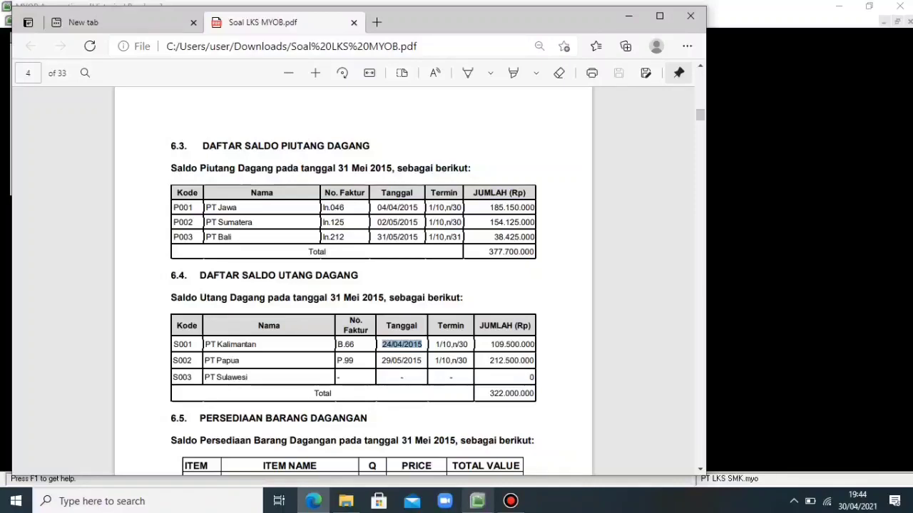
key("alt+Tab")
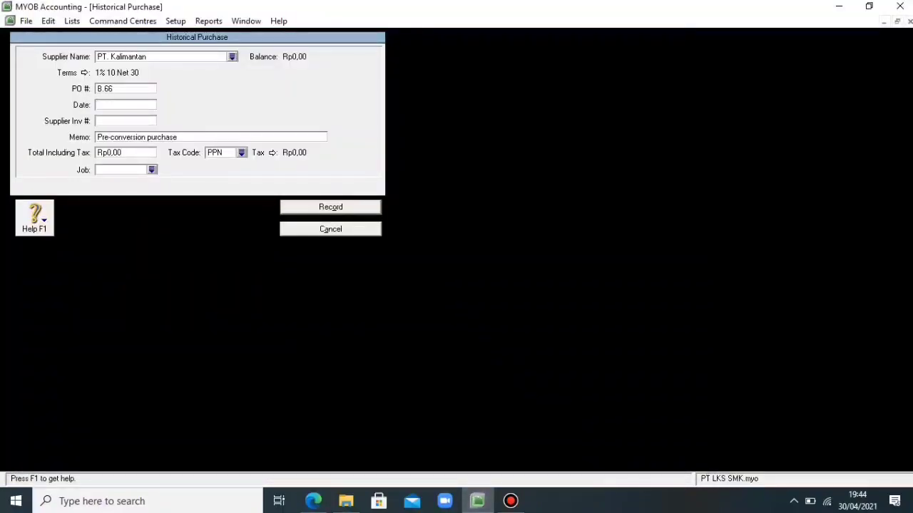
key("ctrl+v")
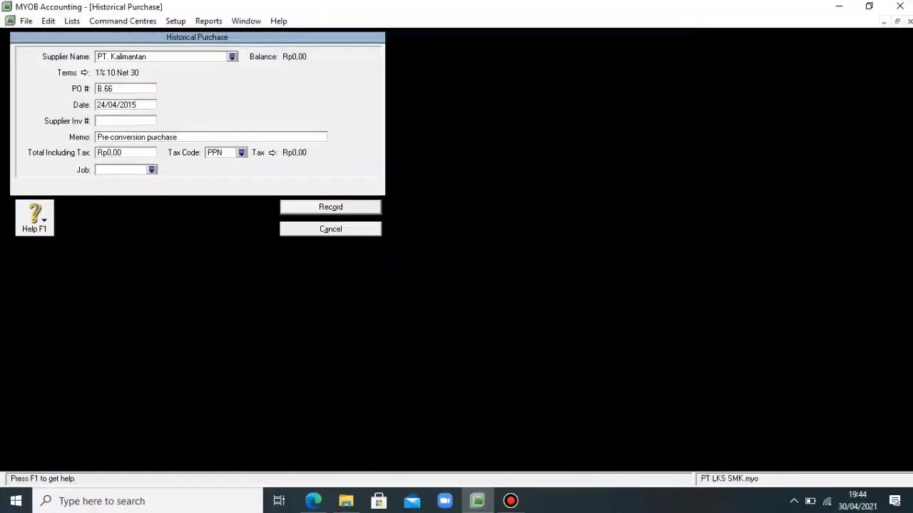
Replace the PT. Kalimantan purchase's memo with "Saldo Awal Utang".
key("Tab")
key("Tab")
key("Delete")
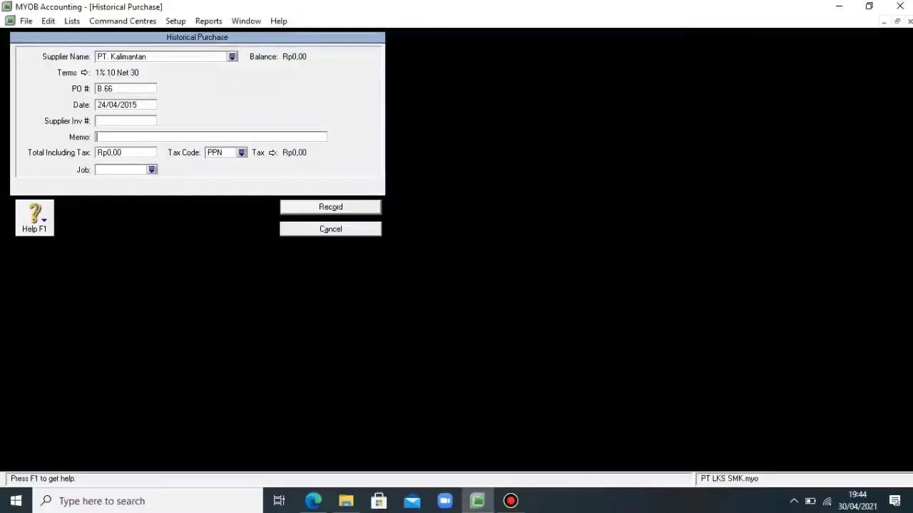
type("SA")
key("BackSpace")
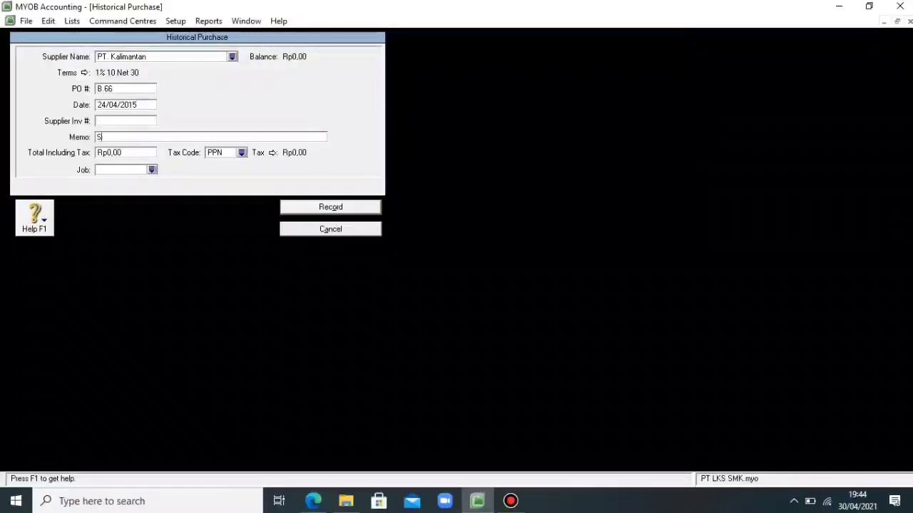
type("aldo")
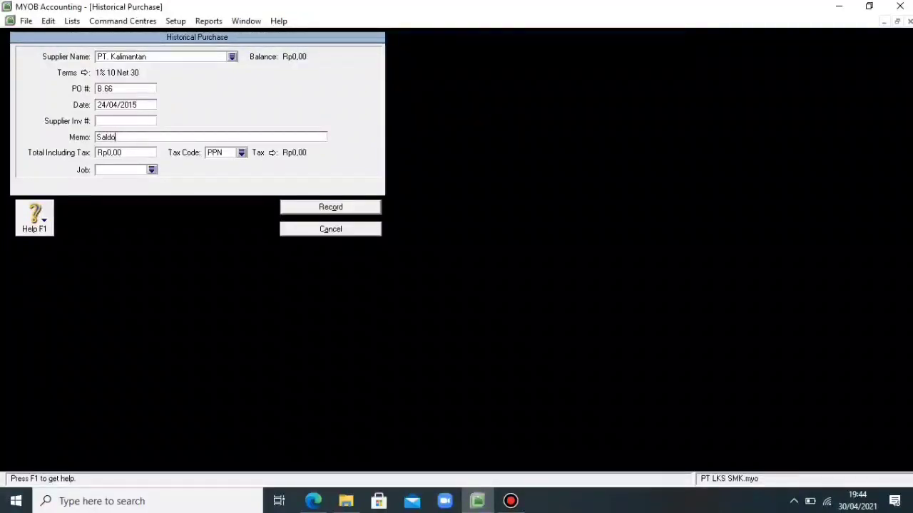
type(" Aw")
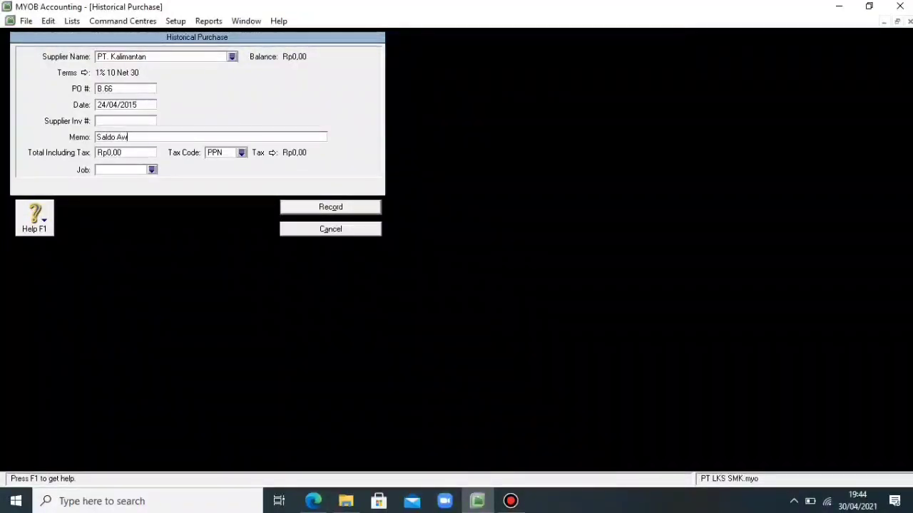
type("al")
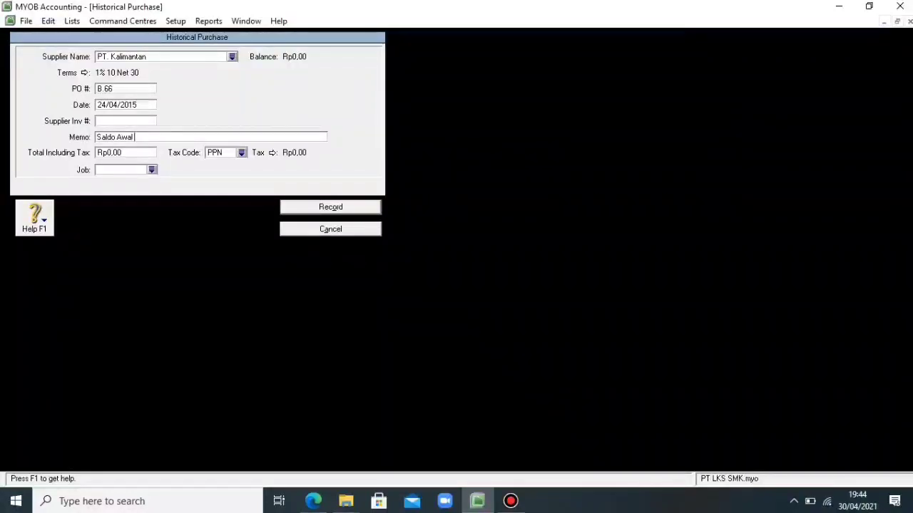
type(" Piuta")
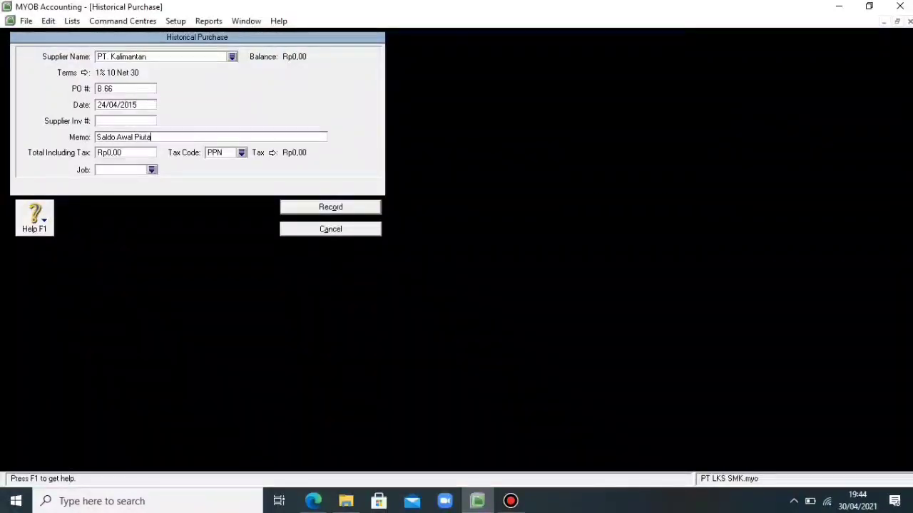
key("BackSpace")
key("BackSpace")
key("BackSpace")
key("BackSpace")
key("BackSpace")
key("BackSpace")
key("BackSpace")
key("BackSpace")
key("BackSpace")
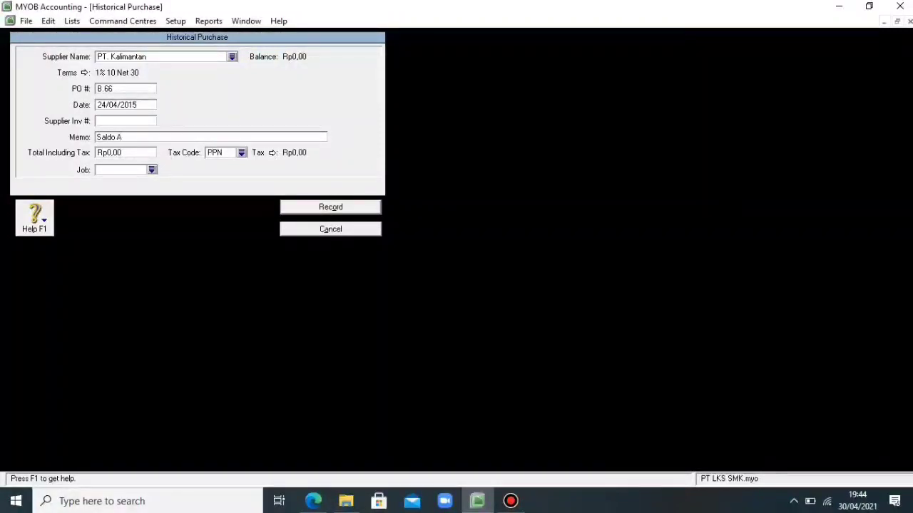
type("wal")
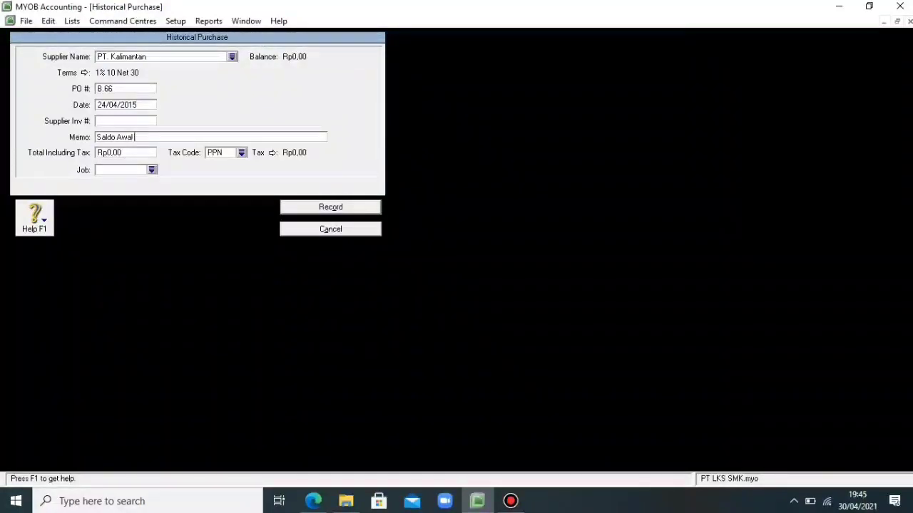
type(" Utang")
Set the purchase's total including tax to 109.500.000, copied from PT Kalimantan's row in the PDF's payables table.
key("Tab")
key("BackSpace")
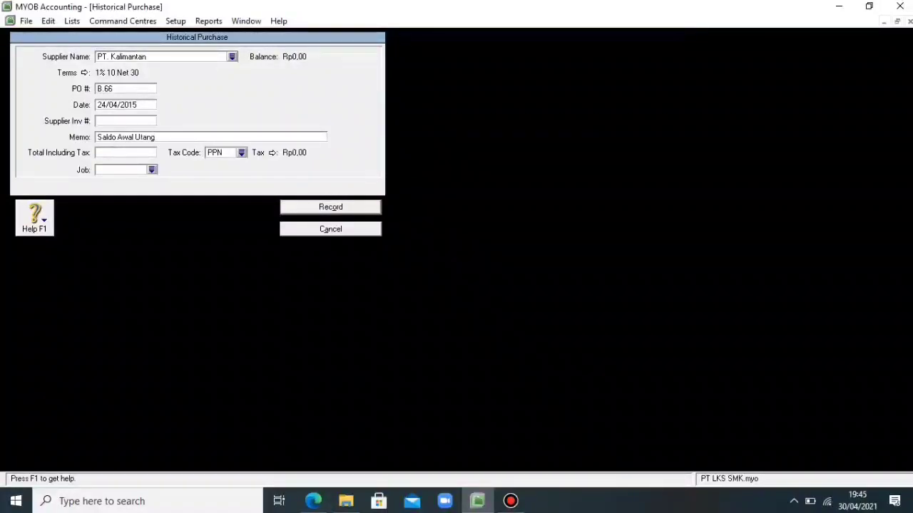
left_click(313, 501)
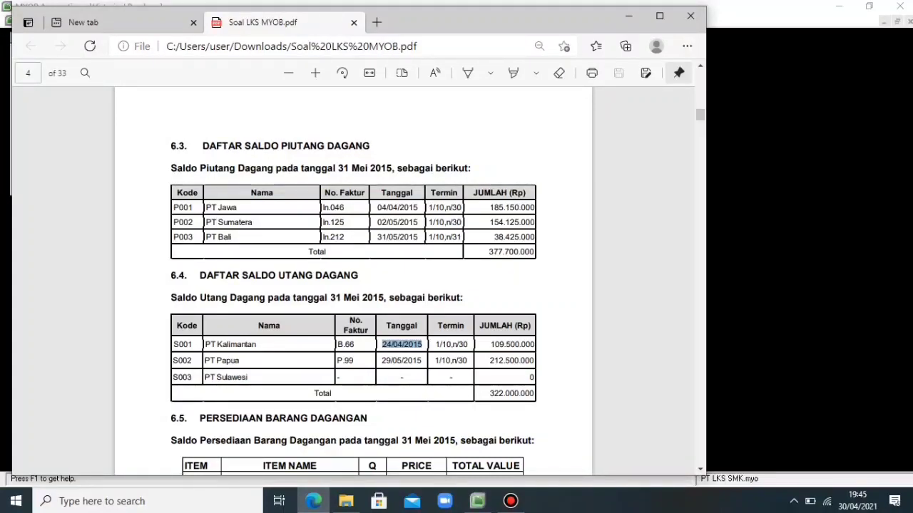
left_click(402, 345)
left_click_drag(489, 345, 535, 345)
key("ctrl+c")
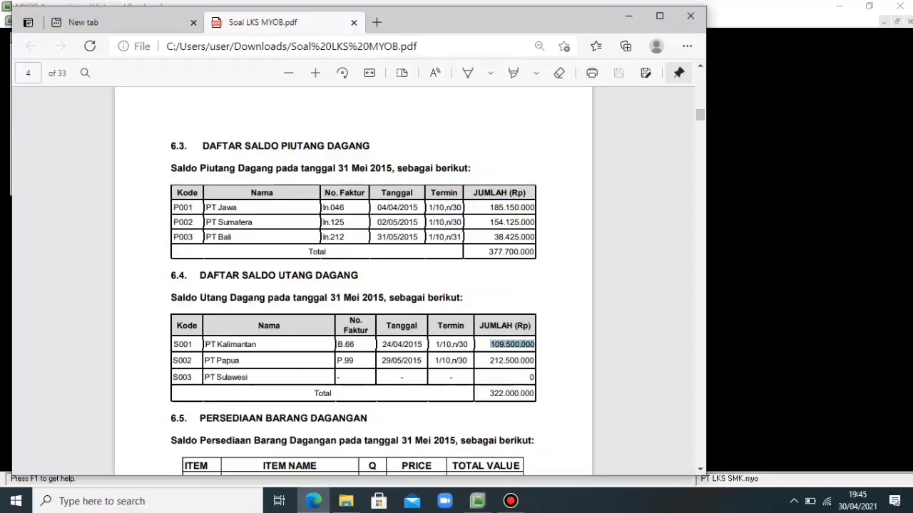
mouse_move(510, 501)
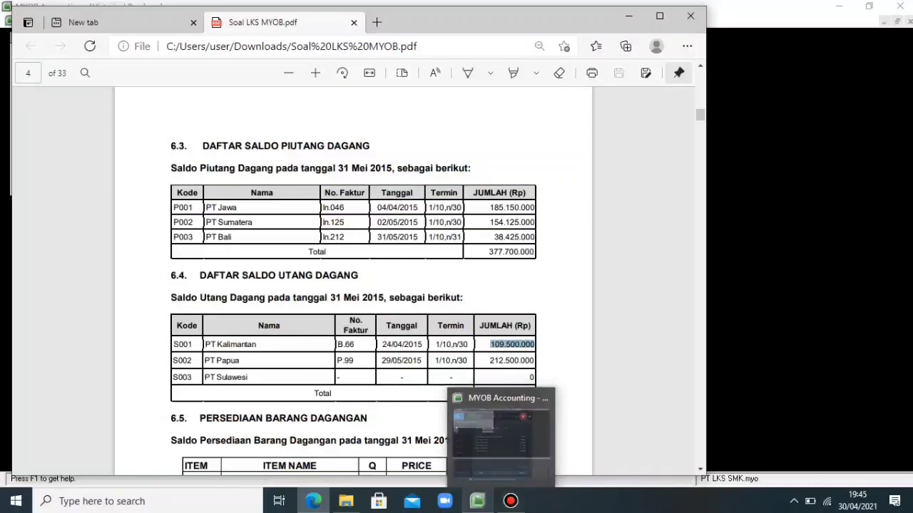
left_click(477, 501)
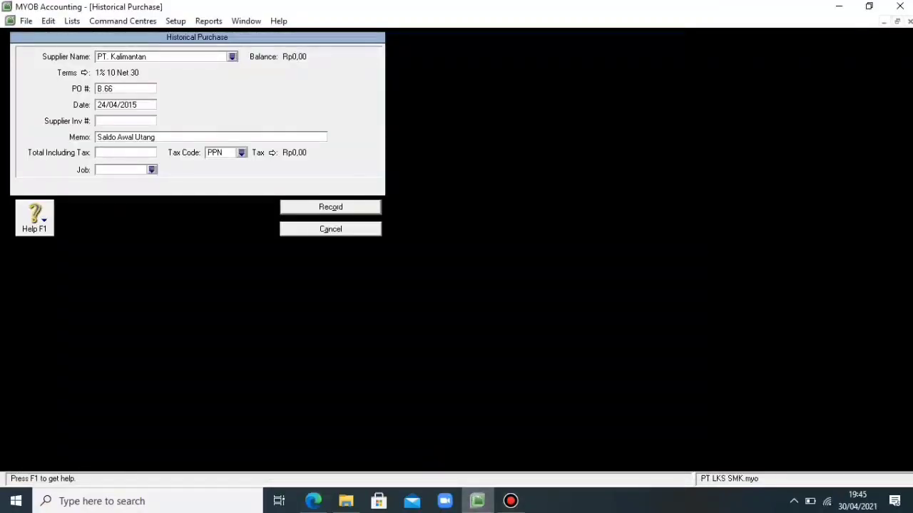
right_click(146, 151)
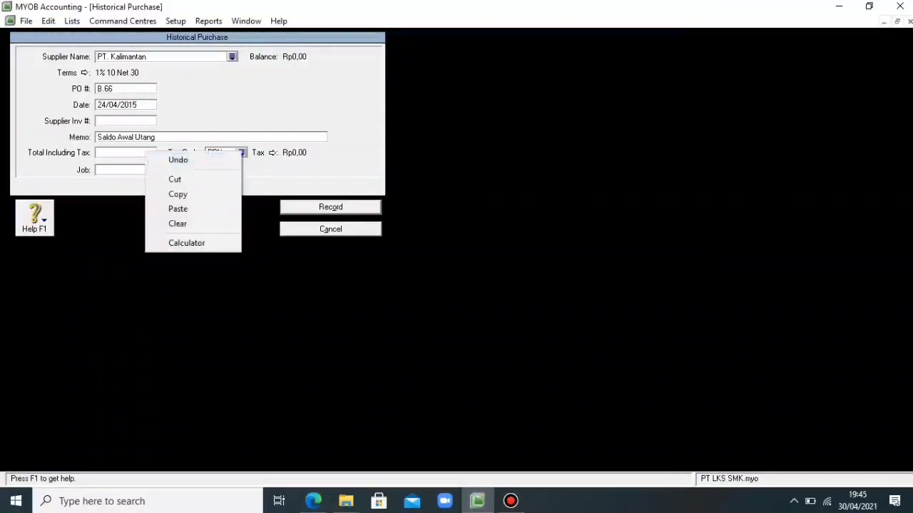
left_click(177, 208)
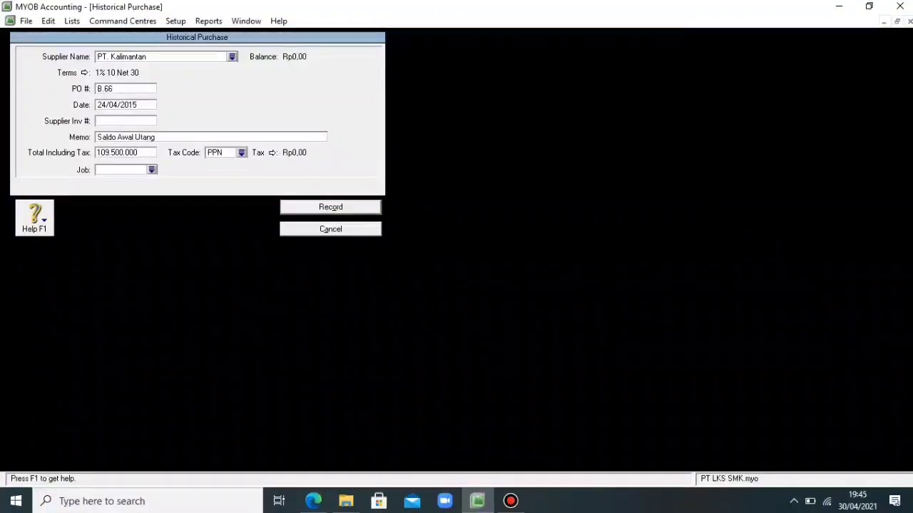
Change the PT. Kalimantan purchase's tax code to N-T (Non-Taxable) and record the historical purchase.
key("Tab")
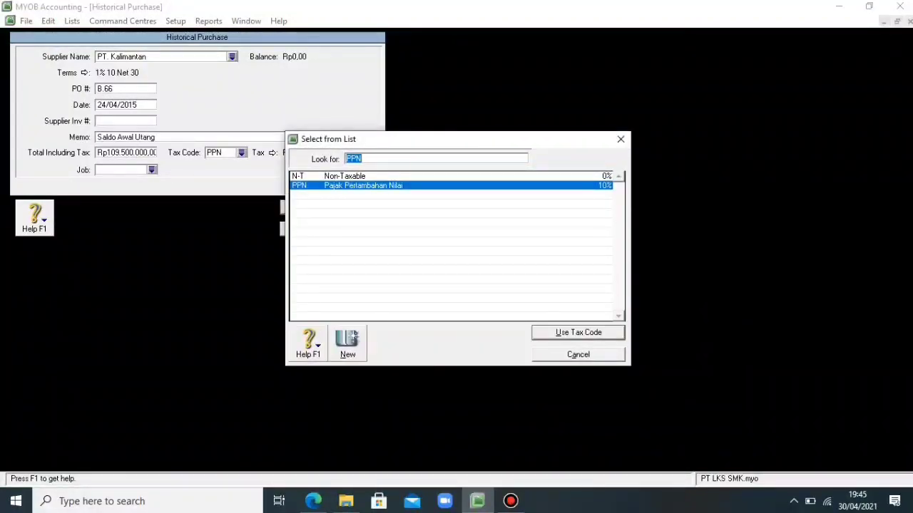
left_click(344, 176)
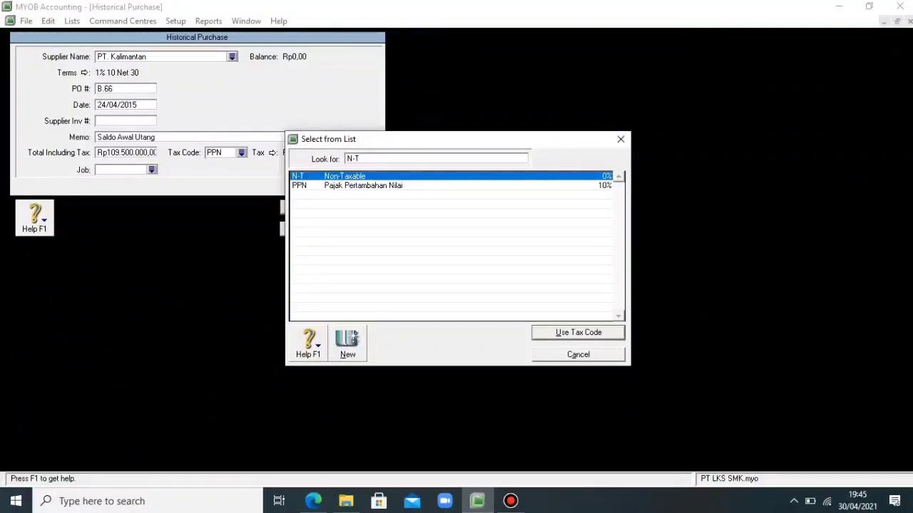
key("Return")
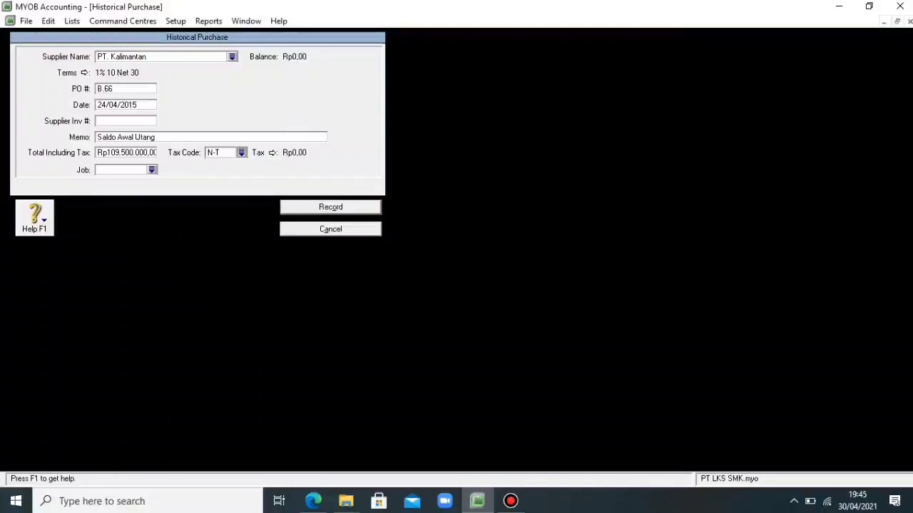
key("Return")
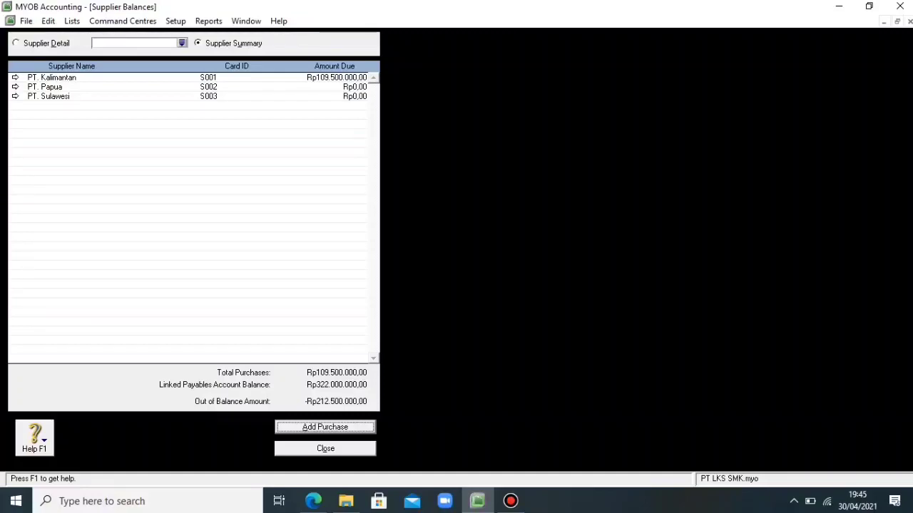
Add another historical purchase with PT. Papua as the supplier.
key("Return")
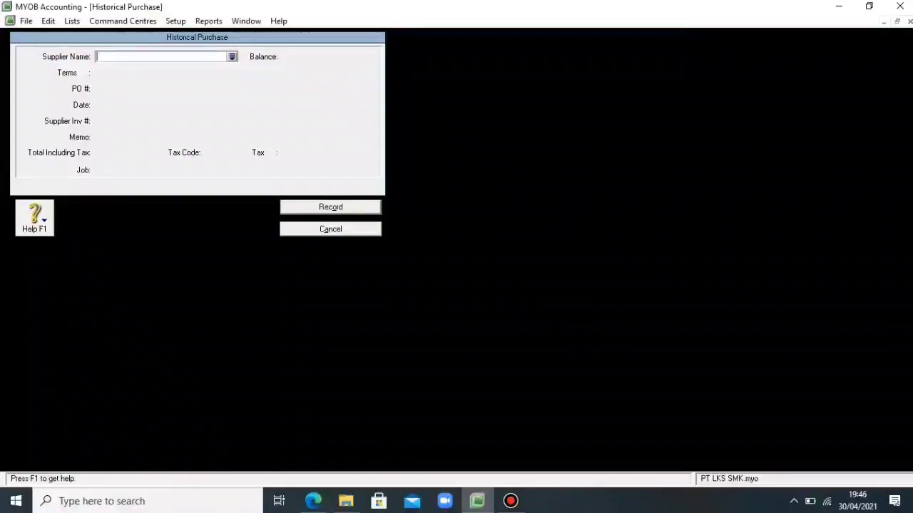
left_click(232, 56)
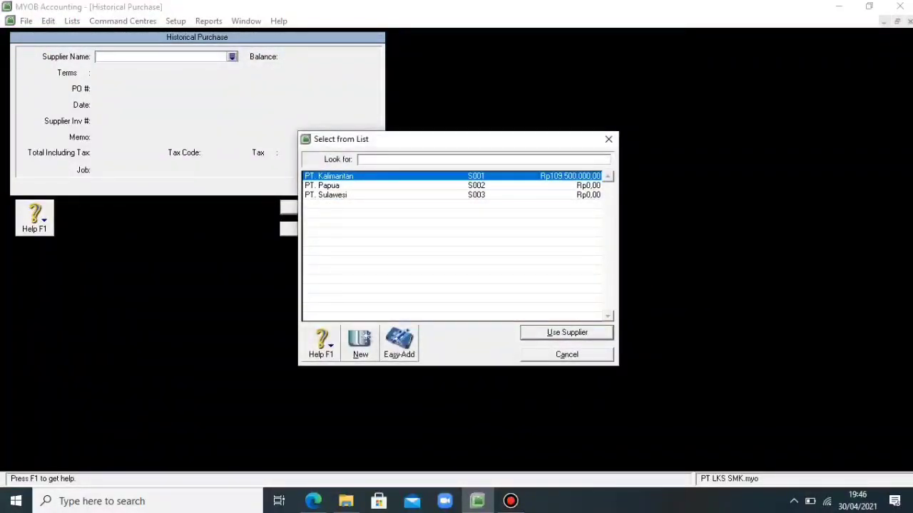
left_click(322, 185)
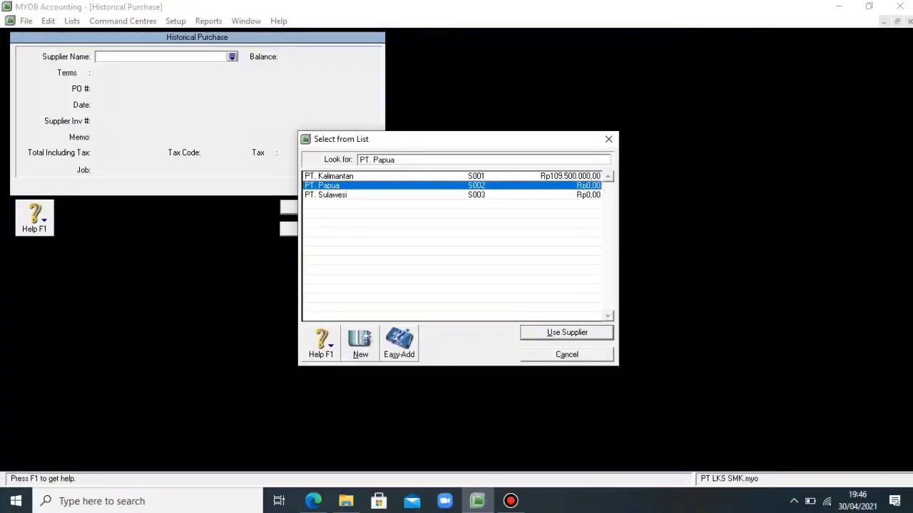
key("Return")
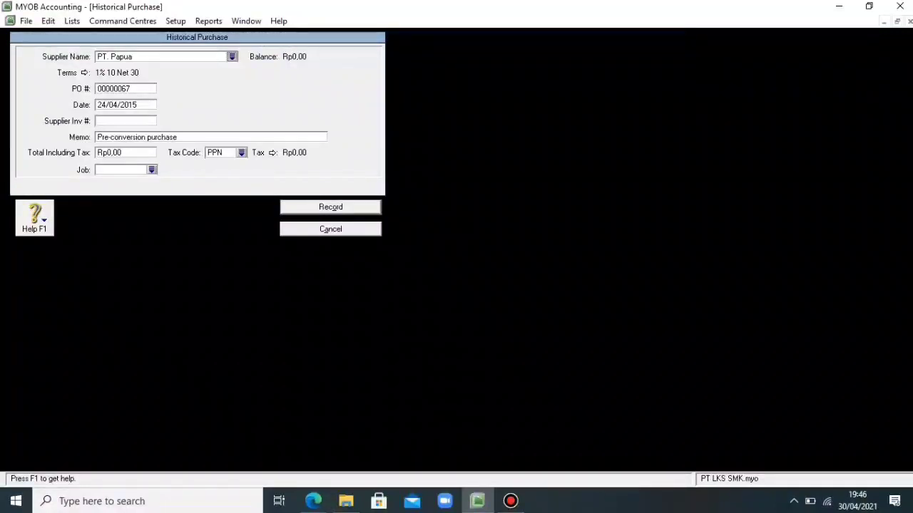
Replace the PT. Papua purchase's PO number with P.99, copied from PT Papua's row in the PDF's payables table.
key("Tab")
key("BackSpace")
key("alt+Tab")
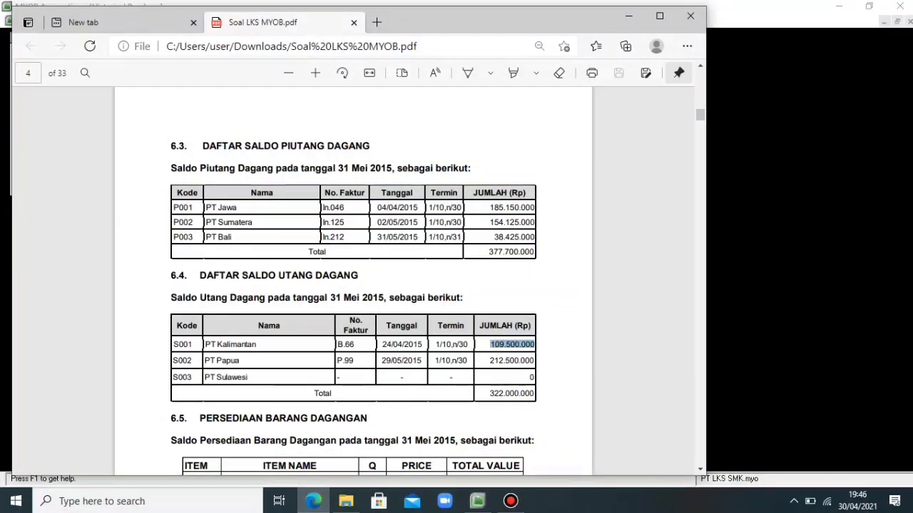
left_click(340, 361)
left_click_drag(339, 361, 355, 361)
key("ctrl+c")
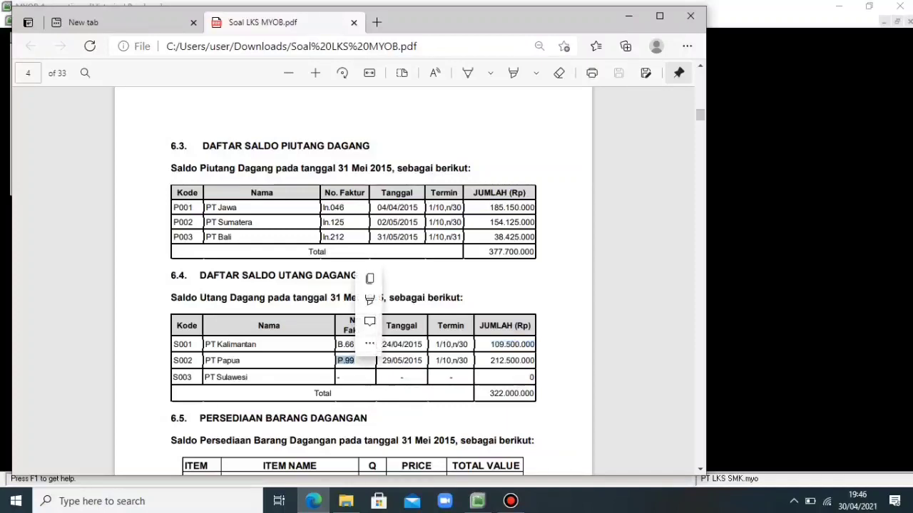
left_click(392, 279)
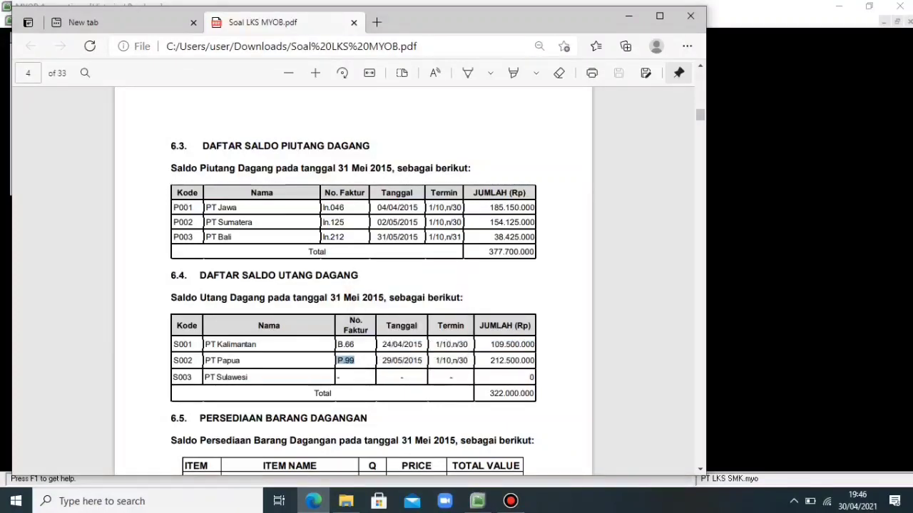
left_click(477, 501)
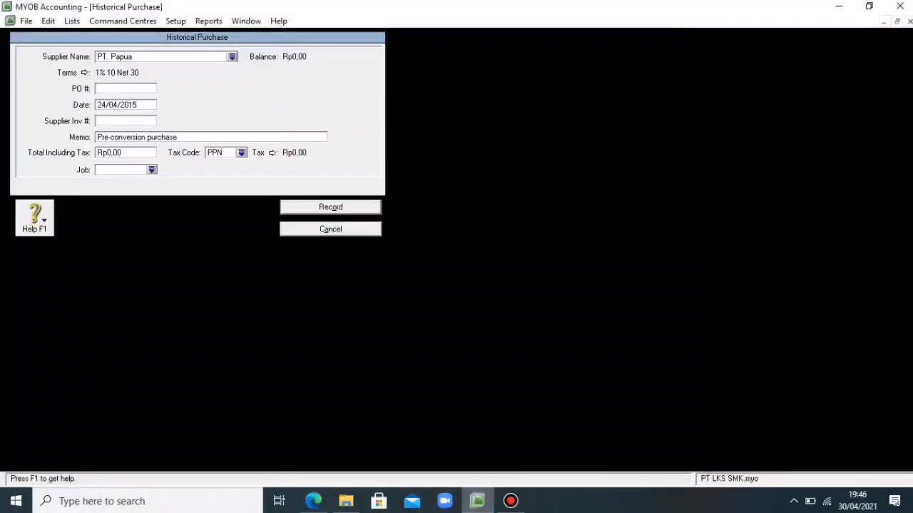
key("ctrl+v")
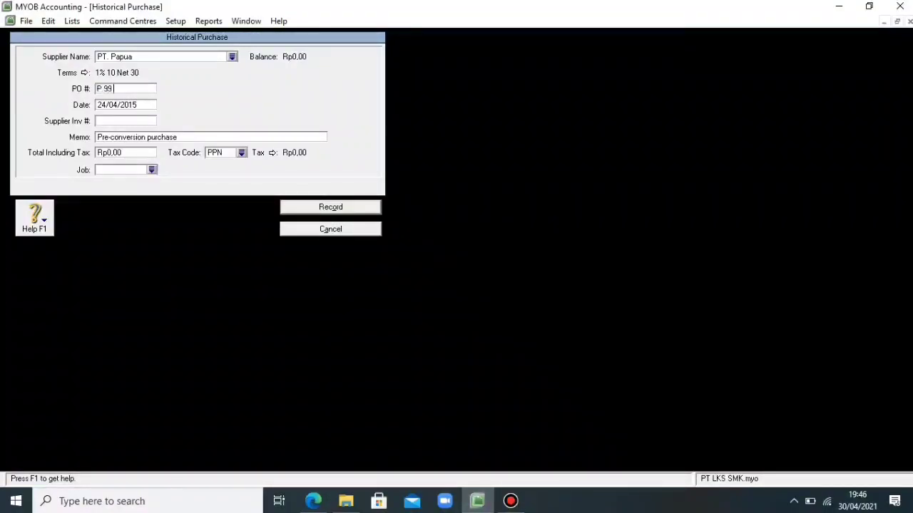
key("Tab")
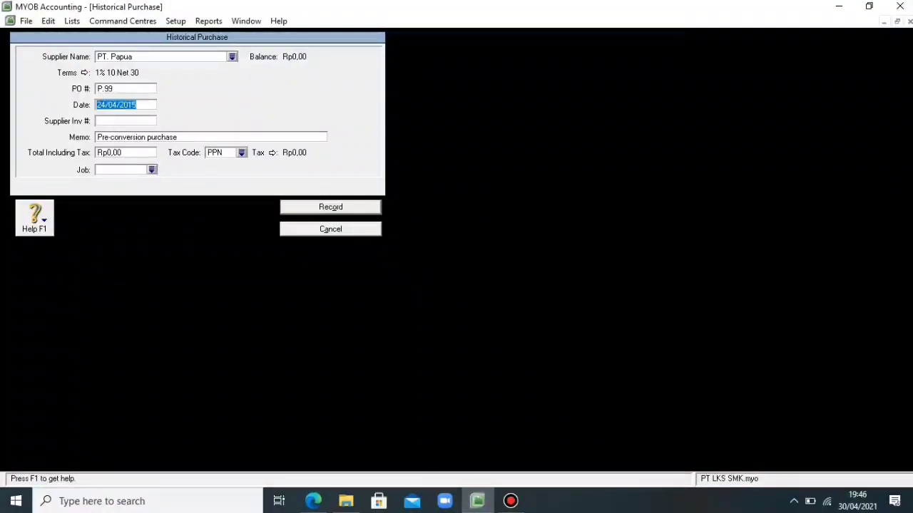
Replace the PT. Papua purchase's date with 29/05/2015, copied from PT Papua's row in the PDF's payables table.
key("BackSpace")
left_click(314, 502)
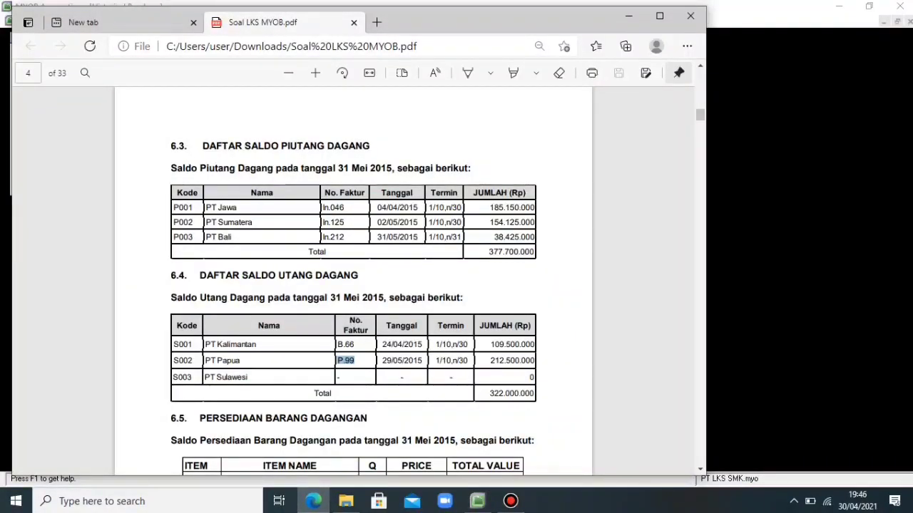
left_click_drag(382, 360, 422, 360)
key("ctrl+c")
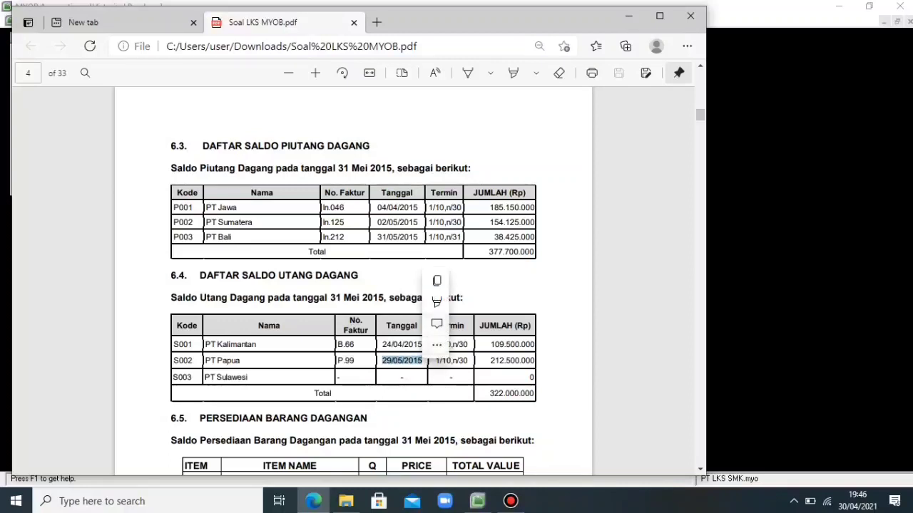
left_click(437, 280)
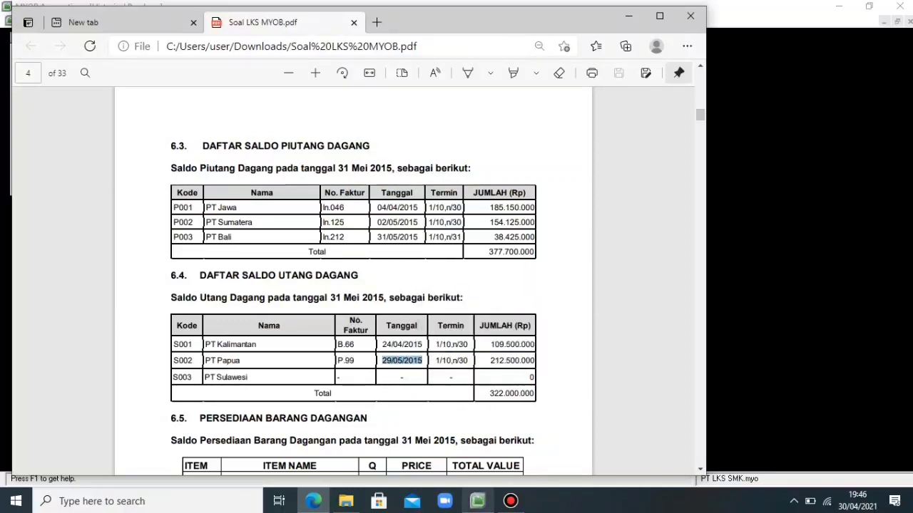
left_click(478, 501)
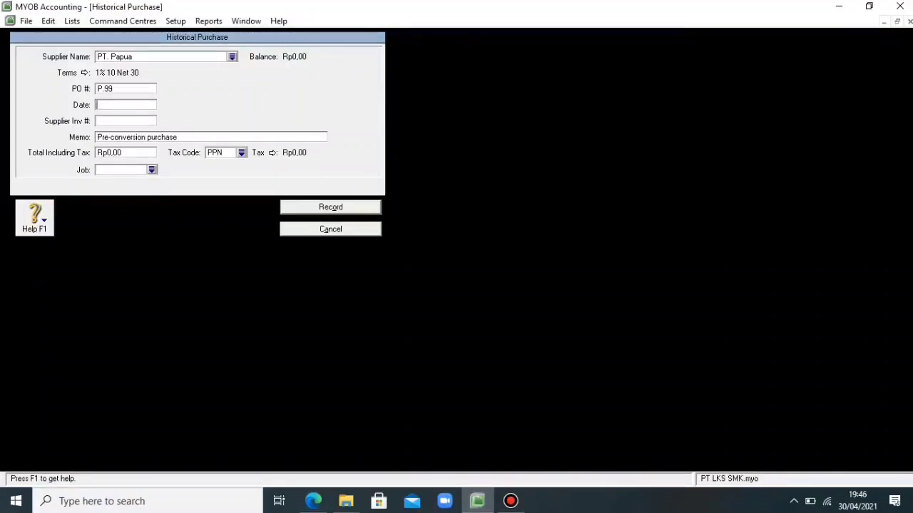
key("ctrl+v")
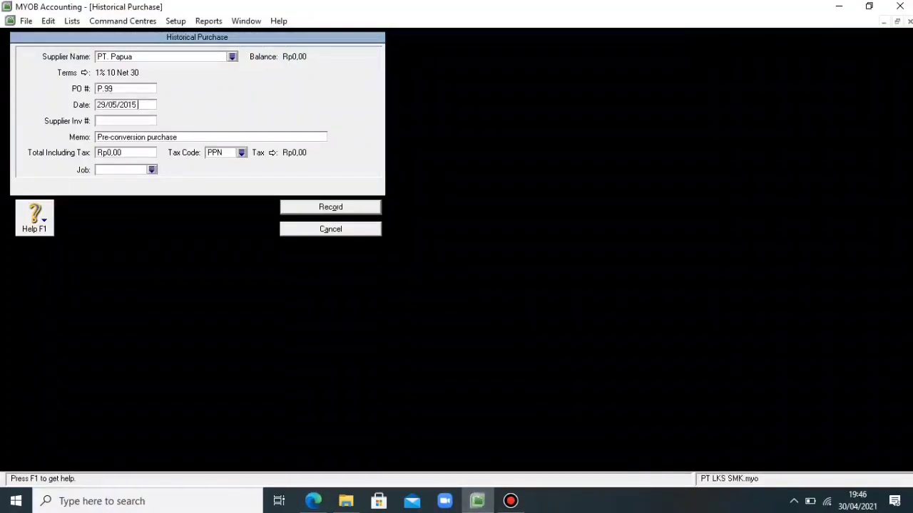
Replace the PT. Papua purchase's memo with "Saldo Awal Utang".
key("Tab")
key("Tab")
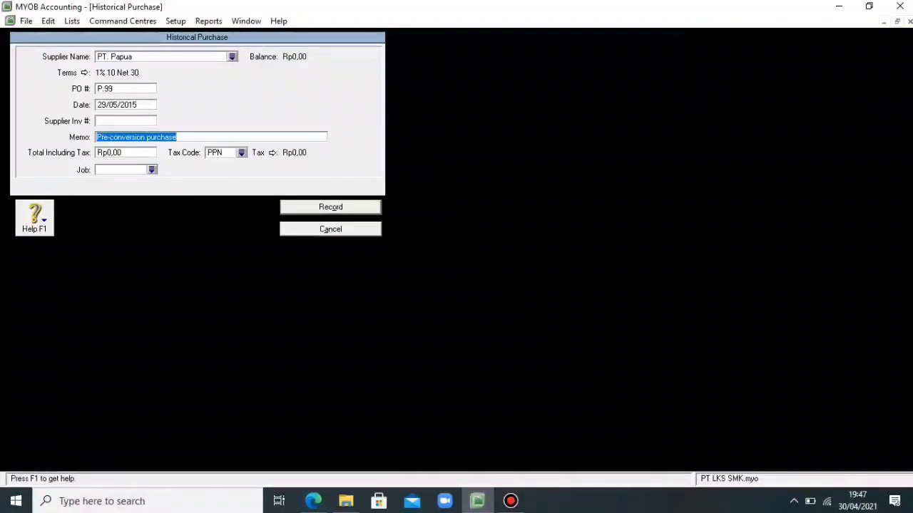
key("BackSpace")
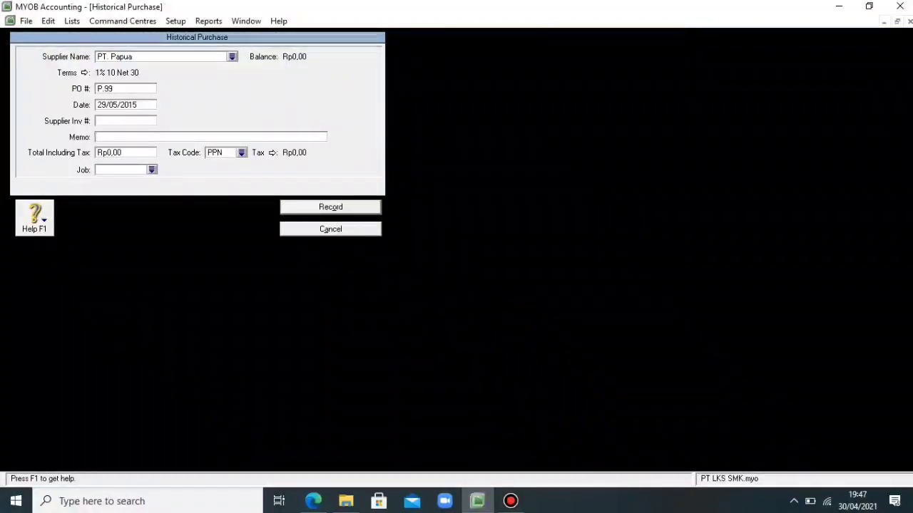
type("s")
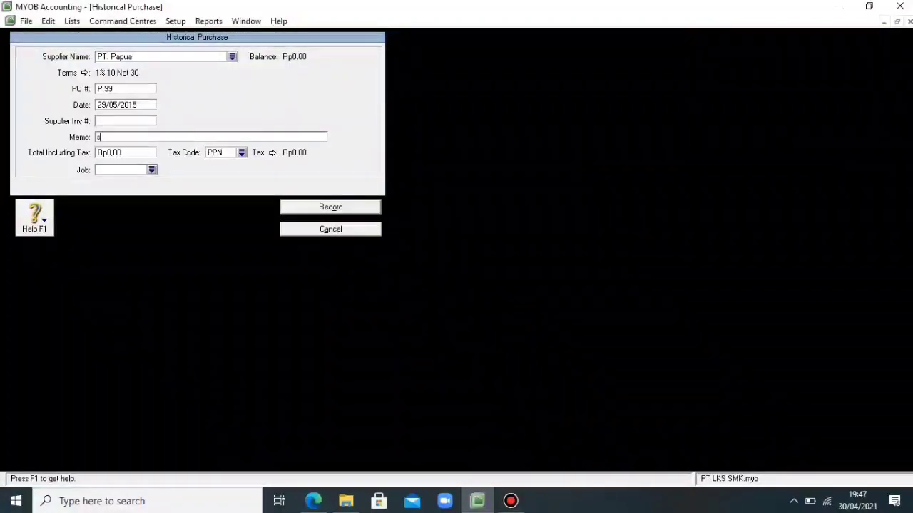
key("BackSpace")
type("S")
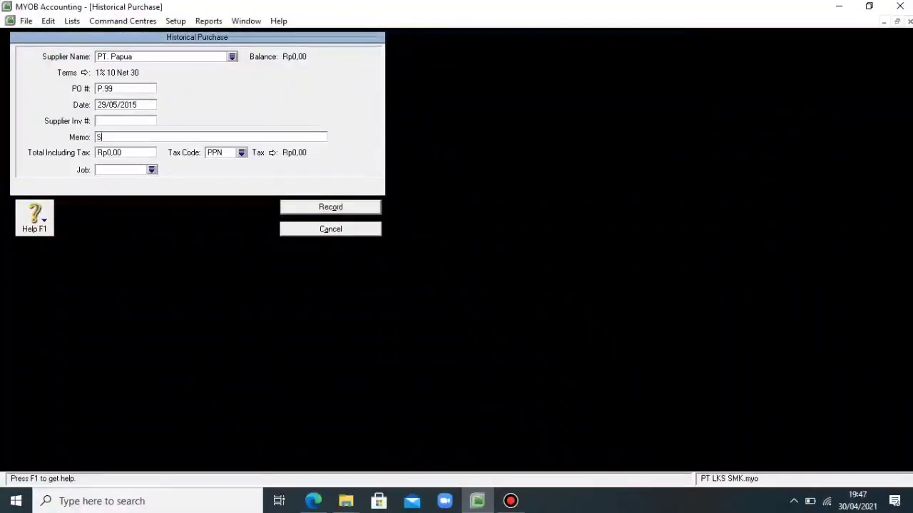
type("aldo")
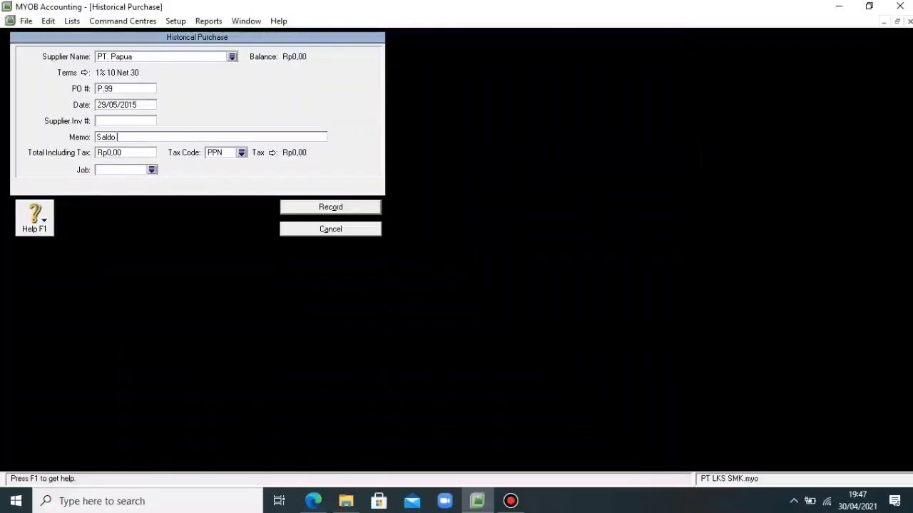
type(" Awal Utang")
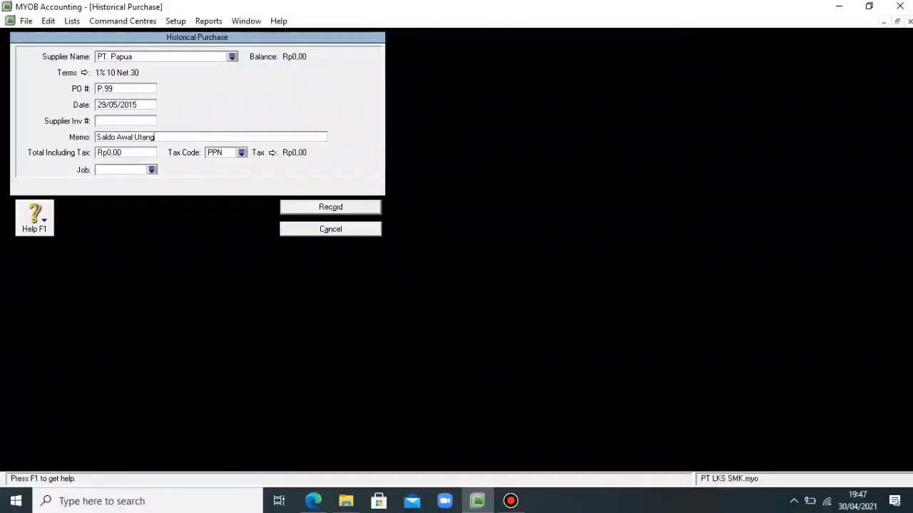
Set the purchase's total including tax to 212.500.000, copied from PT Papua's row in the PDF's payables table.
key("Tab")
key("BackSpace")
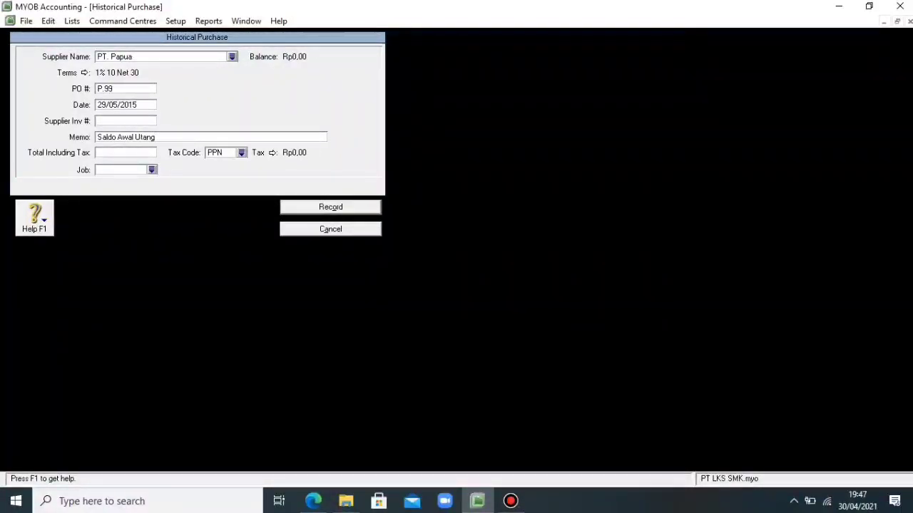
left_click(313, 501)
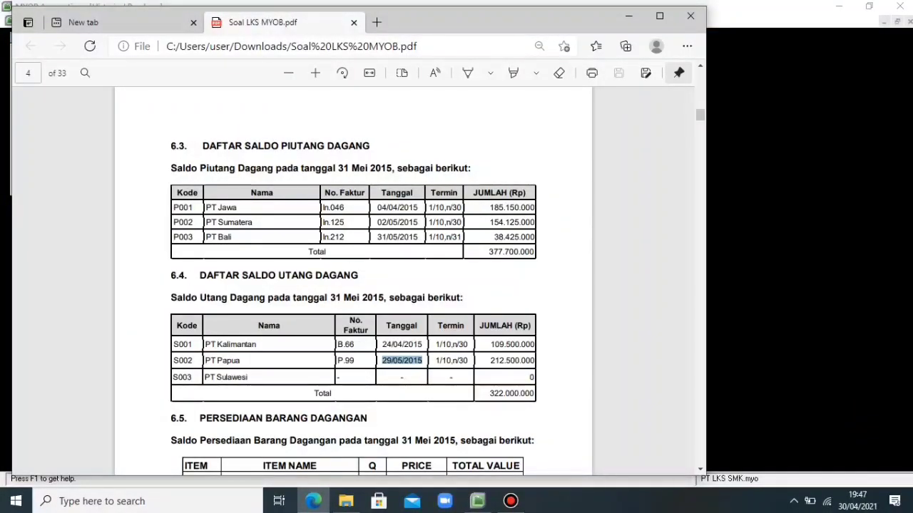
left_click_drag(490, 360, 536, 361)
left_click(551, 283)
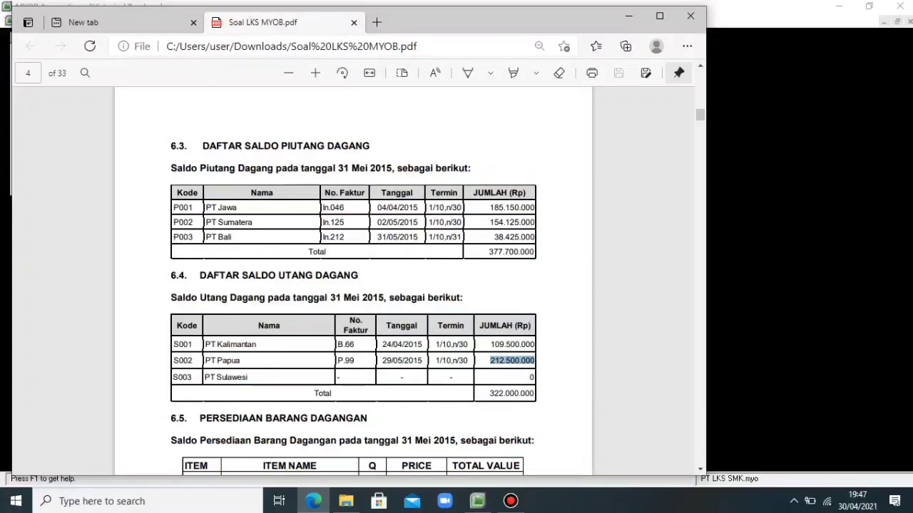
left_click(477, 501)
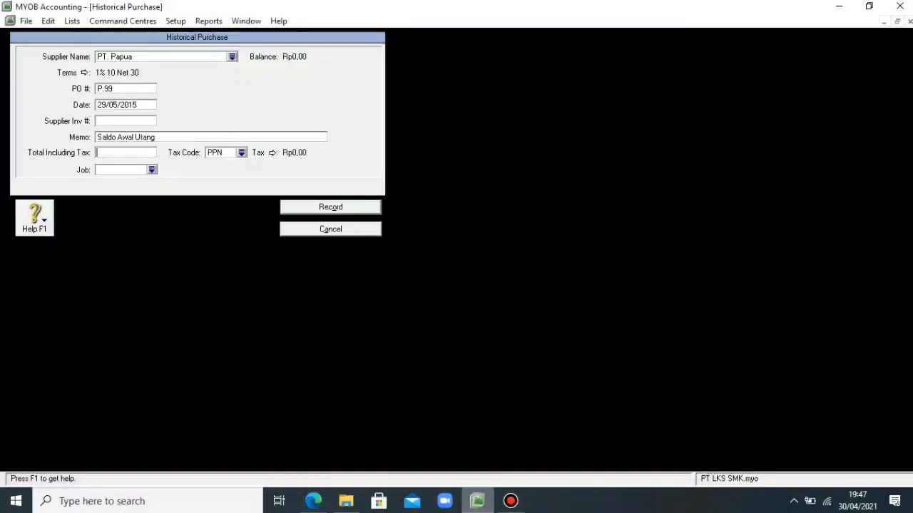
right_click(107, 154)
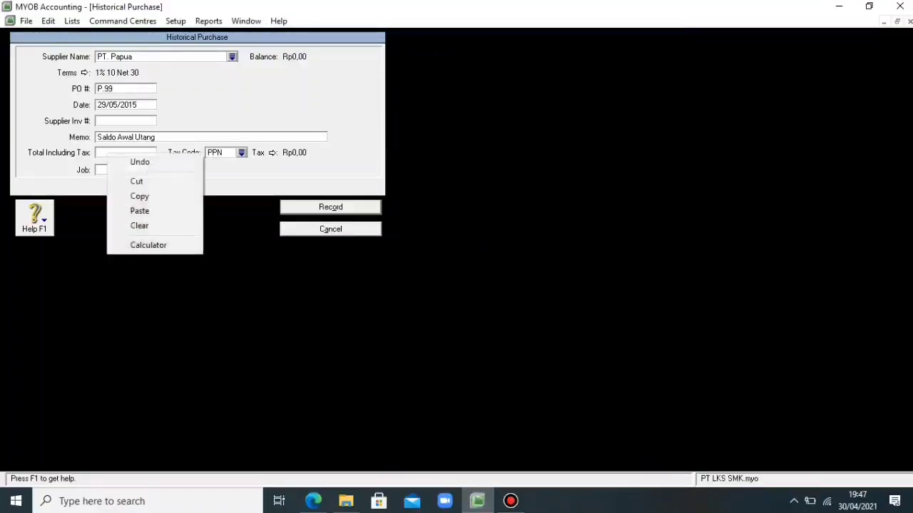
left_click(139, 210)
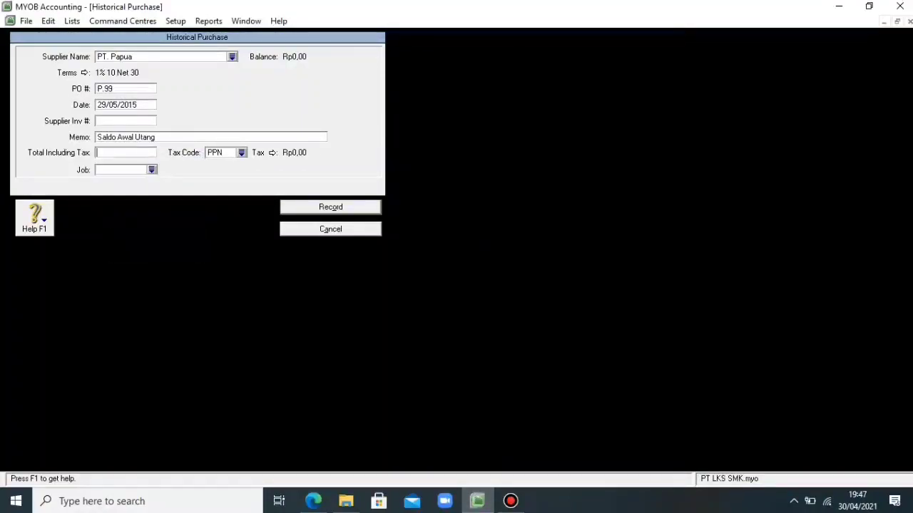
left_click(313, 502)
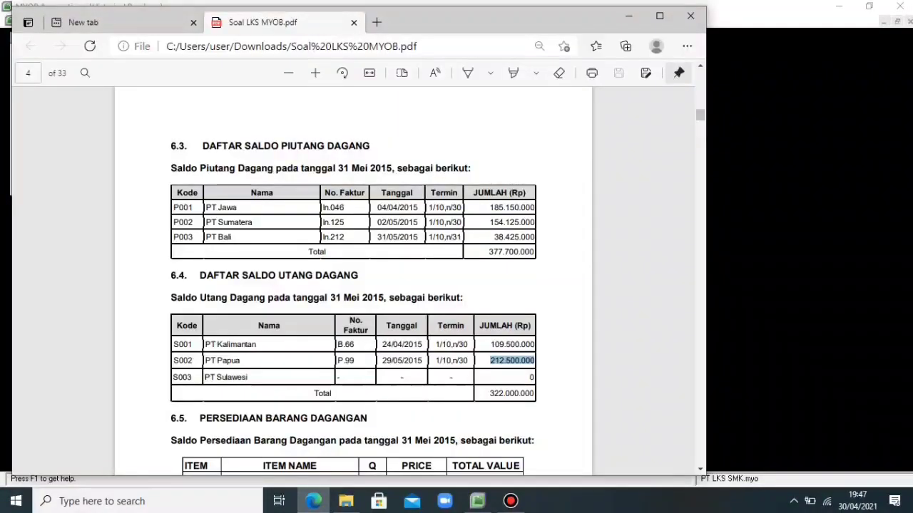
left_click_drag(489, 361, 534, 361)
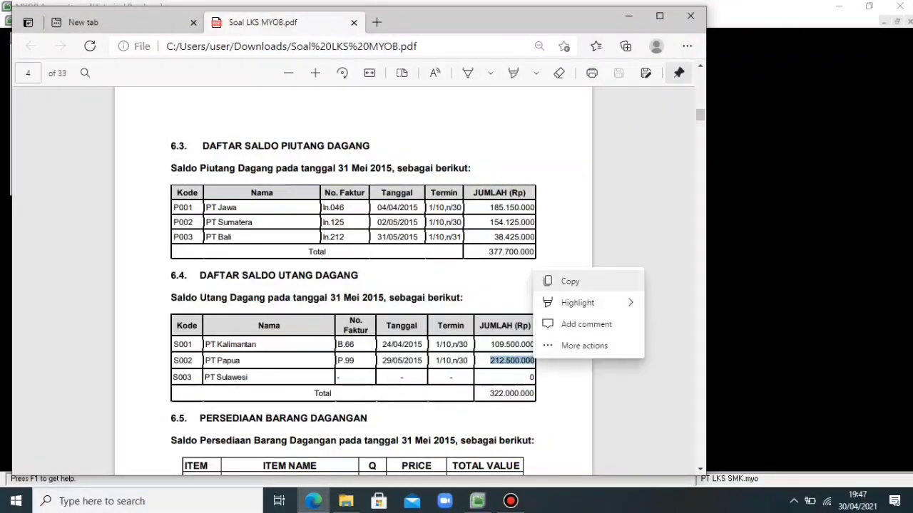
key("ctrl+c")
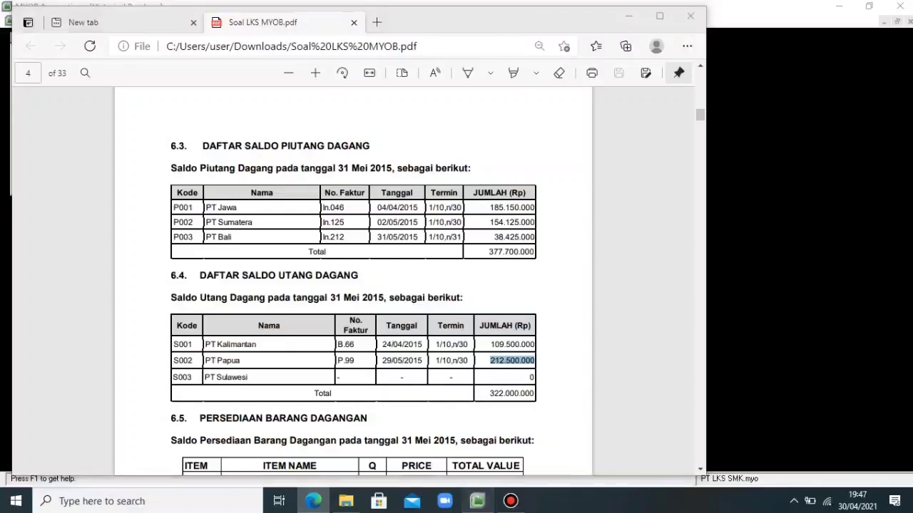
left_click(477, 501)
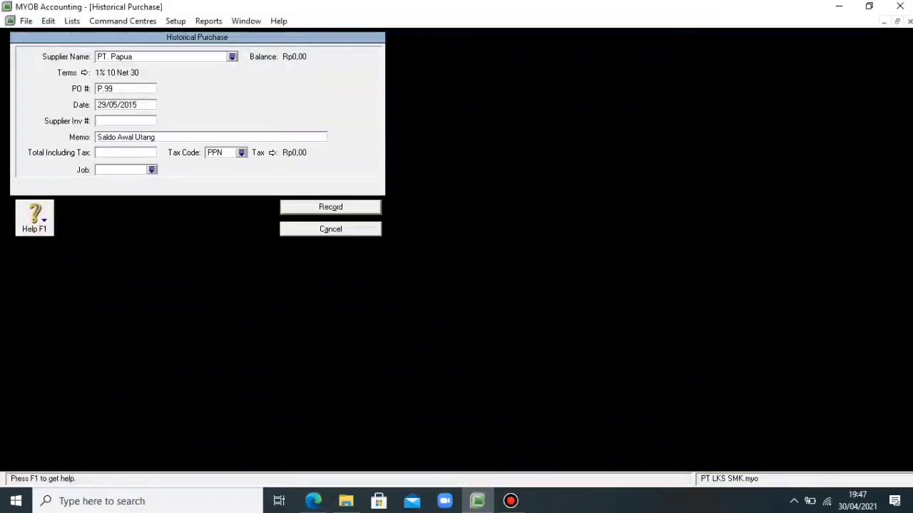
right_click(131, 151)
left_click(176, 210)
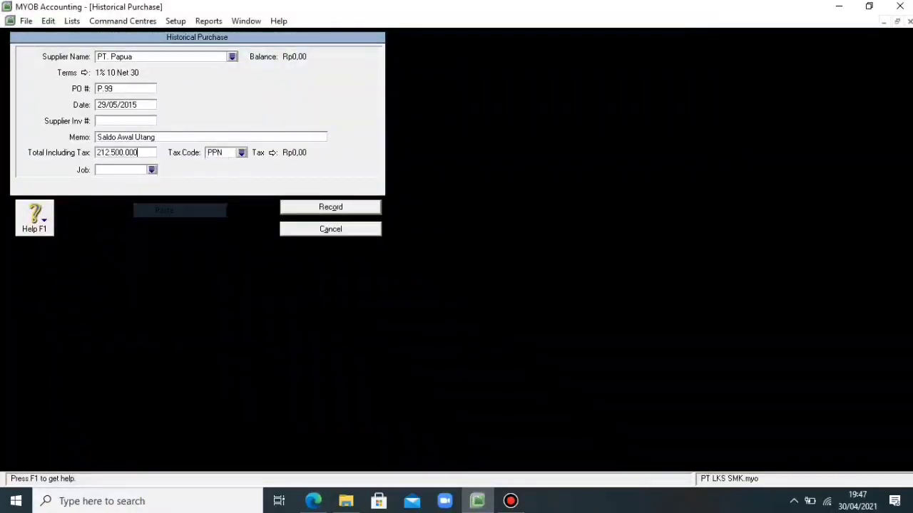
Change the PT. Papua purchase's tax code to N-T (Non-Taxable) and record the historical purchase.
left_click(241, 153)
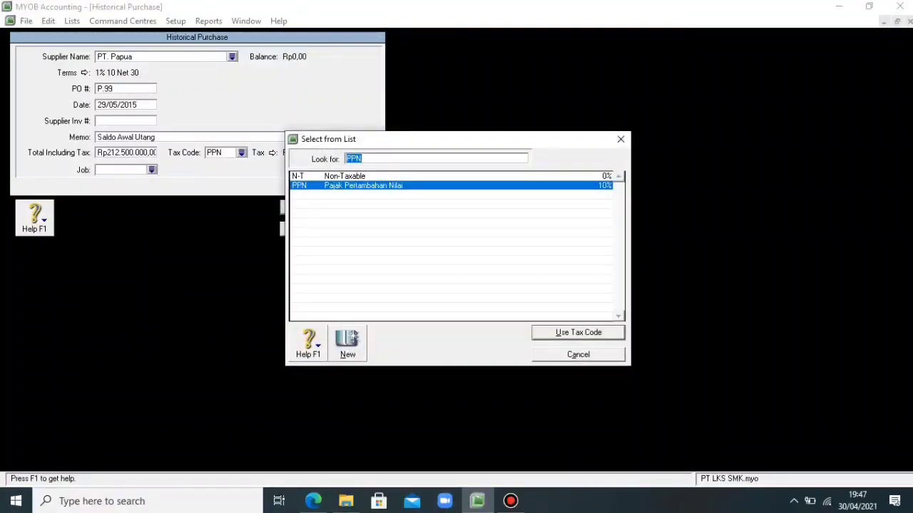
type("N-T")
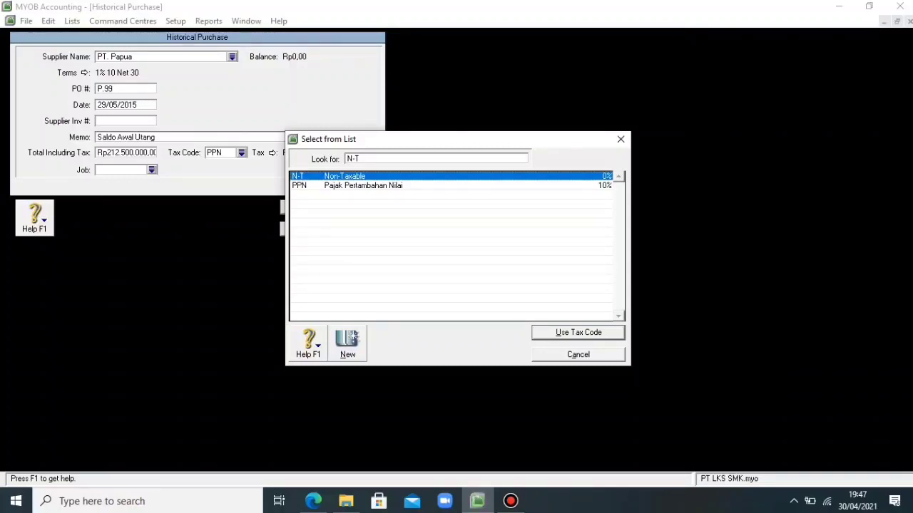
key("Return")
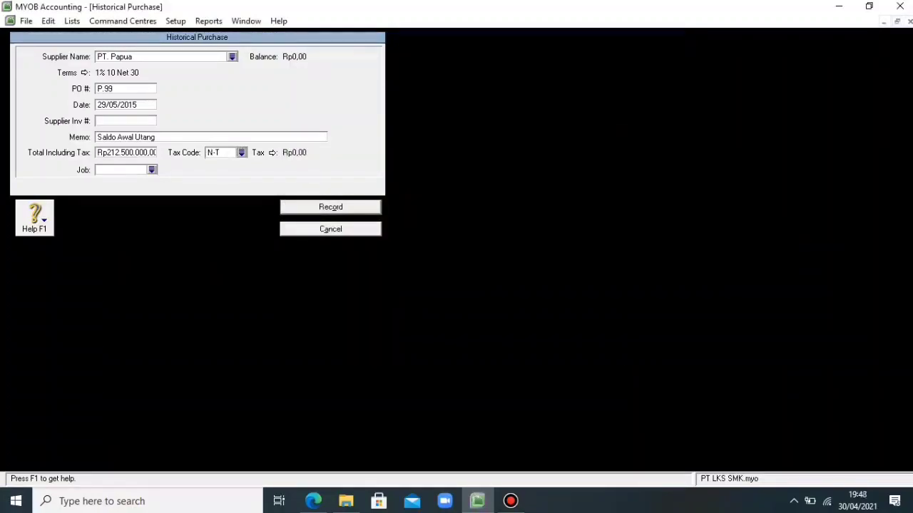
key("Return")
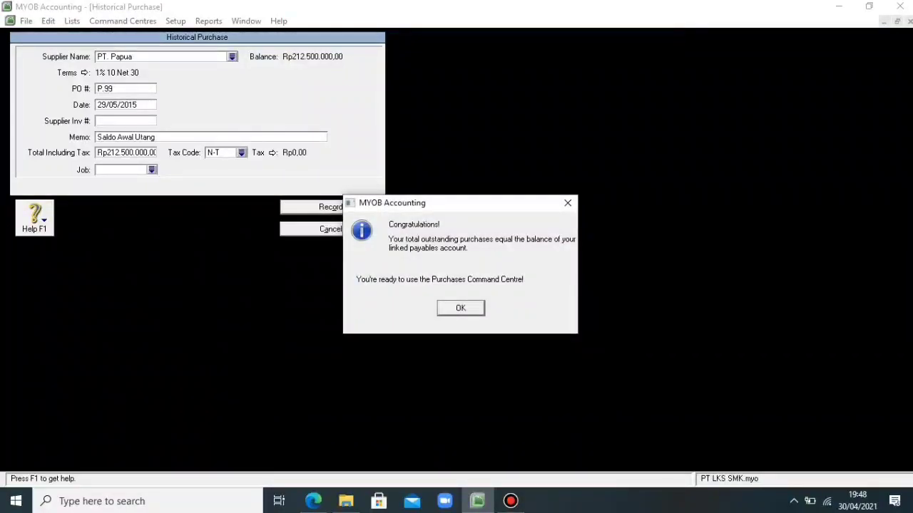
key("Return")
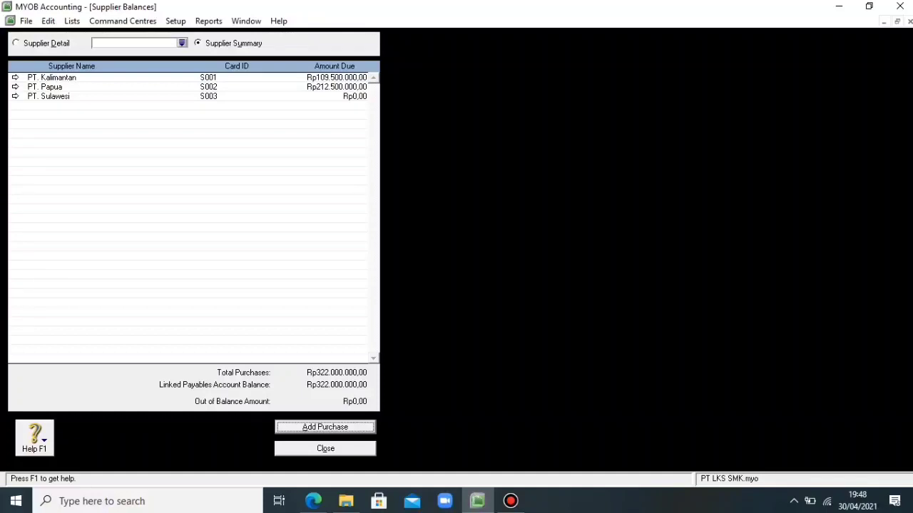
Close the supplier balances and the cards list, and open the inventory Items List.
key("Escape")
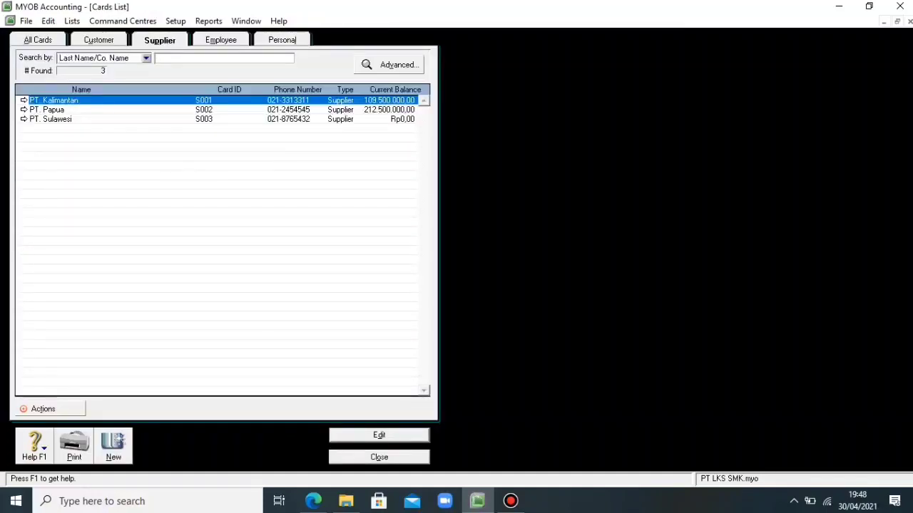
key("Escape")
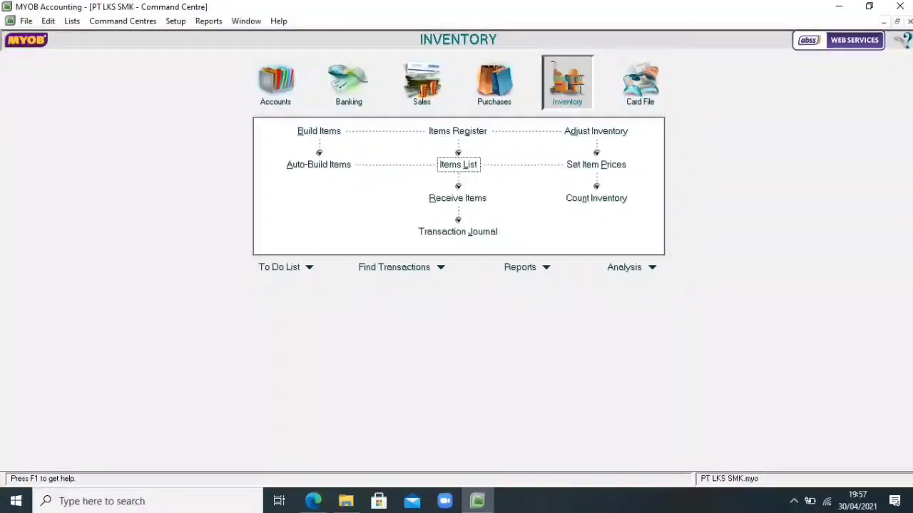
key("Return")
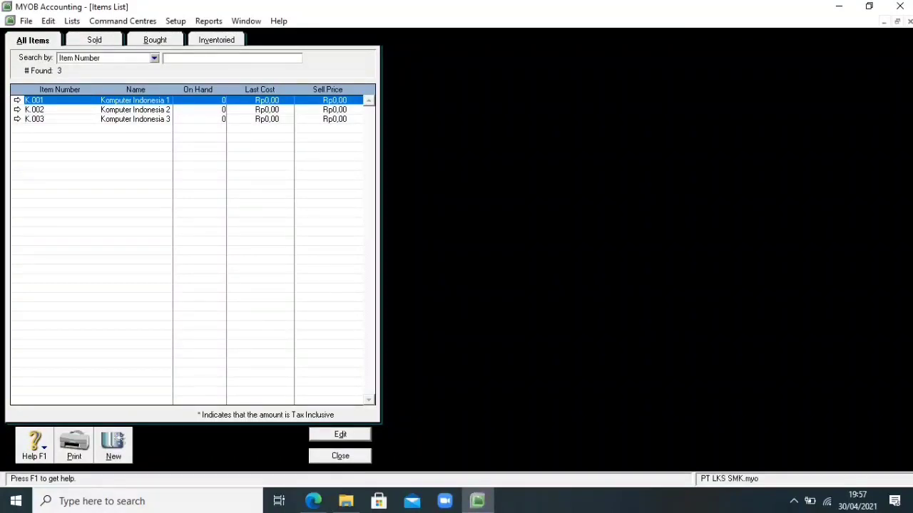
Start an items import as tab-delimited with a header record, updating existing duplicates, and choose the Daftar Item text file.
key("alt+f")
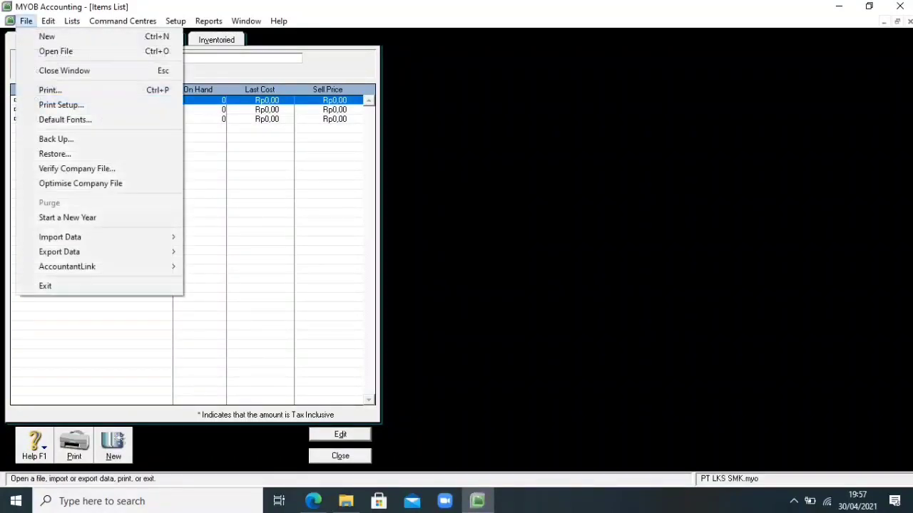
mouse_move(78, 237)
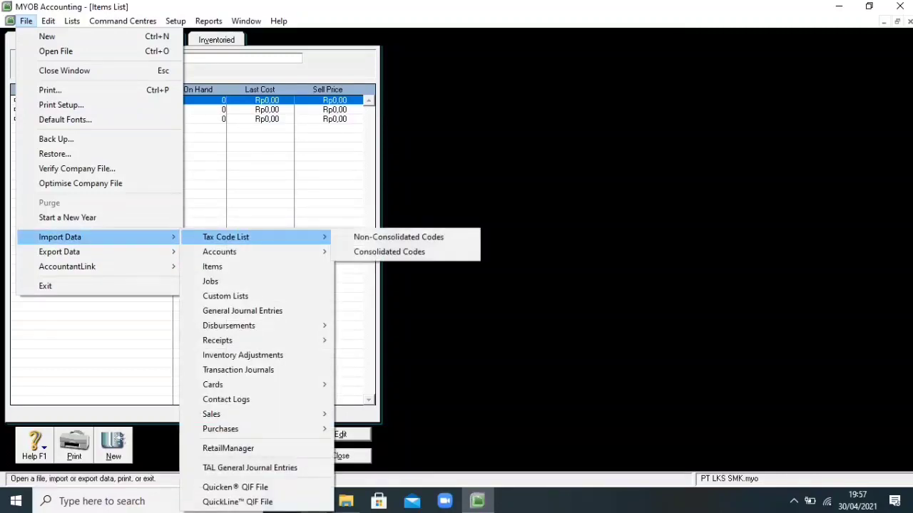
key("Return")
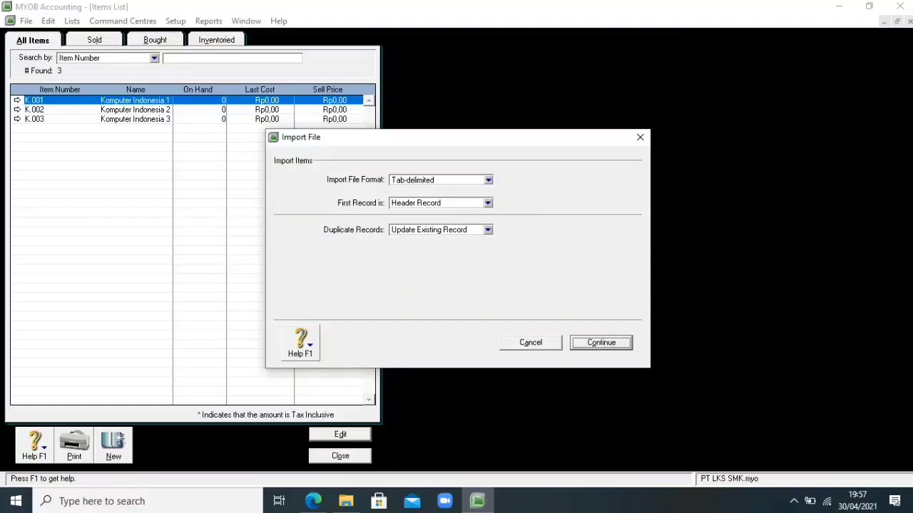
key("Return")
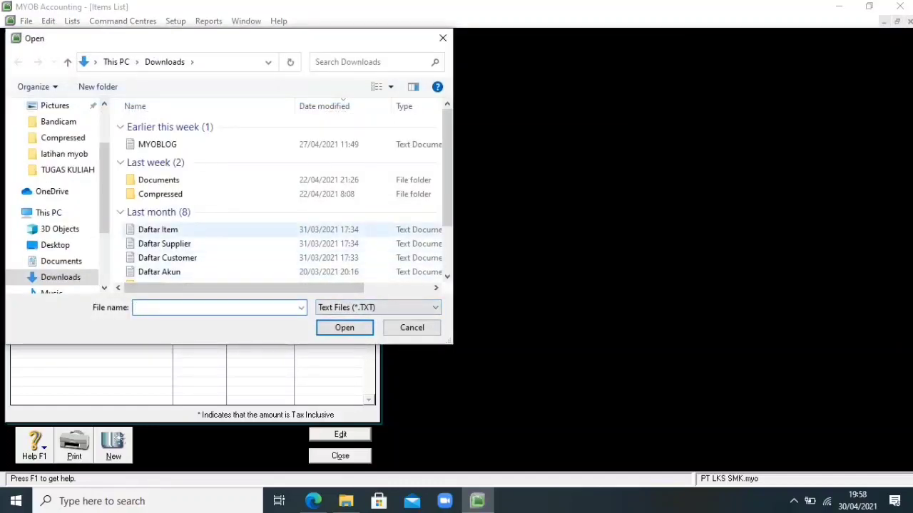
left_click(158, 230)
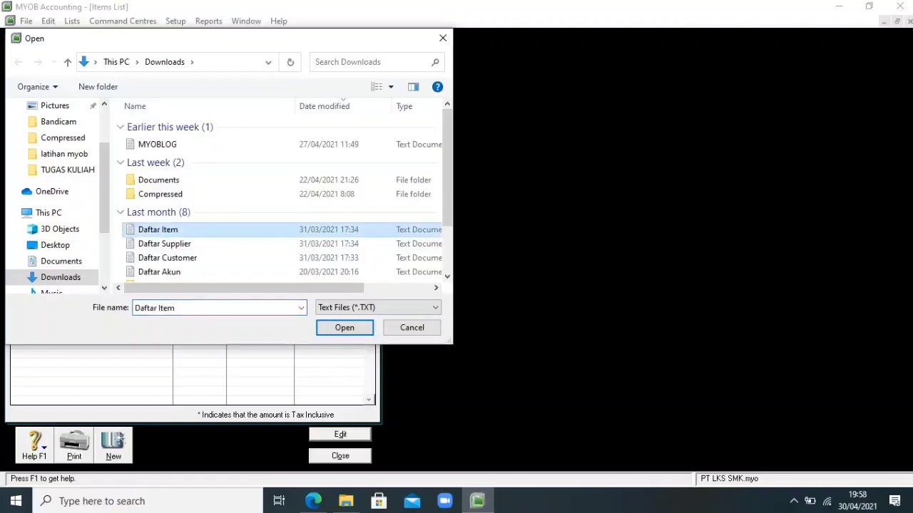
key("Return")
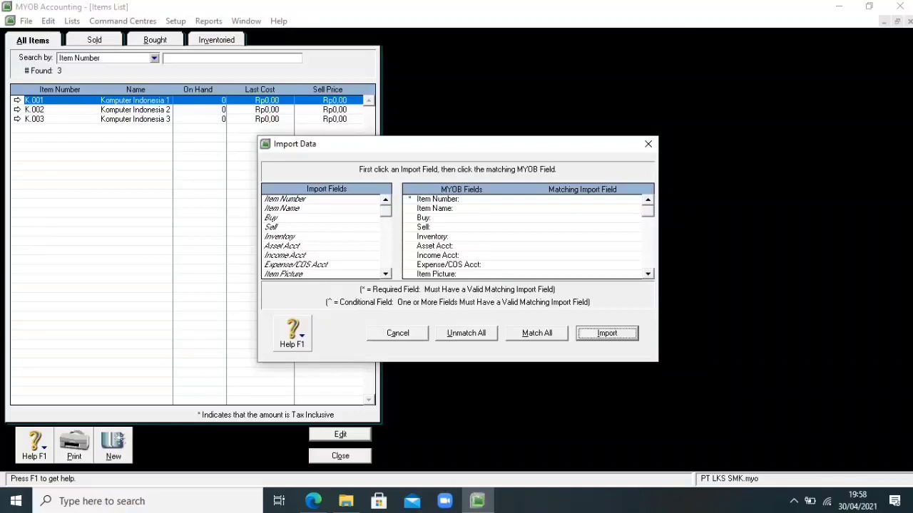
Match all import fields to the MYOB fields and import the item records.
key("alt+m")
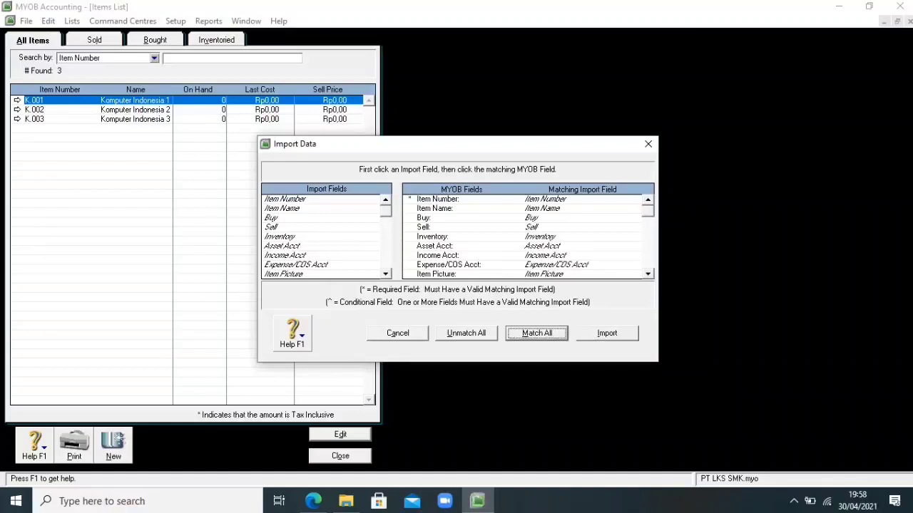
key("alt+i")
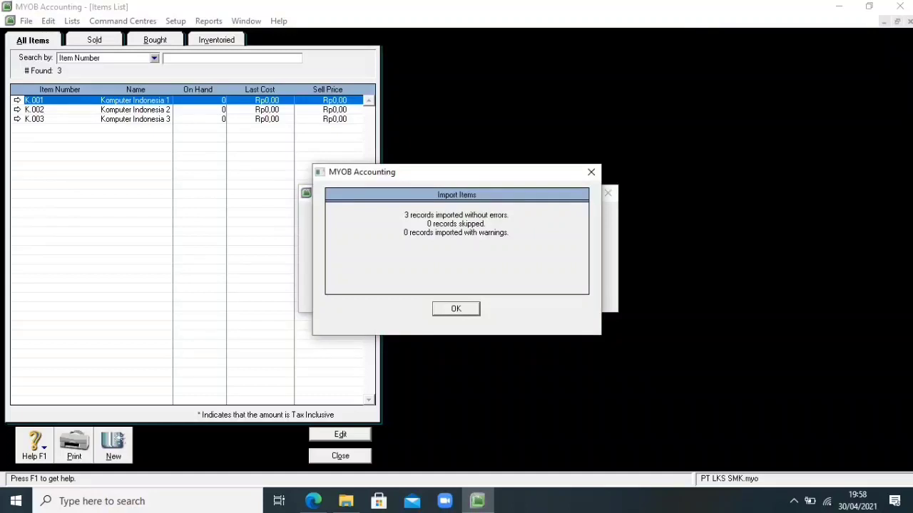
key("Return")
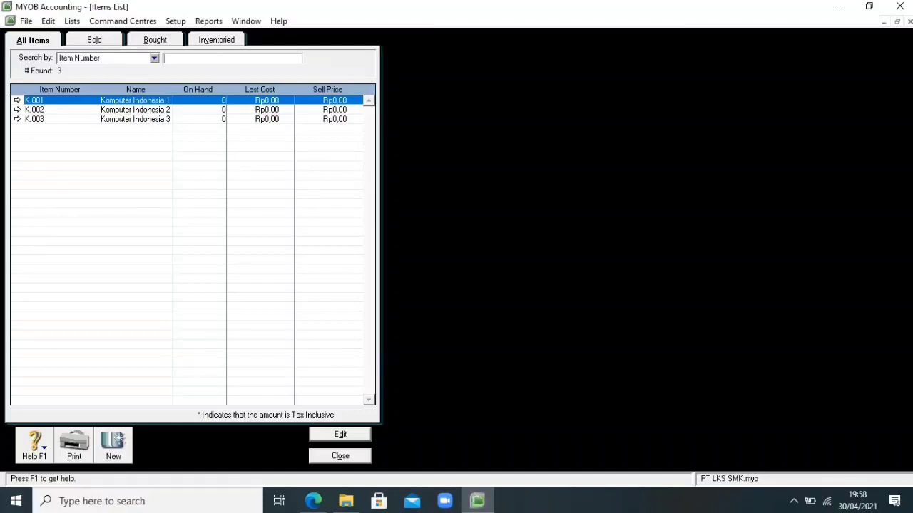
Close the Items List and open a new inventory adjustment.
key("Escape")
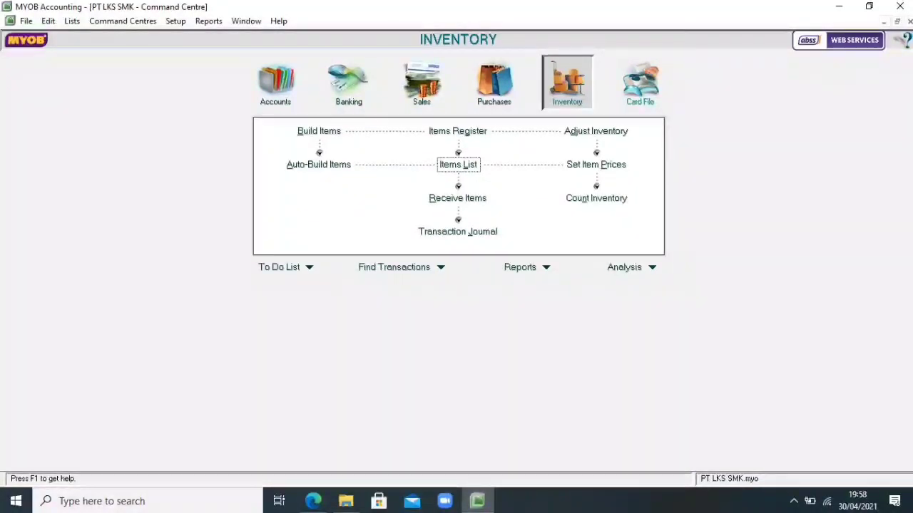
left_click(595, 131)
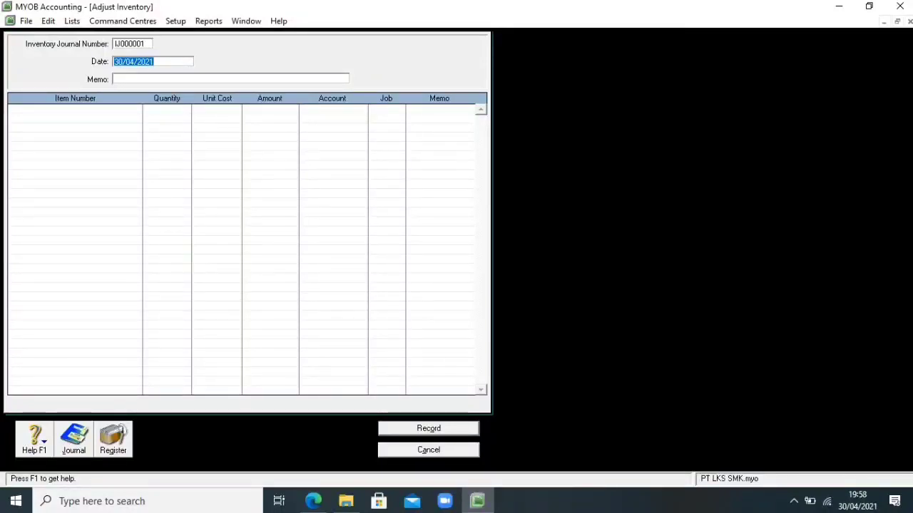
Try to date the inventory adjustment 01/01/2015.
left_click(154, 62)
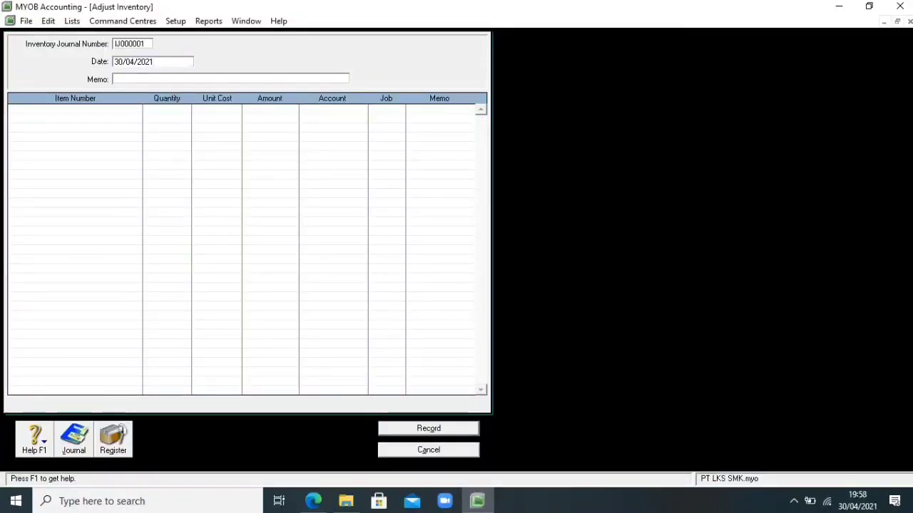
key("BackSpace")
key("BackSpace")
key("BackSpace")
key("BackSpace")
key("BackSpace")
key("BackSpace")
key("BackSpace")
key("BackSpace")
key("BackSpace")
key("BackSpace")
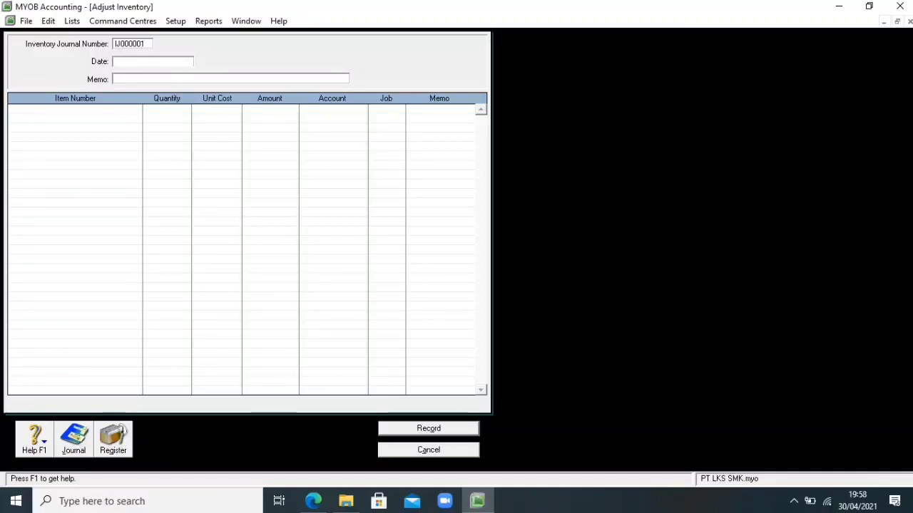
type("01/01/2015")
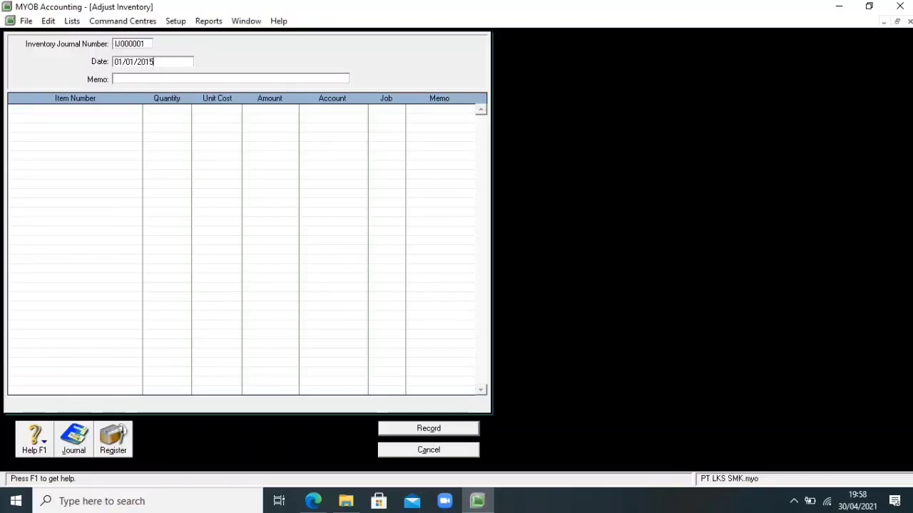
key("Tab")
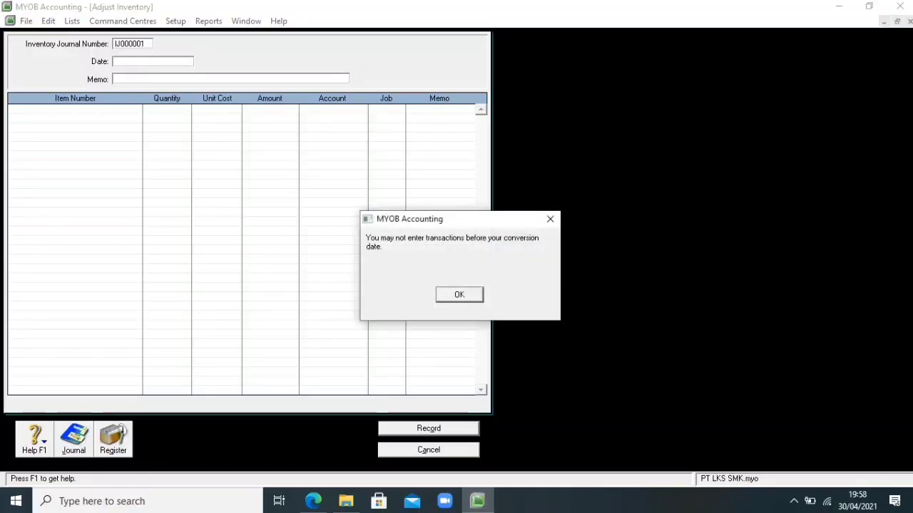
key("Return")
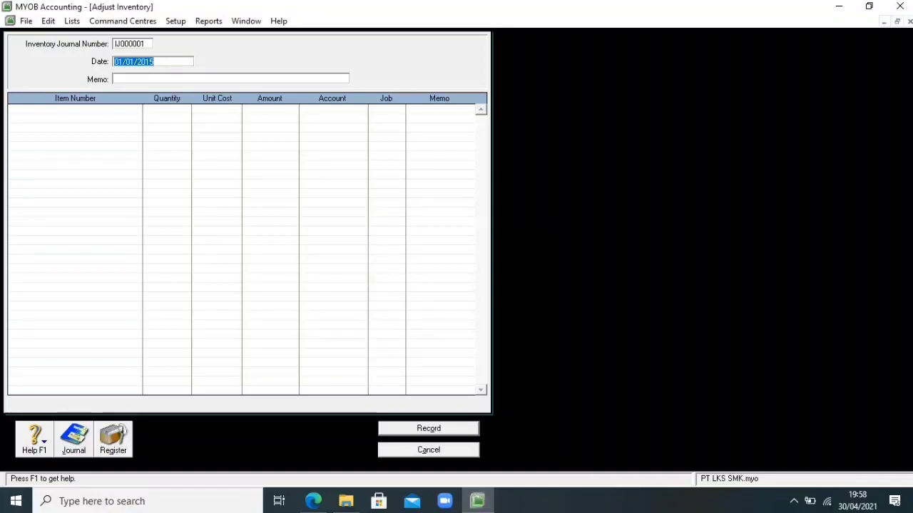
Set the inventory adjustment's date to 01/06/2015.
key("Tab")
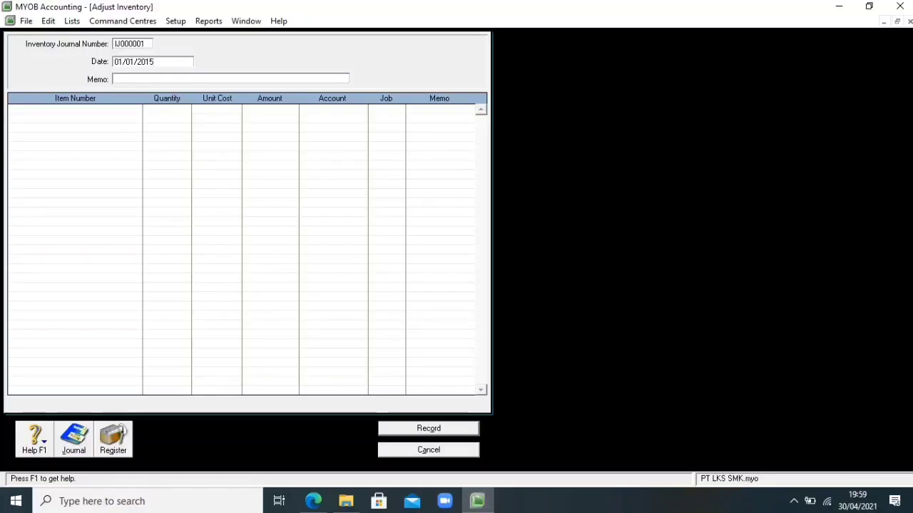
key("BackSpace")
key("BackSpace")
key("BackSpace")
key("BackSpace")
key("BackSpace")
key("BackSpace")
key("BackSpace")
type("06")
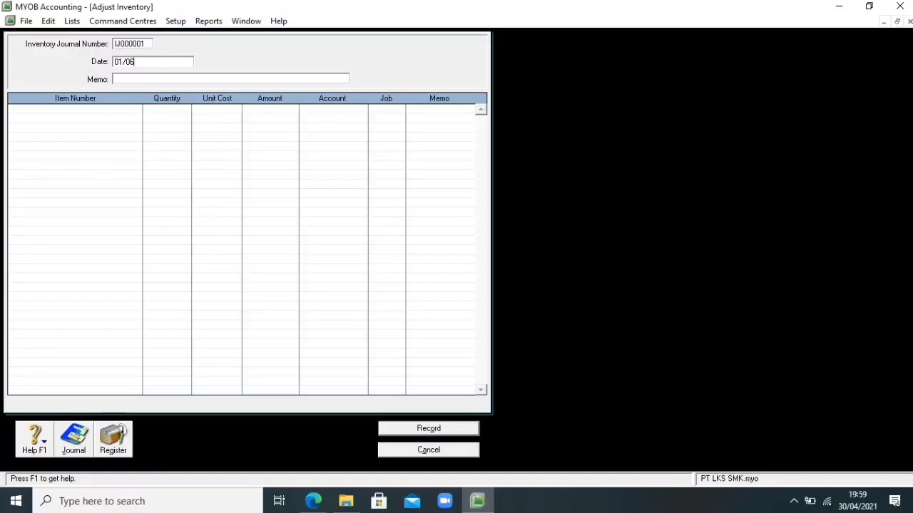
type("/2015")
key("Tab")
Enter "Saldo awal persediaan barang" as the inventory adjustment's memo.
type("S")
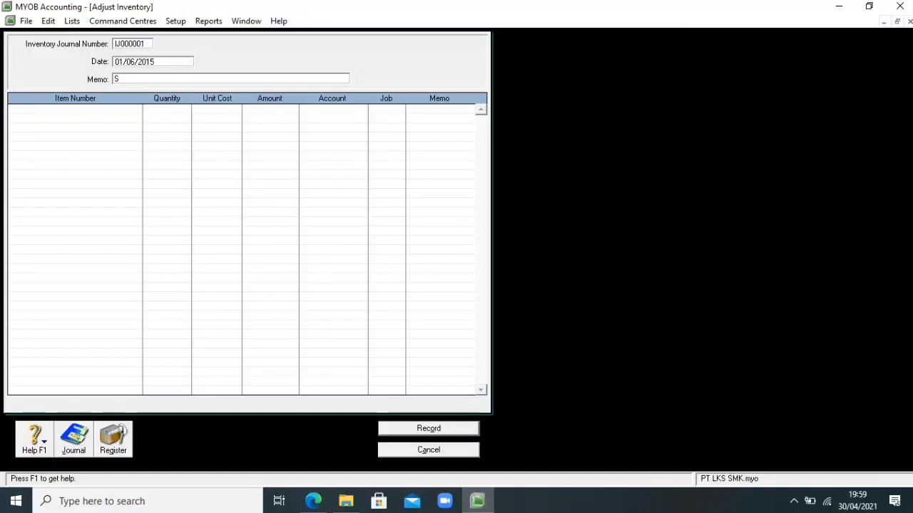
type("aldo awal pe")
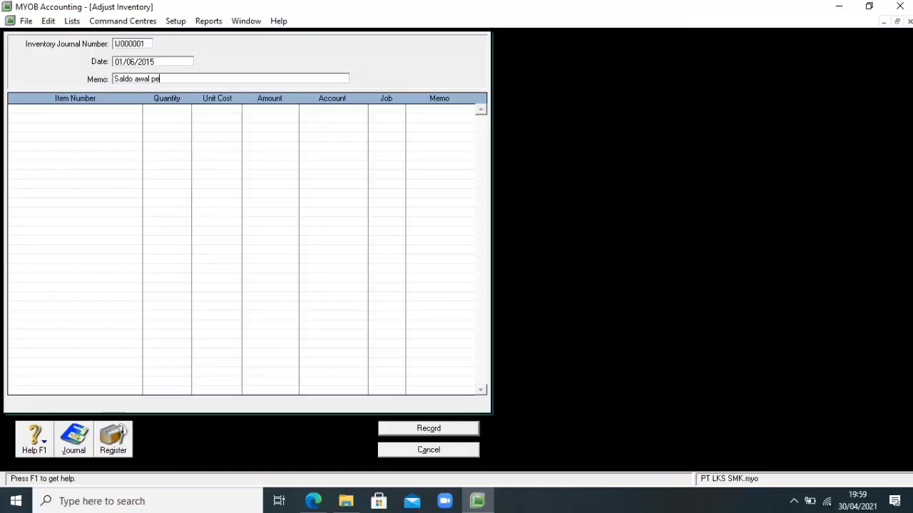
type("rsediaan barang")
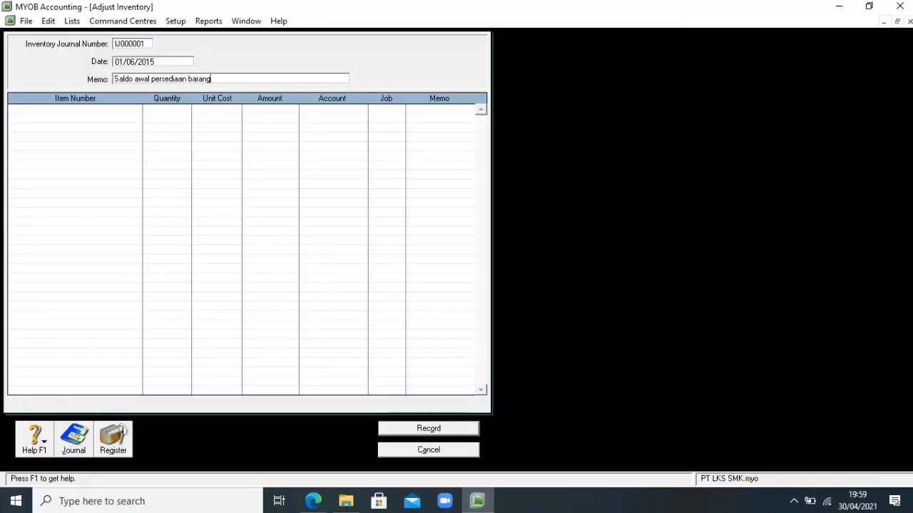
key("Tab")
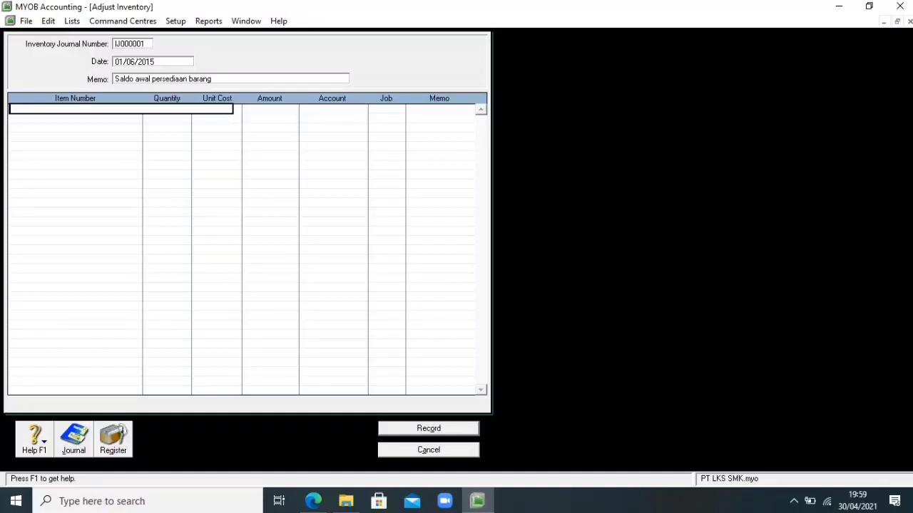
Add item K.001 to the adjustment with a quantity of 50 and a unit cost of 3.650.000.
key("Tab")
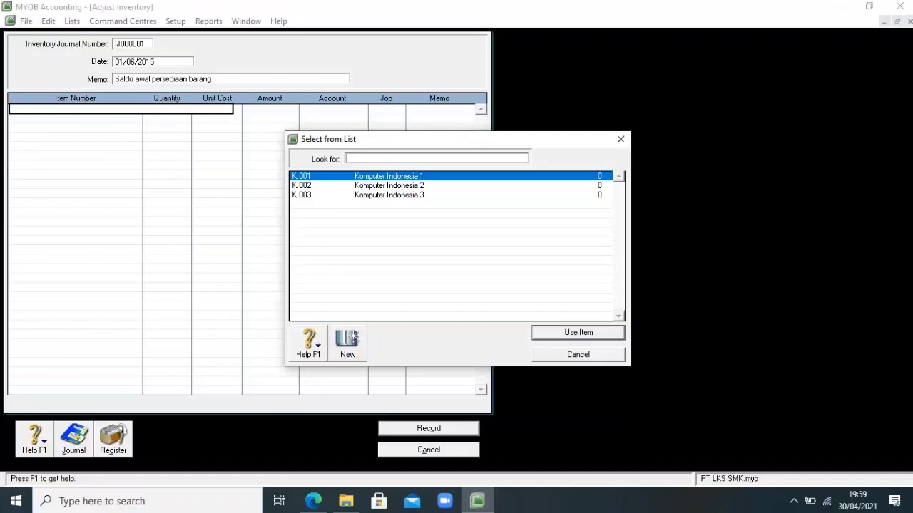
type("K.001")
key("Return")
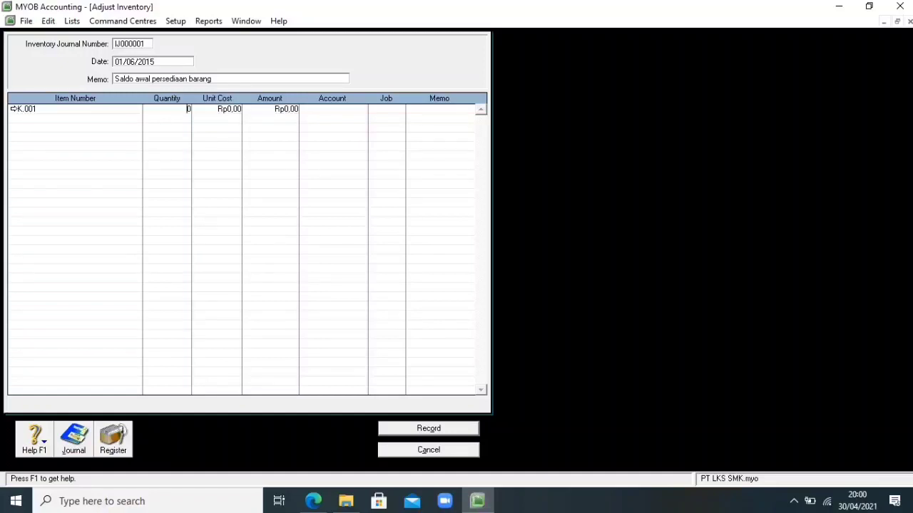
type("500")
key("BackSpace")
key("Tab")
type("3650")
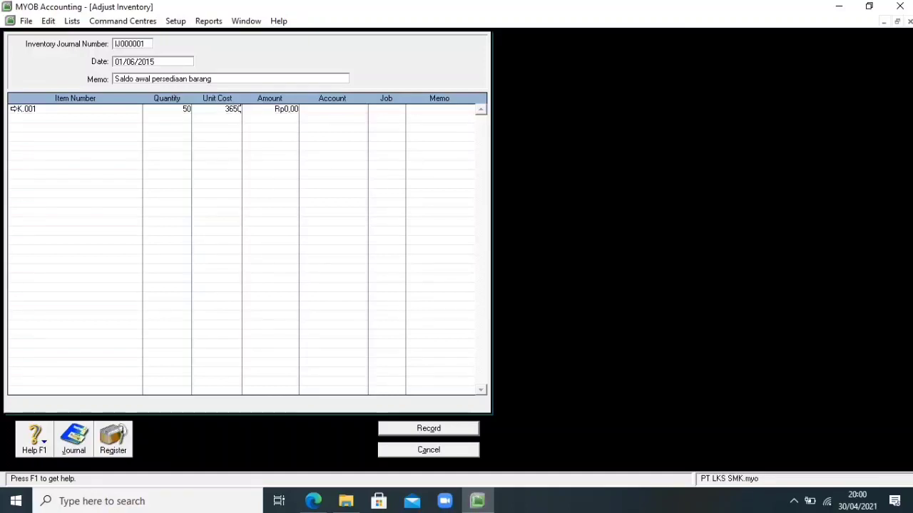
type("000")
key("Tab")
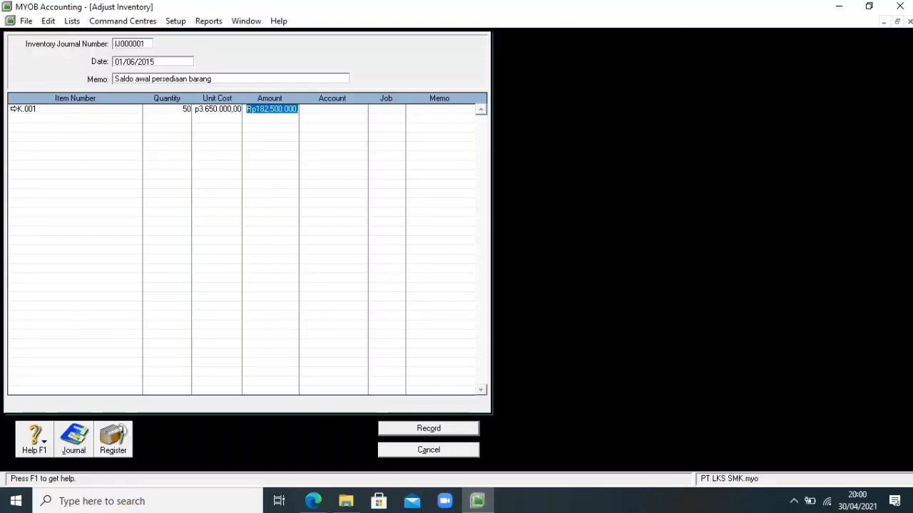
Assign account 1-1117 Merchandise Inventory to the K.001 line, leaving its job and memo blank.
key("Tab")
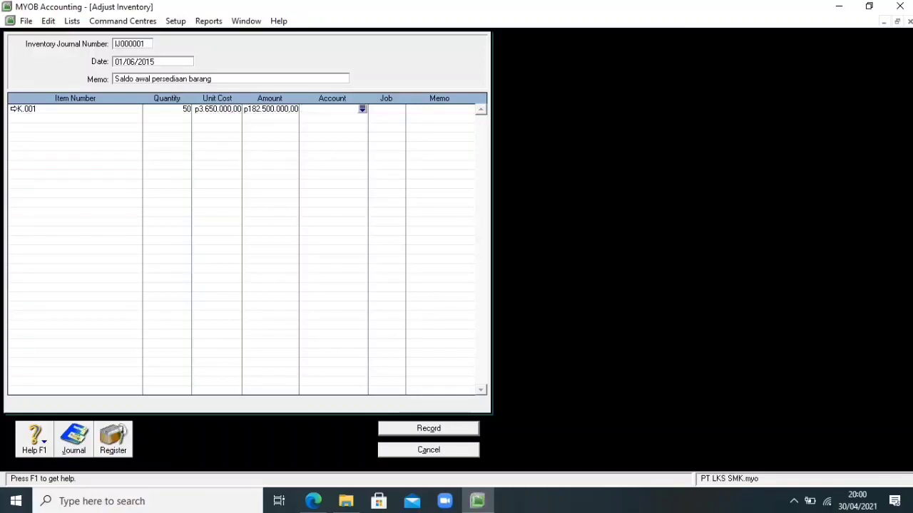
type("6")
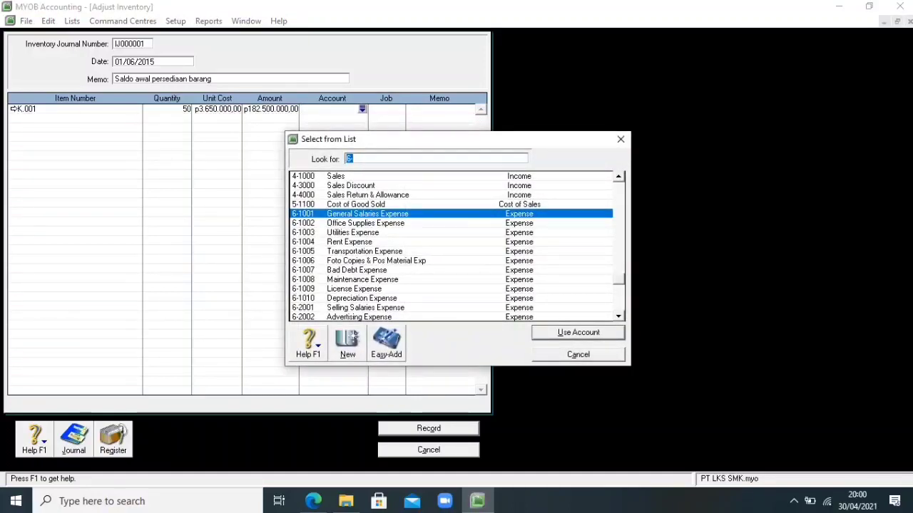
key("BackSpace")
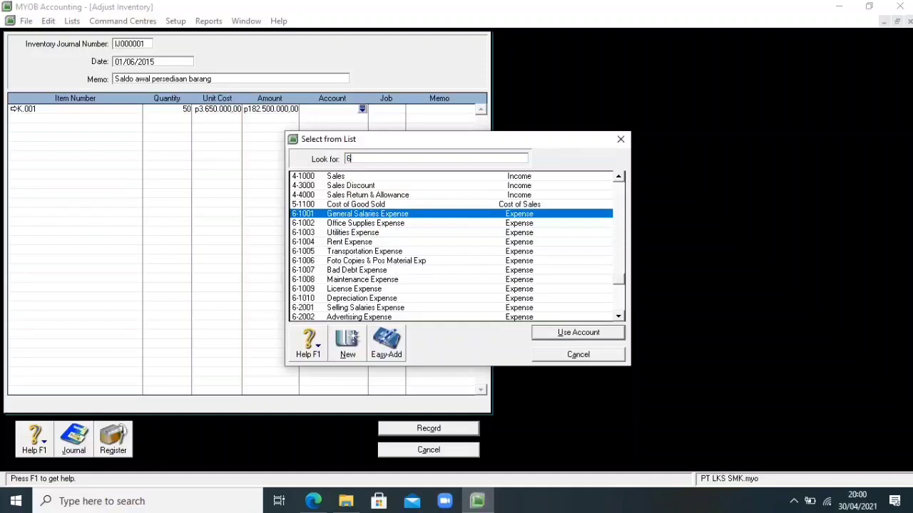
type("1")
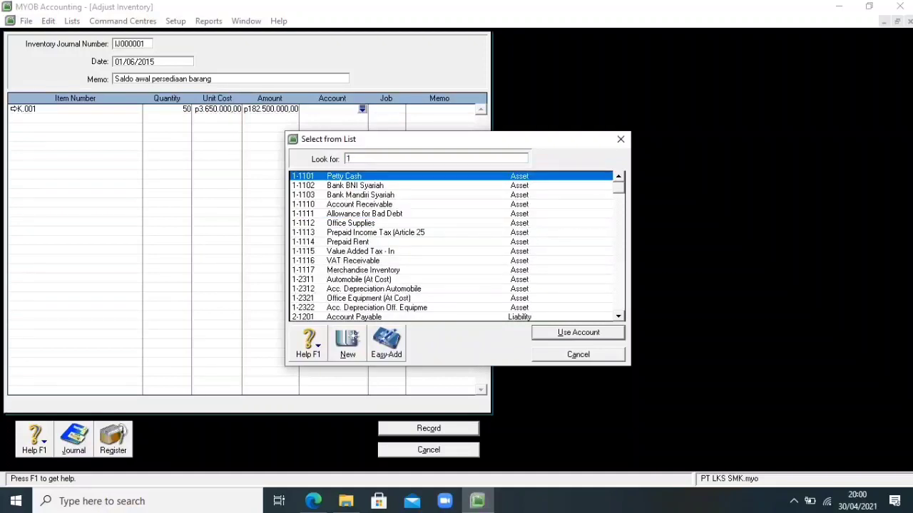
type("-1117")
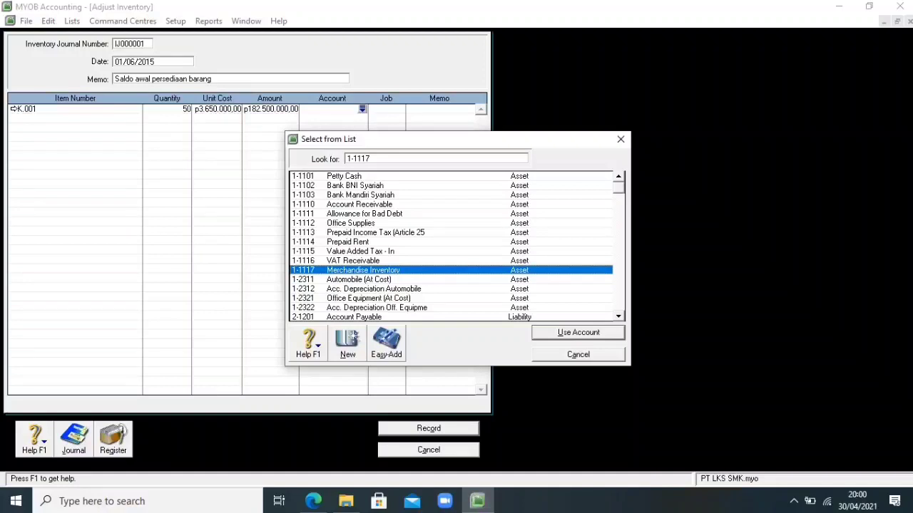
key("Return")
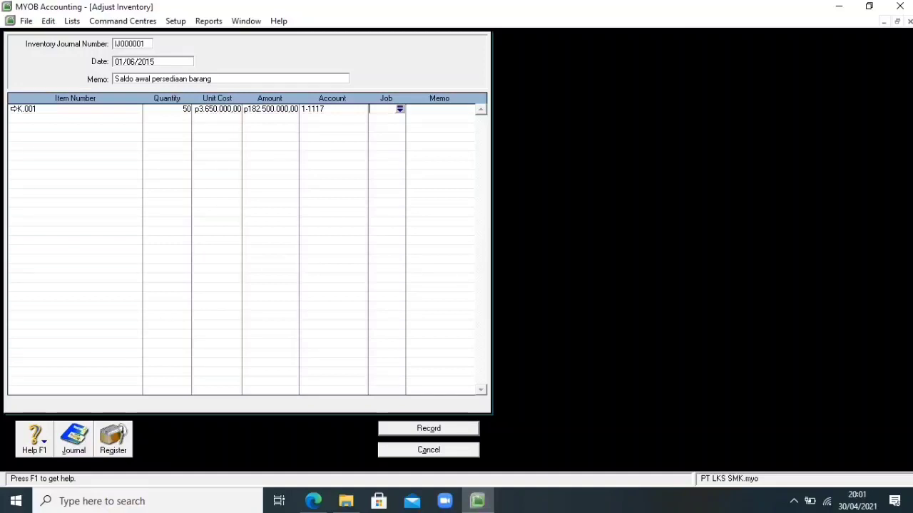
key("Tab")
key("Tab")
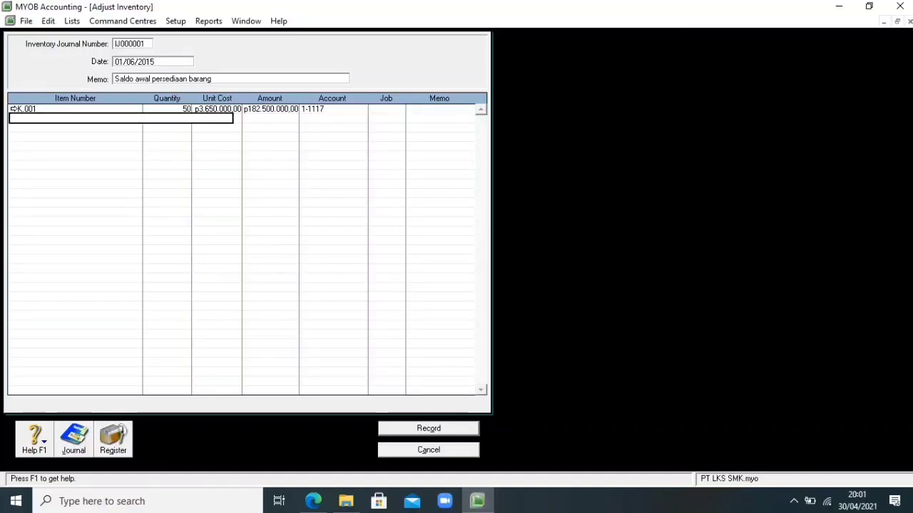
Add item K.002 to the adjustment with a quantity of 50 and a unit cost of 4.250.000.
key("Tab")
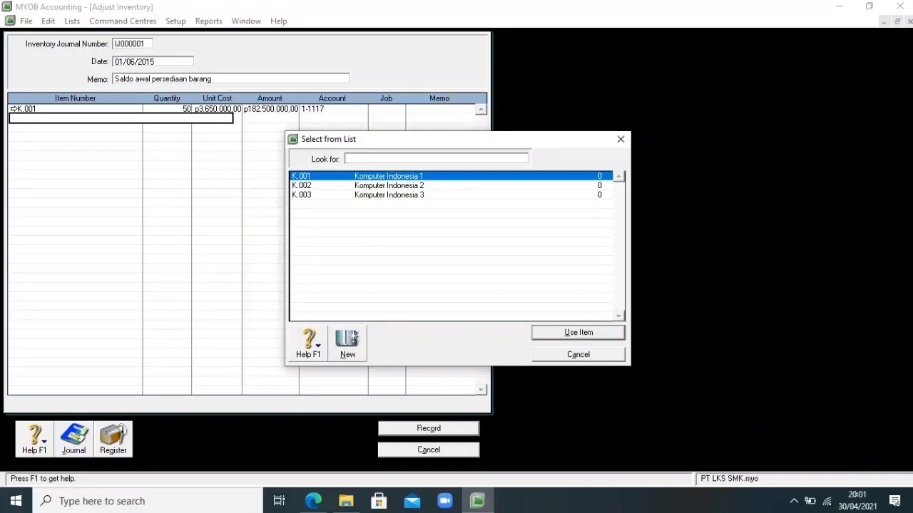
key("Down")
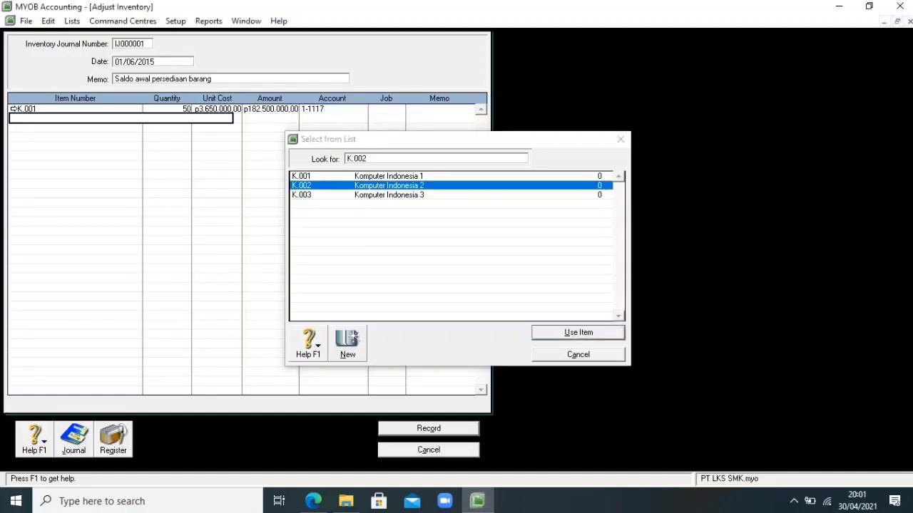
key("Return")
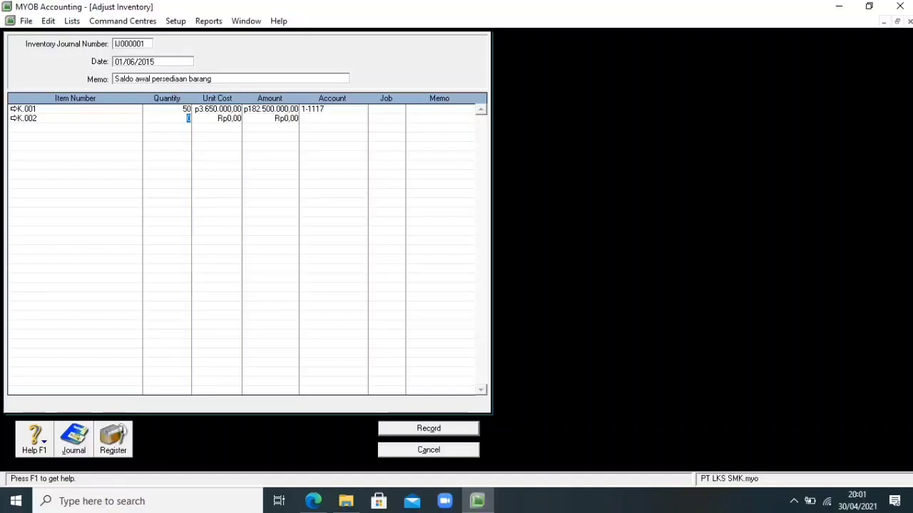
type("50")
key("Tab")
type("4250000")
key("Tab")
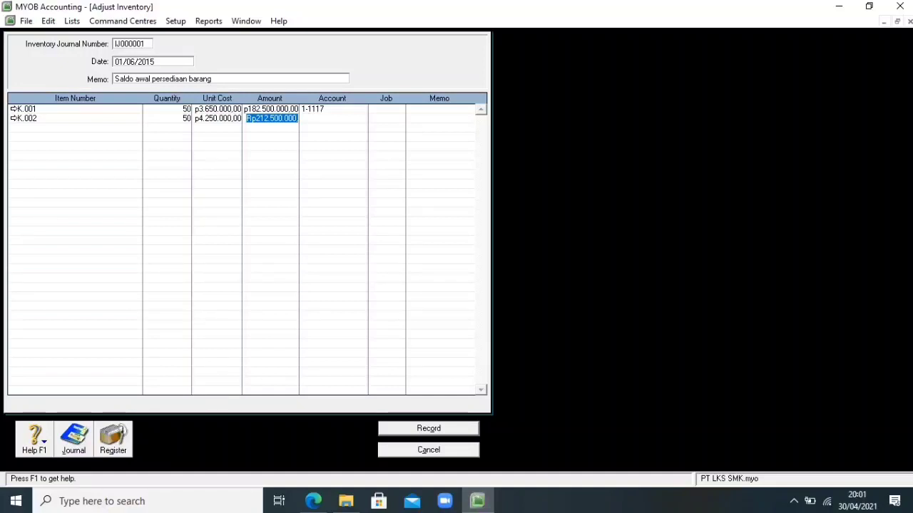
Assign account 1-1117 Merchandise Inventory to the K.002 line, leaving its job and memo blank.
key("Tab")
type("6")
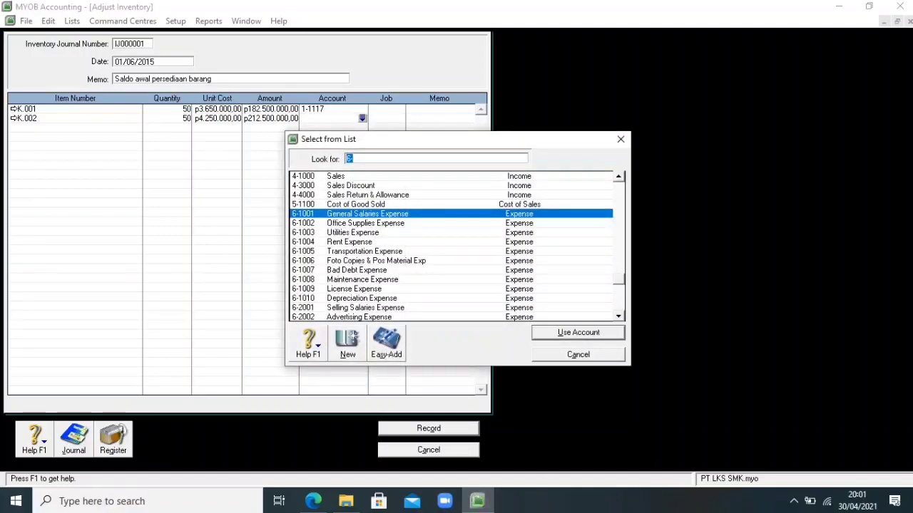
key("BackSpace")
type("1")
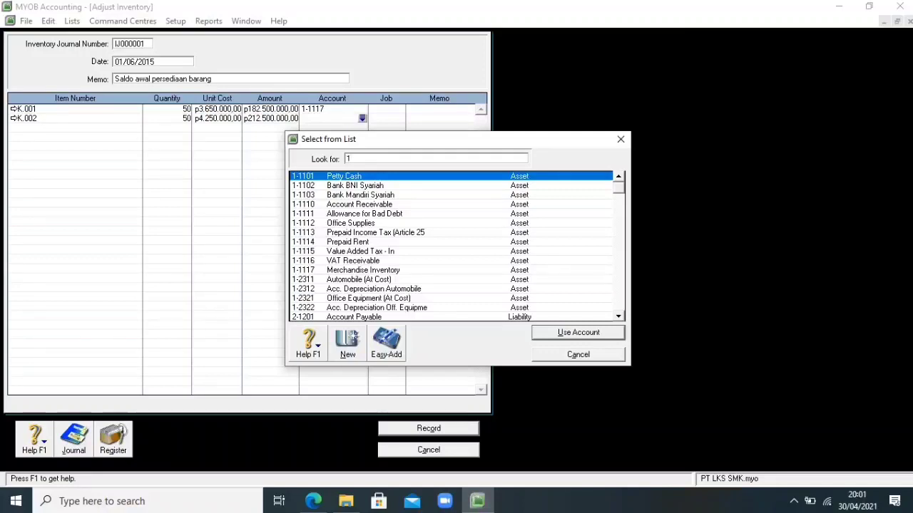
type("-1117")
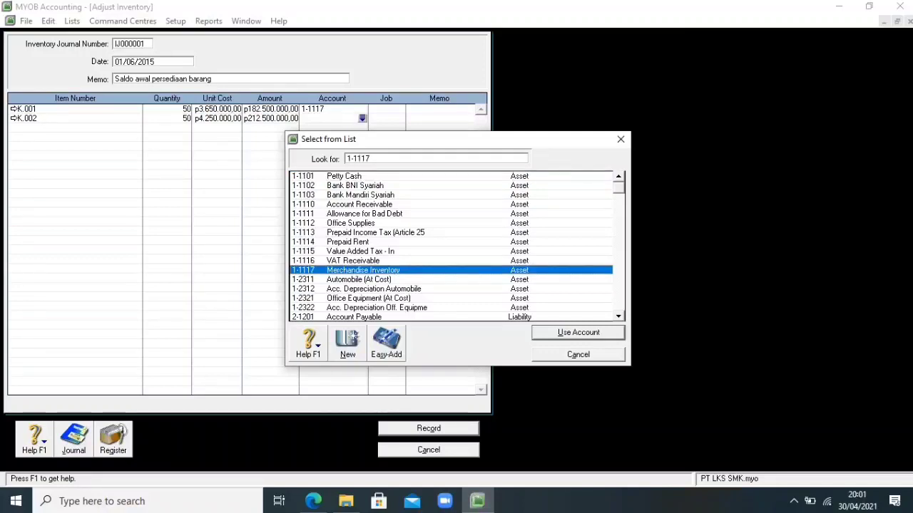
key("Return")
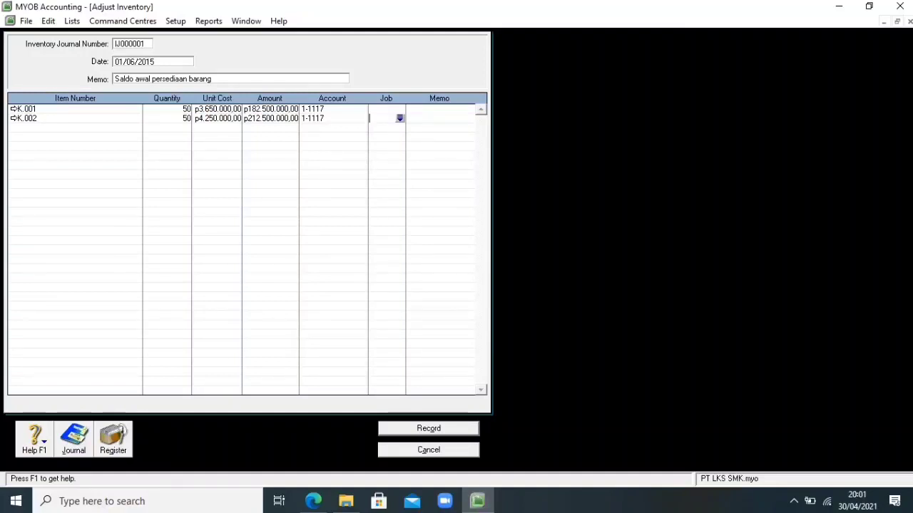
key("Tab")
key("Tab")
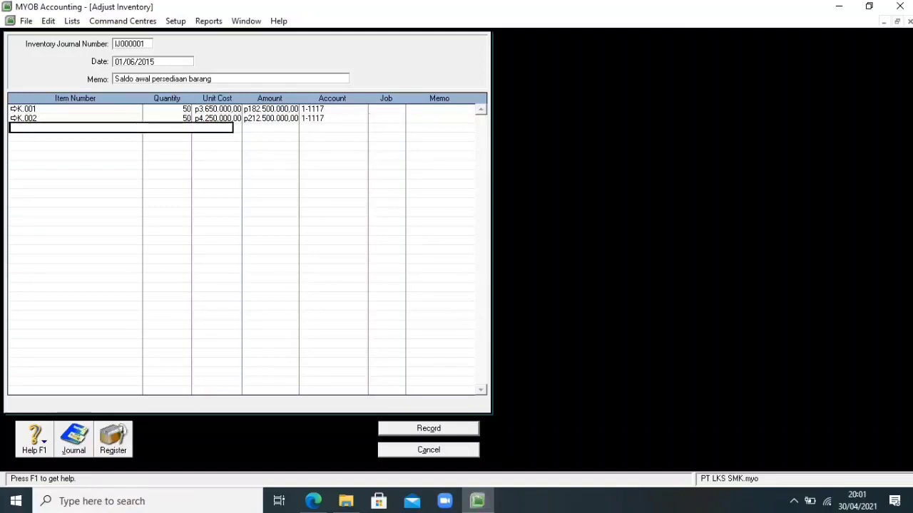
Add item K.003 to the adjustment with a quantity of 25 and a unit cost of 5.300.000.
key("Tab")
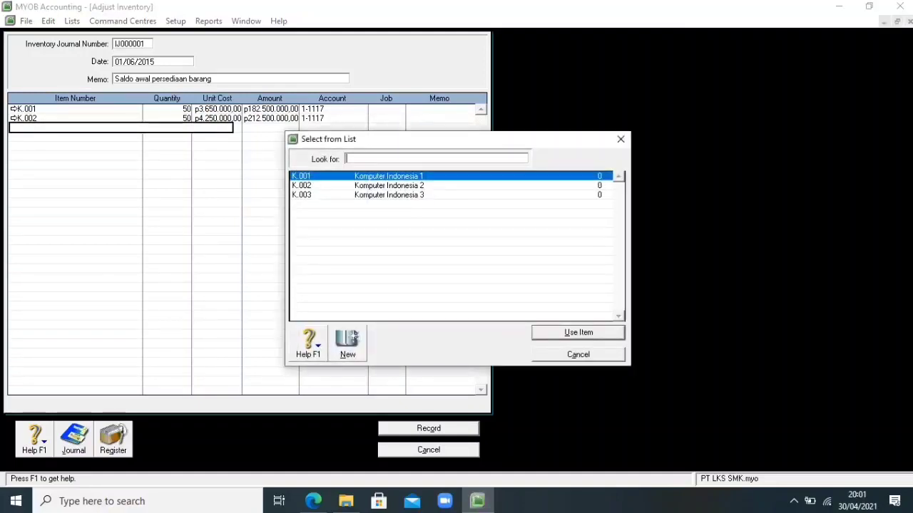
type("K.003")
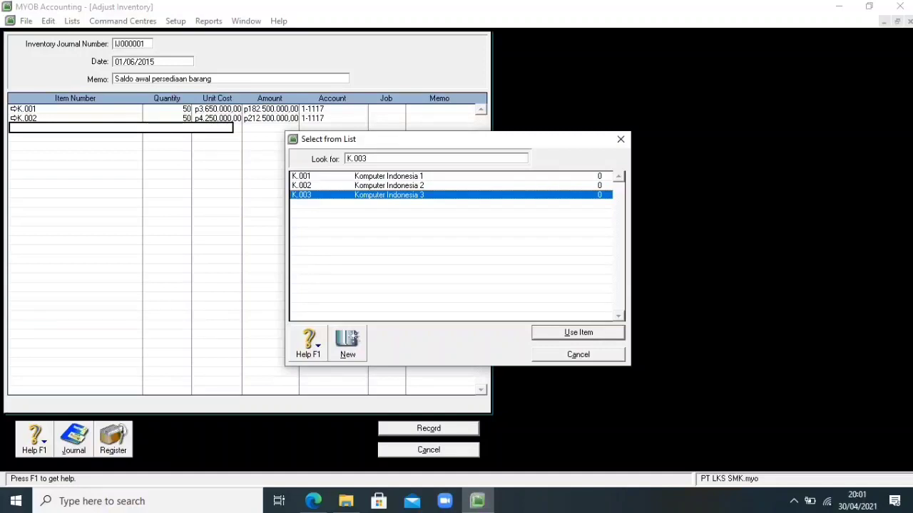
key("Return")
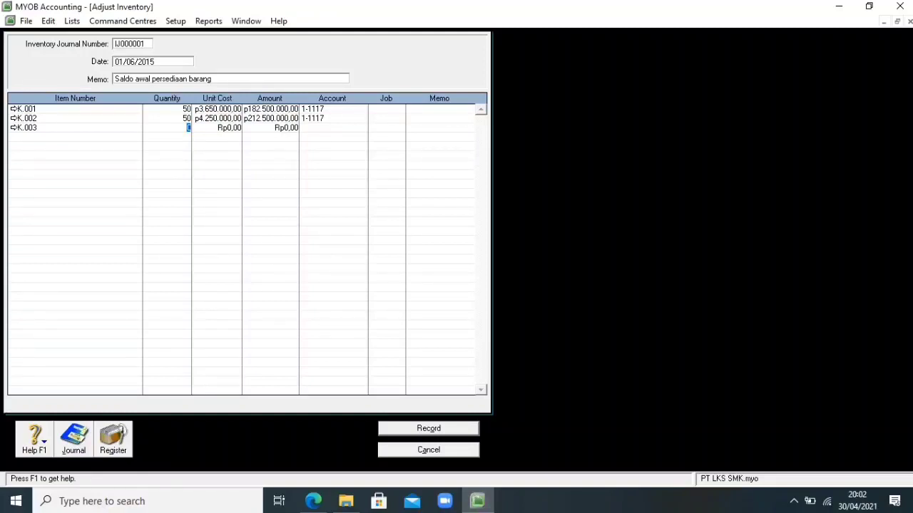
type("25")
key("Tab")
type("5300000")
key("Tab")
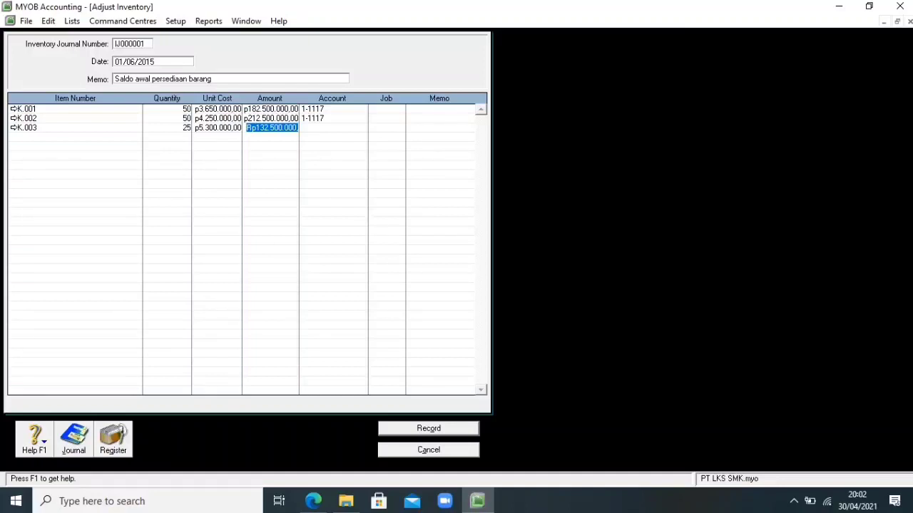
Assign account 1-1117 Merchandise Inventory to the K.003 line and record the inventory adjustment.
key("Tab")
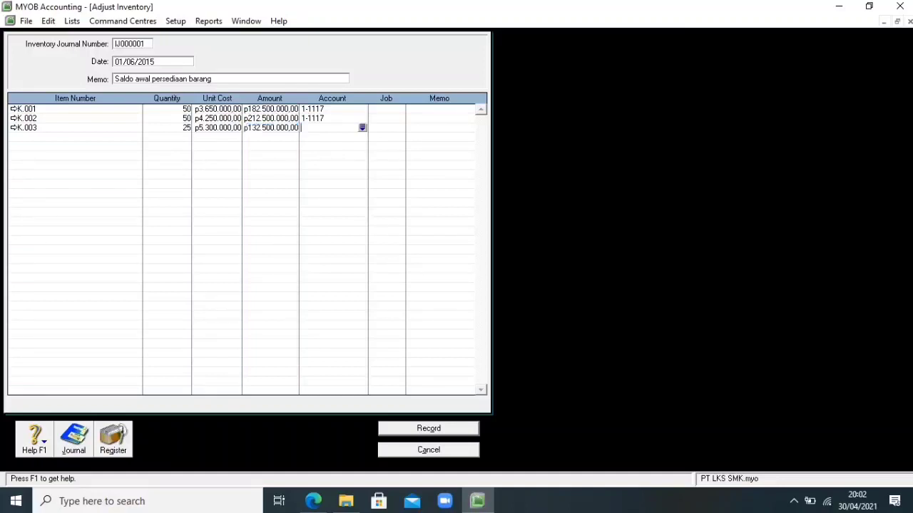
type("6")
key("Tab")
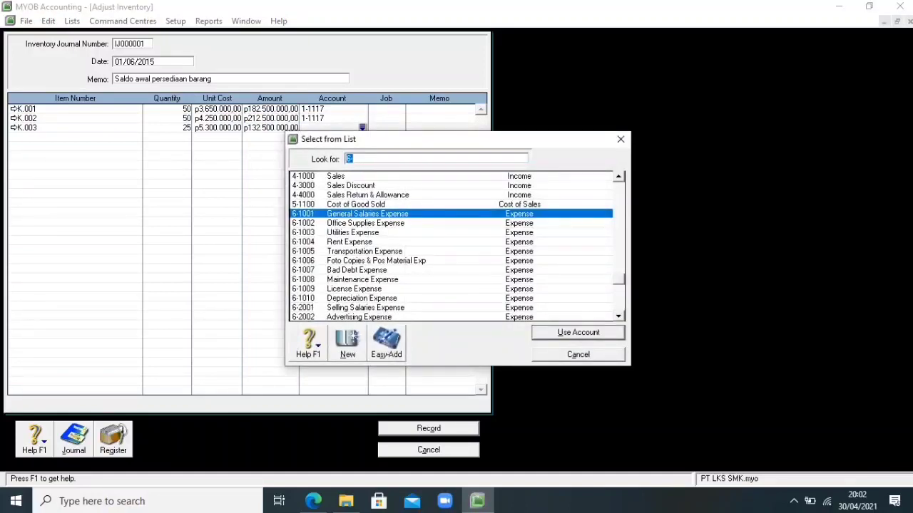
type("1")
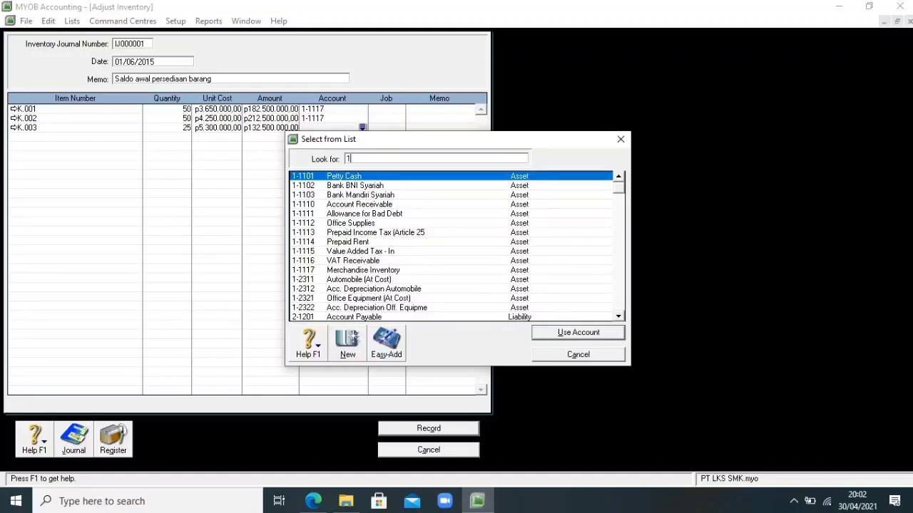
type("-1117")
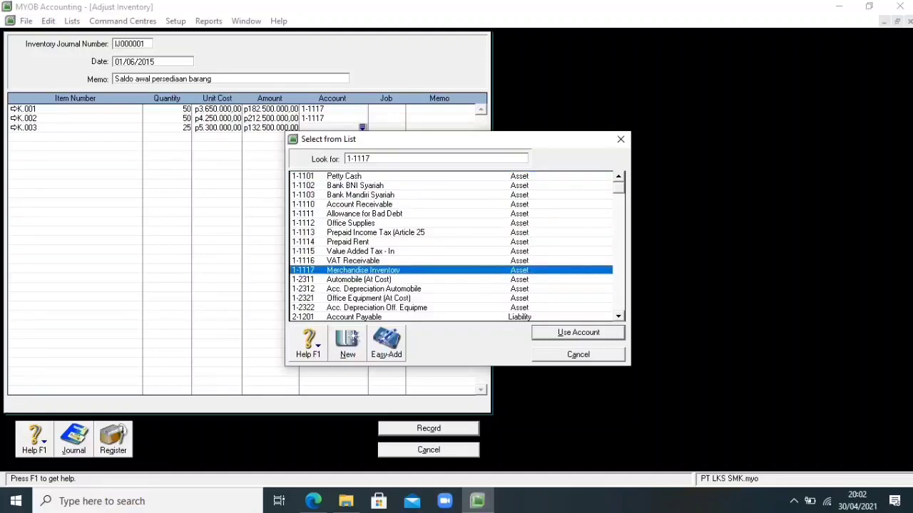
key("Return")
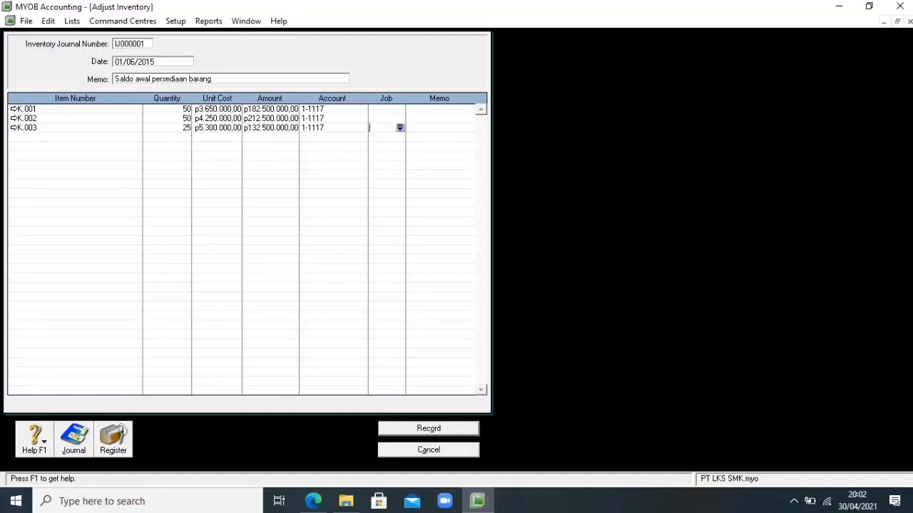
key("ctrl+r")
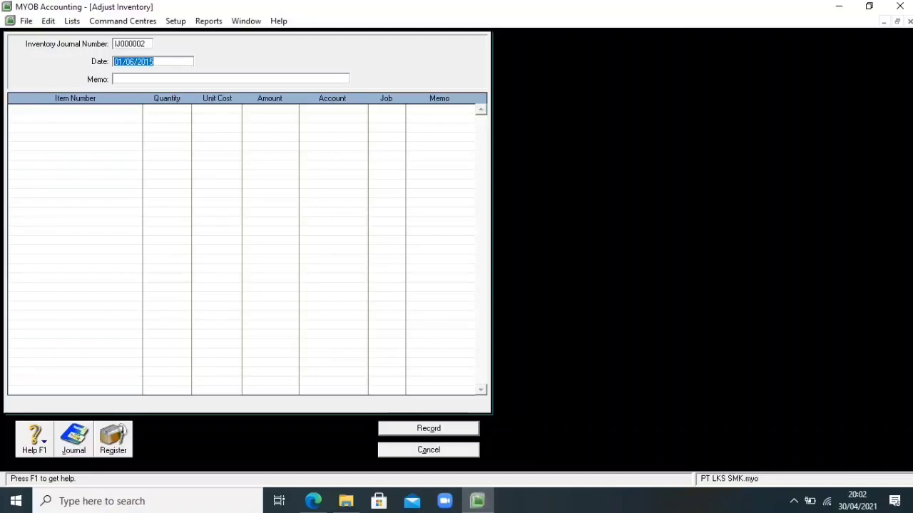
Review the inventory transaction journal from 01/06/2015 onward, then return to the Command Centre.
left_click(74, 439)
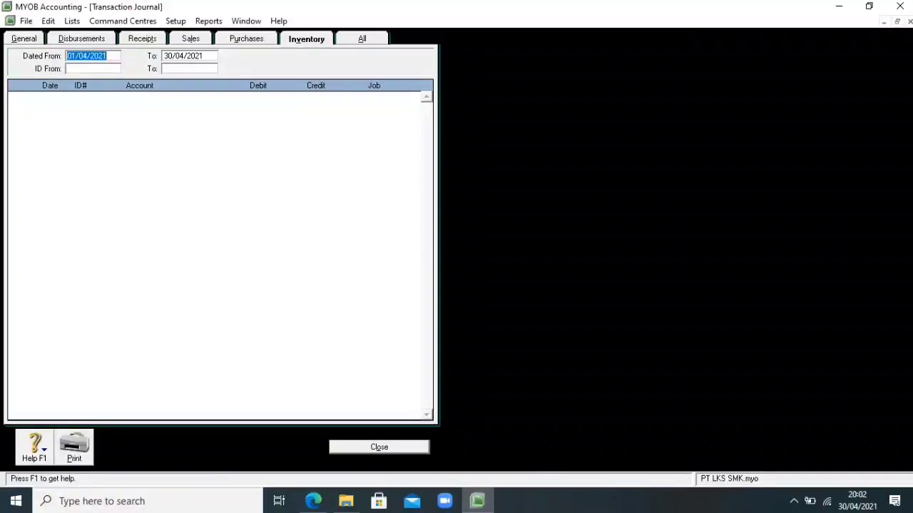
left_click(107, 55)
key("BackSpace")
key("BackSpace")
key("BackSpace")
key("BackSpace")
key("BackSpace")
key("BackSpace")
type("6/2015")
key("Tab")
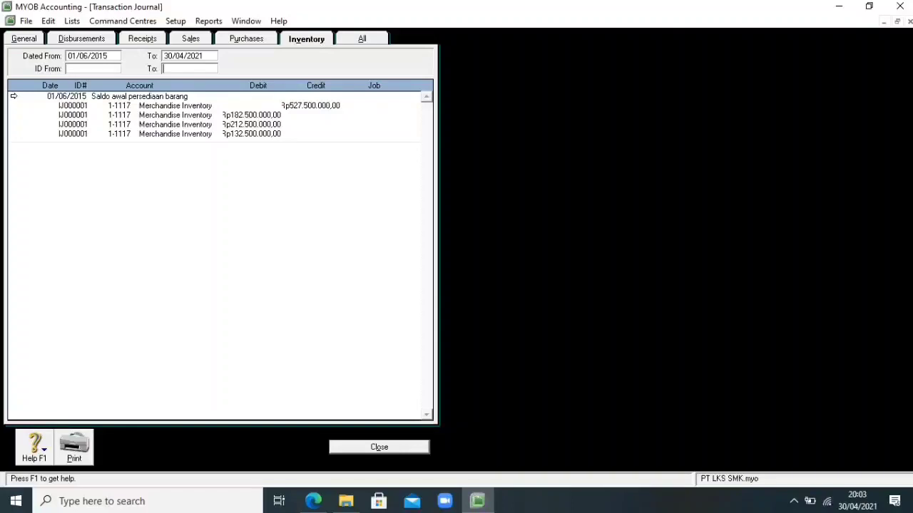
left_click(379, 447)
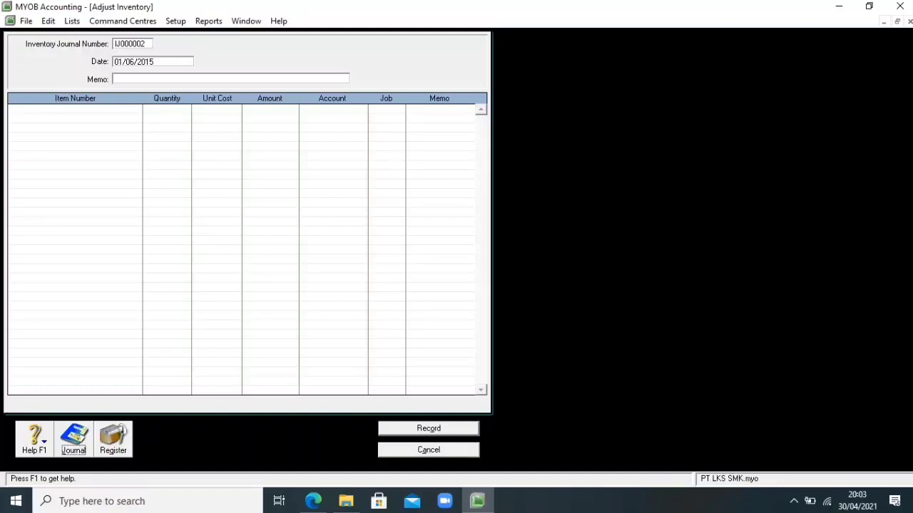
key("Escape")
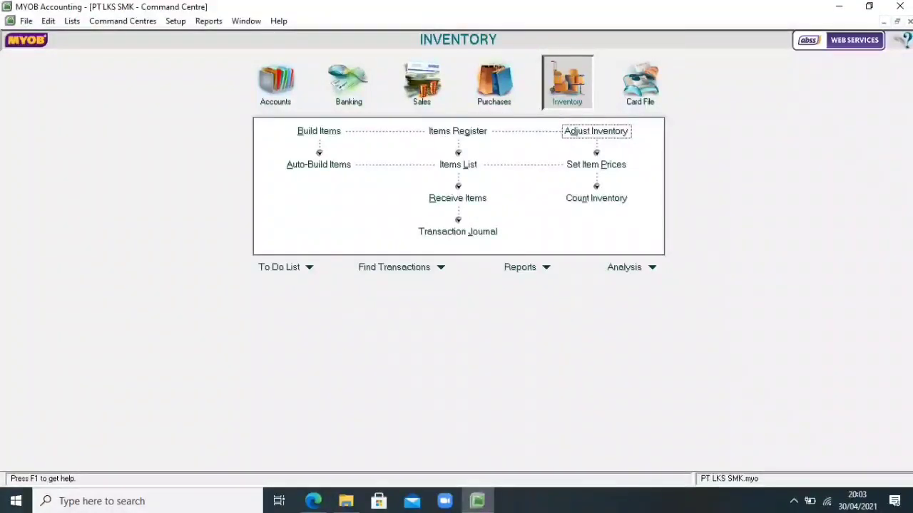
Start a Spend Money transaction in Banking and set its date to 02/06/2015.
left_click(349, 82)
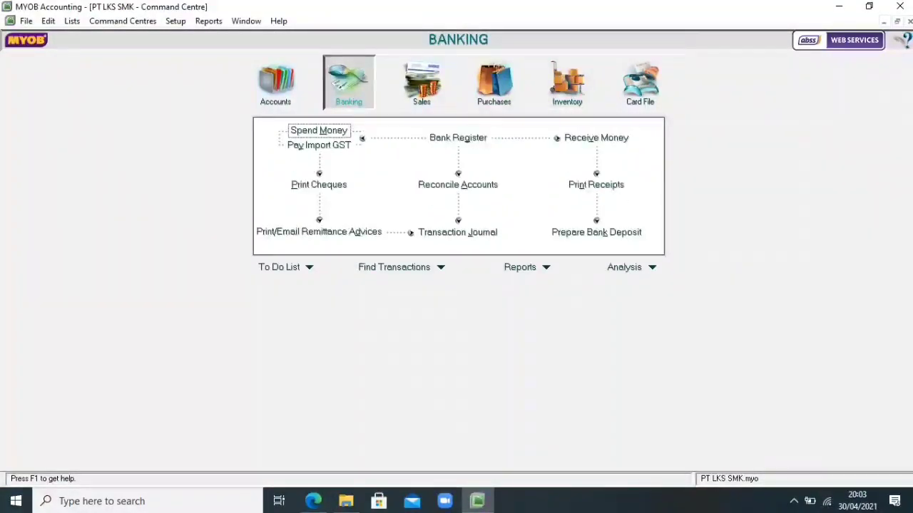
key("Return")
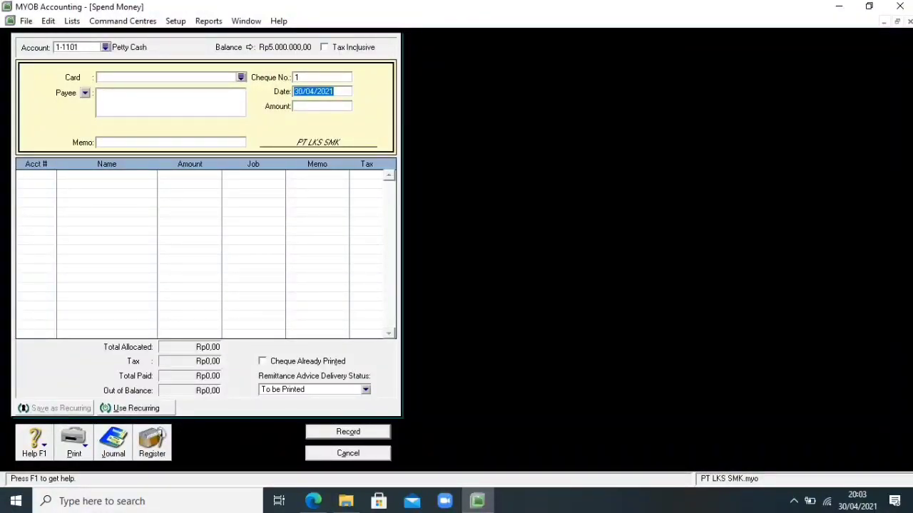
key("End")
key("BackSpace")
key("BackSpace")
key("BackSpace")
key("BackSpace")
key("BackSpace")
key("BackSpace")
key("BackSpace")
key("BackSpace")
key("BackSpace")
key("BackSpace")
type("02/06/2015")
key("Tab")
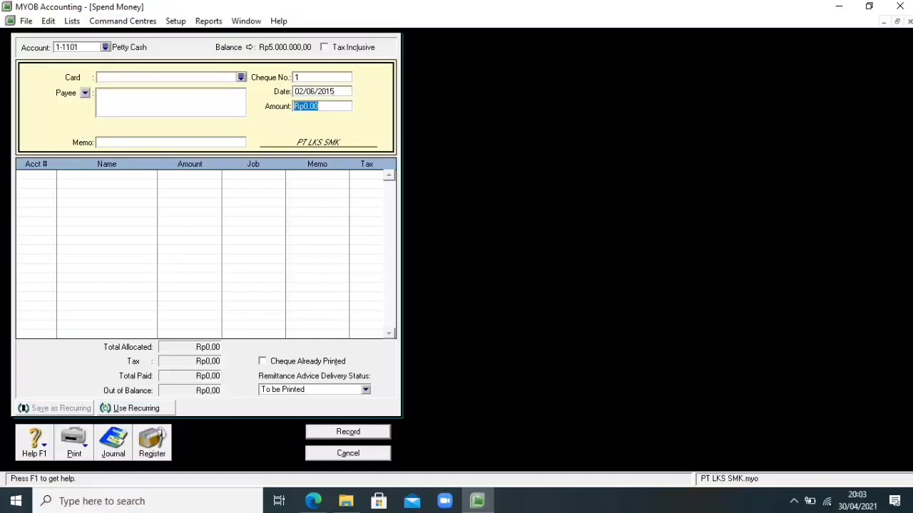
Set the payment amount to 680.000 and enter "Servis rutin dan ganti oli" as its memo.
key("BackSpace")
type("680000")
key("Tab")
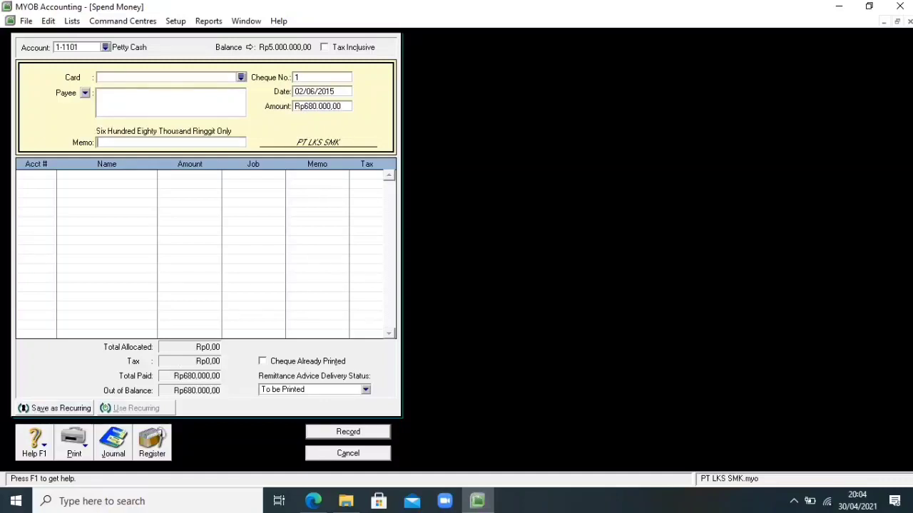
type("Servis rutin dan ganti oli")
Set the payment's cheque number to VKK.01.
left_click(321, 77)
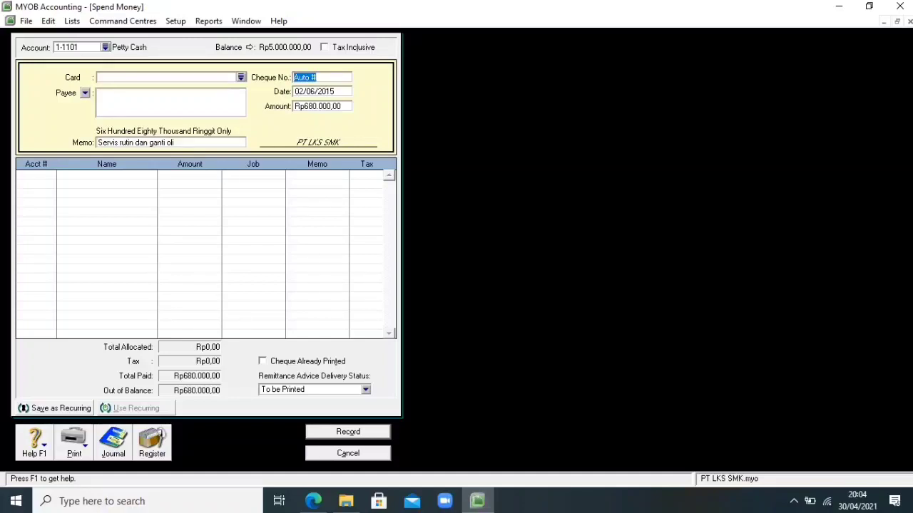
key("BackSpace")
type("v")
key("BackSpace")
type("VKK.01")
Allocate the full payment to account 6-1008 Maintenance Expense and record the transaction.
left_click(36, 174)
type("6")
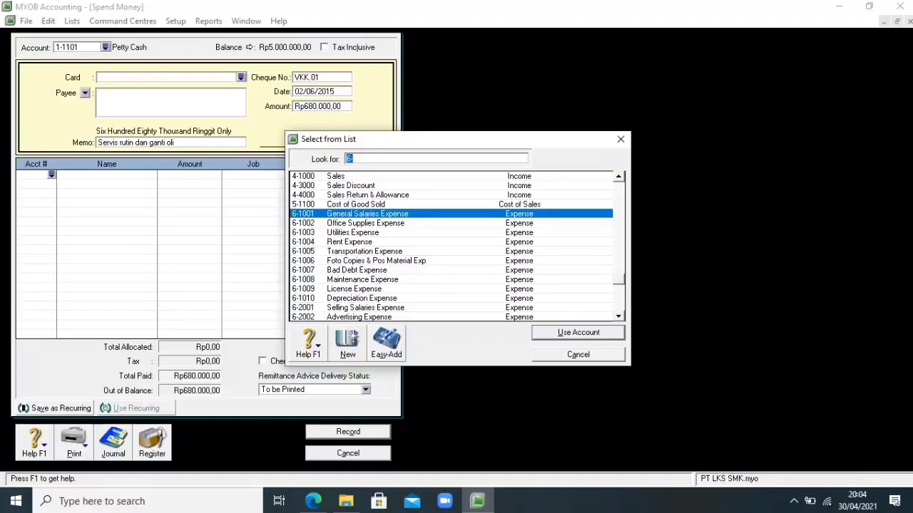
type("6-1008")
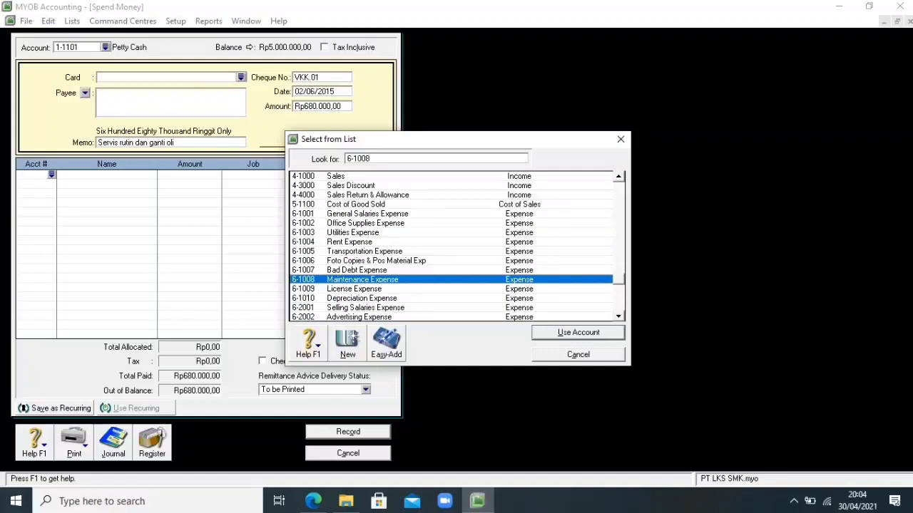
key("Return")
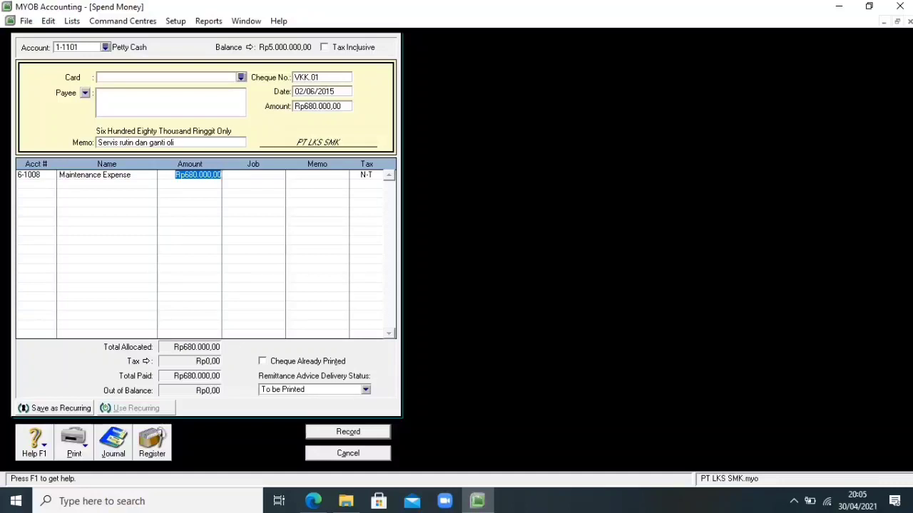
key("ctrl+r")
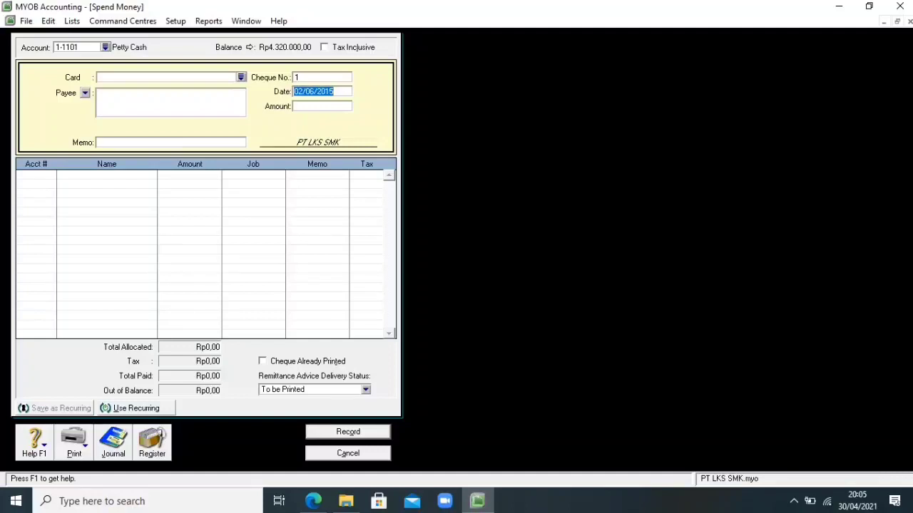
Check the recorded maintenance payment in the disbursements journal and return to Spend Money.
left_click(113, 442)
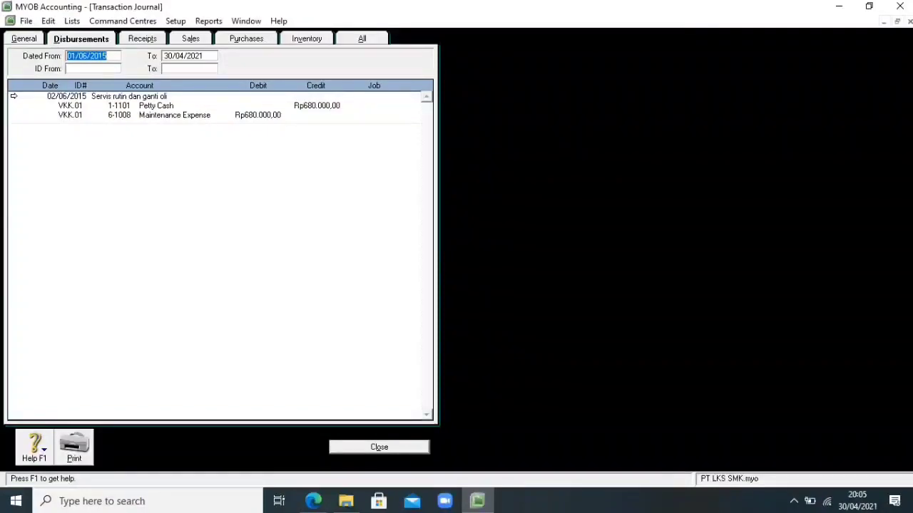
left_click(379, 447)
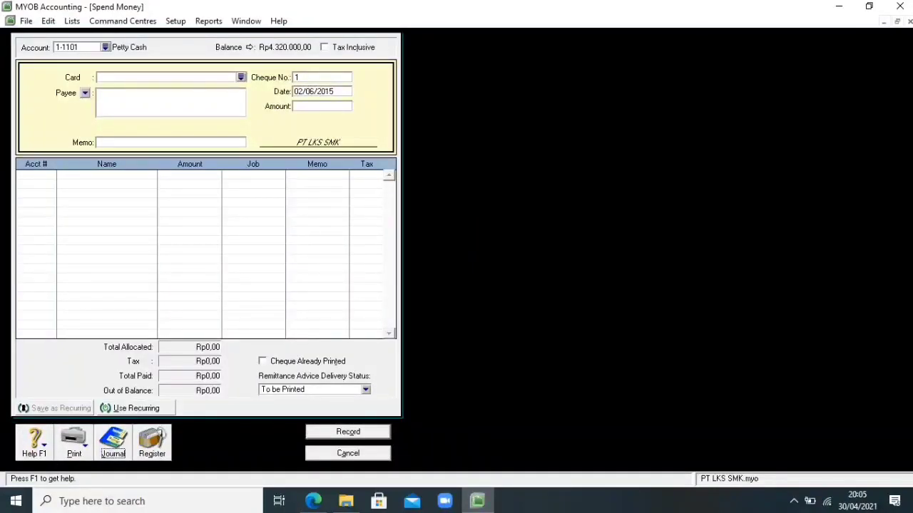
Set the petty cash payment's cheque number to VKK.02, its date to 03/06/2015 and its amount to 430.000.
left_click(321, 77)
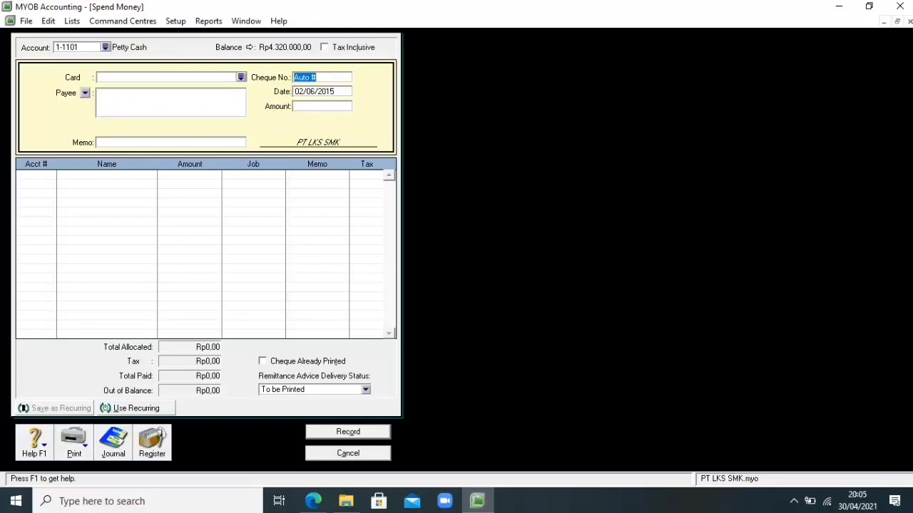
type("VKK.02")
left_click(314, 92)
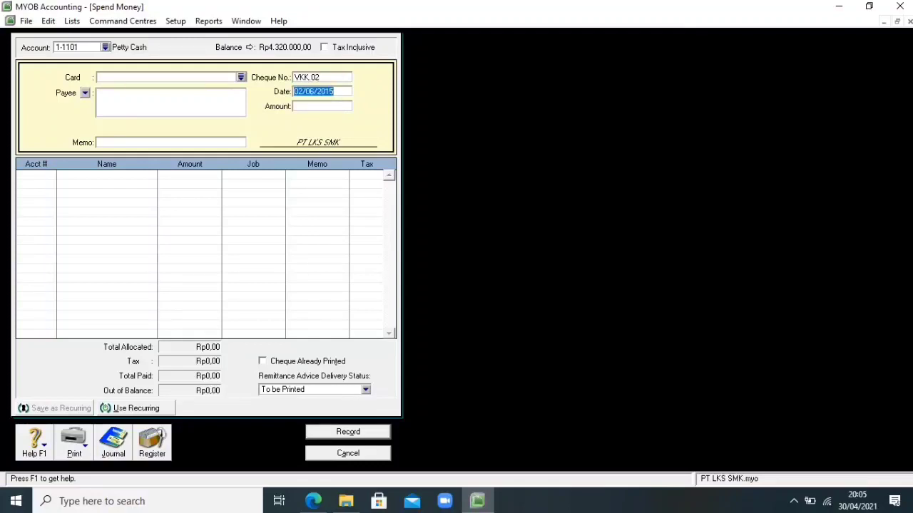
key("BackSpace")
type("03/06/2015")
key("Tab")
type("430000")
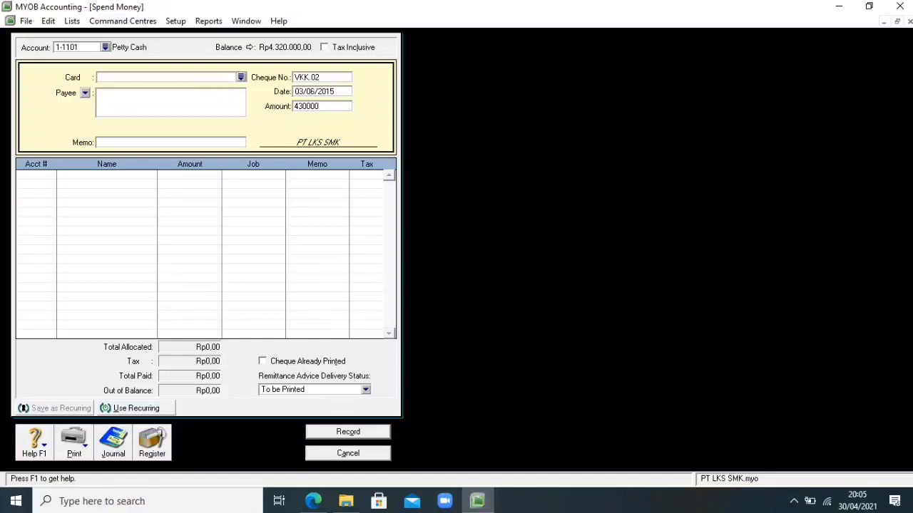
key("Tab")
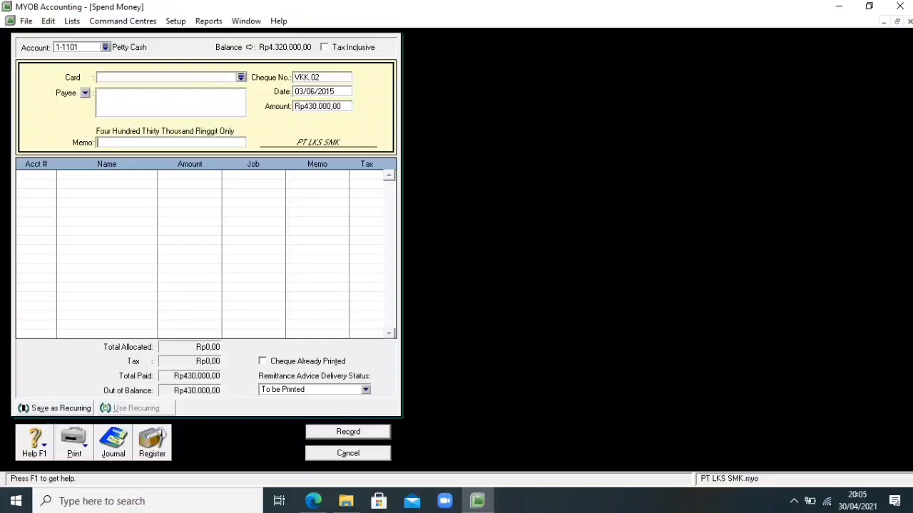
Enter the memo "Pembayaran transport ke Bandung" and allocate the full payment to account 6-1005 Transportation Expense.
type("Pembayaran transport ke Bandung")
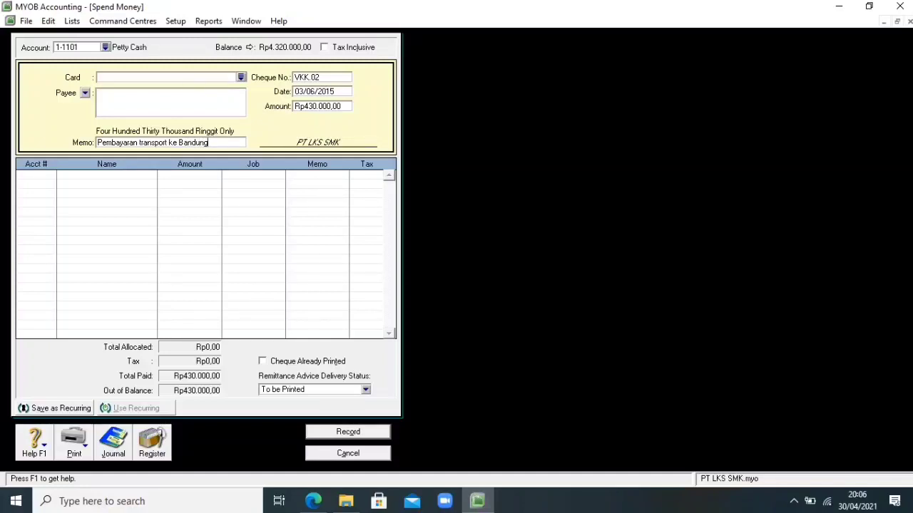
key("Tab")
type("6")
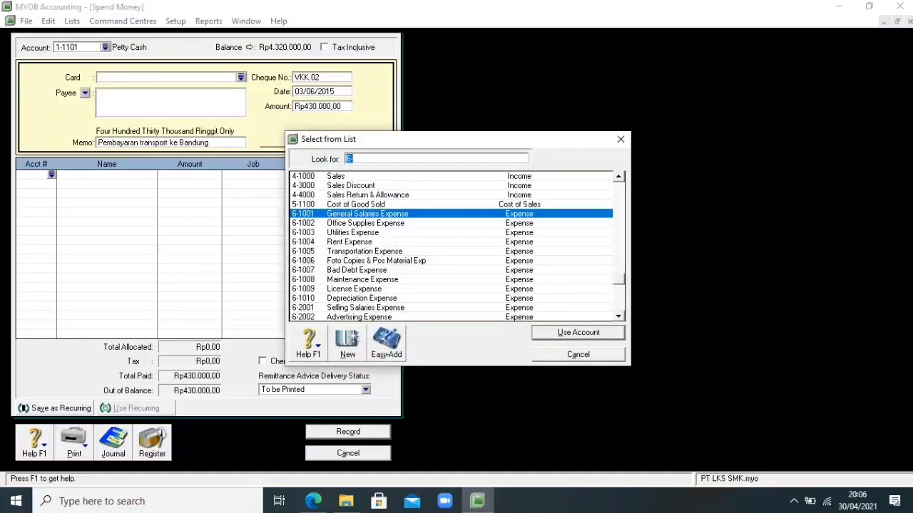
type("6-1005")
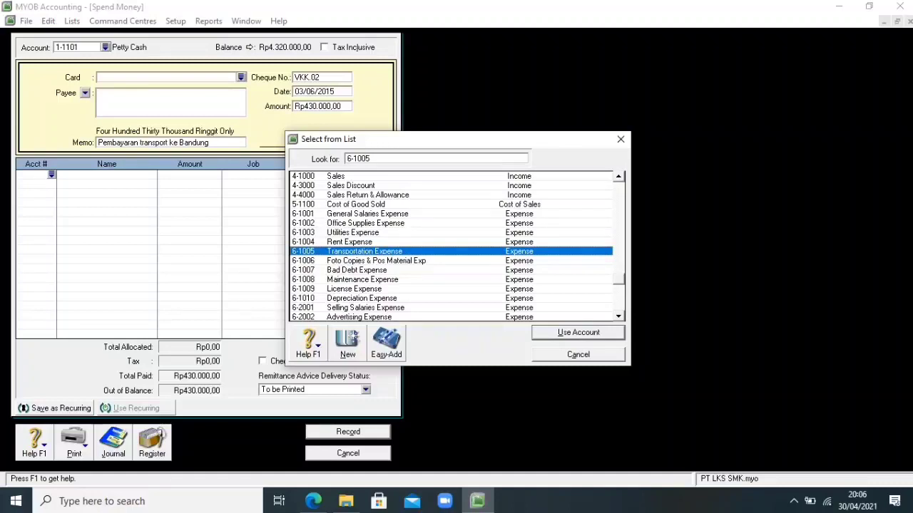
key("Return")
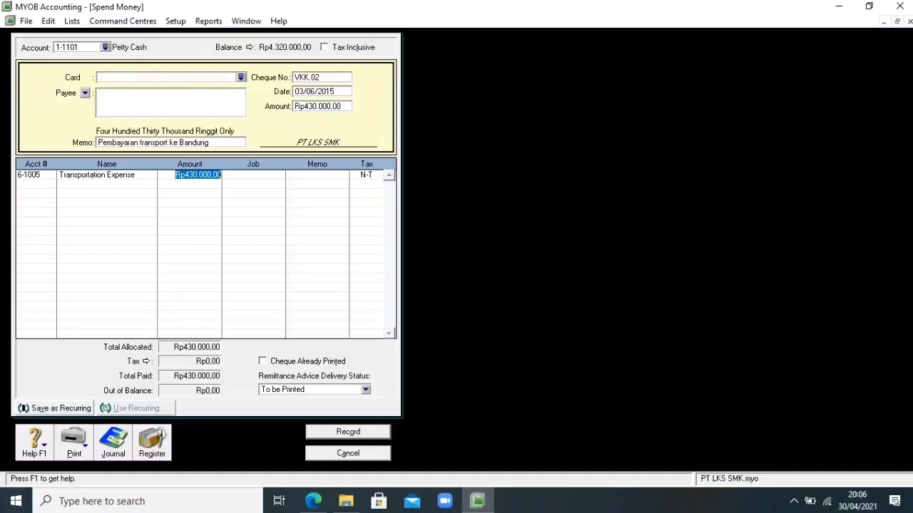
Check the disbursements in the transaction journal, and return to the Banking command centre.
key("alt+j")
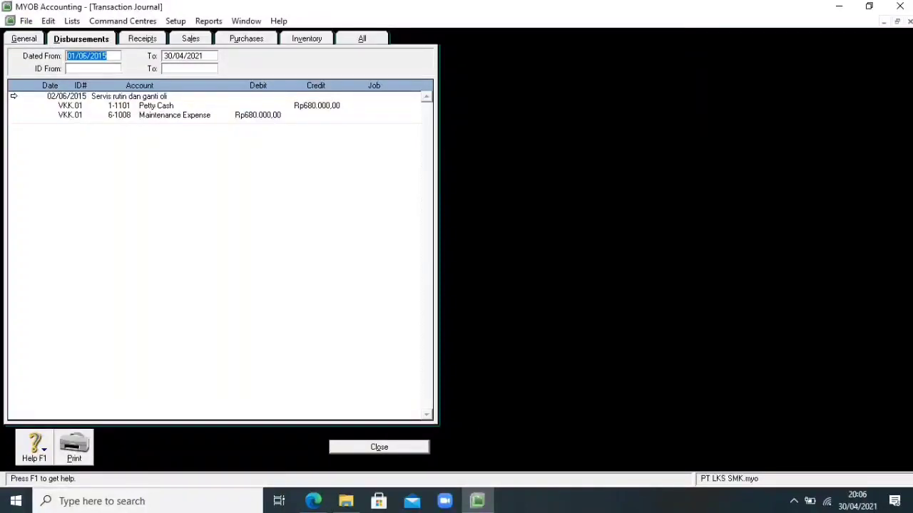
key("Escape")
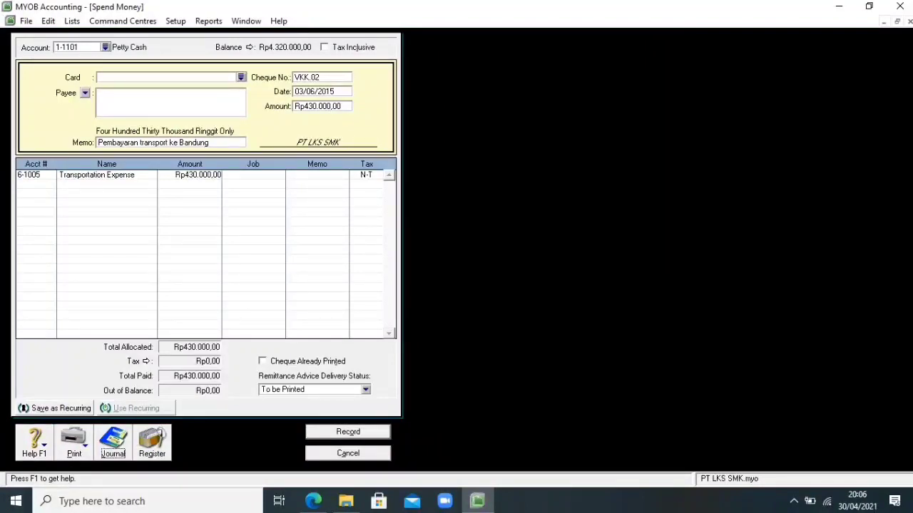
key("Escape")
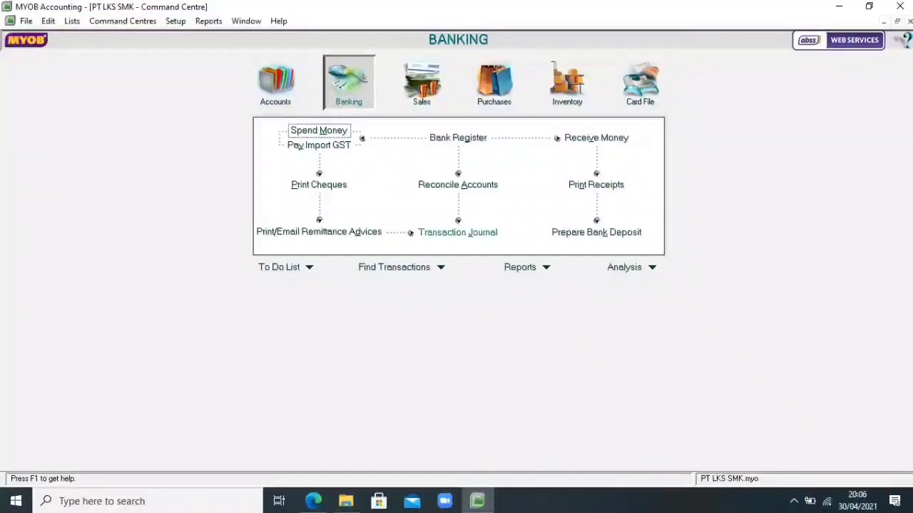
Start a bill payment to supplier PT. Papua in Pay Bills.
left_click(494, 82)
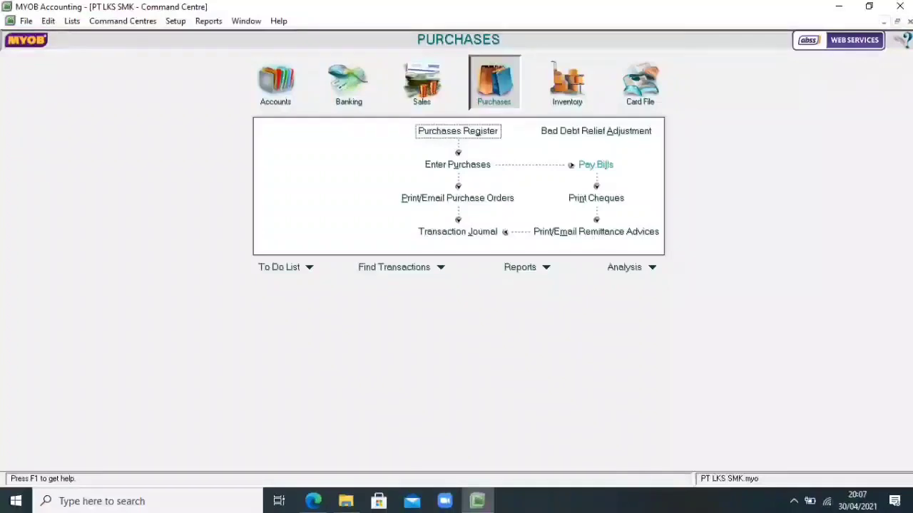
left_click(596, 165)
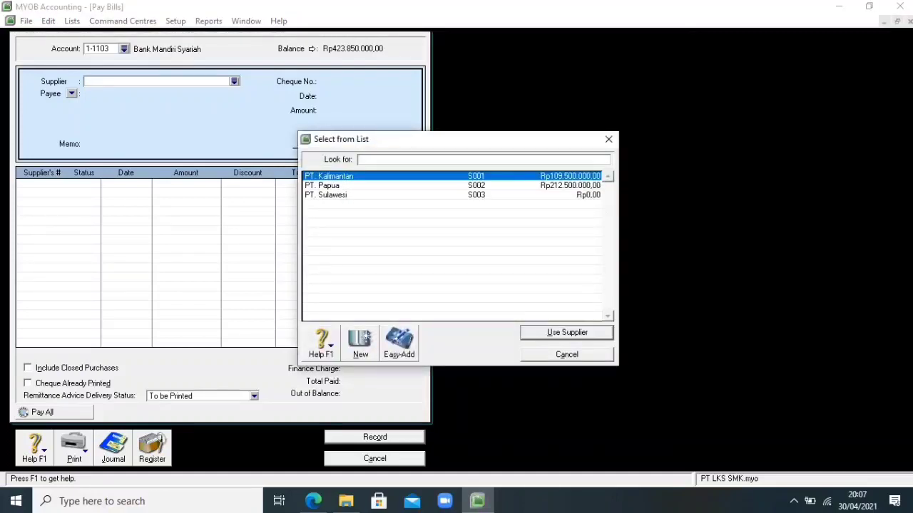
type("PT. Papua")
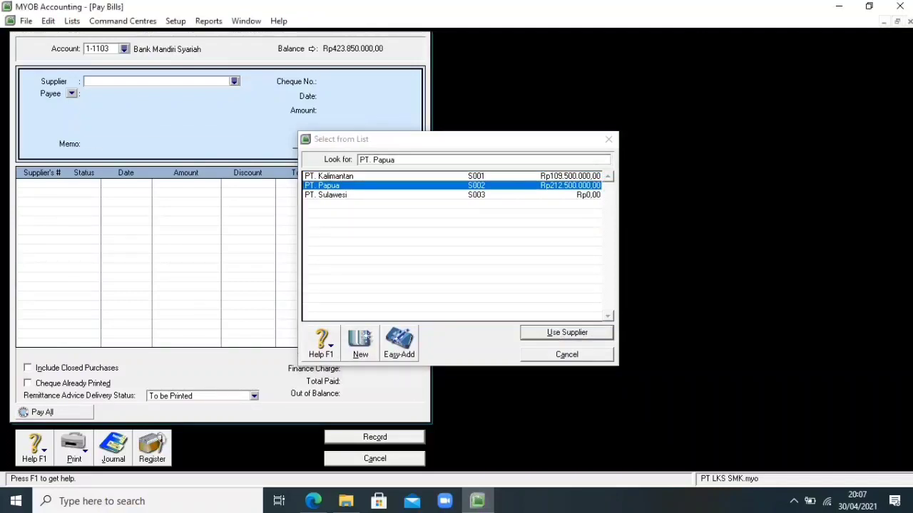
key("Return")
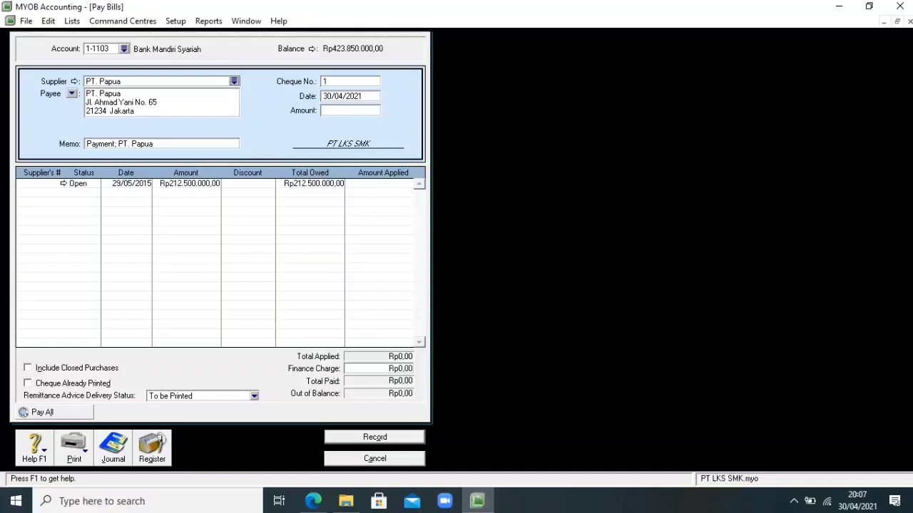
Replace the bill payment's default memo with "Pembayaran utang kepada PTPapua".
key("Tab")
key("BackSpace")
type("Pembayra")
key("BackSpace")
key("BackSpace")
type("aran utang kepada PTPa")
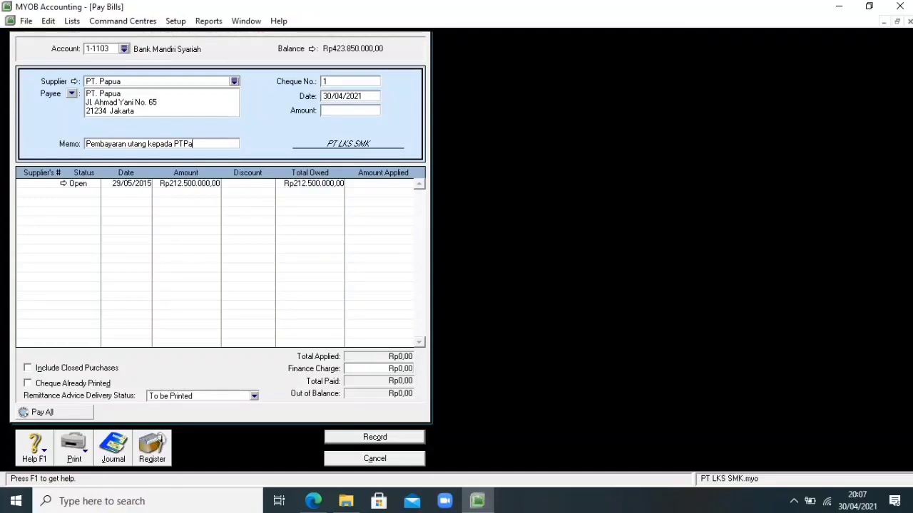
type("pua")
key("Tab")
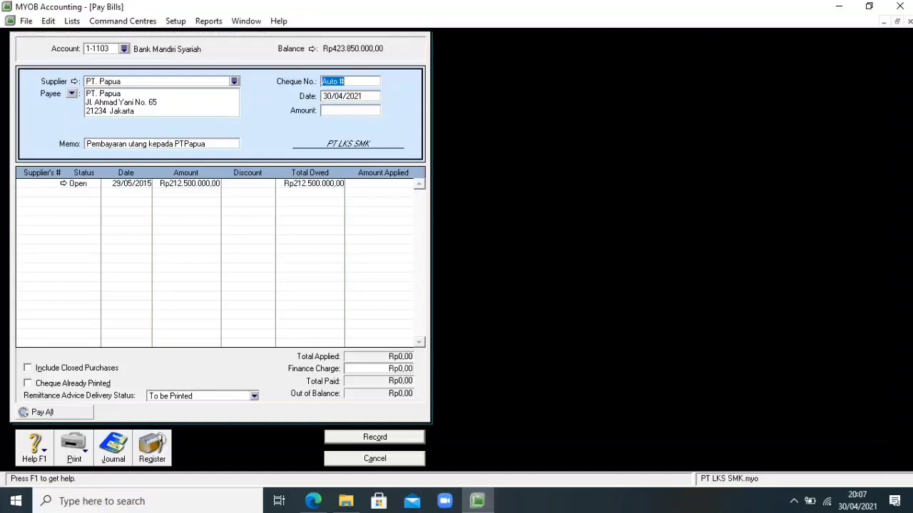
Rewrite the bill payment's memo as "Pembayaran utang kepada PT Papua dengan cek No:MS65".
key("shift+Tab")
key("BackSpace")
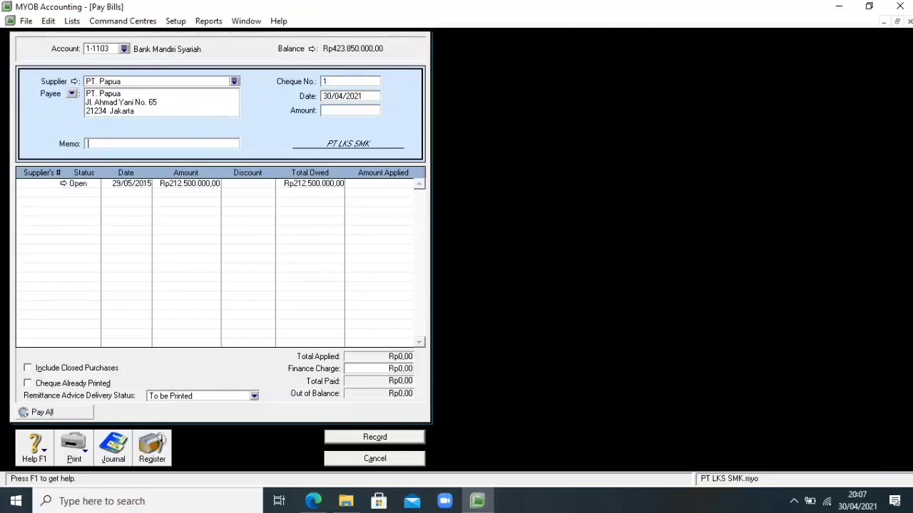
type("p")
key("BackSpace")
type("Pembayaran utang kep")
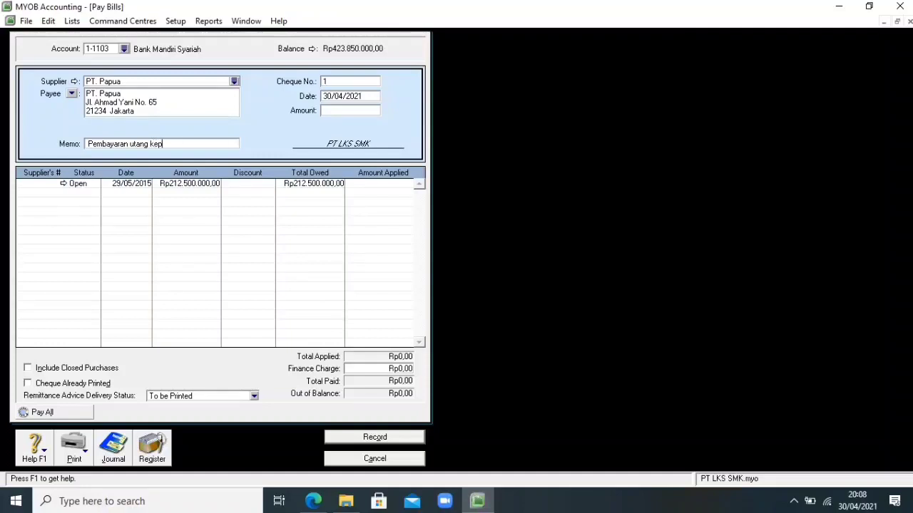
type("ada PT Papua de")
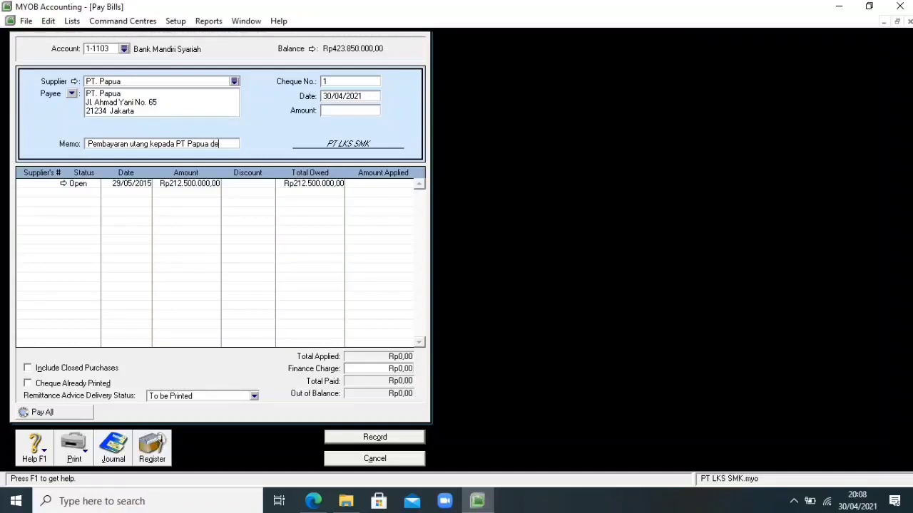
type("ngan cek N")
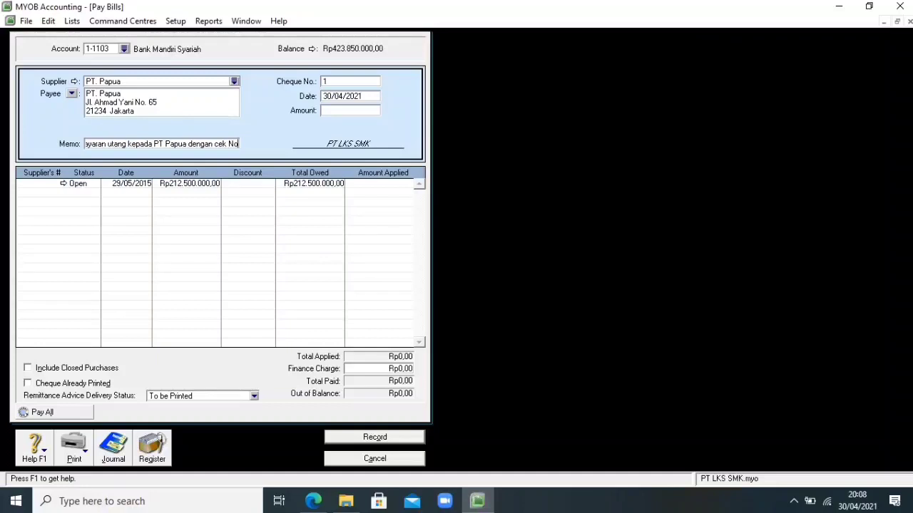
type("o:")
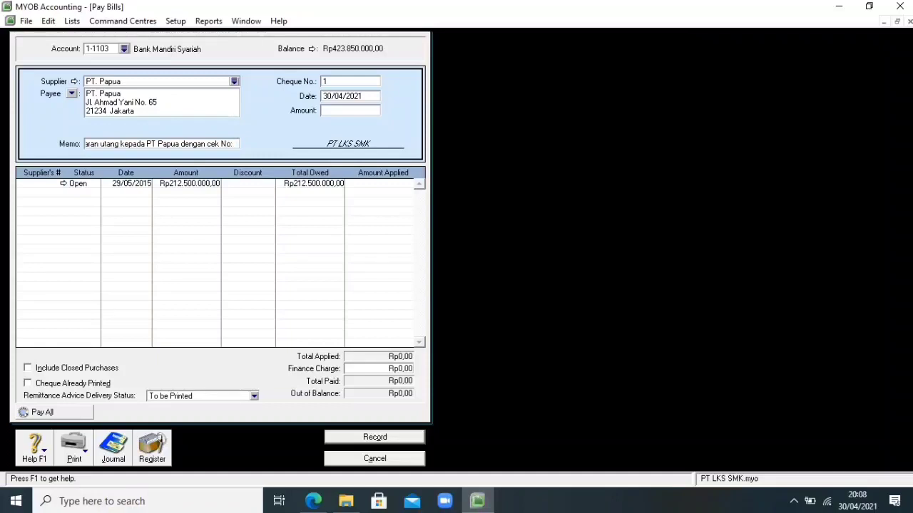
type(" MS")
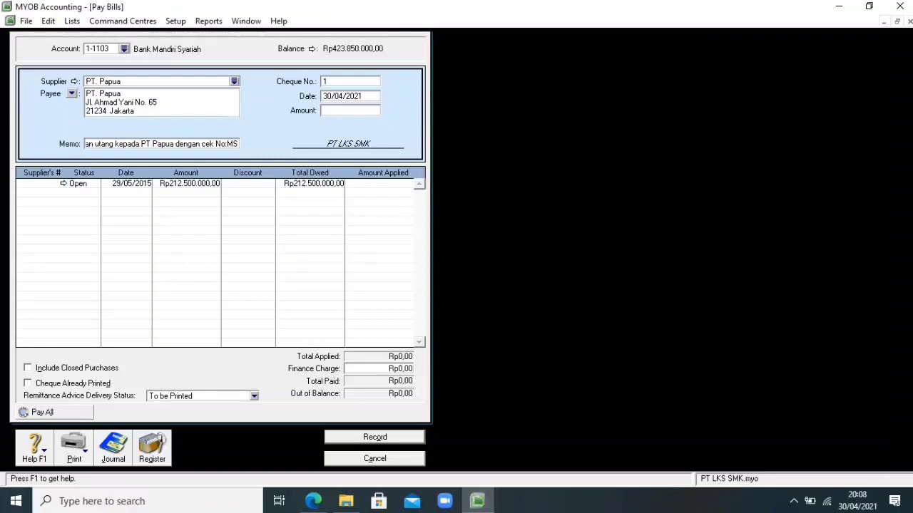
type("65")
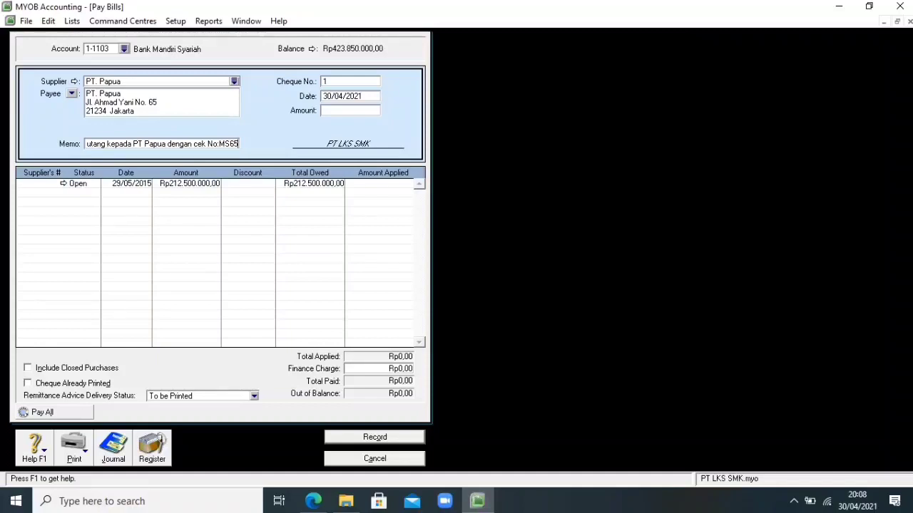
key("Tab")
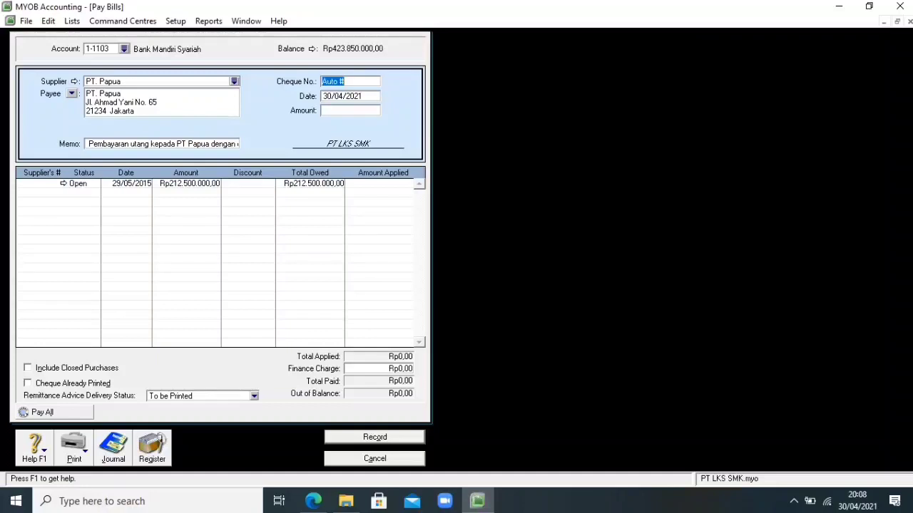
Set the bill payment's cheque number to BKK.001 and its date to 04/06/2015.
type("BKK.001")
key("Tab")
type("0")
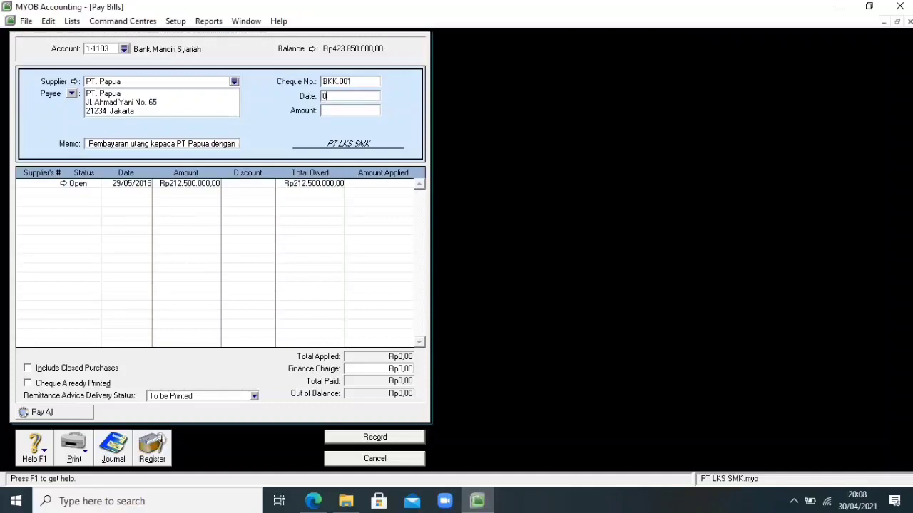
type("4/06/2015")
key("Tab")
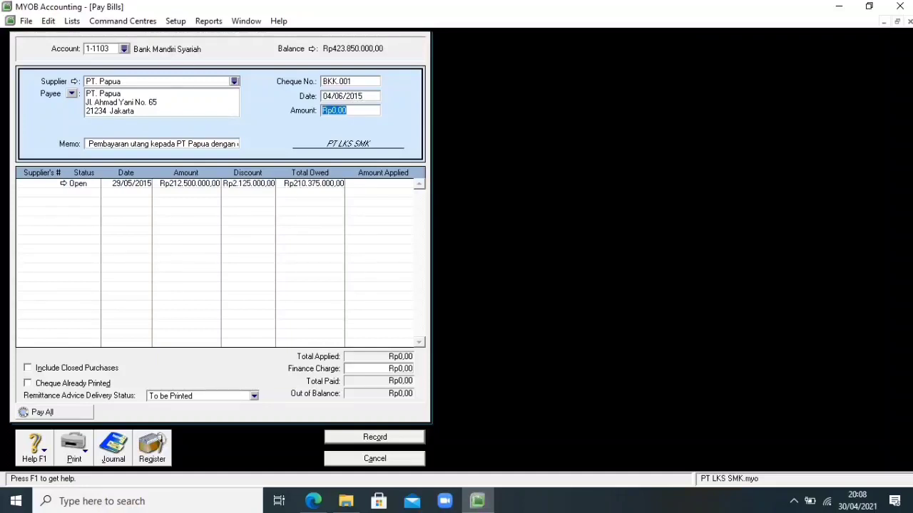
Set the bill payment's amount to 210.375.000, and close Pay Bills without recording the payment.
type("21037")
type("5000")
key("Tab")
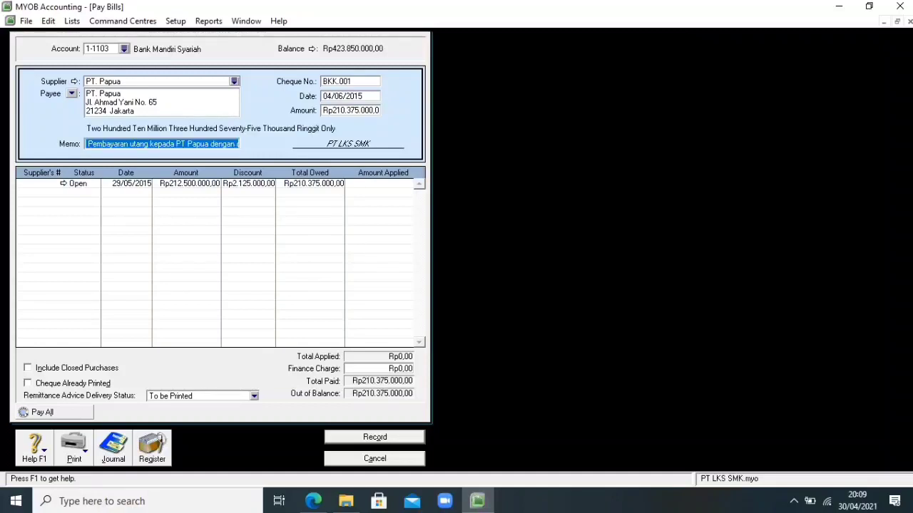
key("Tab")
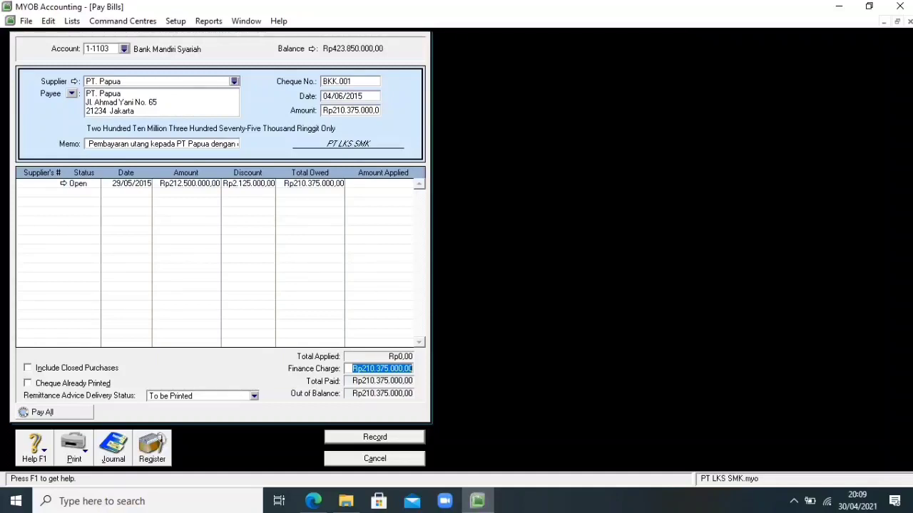
key("Escape")
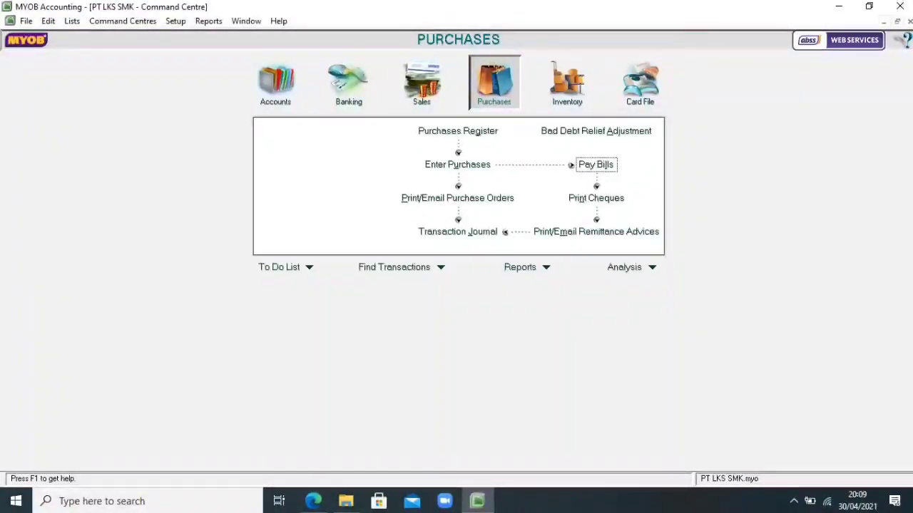
Start a customer payment from PT. Jawa in Receive Payments.
left_click(421, 84)
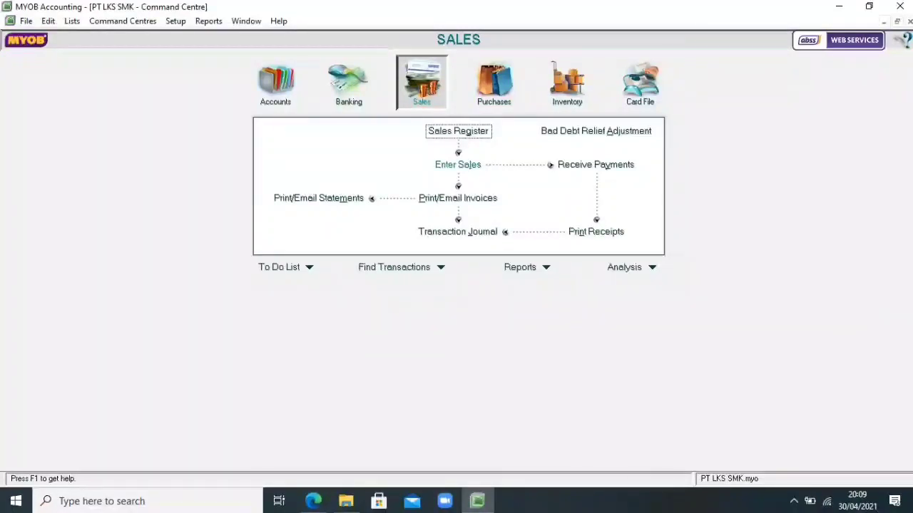
left_click(595, 165)
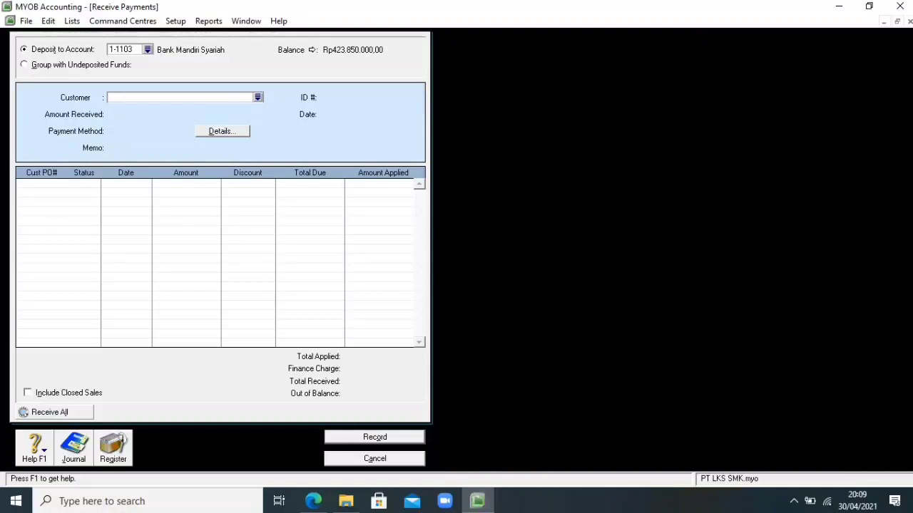
left_click(258, 97)
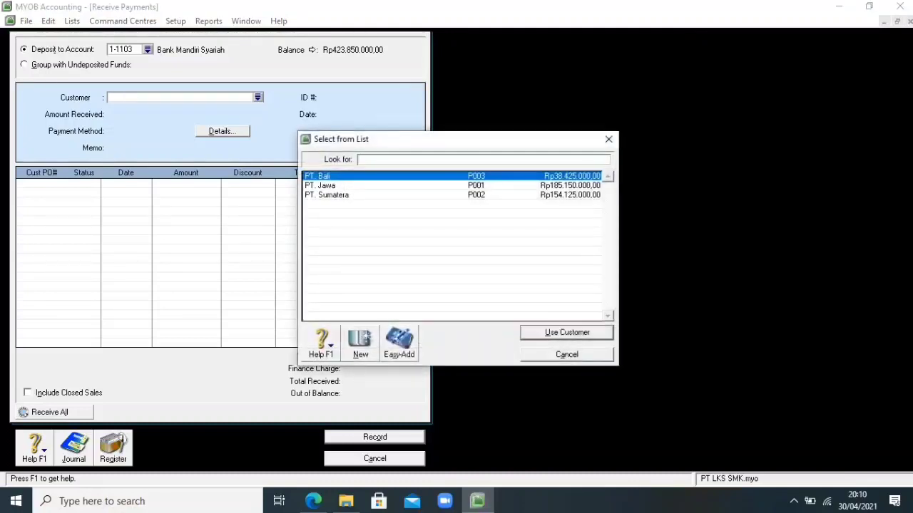
type("PT. Jawa")
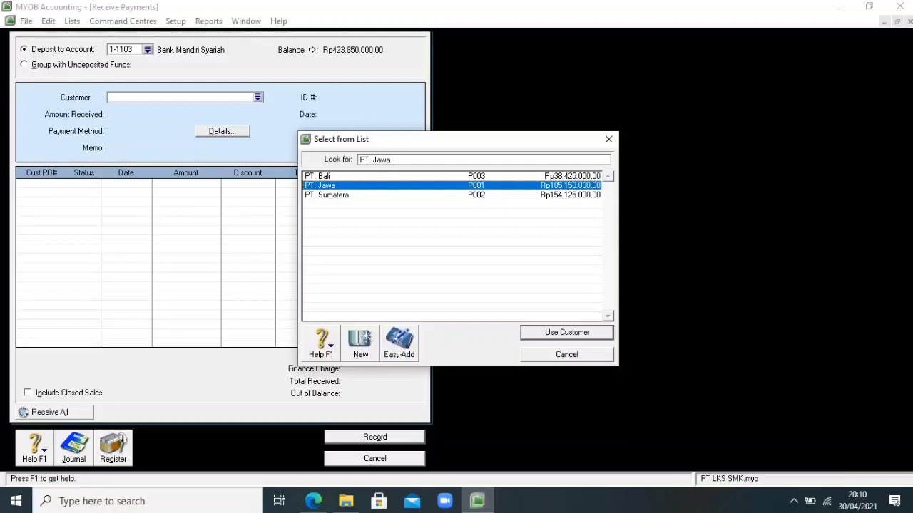
key("Return")
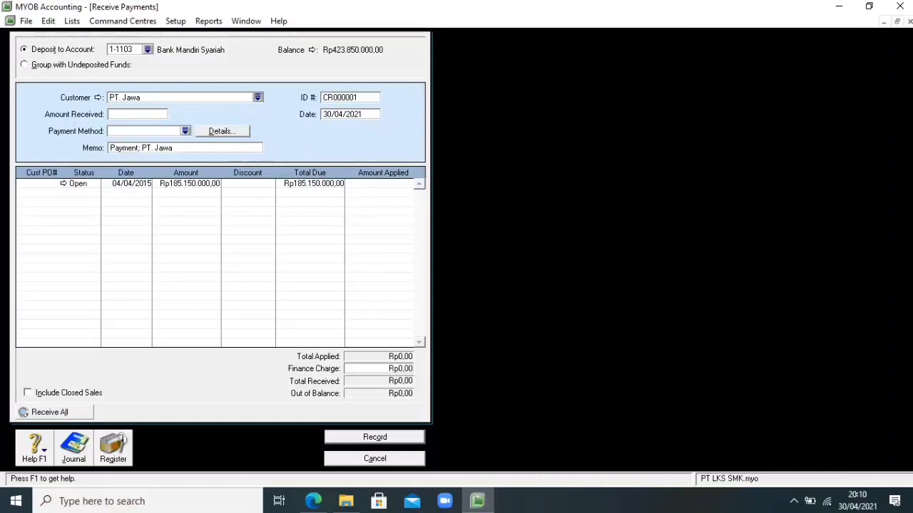
Rewrite the customer payment's memo as "Penerimaan cek Bank Mega No.M340 atas pelunasan piutang PT Jawa".
left_click(139, 148)
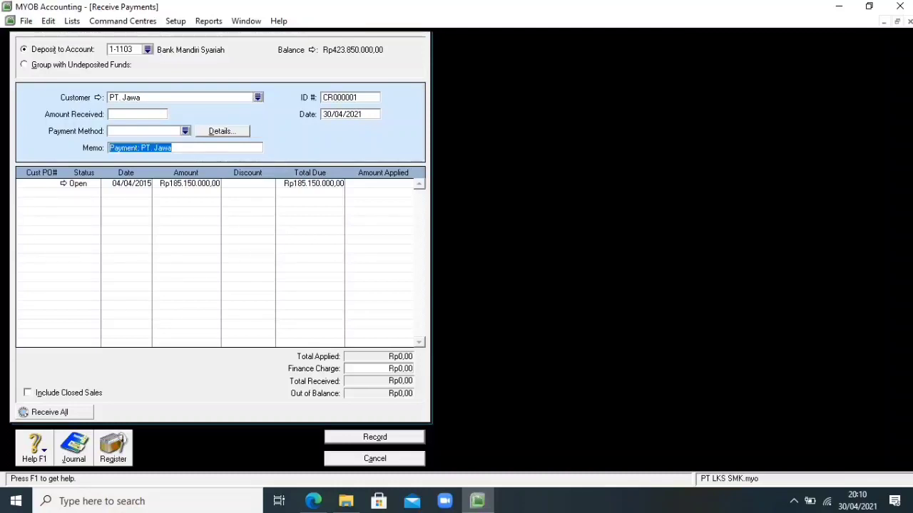
key("BackSpace")
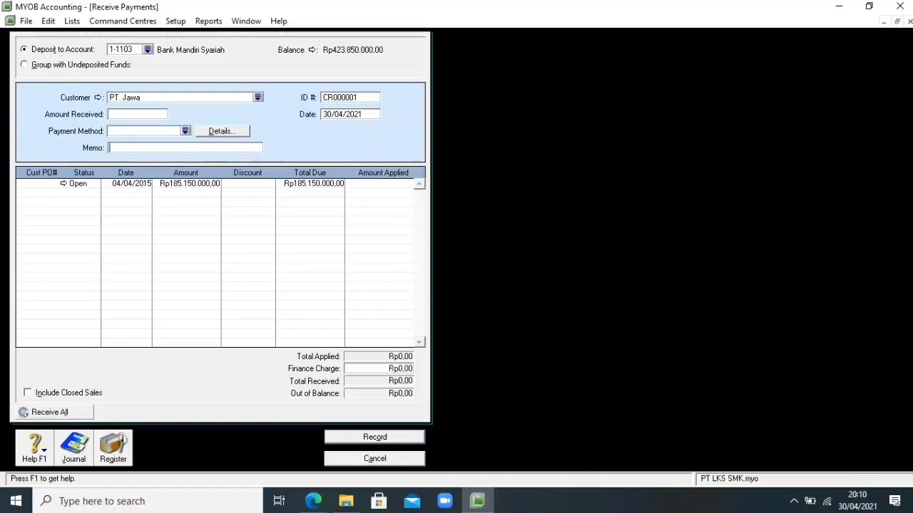
type("Penerimaan cek Bank")
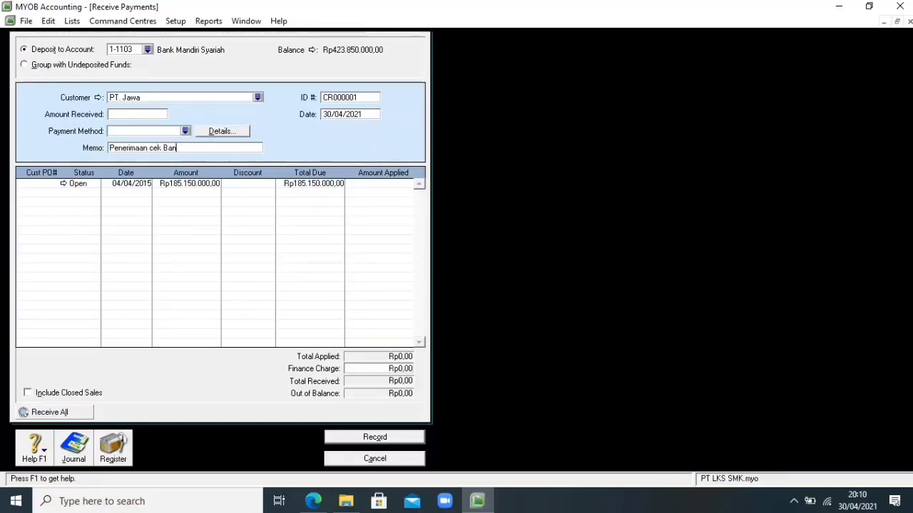
type("Mega NO")
key("BackSpace")
type("o.m")
key("BackSpace")
type("M340")
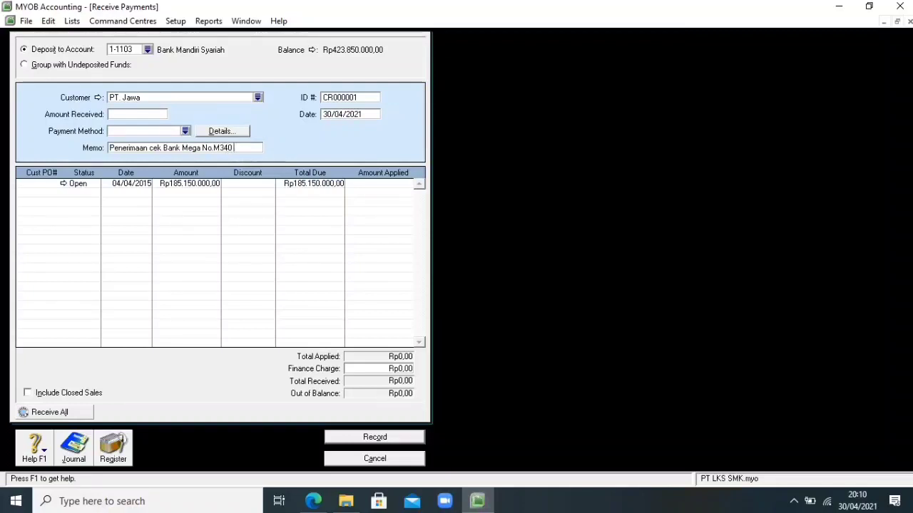
type(" atas pelunasan")
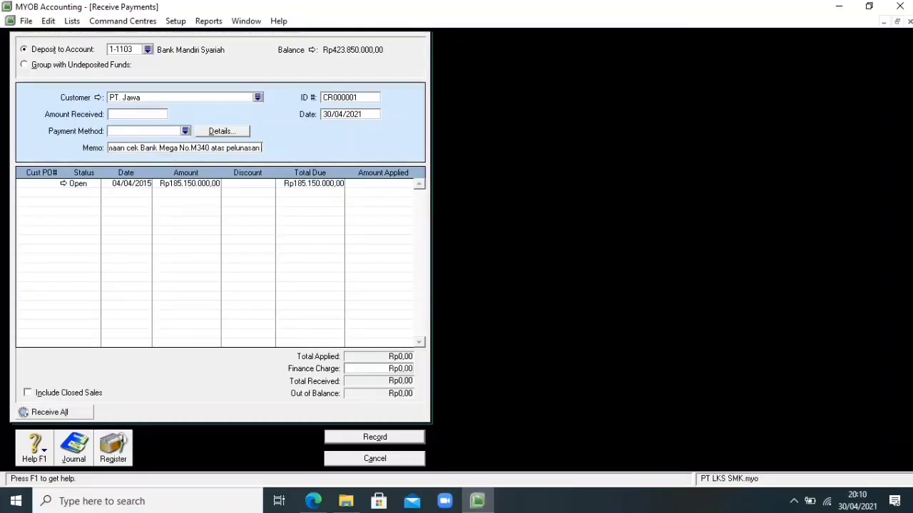
type(" piutang")
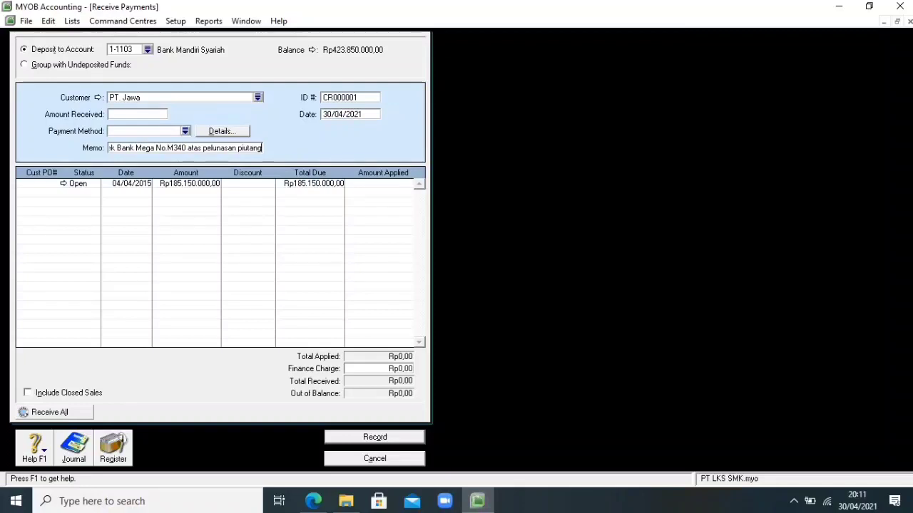
type(" PT")
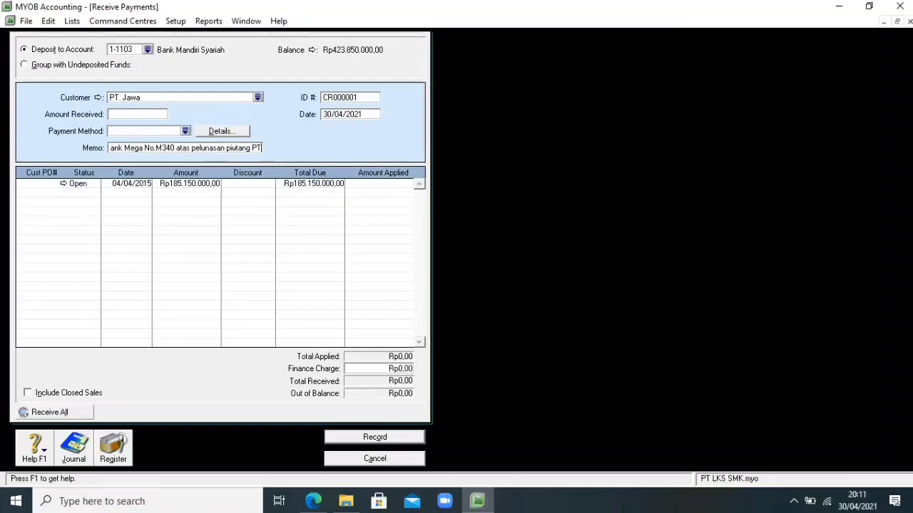
type(" Jawa")
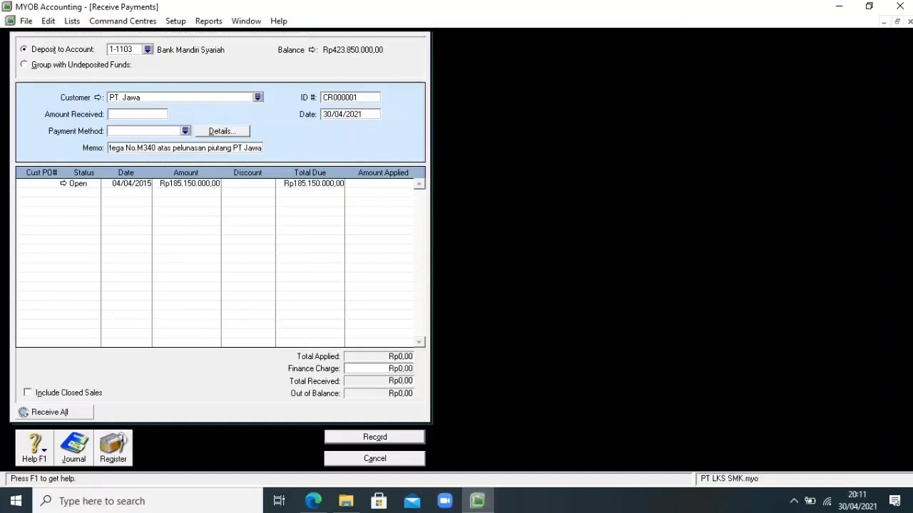
Set the customer payment's ID number to BKM.001 and its date to 04/06/2015.
key("Tab")
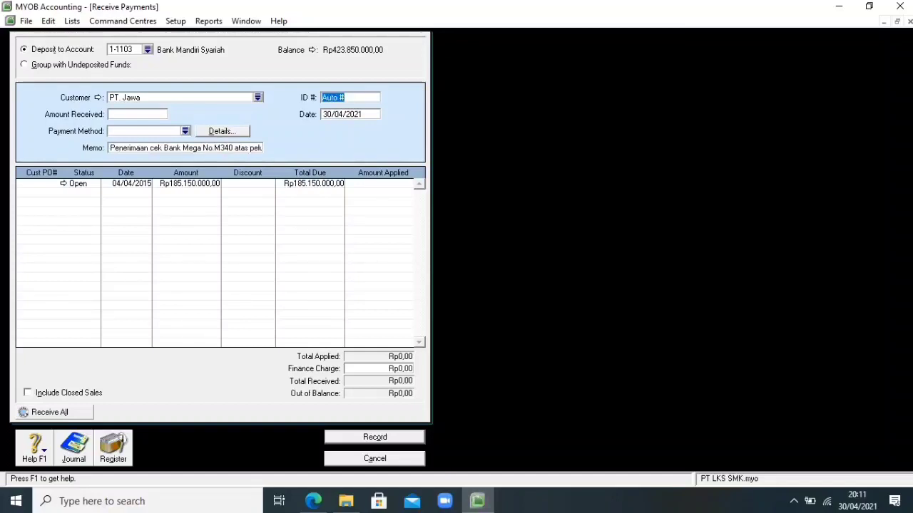
type("BKM.001")
key("Tab")
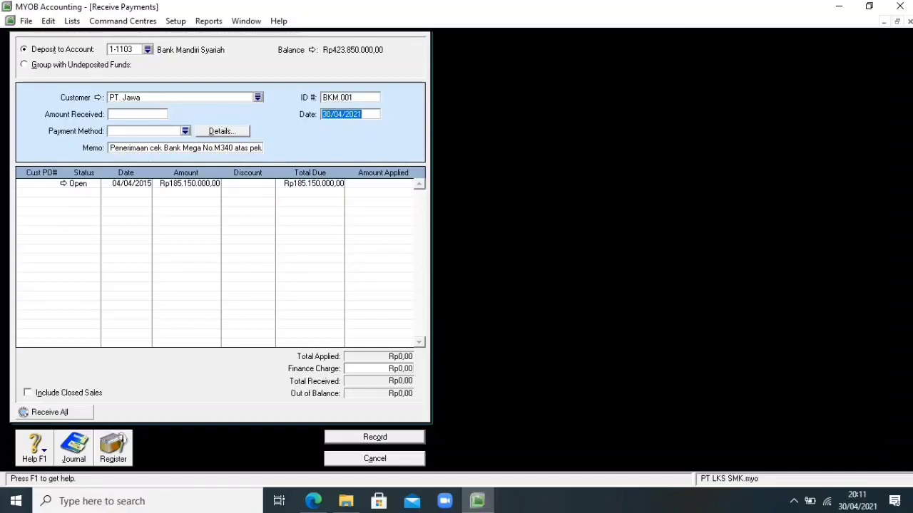
type("04/")
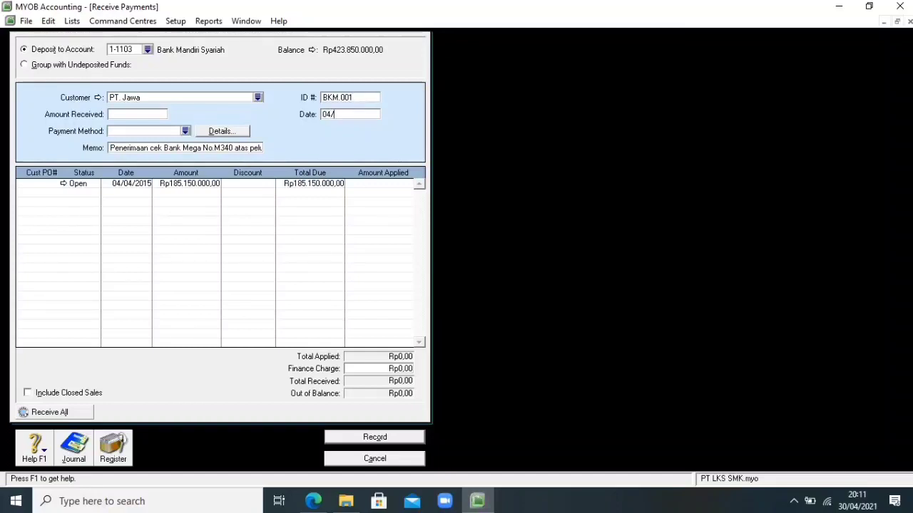
type("06/2015")
Set the amount received to 187.001.500, apply 185.150.000 to the open sale with the rest as finance charge, and record the payment.
left_click(122, 114)
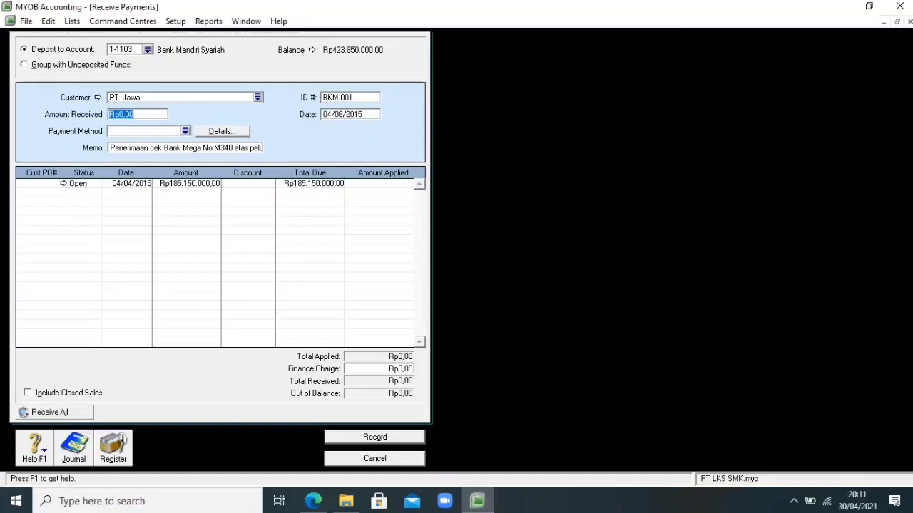
type("187001500")
key("Tab")
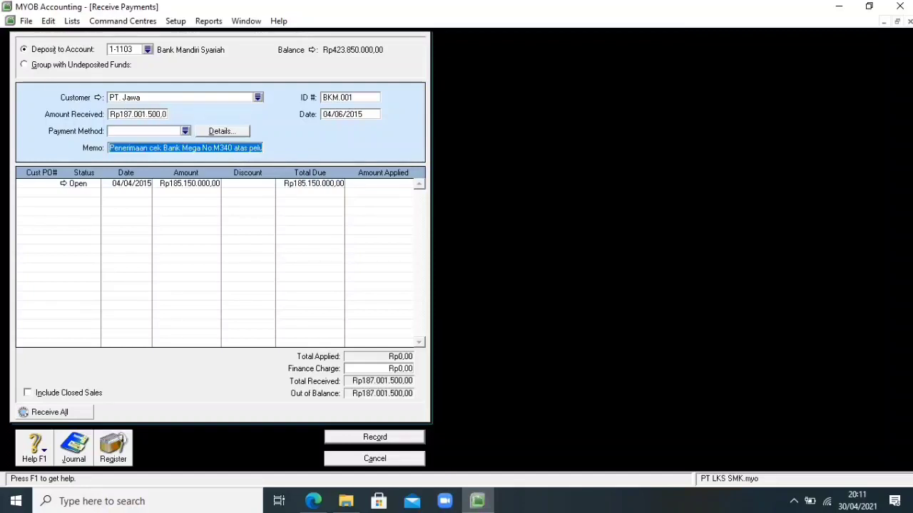
key("Tab")
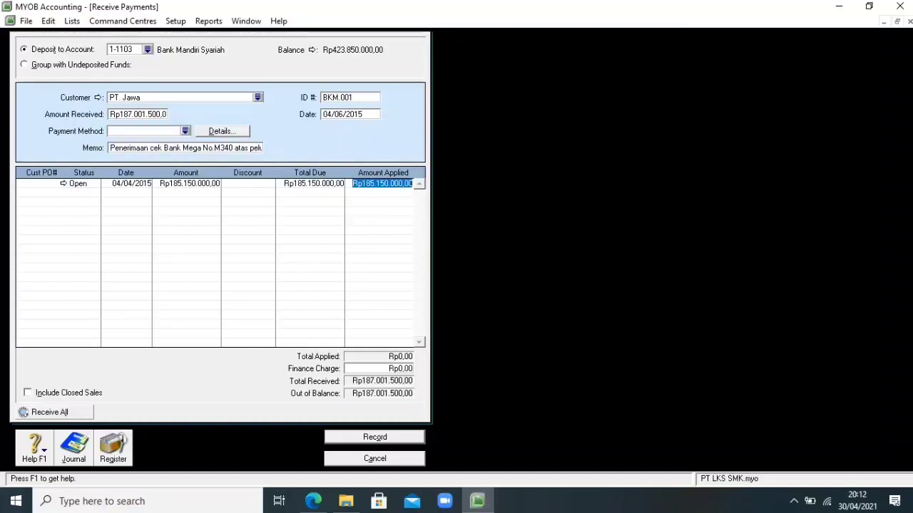
key("Tab")
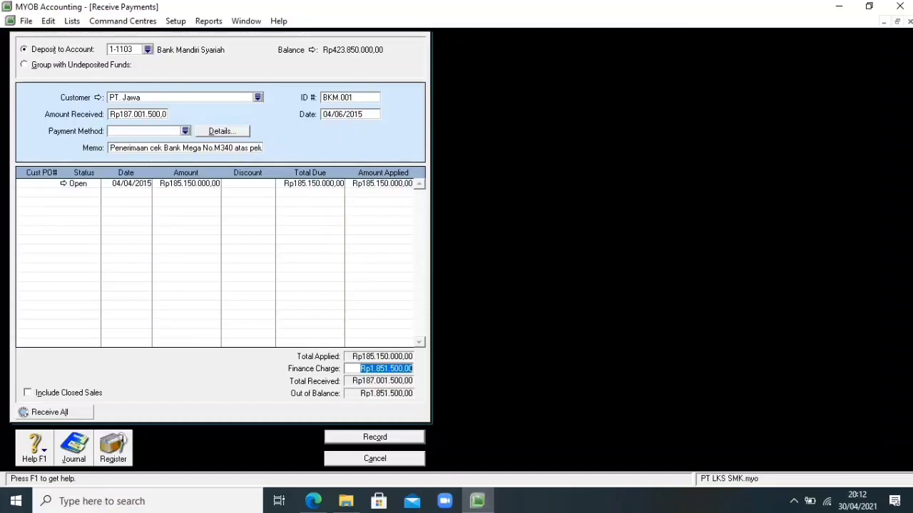
key("Return")
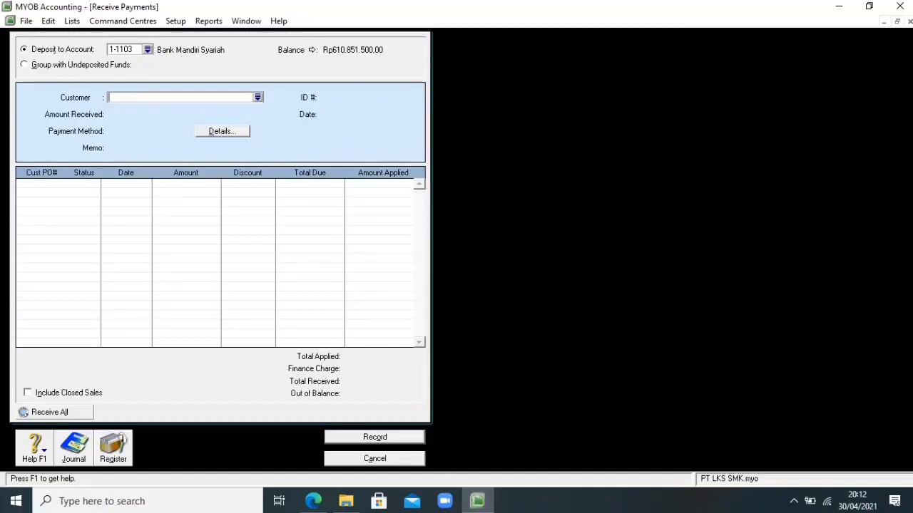
key("Escape")
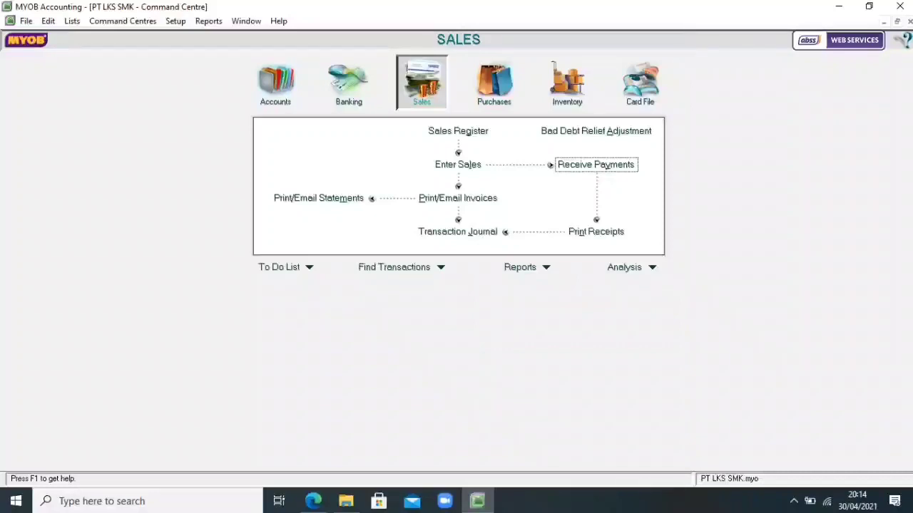
Start a new sales invoice for PT. Jawa in Enter Sales.
left_click(457, 164)
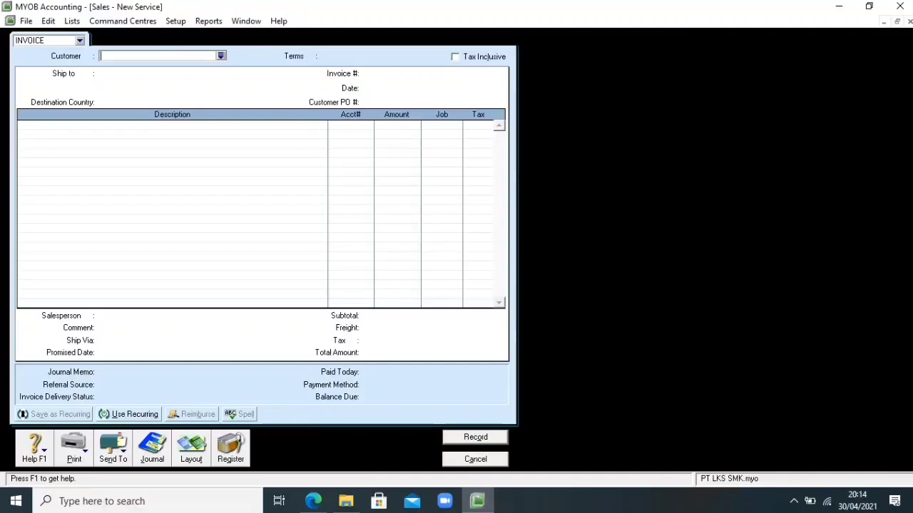
key("Tab")
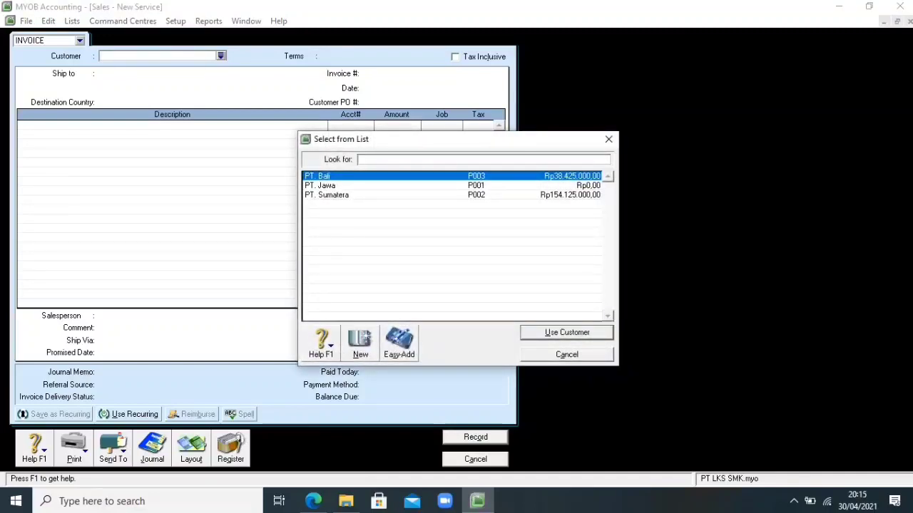
key("Down")
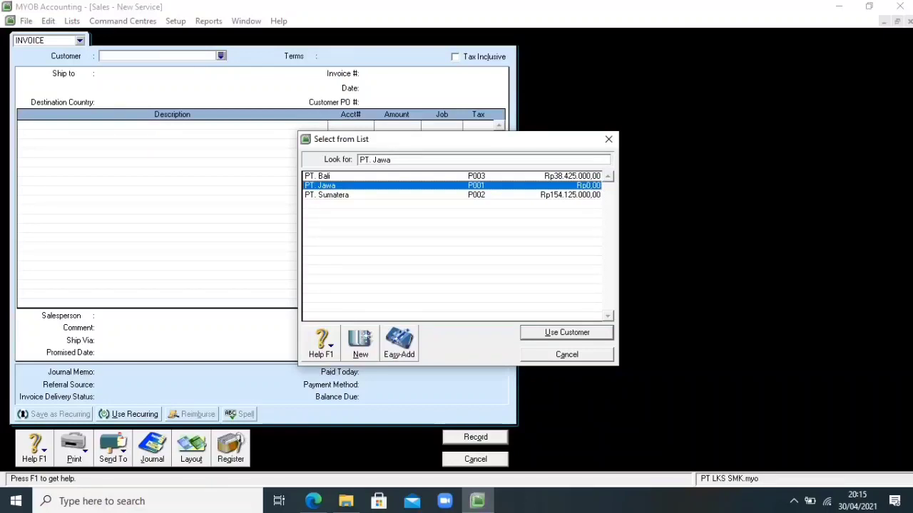
key("Return")
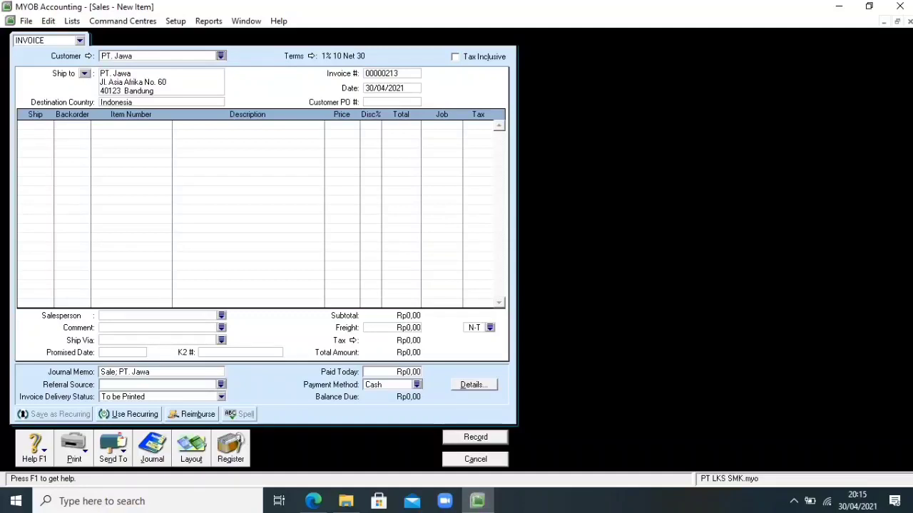
Set the invoice number to F1/400 and the date to 05/06/2015, and fill in the customer's PO number.
left_click(386, 74)
type("1")
key("BackSpace")
type("F1/400")
key("Tab")
key("BackSpace")
type("05/06/2015")
left_click(392, 102)
type("PO87")
key("Tab")
Add 10 units of item K.001, Komputer Indonesia 1, on the invoice's first line.
type("10")
key("Tab")
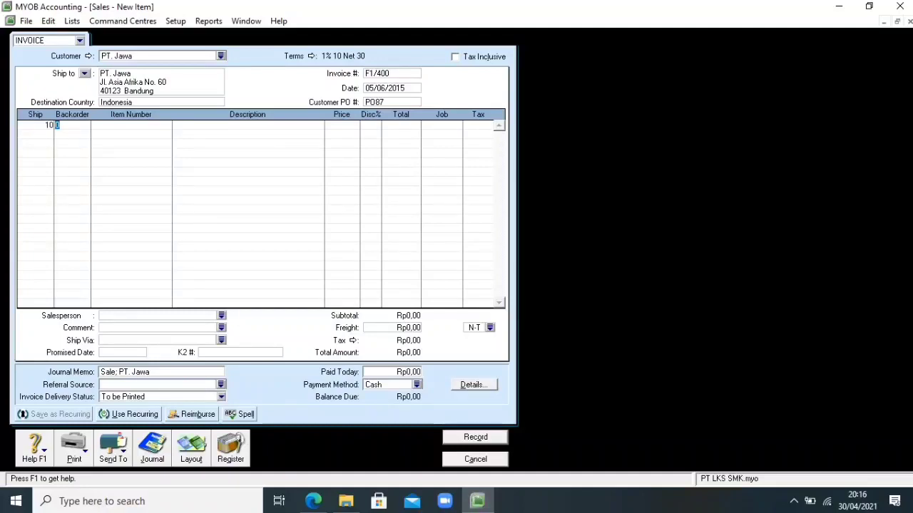
key("Tab")
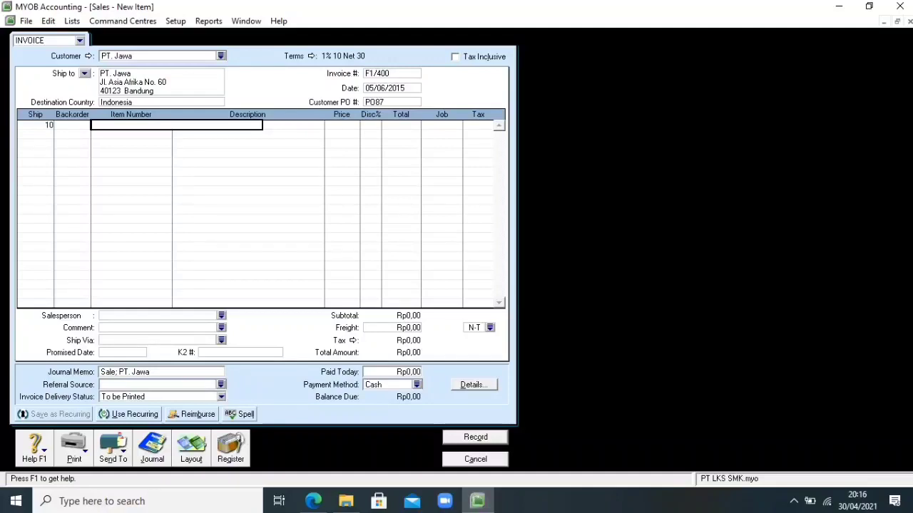
key("Tab")
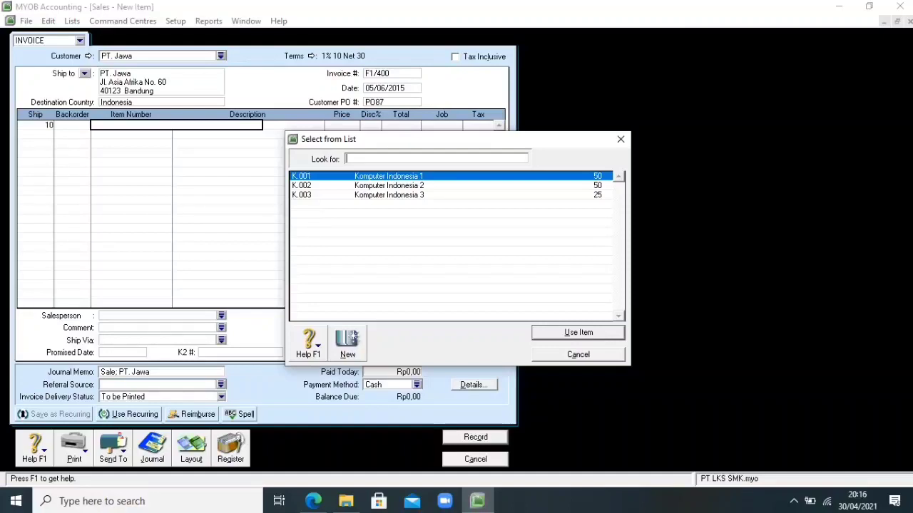
key("Return")
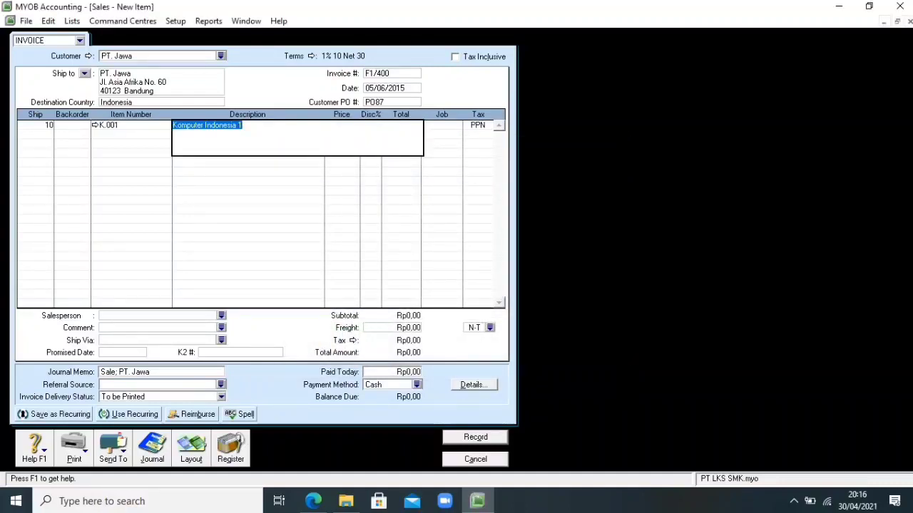
Set the price of Komputer Indonesia 1 to 5.290.000 and leave its discount blank.
key("Tab")
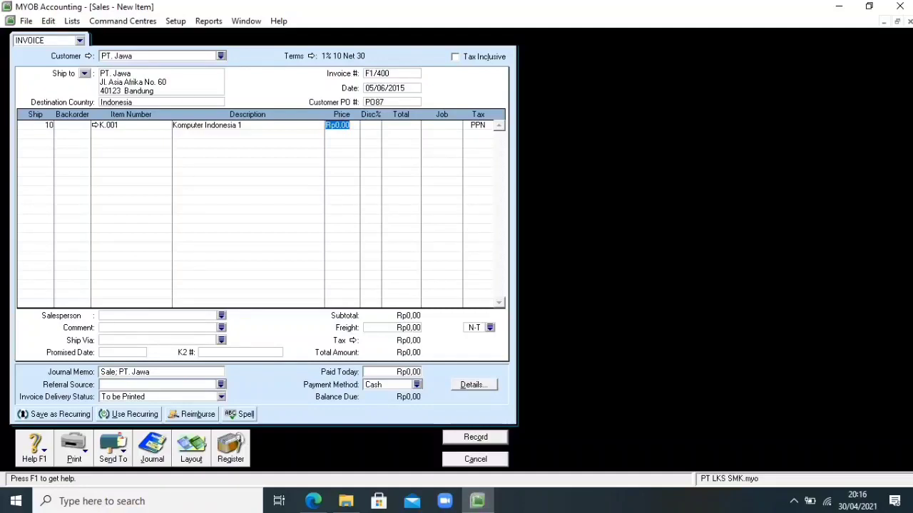
type("5290000")
key("Tab")
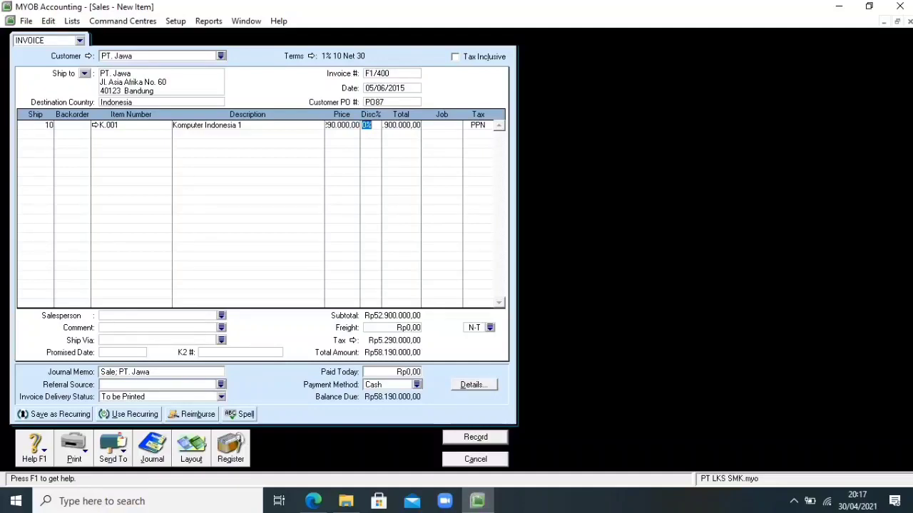
key("BackSpace")
key("Tab")
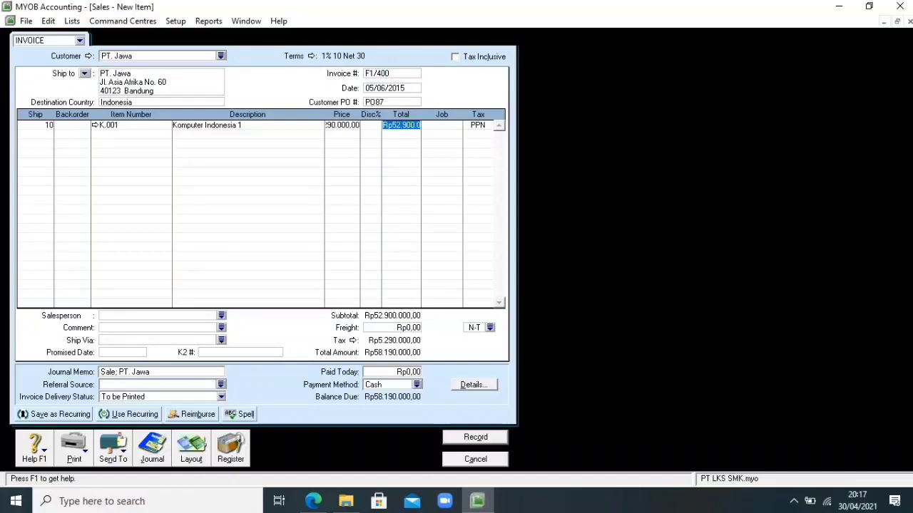
key("Return")
Add 10 units of item K.002, Komputer Indonesia 2, on the invoice's second line.
type("10")
key("Tab")
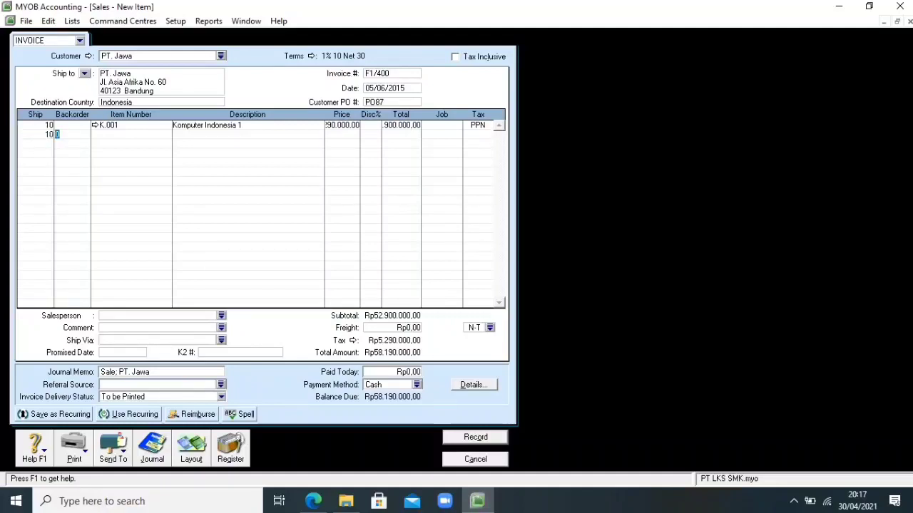
key("Tab")
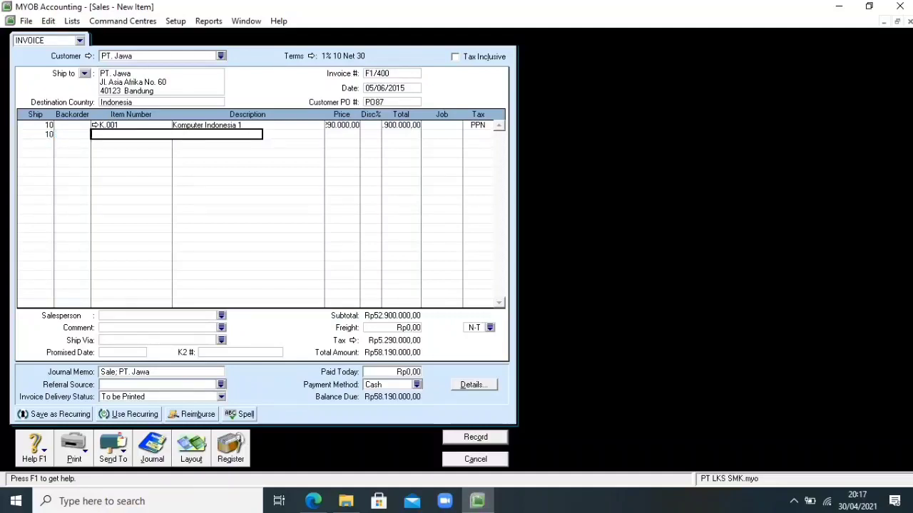
key("Tab")
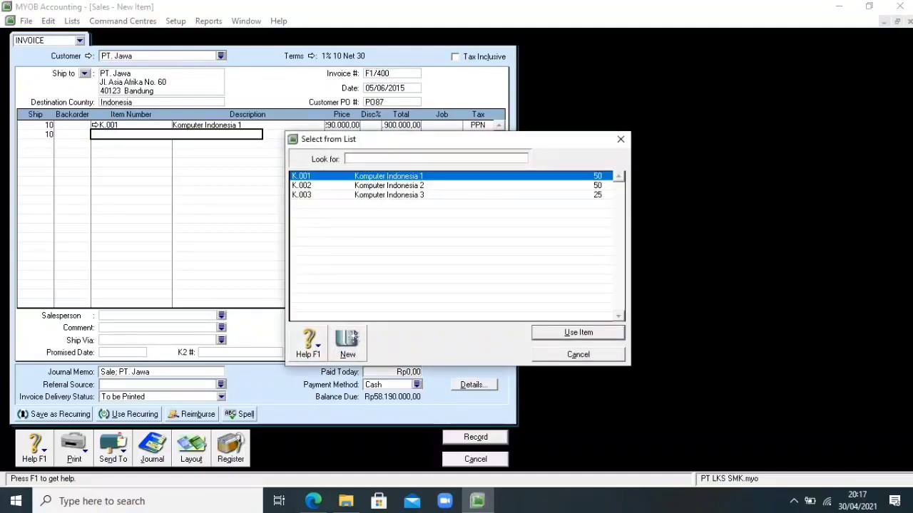
type("K.002")
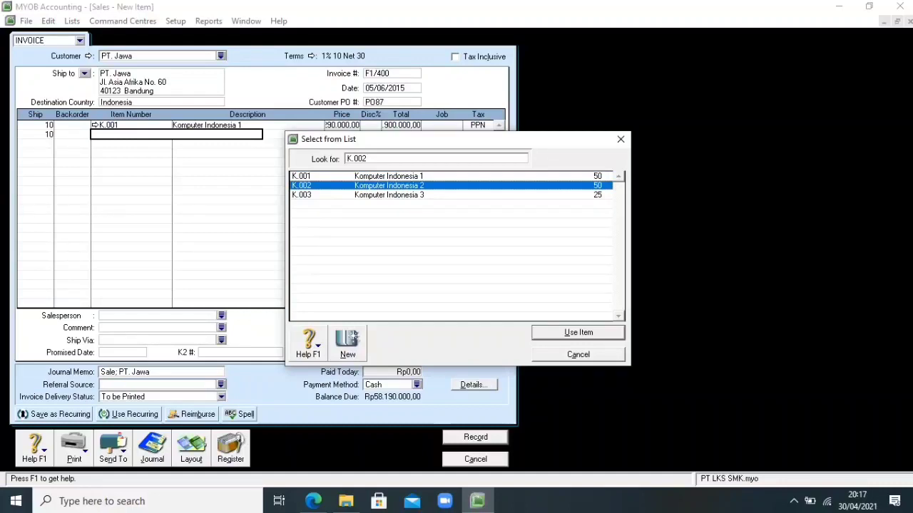
key("Return")
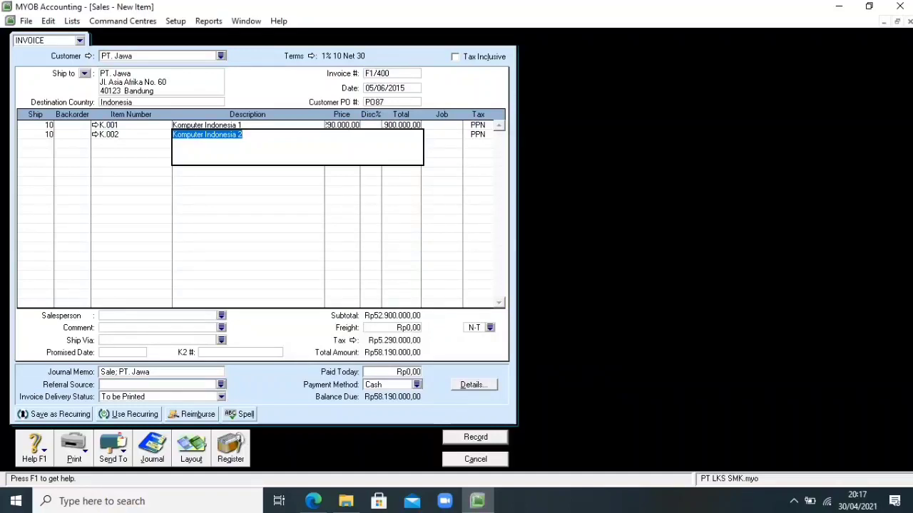
Set the price of Komputer Indonesia 2 on the second invoice line to 6.165.000.
key("Tab")
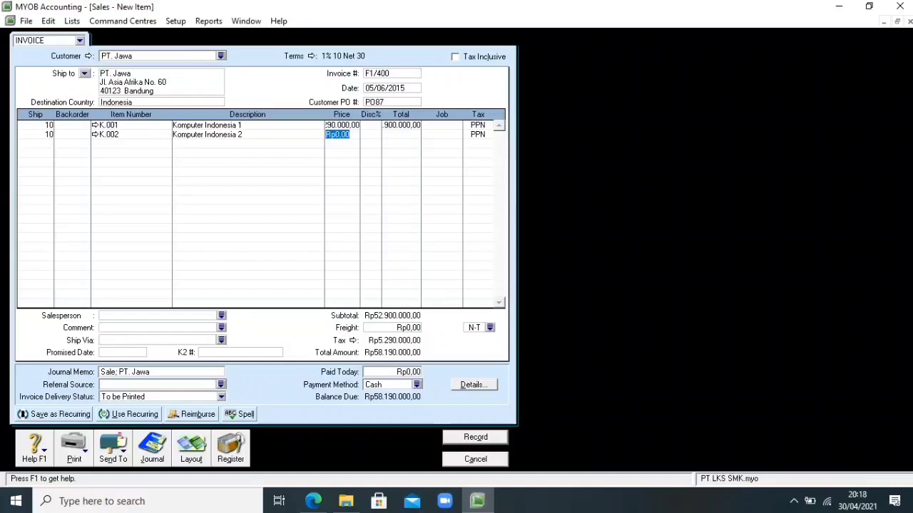
left_click(350, 135)
key("BackSpace")
key("BackSpace")
key("BackSpace")
key("BackSpace")
key("BackSpace")
key("BackSpace")
type("61")
type("6000")
type("0")
key("BackSpace")
key("BackSpace")
key("BackSpace")
key("BackSpace")
type("5000")
key("Tab")
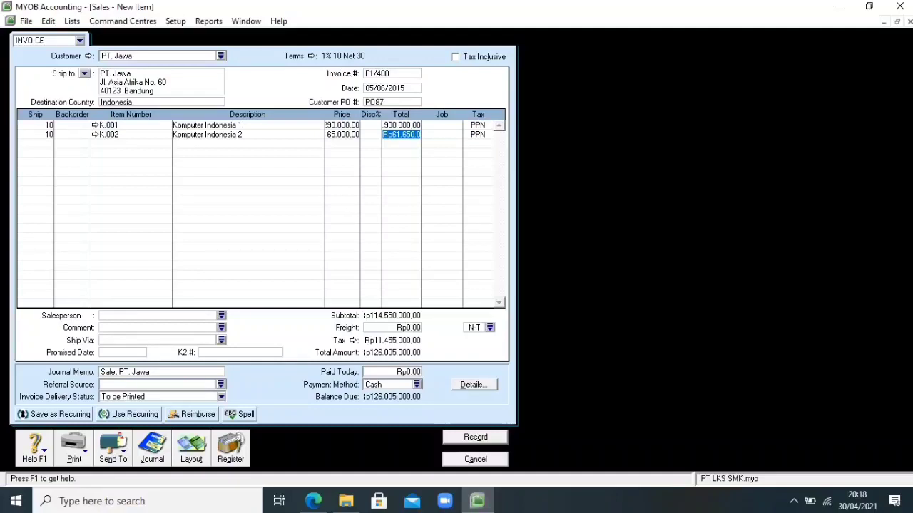
Enter a shipped quantity of 5 on the invoice's third line, leaving its item number blank.
left_click(20, 143)
type("5")
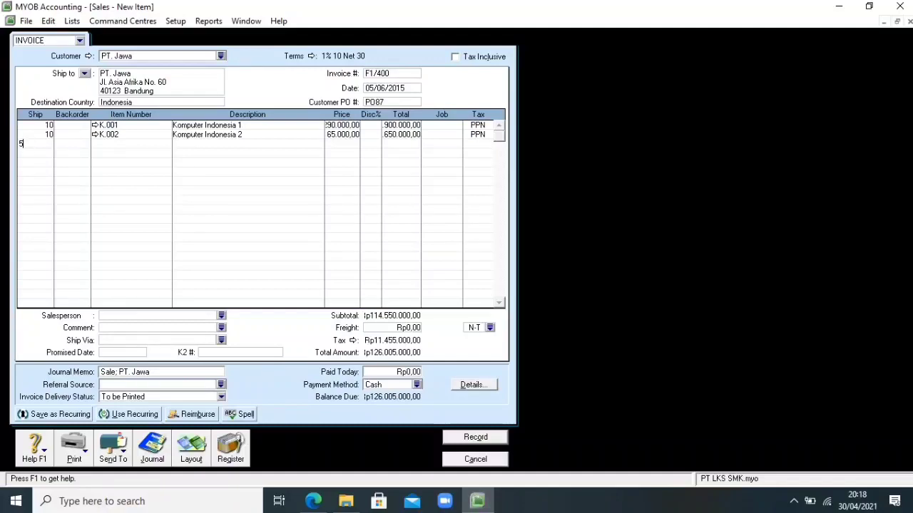
key("Tab")
key("Tab")
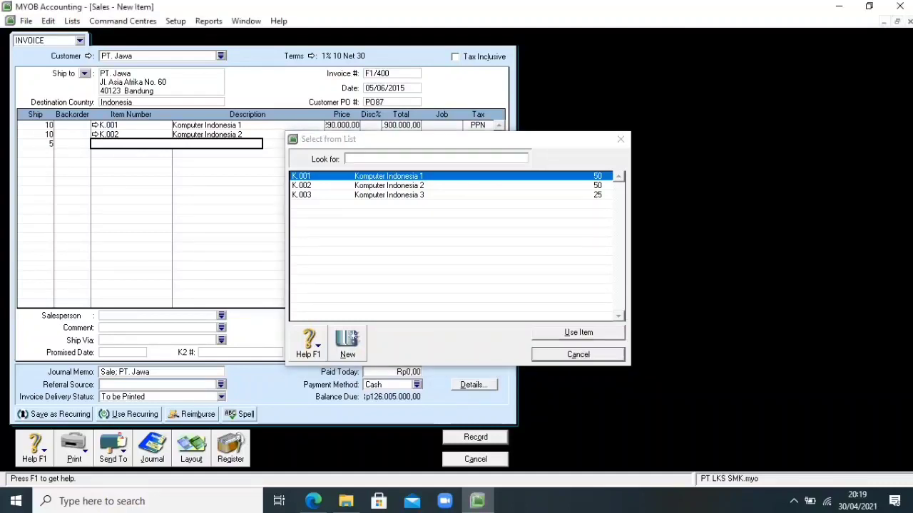
key("Escape")
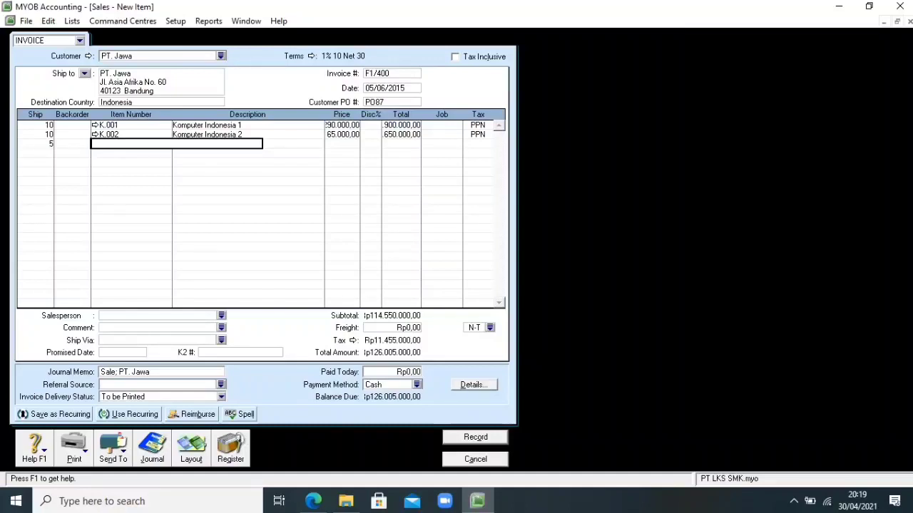
Re-enter 6.165.000 as the price of Komputer Indonesia 2 on the invoice's second line.
left_click(342, 134)
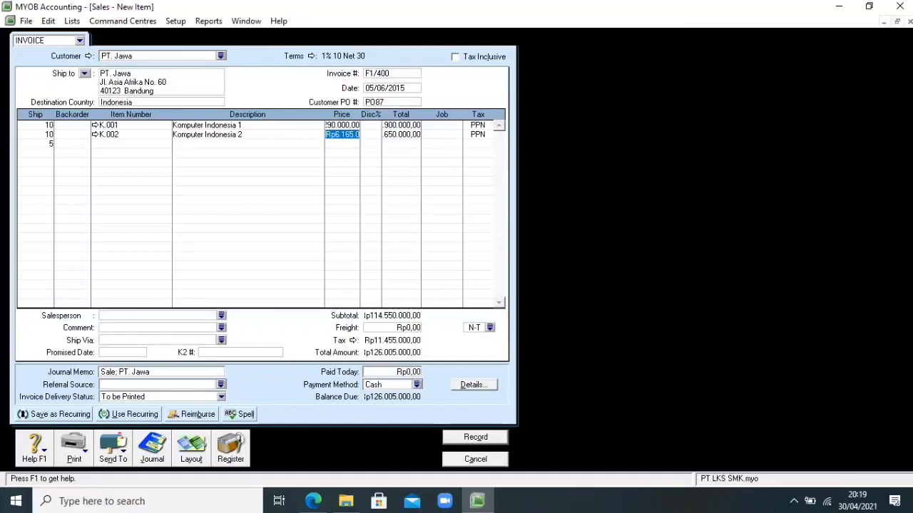
key("BackSpace")
type("6165000")
key("Tab")
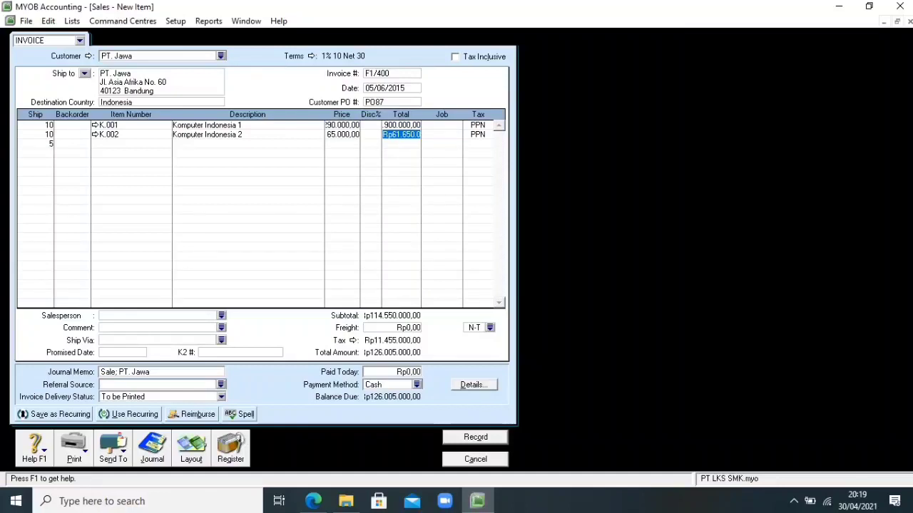
Assign item K.003, Komputer Indonesia 3, to the invoice's third line.
key("Tab")
key("Tab")
key("Tab")
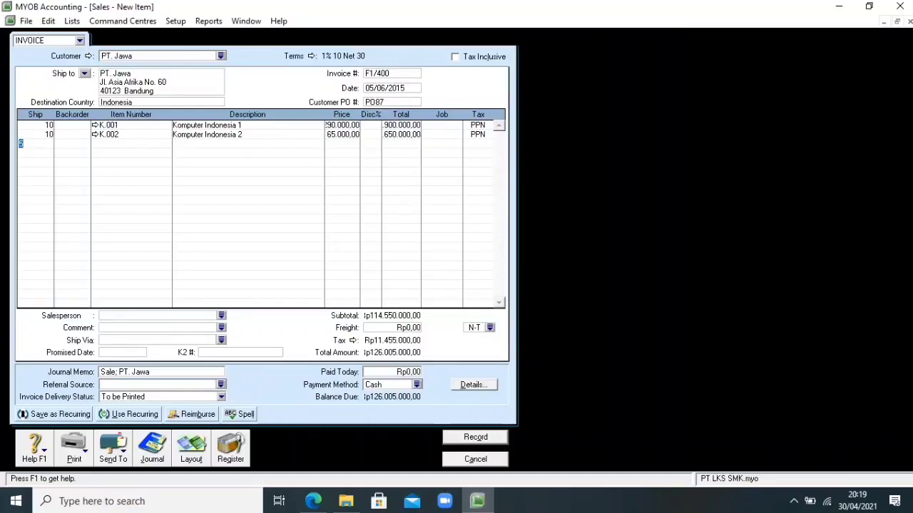
key("Tab")
key("Tab")
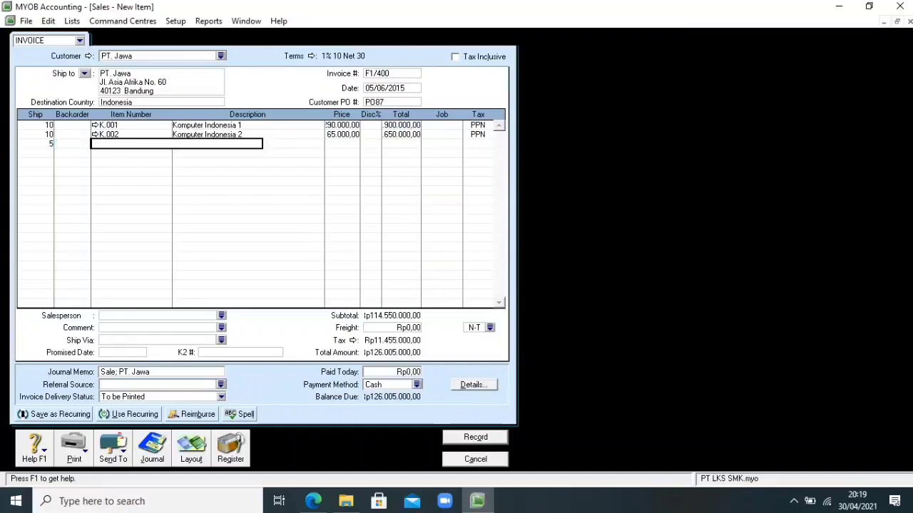
key("Tab")
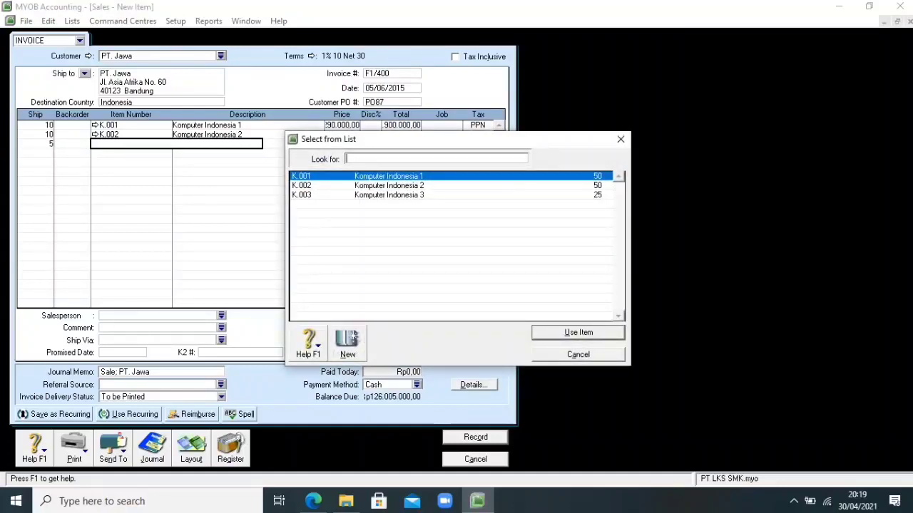
type("K.003")
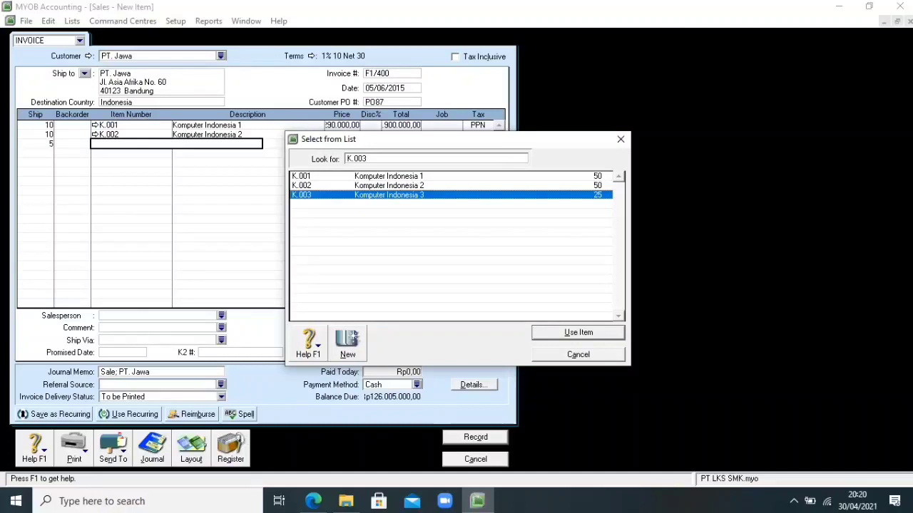
key("Return")
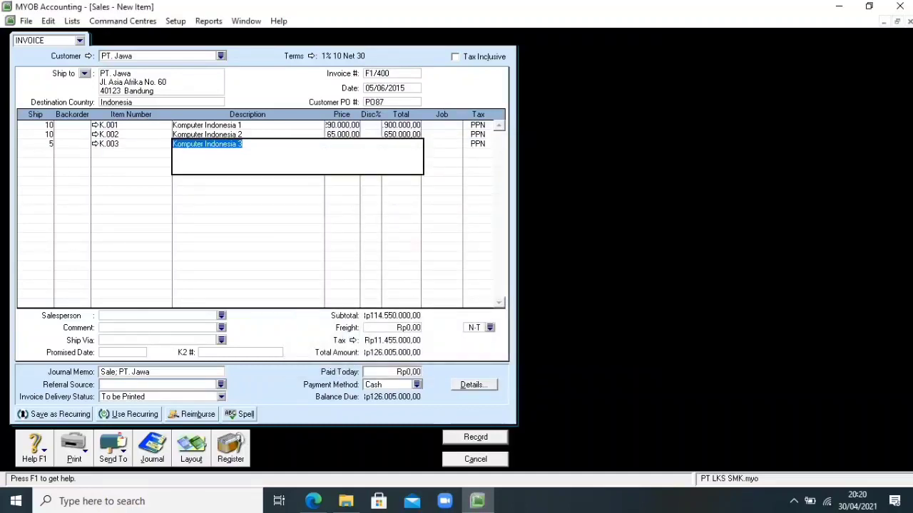
Set the price of Komputer Indonesia 3 to 7.685.000 and record the PT. Jawa invoice, ignoring the spelling suggestions.
left_click(337, 144)
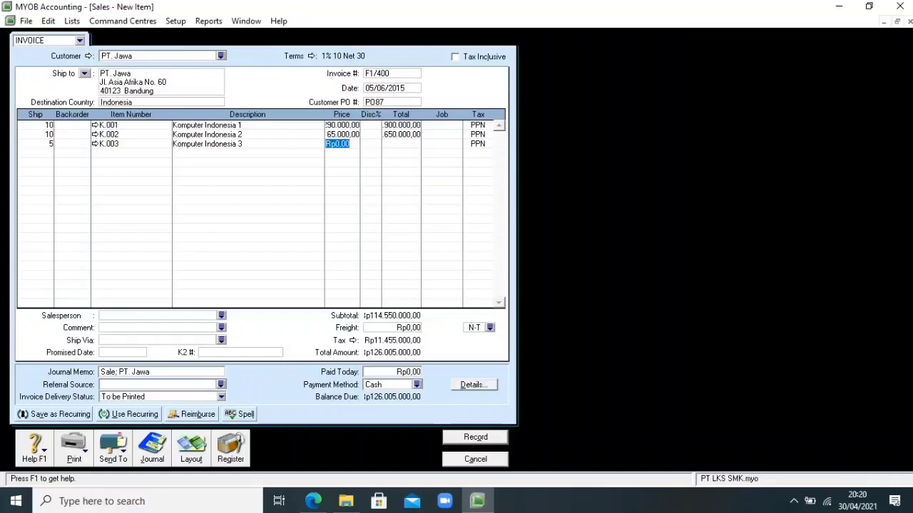
type("7685000")
key("Tab")
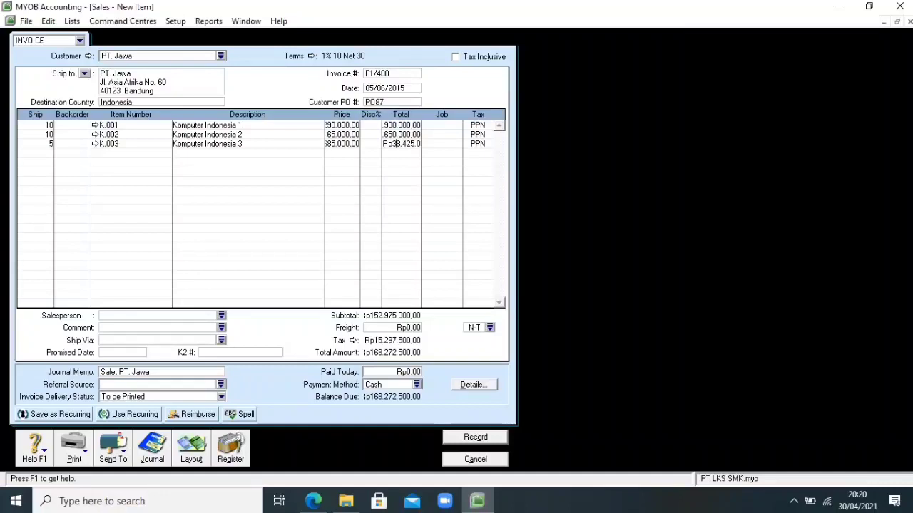
key("Return")
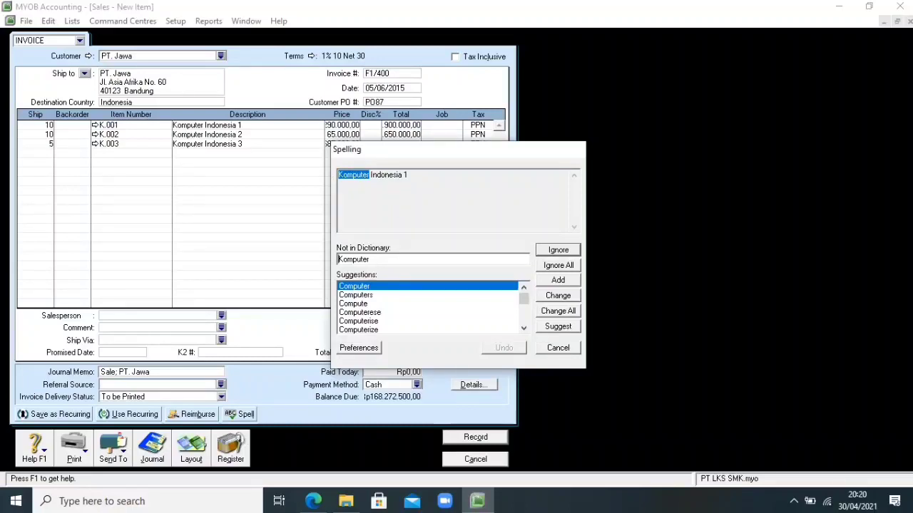
key("Return")
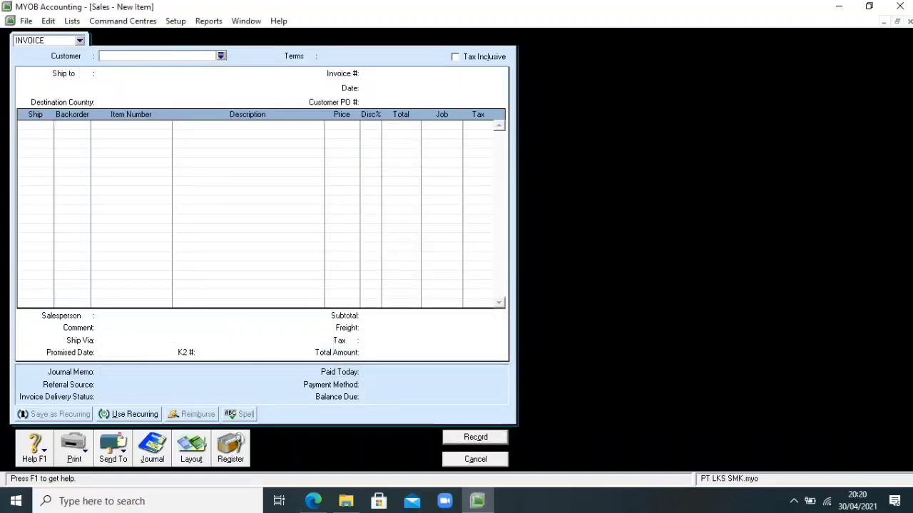
Review the F1/400 sale's entries in the sales transaction journal and close the sales entry window.
left_click(152, 448)
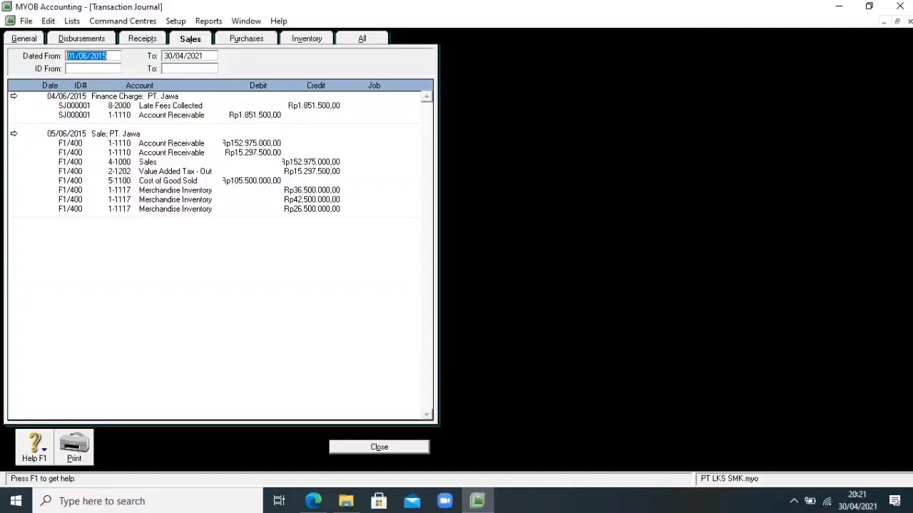
key("Escape")
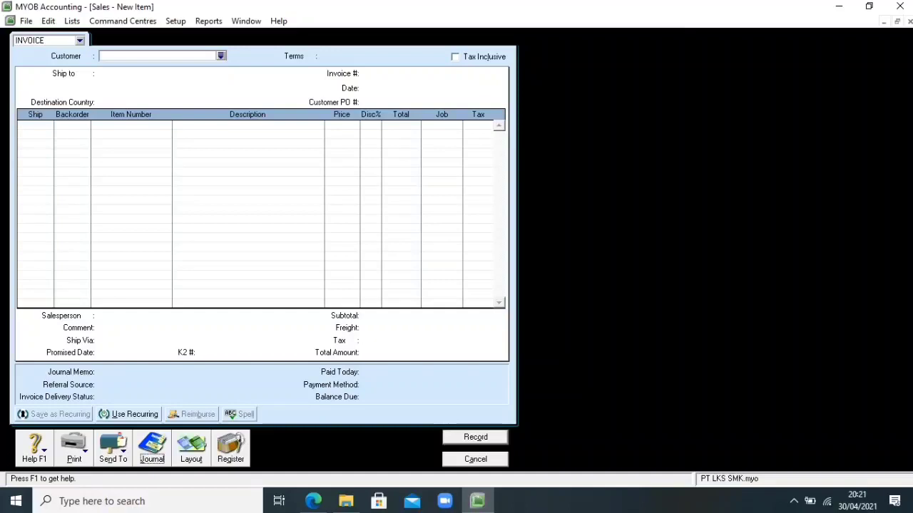
key("Escape")
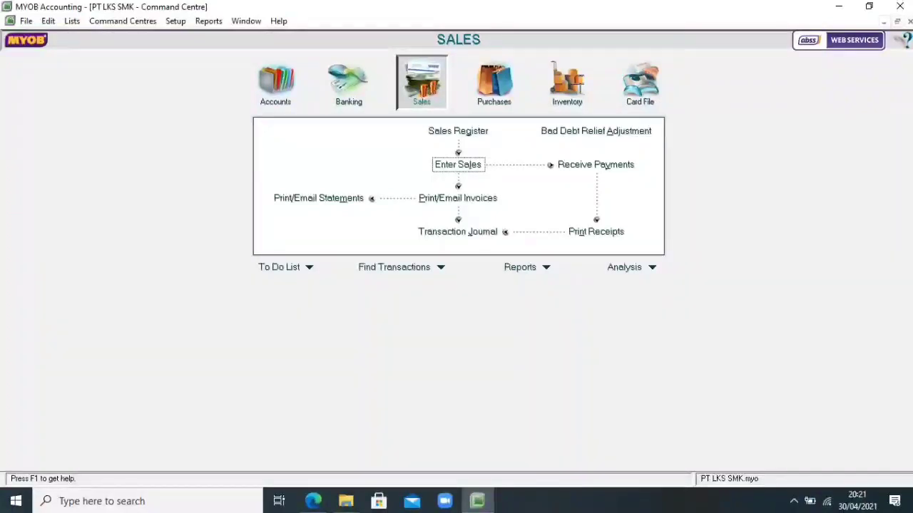
Start a Spend Money payment from Petty Cash with cheque number BKK.002, dated 06/06/2015.
left_click(348, 84)
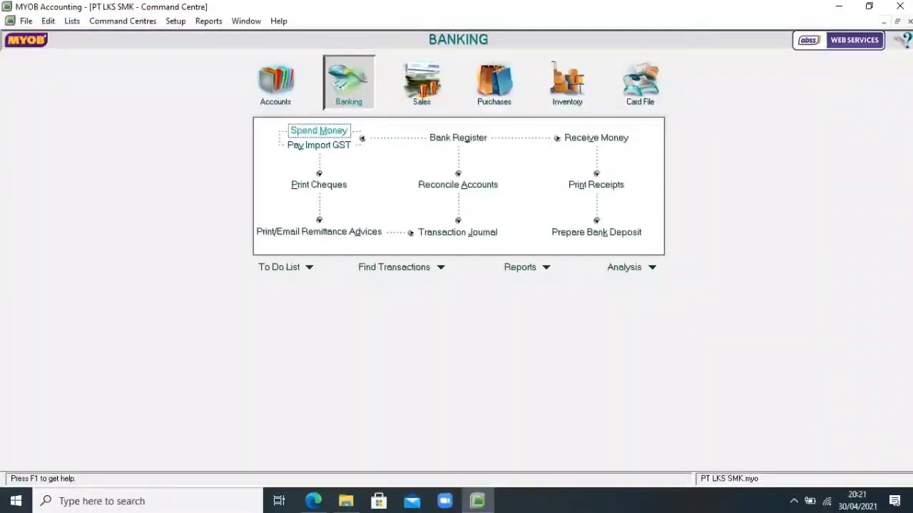
left_click(319, 130)
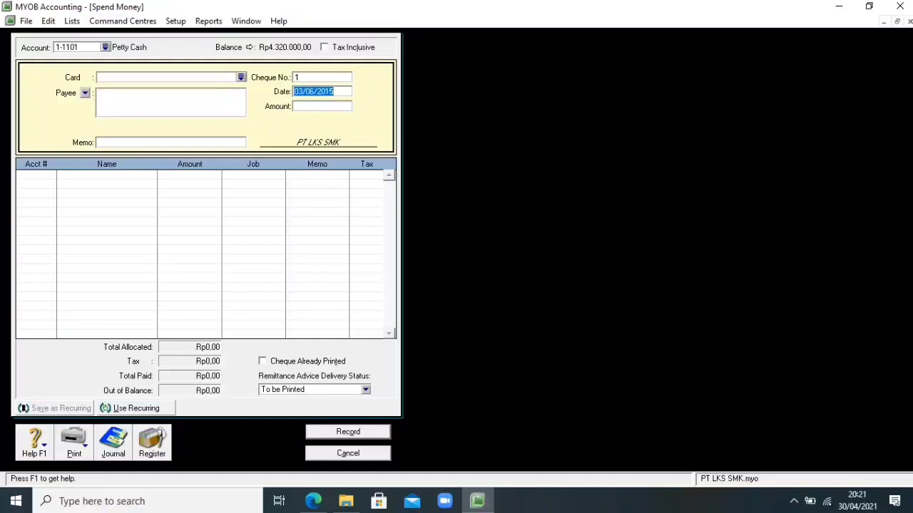
left_click(321, 77)
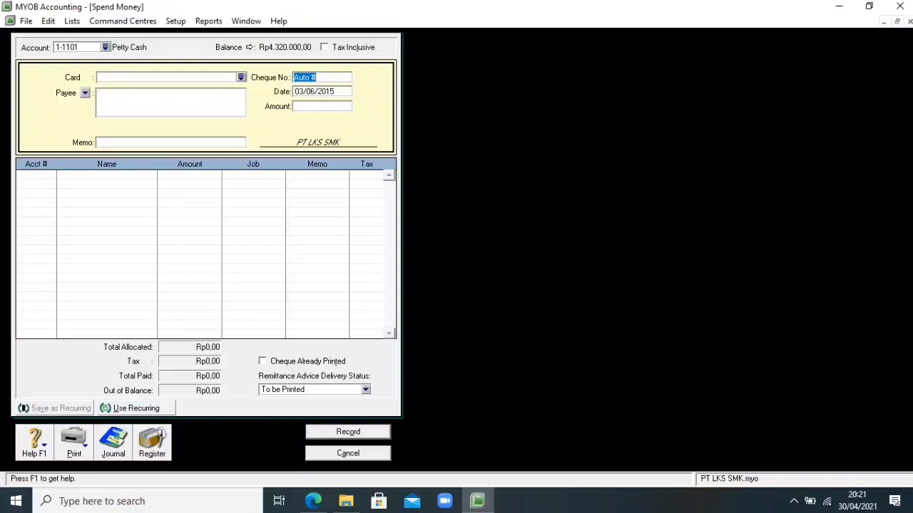
type("BKK.002")
key("Tab")
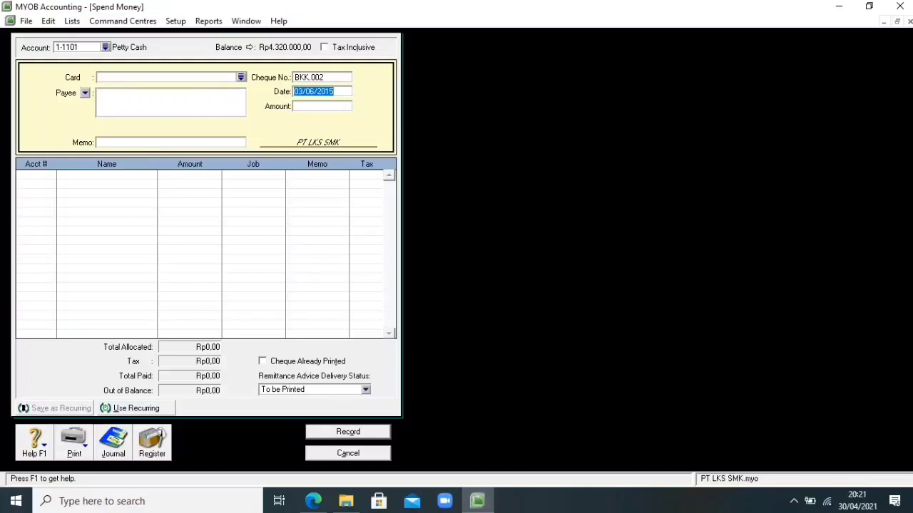
type("06/06/2015")
Enter the payment memo "Pengeluaran cek No.B5001 untuk pembayaran iklan bulan Juni".
left_click(100, 141)
type("p")
key("BackSpace")
type("P")
type("e")
type("ge")
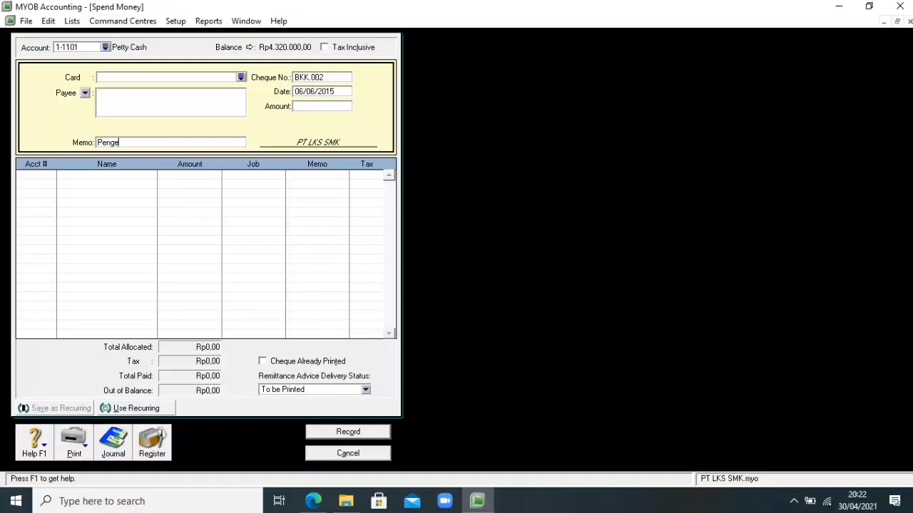
type("luaran cek No.B5001 untuk pem")
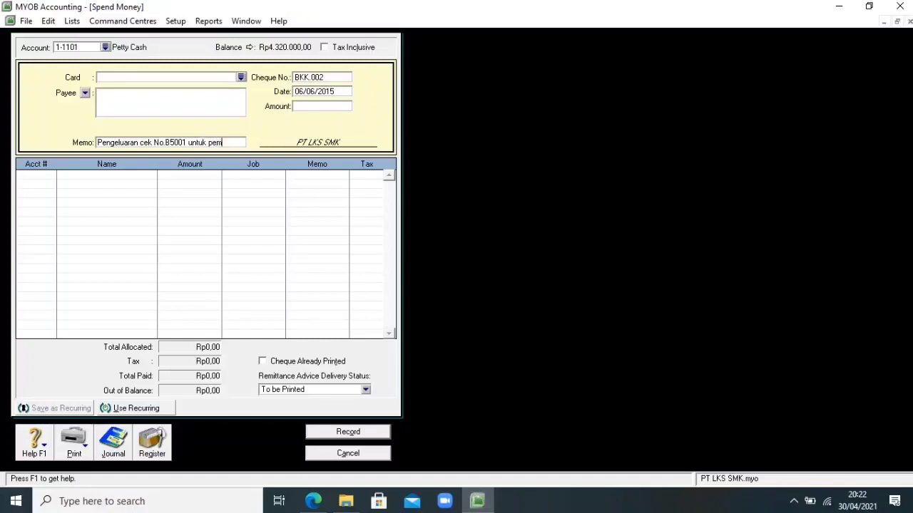
type("bayaran")
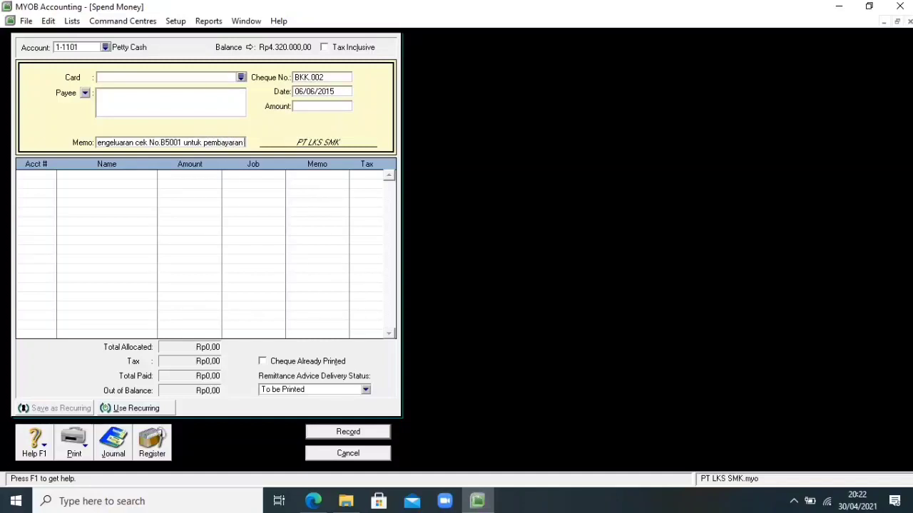
type(" iklan")
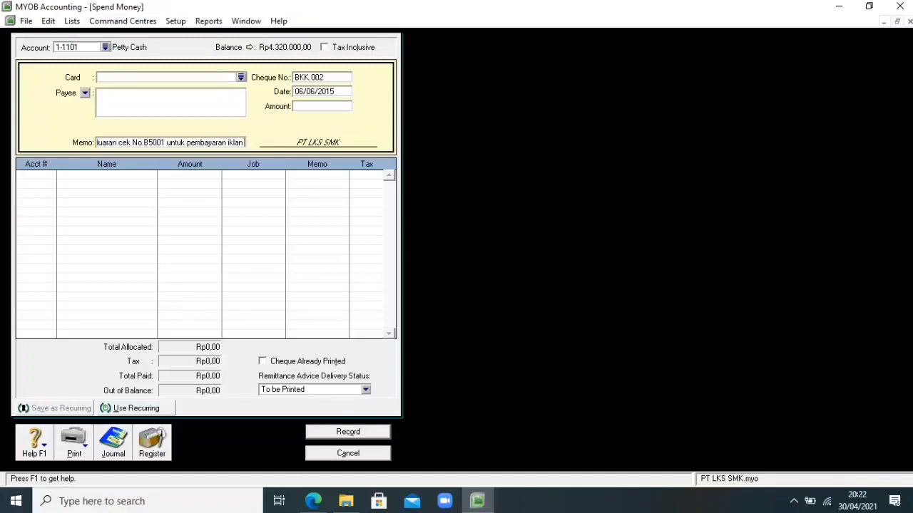
type(" bulan")
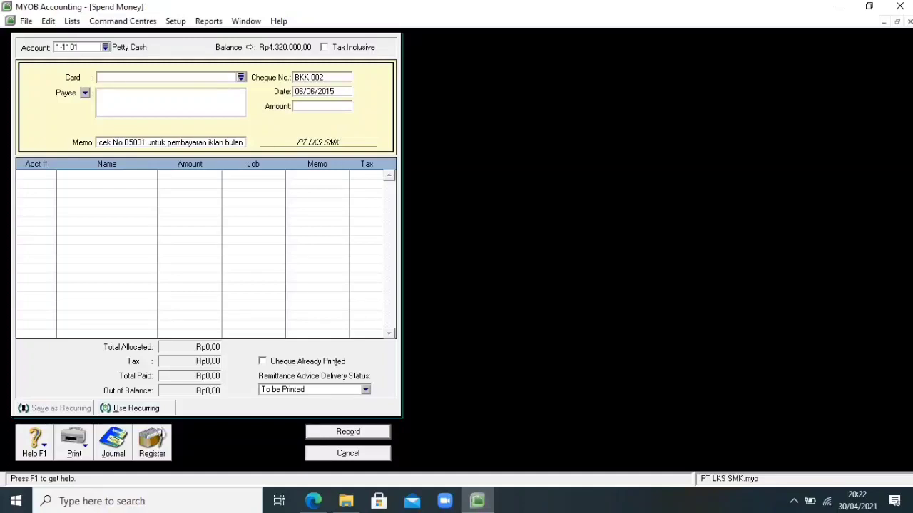
type(" juni")
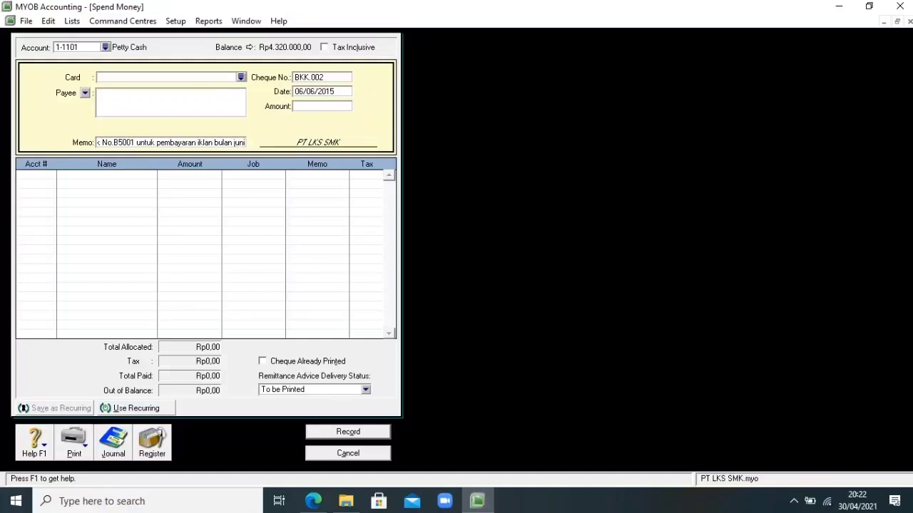
key("BackSpace")
key("BackSpace")
key("BackSpace")
key("BackSpace")
type("Juni")
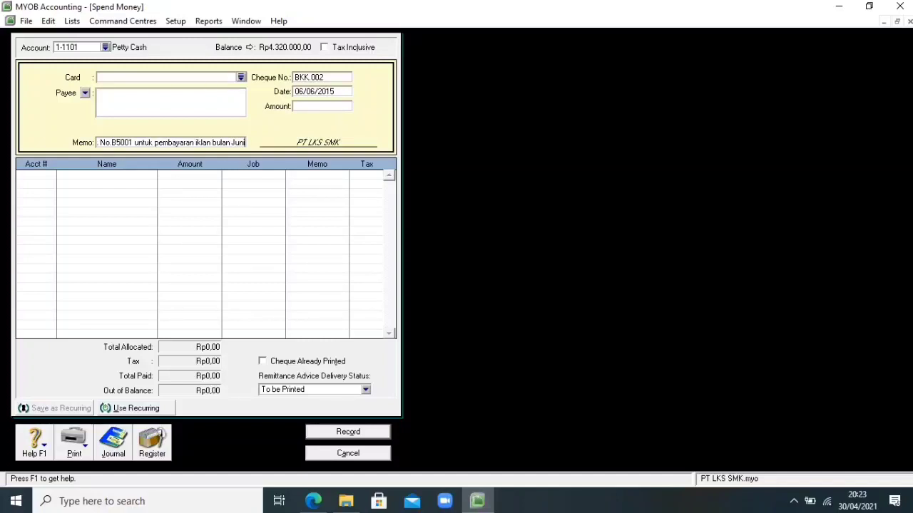
Set the payment amount to 1.150.000, allocate it to account 6-2002 Advertising Expense, and discard the entry.
left_click(321, 107)
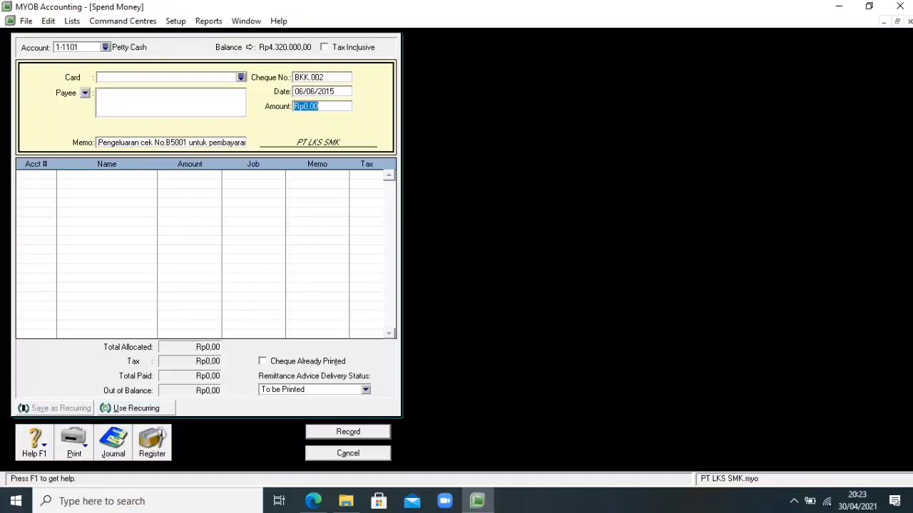
type("1150000")
left_click(35, 175)
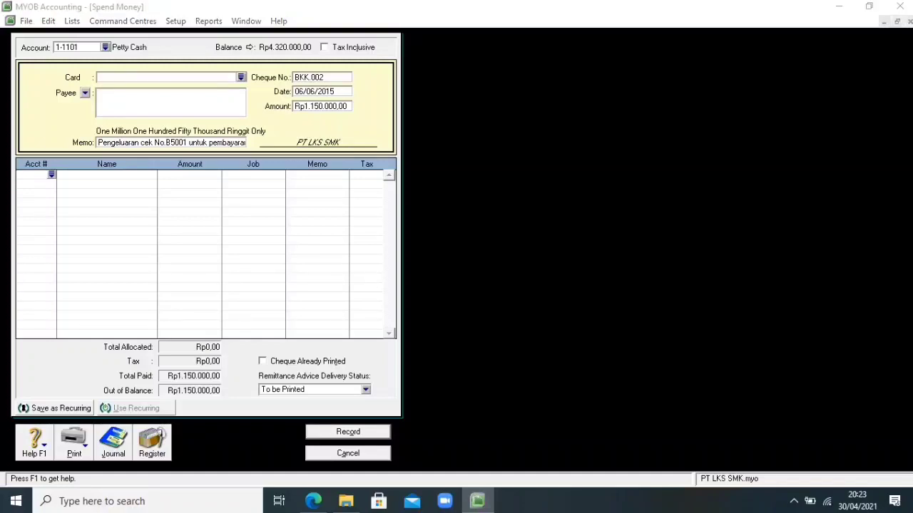
type("6")
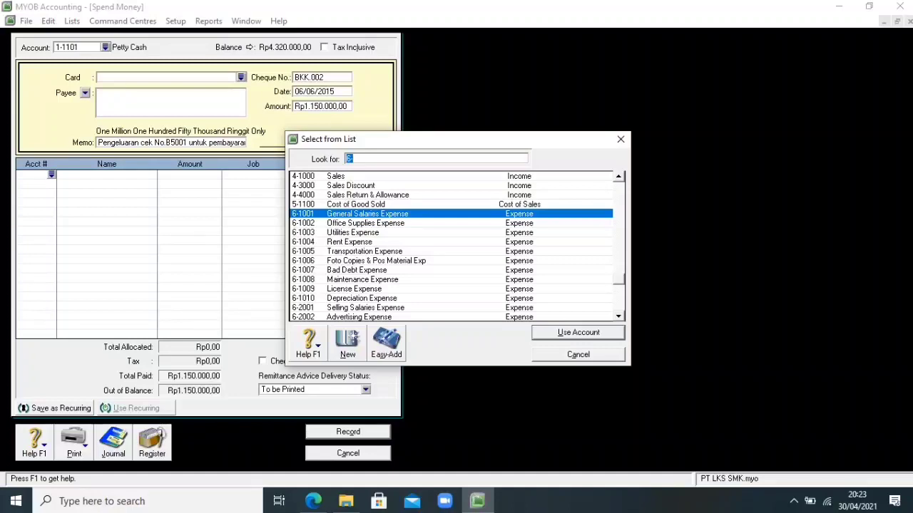
type("6-2002")
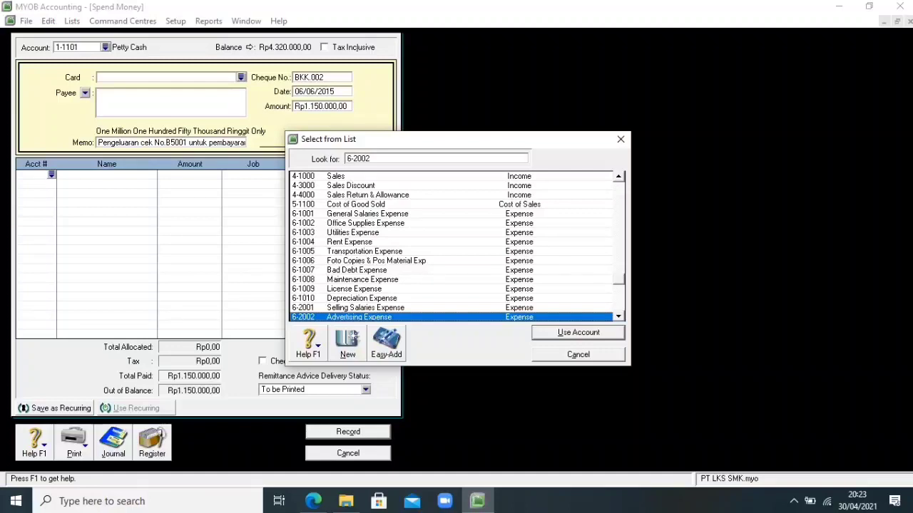
key("Return")
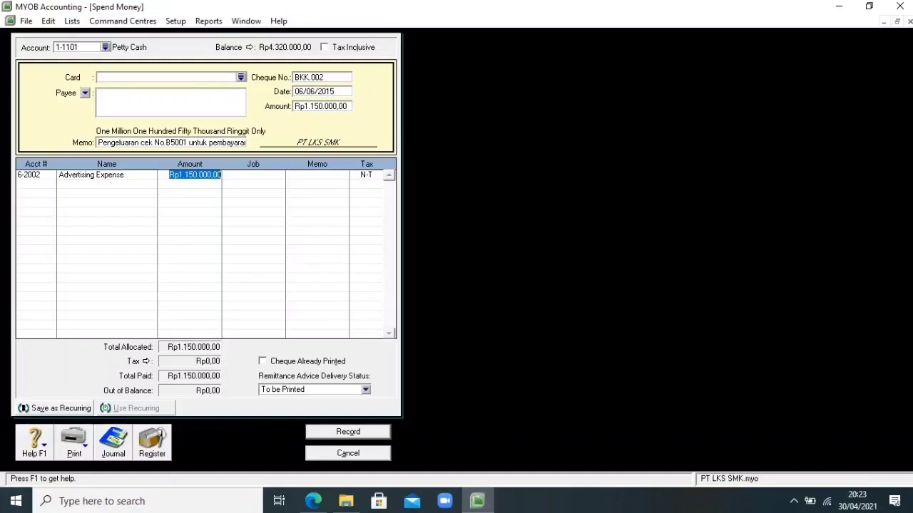
key("Escape")
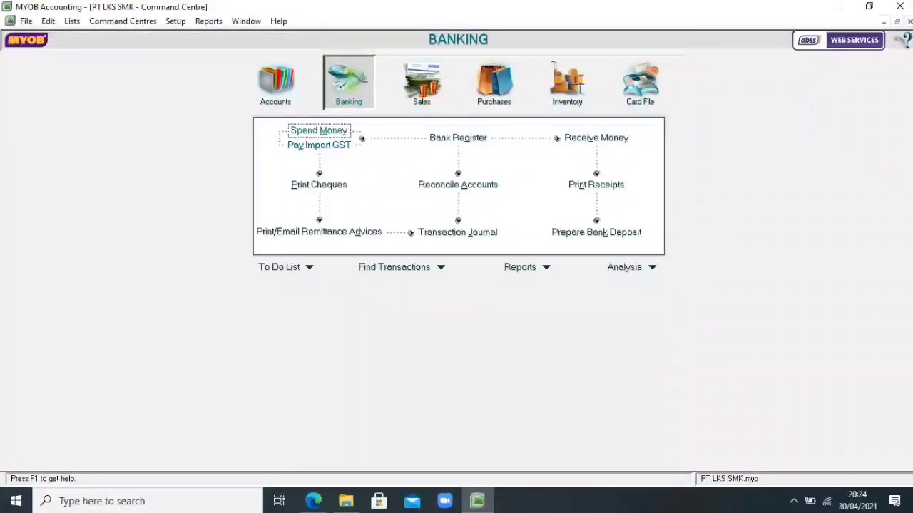
Start a Spend Money payment from Petty Cash with cheque number VKK.003, dated 06/06/2015.
left_click(319, 132)
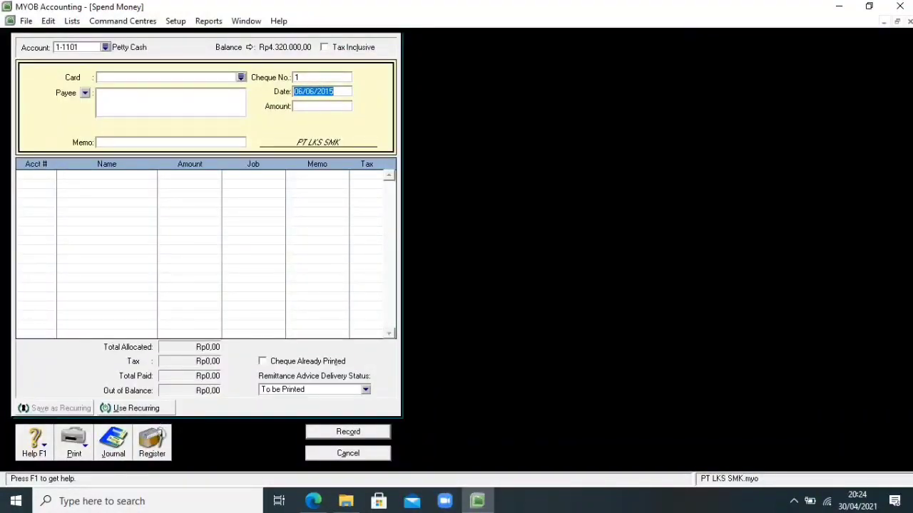
left_click(321, 77)
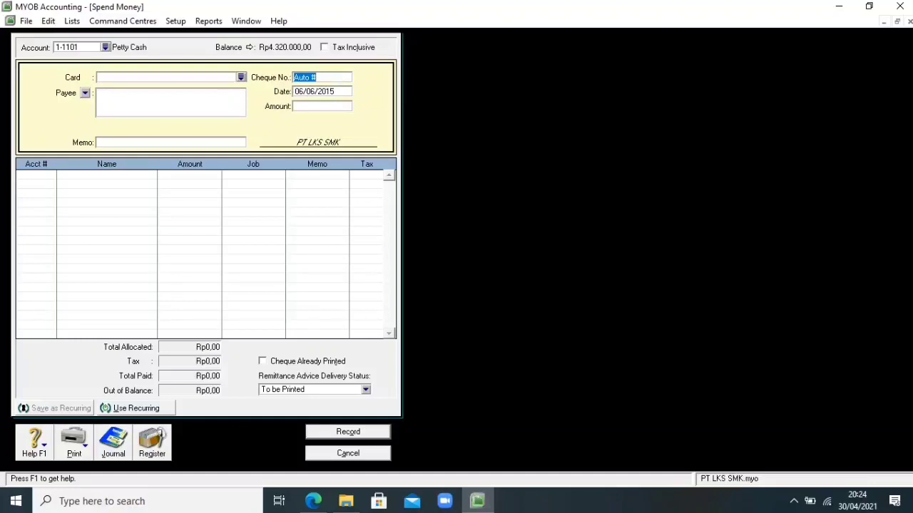
type("v")
key("BackSpace")
type("VKK.003")
key("Tab")
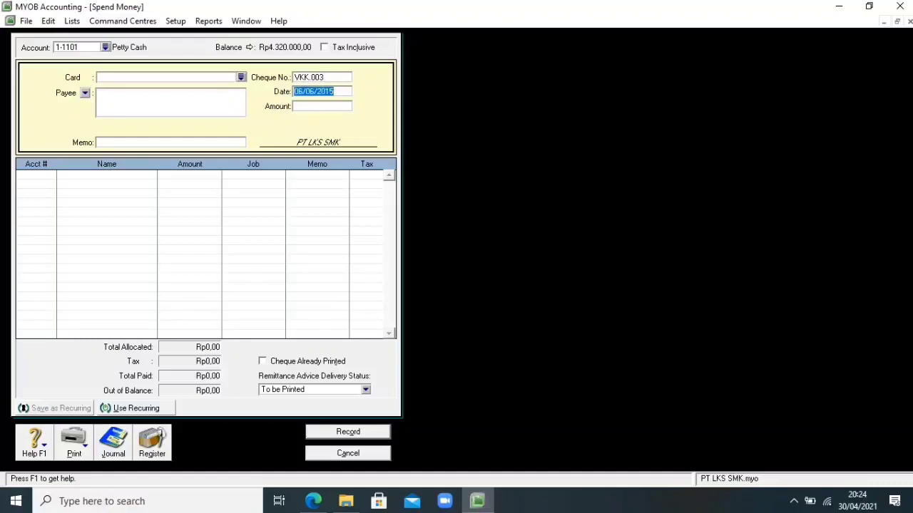
key("BackSpace")
type("06/06/2015")
key("Tab")
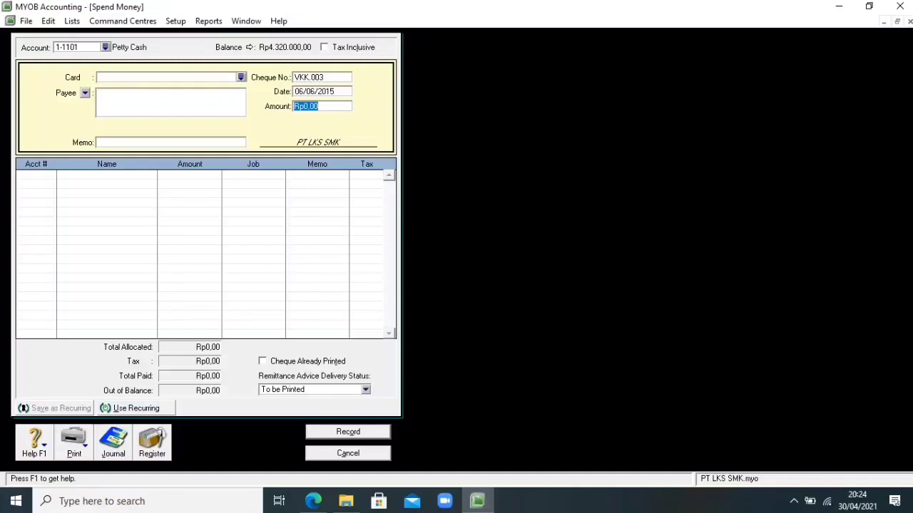
Set the payment amount to 625.000 and enter the memo "Pembelian perlengkapan kantor".
type("625000")
key("Tab")
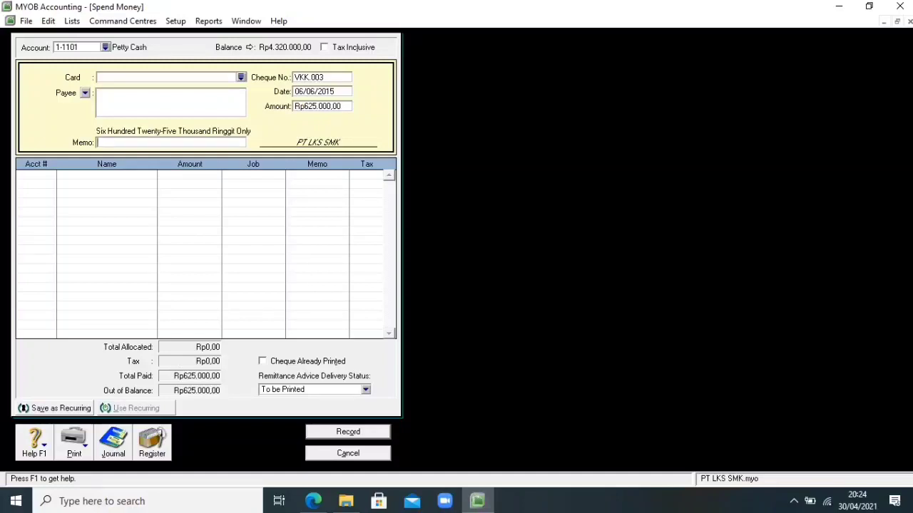
type("Pembelian perlengkapan kant")
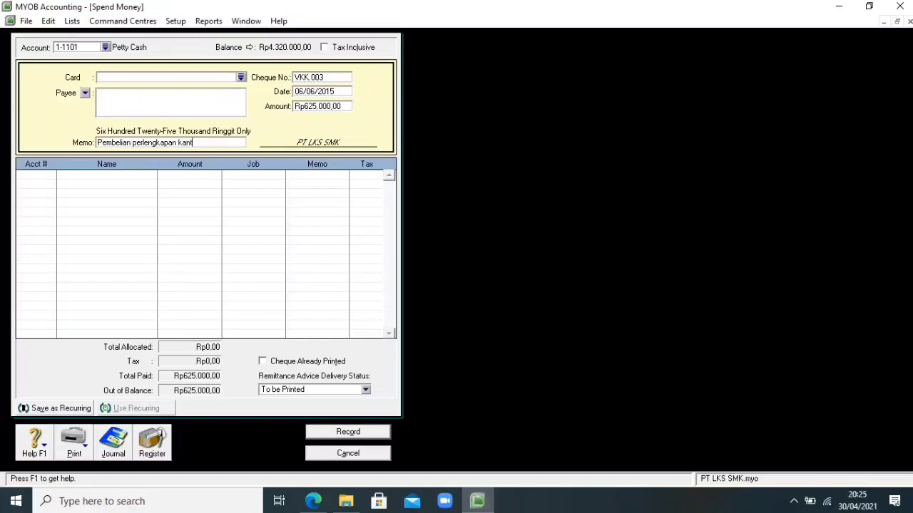
type("or")
Allocate the payment to account 1-1112 Office Supplies, record it, and close the payment entry window.
left_click(34, 174)
type("6")
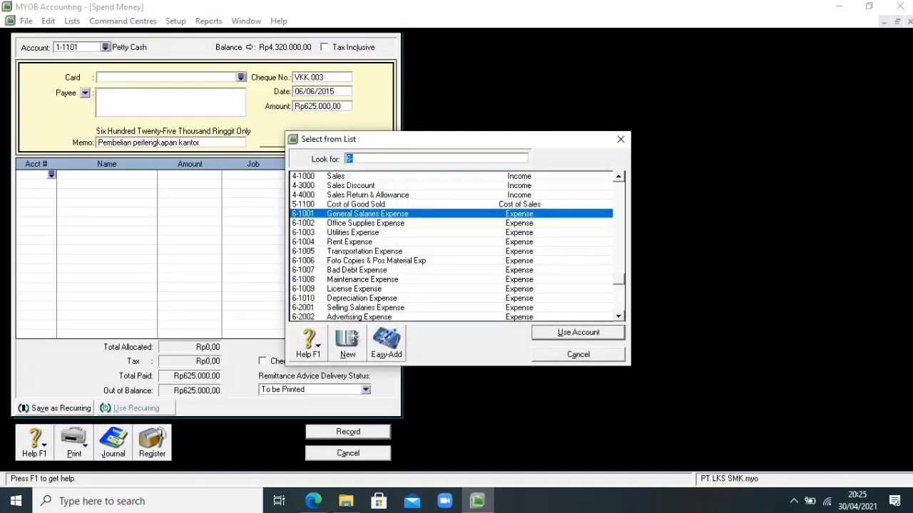
type("/201")
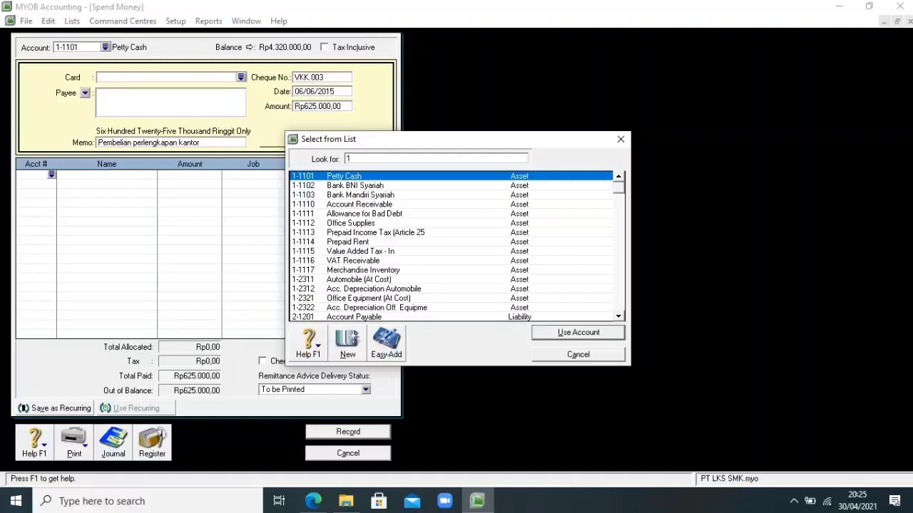
type("-1112")
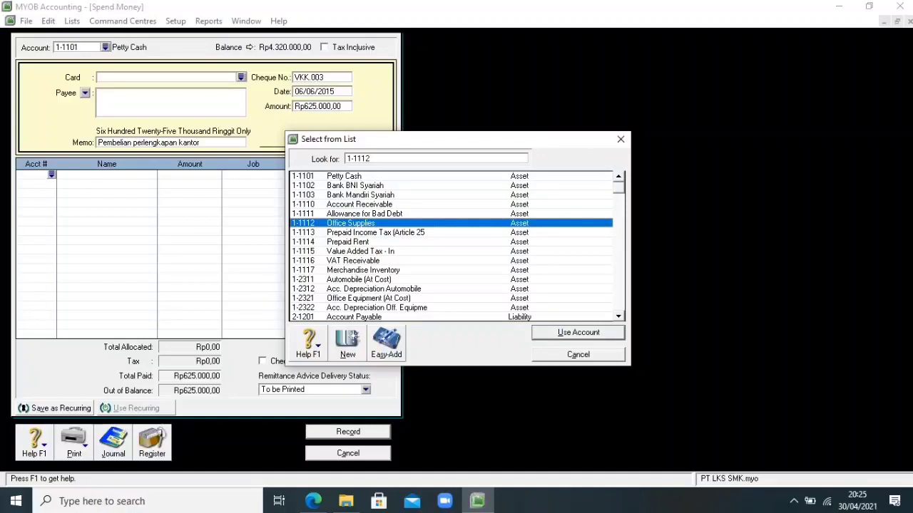
key("Return")
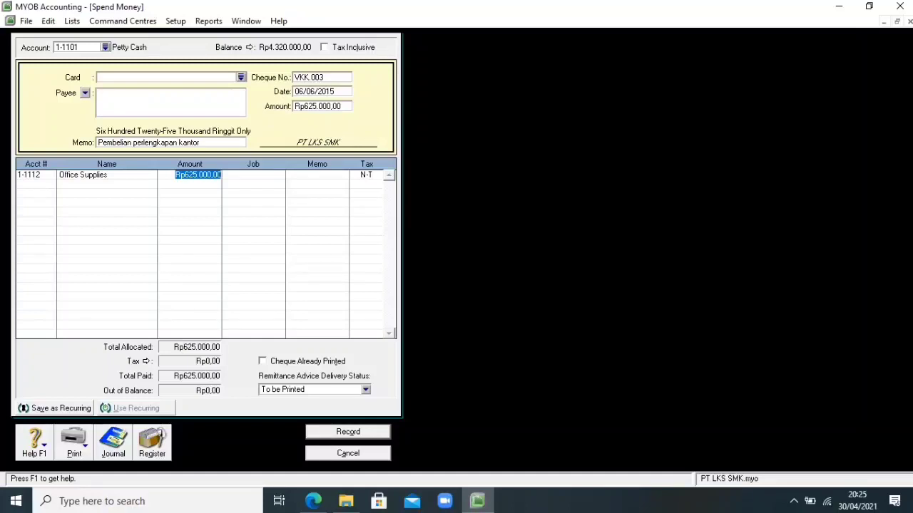
key("Return")
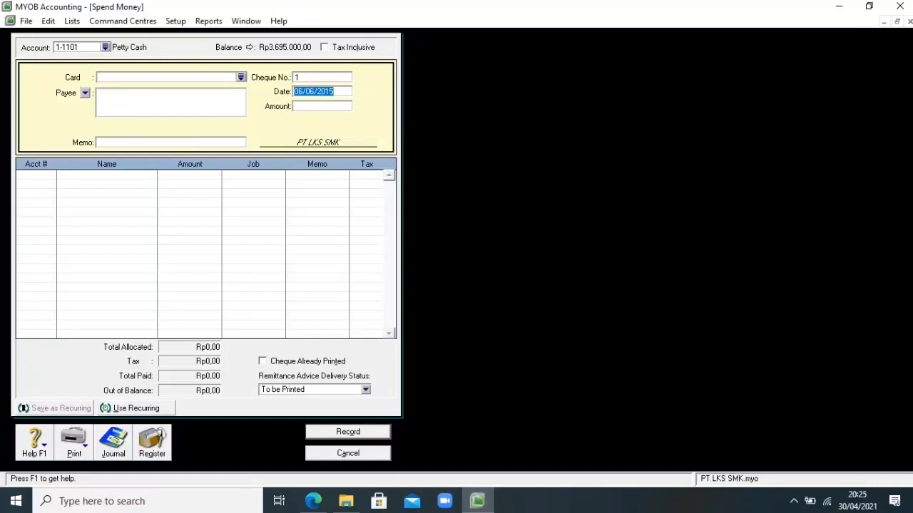
key("Escape")
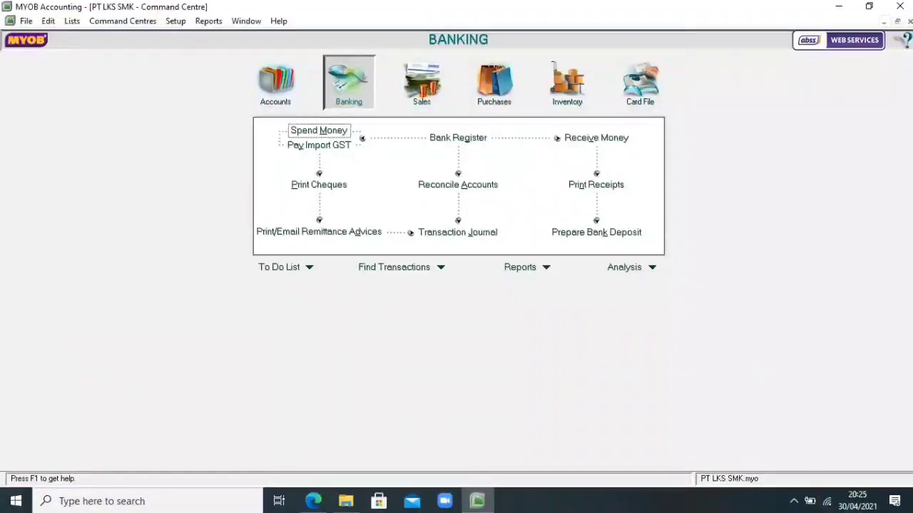
Start a new purchase bill for the supplier PT. Sulawesi.
left_click(494, 82)
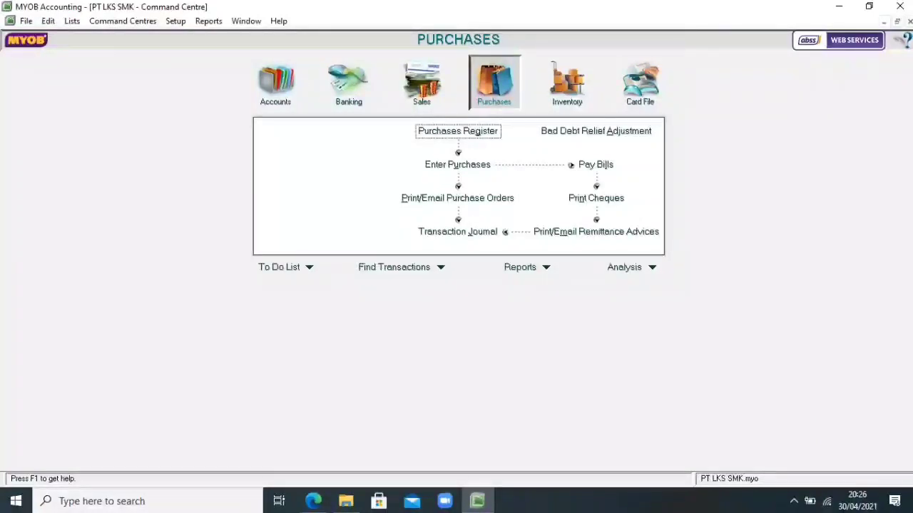
left_click(457, 164)
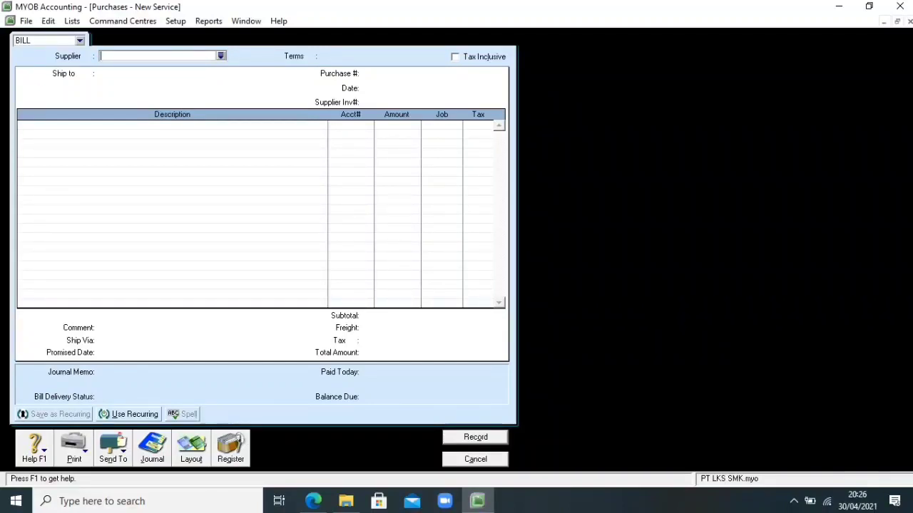
key("Tab")
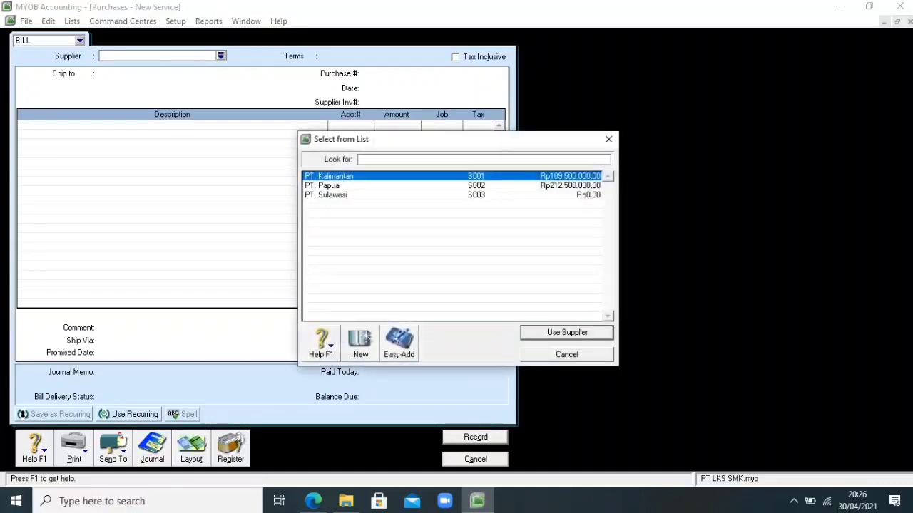
left_click(326, 195)
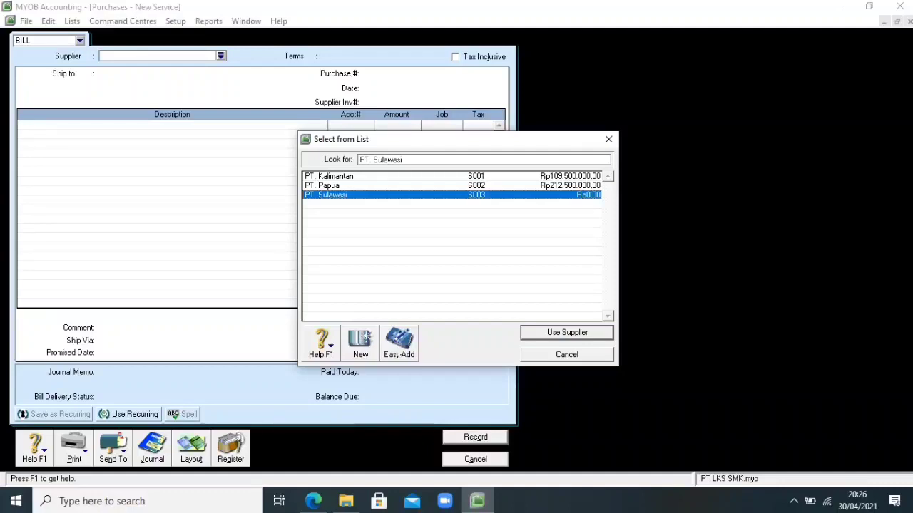
key("Return")
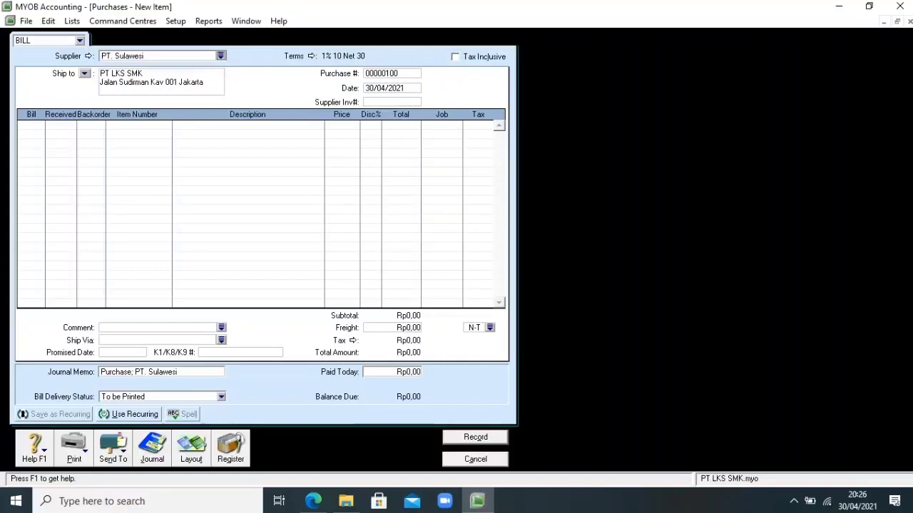
Set the bill's purchase number to 529, date to 07/06/2015 and supplier invoice number to PO45.
key("Tab")
type("529")
key("Tab")
type("07/06/2015")
key("Tab")
type("p")
key("BackSpace")
type("PO45")
Add a bill line for 50 units of item K.003, Komputer Indonesia 3.
left_click(22, 125)
type("50")
key("Tab")
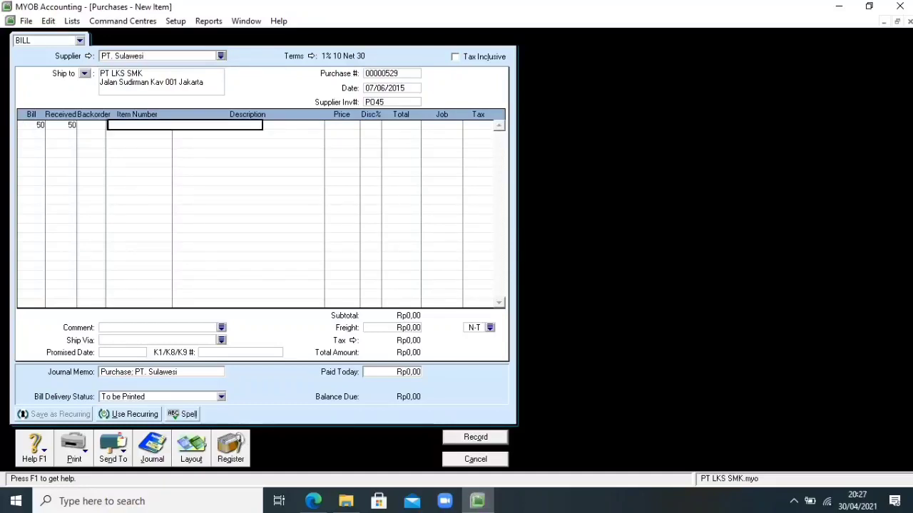
key("Tab")
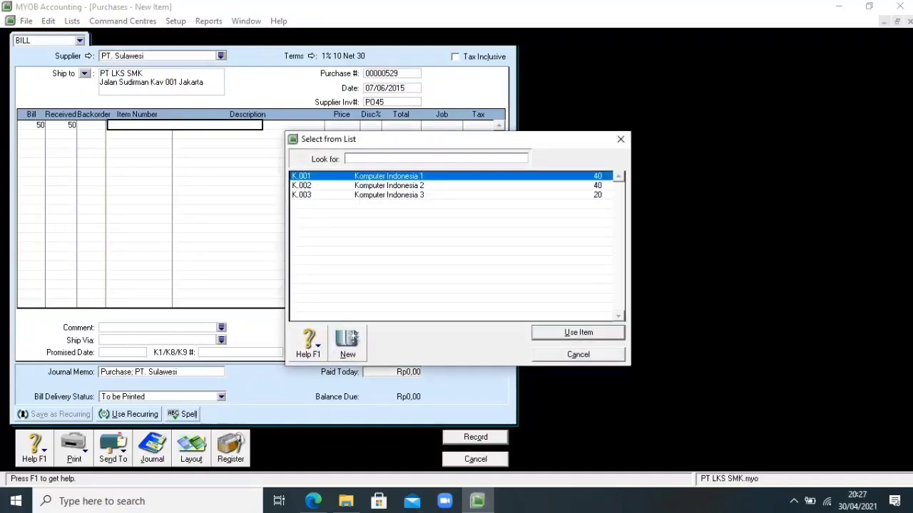
type("K.003")
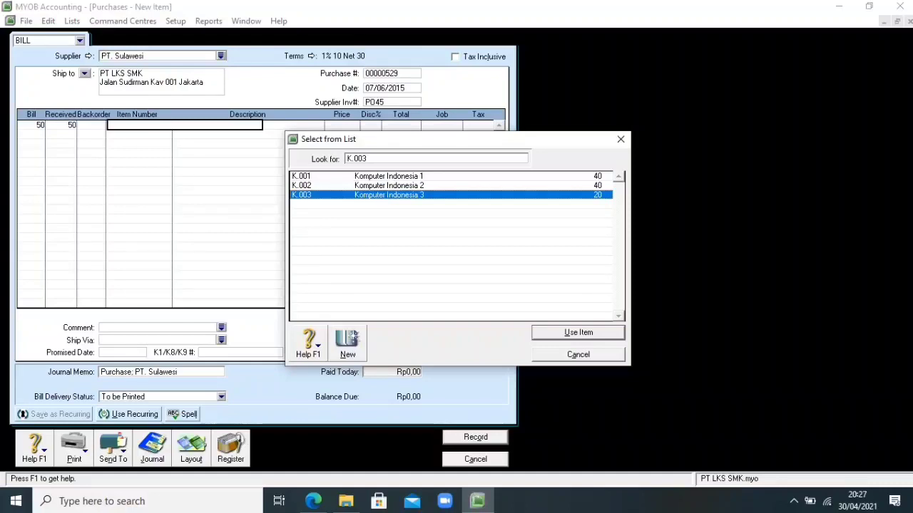
key("Return")
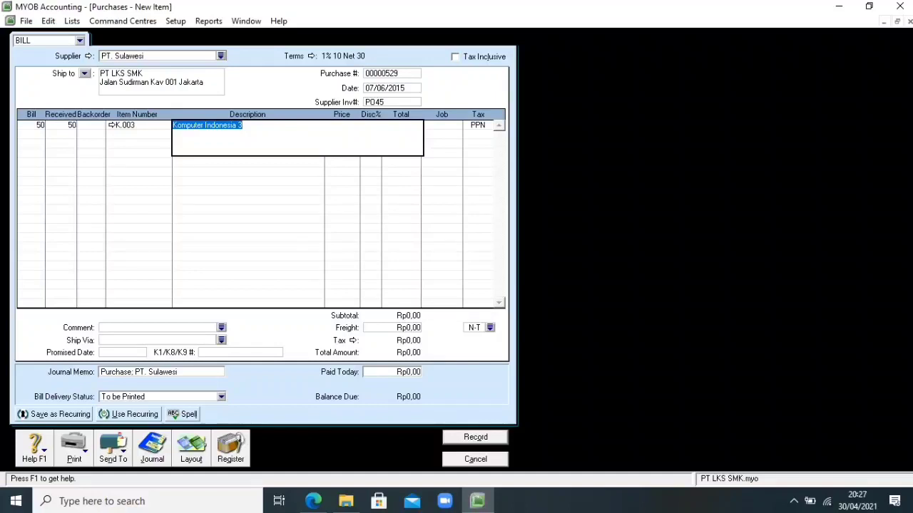
Set the K.003 line's unit price to 5.300.000 and record the bill, ignoring all spelling suggestions for "Komputer".
left_click(337, 125)
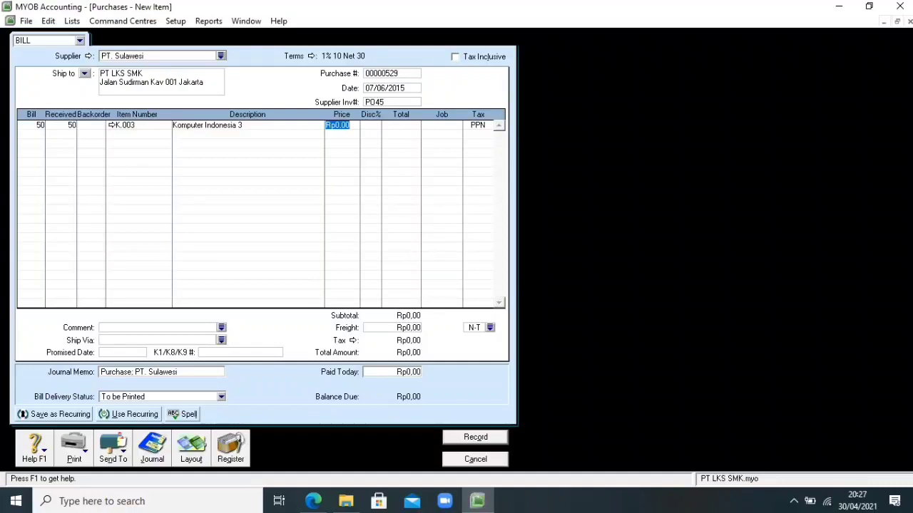
type("53")
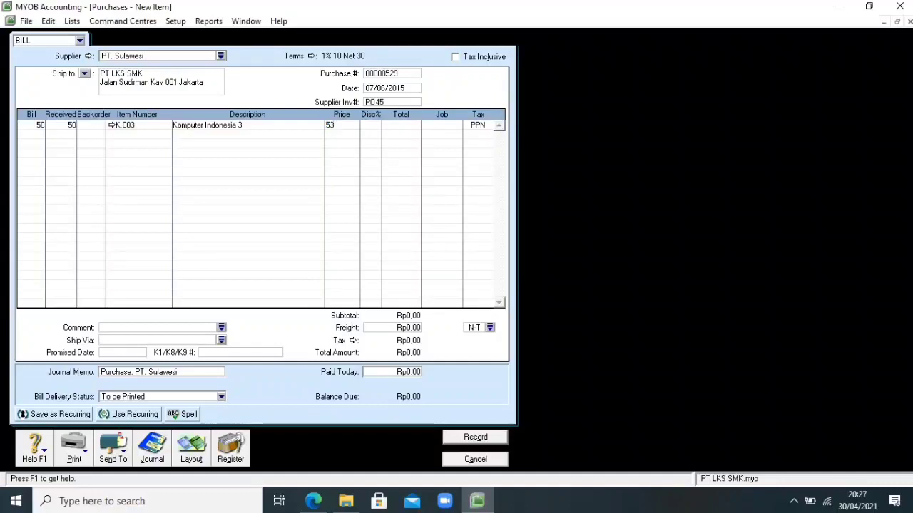
type("00000")
key("Tab")
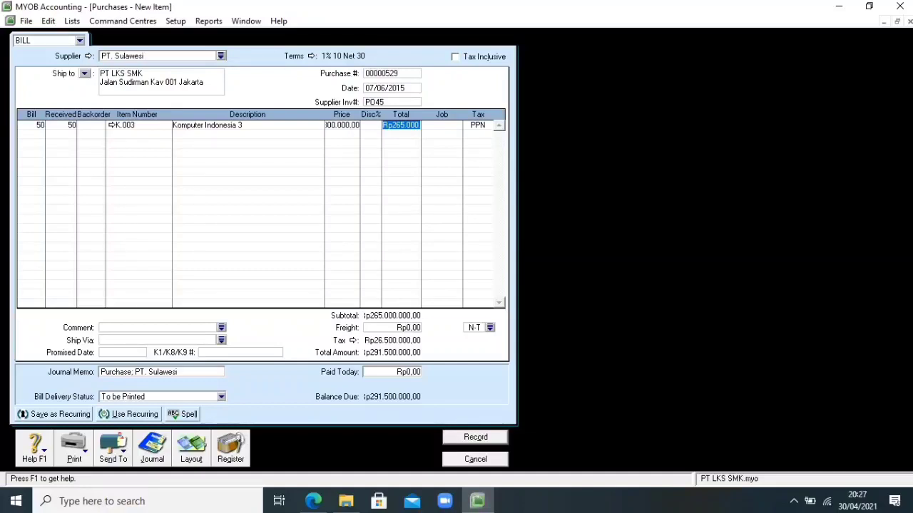
left_click(342, 126)
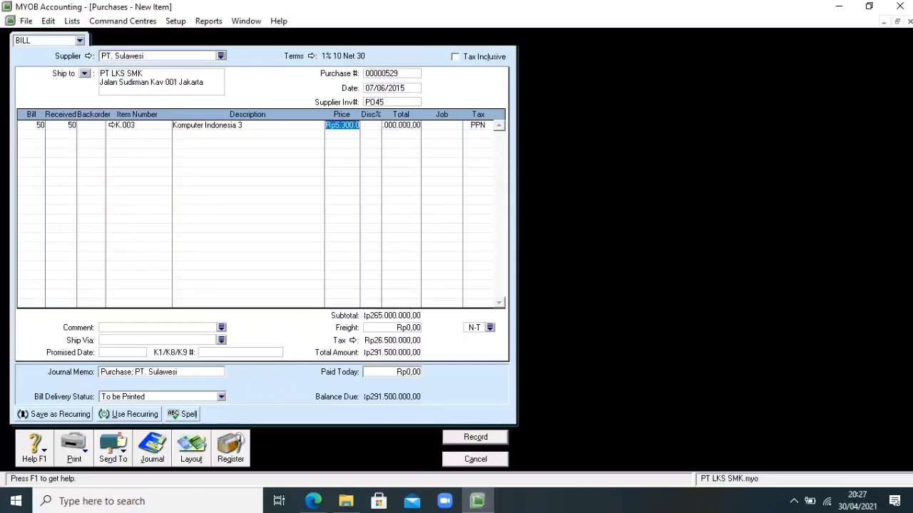
left_click(401, 126)
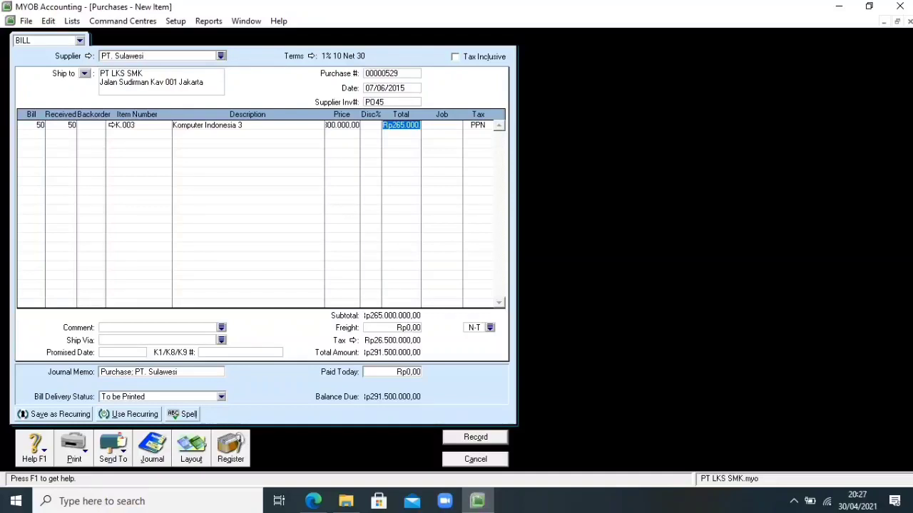
left_click(475, 437)
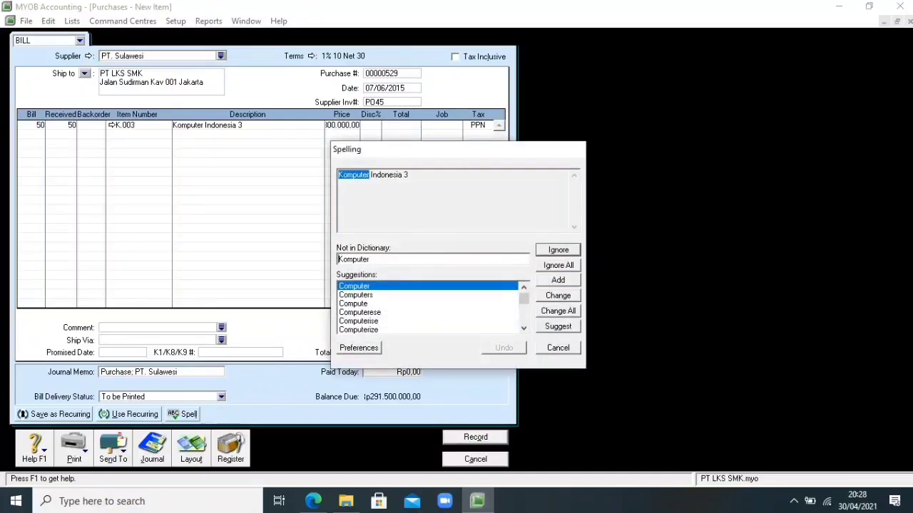
left_click(558, 265)
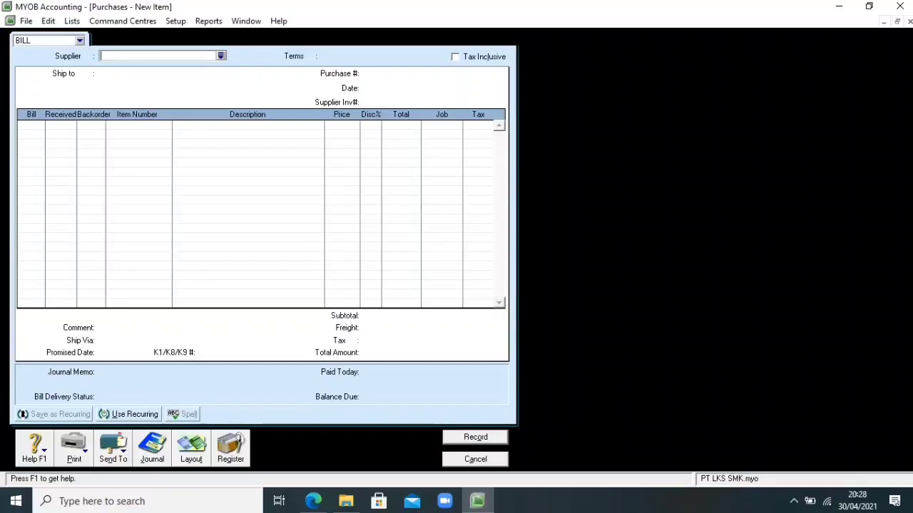
Review the PT. Sulawesi purchase's entries in the purchases transaction journal and close the purchase entry window.
key("ctrl+t")
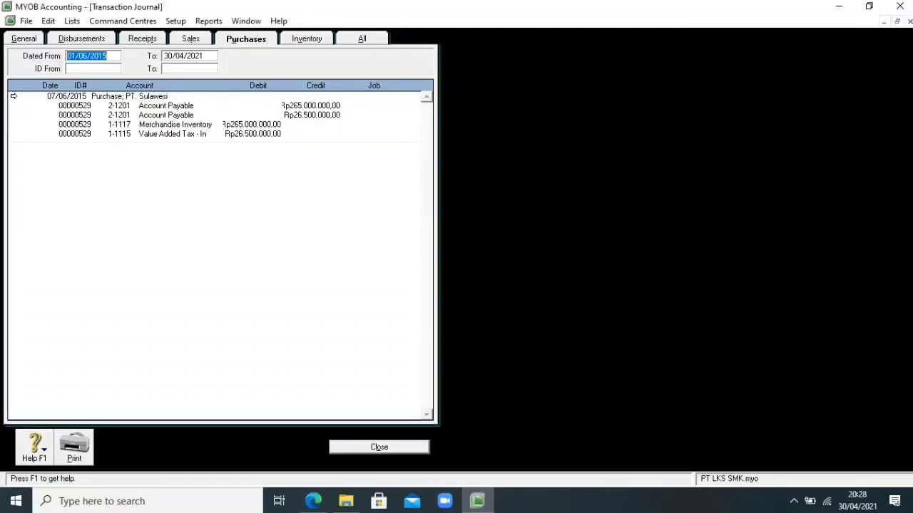
key("Escape")
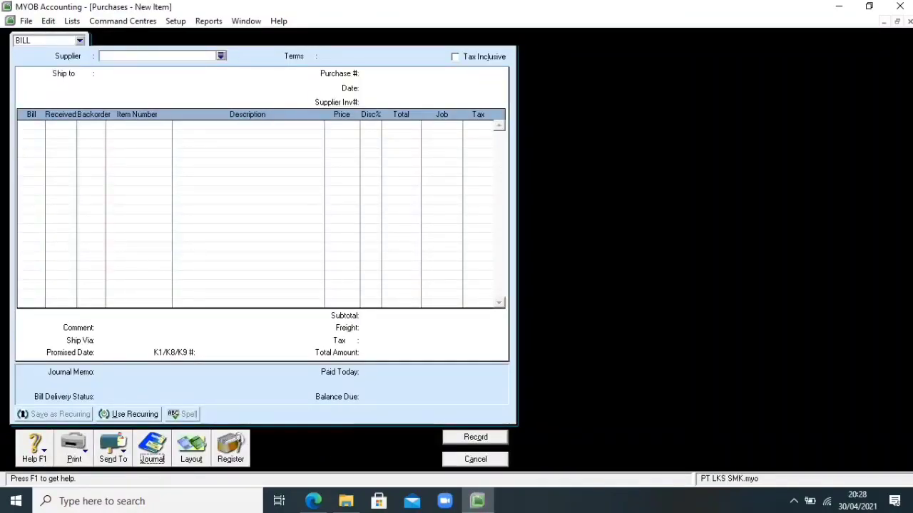
key("Escape")
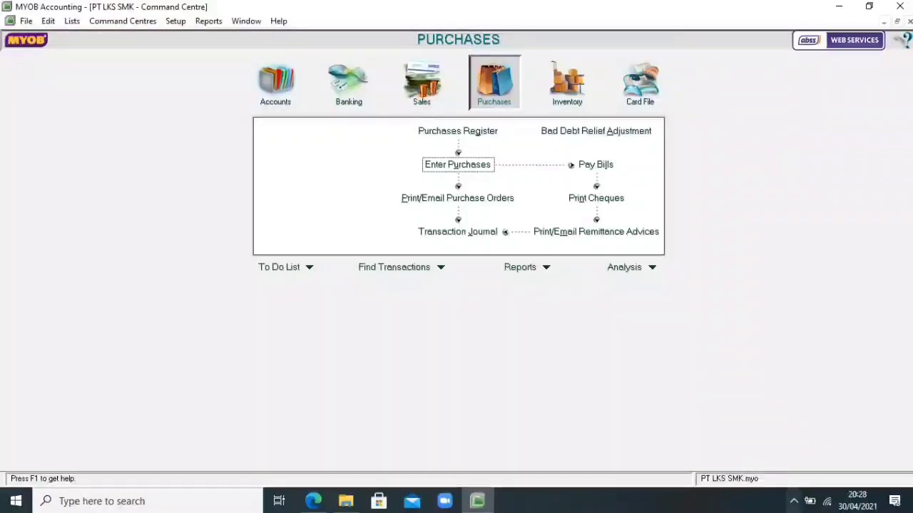
left_click(793, 501)
left_click(794, 474)
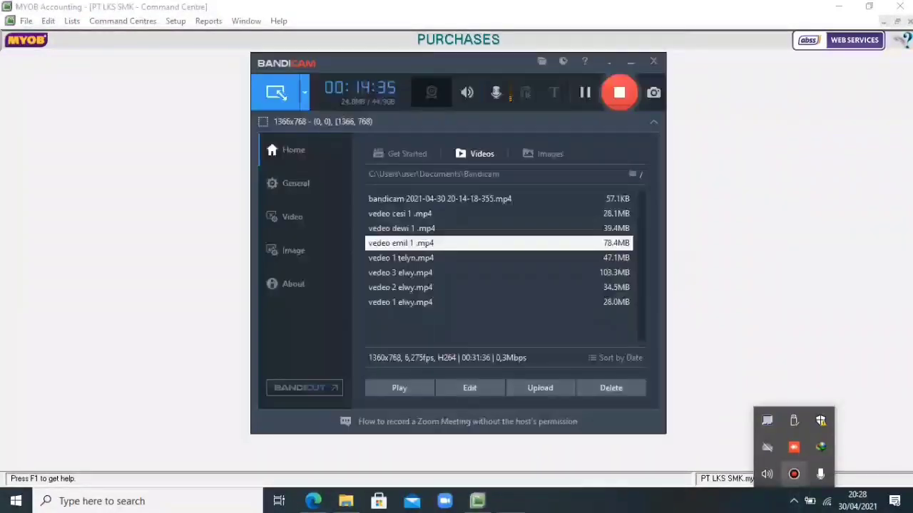